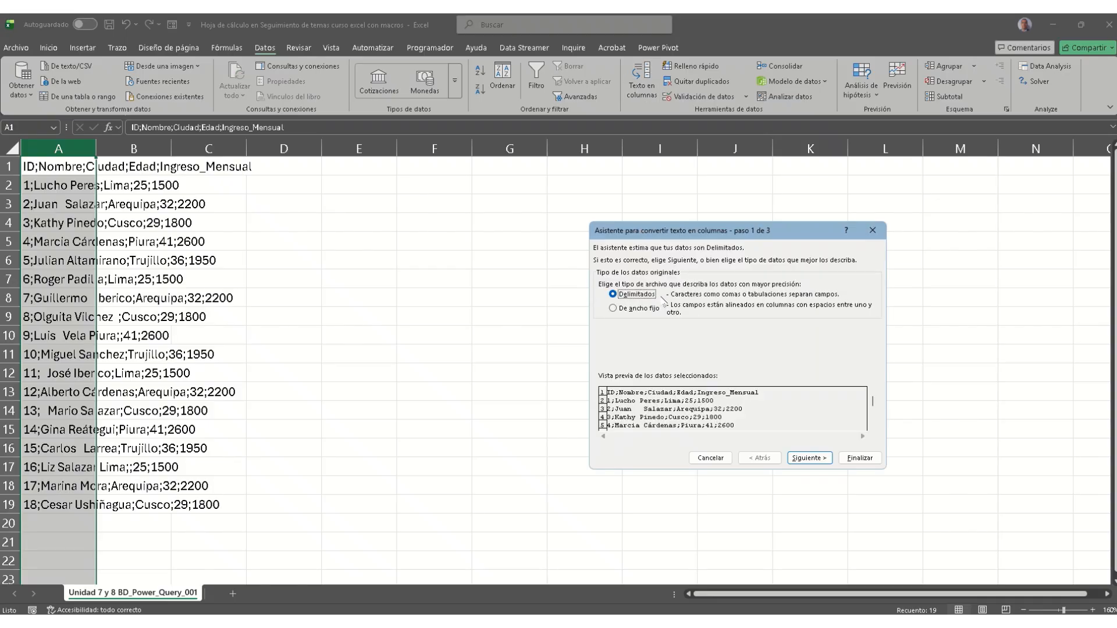
Step: Split column A on Punto y coma into ID, Nombre, Ciudad, Edad and Ingreso_Mensual columns
click(814, 460)
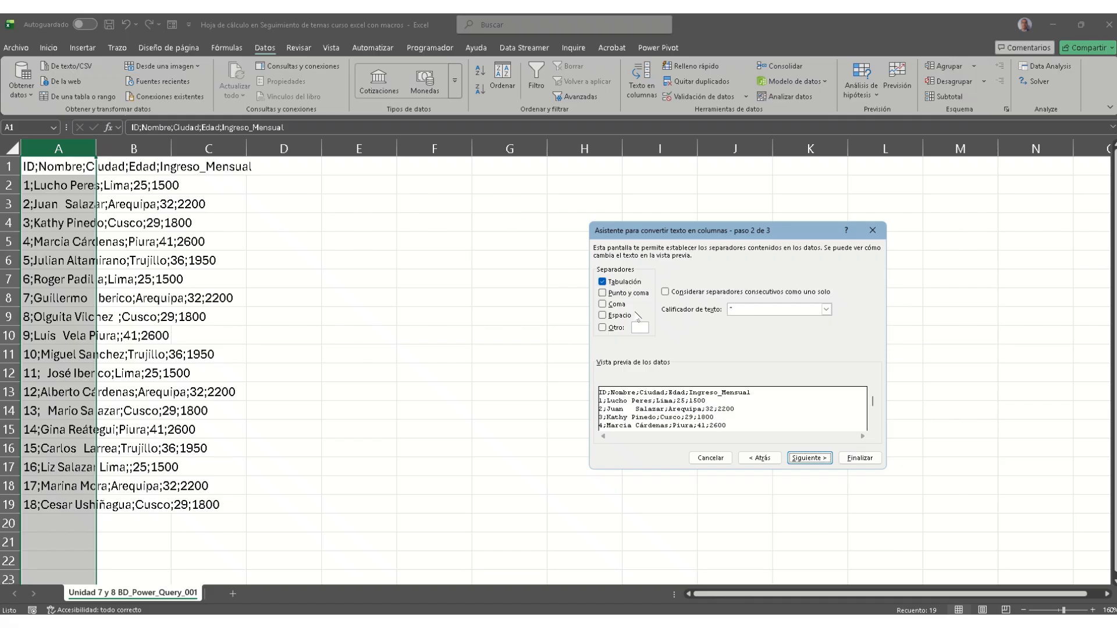
click(631, 294)
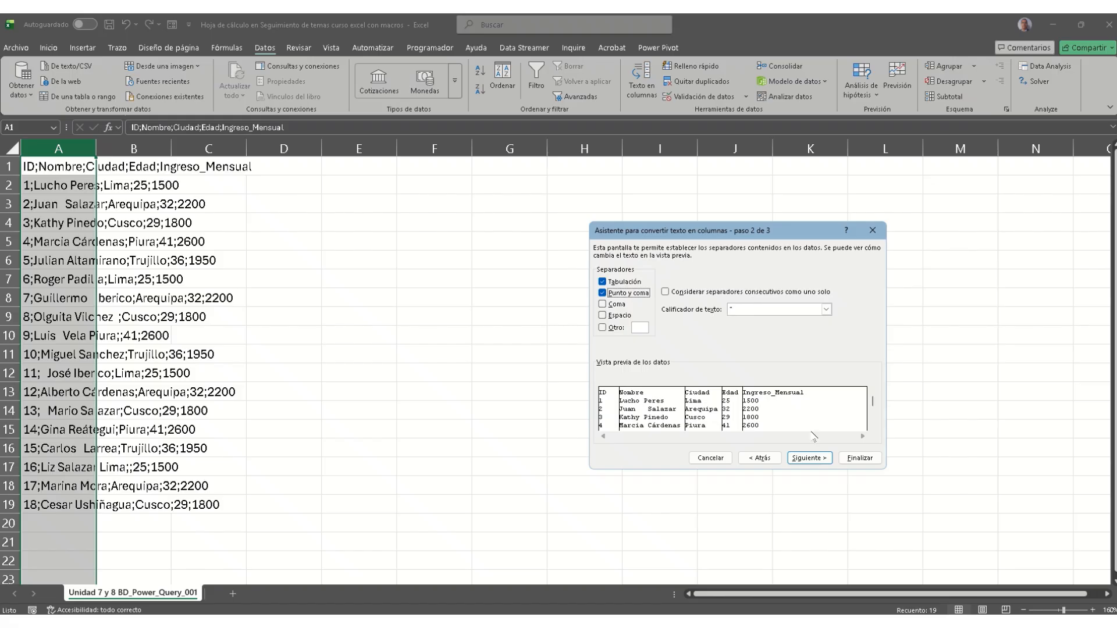
click(809, 458)
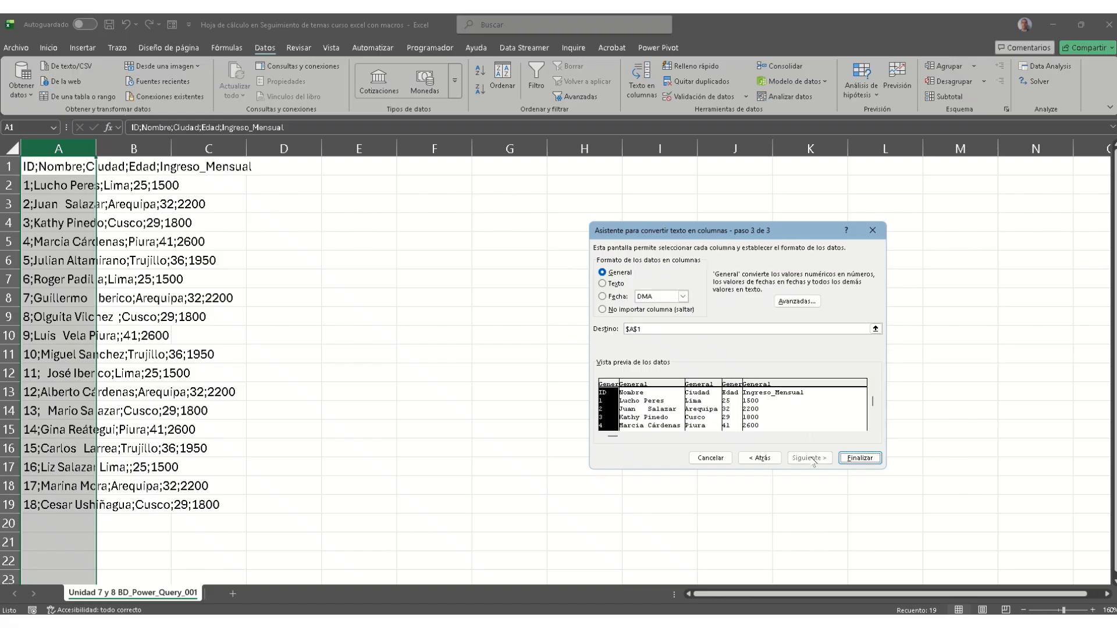
click(851, 459)
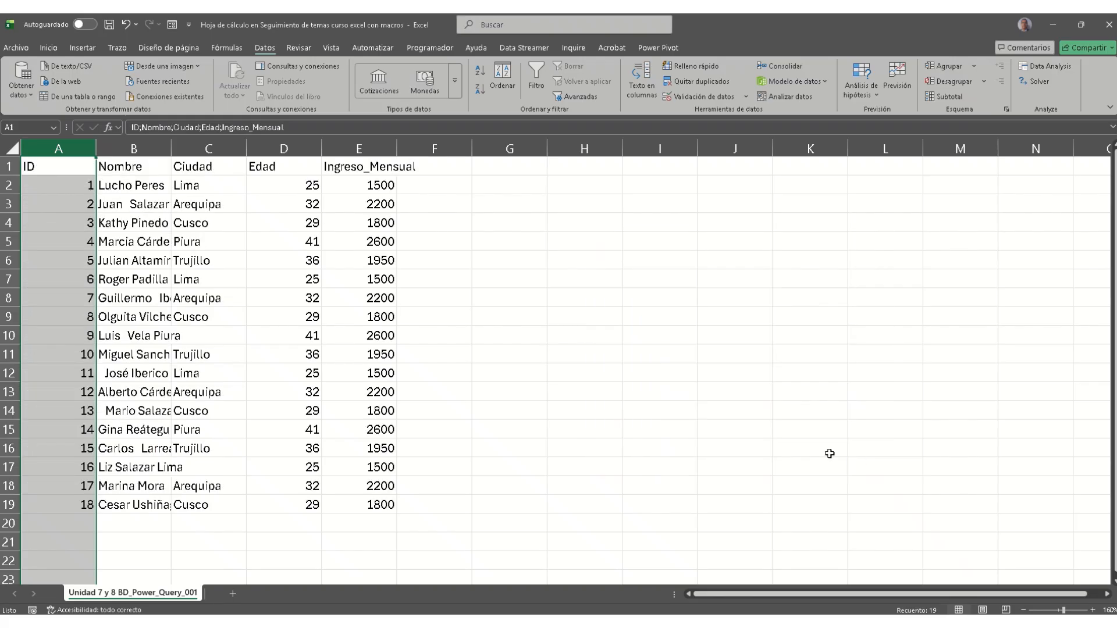
click(103, 280)
click(75, 172)
click(201, 169)
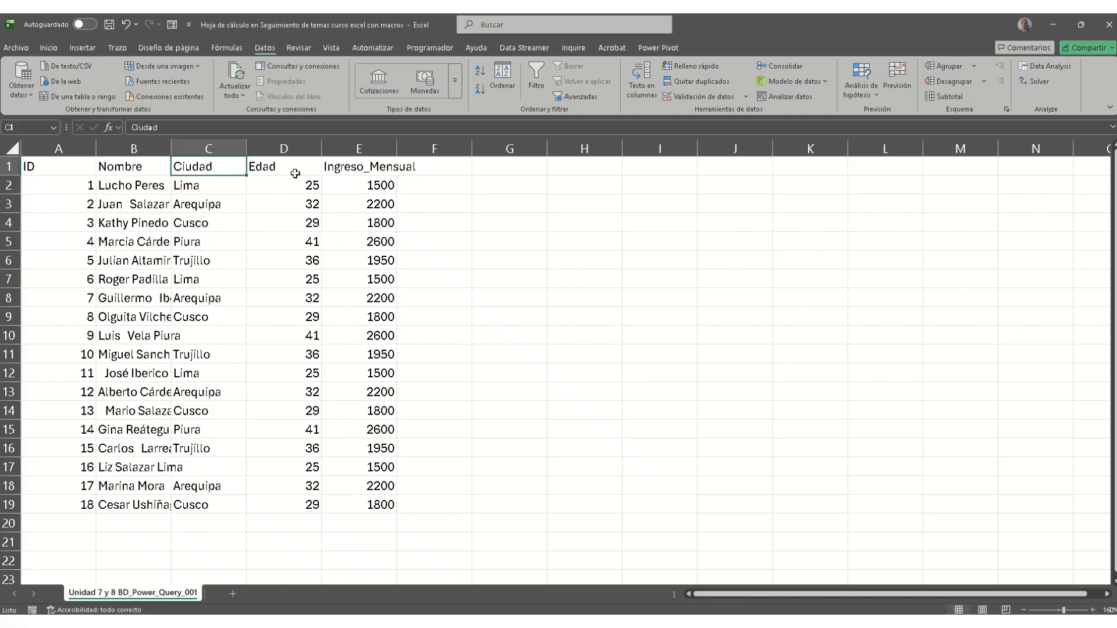
click(295, 174)
click(367, 169)
click(389, 296)
click(386, 367)
click(514, 375)
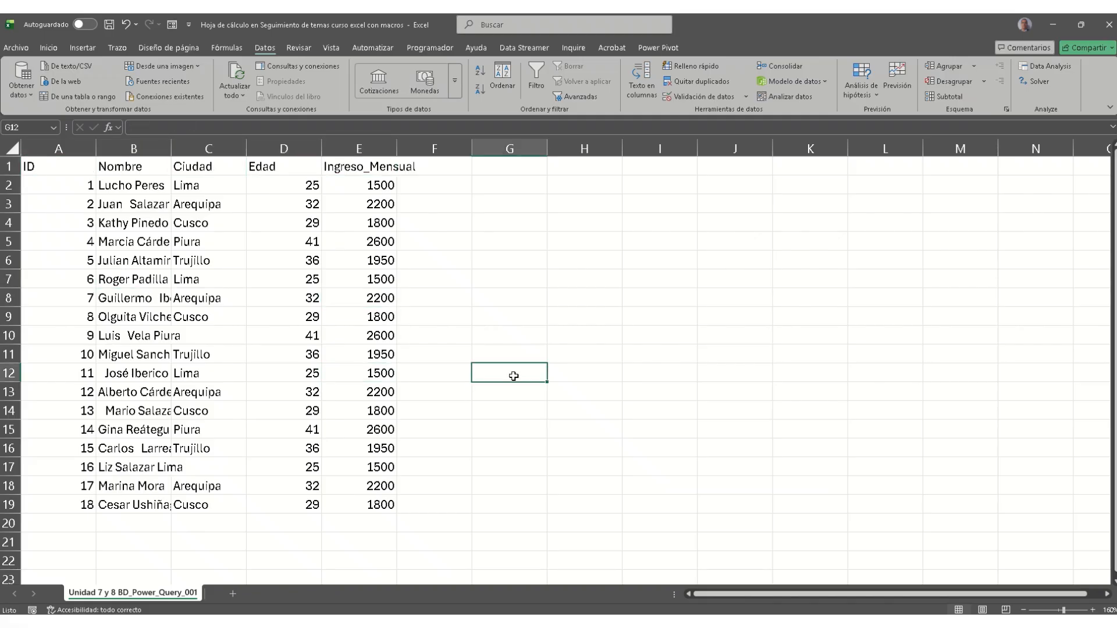
click(452, 266)
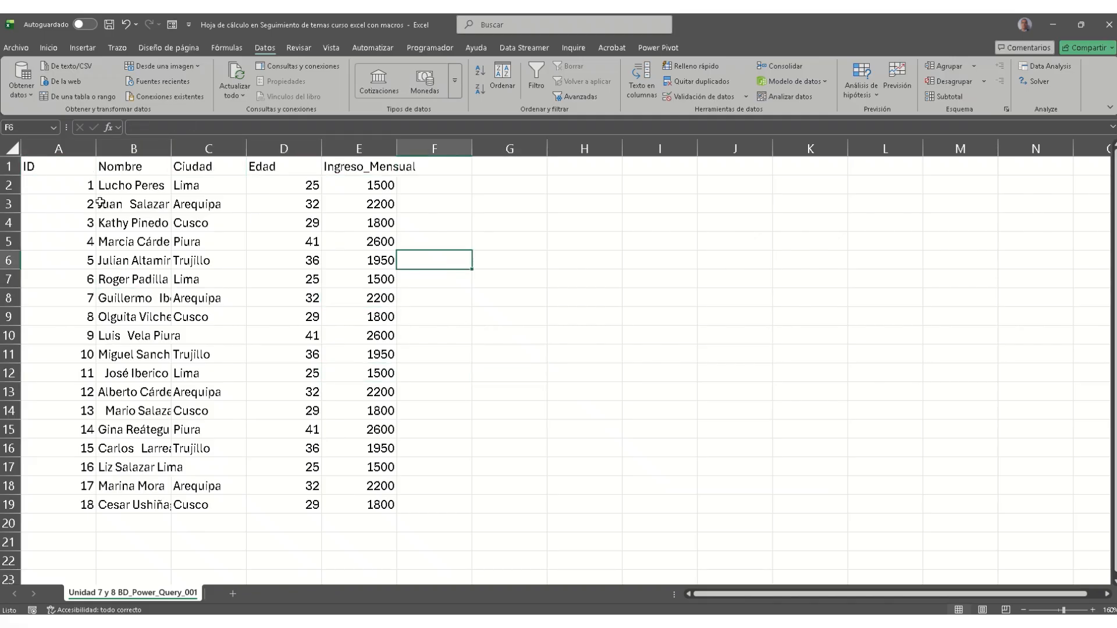
scroll(215, 417, down, 2)
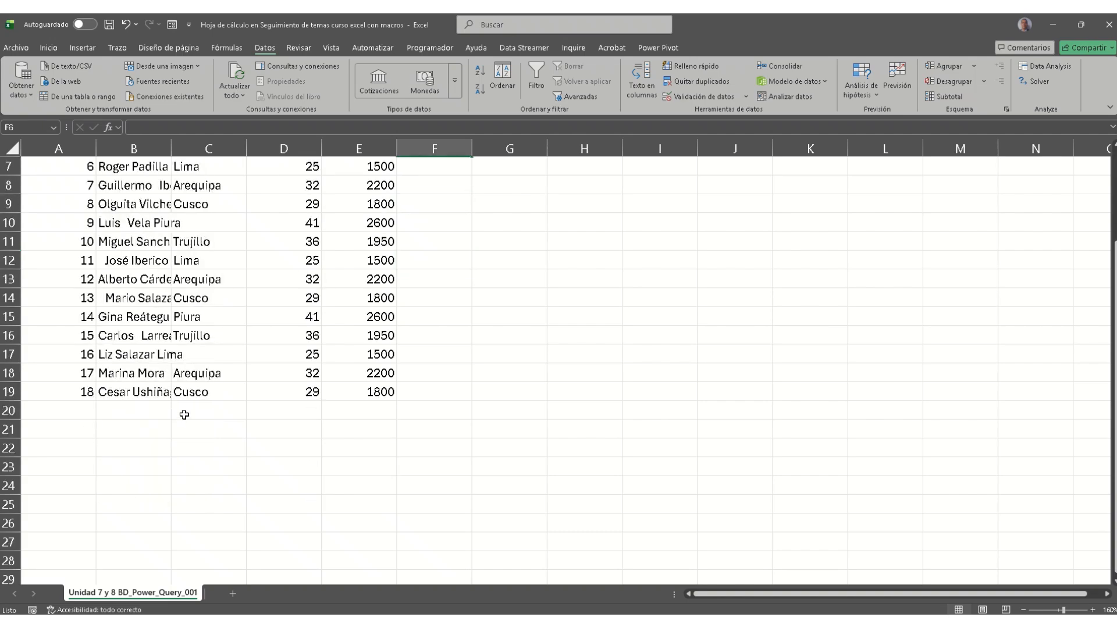
scroll(136, 395, up, 2)
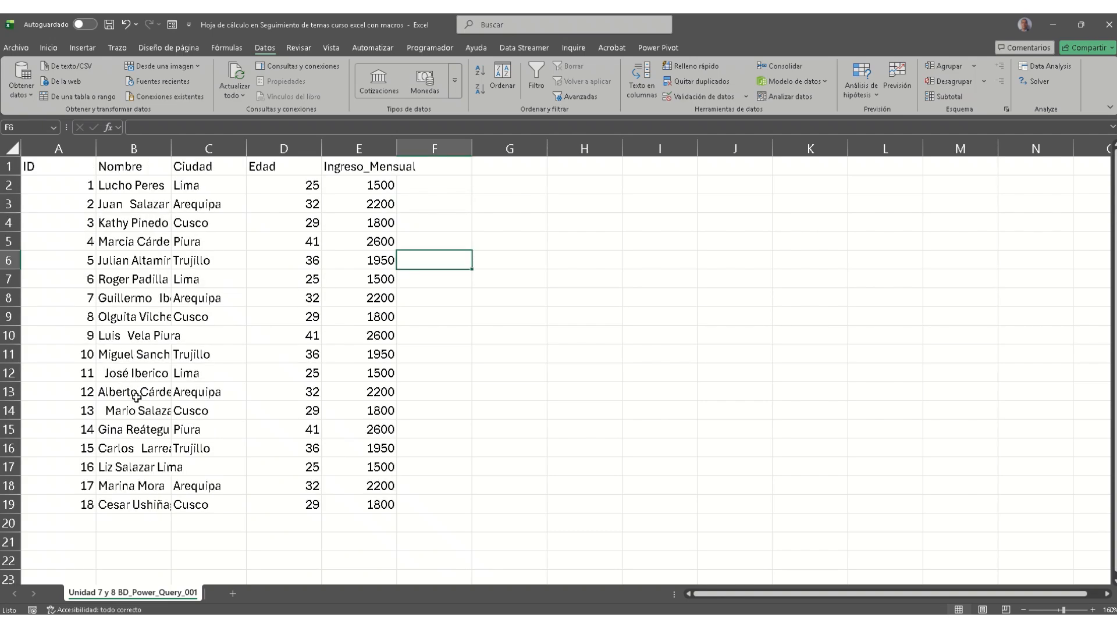
click(363, 170)
double_click(365, 168)
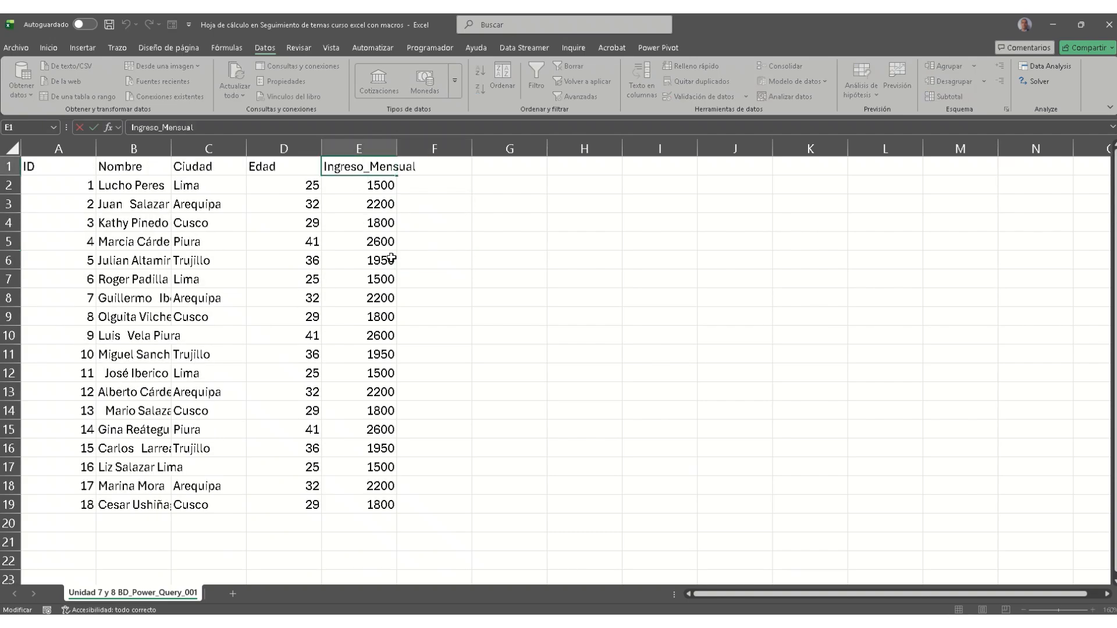
click(189, 204)
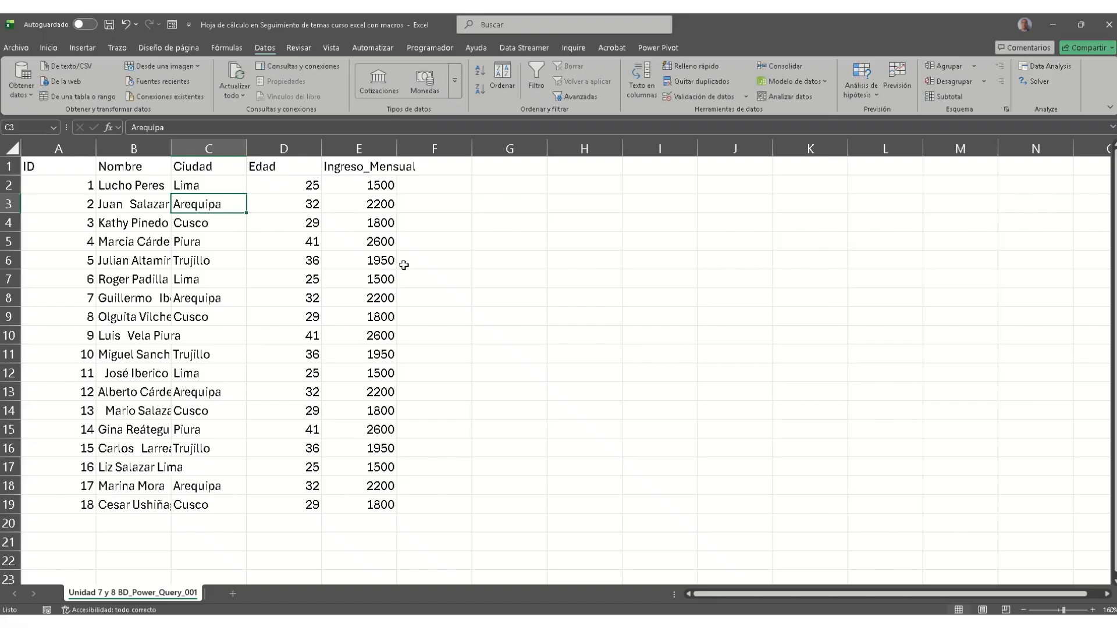
scroll(464, 251, down, 11)
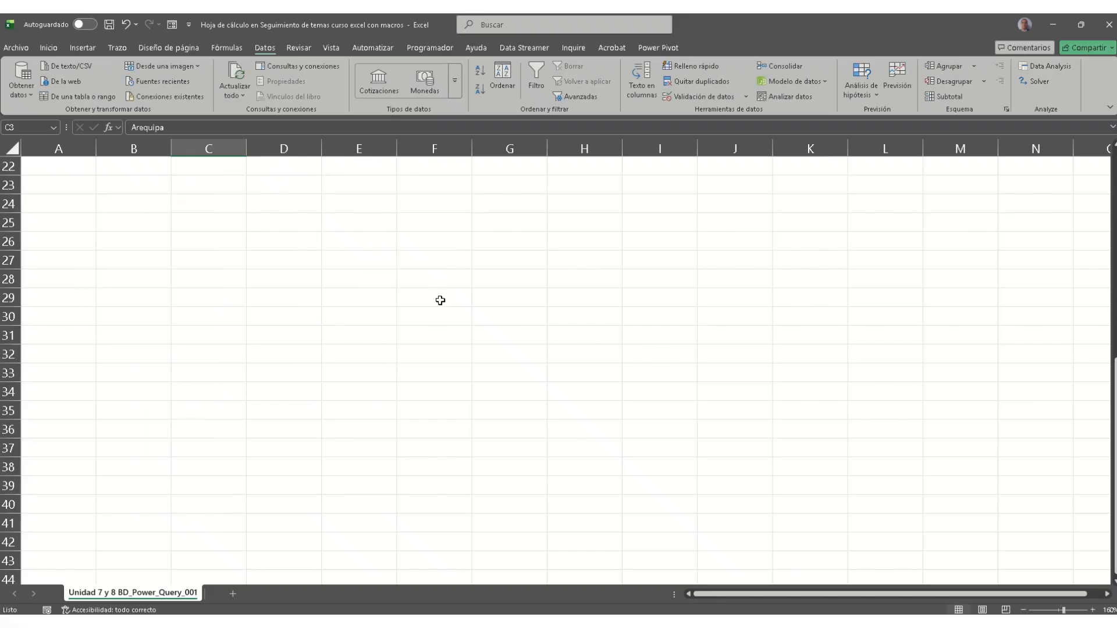
scroll(411, 378, up, 11)
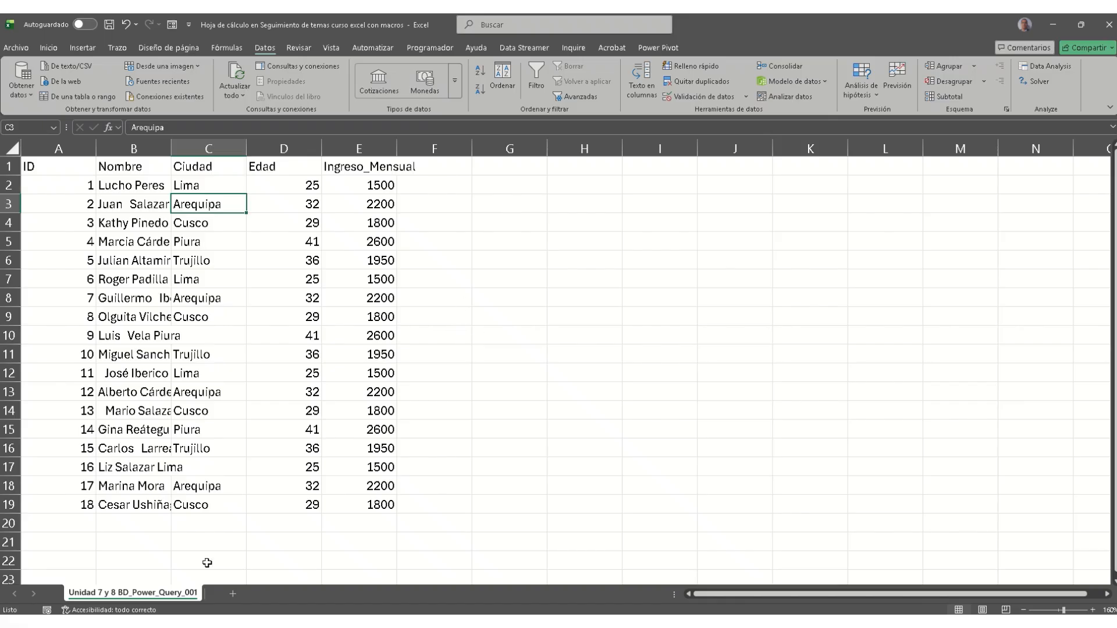
click(526, 226)
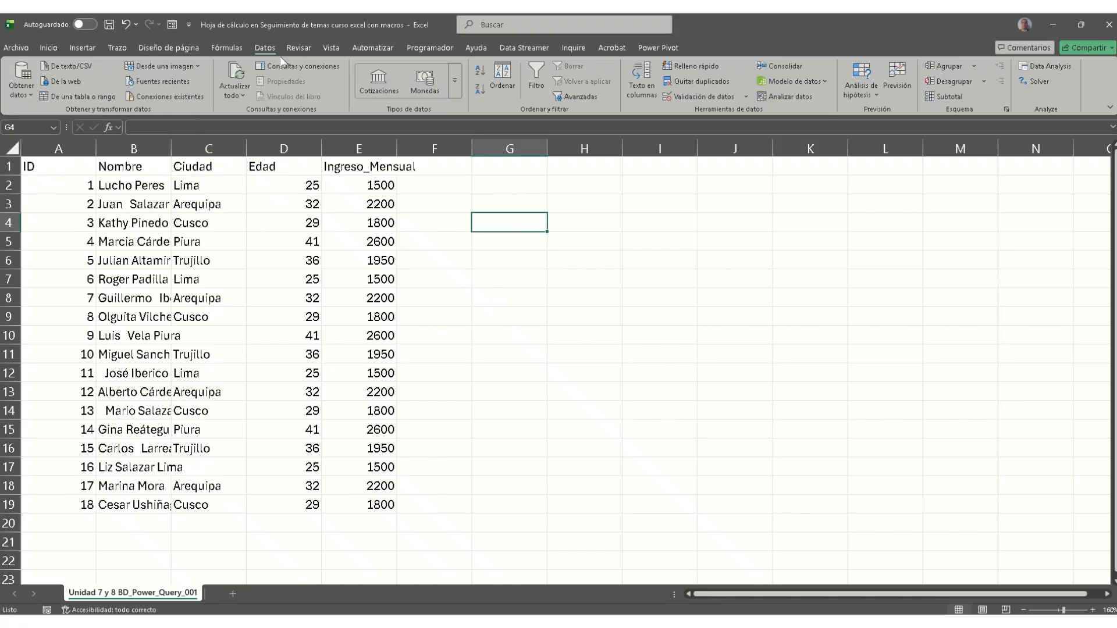
Step: Import Unidad 7 y 8 BD_Power_Query_001.csv through Obtener datos > De texto/CSV
click(29, 94)
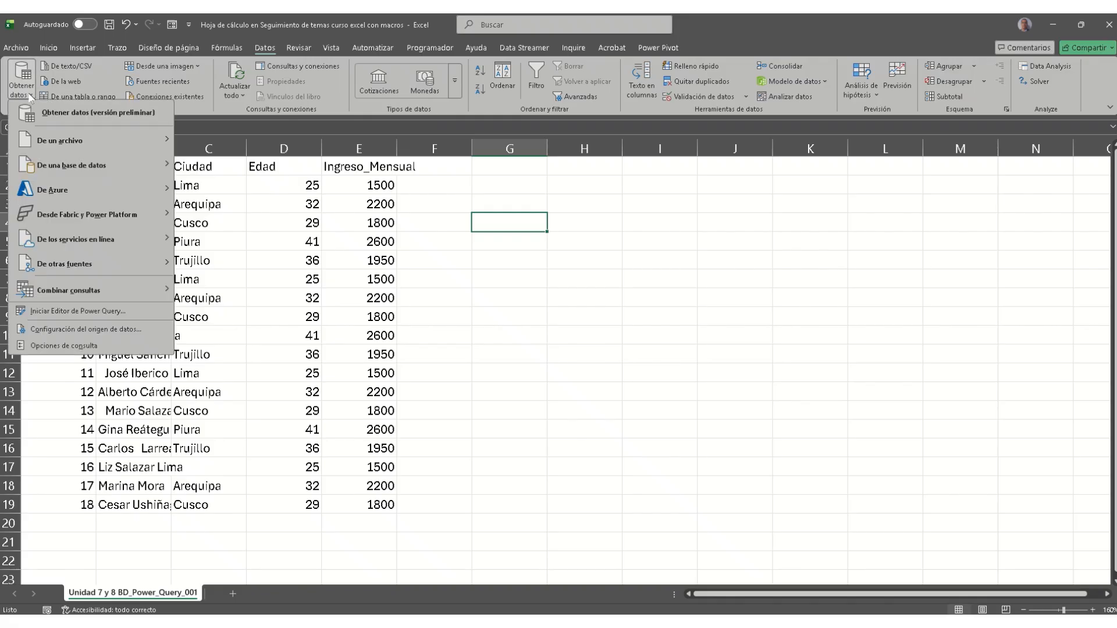
mouse_move(51, 144)
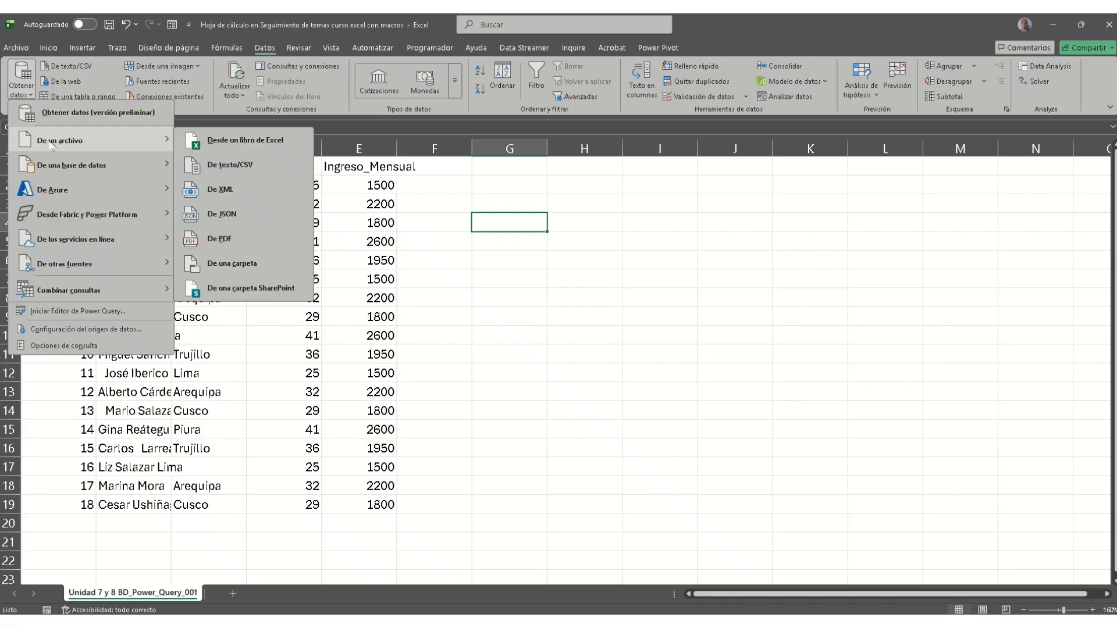
click(253, 169)
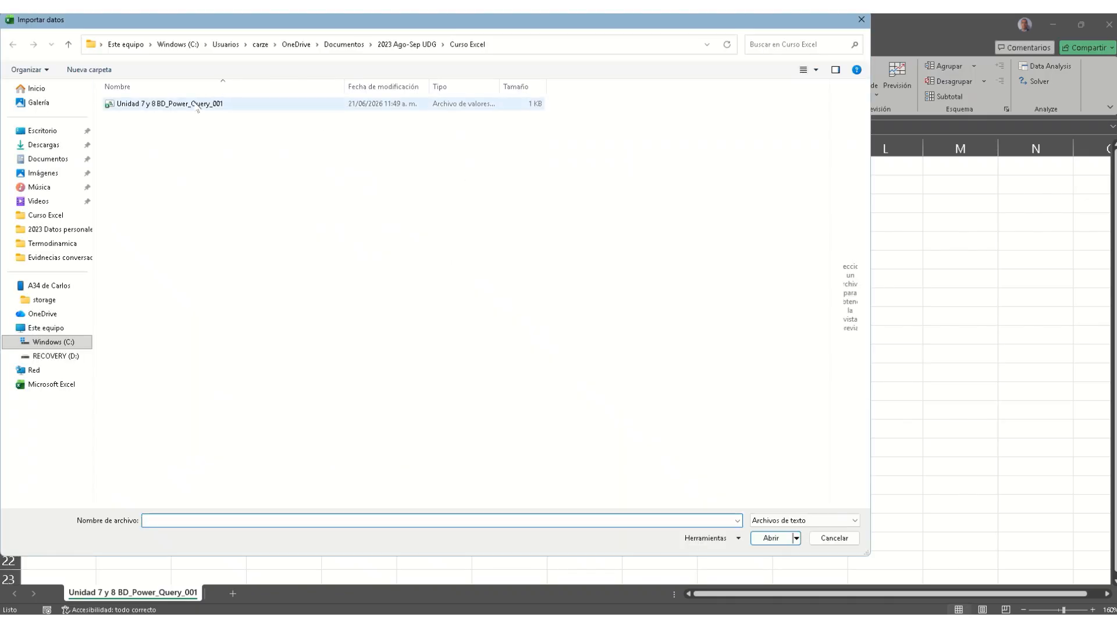
click(194, 108)
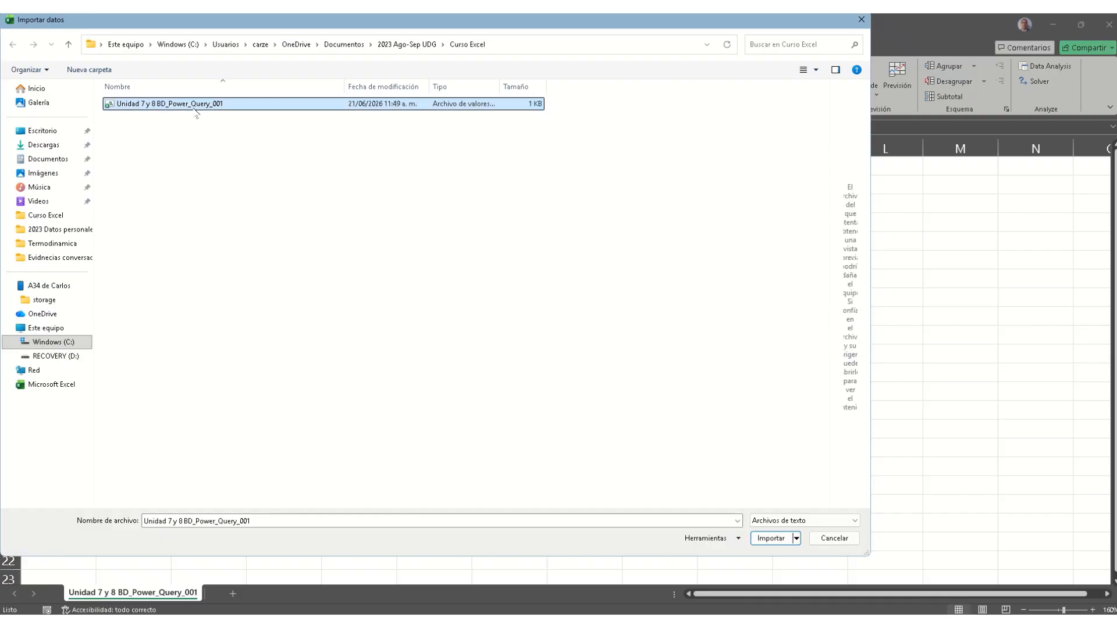
double_click(194, 109)
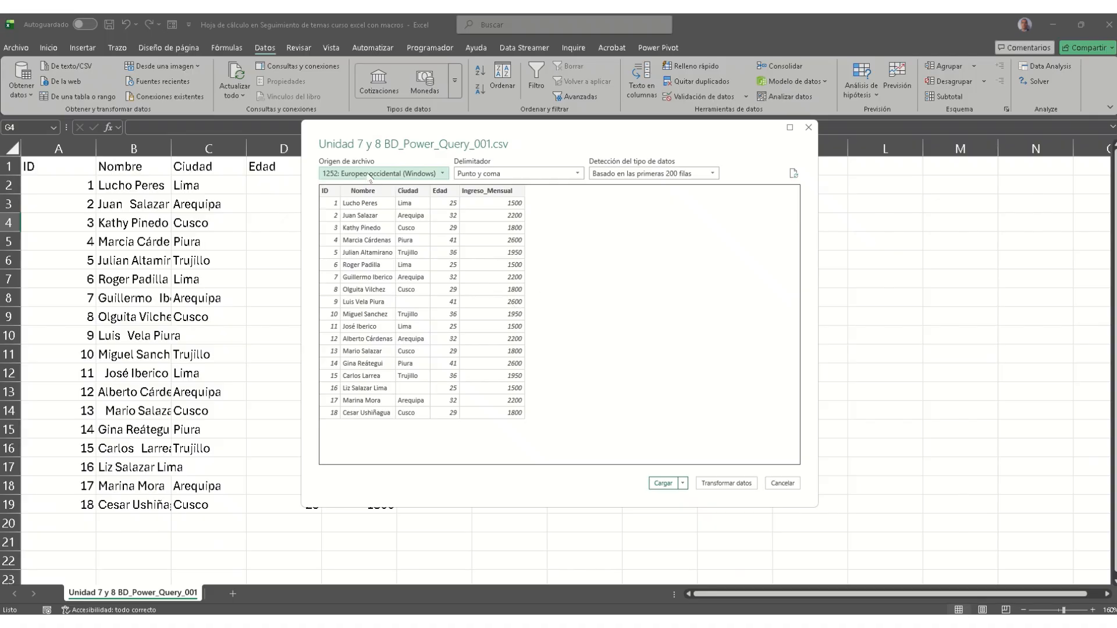
Step: Preview the CSV split with colon, comma and equals-sign delimiters
click(566, 178)
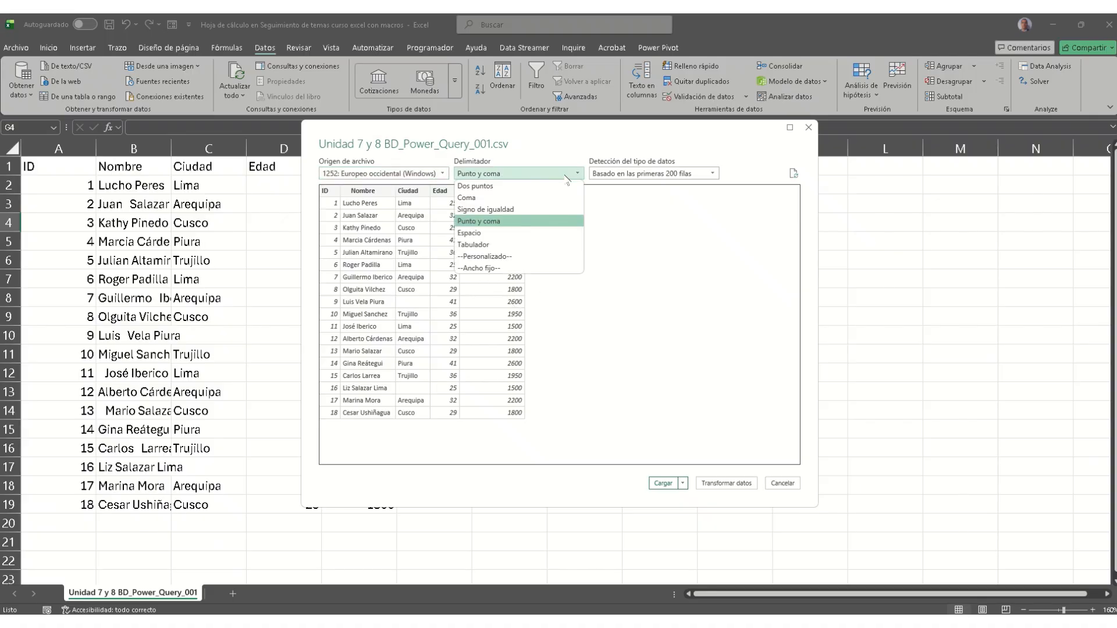
click(529, 186)
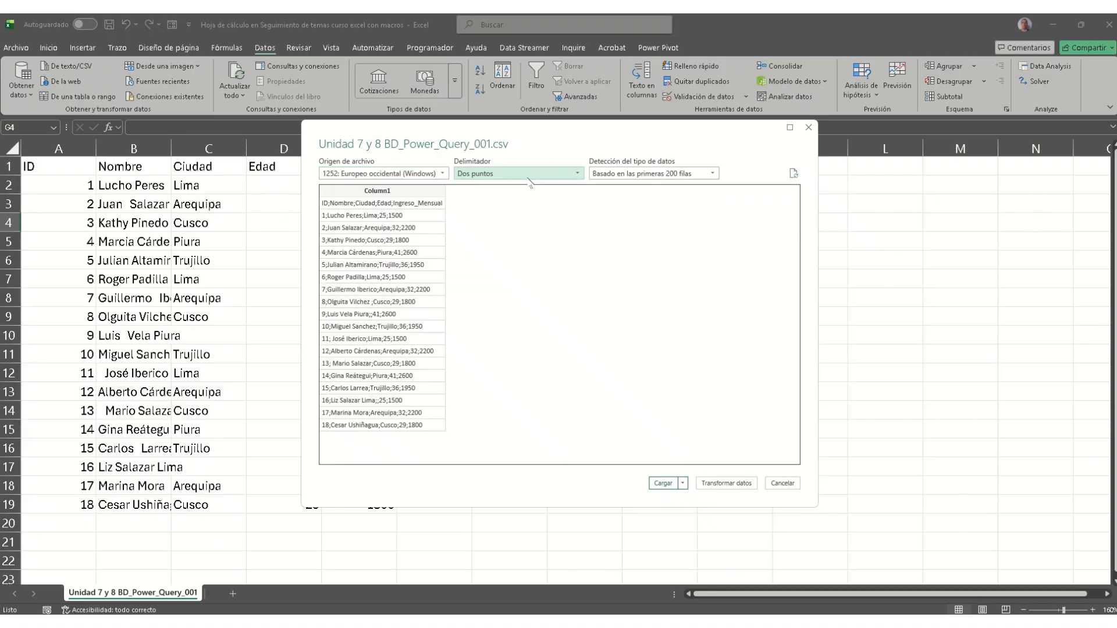
click(528, 180)
click(529, 194)
click(531, 179)
click(528, 204)
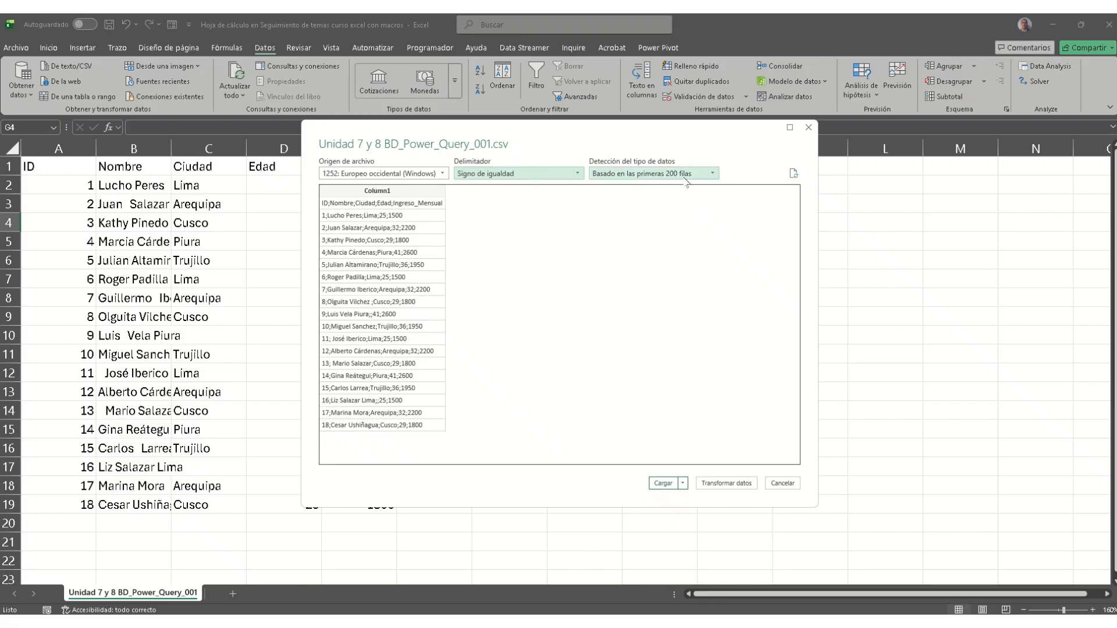
Step: Set the delimiter back to Punto y coma and open the data in Power Query with Transformar datos
click(544, 175)
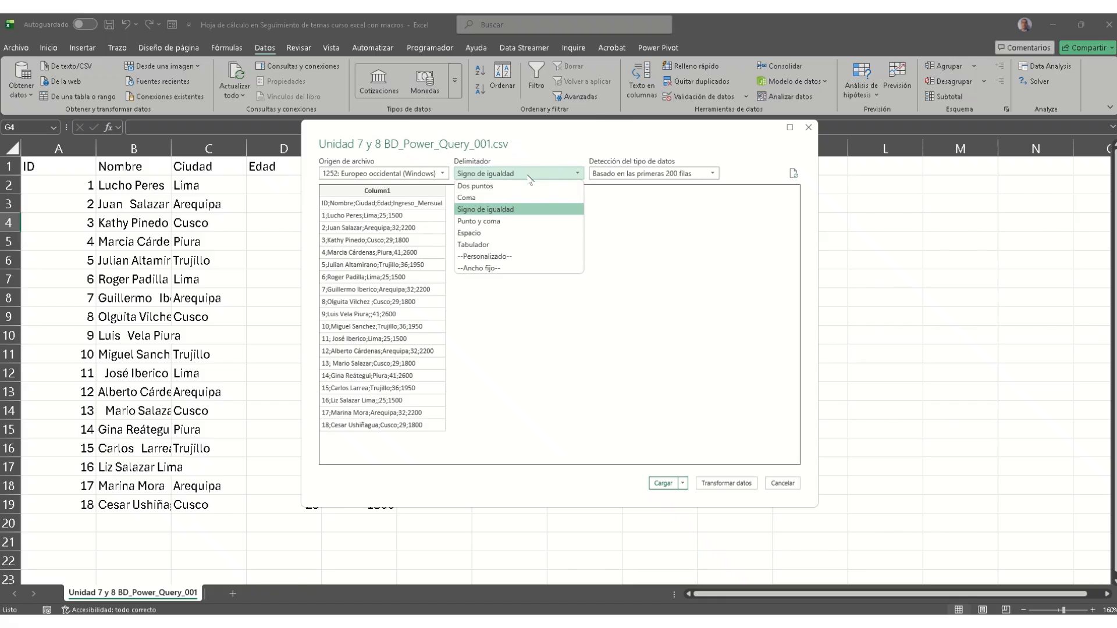
click(486, 222)
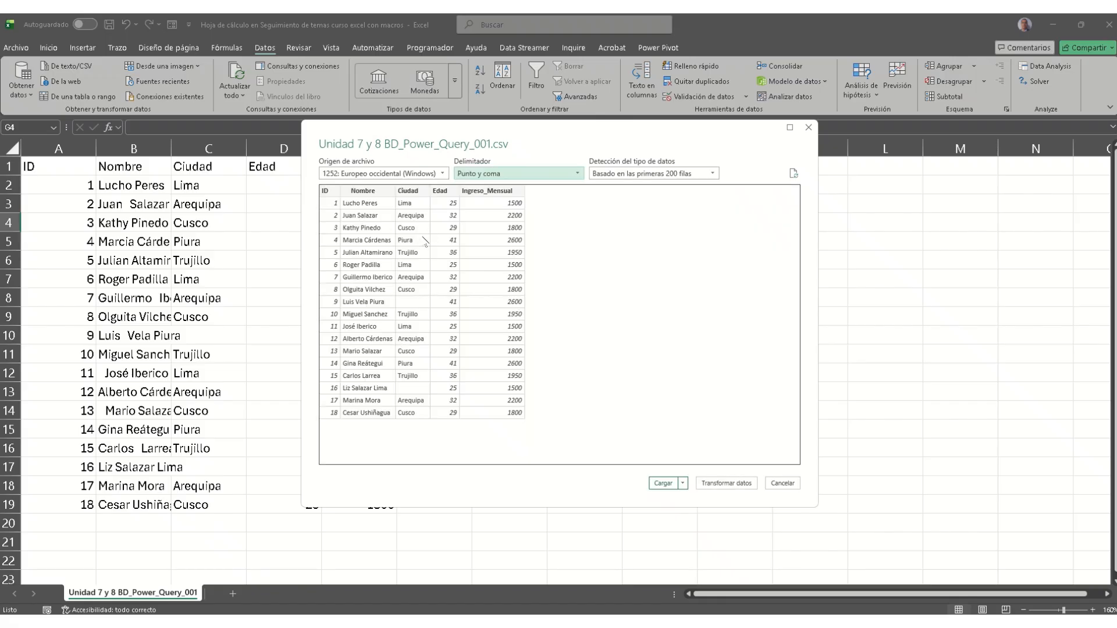
click(683, 483)
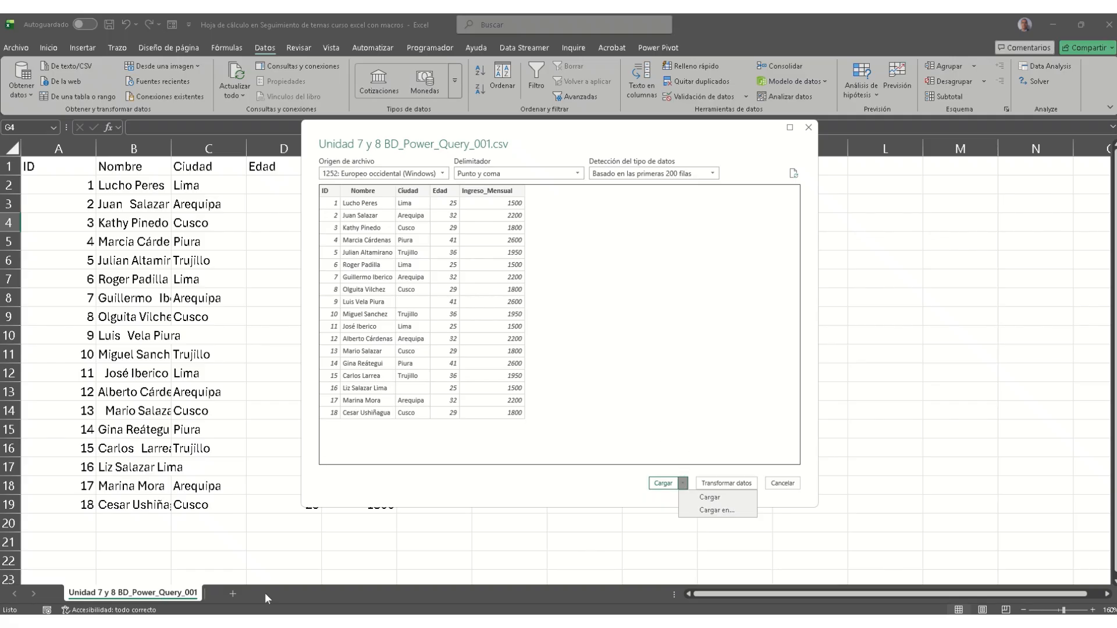
click(726, 485)
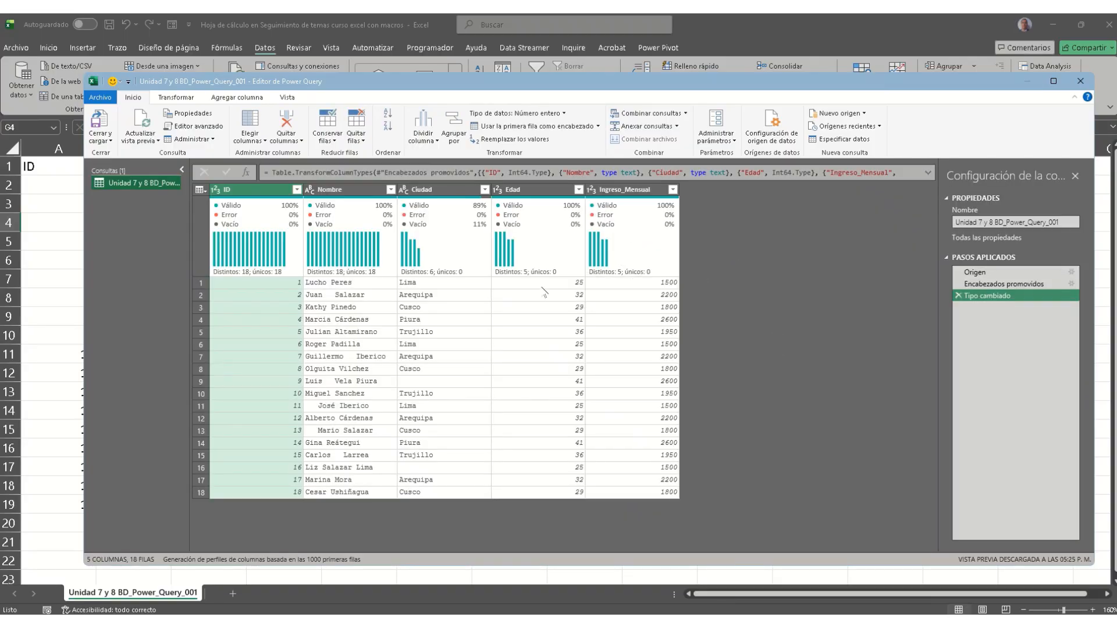
Step: Filter Ciudad to only (en blanco), leaving 2 of the 18 rows
mouse_move(511, 222)
click(420, 383)
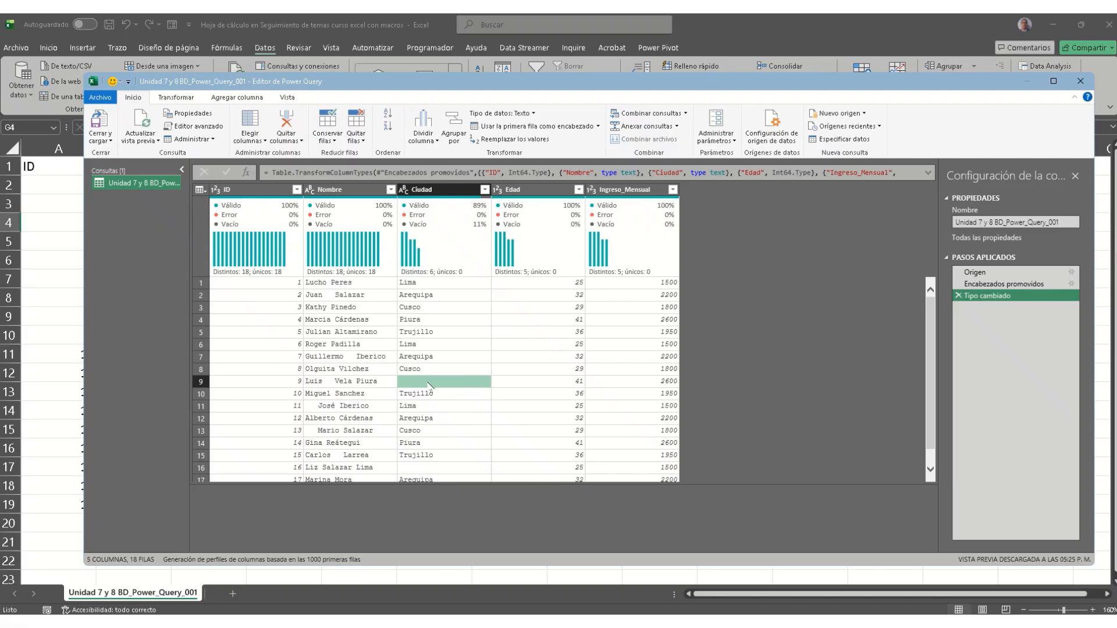
scroll(430, 386, down, 1)
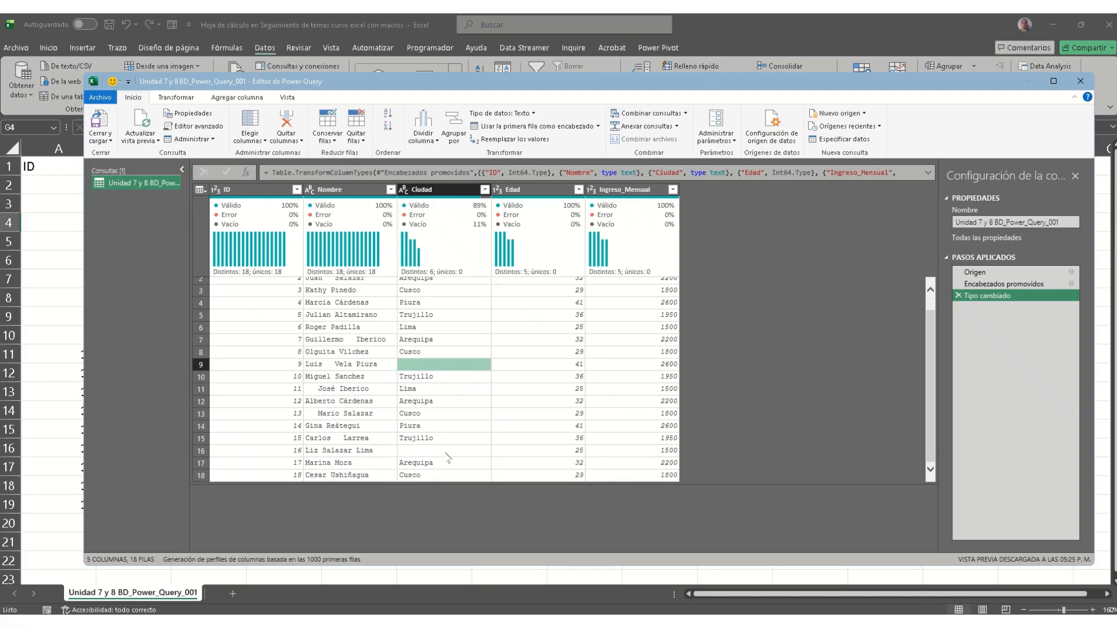
click(484, 189)
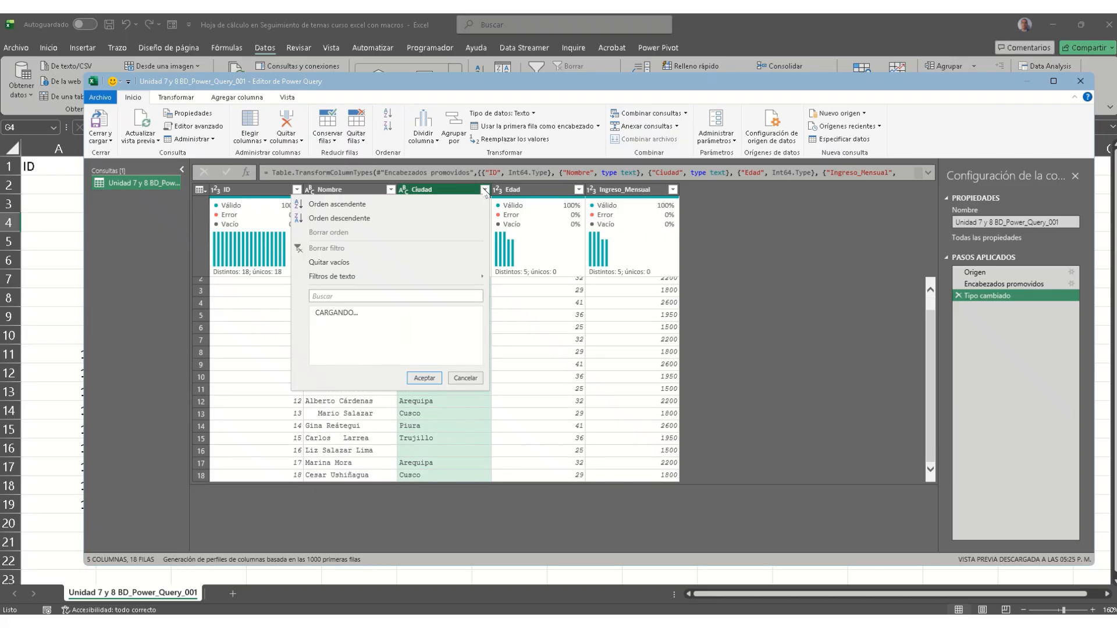
click(319, 314)
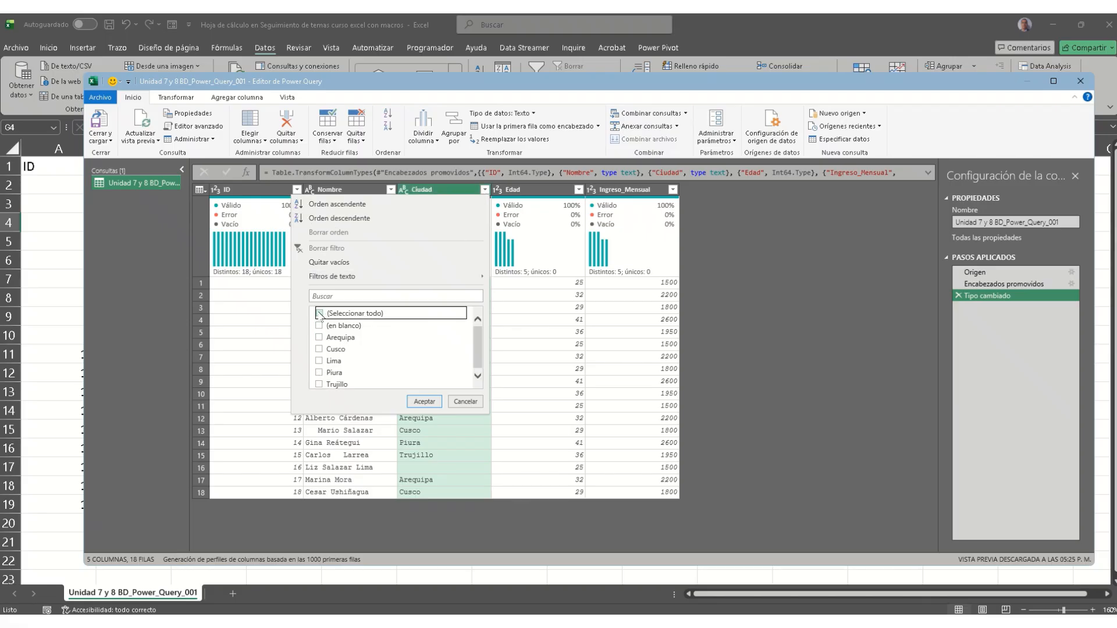
click(319, 325)
click(422, 401)
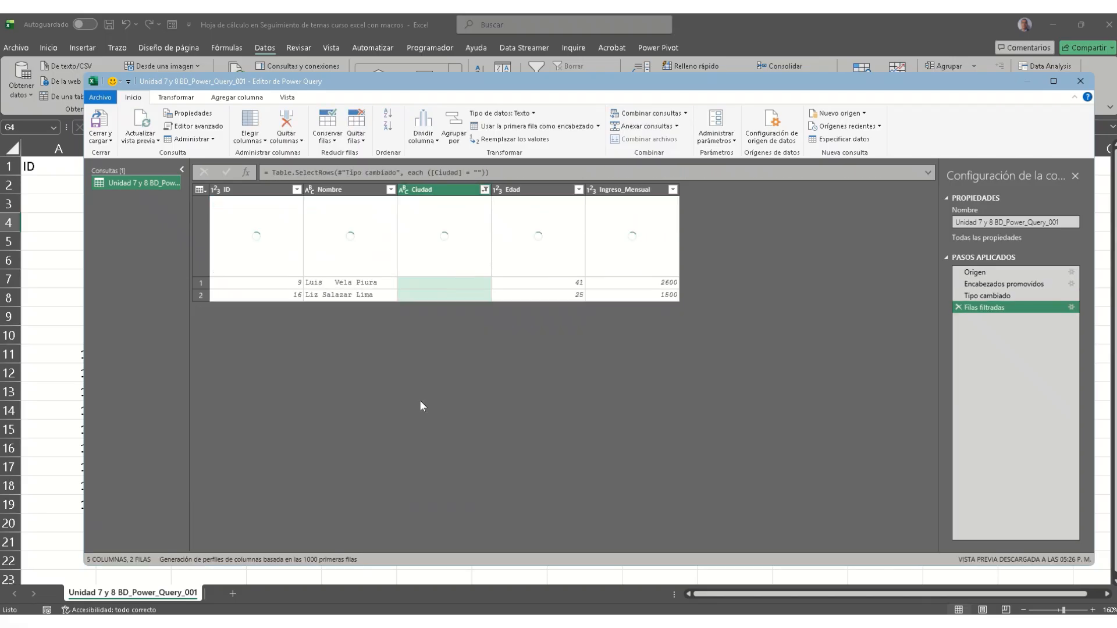
Step: Replace the blank Ciudad values with Piura
right_click(449, 285)
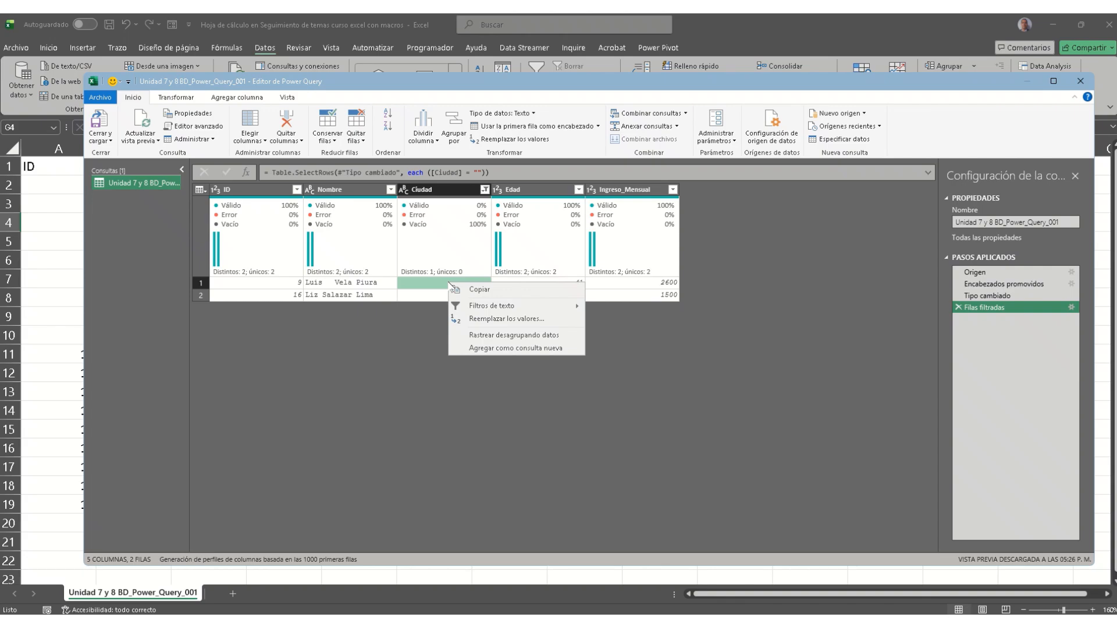
click(491, 319)
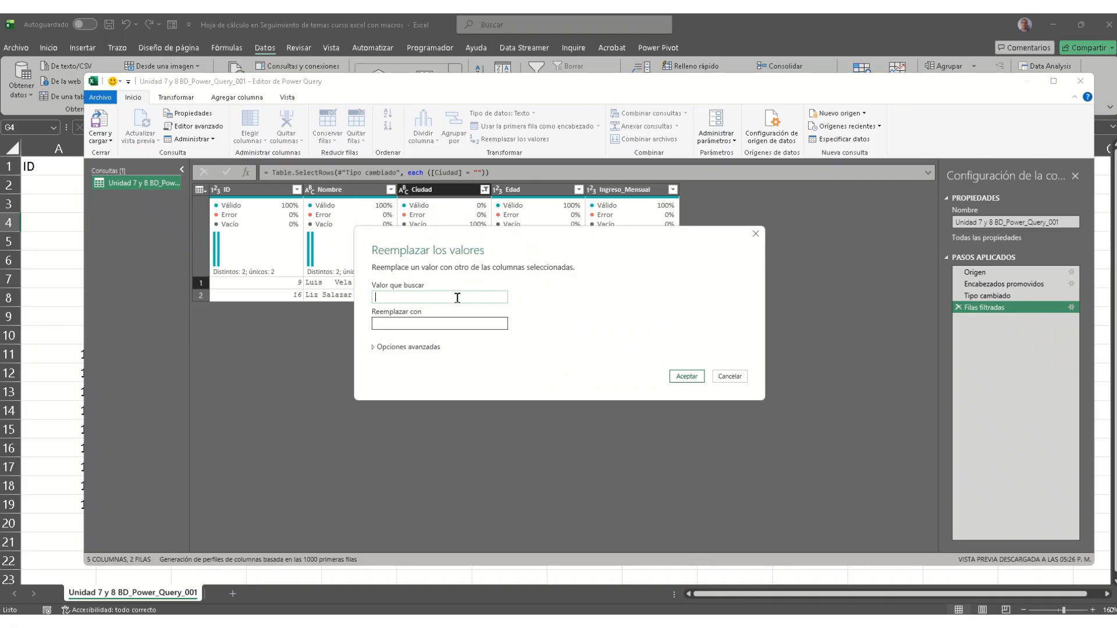
click(457, 323)
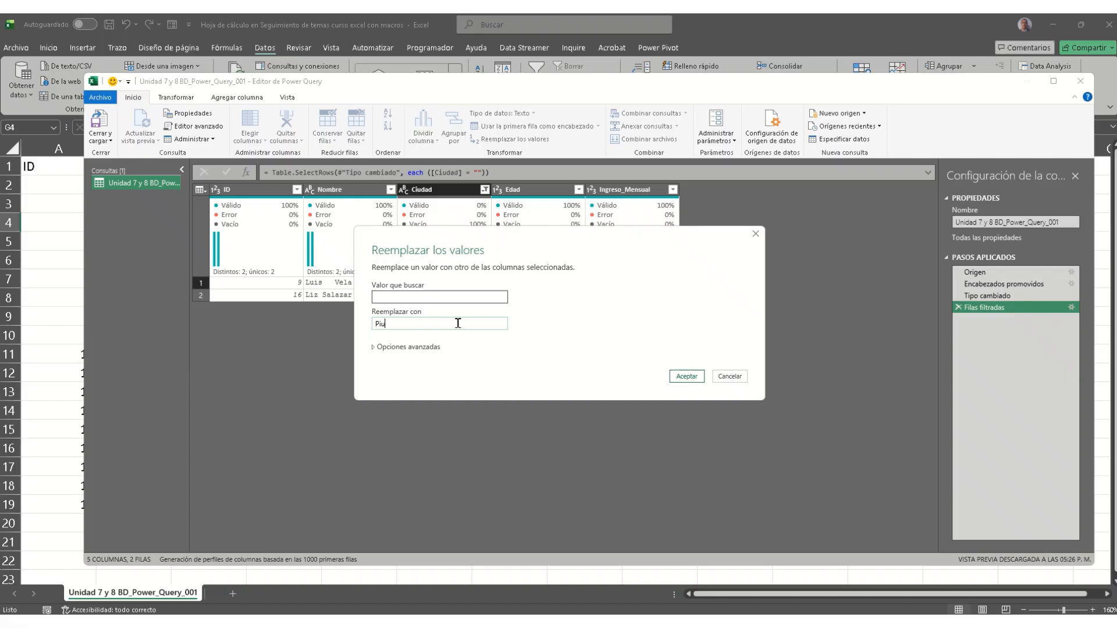
click(683, 377)
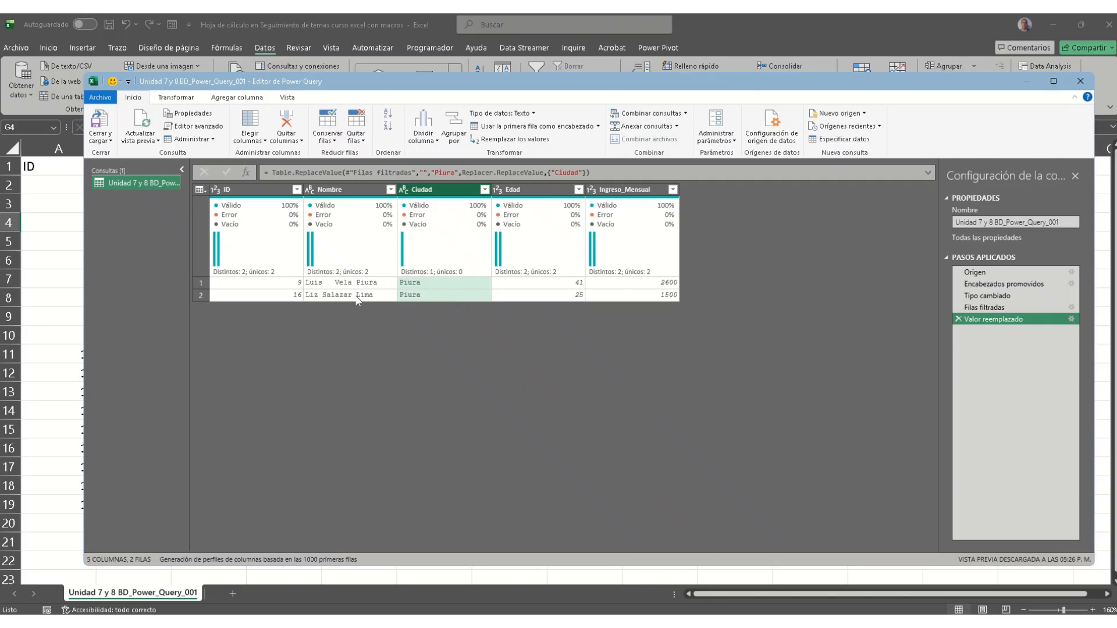
Step: Replace Piura with Lima in Ciudad, matching the entire cell contents
right_click(440, 295)
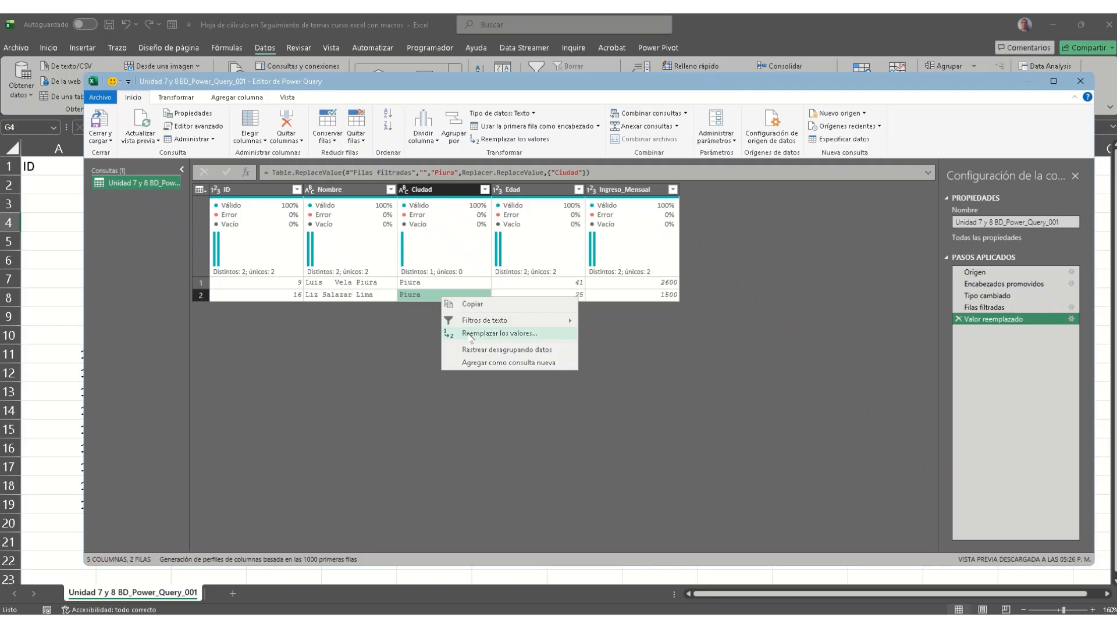
click(543, 140)
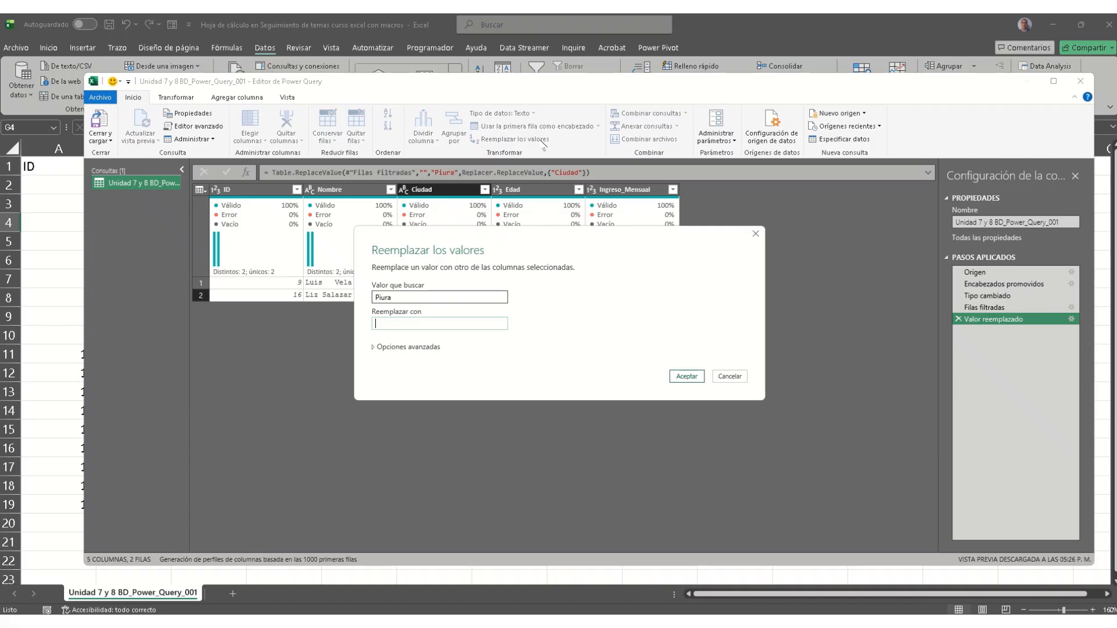
click(428, 346)
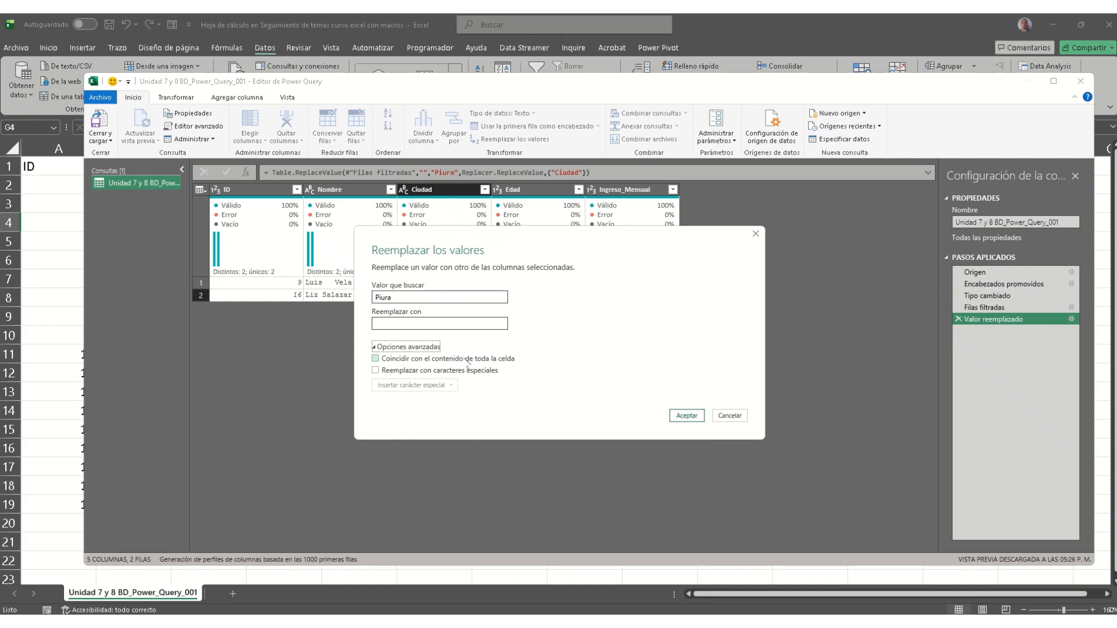
click(501, 360)
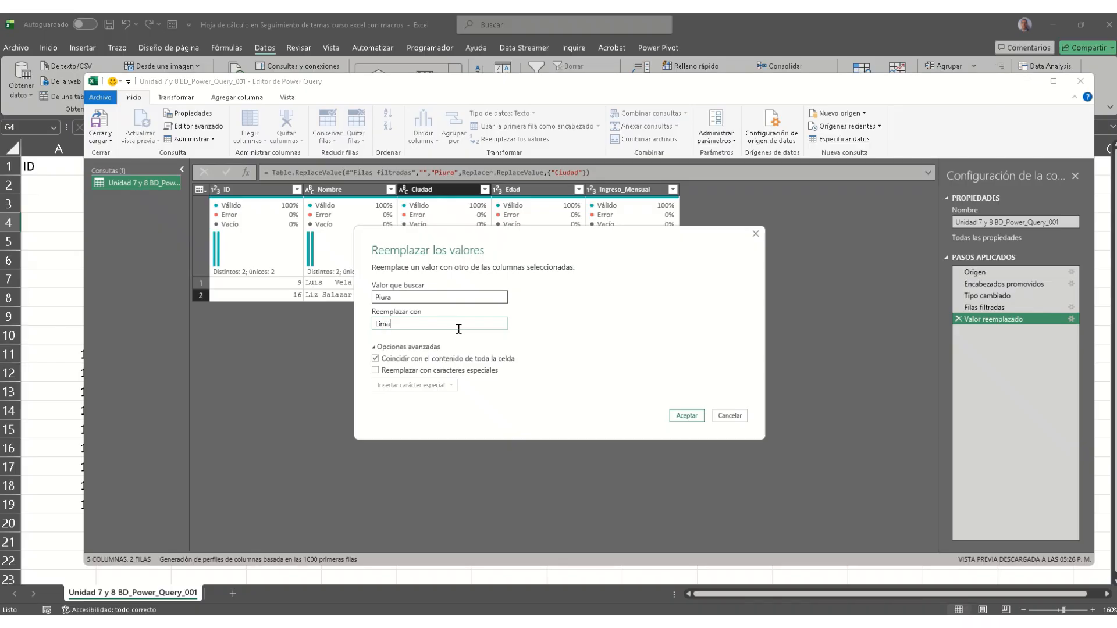
click(695, 417)
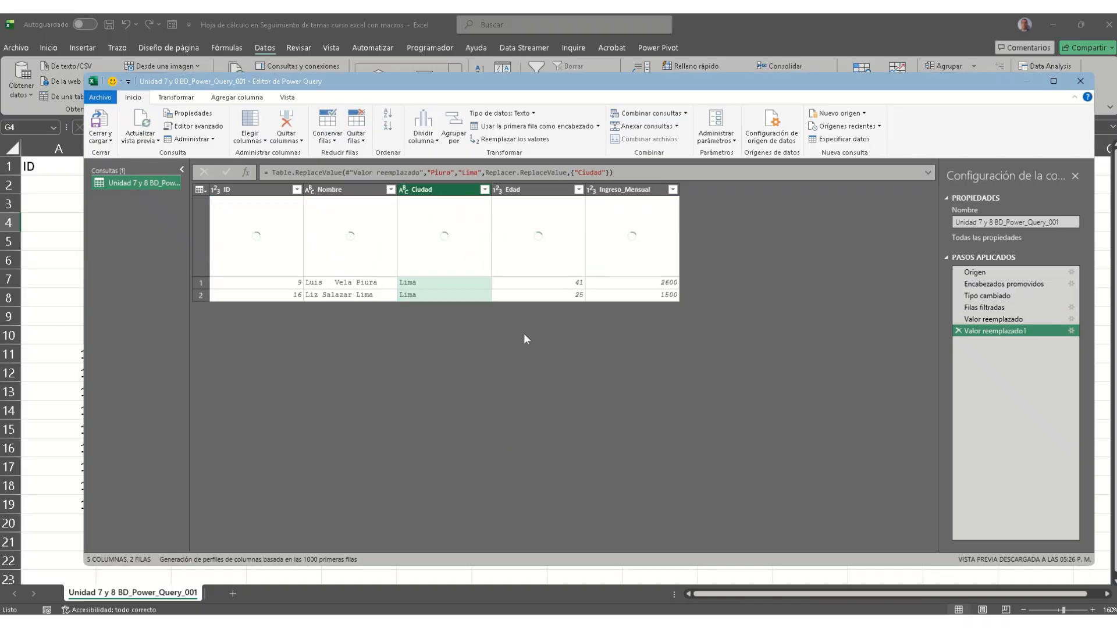
click(441, 298)
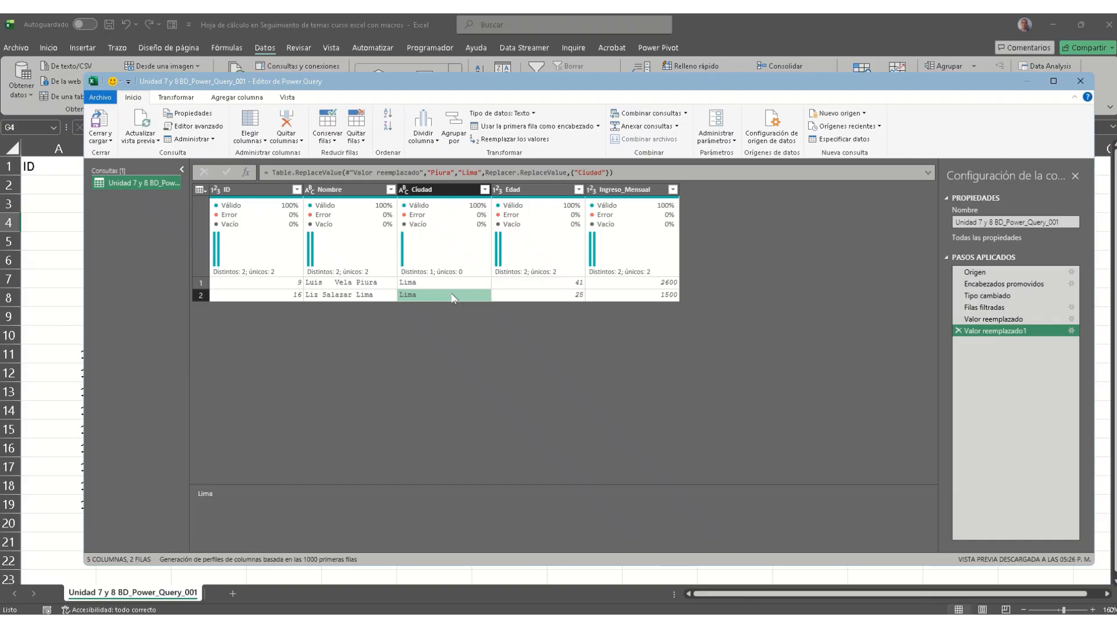
Step: Delete both Valor reemplazado steps and reselect all Ciudad values to restore 18 rows
click(958, 330)
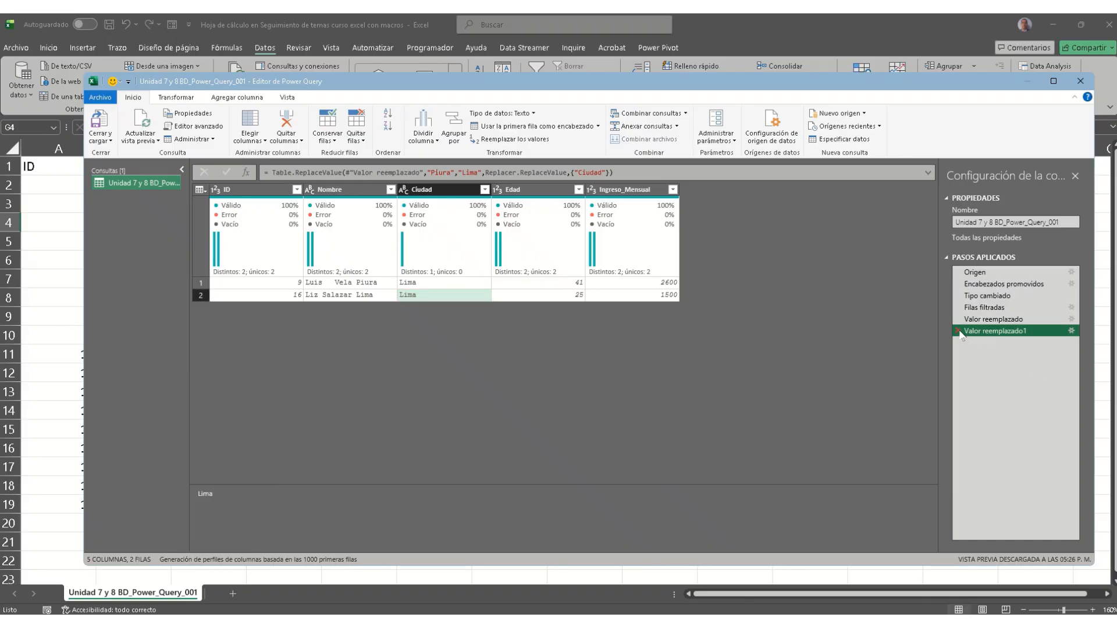
click(957, 318)
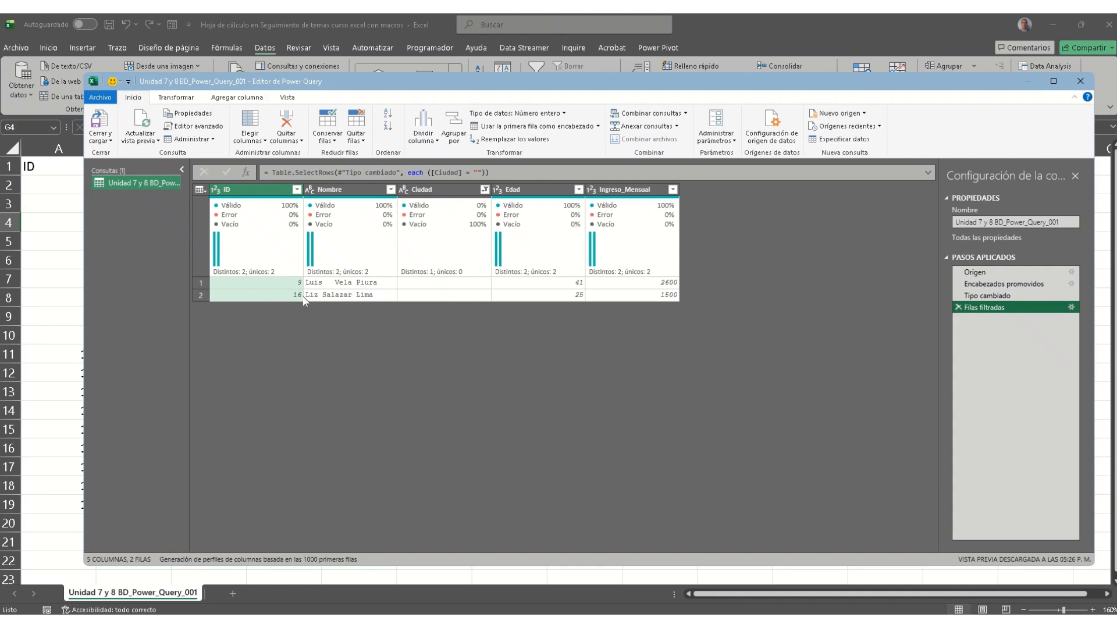
click(484, 190)
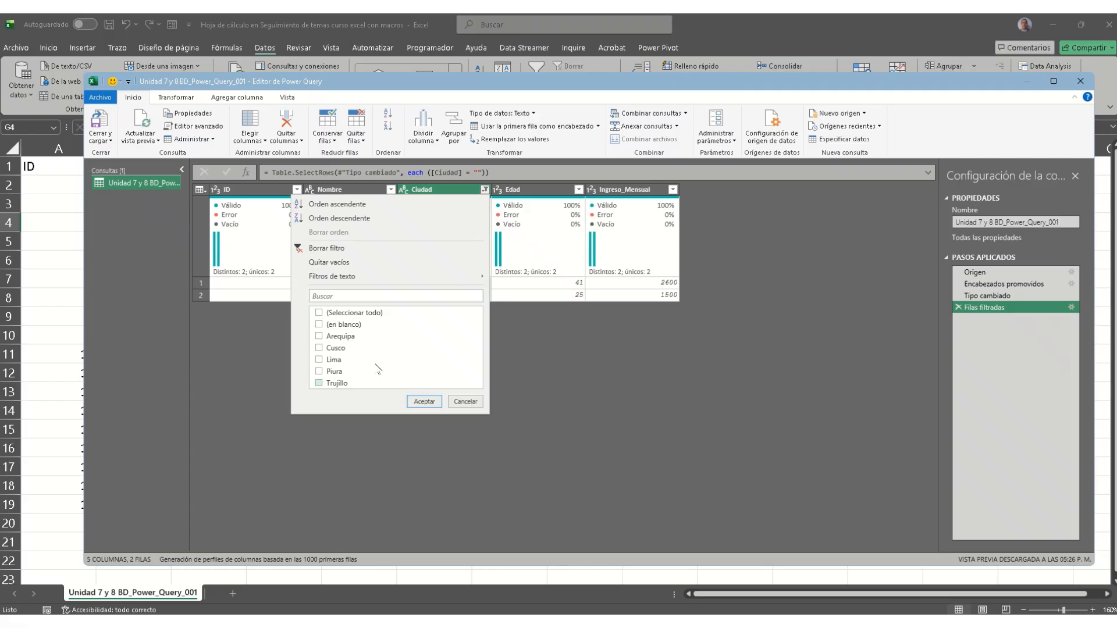
click(319, 313)
click(424, 402)
click(425, 383)
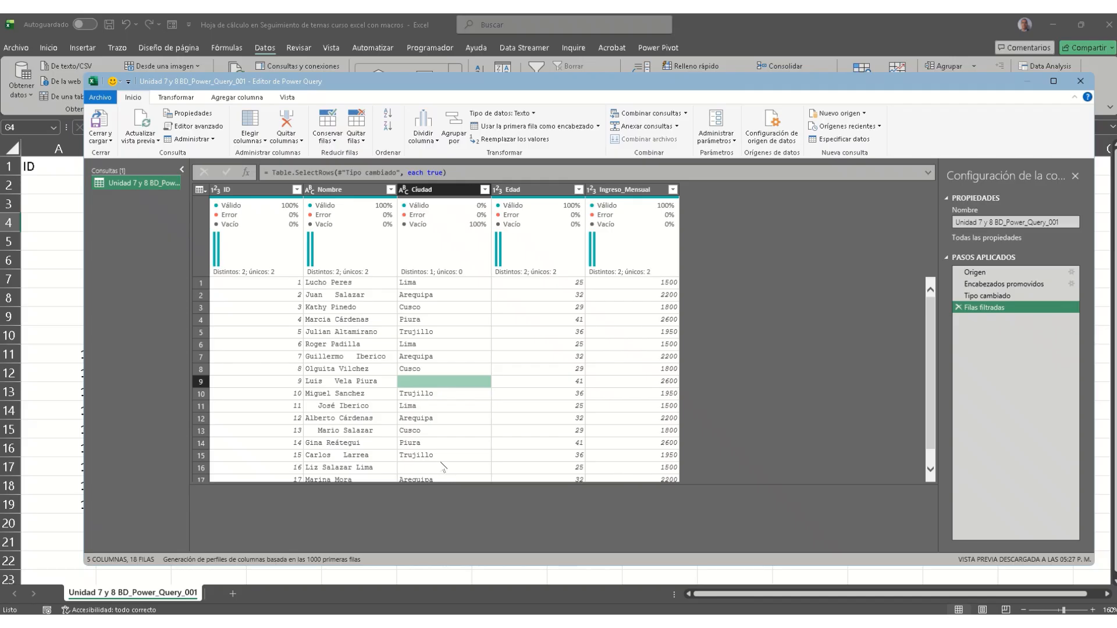
scroll(442, 462, down, 1)
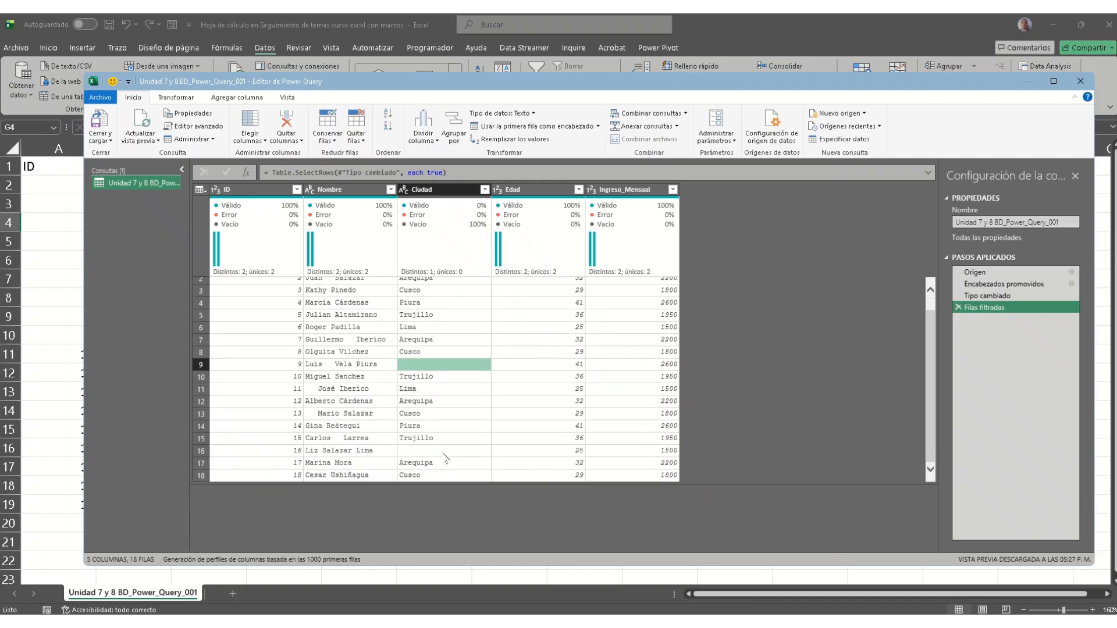
click(443, 454)
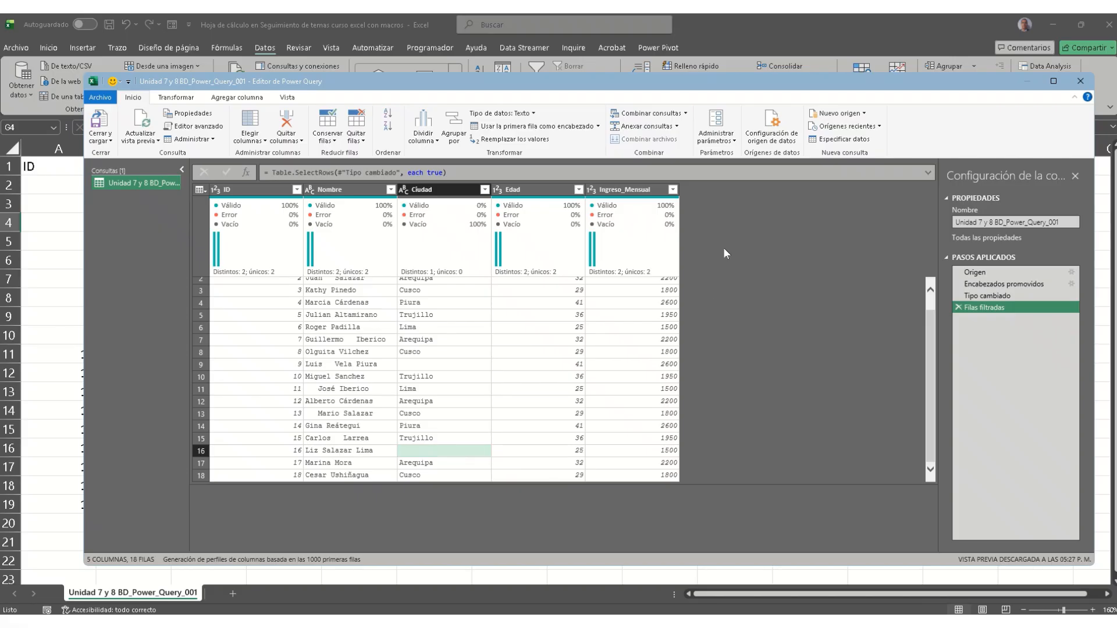
Step: Start a Columna personalizada from the Agregar columna tab
click(245, 98)
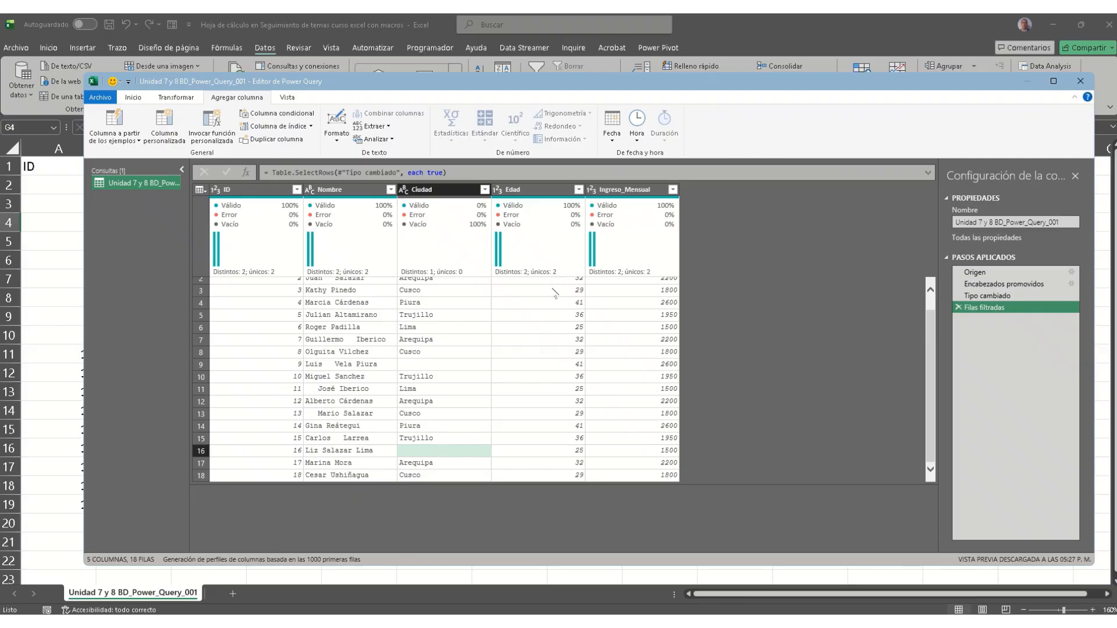
scroll(556, 330, up, 1)
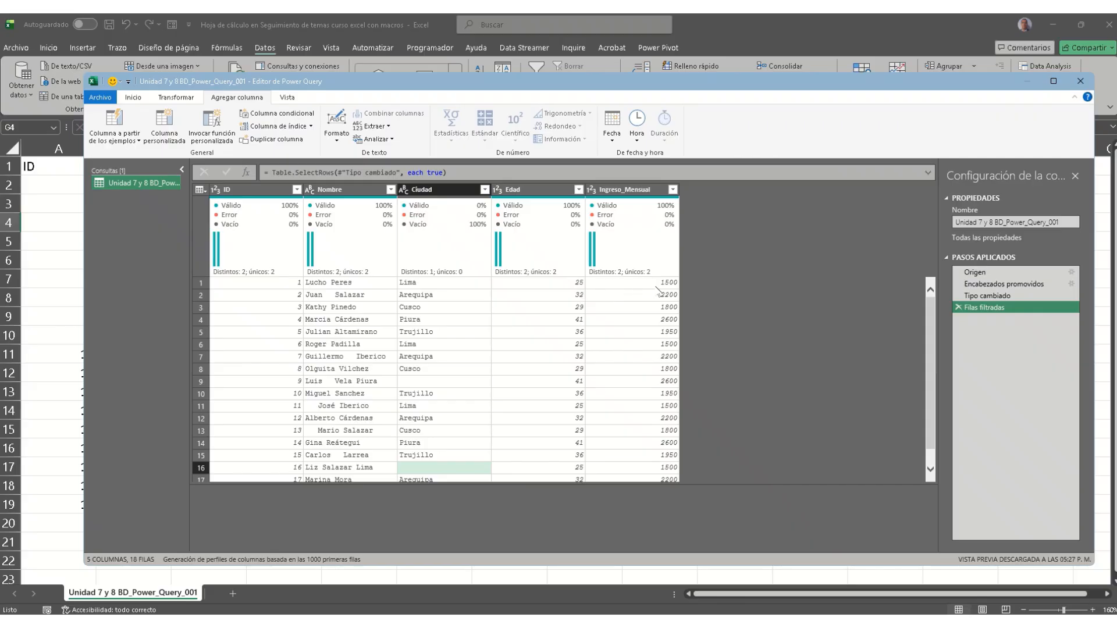
click(164, 134)
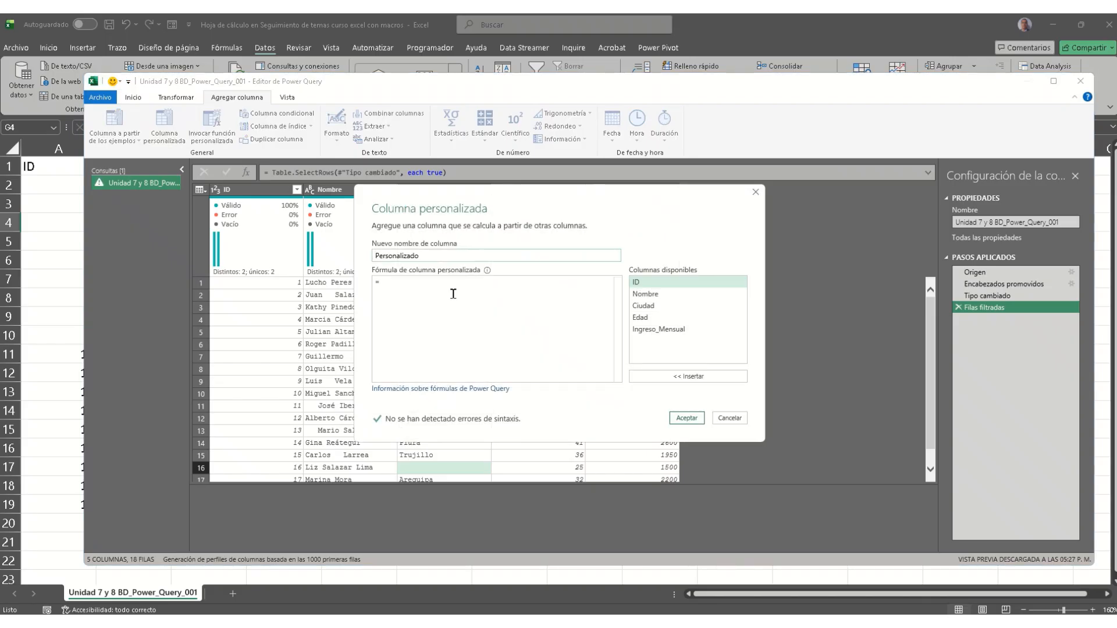
Step: Add custom column Salario/edad with formula =[Ingreso_Mensual]/[Edad]
click(432, 255)
drag(433, 256, 307, 260)
text(Salario/edad)
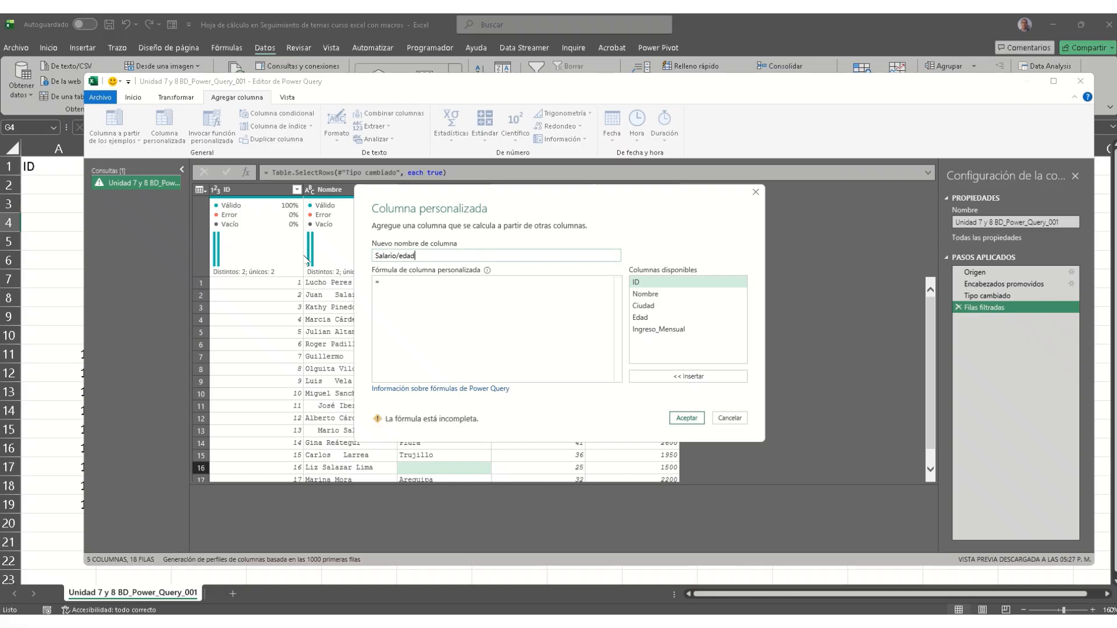
click(404, 283)
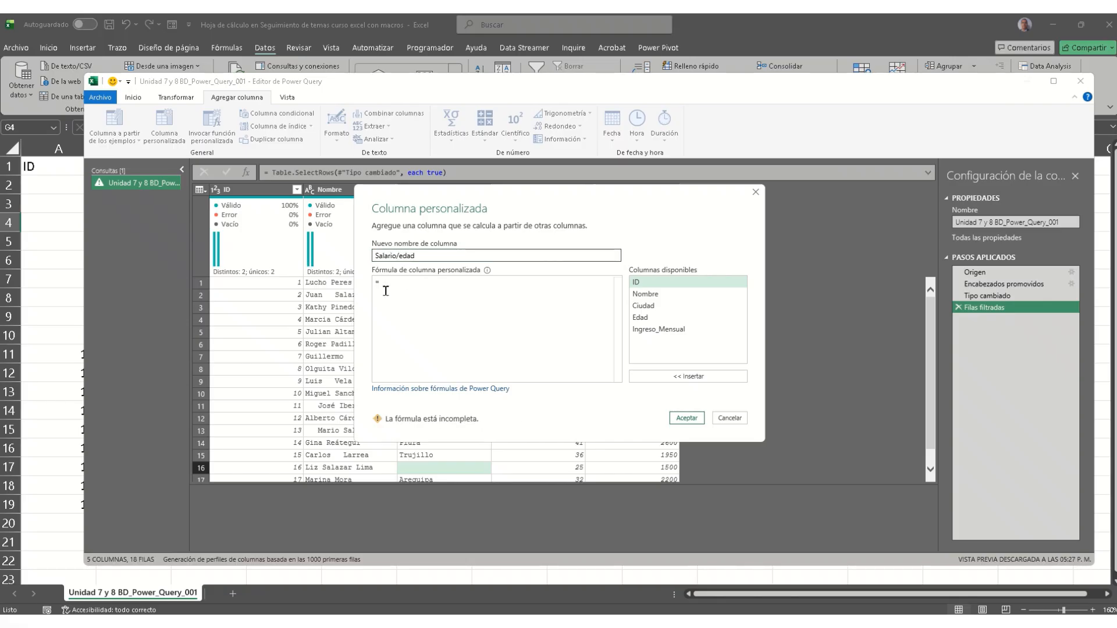
click(661, 330)
double_click(660, 329)
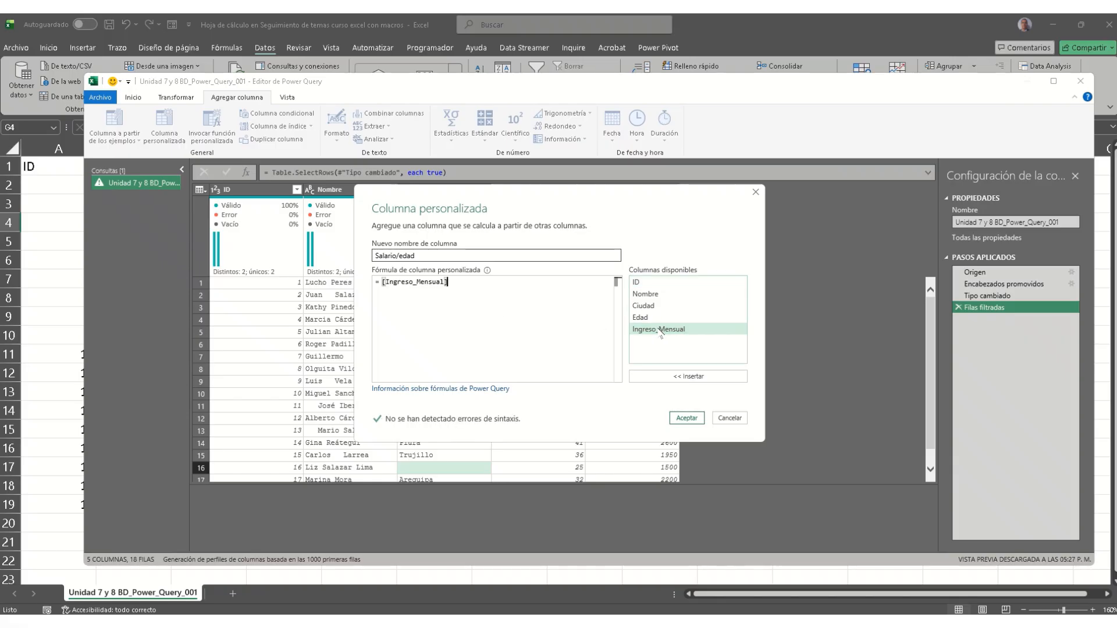
text(/)
double_click(640, 318)
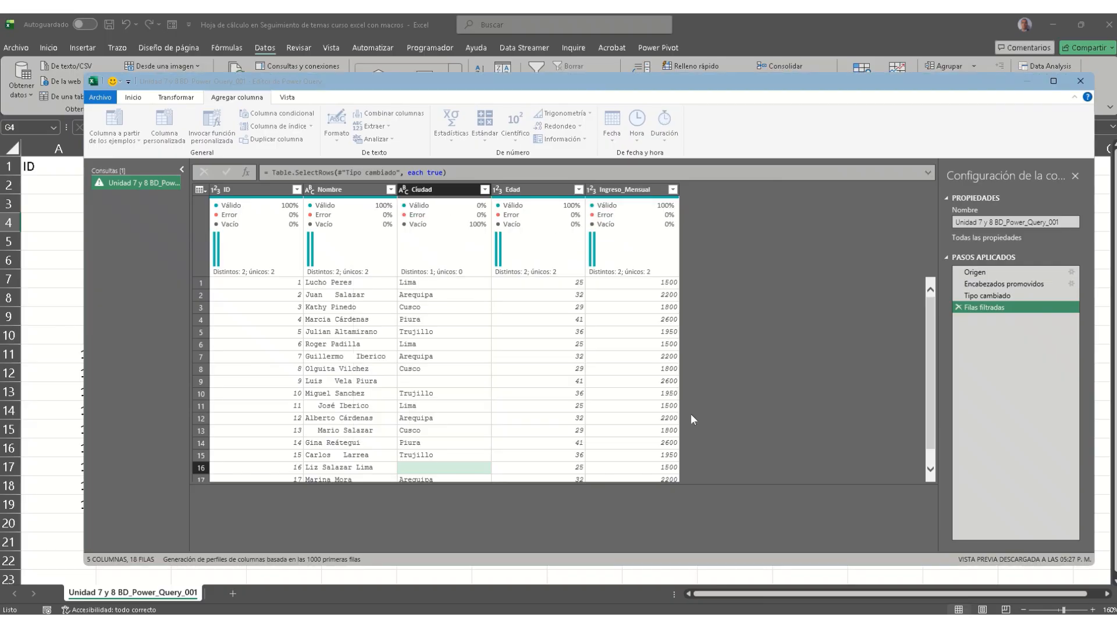
click(690, 417)
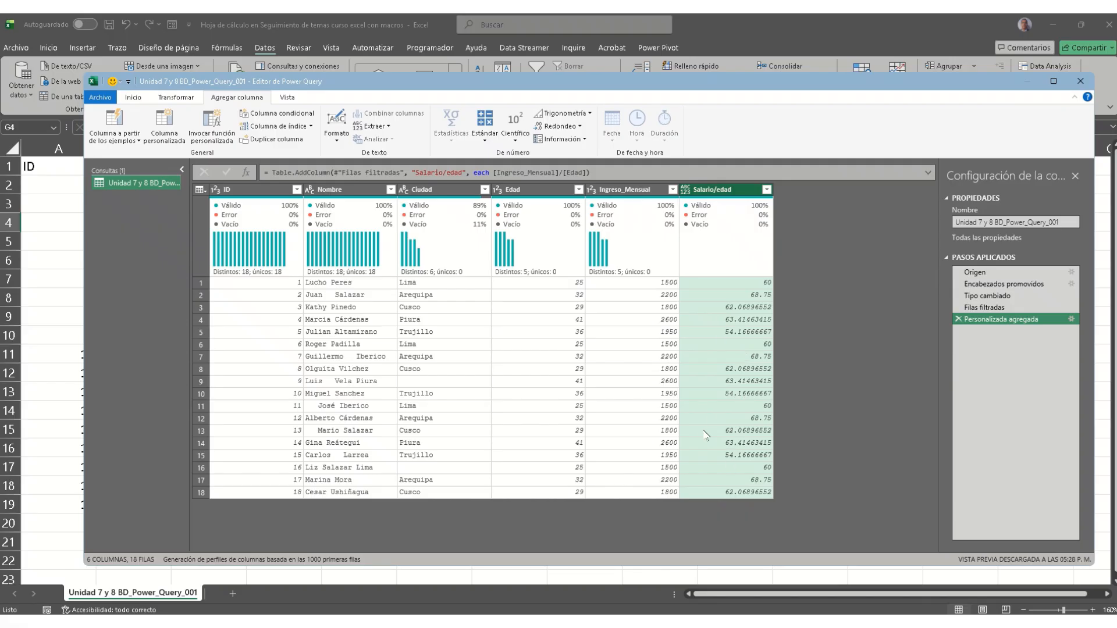
right_click(581, 192)
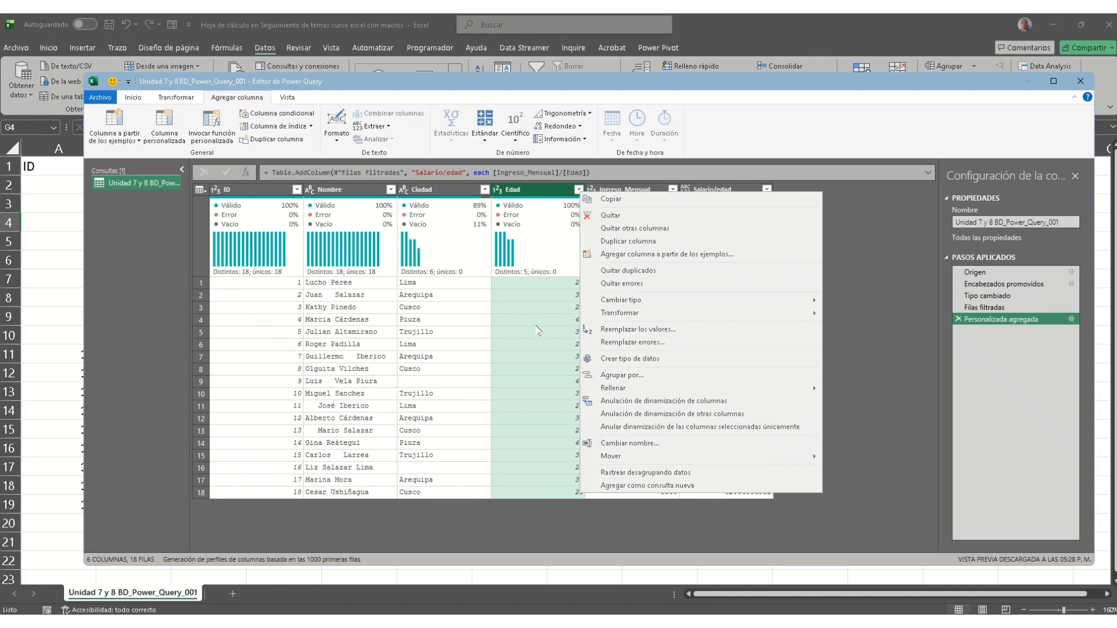
click(538, 343)
click(538, 343)
click(578, 190)
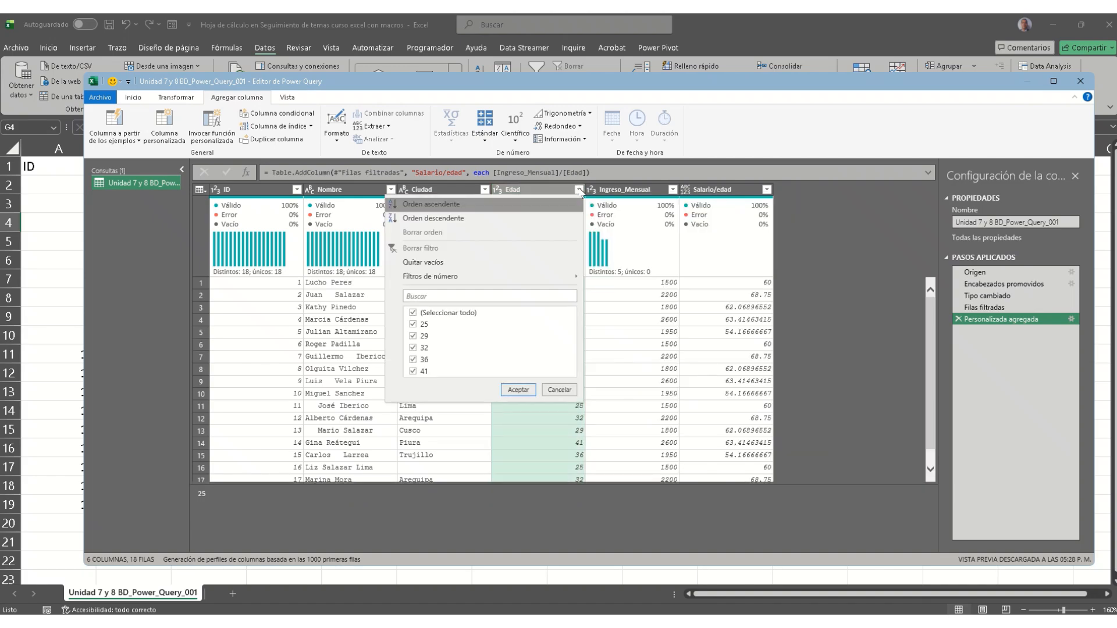
click(559, 389)
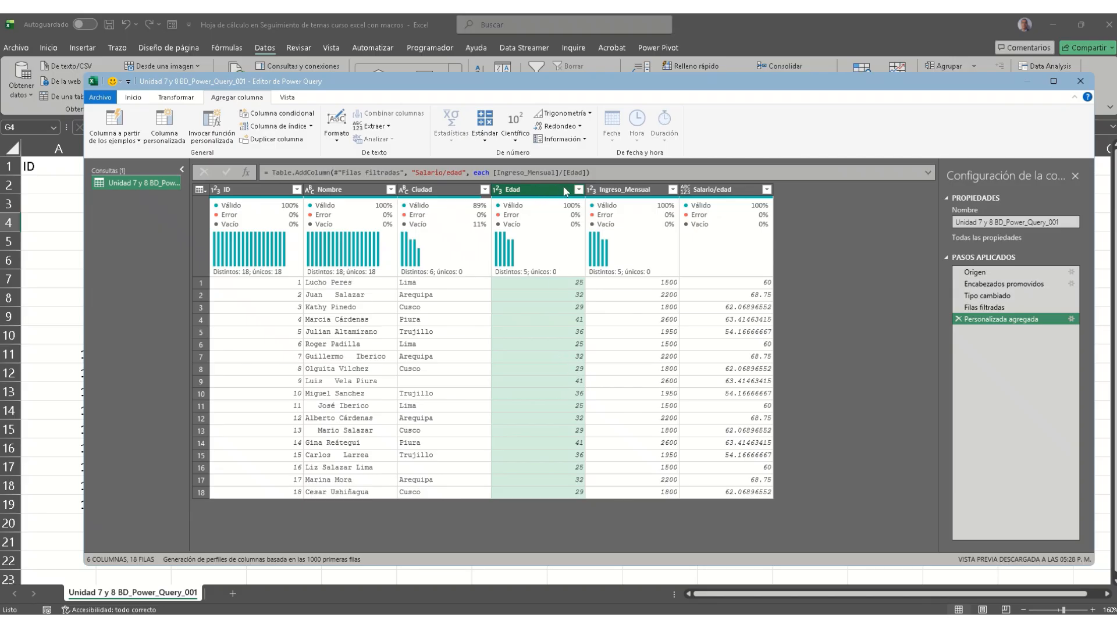
click(627, 284)
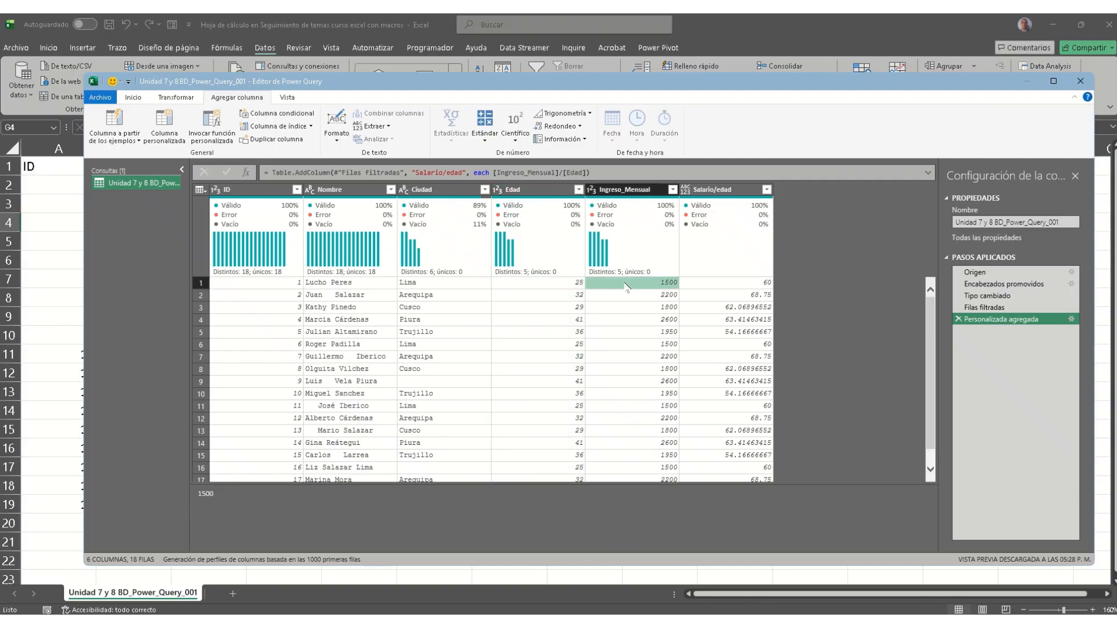
click(337, 142)
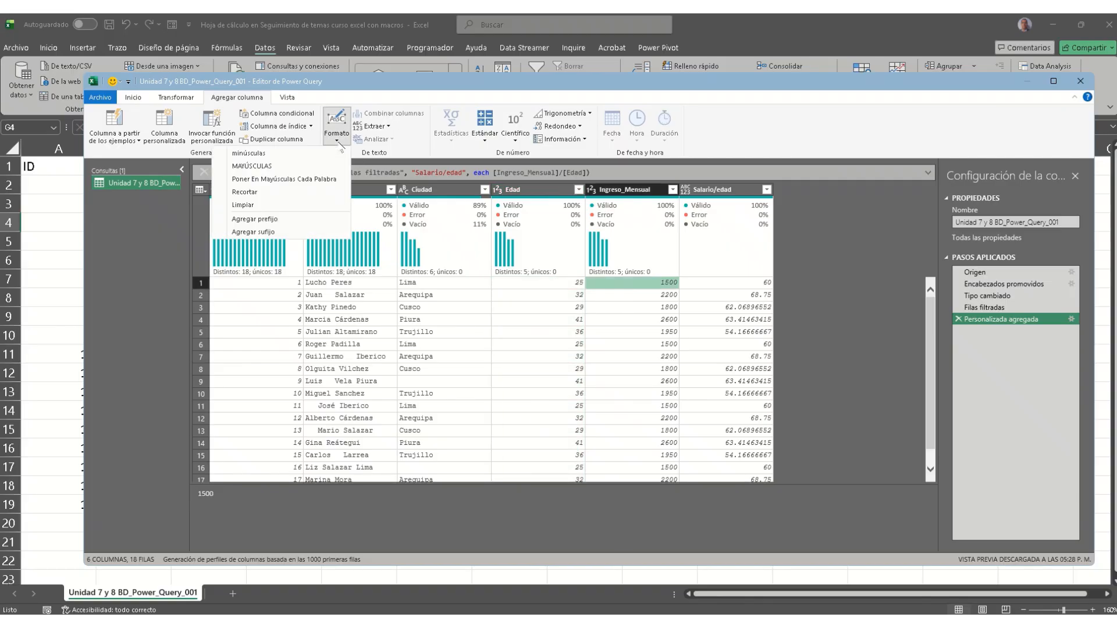
click(134, 98)
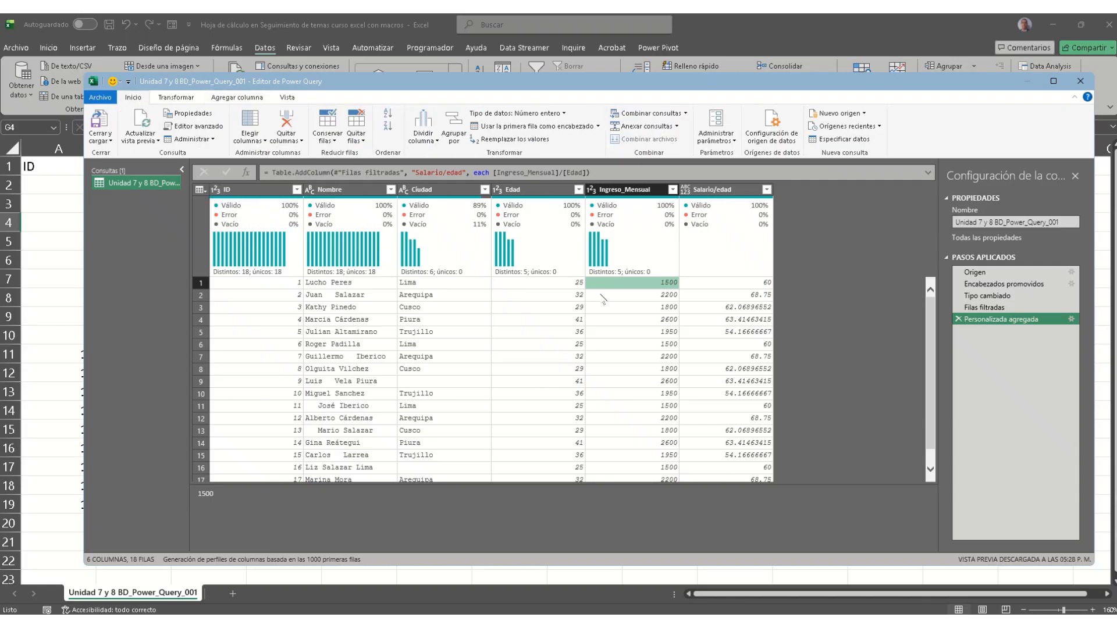
Step: Set the Ingreso_Mensual data type to Moneda
click(193, 99)
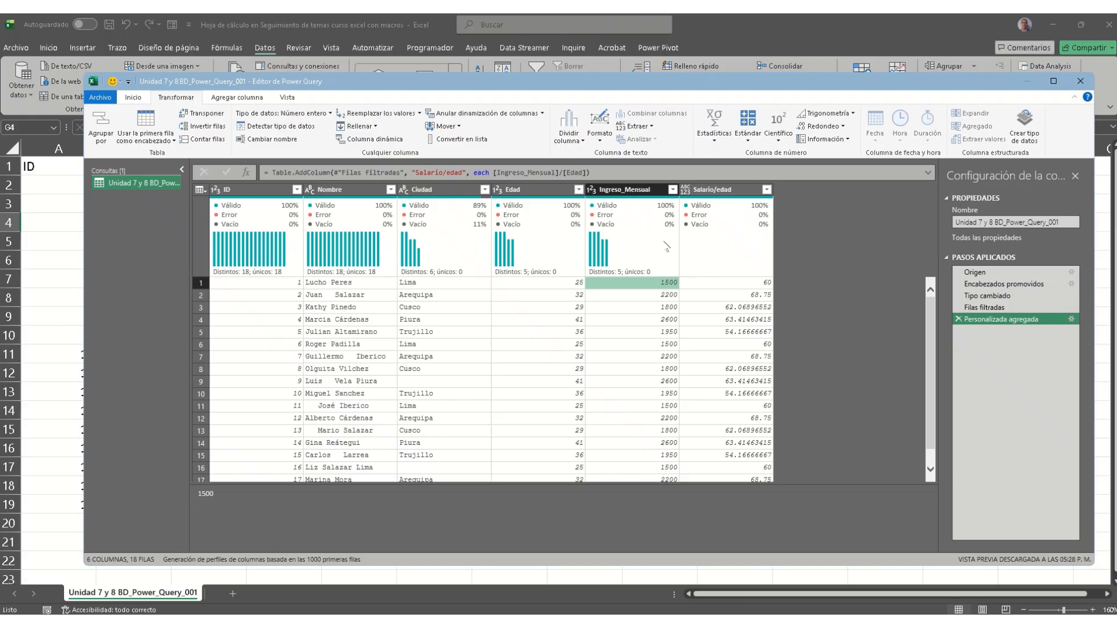
right_click(647, 284)
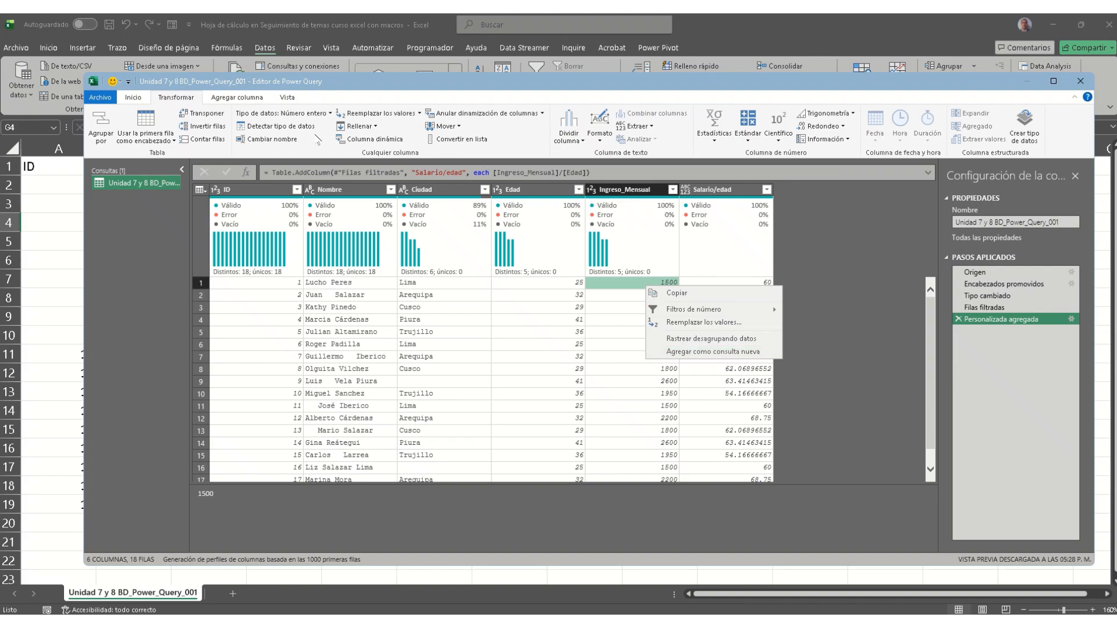
click(327, 113)
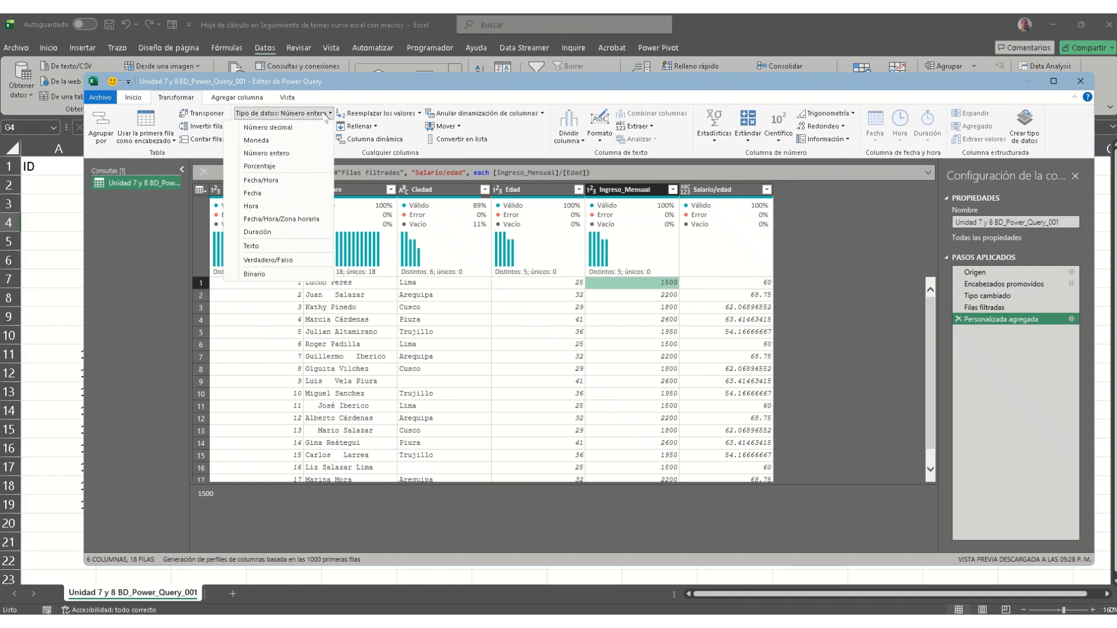
click(256, 140)
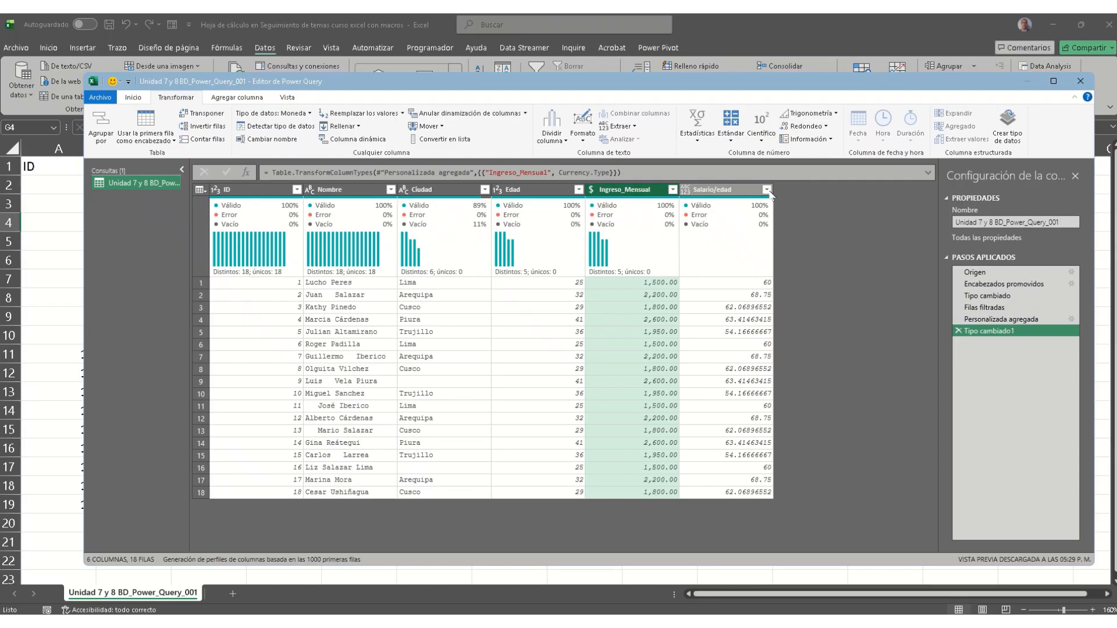
Step: Rename the Salario/edad column to "$ Salario/edad"
click(720, 195)
double_click(710, 191)
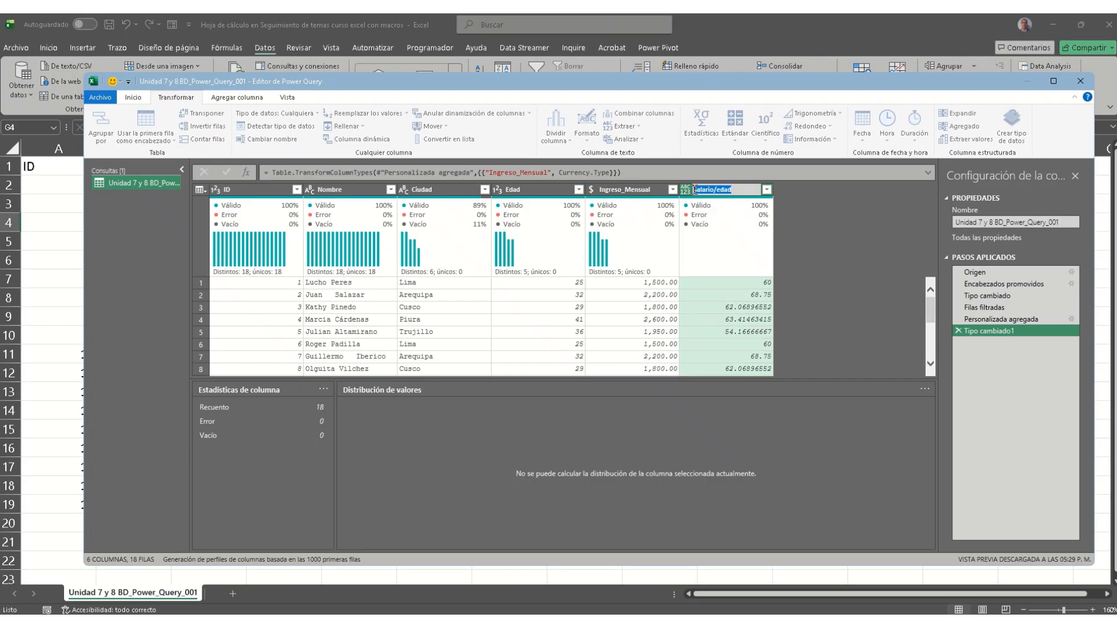
click(707, 190)
text($)
key(Return)
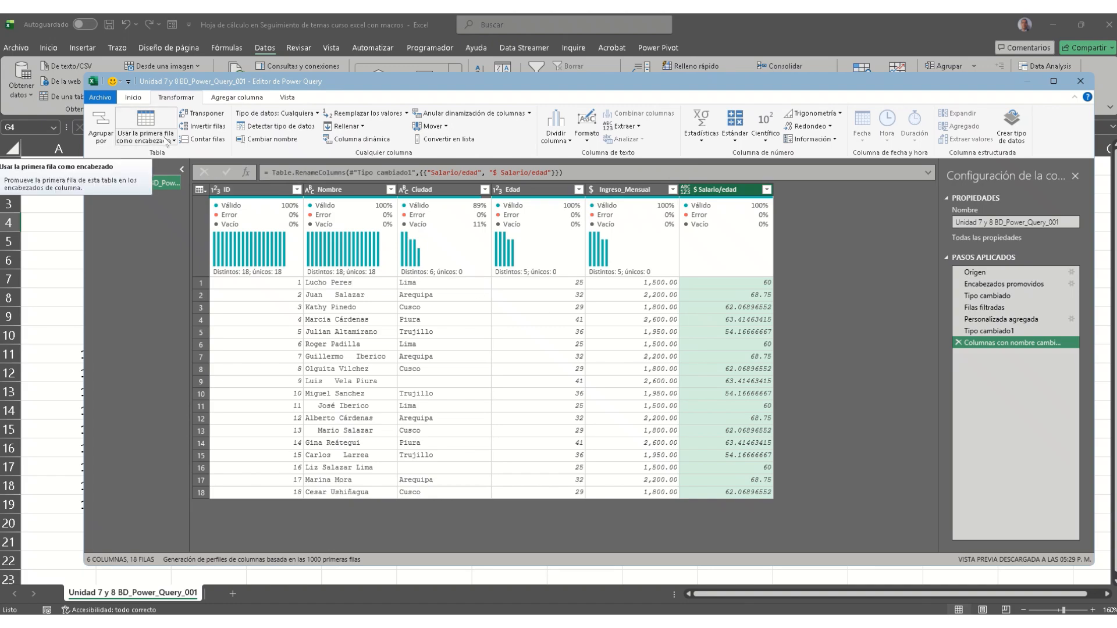
click(108, 99)
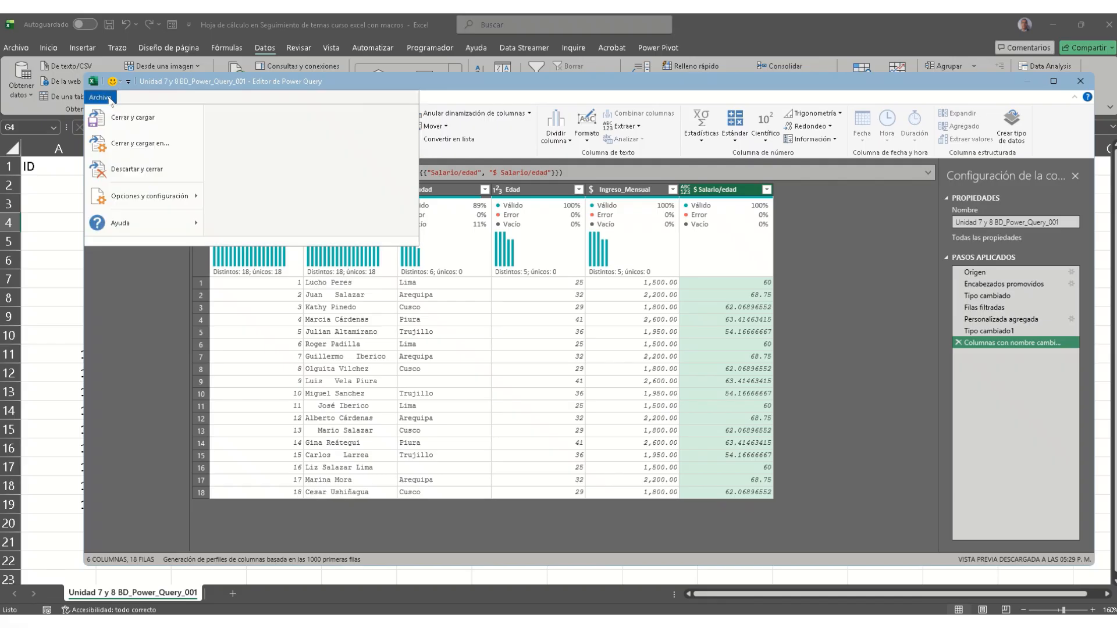
Step: Close and load to a table on a new sheet, also added to the Data Model
click(157, 152)
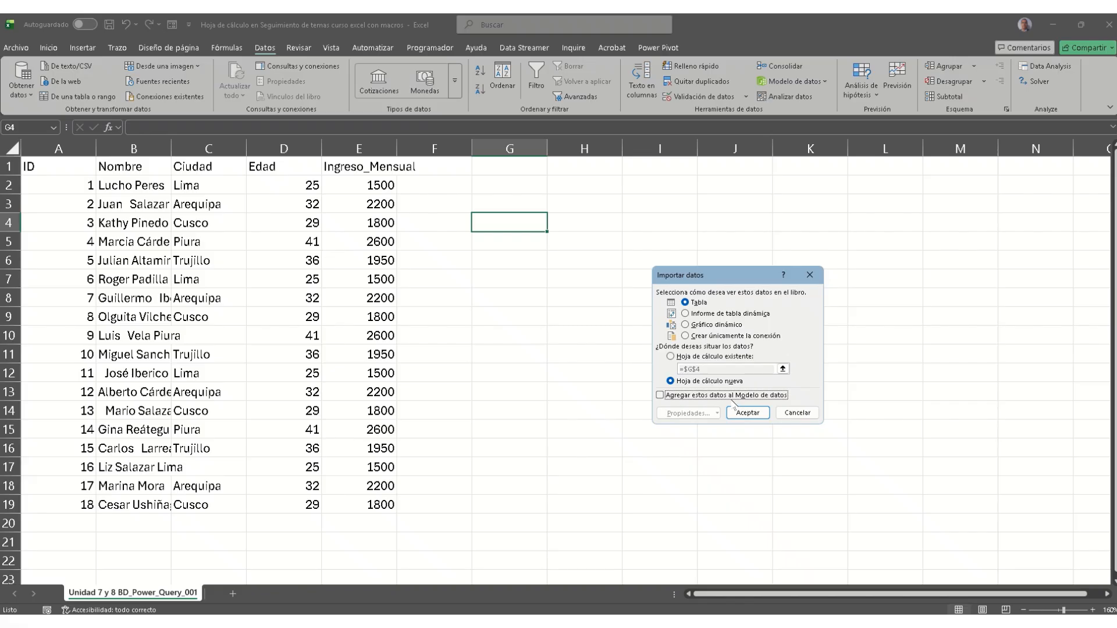
click(660, 395)
click(744, 412)
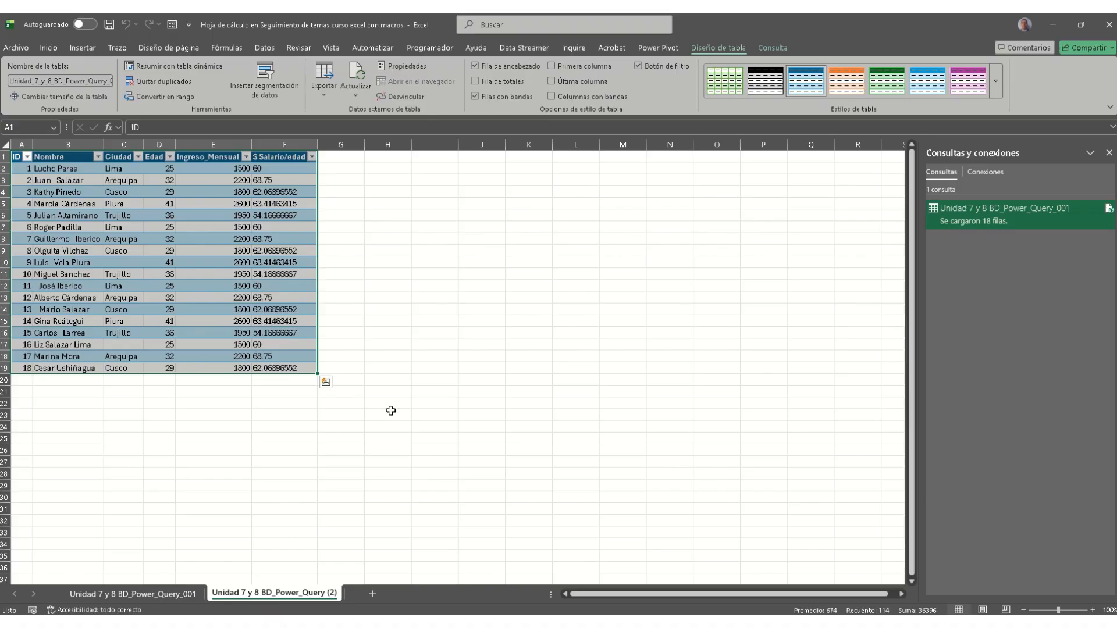
click(153, 592)
click(244, 592)
Step: Reopen the query in Power Query Editor and select the $ Salario/edad column
double_click(985, 219)
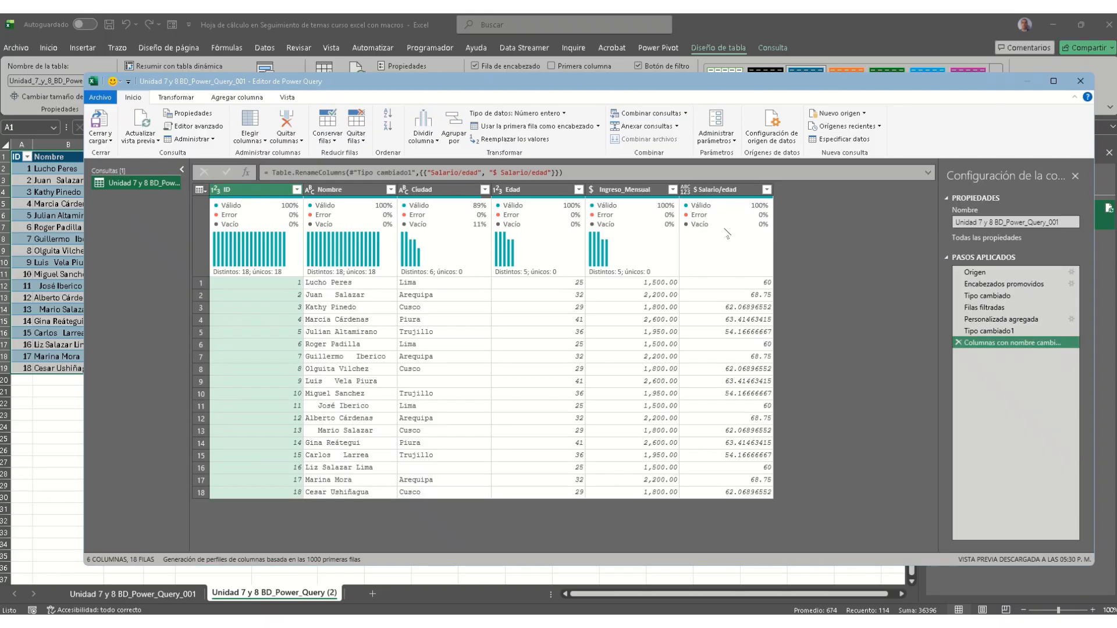
click(704, 191)
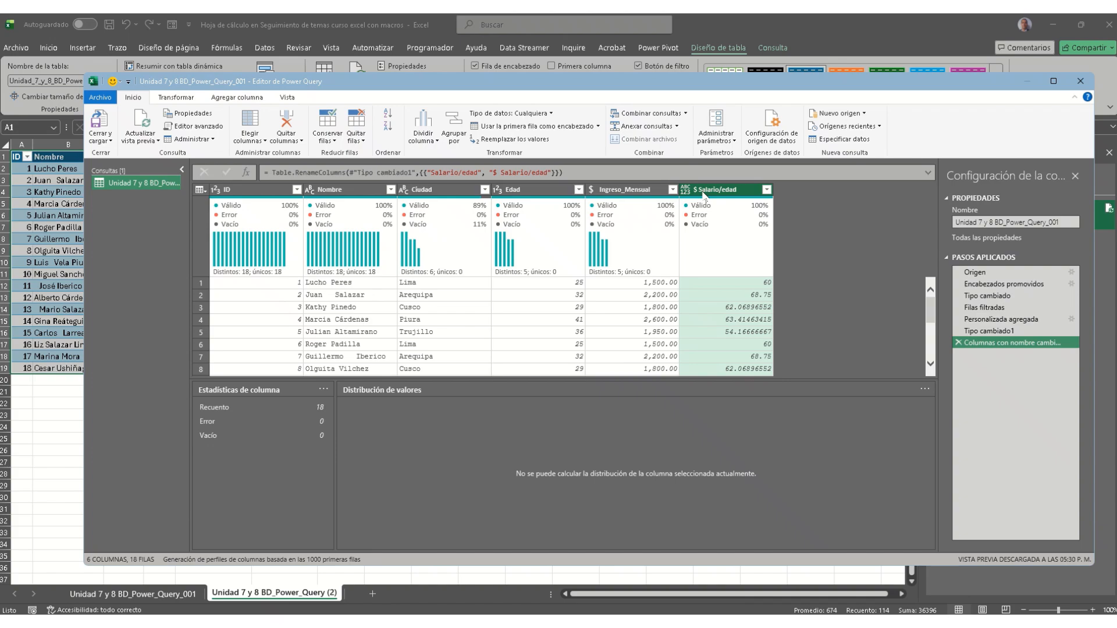
click(550, 113)
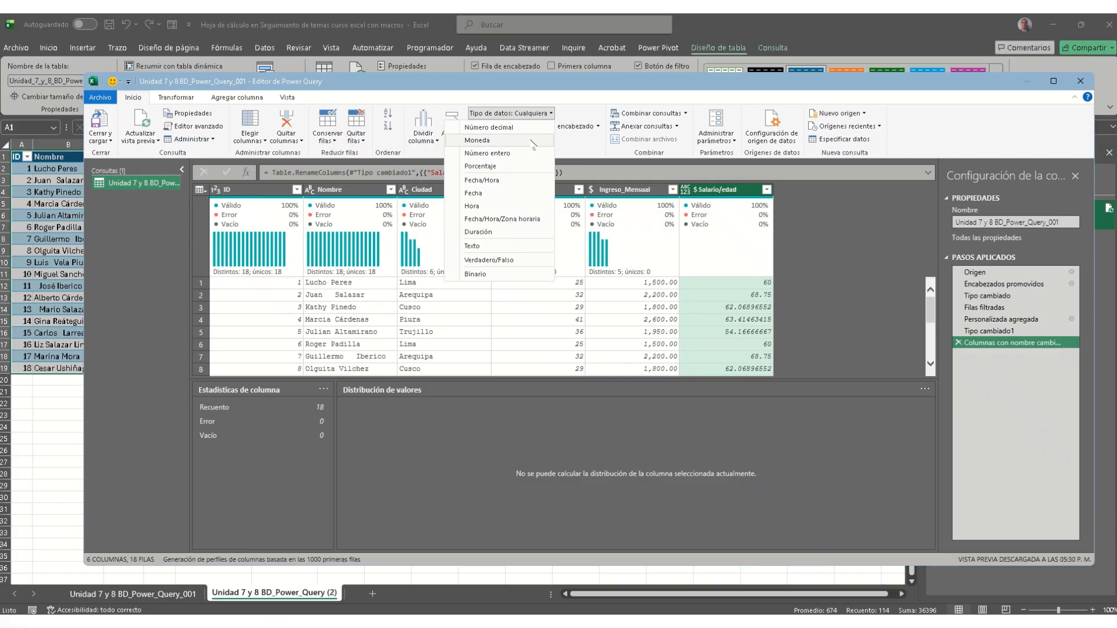
click(577, 142)
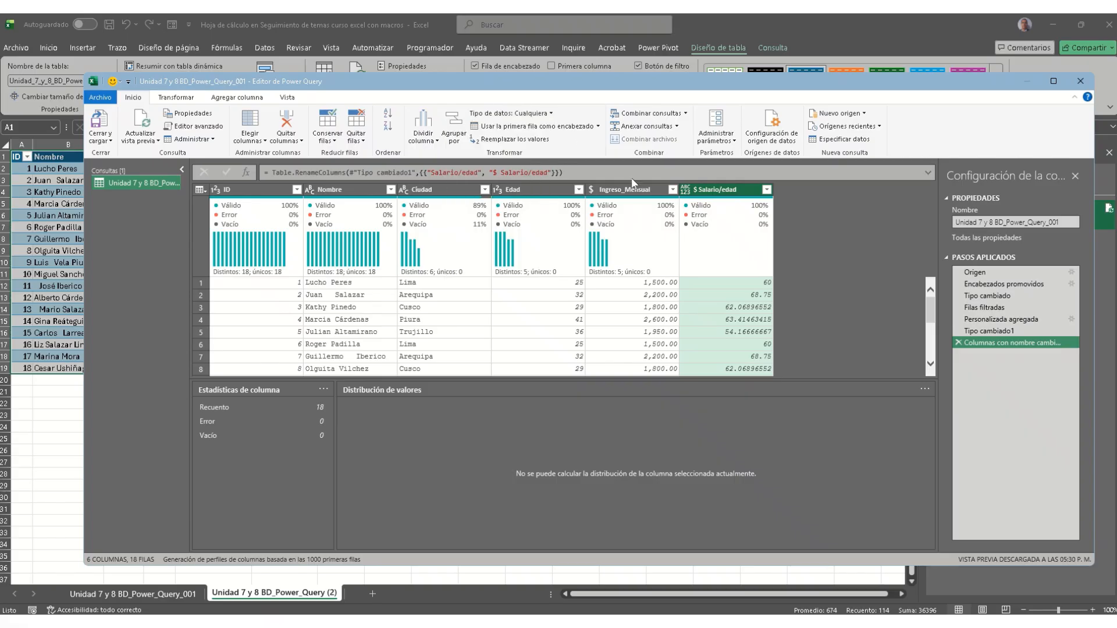
right_click(734, 283)
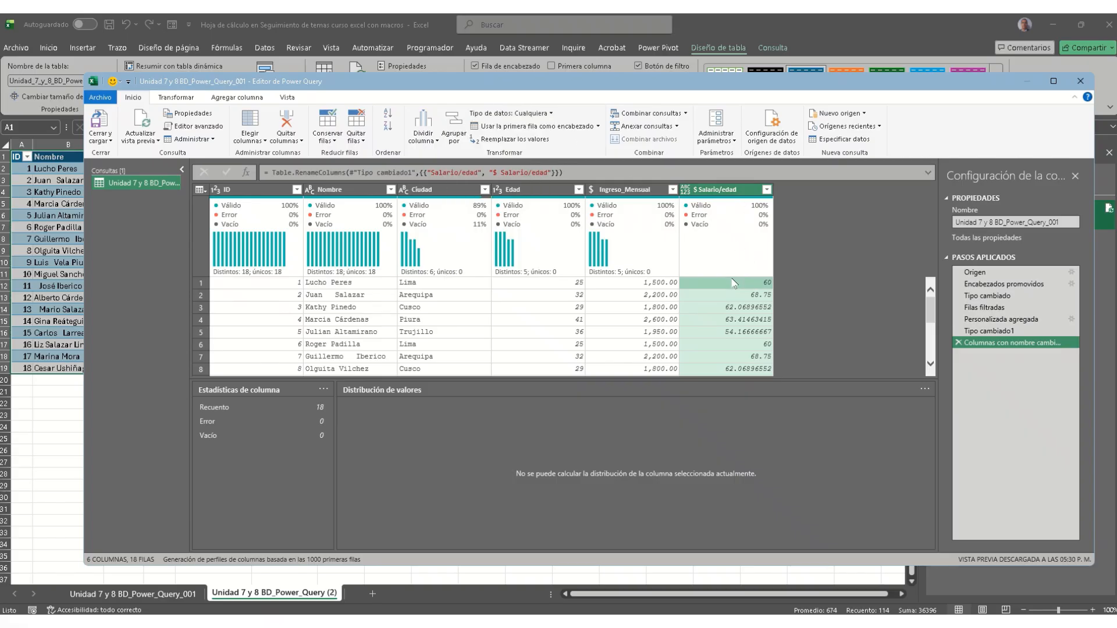
mouse_move(753, 309)
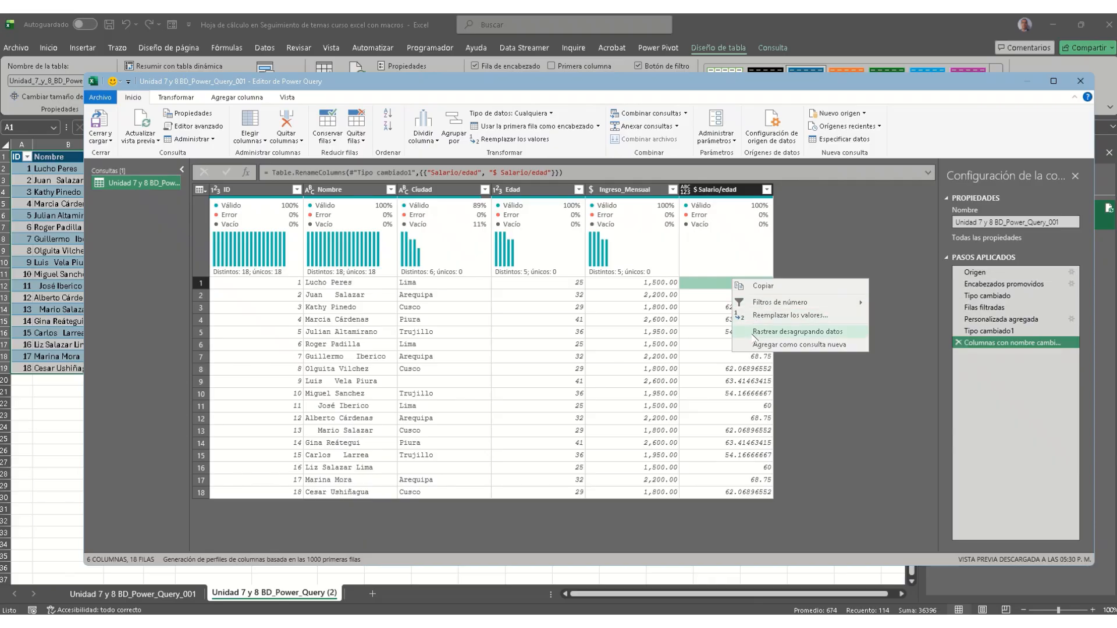
click(740, 221)
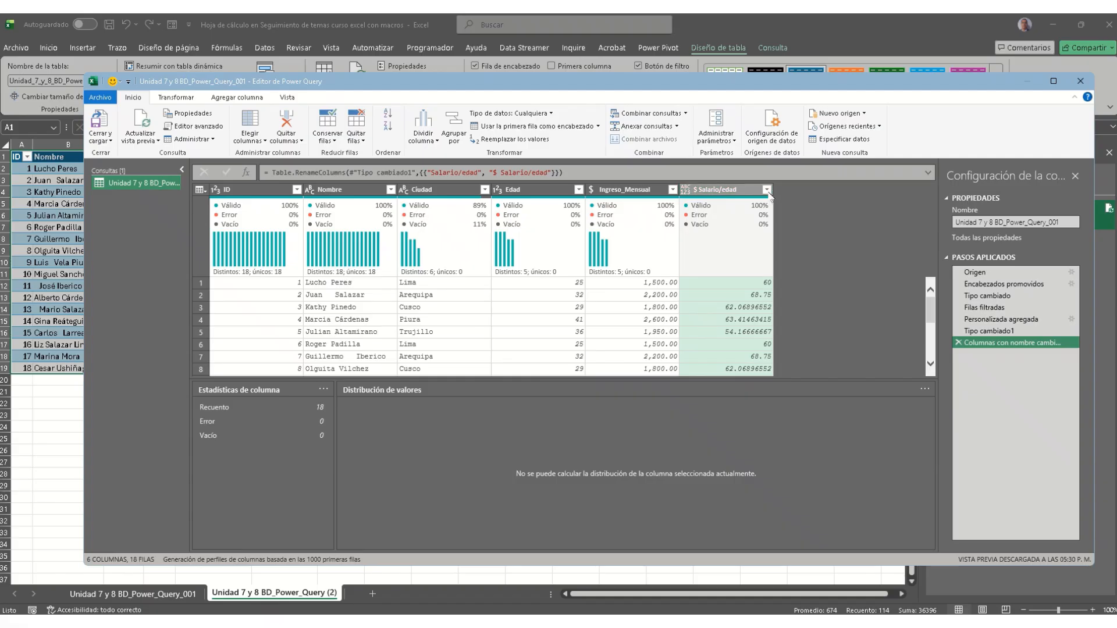
Step: Choose Transformar > Redondeo > Redondear for the $ Salario/edad column
click(191, 100)
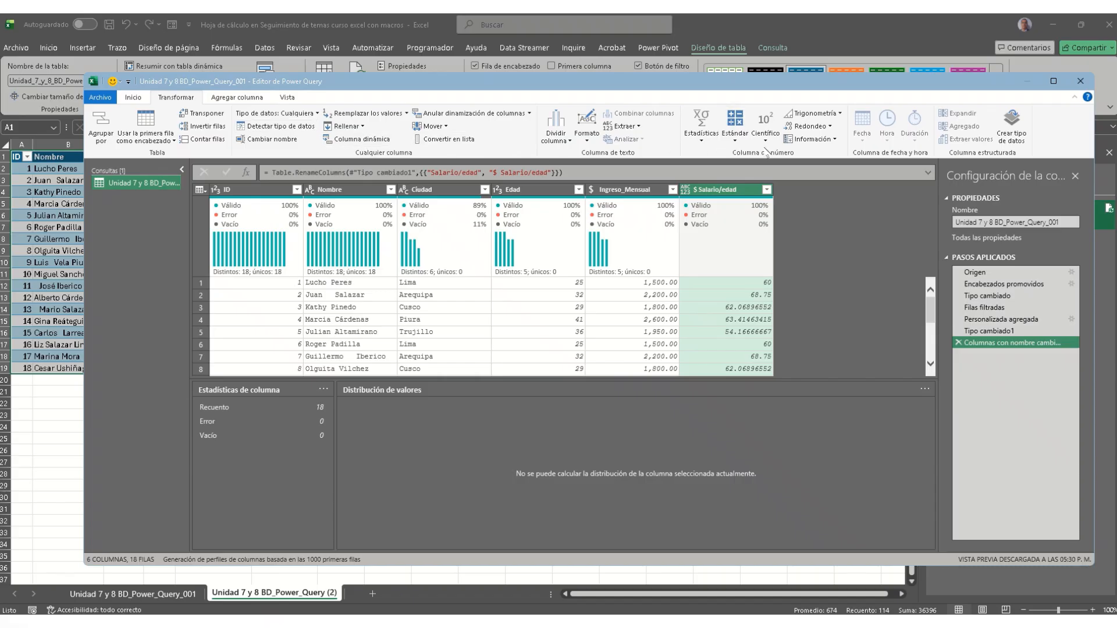
click(829, 128)
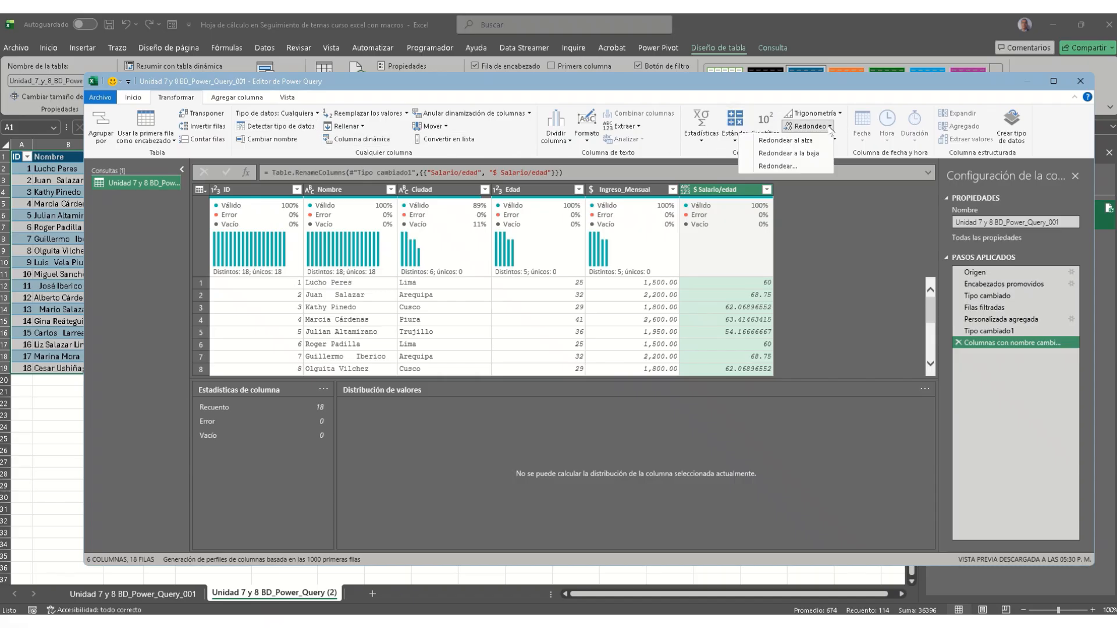
click(821, 169)
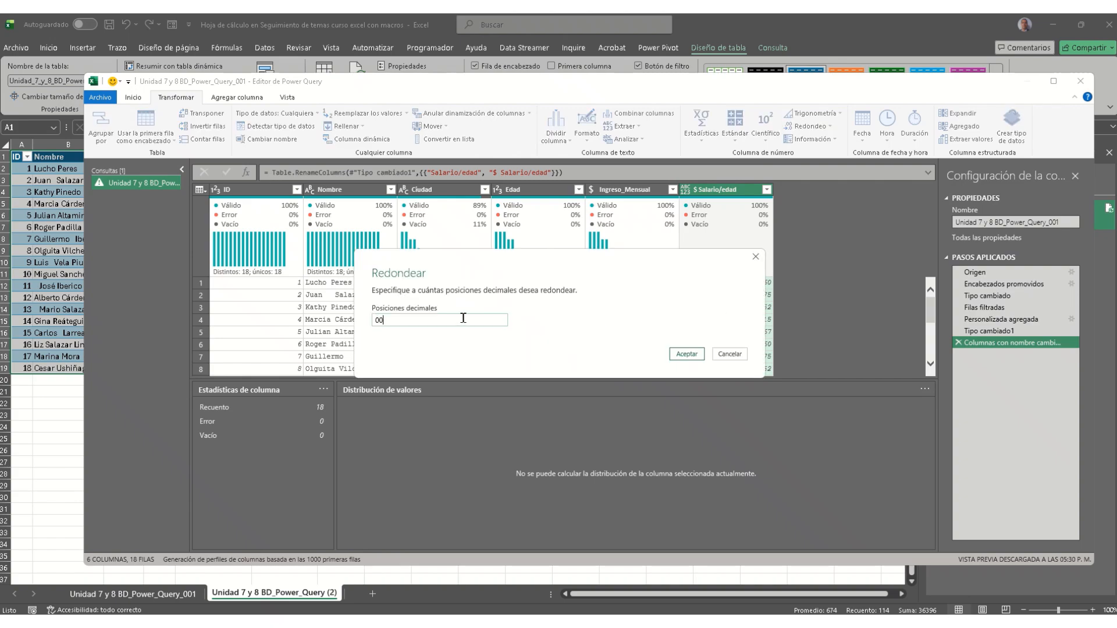
Step: Round $ Salario/edad to zero decimals a few more times, then delete the duplicate Redondeado1 step
click(685, 354)
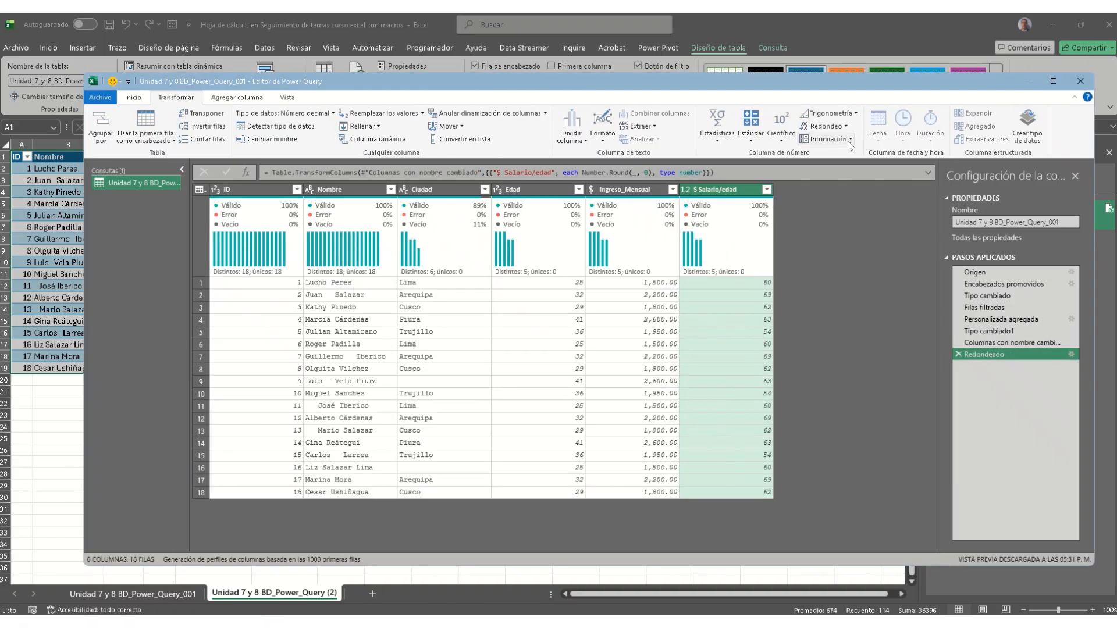
click(823, 126)
click(828, 168)
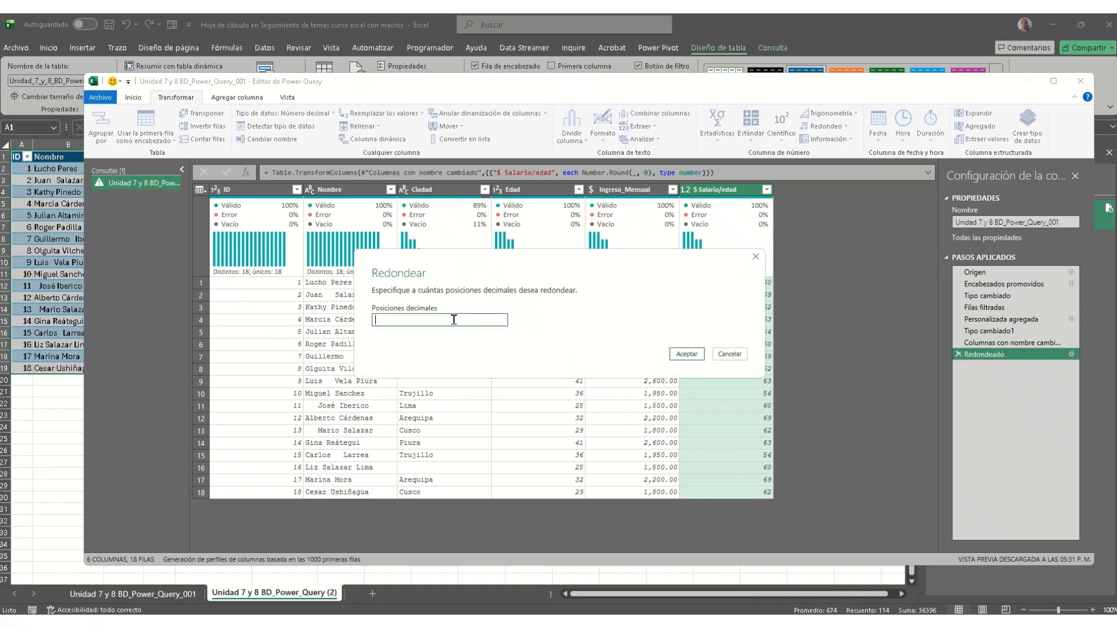
text(0000)
click(687, 353)
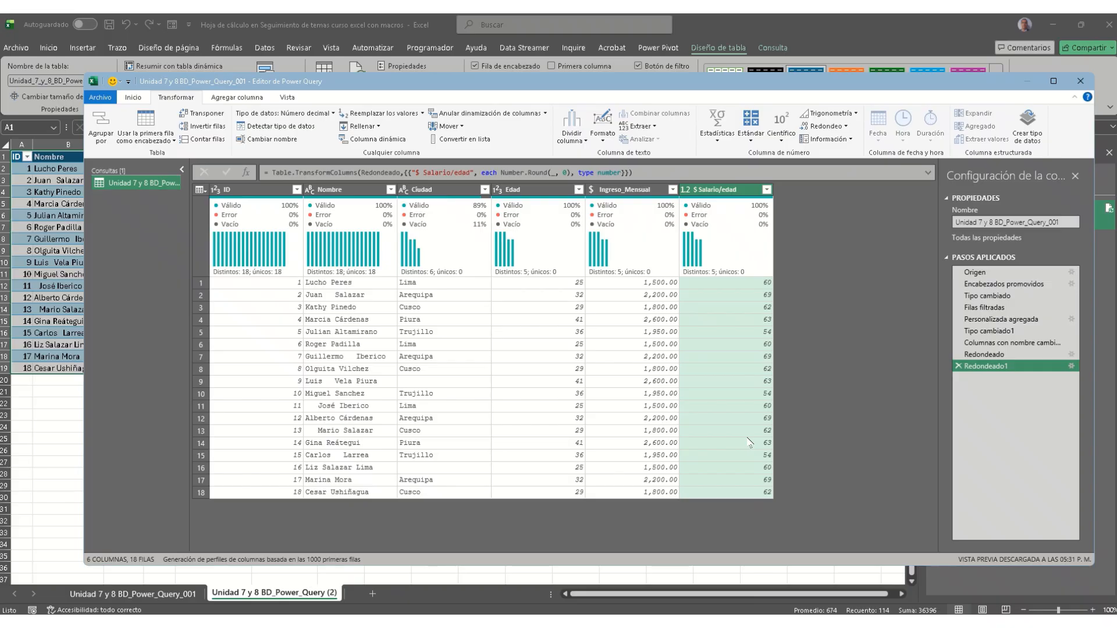
click(829, 126)
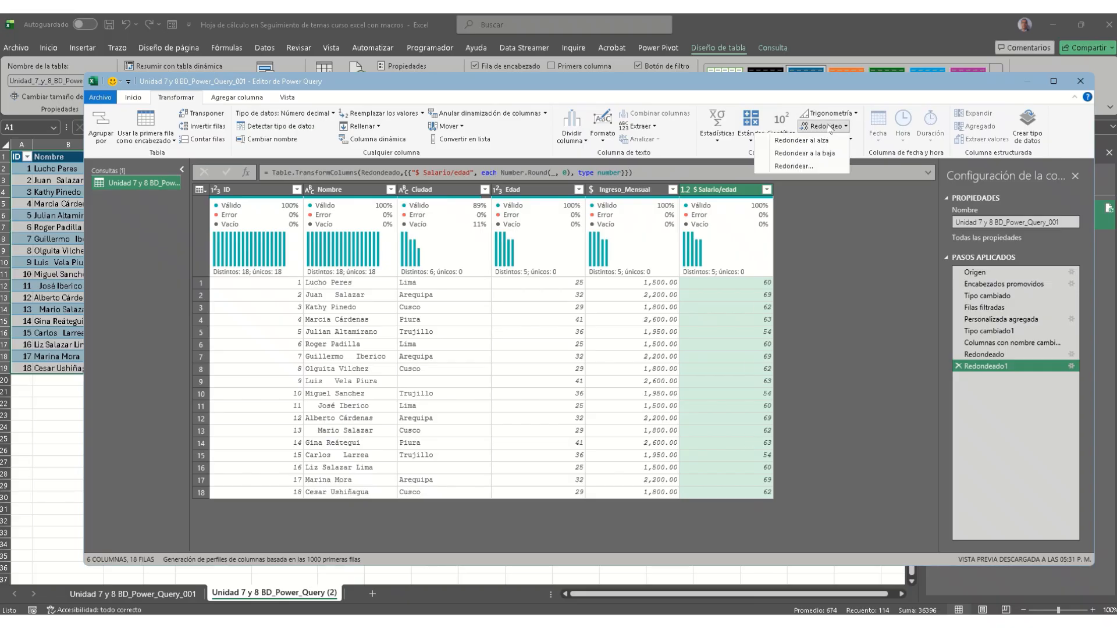
click(794, 166)
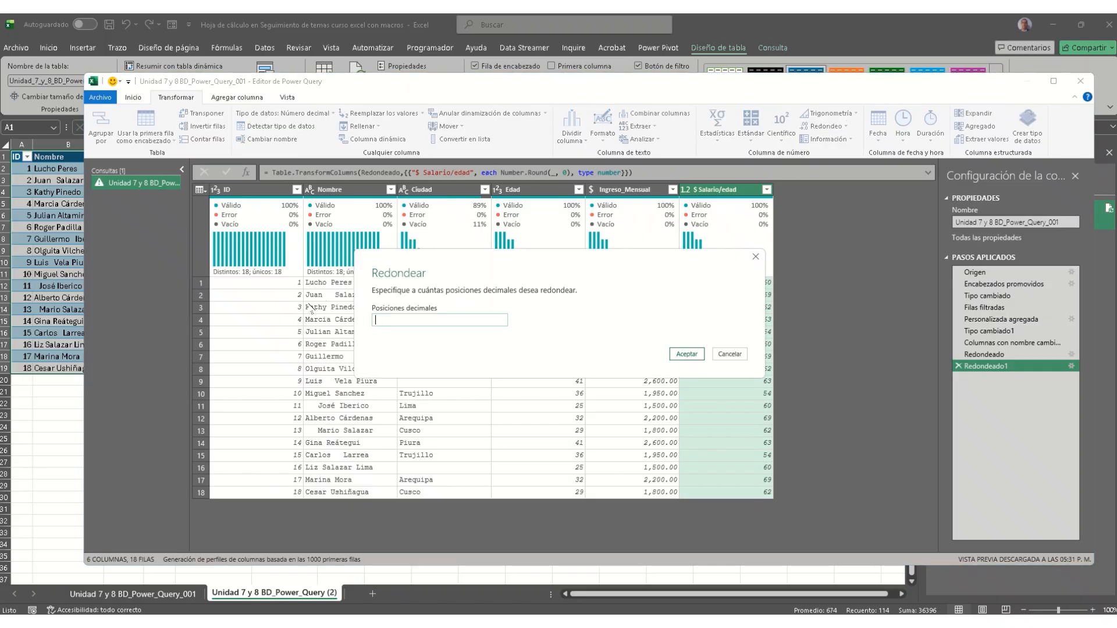
text(0)
click(686, 353)
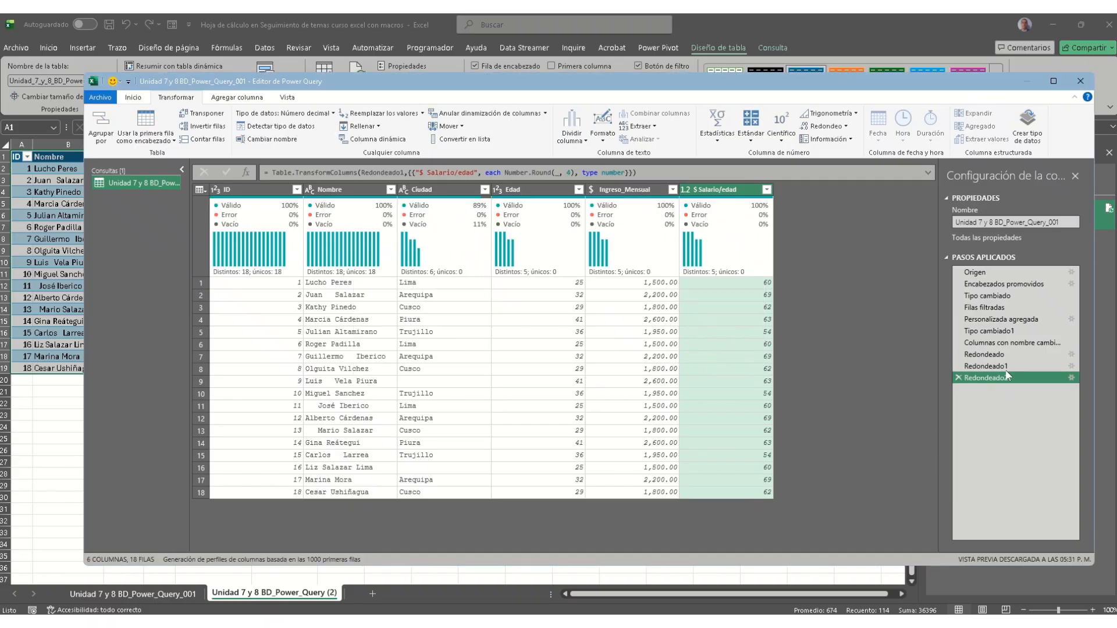
click(958, 366)
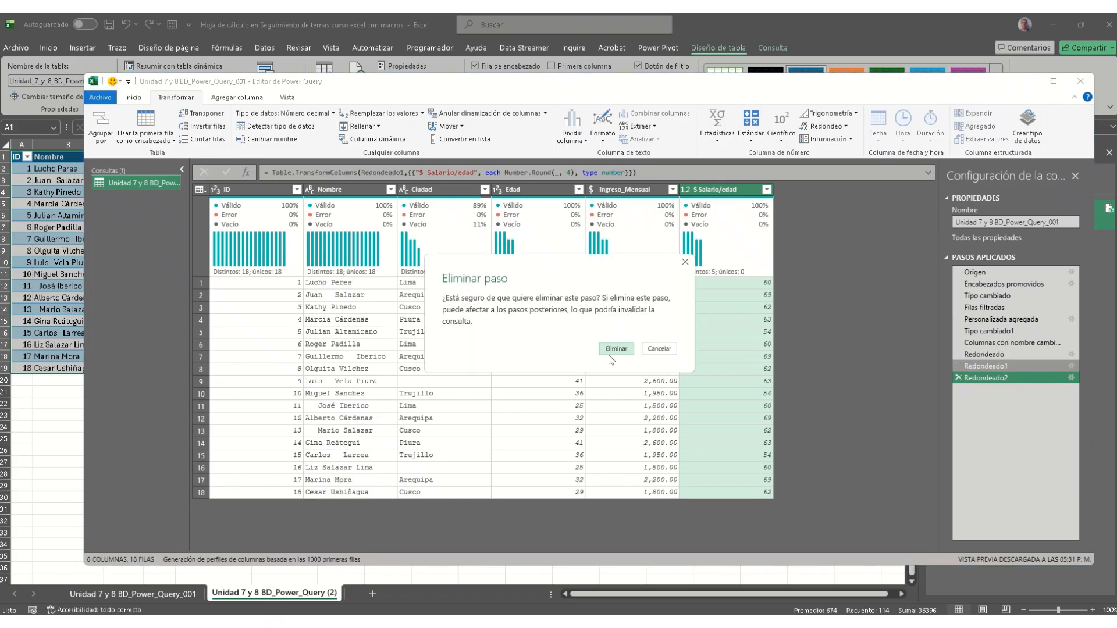
click(611, 351)
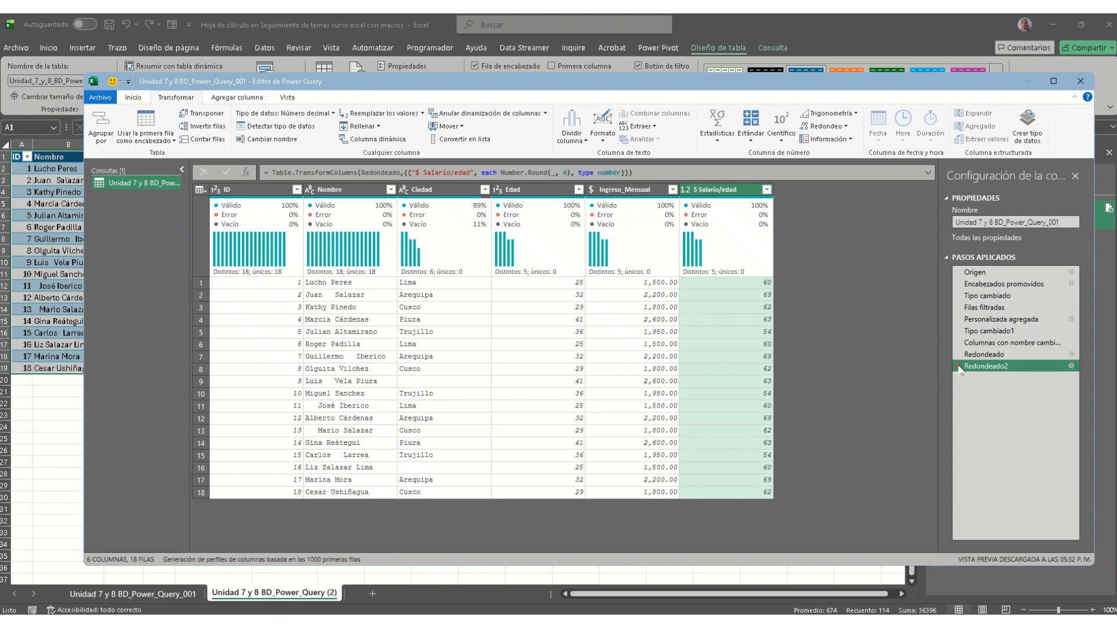
Step: Delete the Redondeado2 and Redondeado steps and round $ Salario/edad to 4 decimal places
click(958, 365)
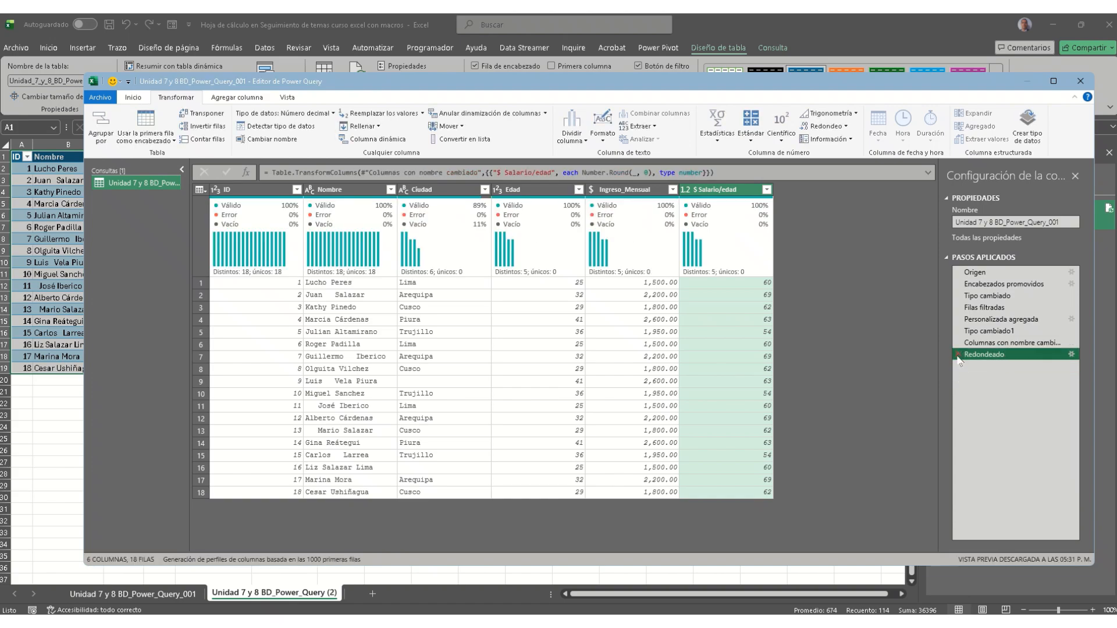
click(957, 355)
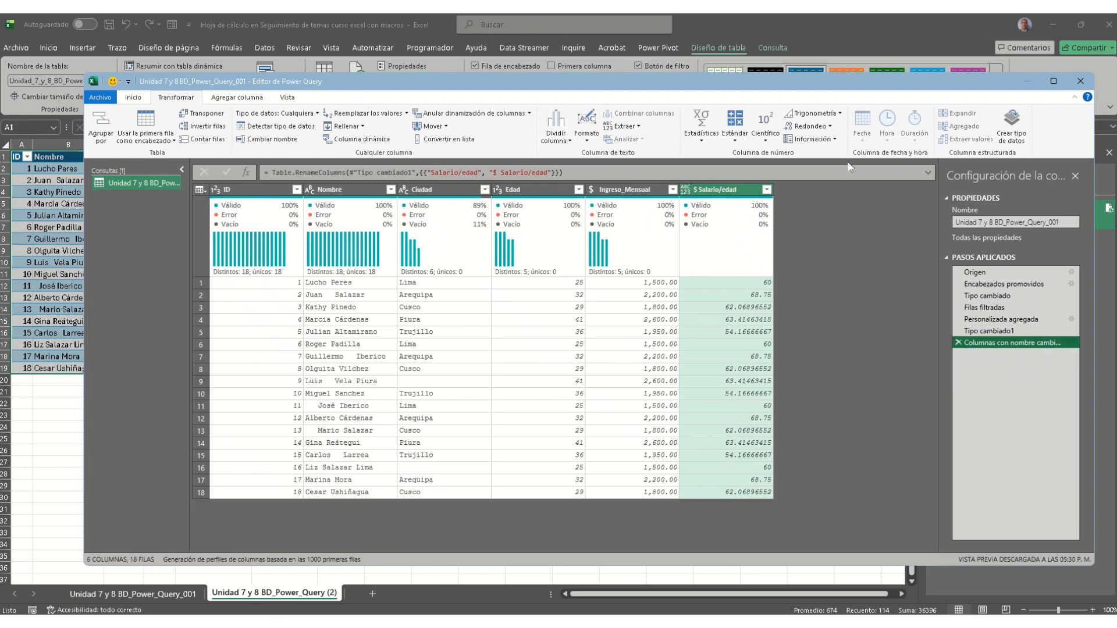
click(810, 168)
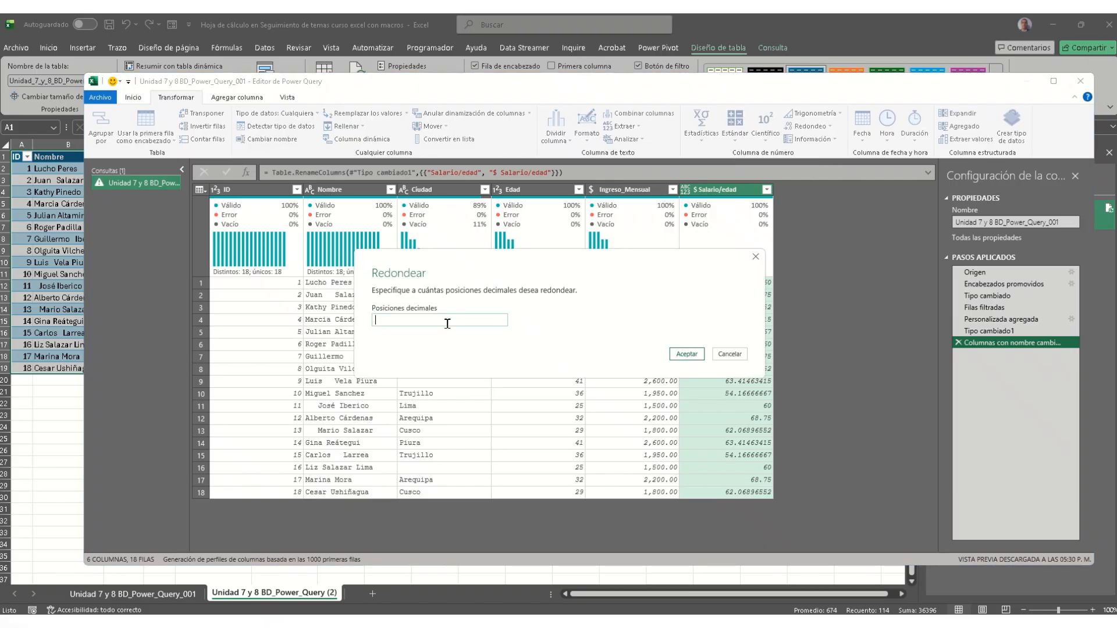
text(4)
click(686, 354)
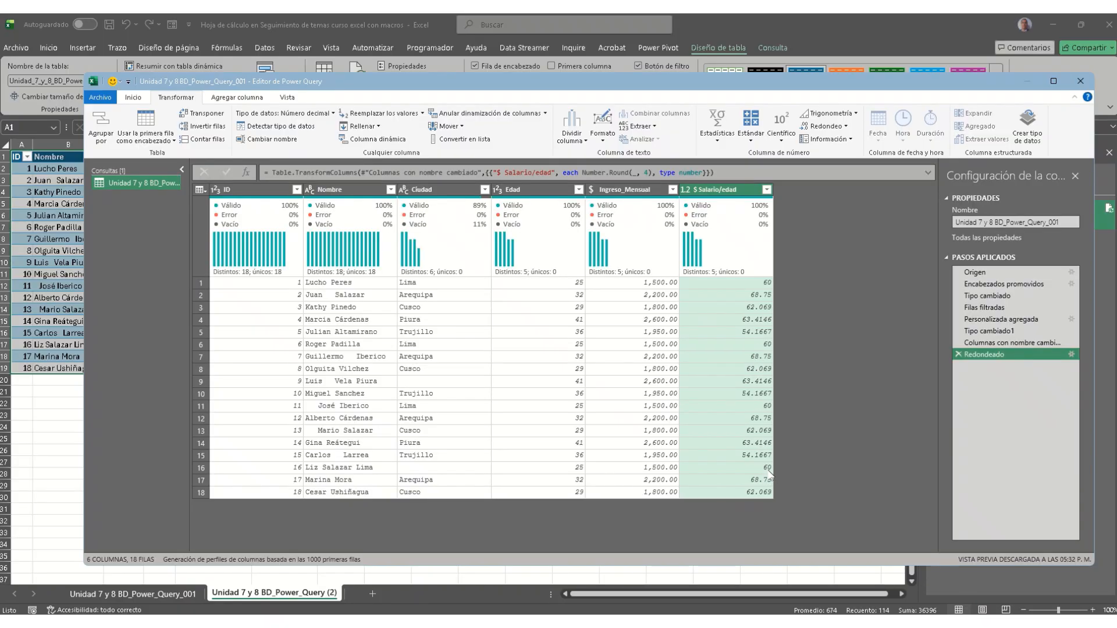
click(846, 126)
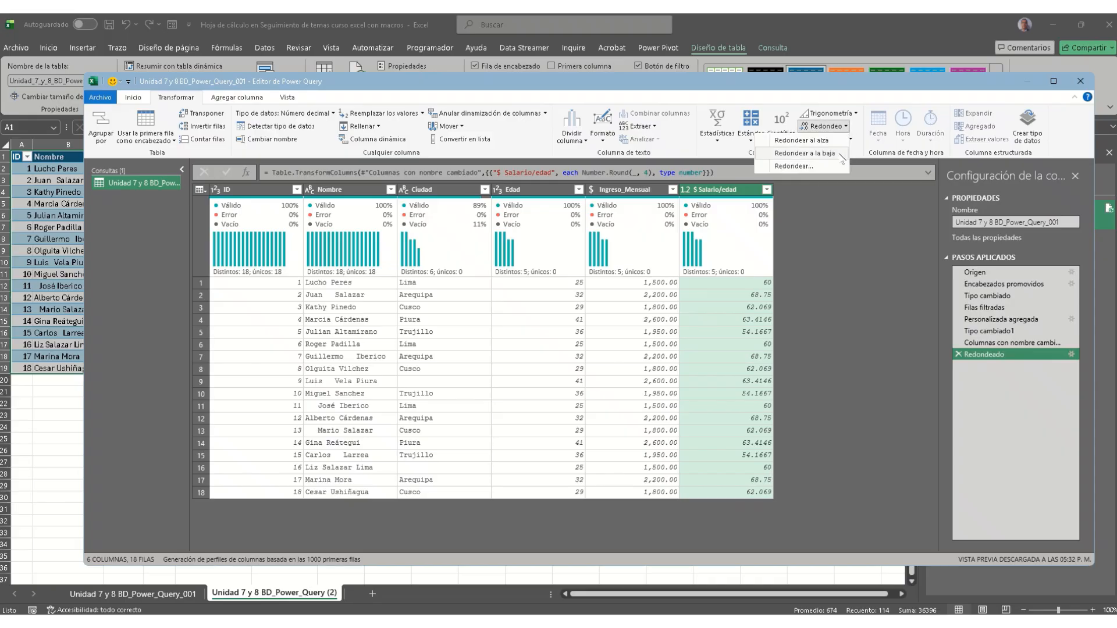
click(849, 231)
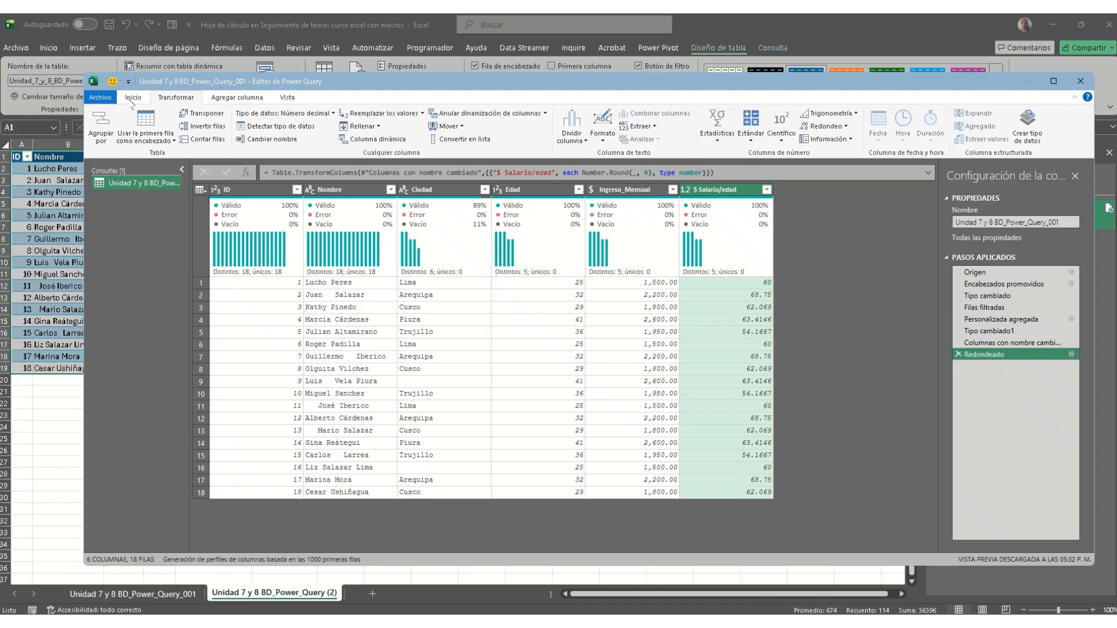
Step: Close Power Query Editor and load the edited query into the sheet
click(105, 98)
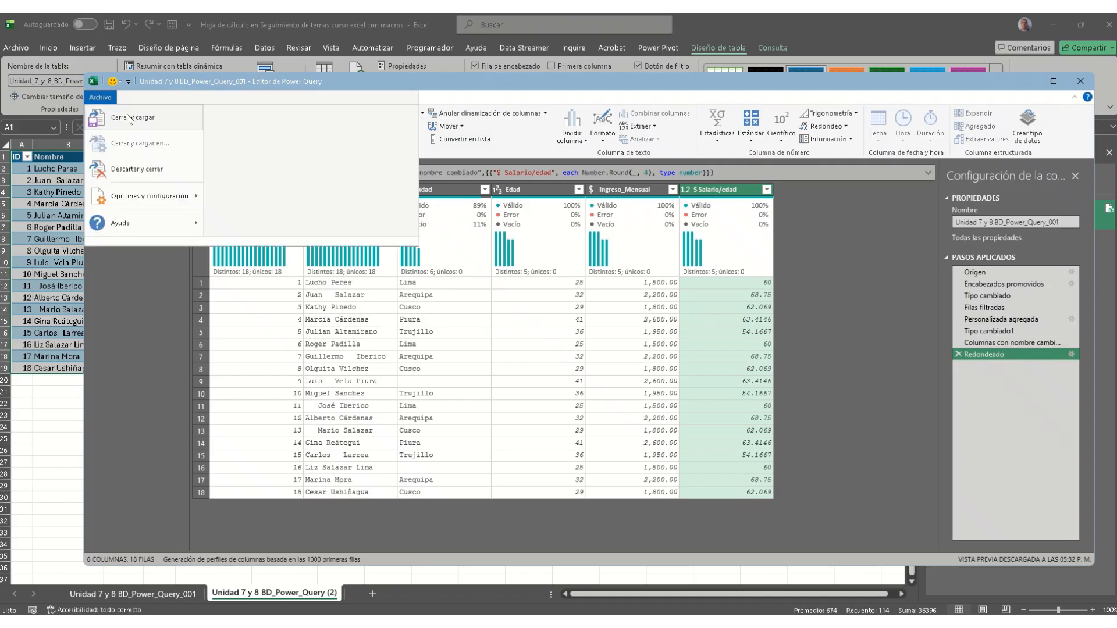
click(131, 119)
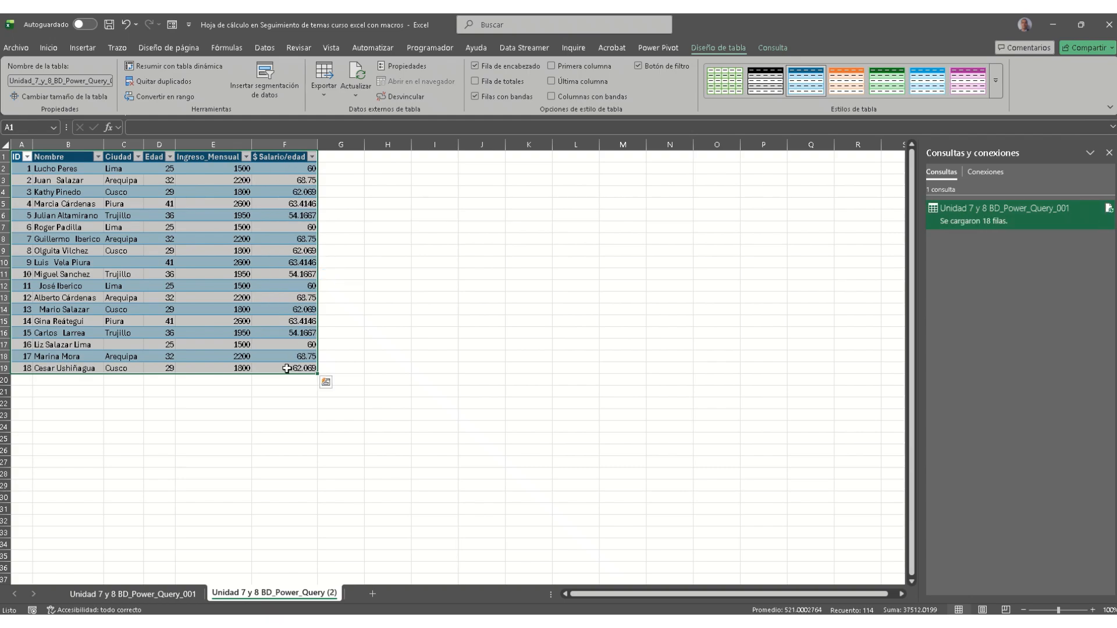
click(489, 351)
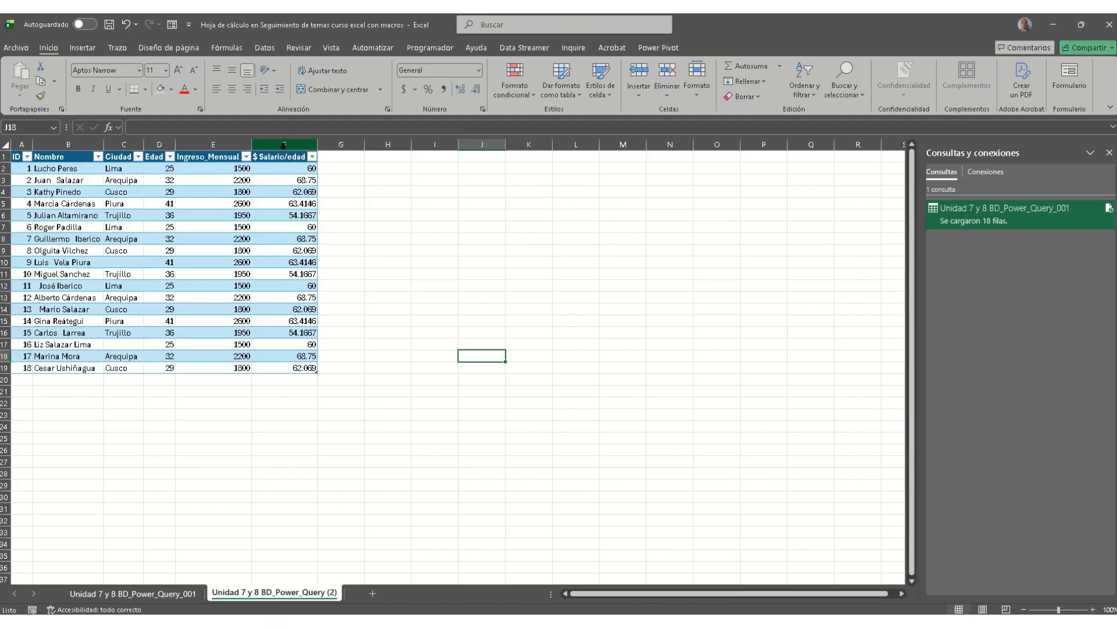
Step: Show the $ Salario/edad values in F2:F19 with two decimals, then minimize the workbook
click(285, 144)
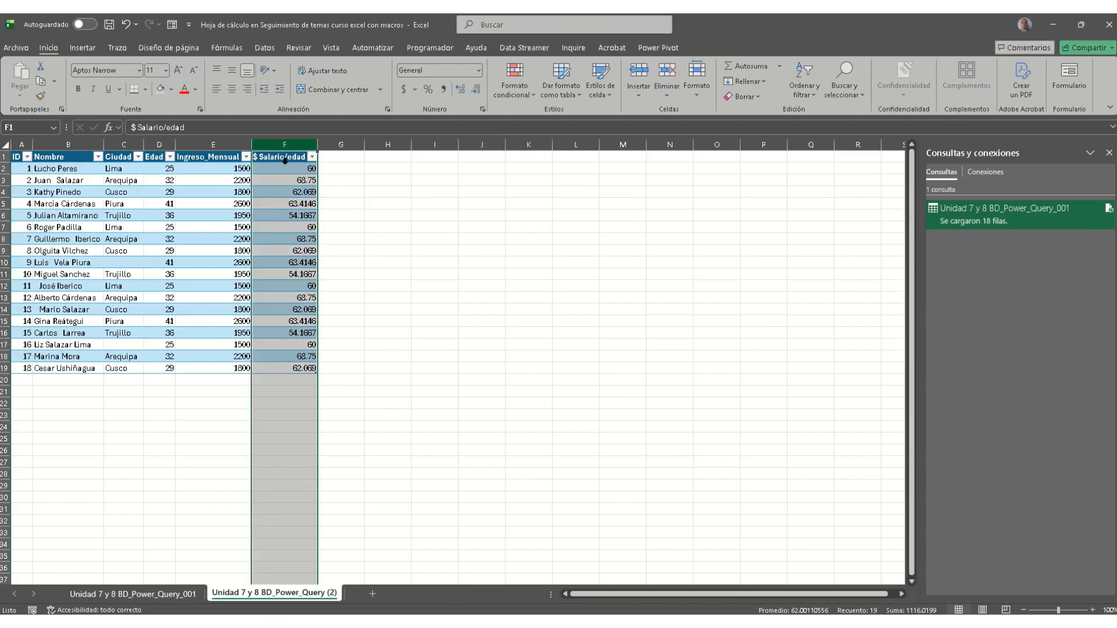
drag(302, 170, 302, 369)
click(476, 89)
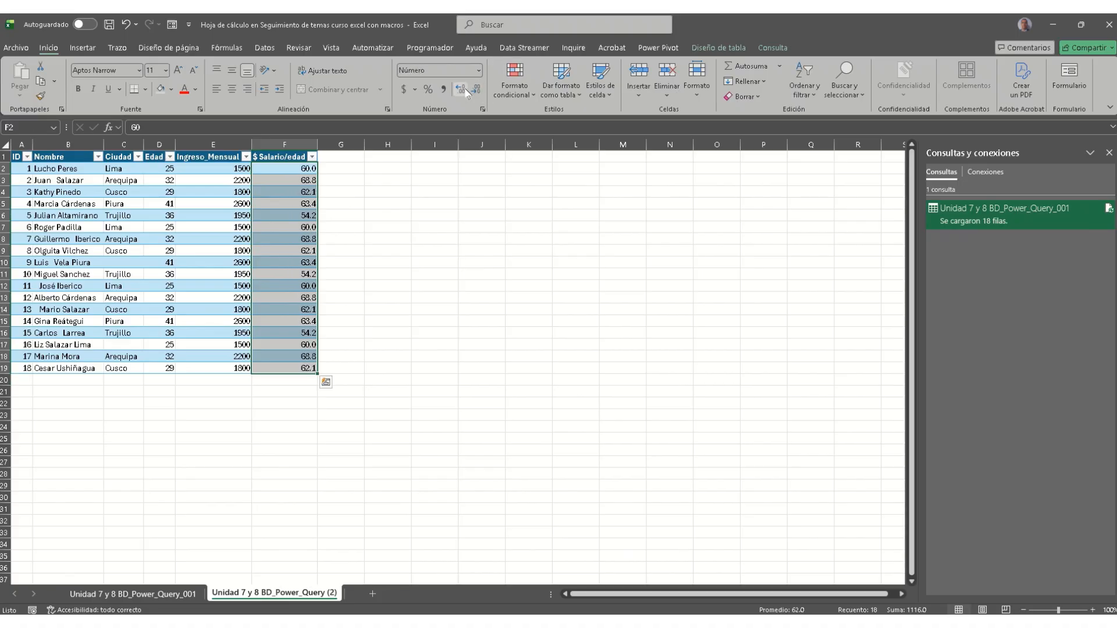
click(460, 89)
click(519, 309)
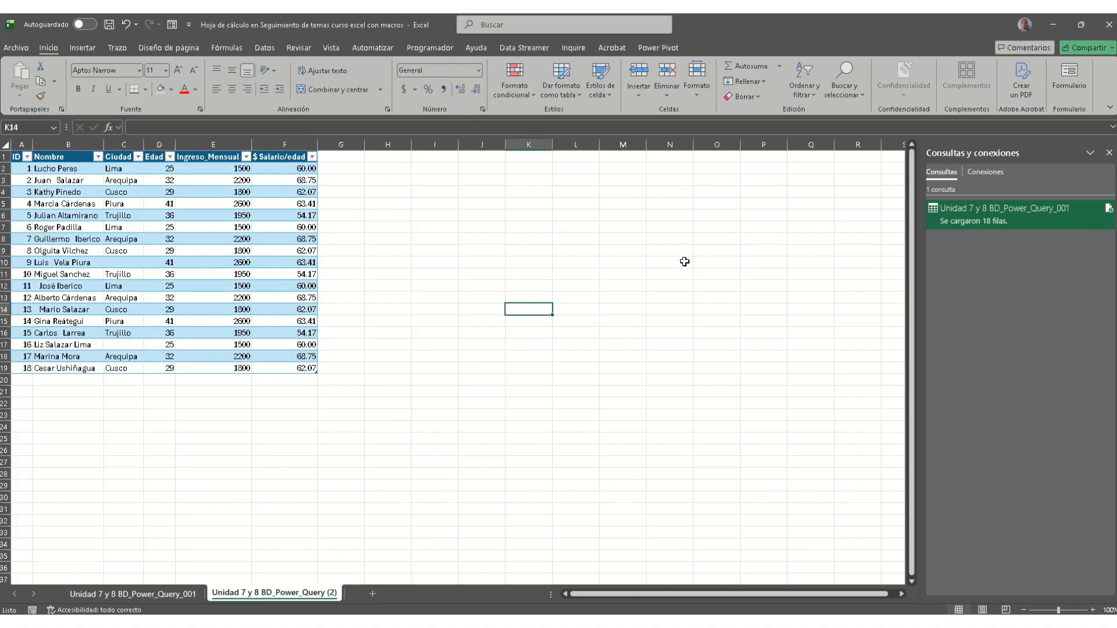
click(1055, 29)
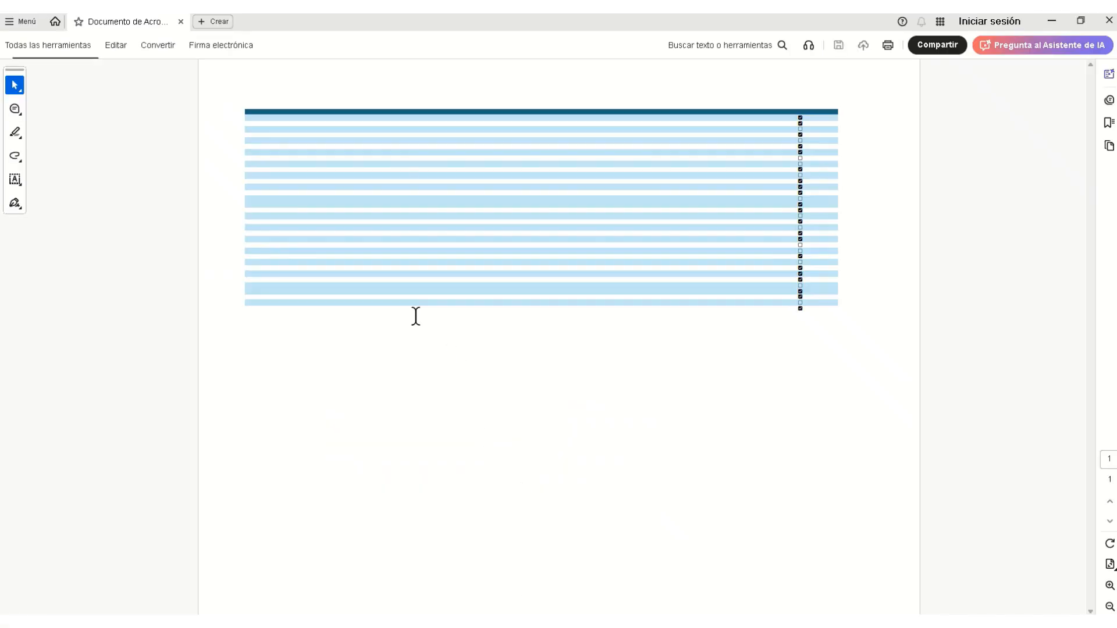
click(1109, 586)
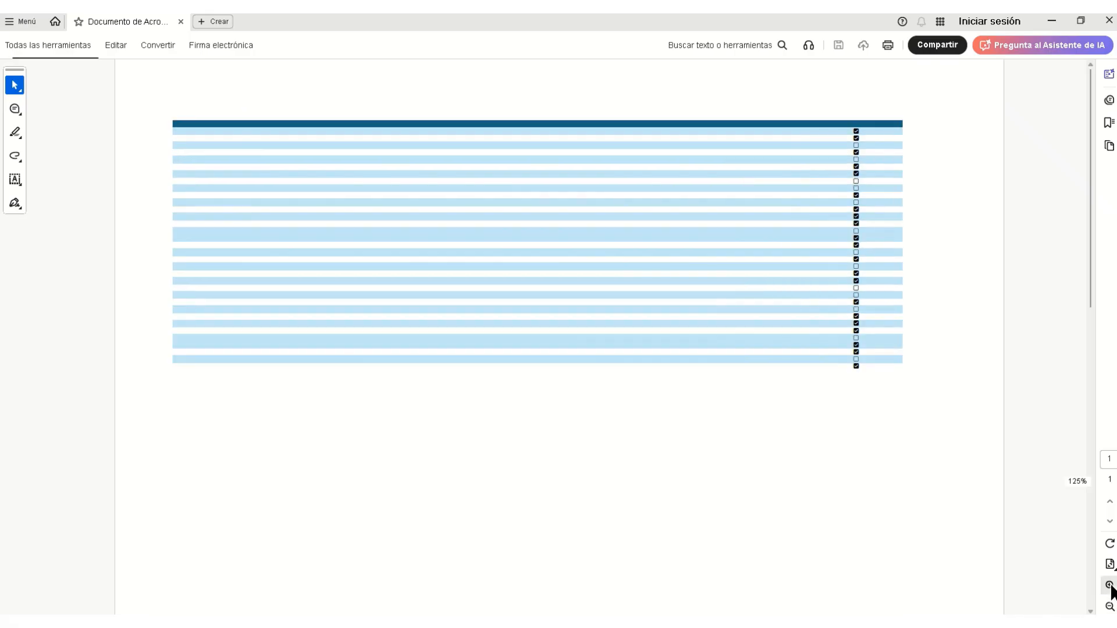
click(1110, 587)
click(1110, 586)
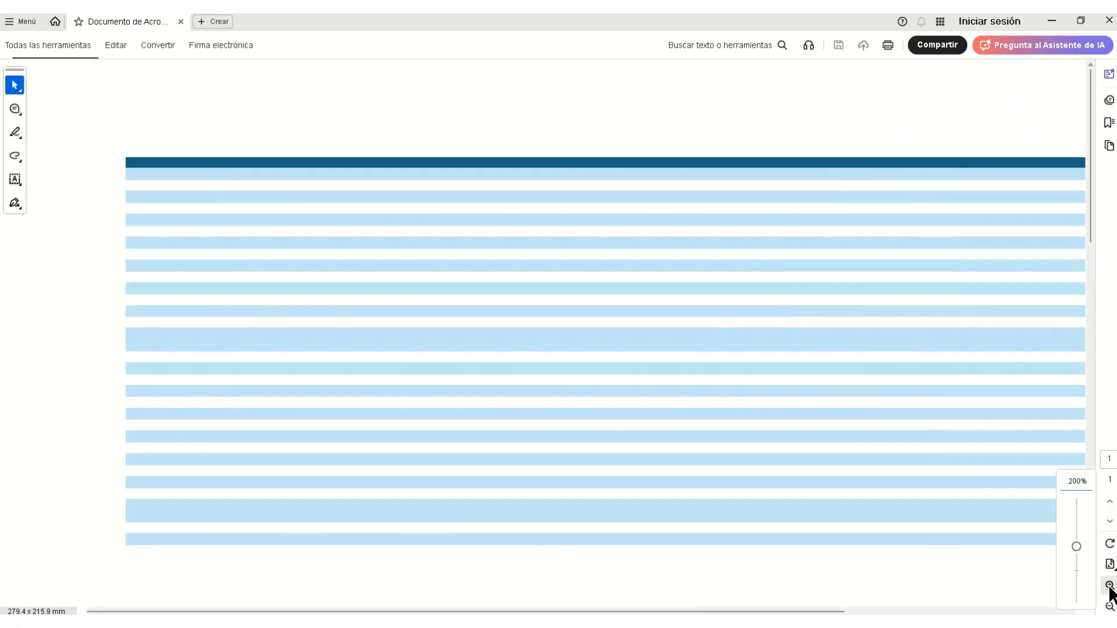
click(1109, 606)
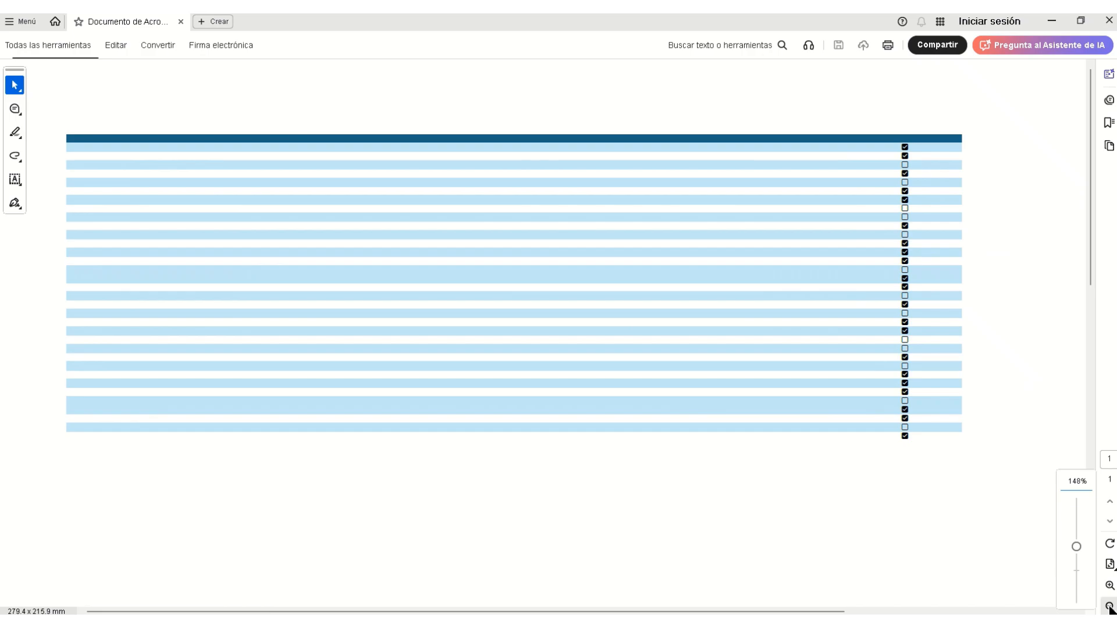
click(1110, 606)
click(1109, 606)
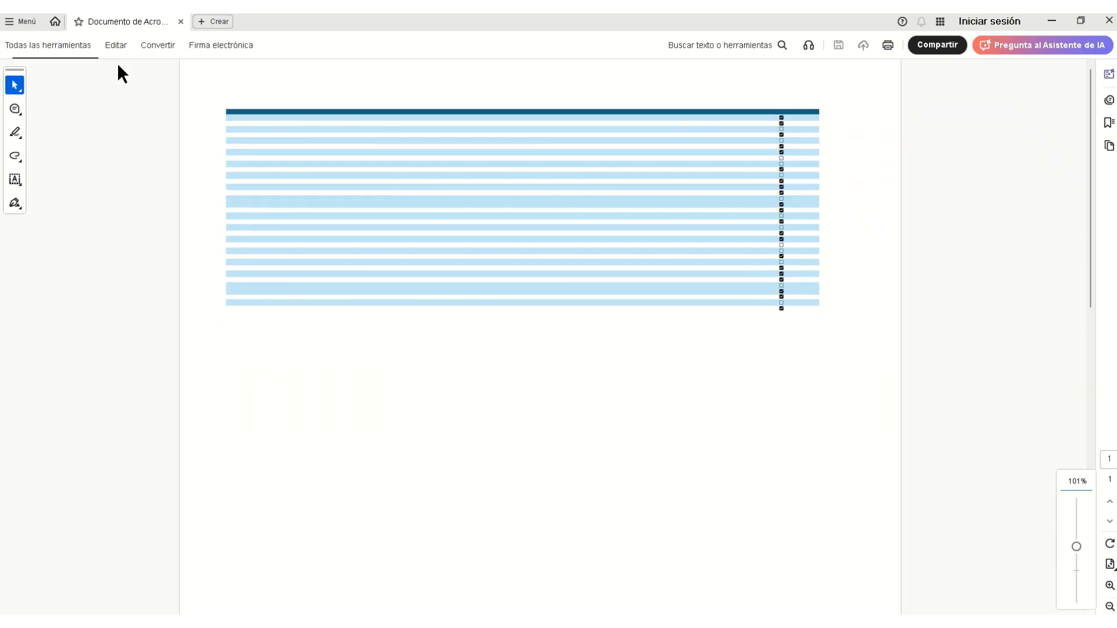
click(1107, 22)
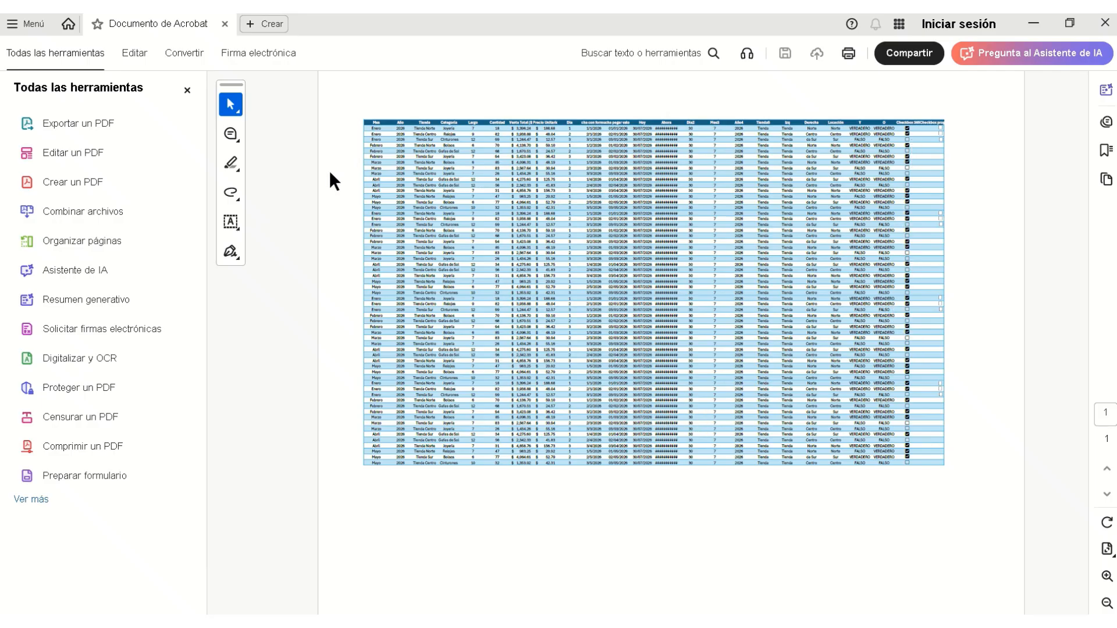
Step: Minimize Acrobat and switch to the Excel workbook through its taskbar preview
click(1043, 25)
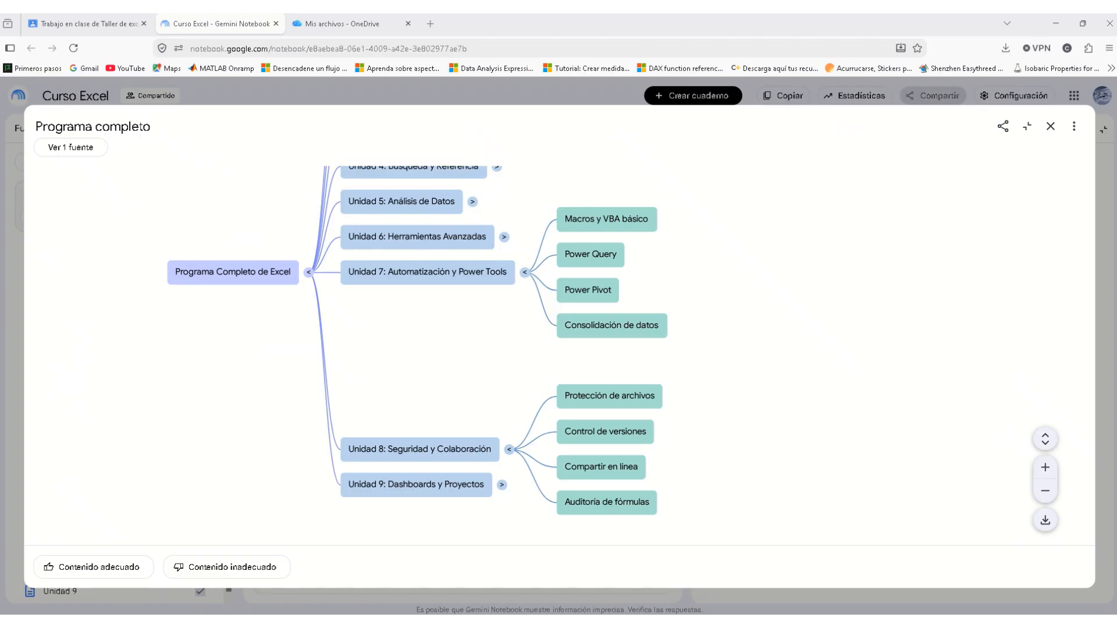
mouse_move(384, 622)
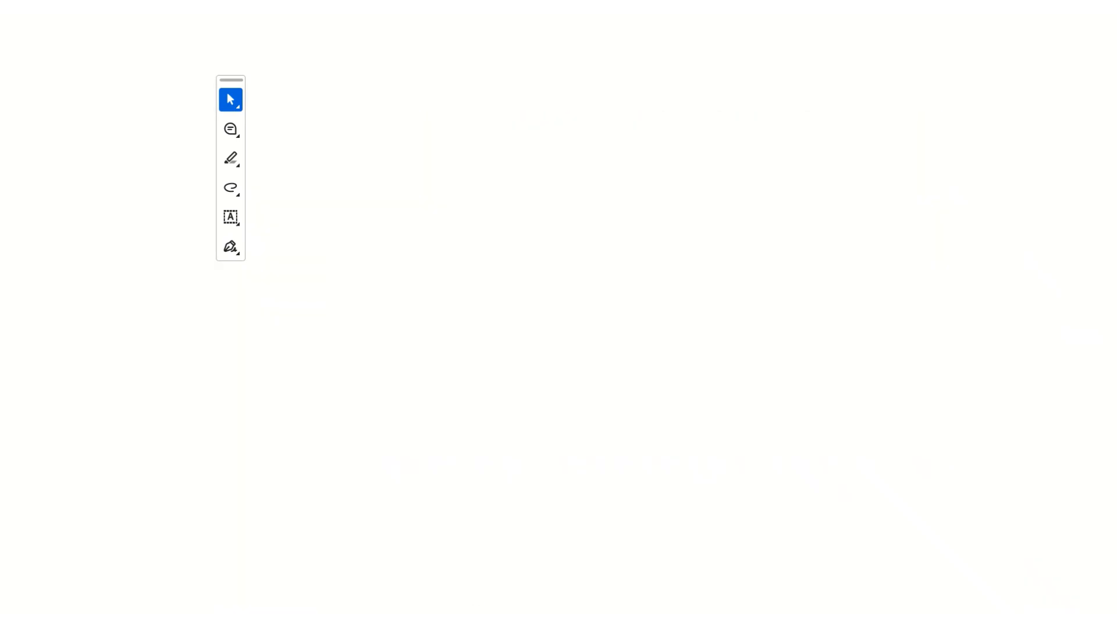
mouse_move(384, 619)
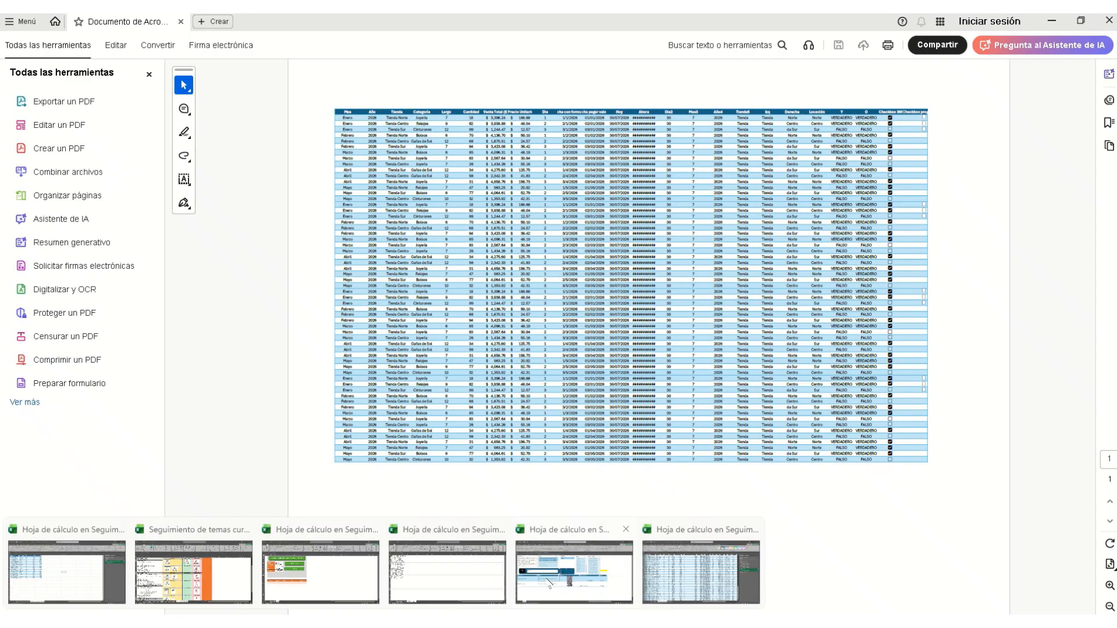
click(476, 580)
Step: Add a new blank sheet to the workbook
click(401, 309)
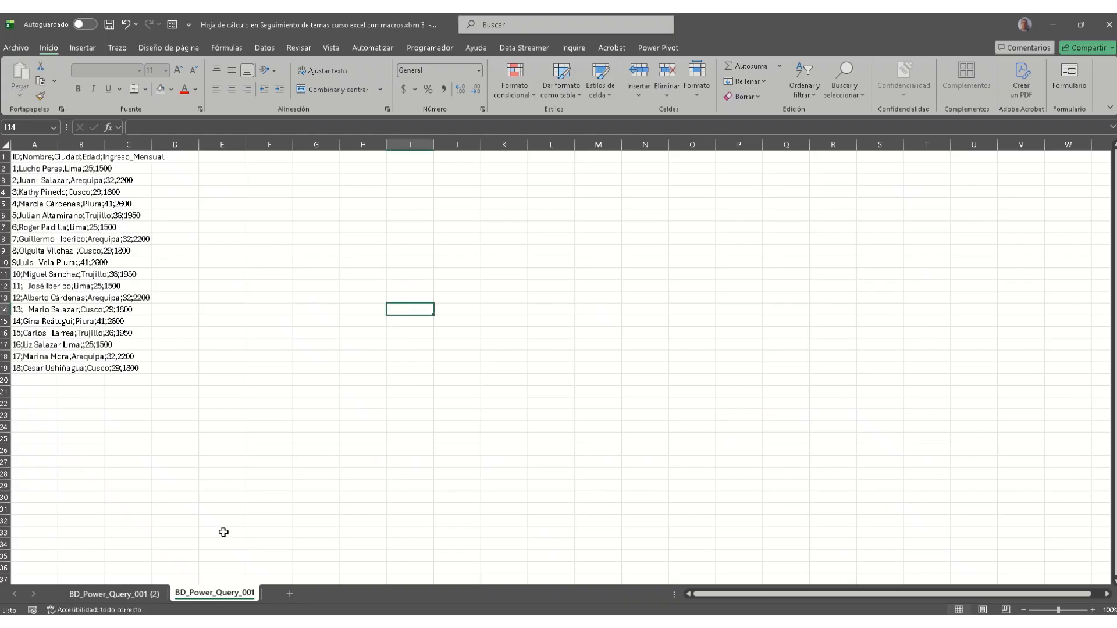
click(139, 592)
click(194, 594)
click(504, 497)
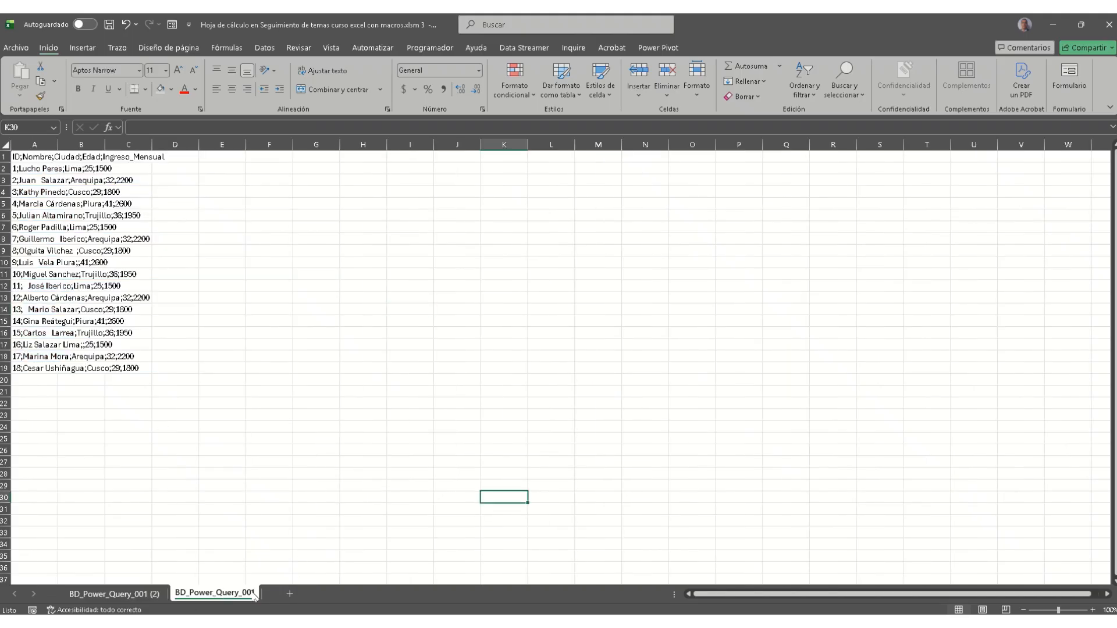
click(290, 593)
click(317, 415)
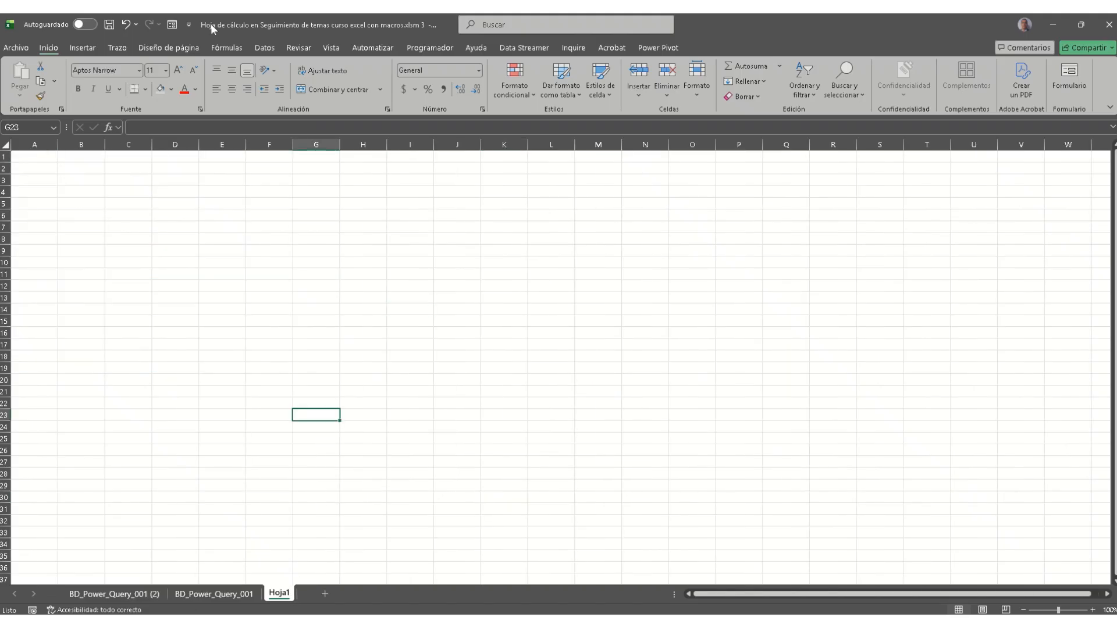
Step: Start a PDF import via Datos > Obtener datos > De un archivo > De PDF
click(85, 49)
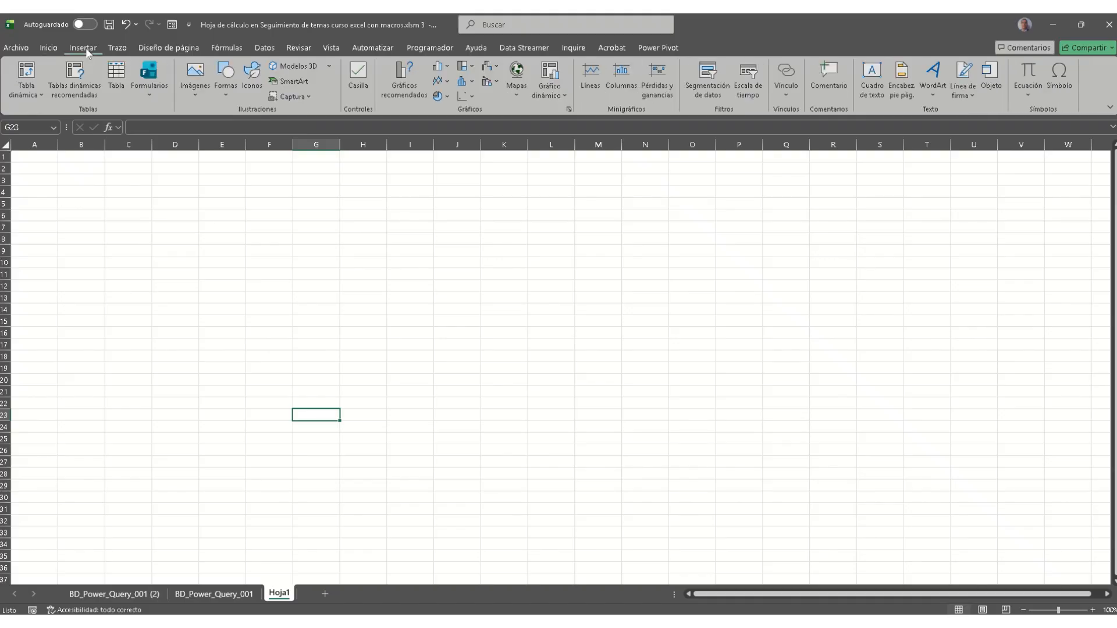
click(264, 49)
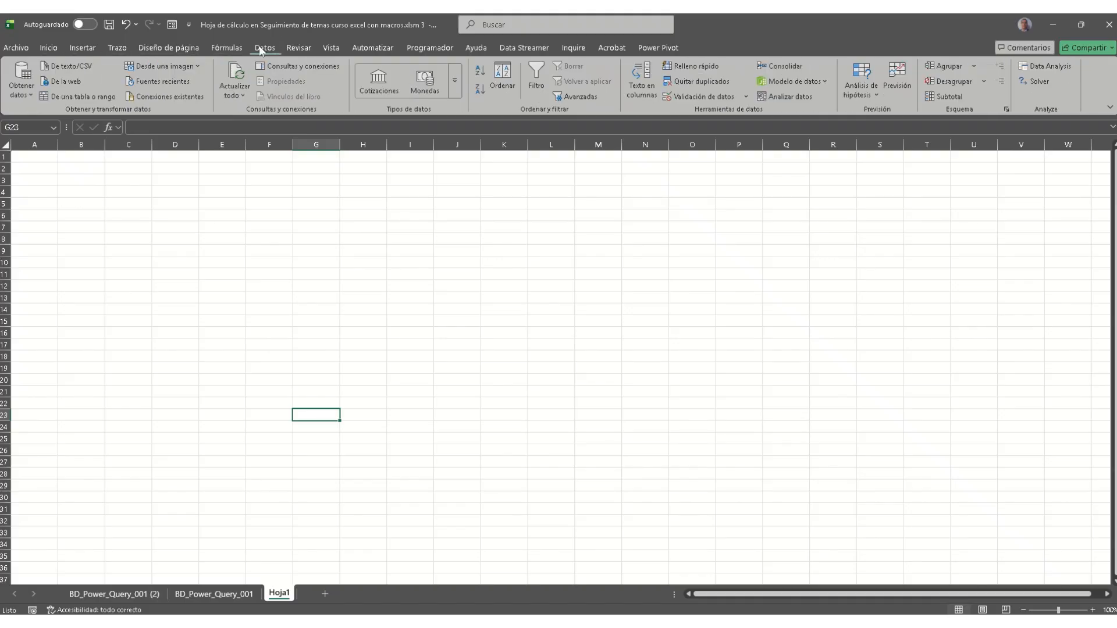
click(27, 96)
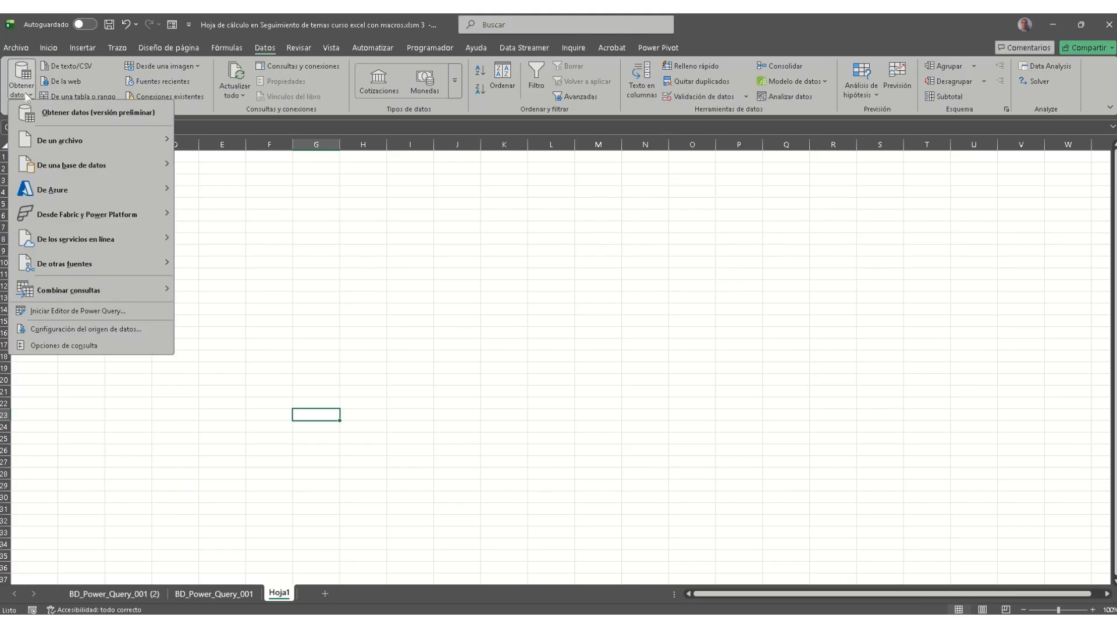
mouse_move(110, 167)
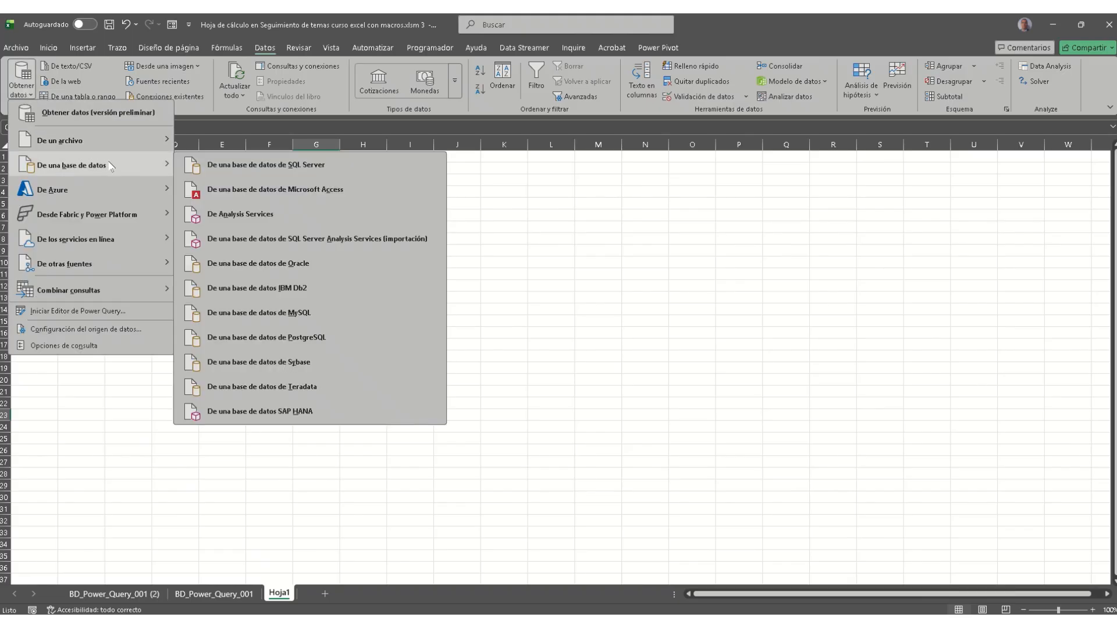
mouse_move(93, 140)
click(229, 236)
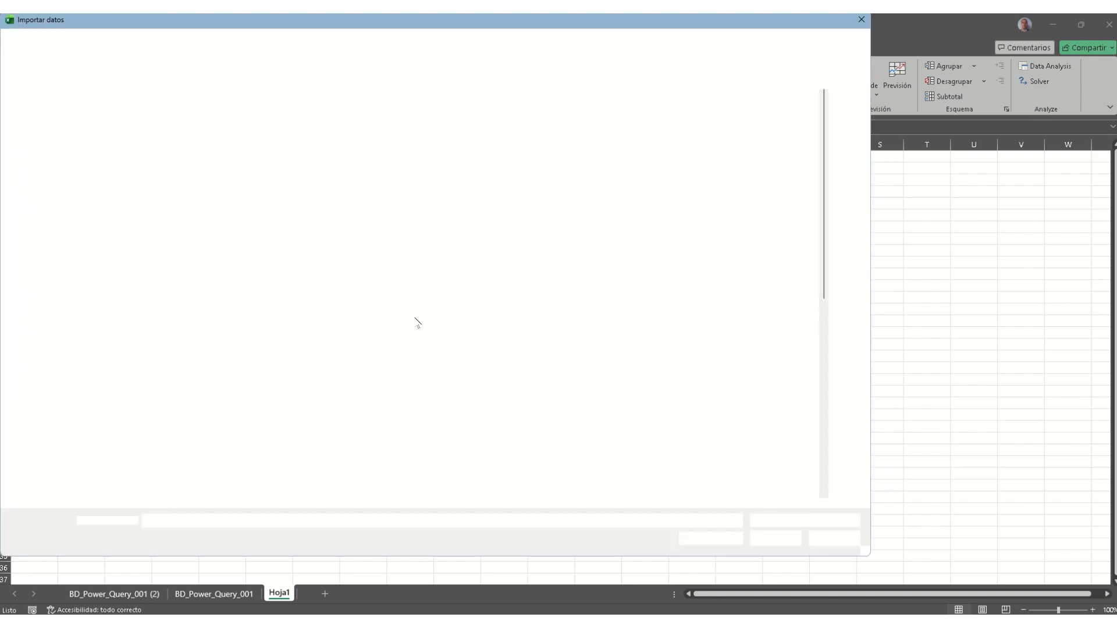
Step: Open the Unidad 3 ejemplo excel pdf file from the Importar datos dialog
scroll(142, 389, down, 1)
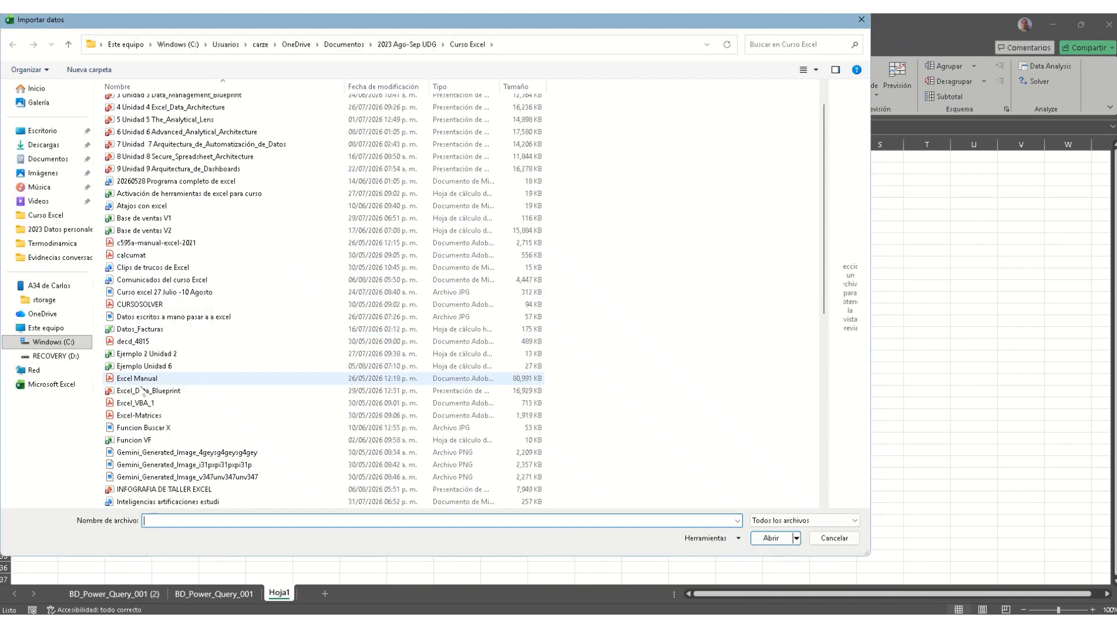
scroll(141, 388, down, 5)
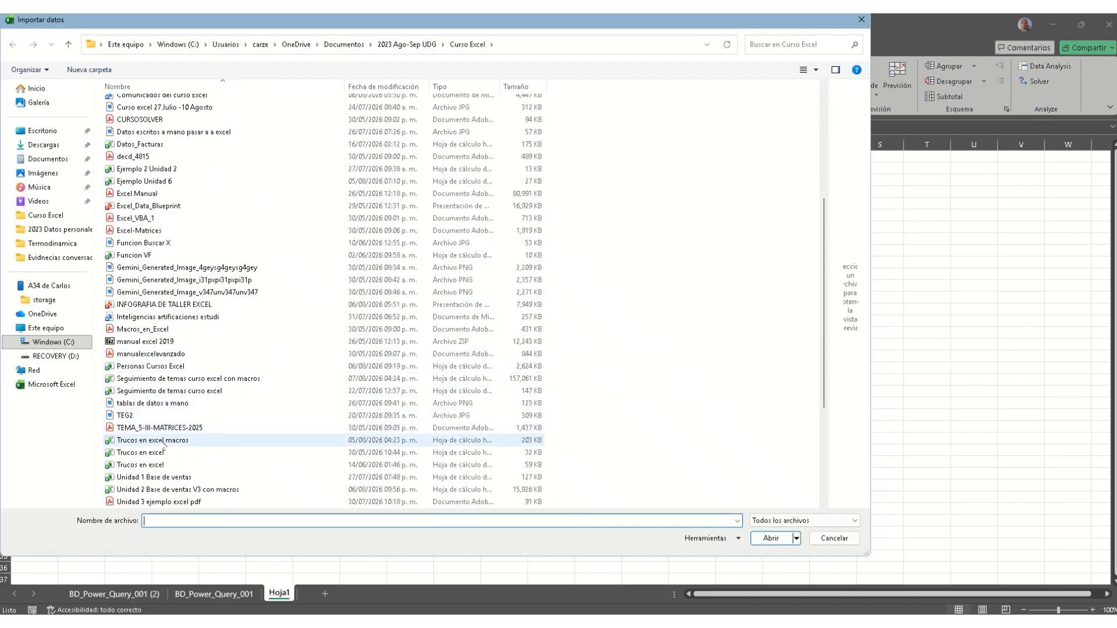
scroll(164, 445, down, 2)
double_click(167, 428)
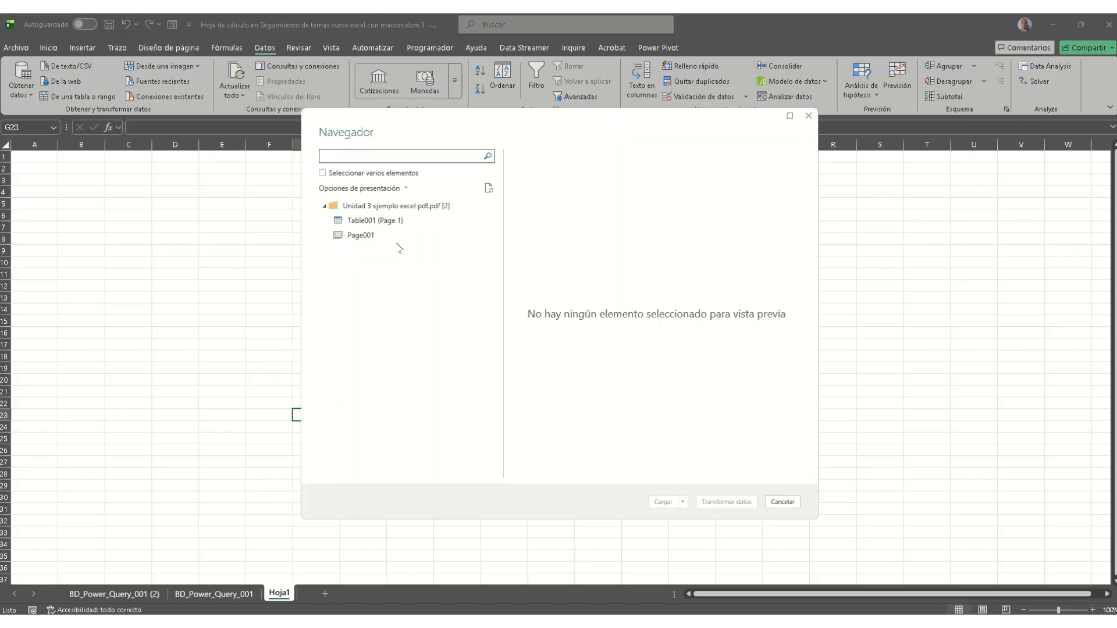
Step: Select both Table001 (Page 1) and Page001 and send them to Power Query for transformation
click(385, 222)
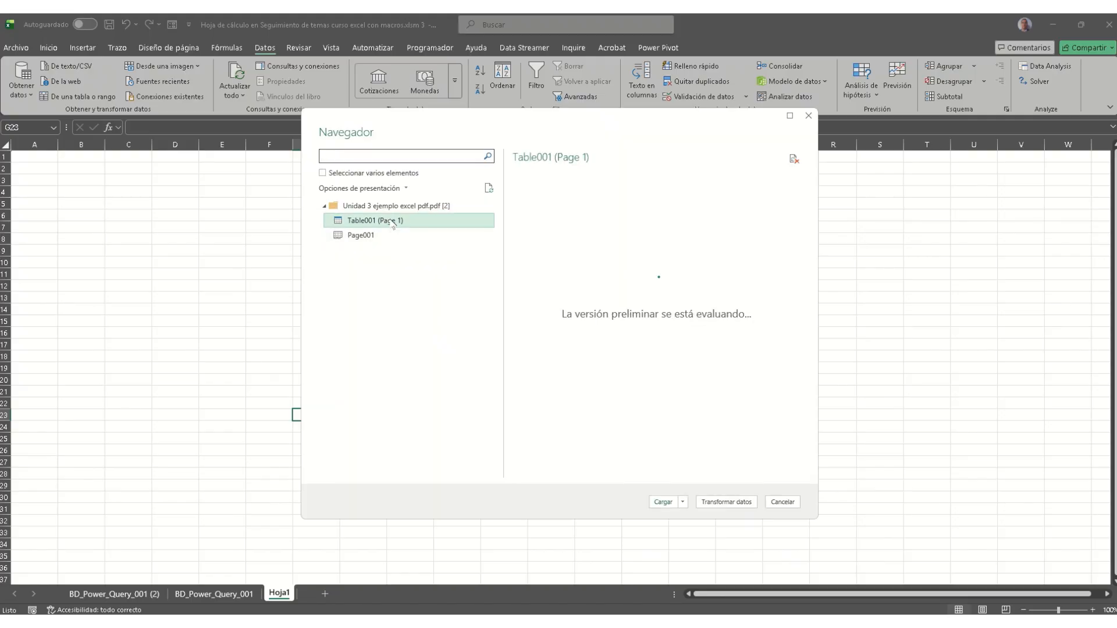
click(378, 174)
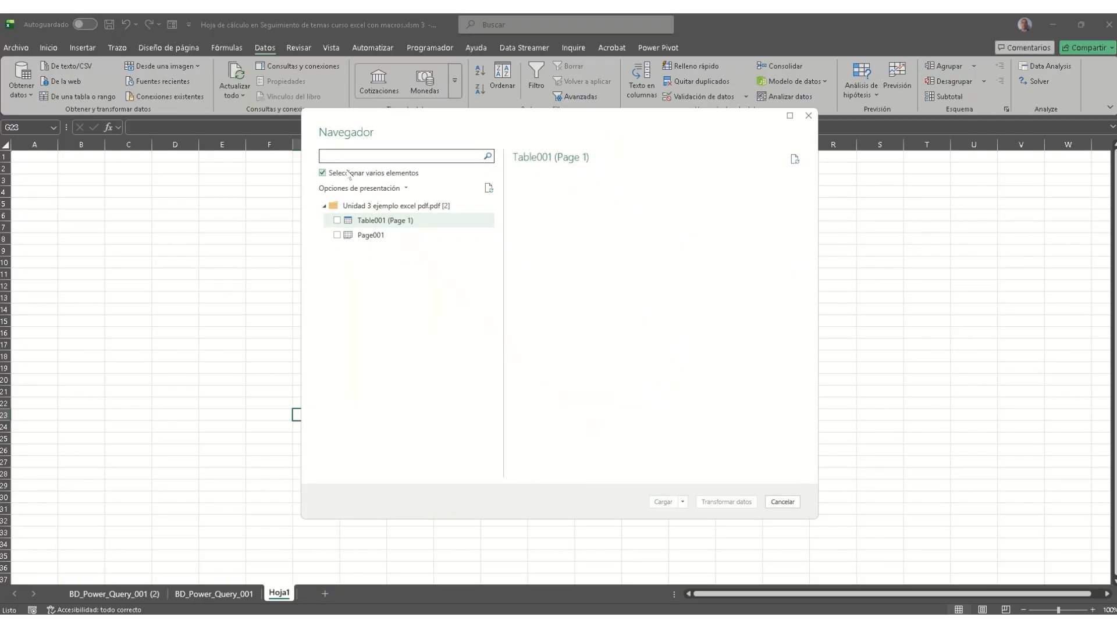
click(344, 235)
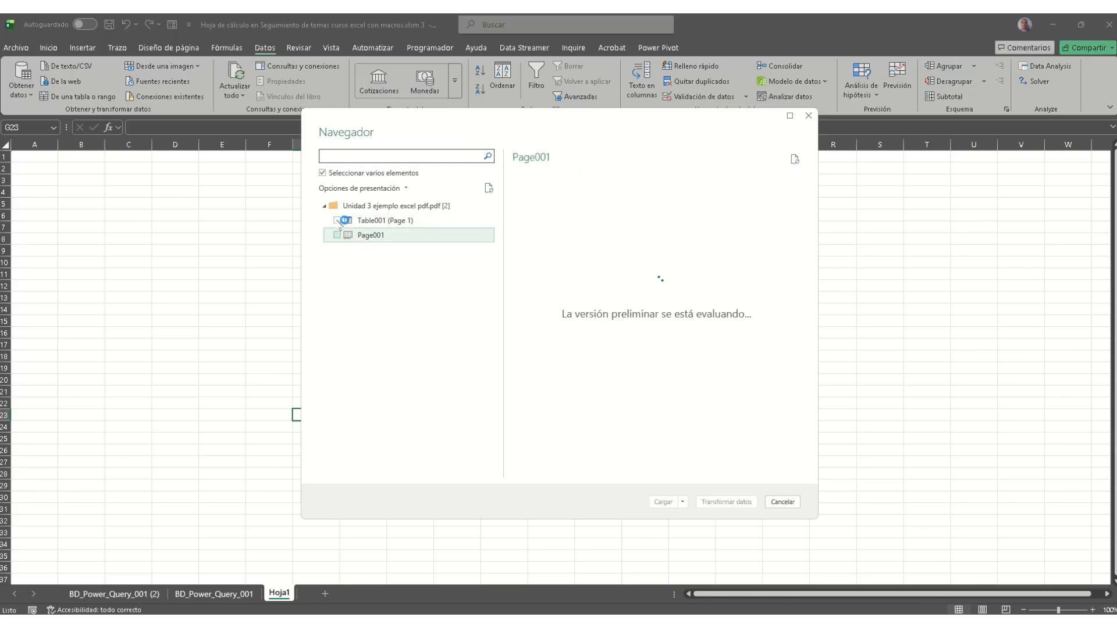
click(336, 220)
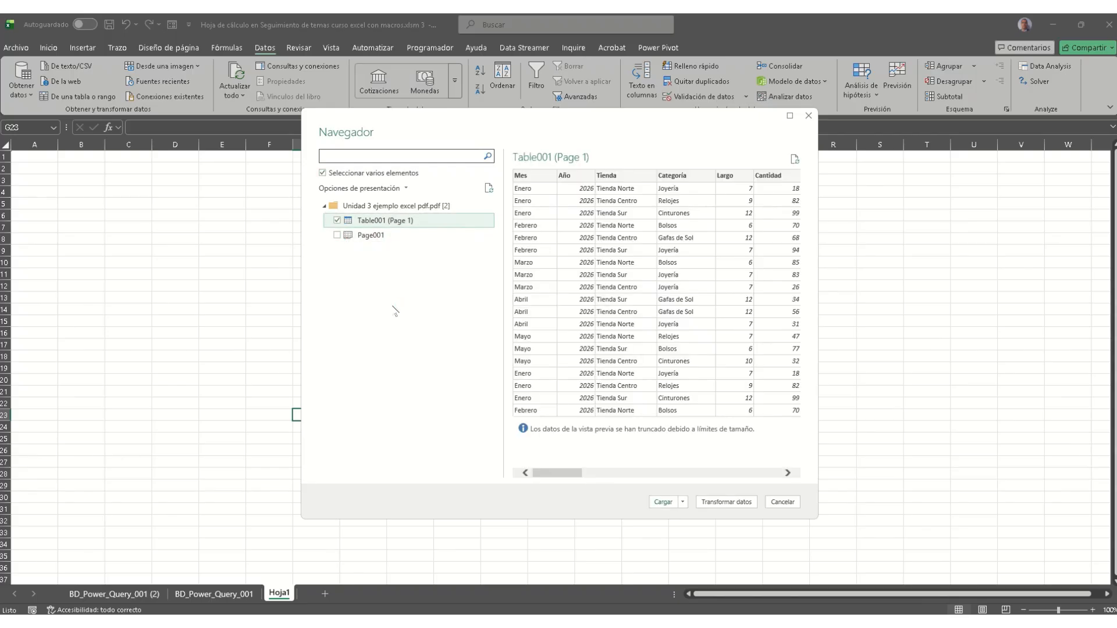
click(337, 235)
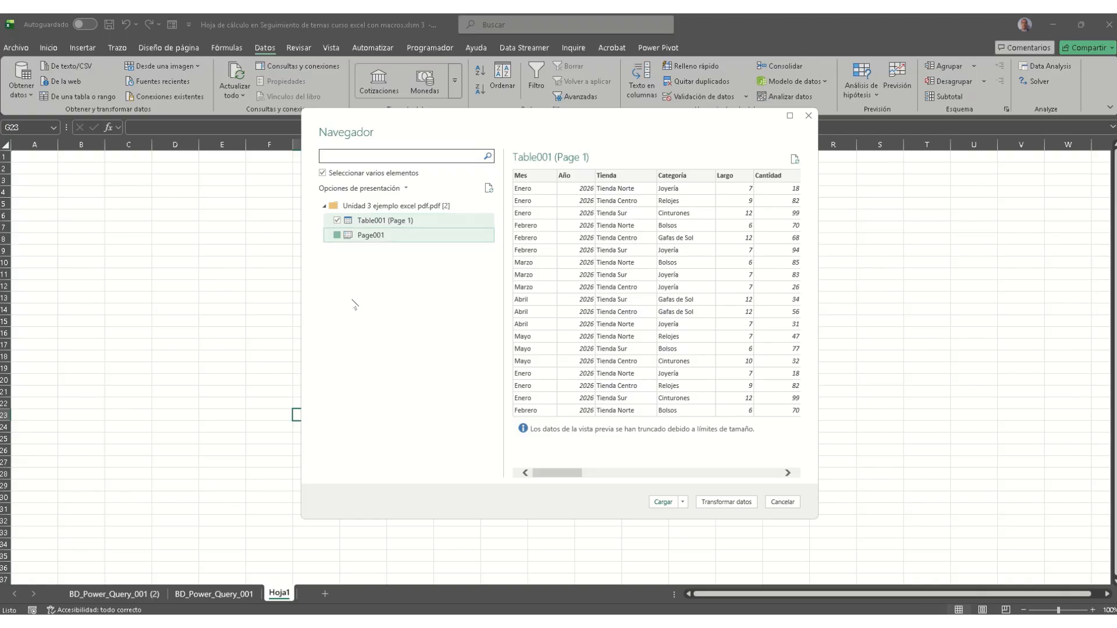
click(721, 502)
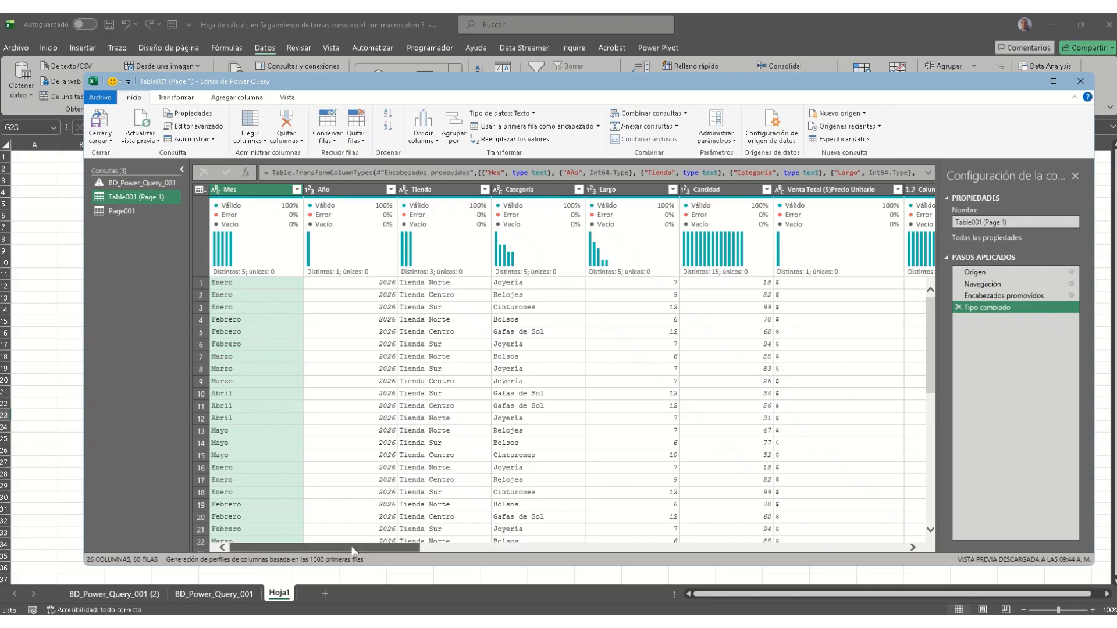
Step: Delete the $-only Venta Total ($)Precio Unitario column from Table001 (Page 1)
drag(352, 550, 470, 541)
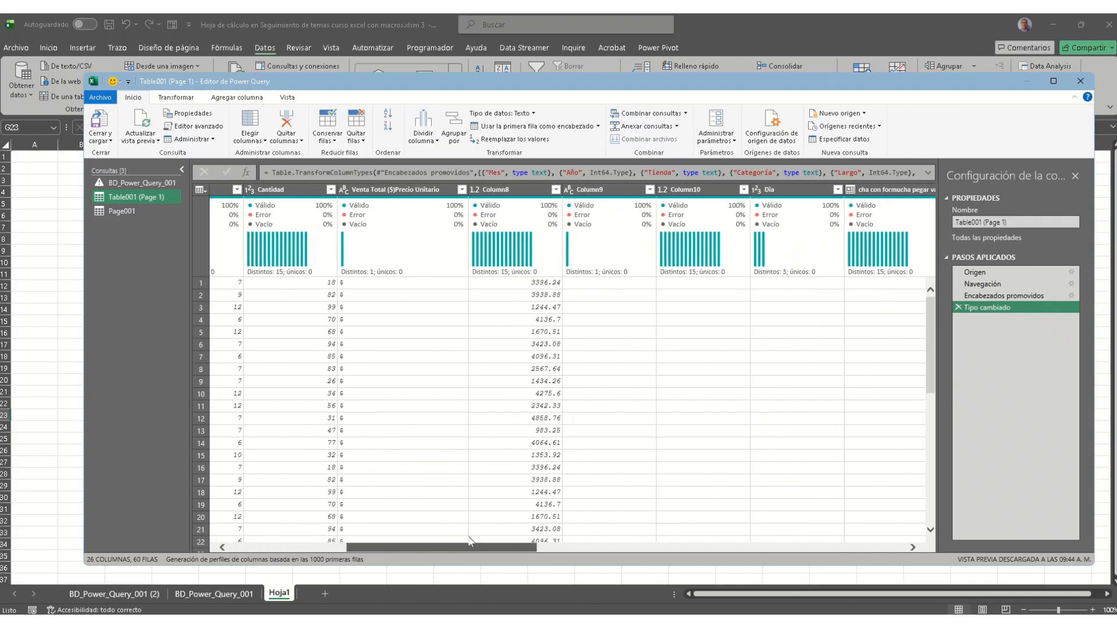
click(424, 296)
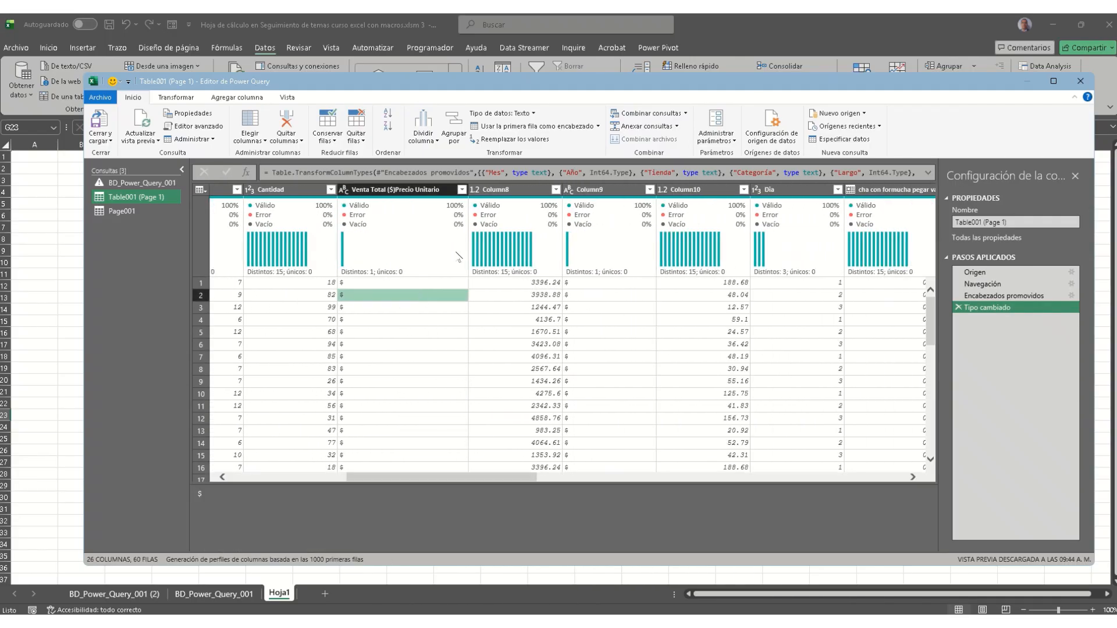
click(409, 190)
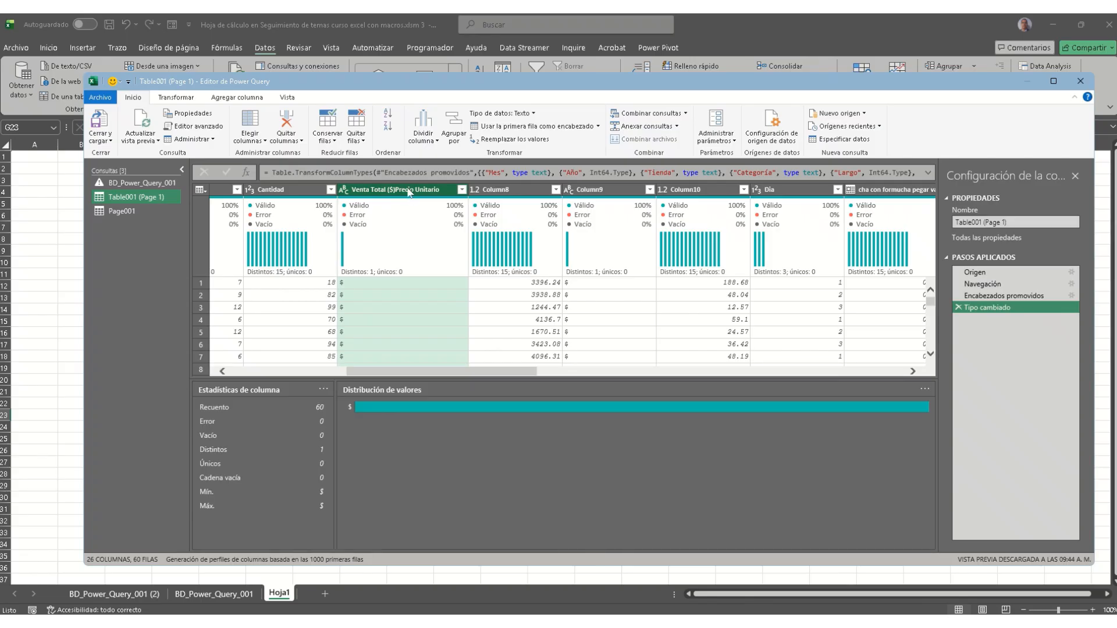
double_click(409, 190)
key(ctrl+c)
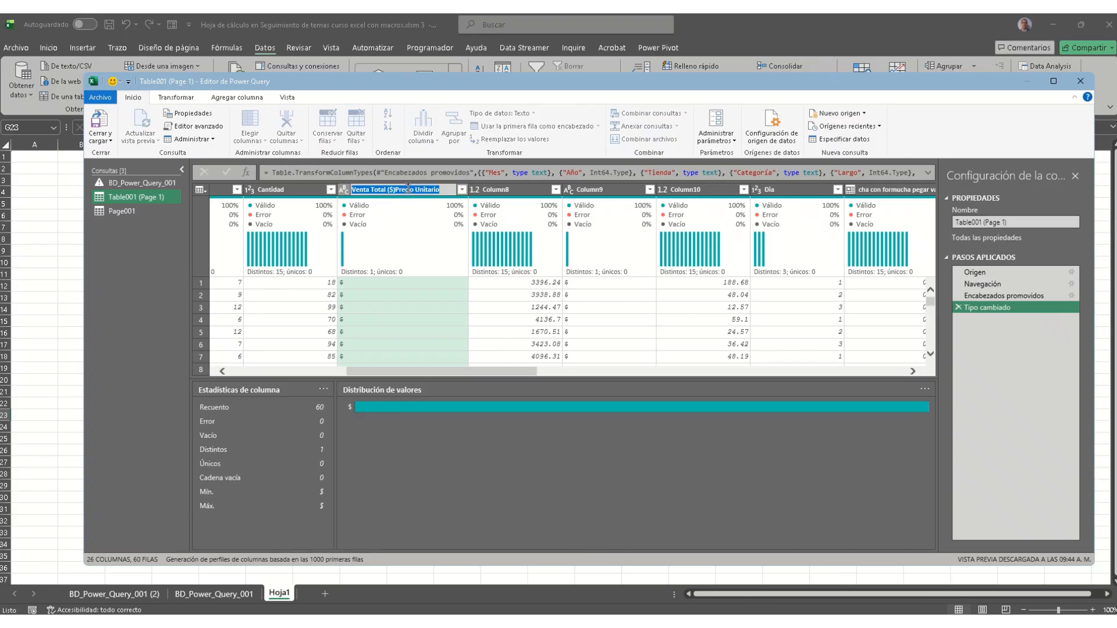
click(425, 244)
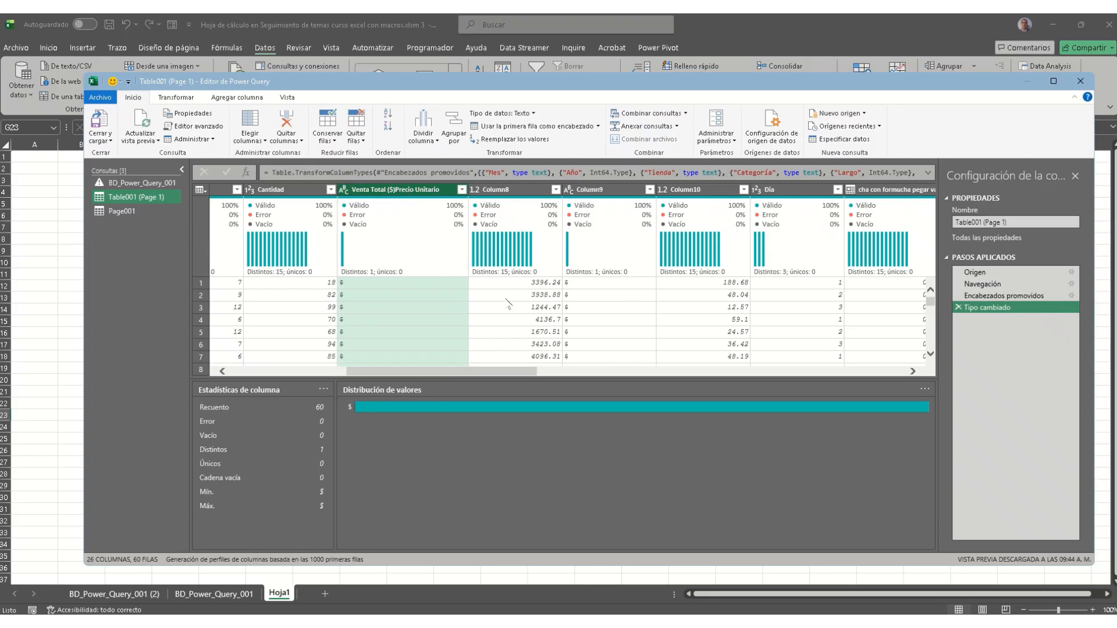
right_click(434, 189)
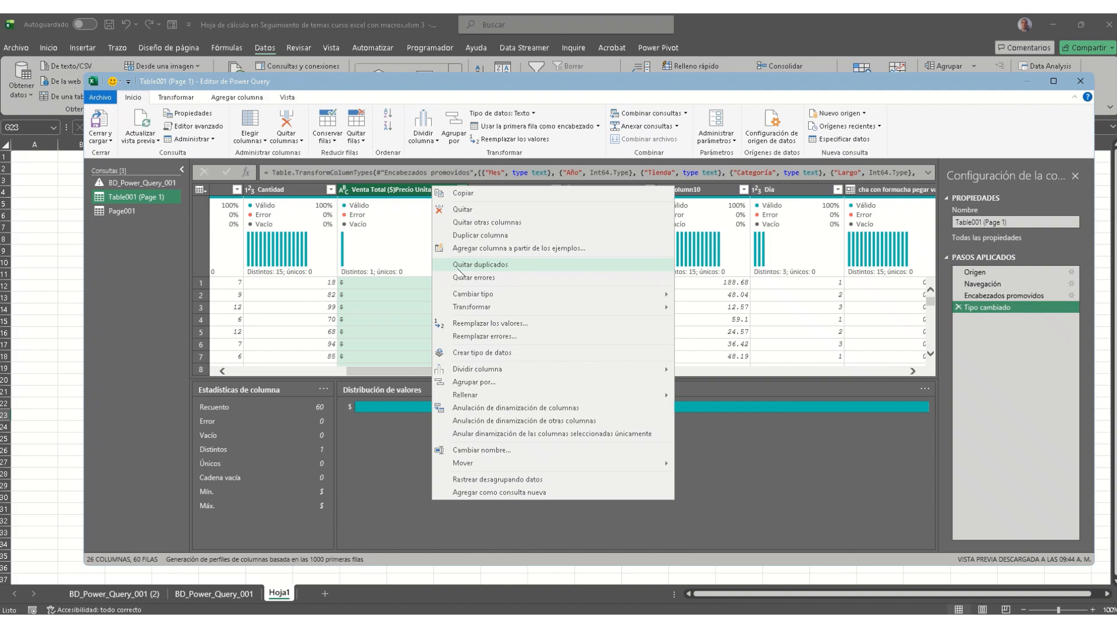
click(488, 209)
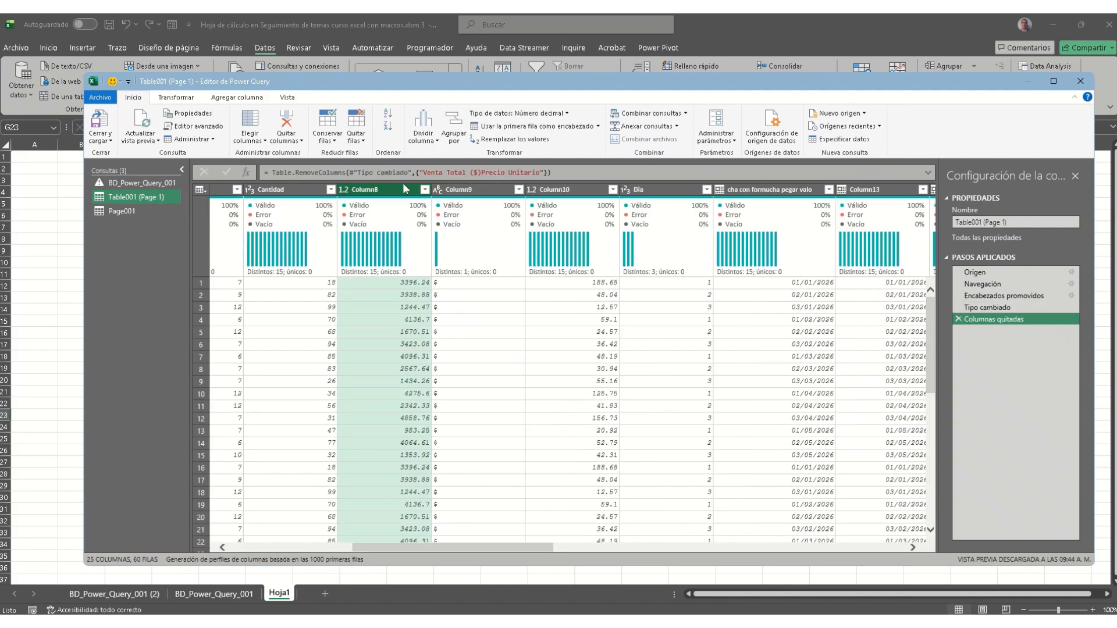
Step: Rename Column8 to Venta Total ($)Precio Unitario and set its data type to Moneda
double_click(403, 193)
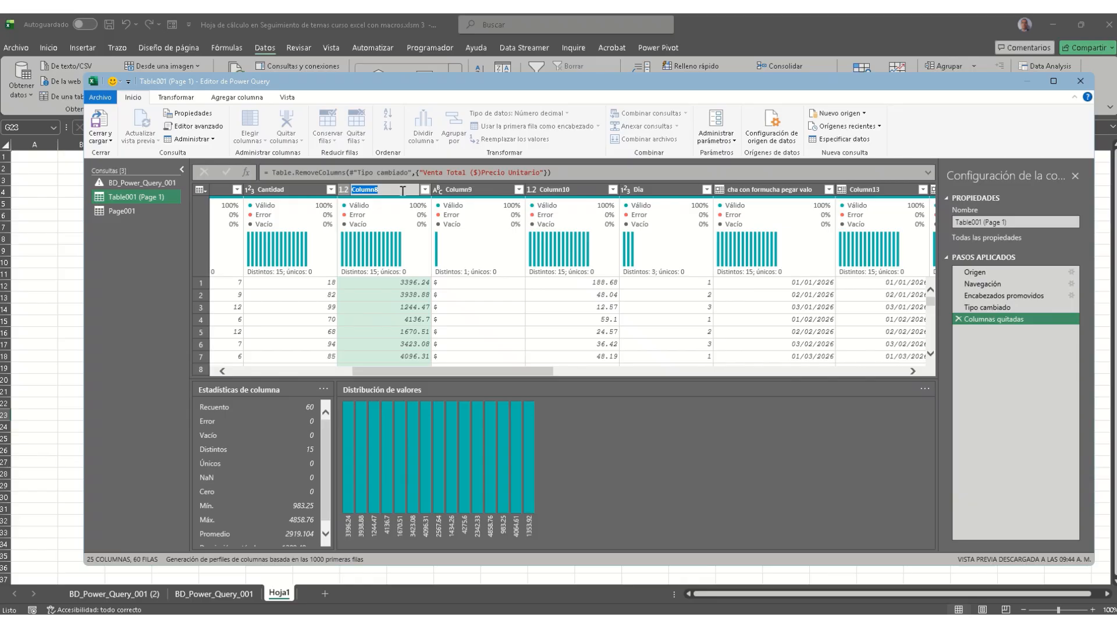
key(ctrl+v)
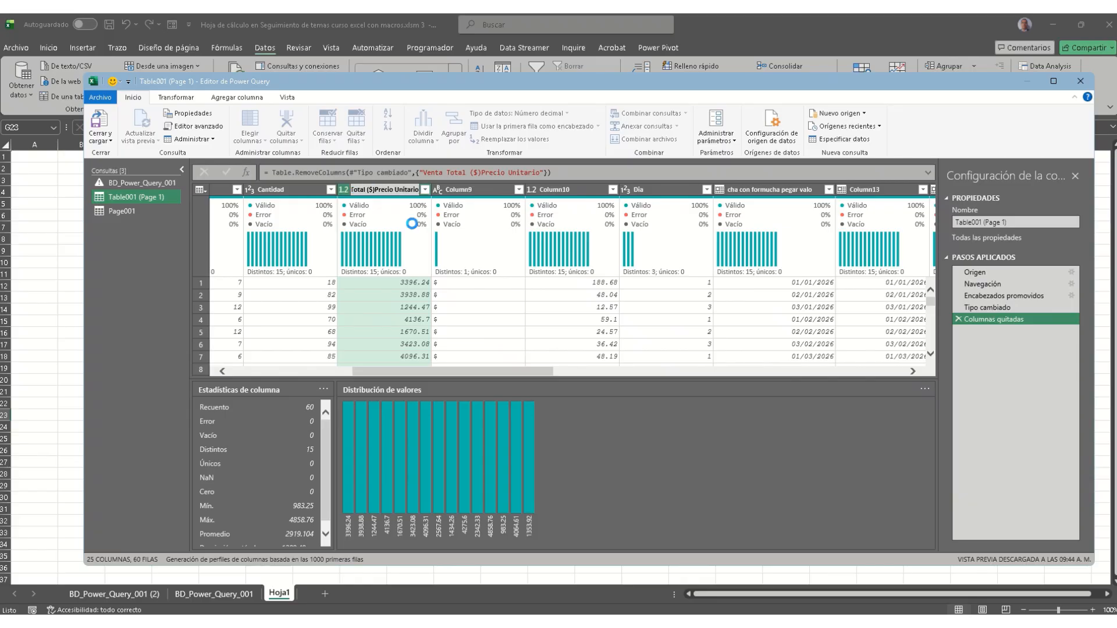
key(Return)
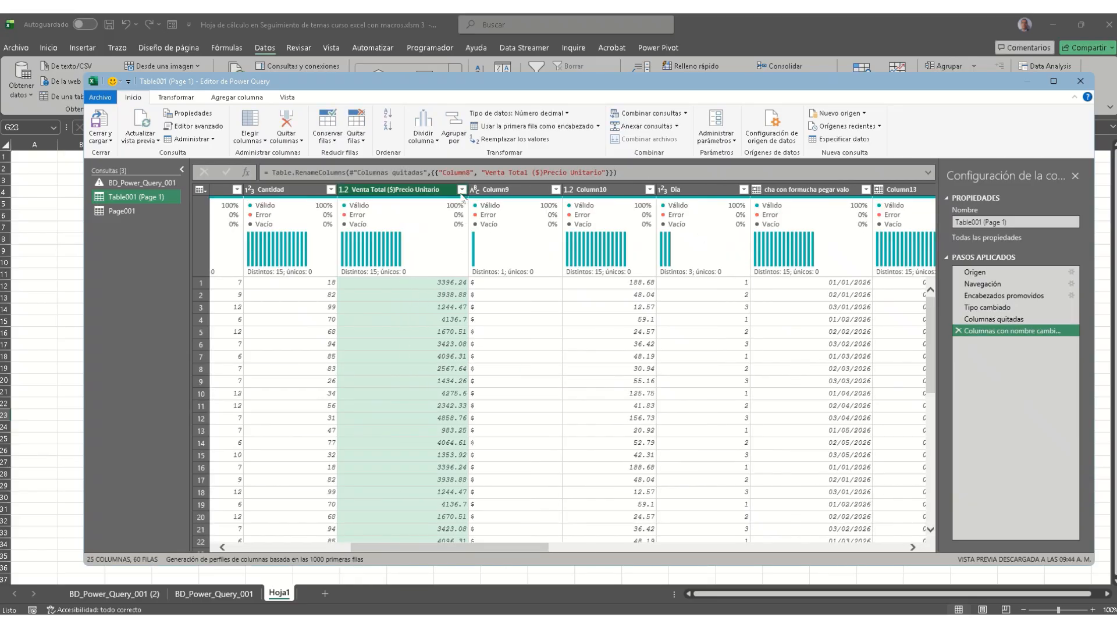
click(196, 100)
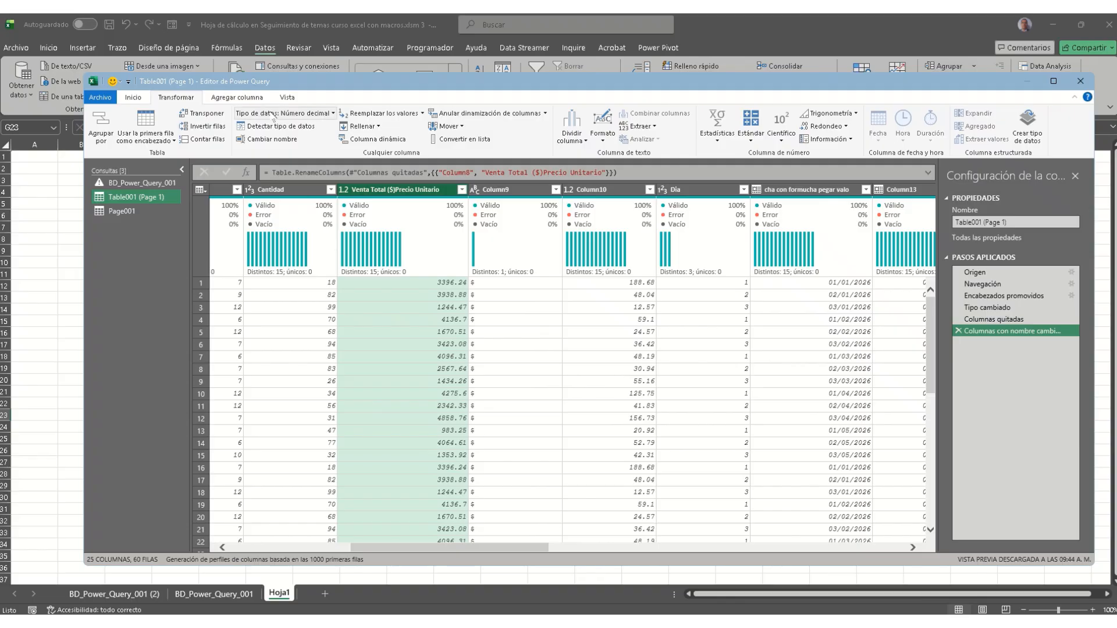
click(312, 114)
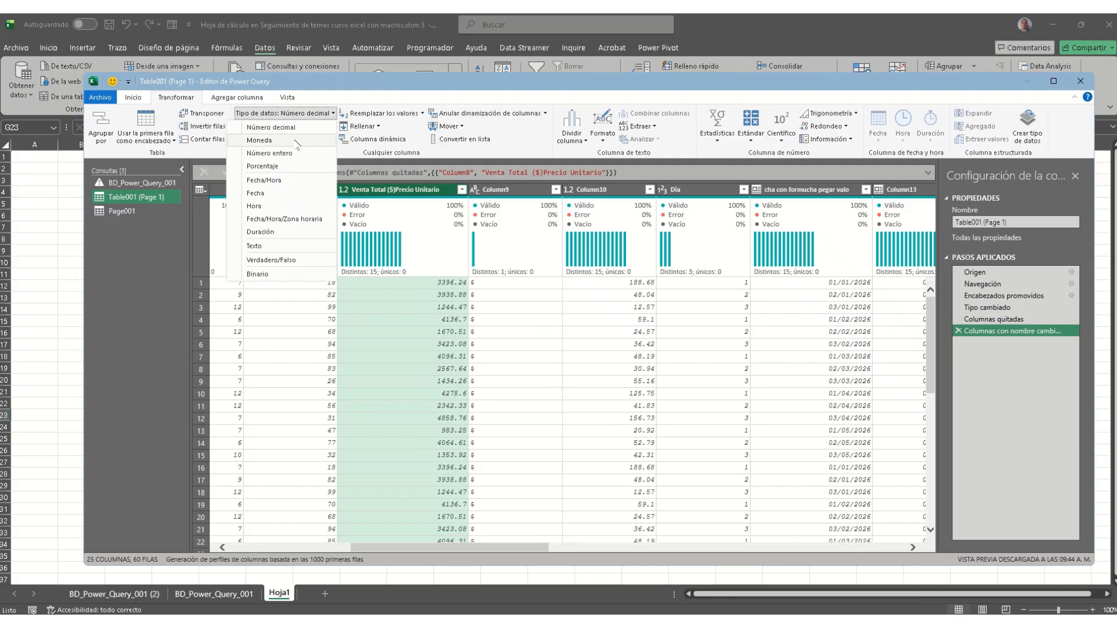
click(295, 141)
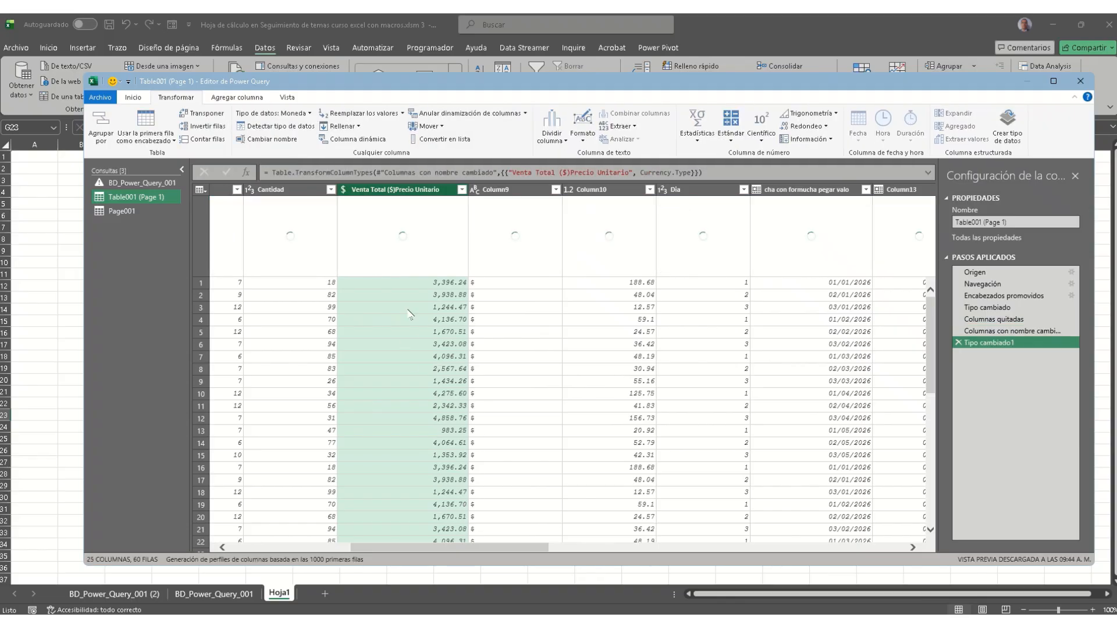
click(511, 320)
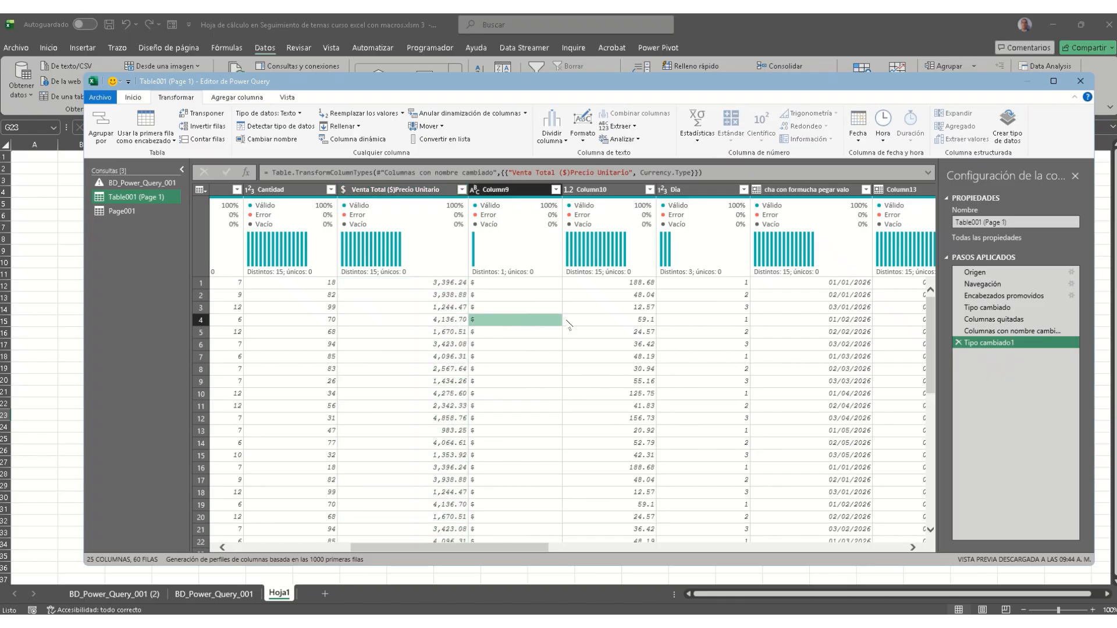
click(587, 310)
click(544, 304)
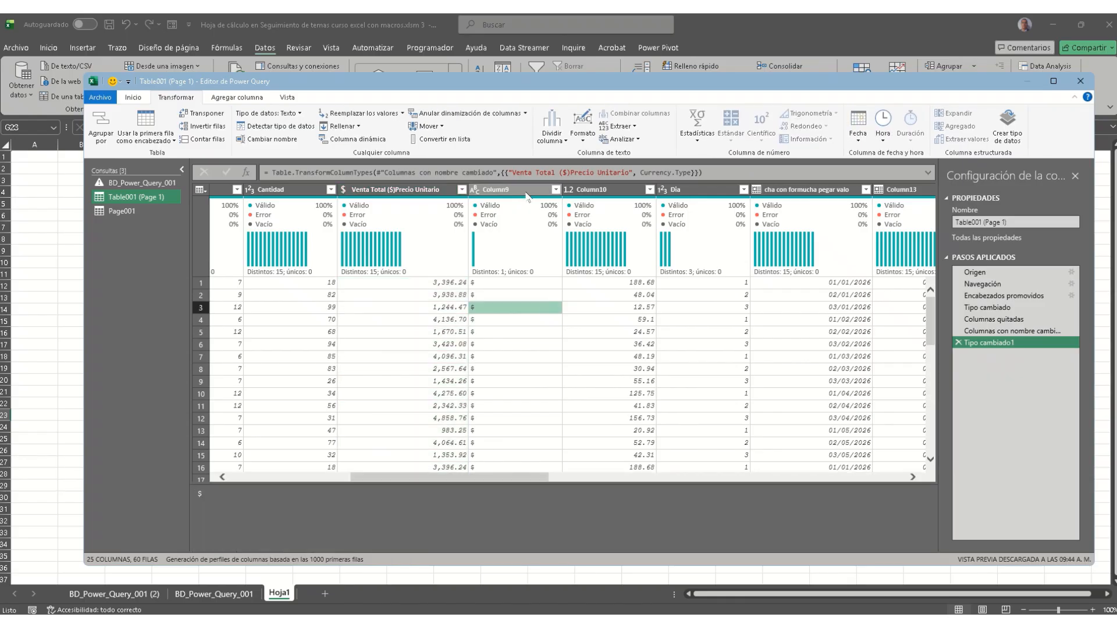
Step: Shorten the Venta Total ($)Precio Unitario column name to Venta Total ($)
click(396, 190)
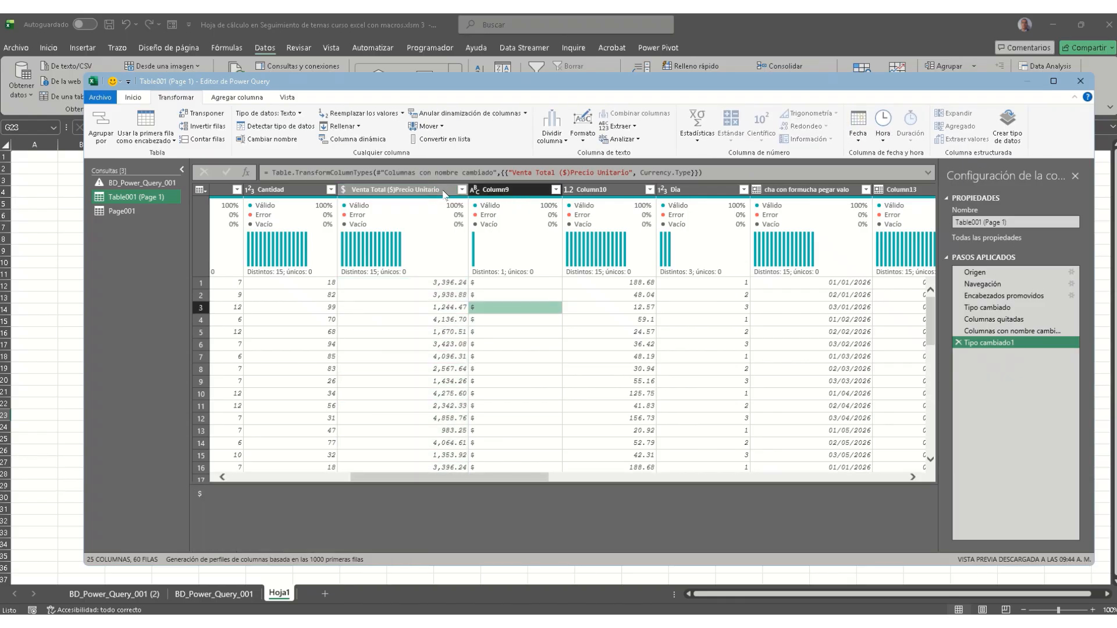
double_click(395, 189)
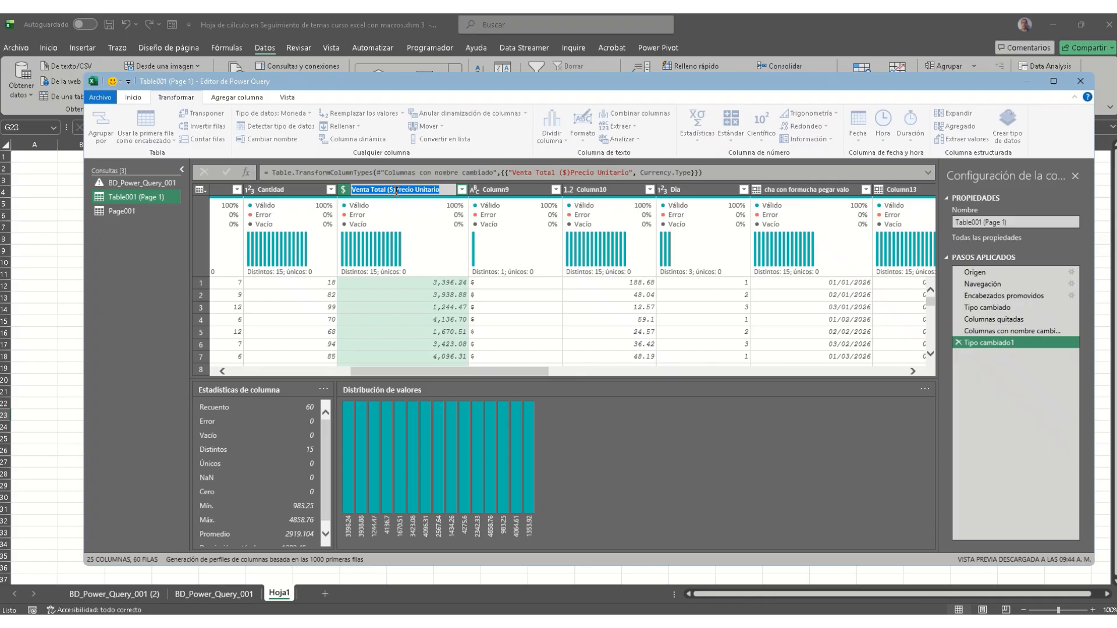
mouse_move(415, 190)
mouse_down()
mouse_move(442, 189)
mouse_move(399, 189)
mouse_up()
click(396, 190)
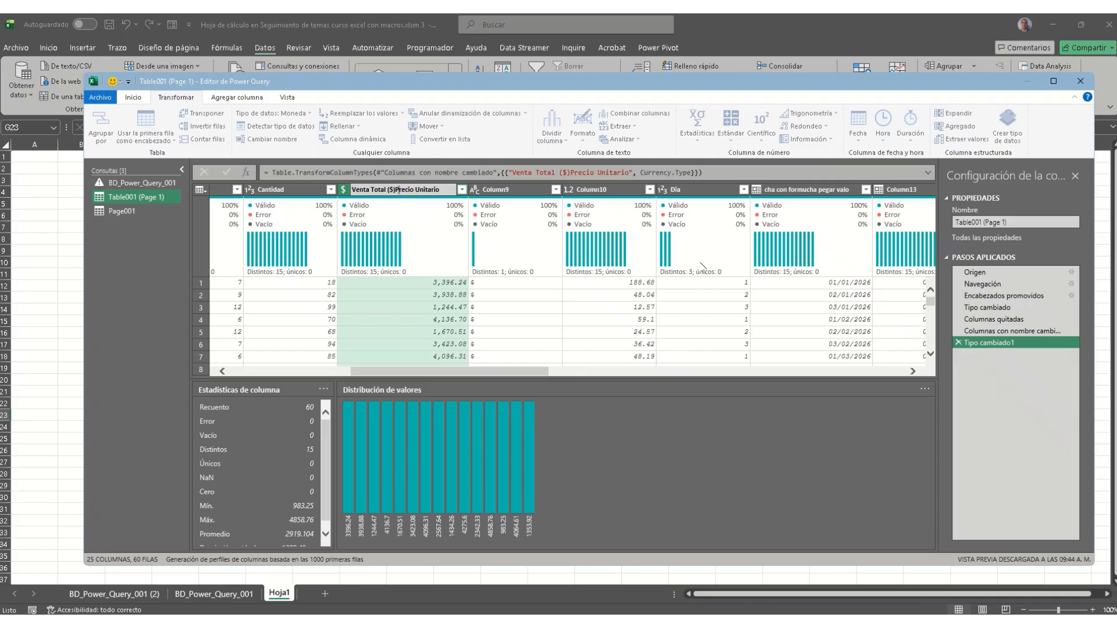
key(shift+End)
key(ctrl+c)
key(Delete)
key(Return)
Step: Rename Column10 to Precio Unitario
click(611, 191)
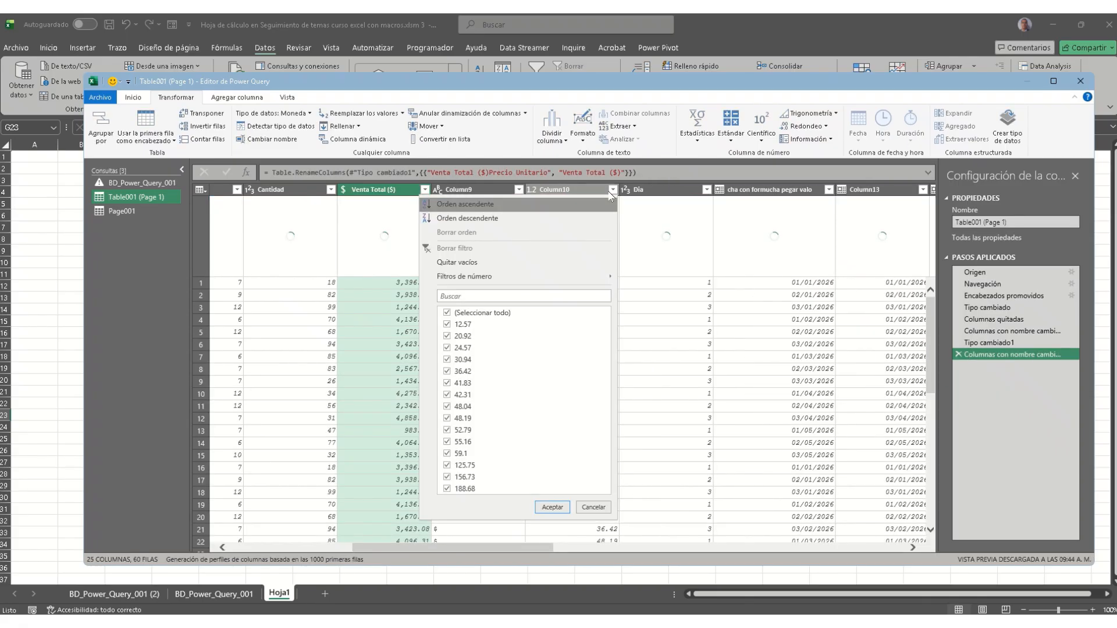
click(579, 189)
double_click(577, 189)
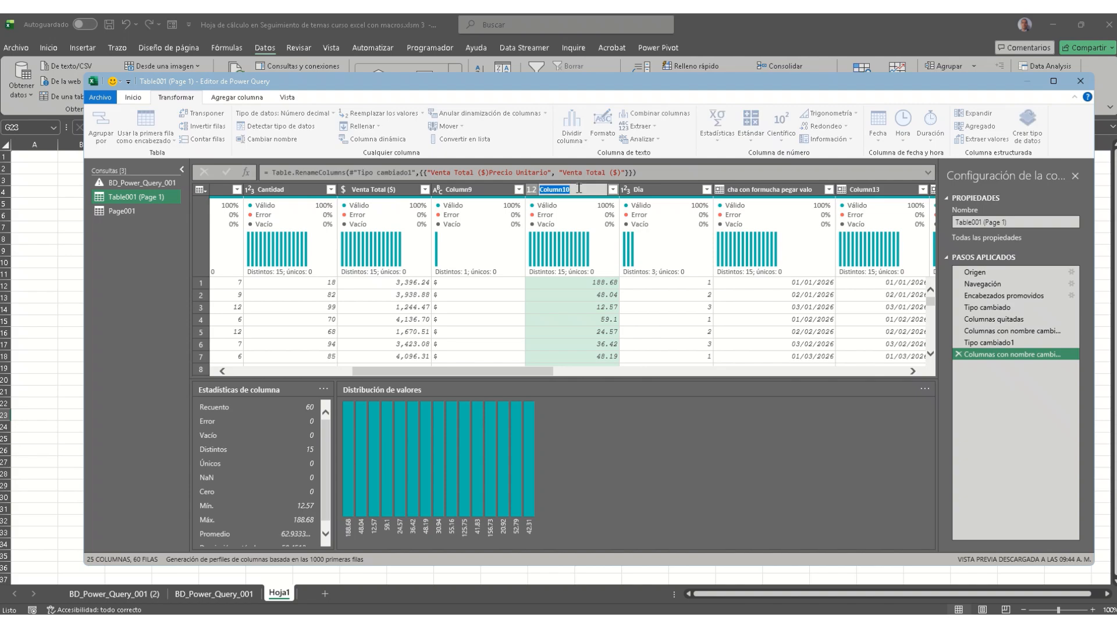
key(ctrl+v)
key(Return)
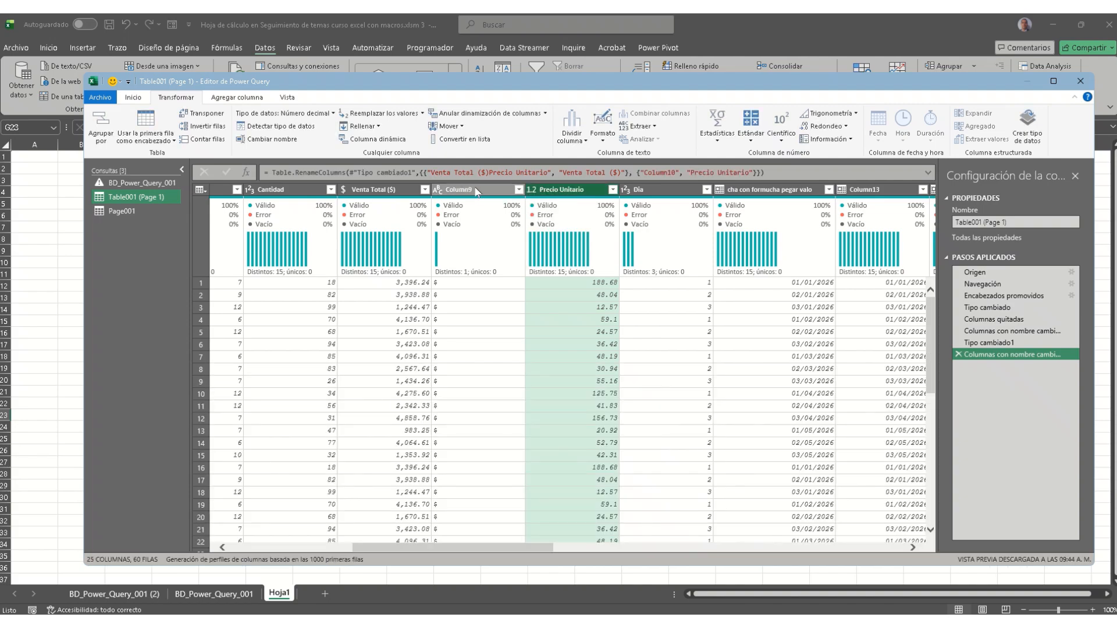
Step: Remove Column9 and make Precio Unitario a currency (Moneda) column
right_click(476, 190)
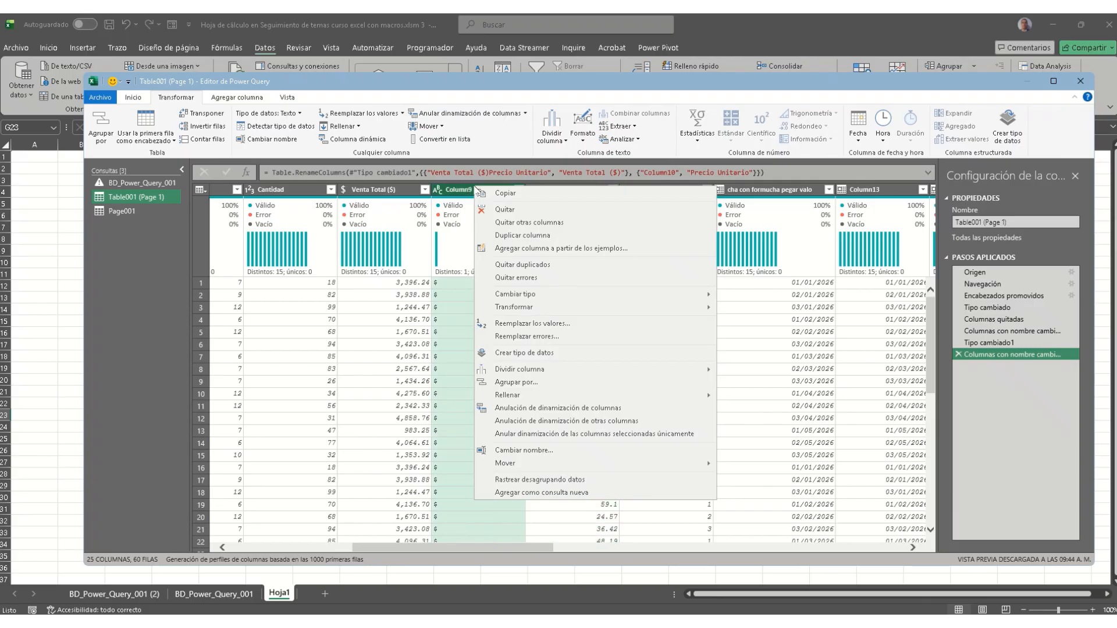
click(487, 219)
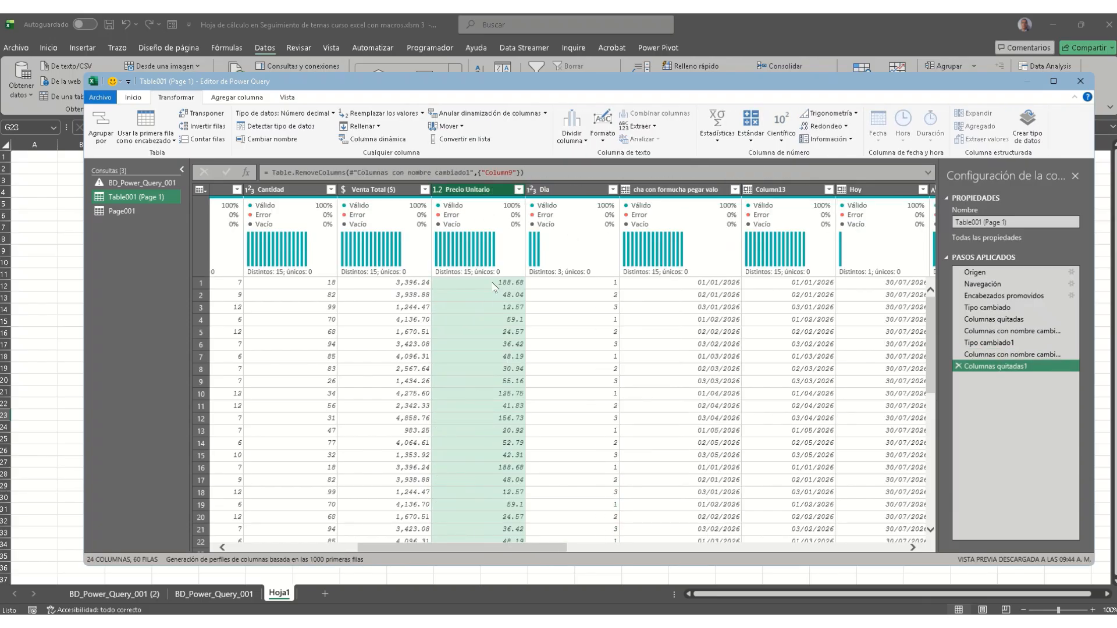
click(311, 113)
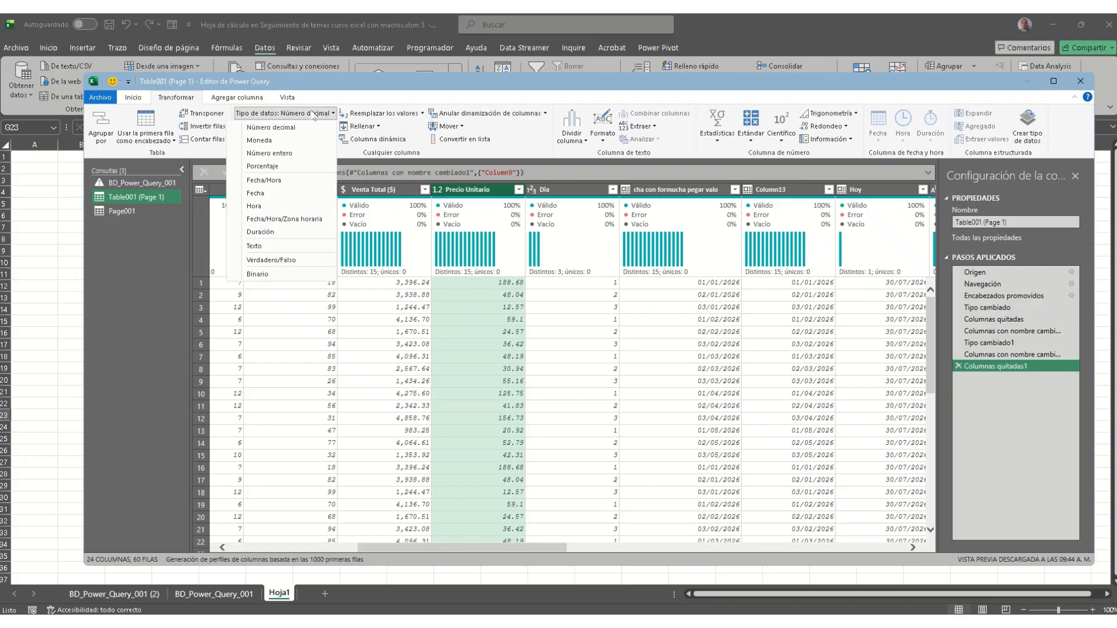
click(303, 143)
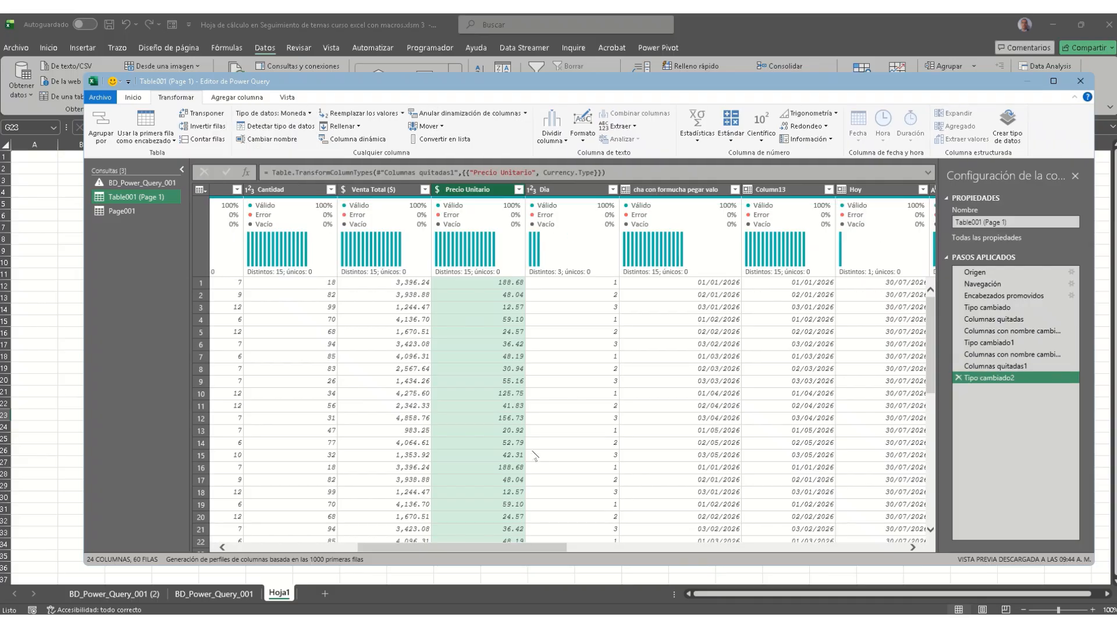
drag(530, 550, 591, 550)
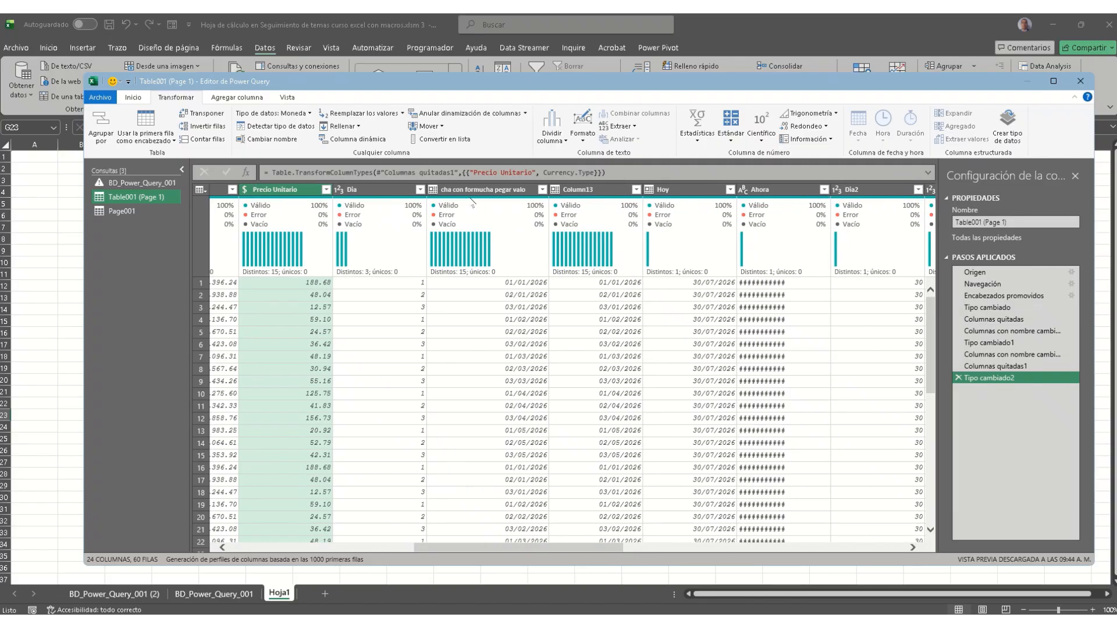
Step: Rename the pasted-value date column to Fecha and Column13 to Fecha2
double_click(463, 189)
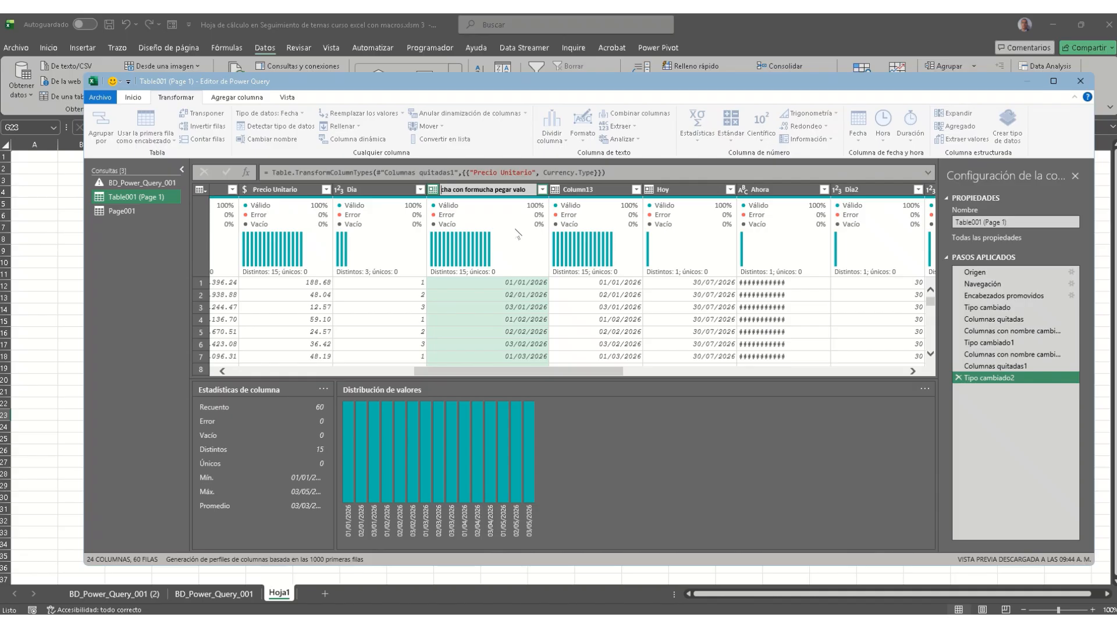
text(Fecha)
key(Delete)
key(BackSpace)
key(BackSpace)
key(BackSpace)
key(BackSpace)
key(BackSpace)
key(BackSpace)
key(BackSpace)
key(Return)
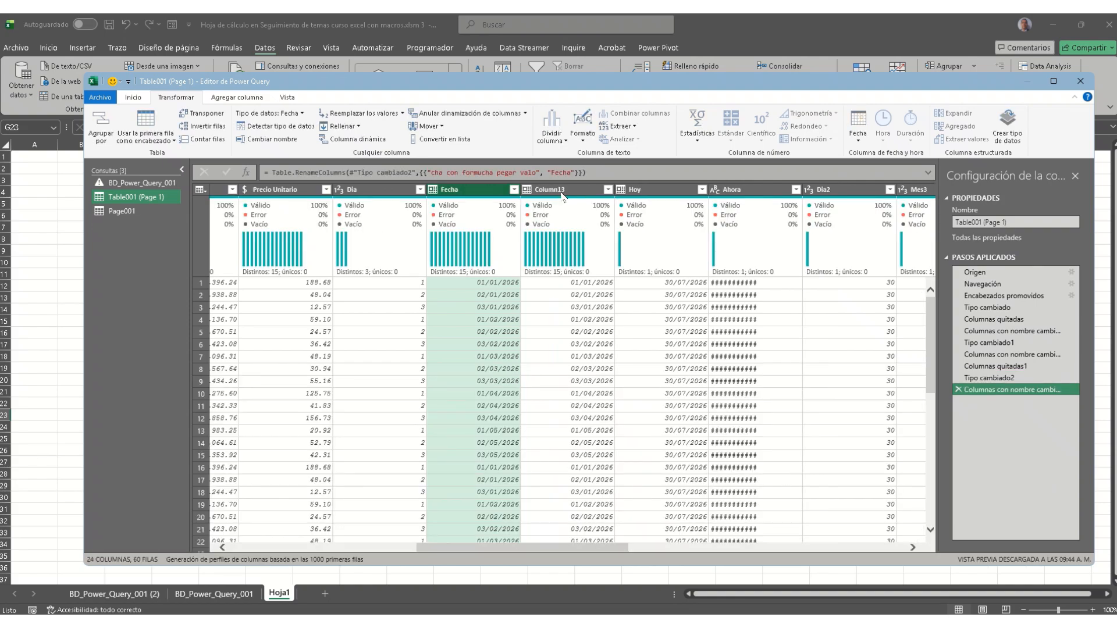
click(560, 191)
double_click(560, 190)
text(Fecha2)
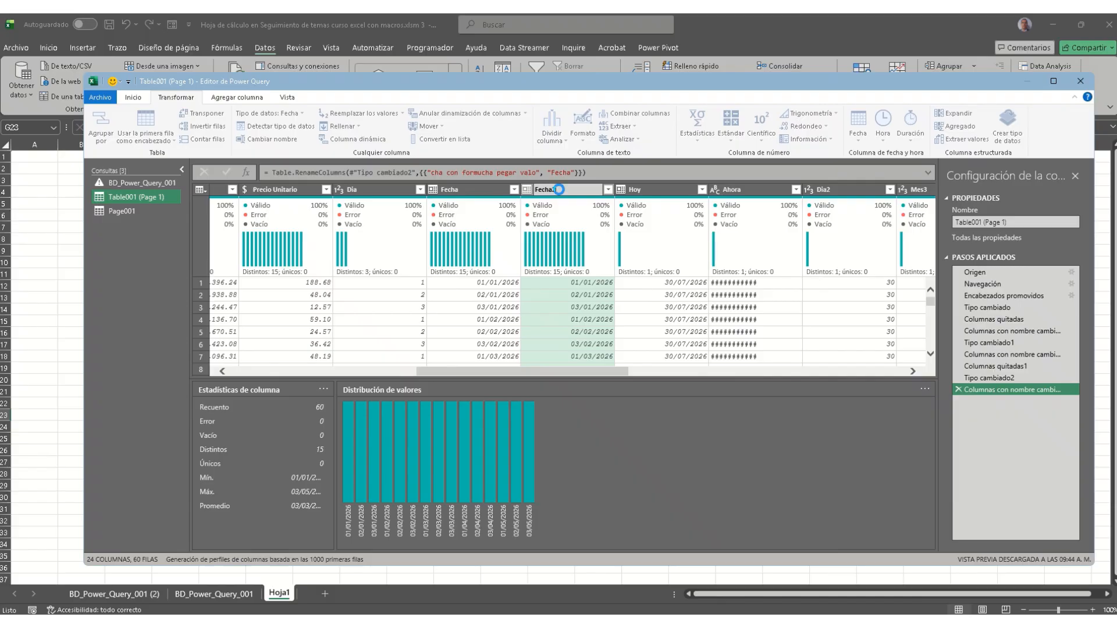
key(Return)
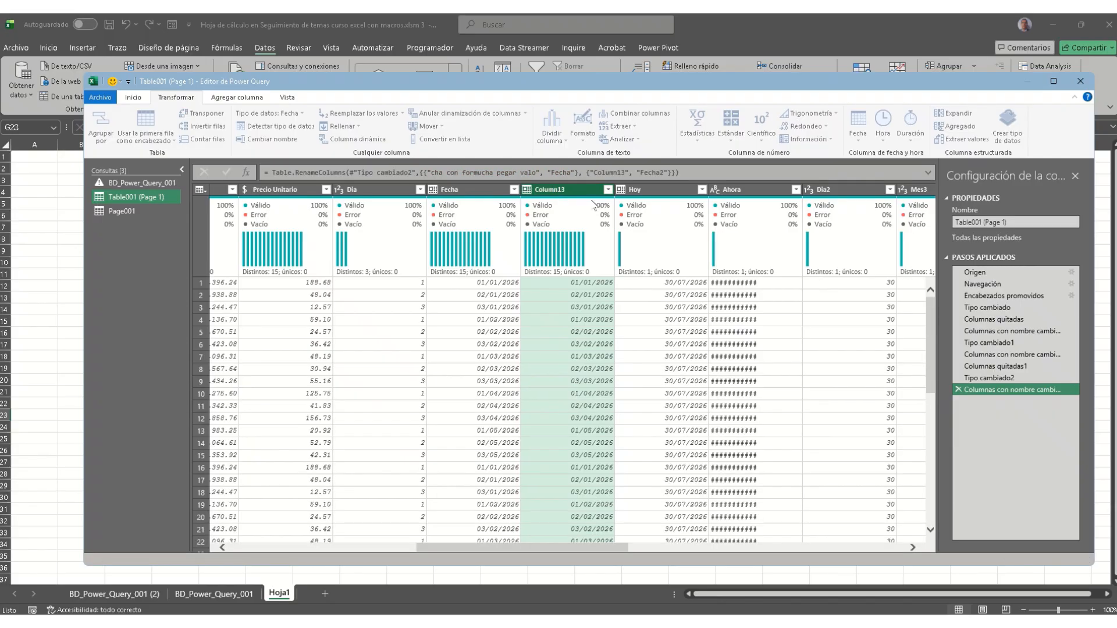
Step: Remove the Ahora column filled with #### values
click(757, 283)
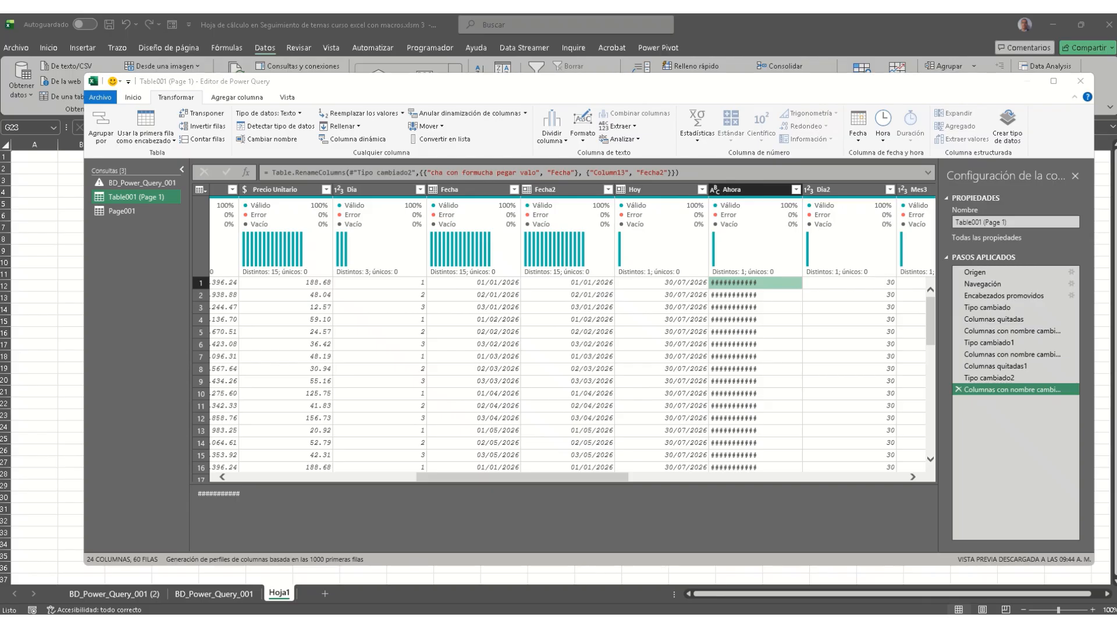
drag(598, 479, 718, 484)
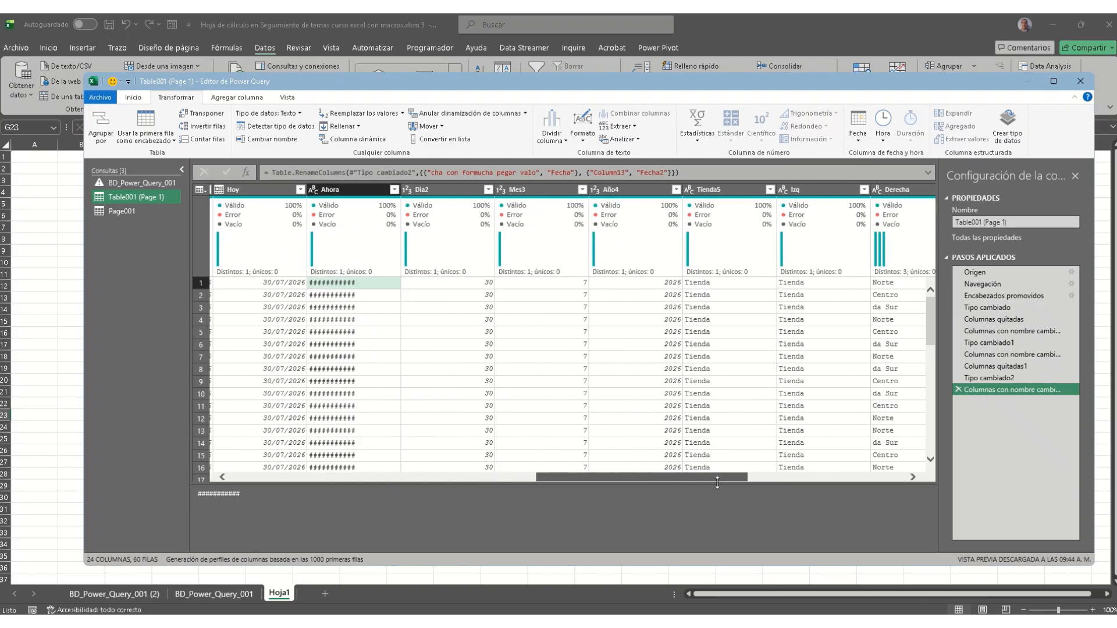
right_click(351, 191)
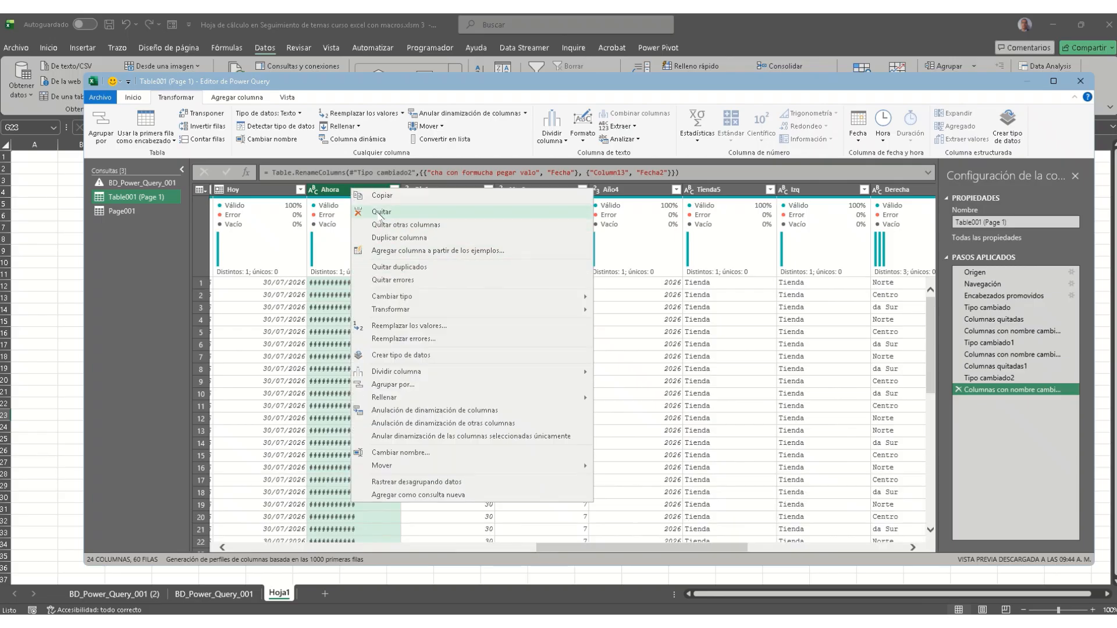
click(381, 213)
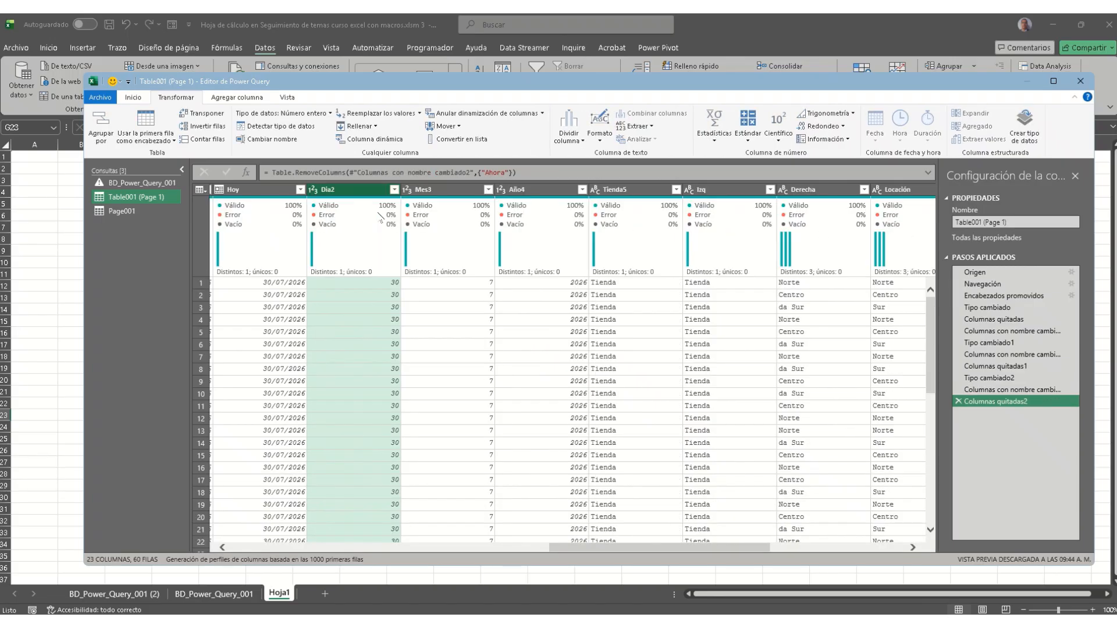
click(253, 97)
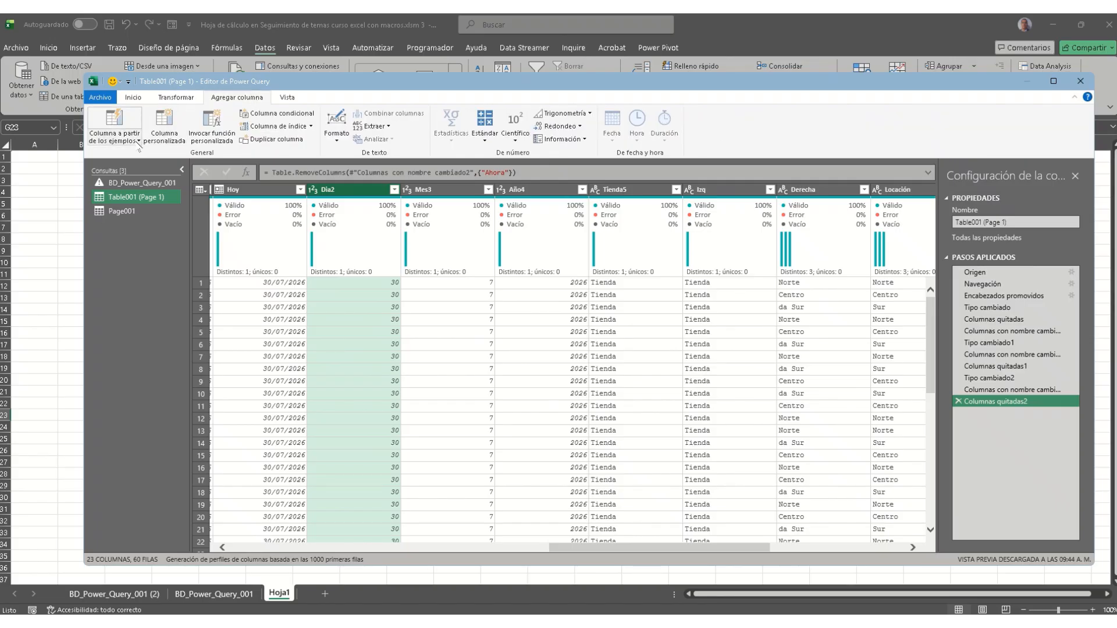
click(164, 140)
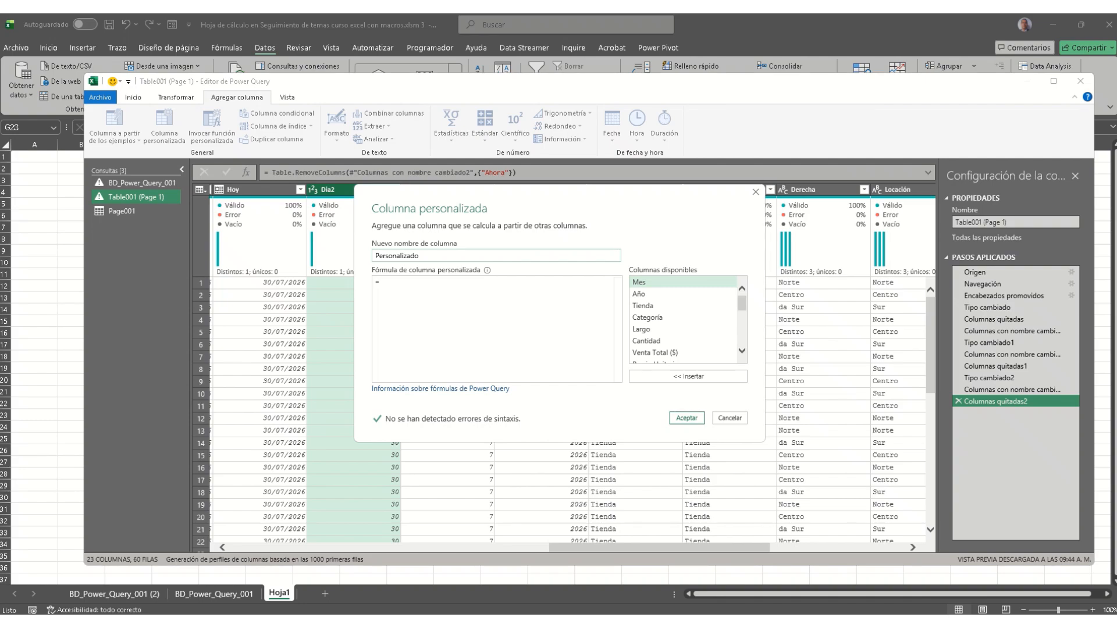
click(391, 284)
text(= DateTime.Time(DateTime.LocalNow()))
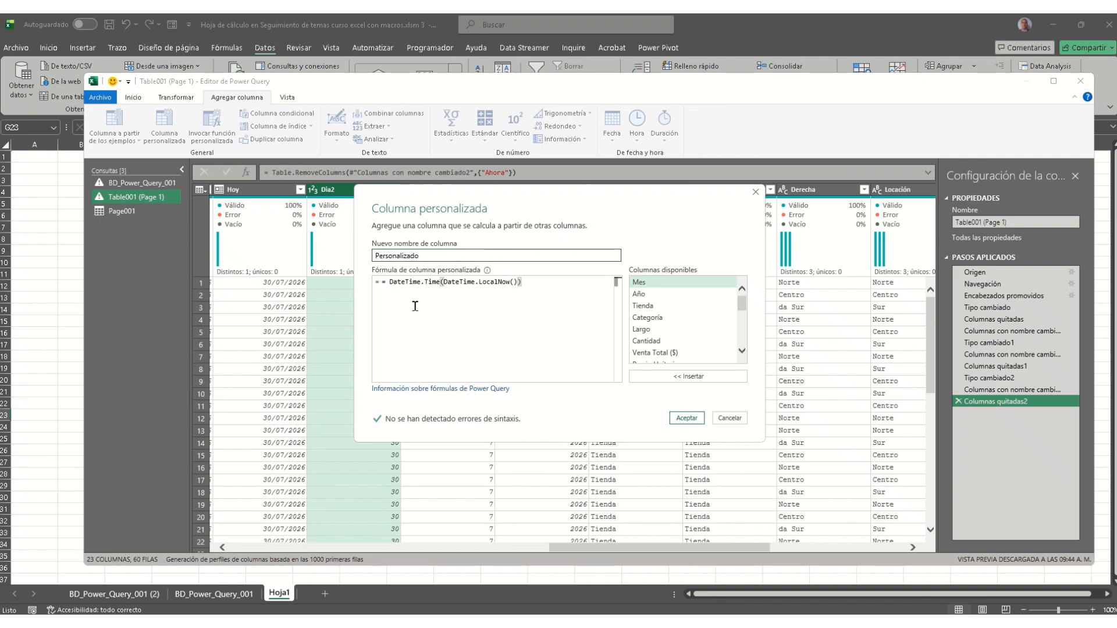
click(385, 284)
key(BackSpace)
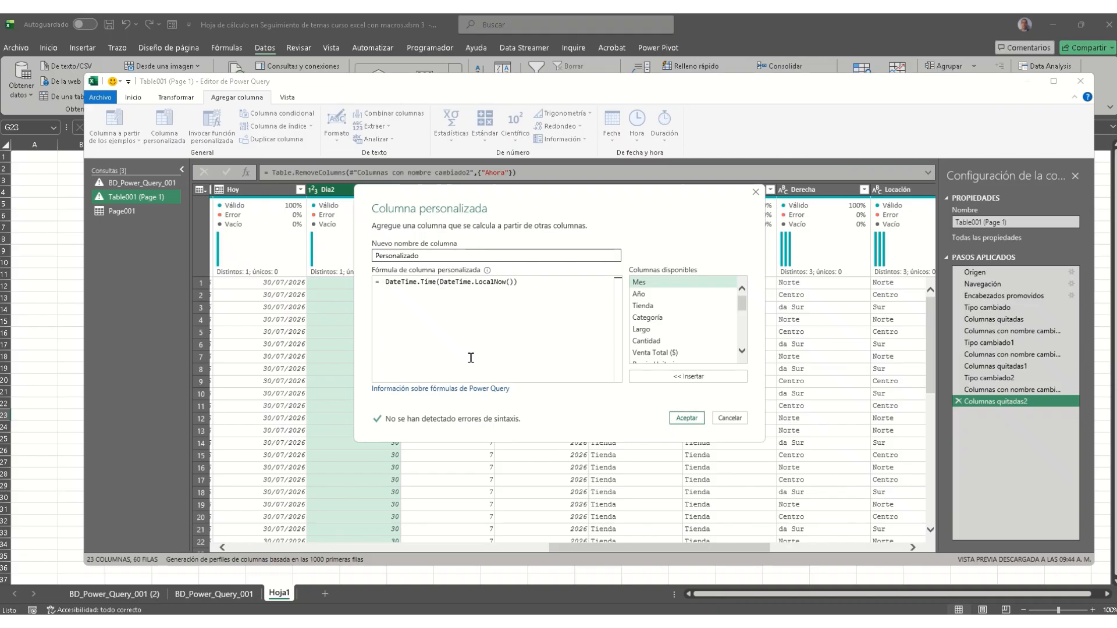
key(BackSpace)
key(Right)
key(Right)
key(Right)
key(Right)
key(Right)
key(Right)
key(Right)
key(Right)
key(Right)
key(Right)
key(Right)
key(Right)
key(Right)
key(Right)
key(Right)
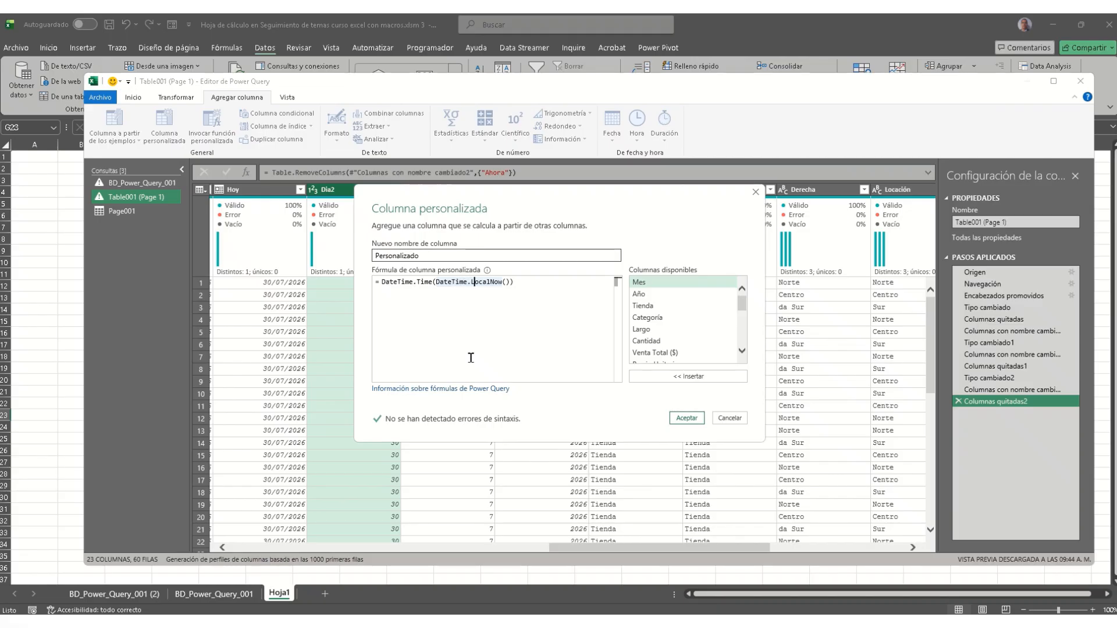
key(Right)
key(Right)
key(Right)
key(Right)
key(shift+Left)
key(shift+Left)
key(shift+Left)
key(shift+Left)
key(shift+Left)
key(shift+Left)
key(shift+Left)
key(shift+Left)
key(shift+Left)
key(shift+Left)
key(shift+Left)
key(shift+Left)
key(shift+Left)
key(shift+Left)
key(shift+Left)
key(shift+Left)
key(shift+Left)
key(shift+Left)
key(shift+Left)
key(shift+Left)
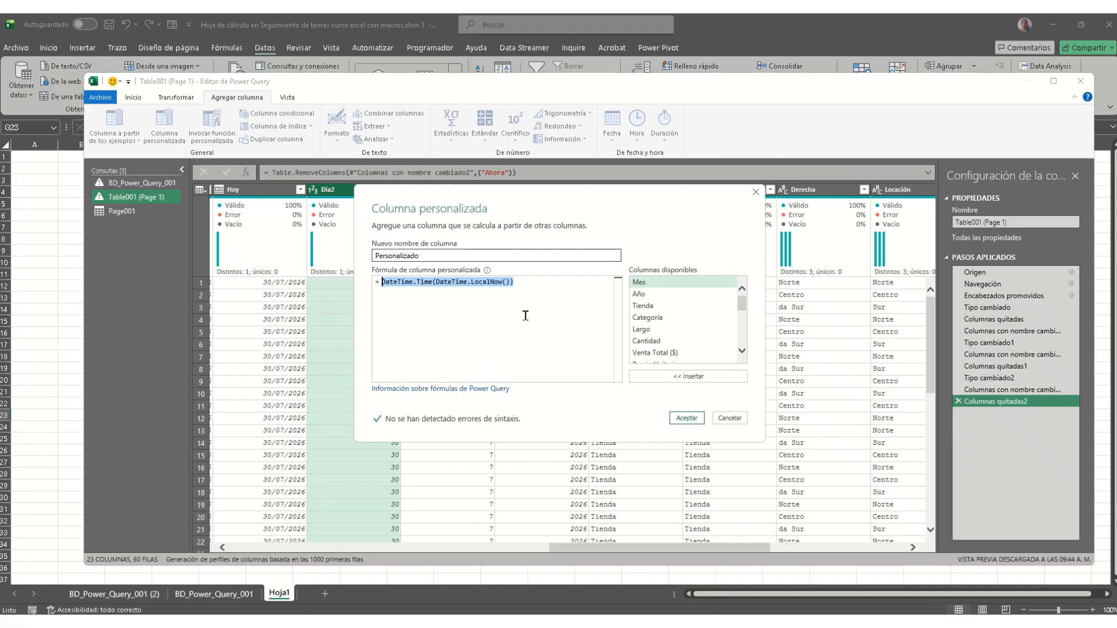
click(542, 282)
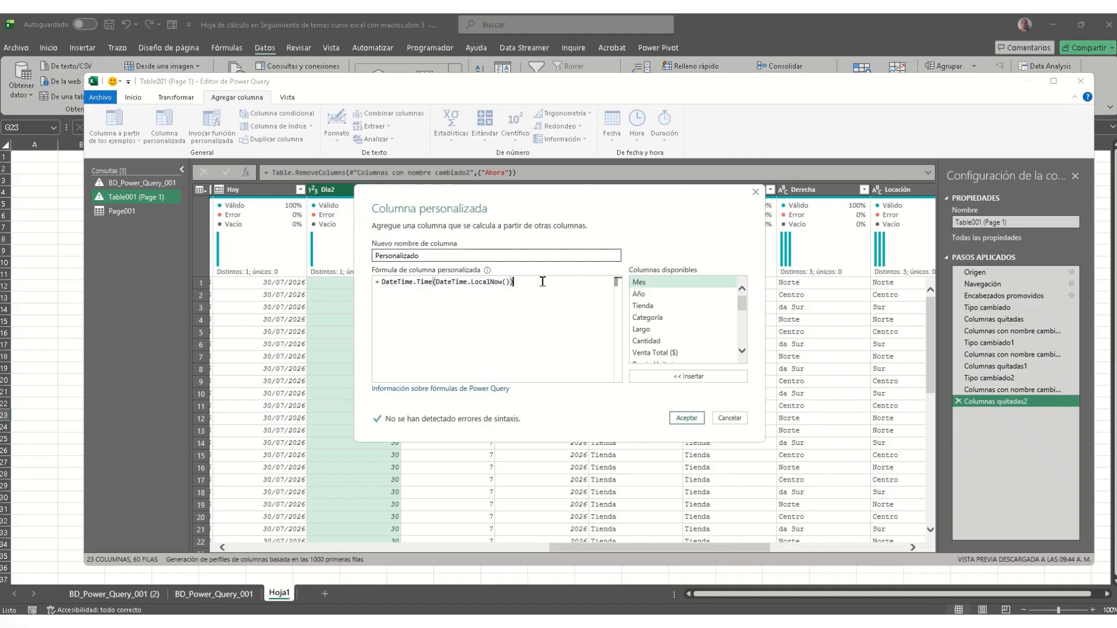
key(shift+Home)
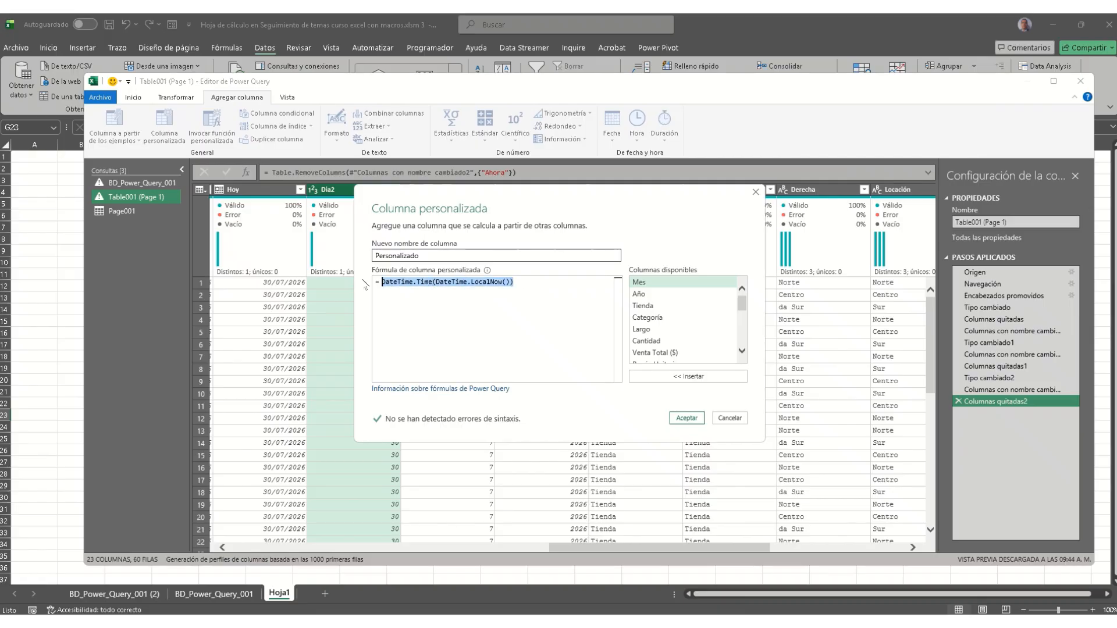
click(685, 418)
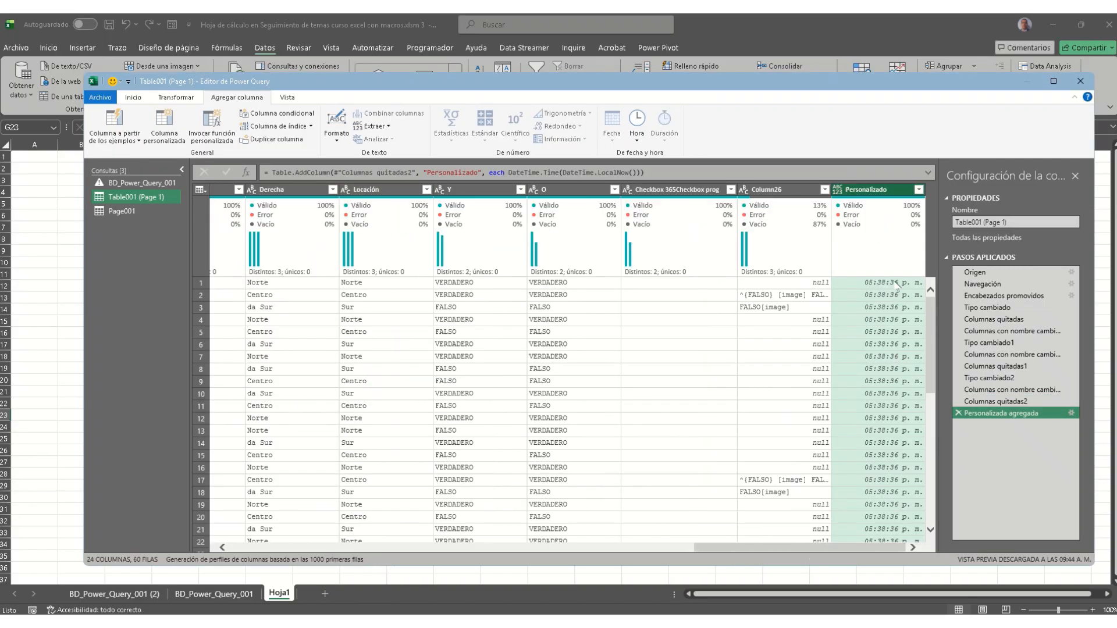
double_click(894, 190)
text(Ahora)
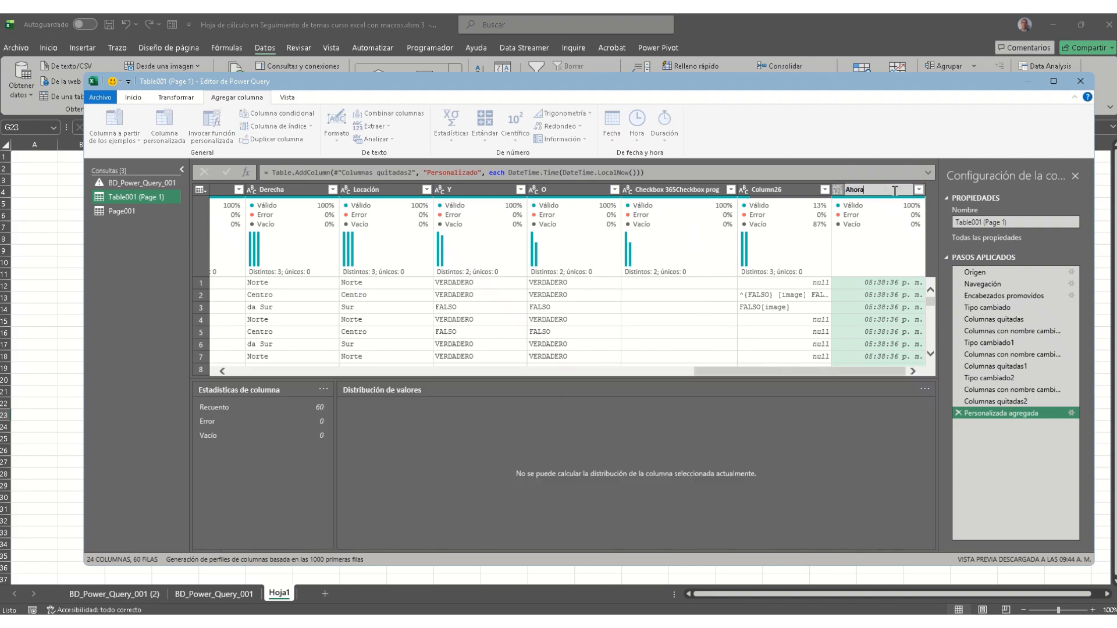
key(Return)
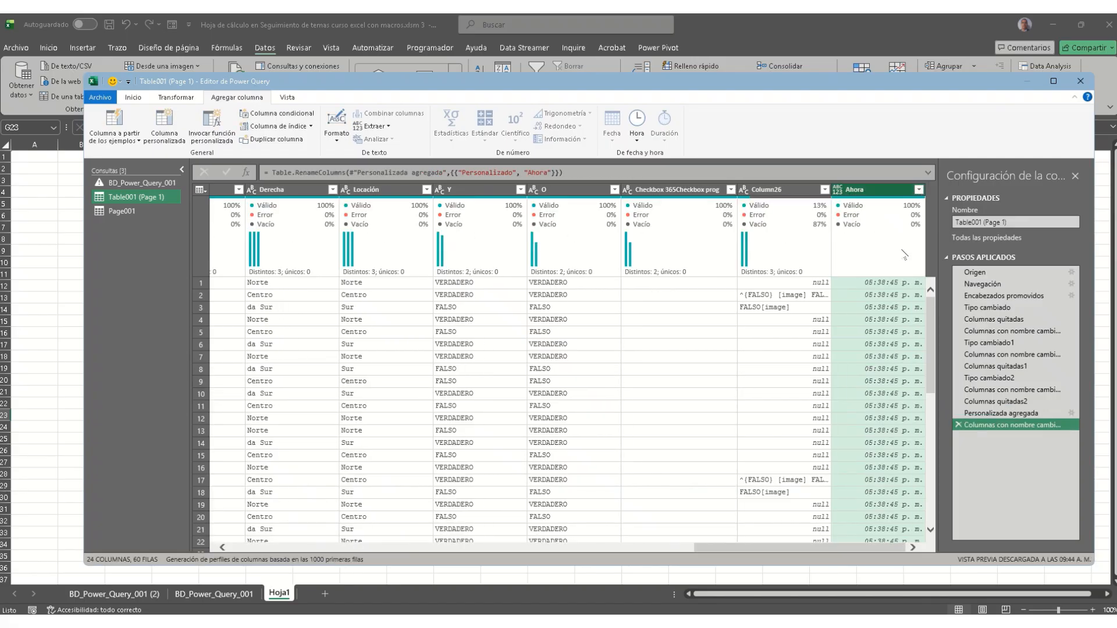
scroll(877, 416, down, 10)
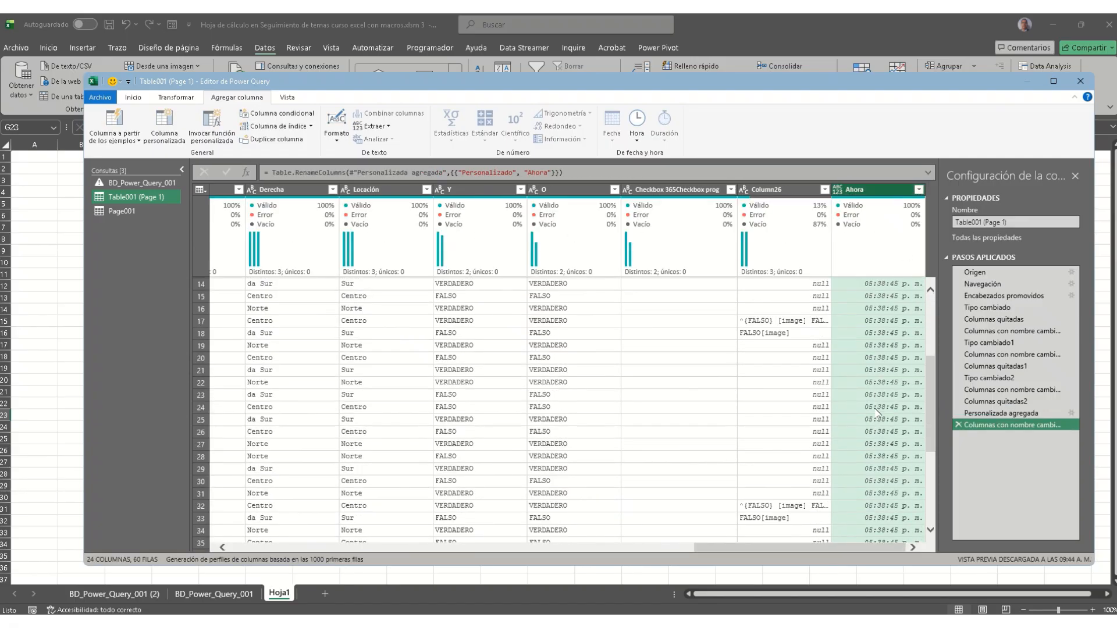
scroll(877, 417, up, 10)
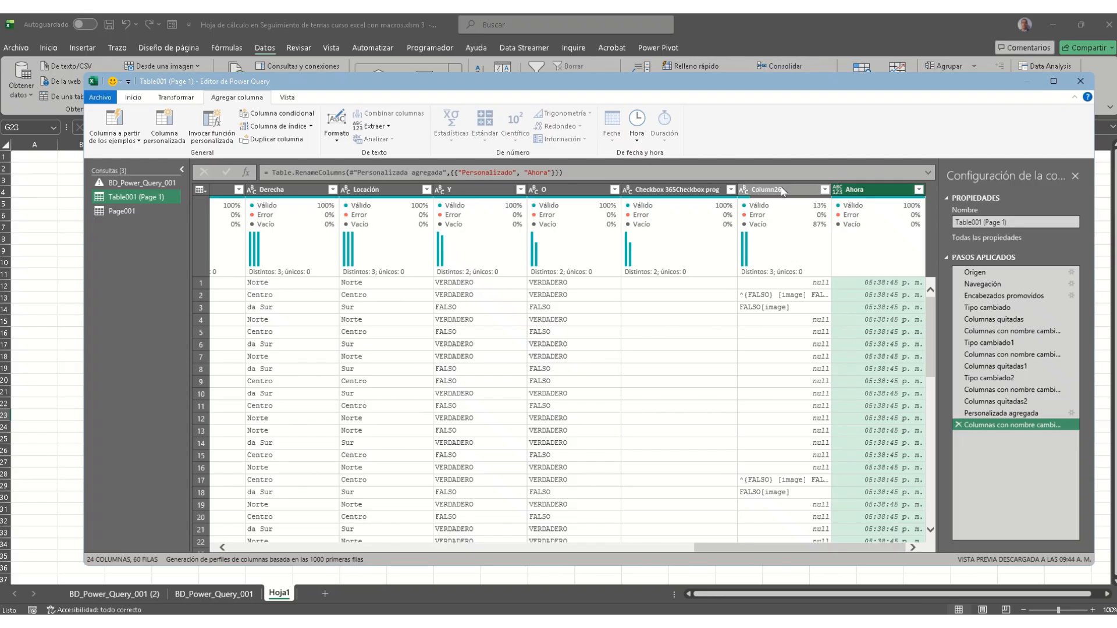
scroll(774, 399, down, 8)
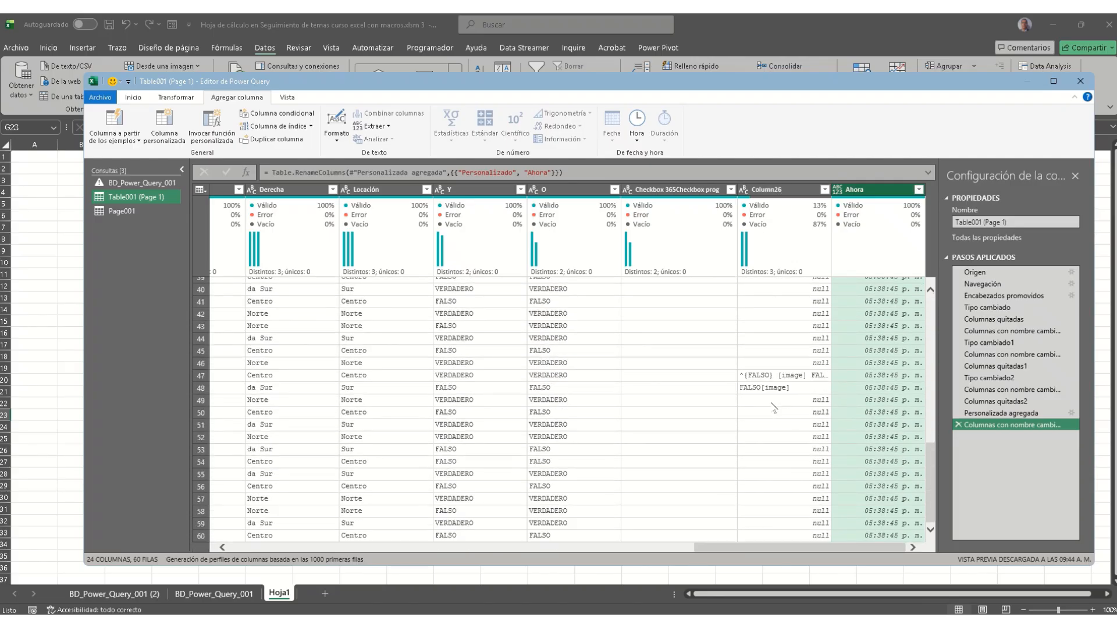
scroll(773, 410, up, 8)
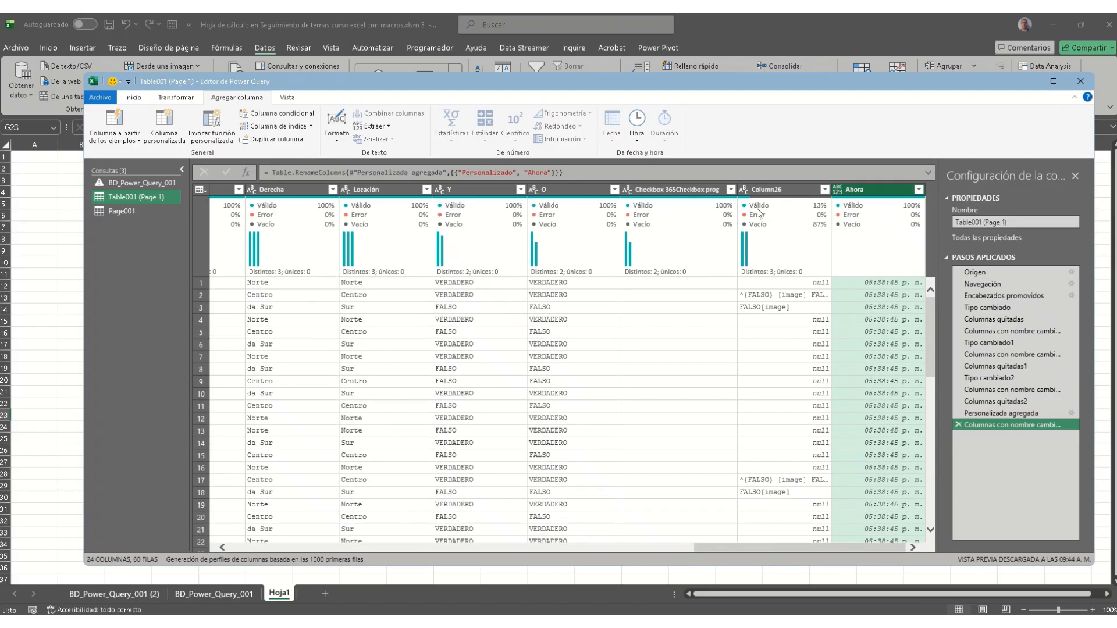
Step: Remove Column26 and the Checkbox 365Checkbox prog column from Table001
right_click(773, 192)
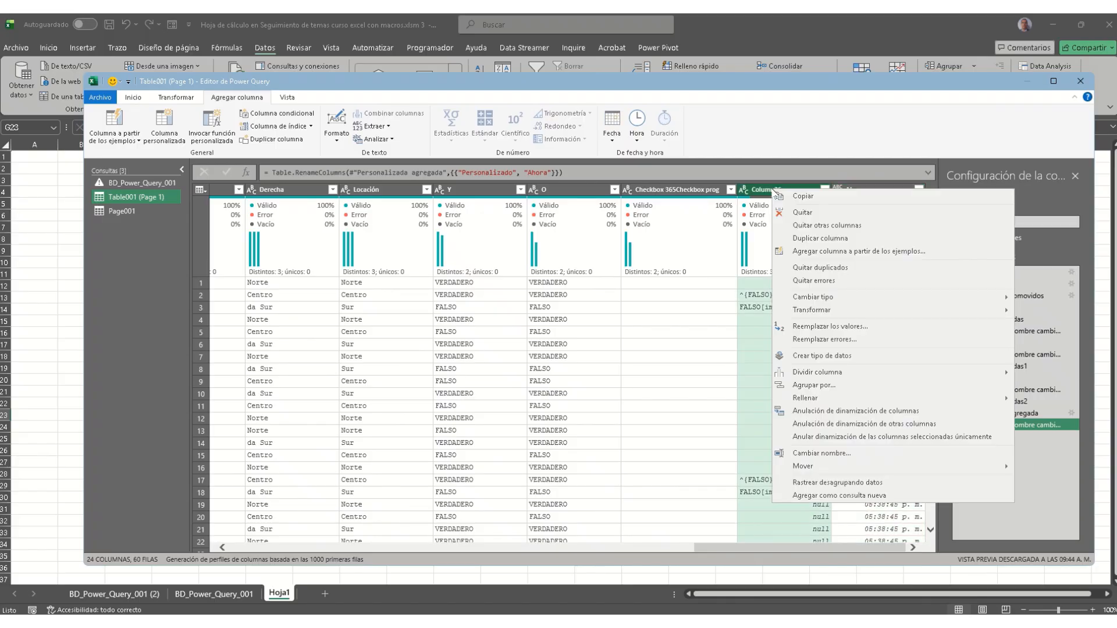
click(823, 214)
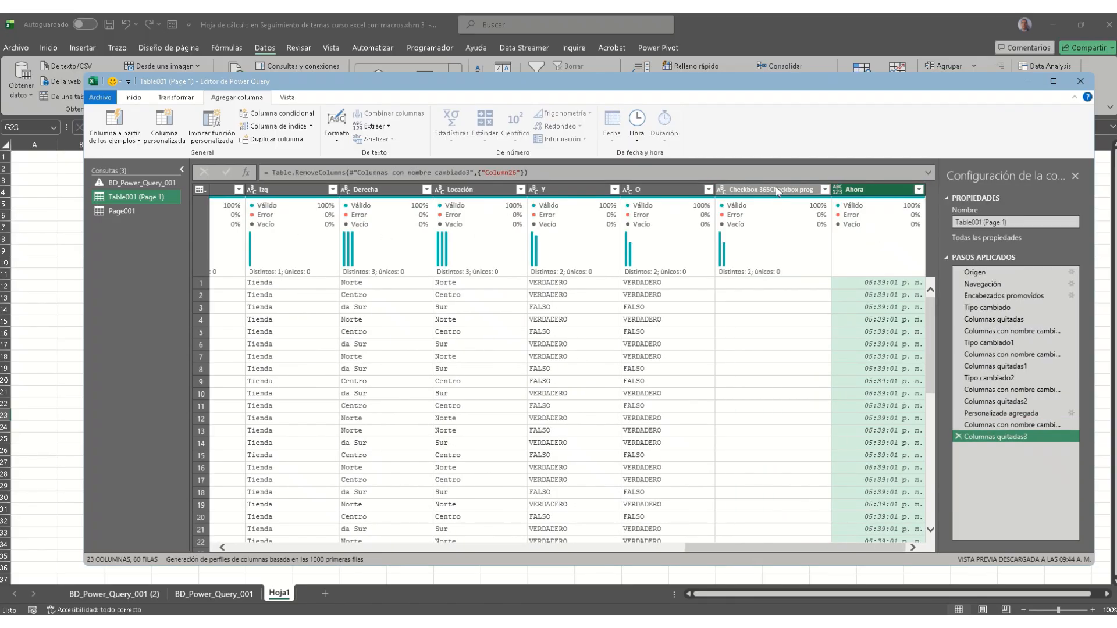
right_click(776, 190)
click(789, 214)
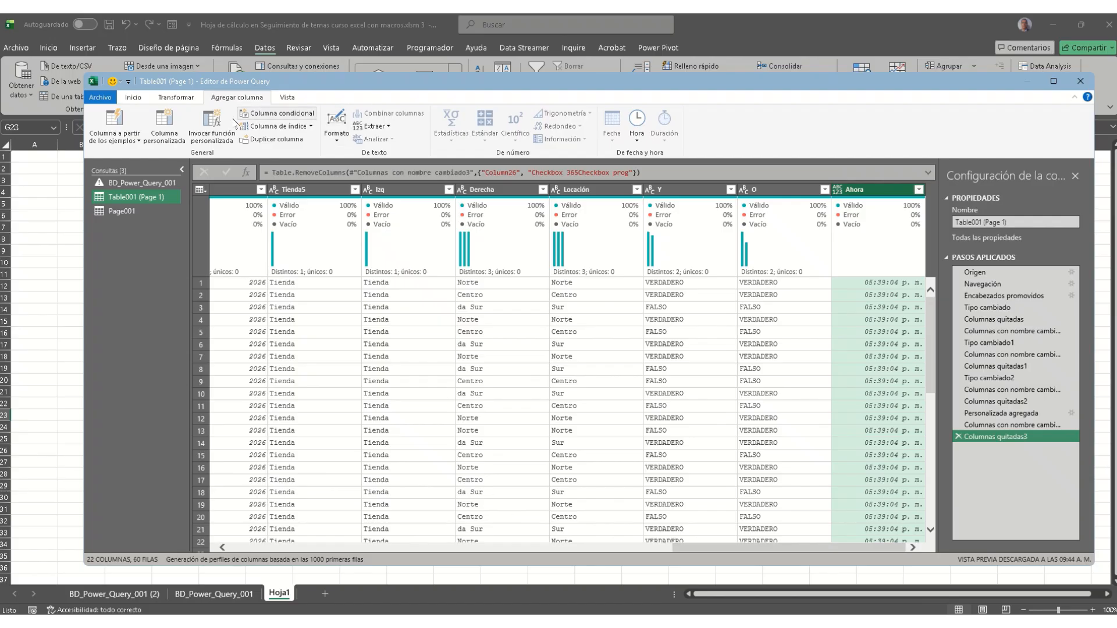
Step: Start a custom column with the pasted true/false formula, pointing its first reference at column Y
click(179, 140)
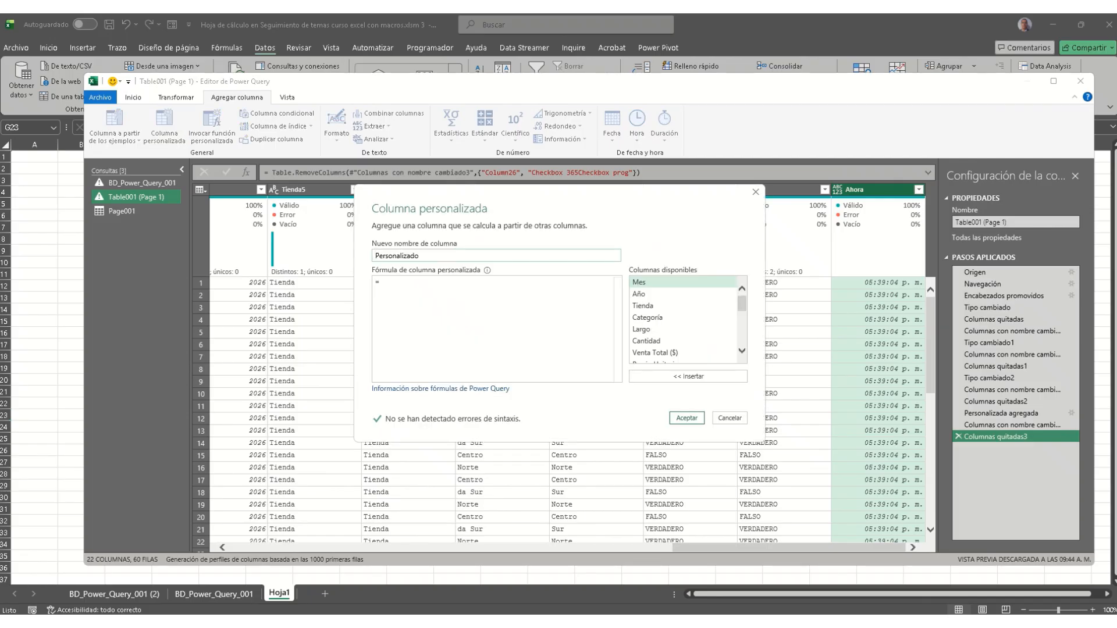
click(417, 286)
text(if [Columna1] <> null and [Columna2] <> null then true else false)
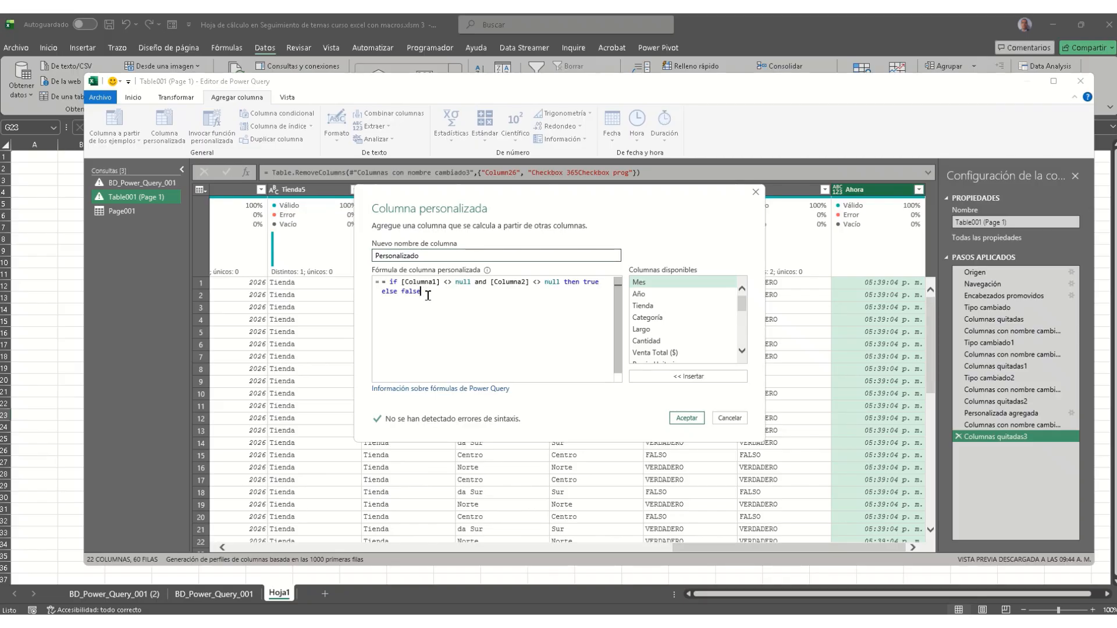
click(386, 282)
key(BackSpace)
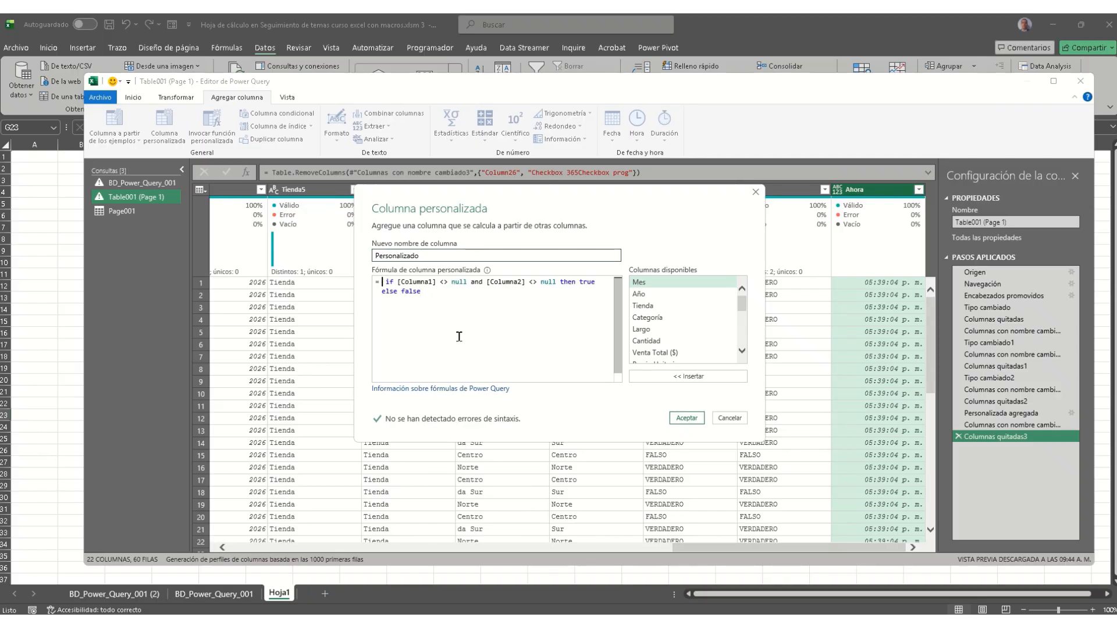
click(425, 282)
key(shift+Left)
key(shift+Left)
key(shift+Left)
key(shift+Left)
key(shift+Left)
text(Y)
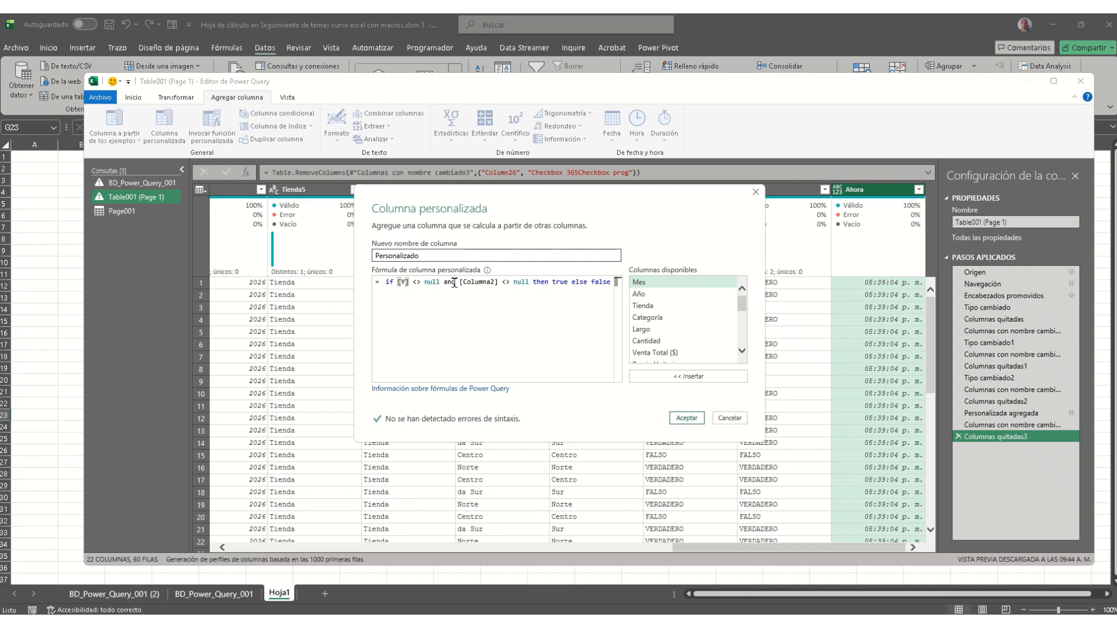
Step: Point the formula's second reference at the O column and confirm the Personalizado column
drag(463, 282, 525, 305)
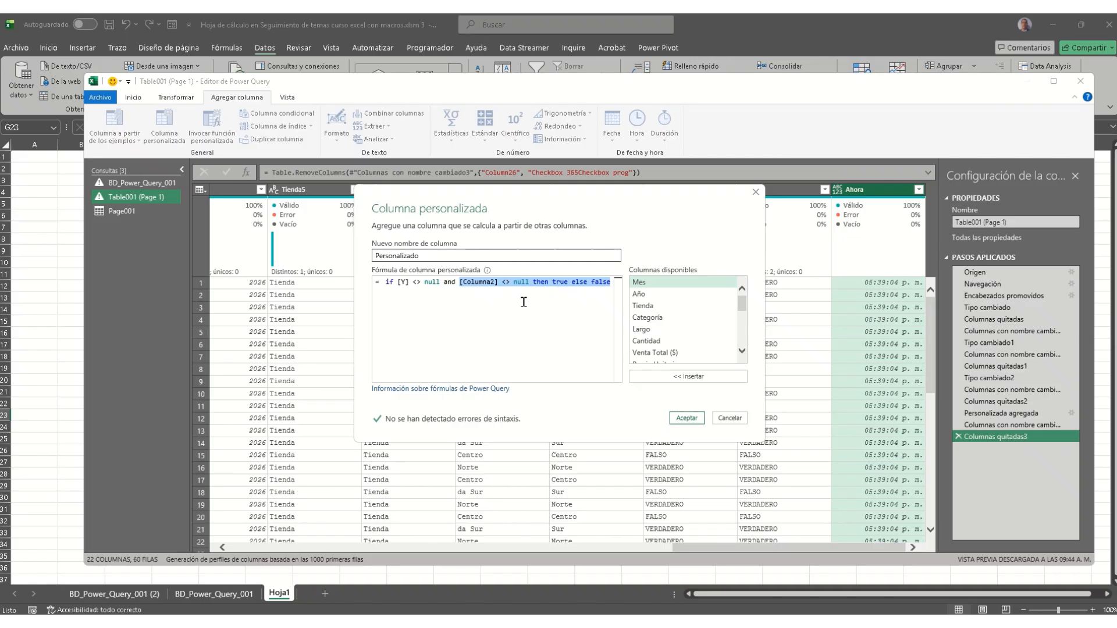
key(Left)
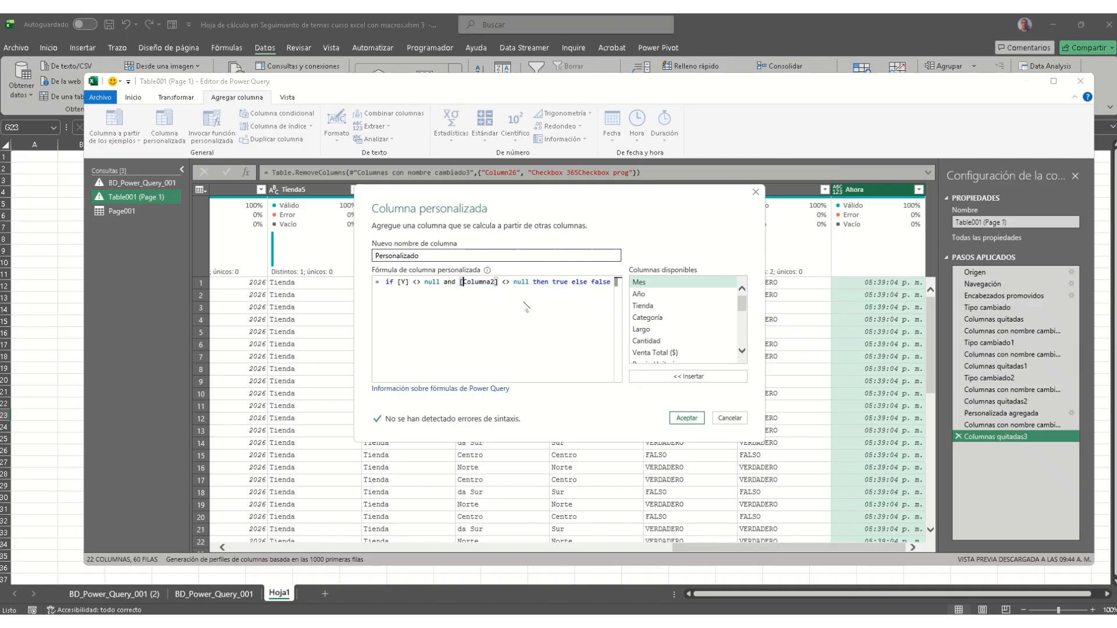
key(shift+Right)
key(shift+Right)
key(shift+Right)
key(shift+Right)
key(shift+Right)
key(shift+Right)
key(shift+Right)
text(C)
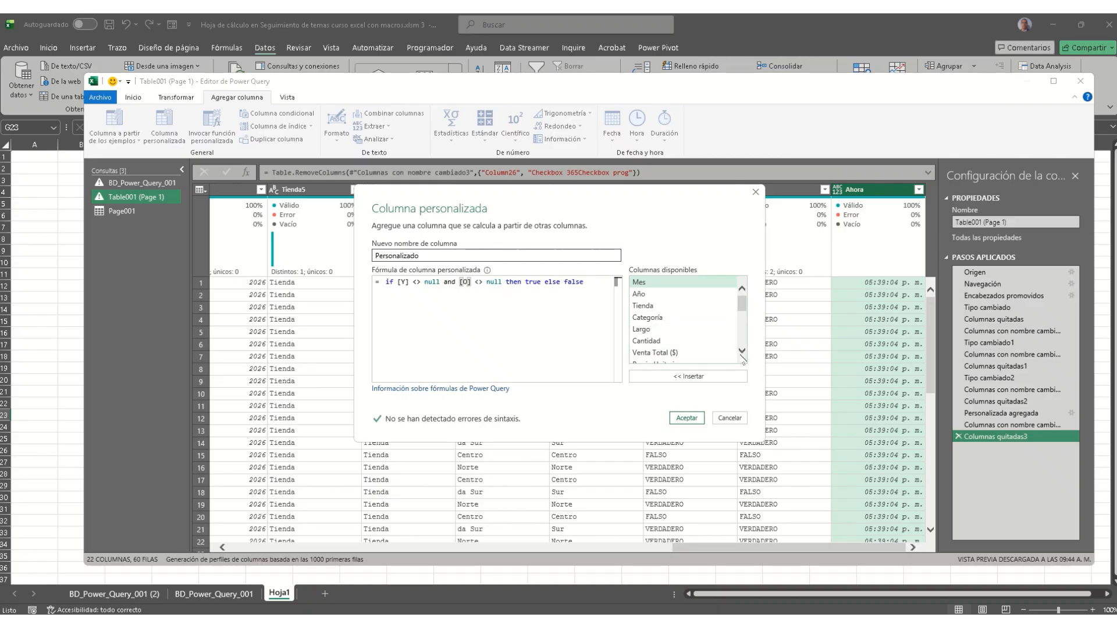
scroll(743, 353, down, 4)
scroll(743, 353, down, 8)
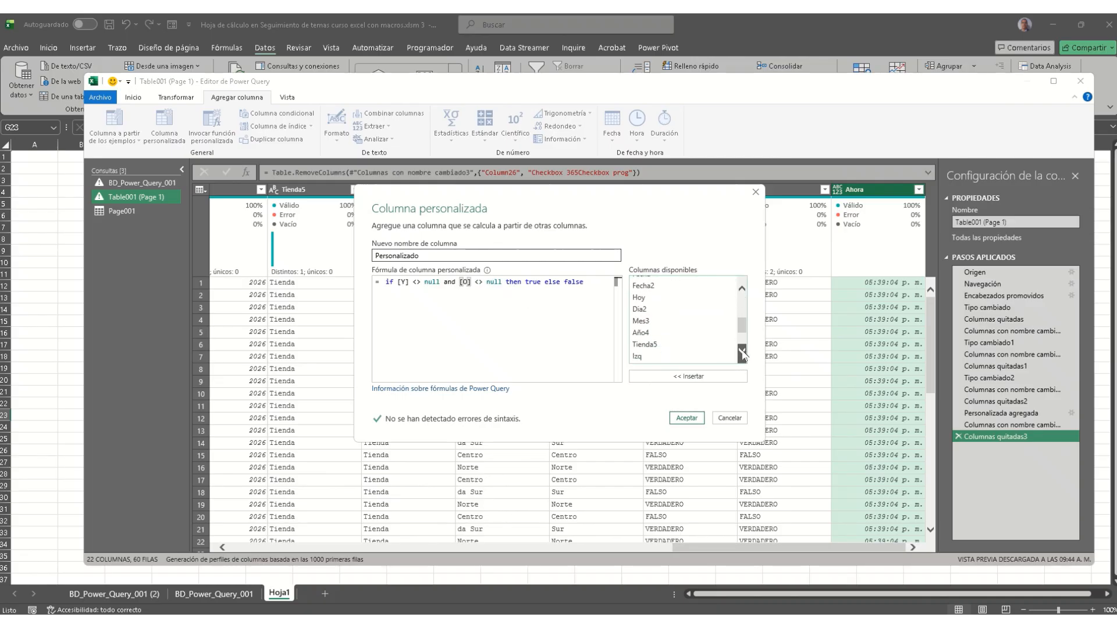
click(483, 301)
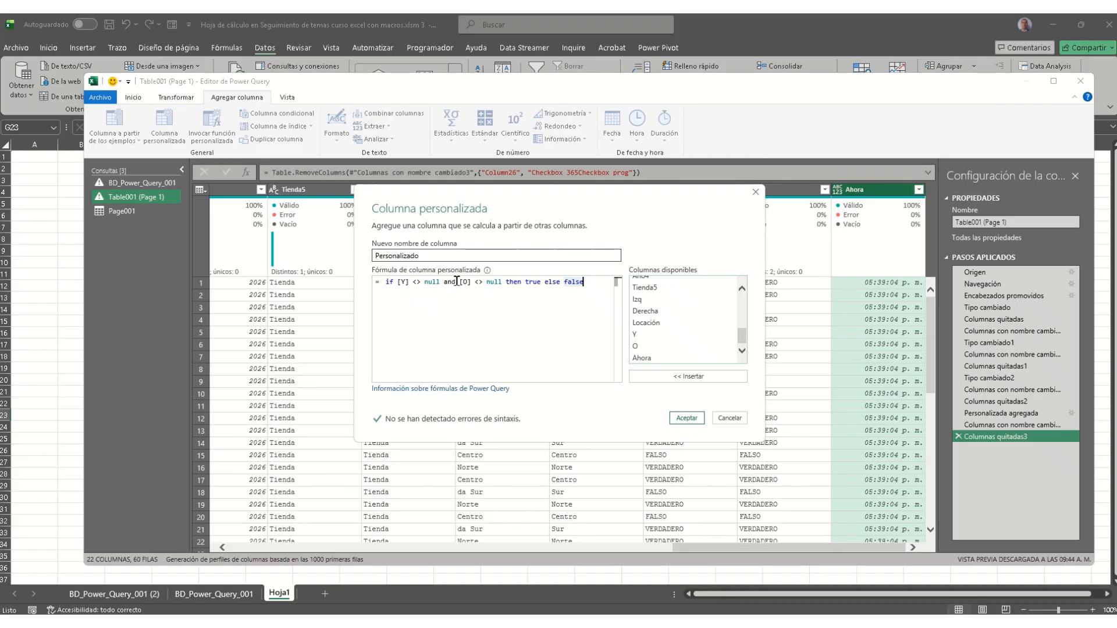
click(686, 418)
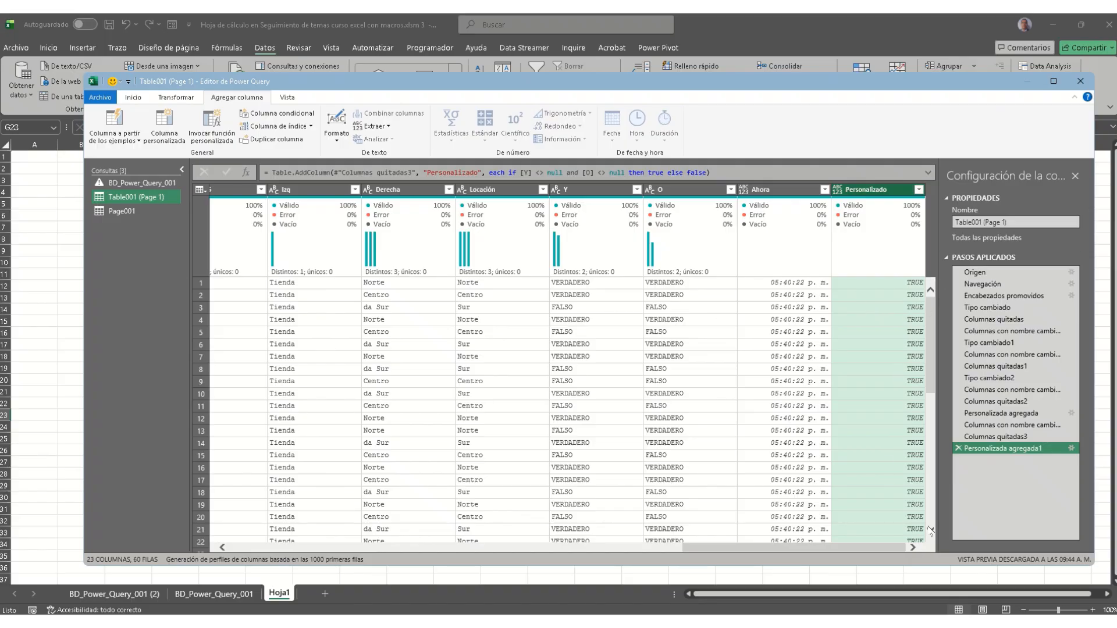
scroll(935, 512, down, 13)
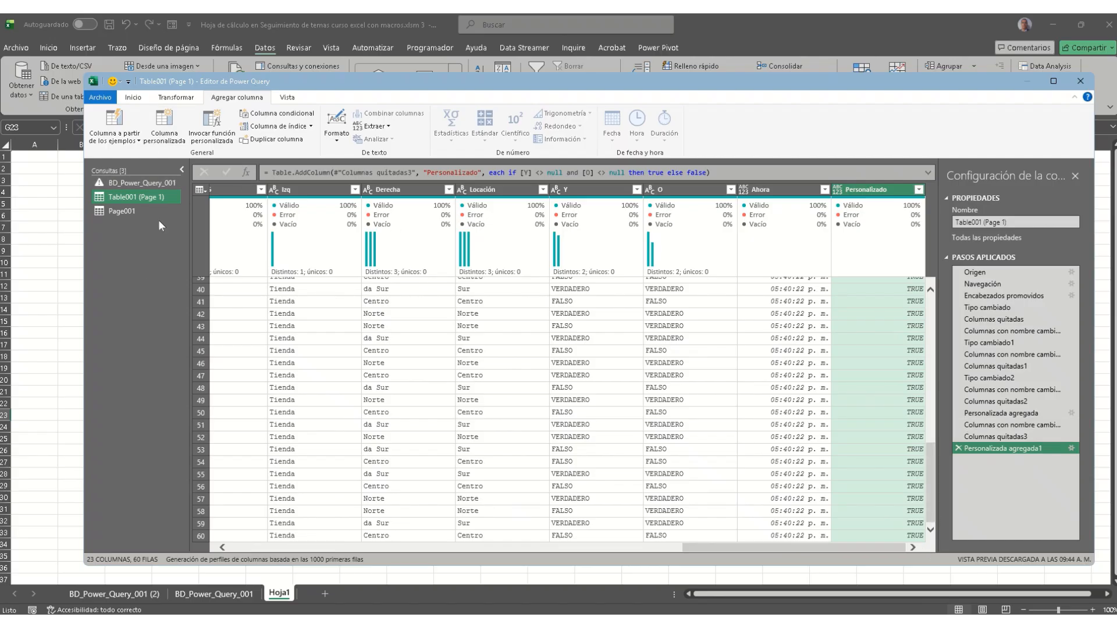
click(100, 97)
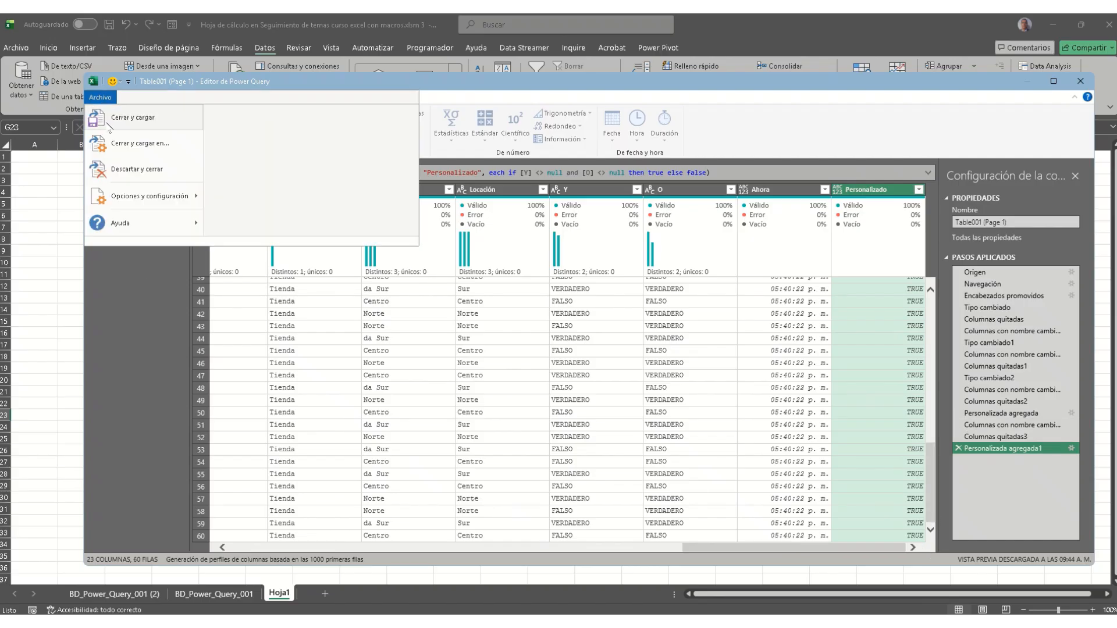
Step: Close and load the query, then go to the Table001 (Page 1) sheet
click(109, 126)
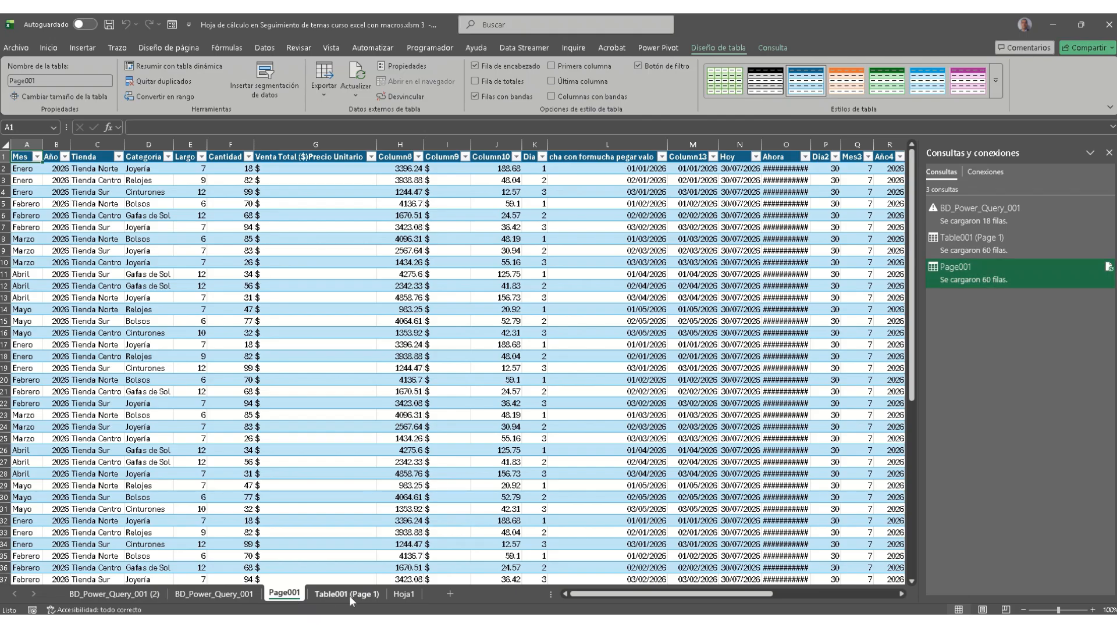
click(350, 595)
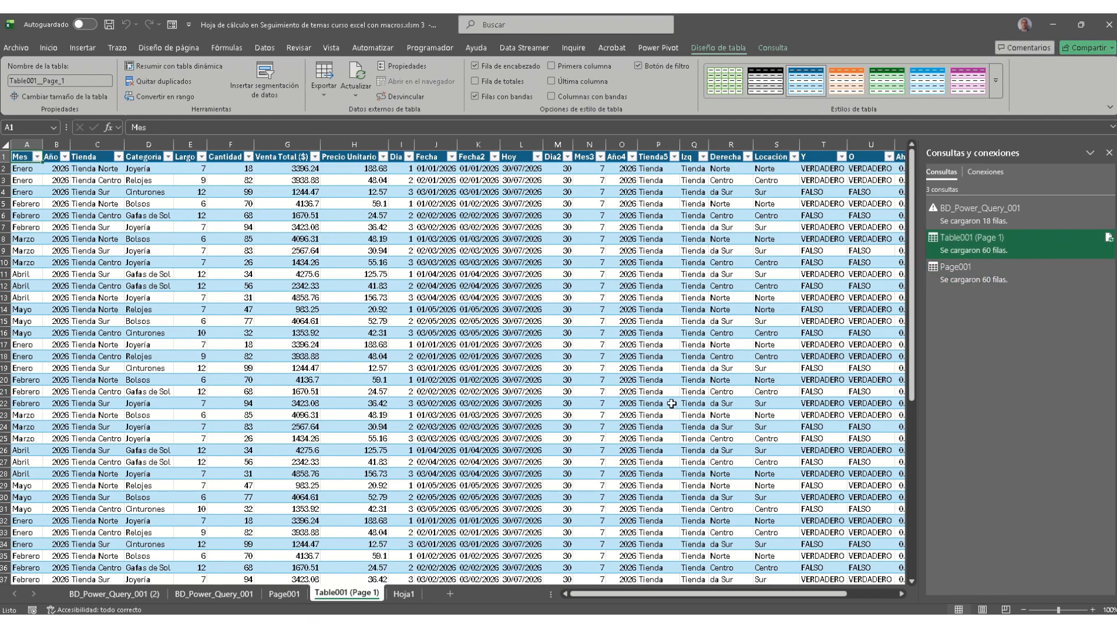
click(765, 239)
key(Right)
key(Right)
key(Right)
key(Right)
key(Right)
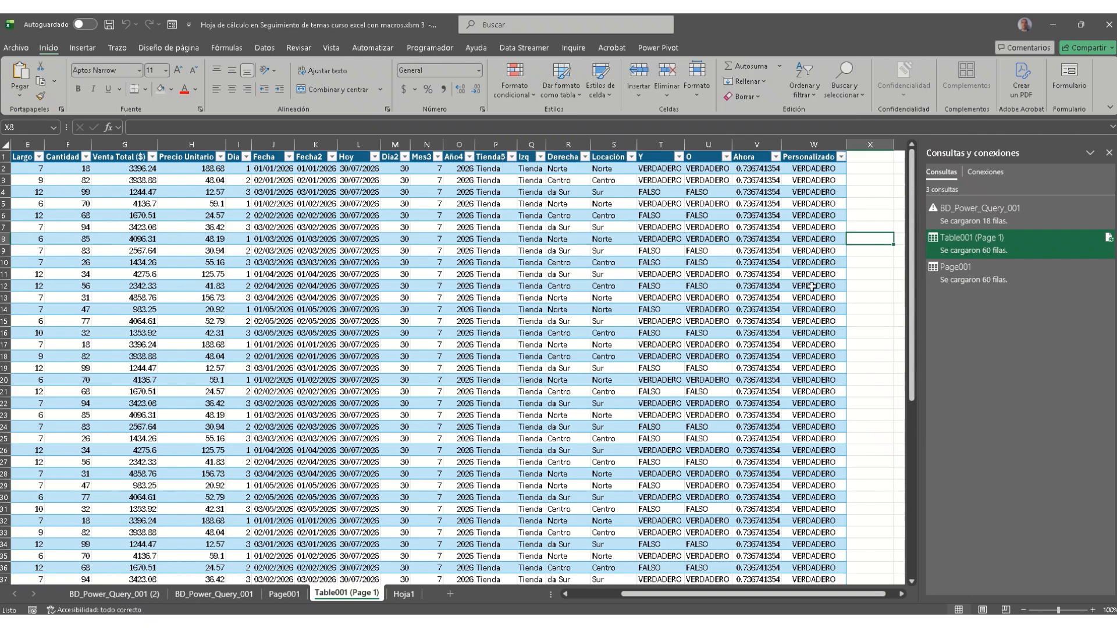
Step: Check row 4's Y and O values, then select the Personalizado values W2:W61
click(837, 169)
scroll(826, 407, down, 5)
scroll(825, 407, up, 5)
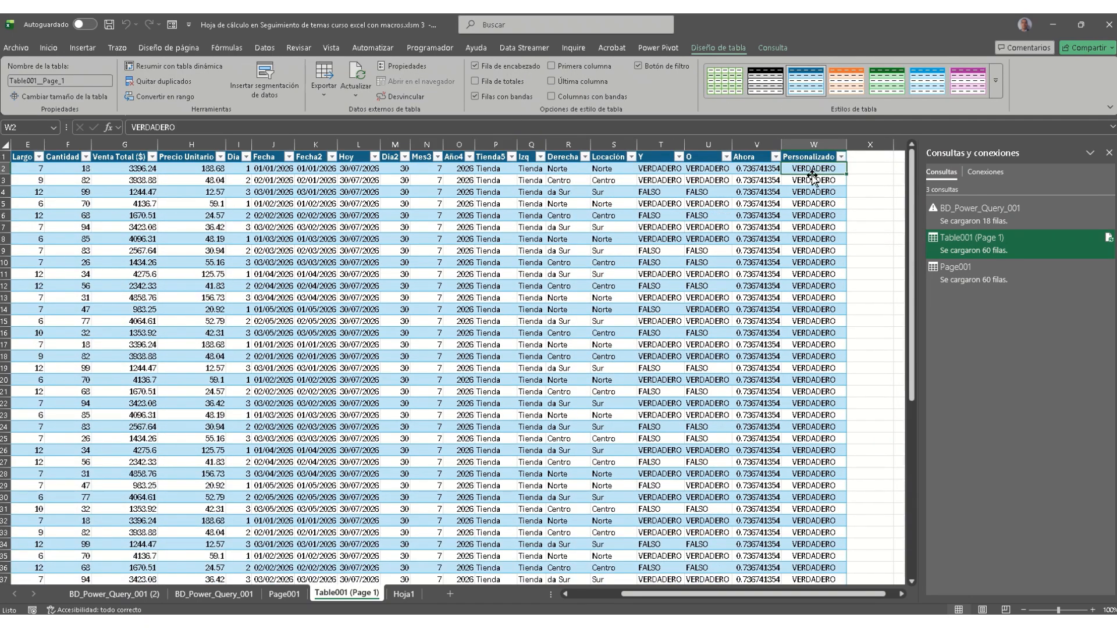
click(663, 188)
click(697, 192)
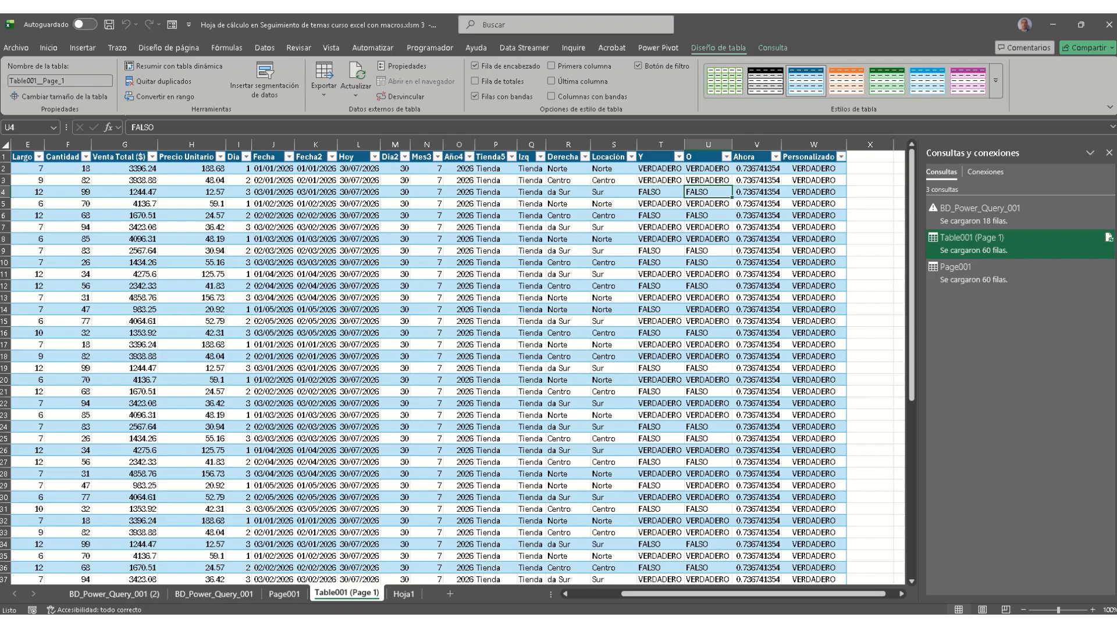
click(817, 168)
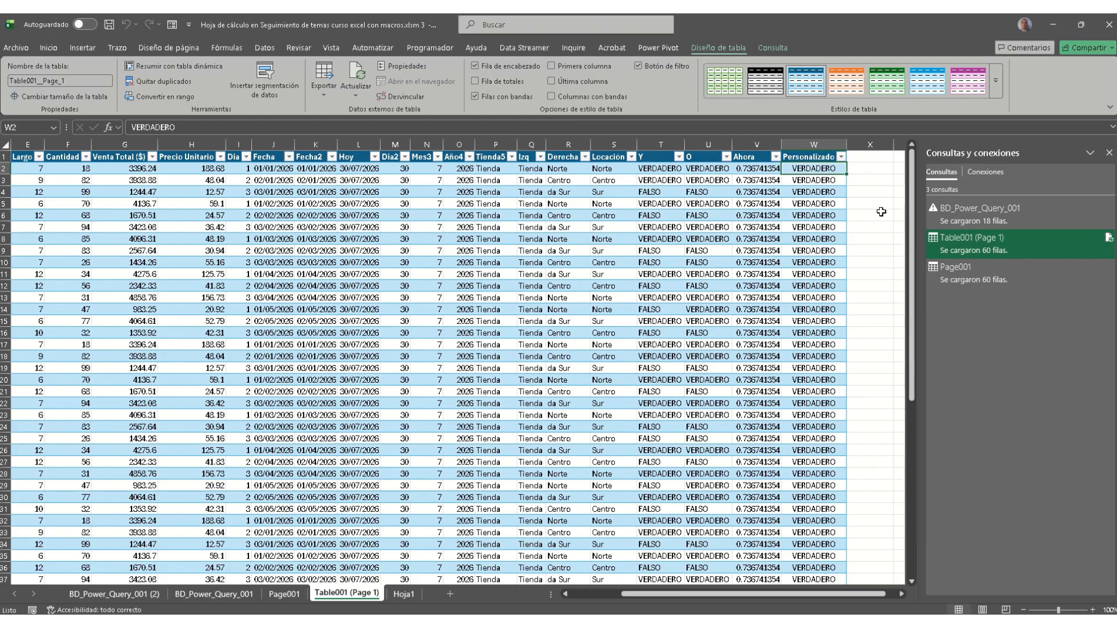
key(ctrl+shift+Down)
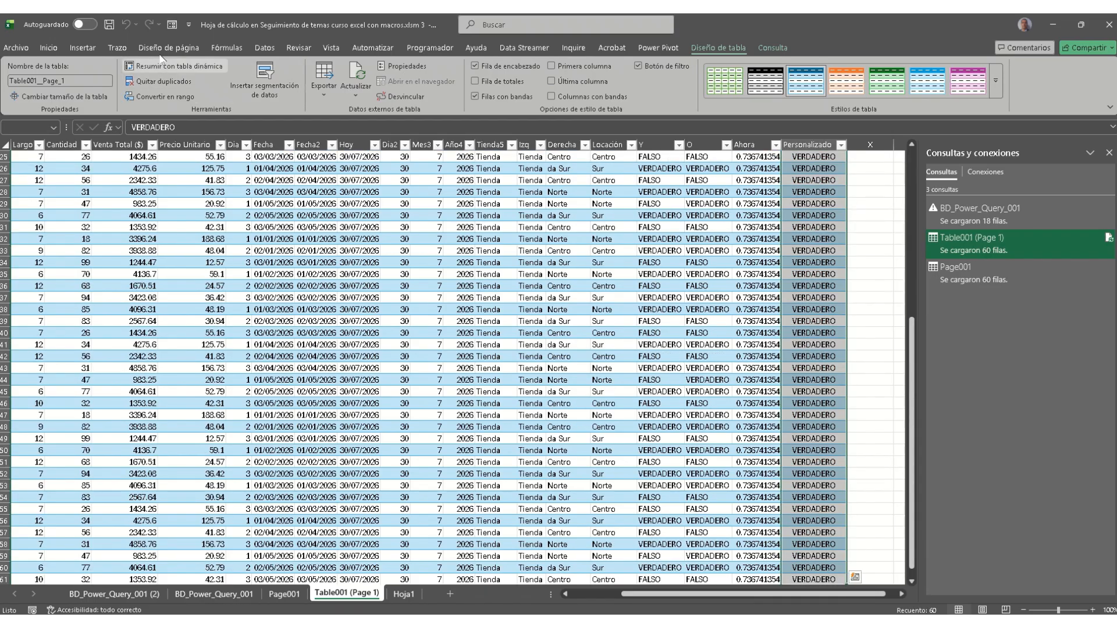
click(49, 48)
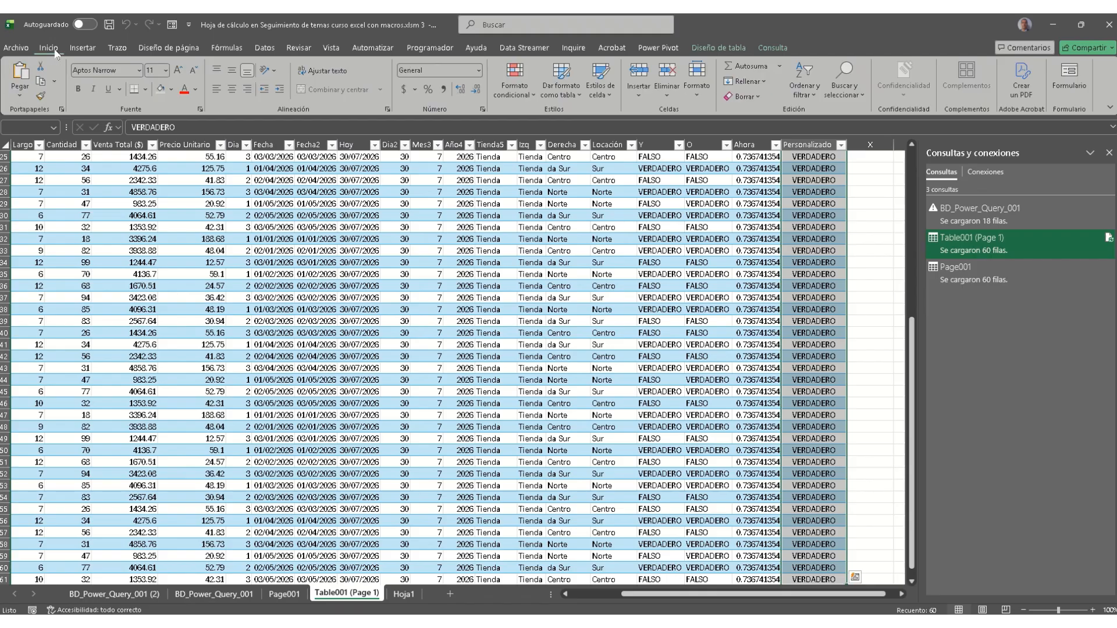
Step: Turn the selected Personalizado values into checkboxes
click(89, 51)
click(358, 77)
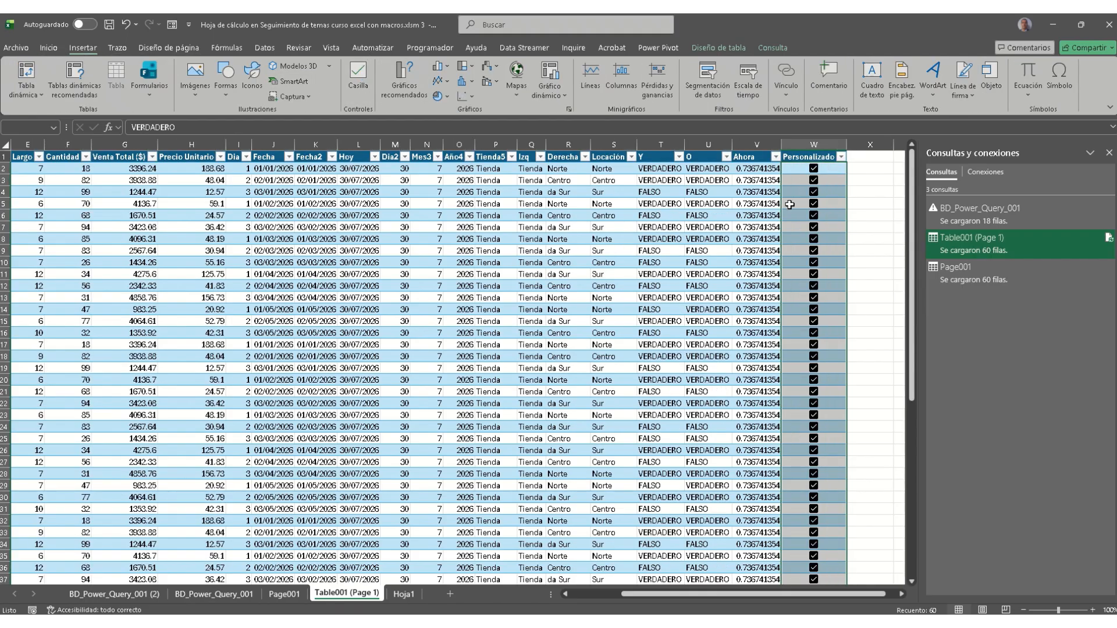
scroll(797, 325, down, 7)
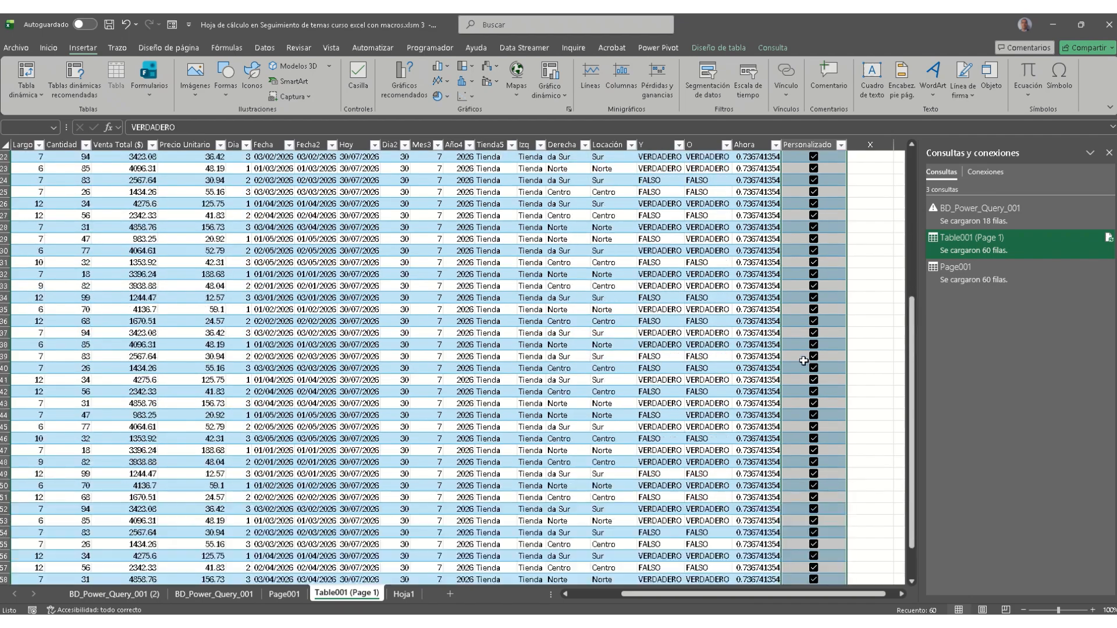
scroll(803, 360, up, 7)
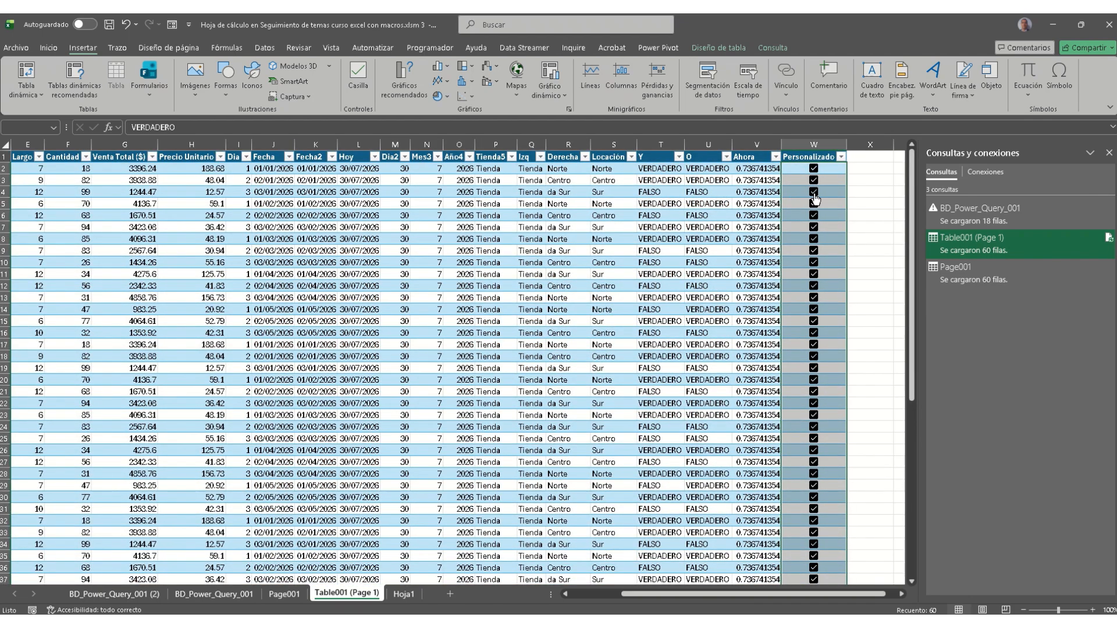
Step: Clear the Y and O values in row 4 and open the Table001 (Page 1) query
click(669, 168)
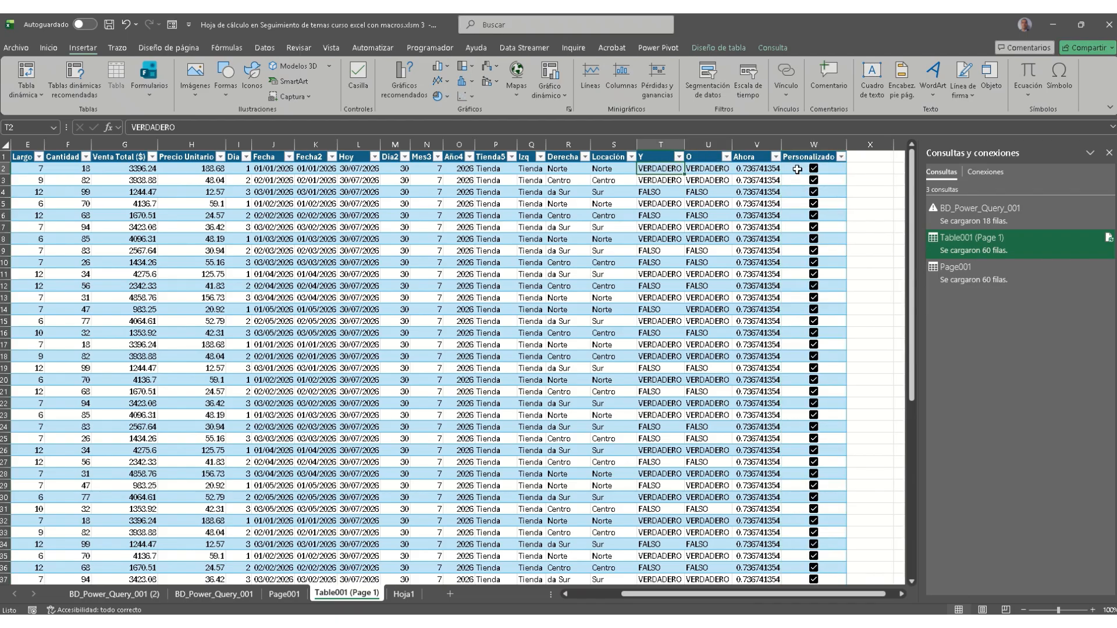
click(701, 192)
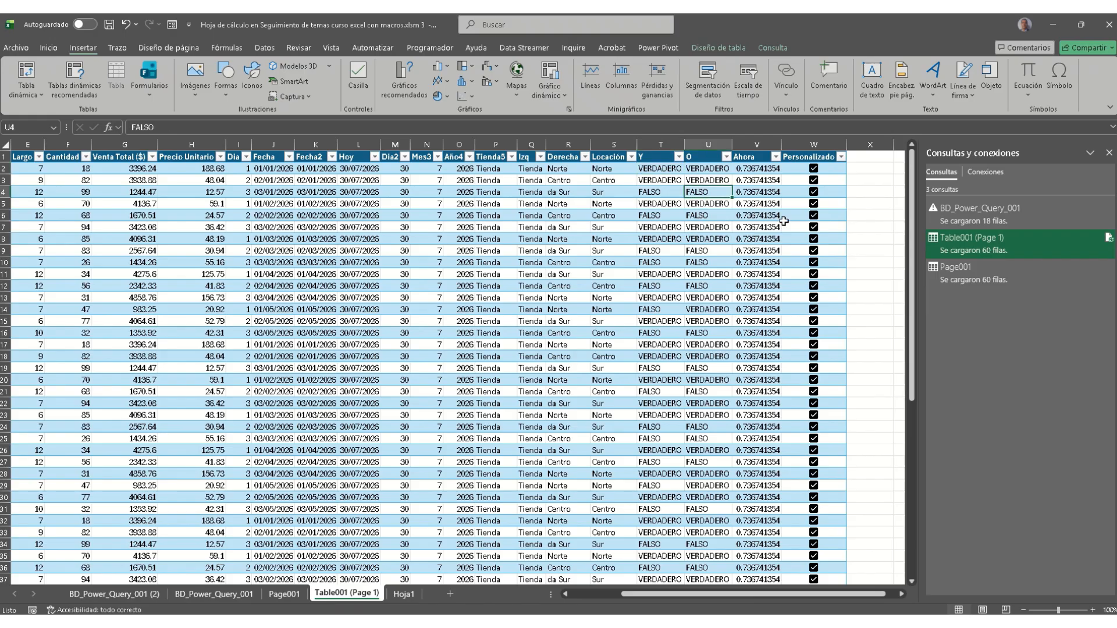
key(Delete)
key(Left)
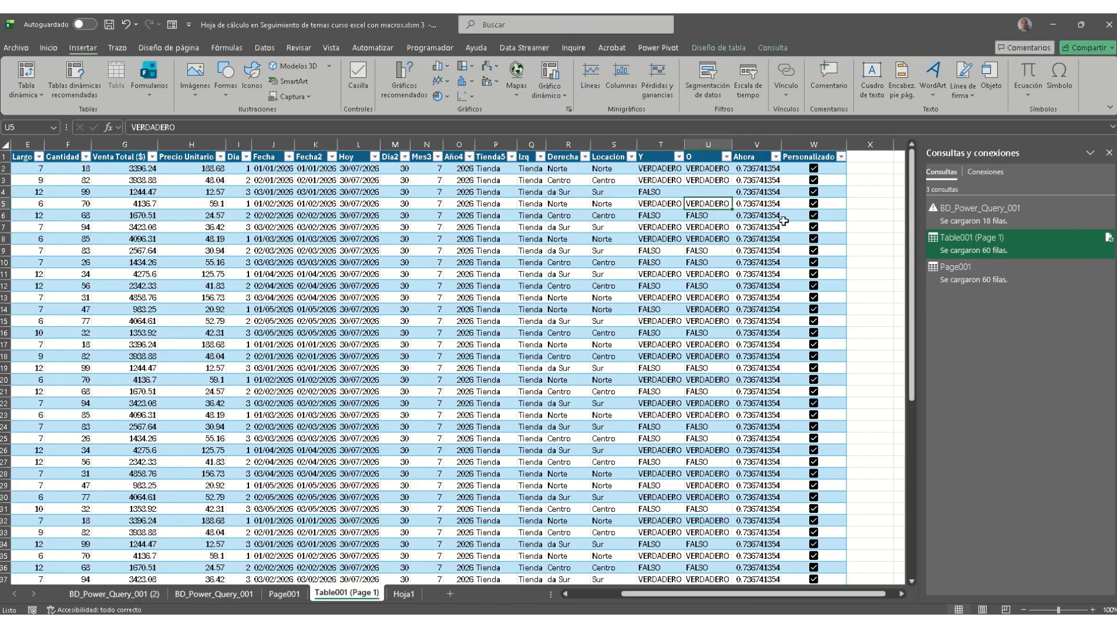
key(Delete)
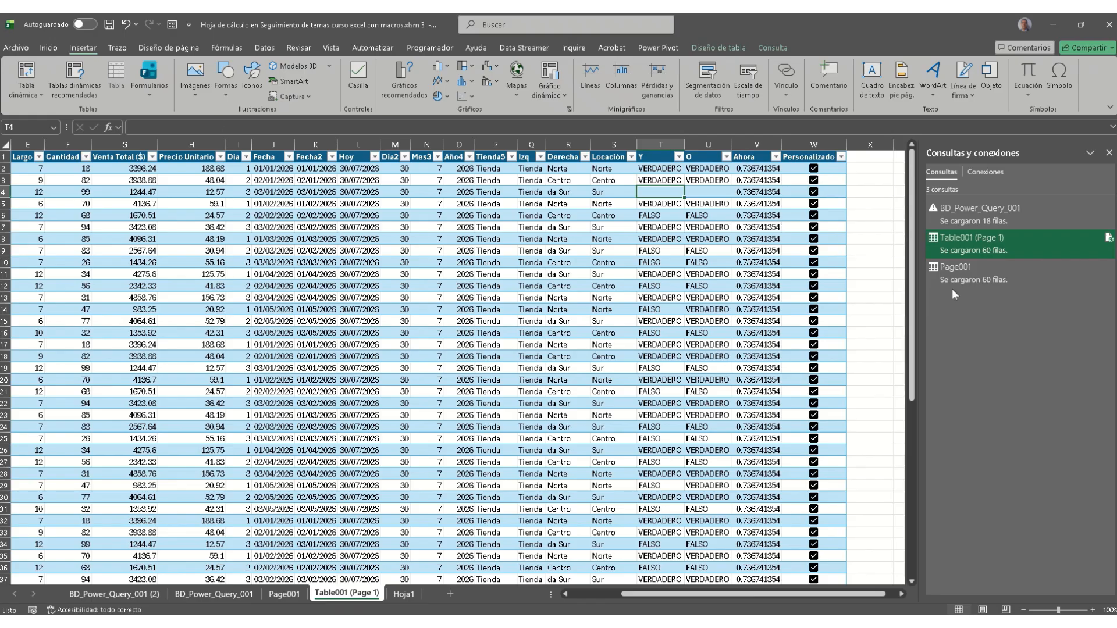
click(1006, 253)
double_click(1005, 253)
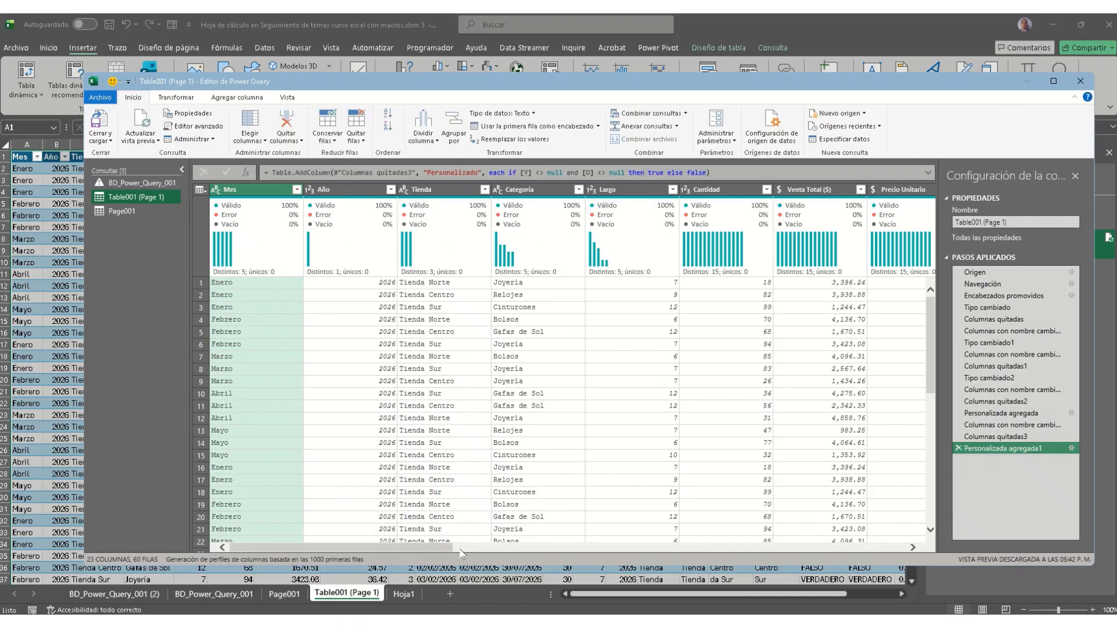
Step: Refresh the query preview with the Y, O and Personalizado columns in view
click(897, 548)
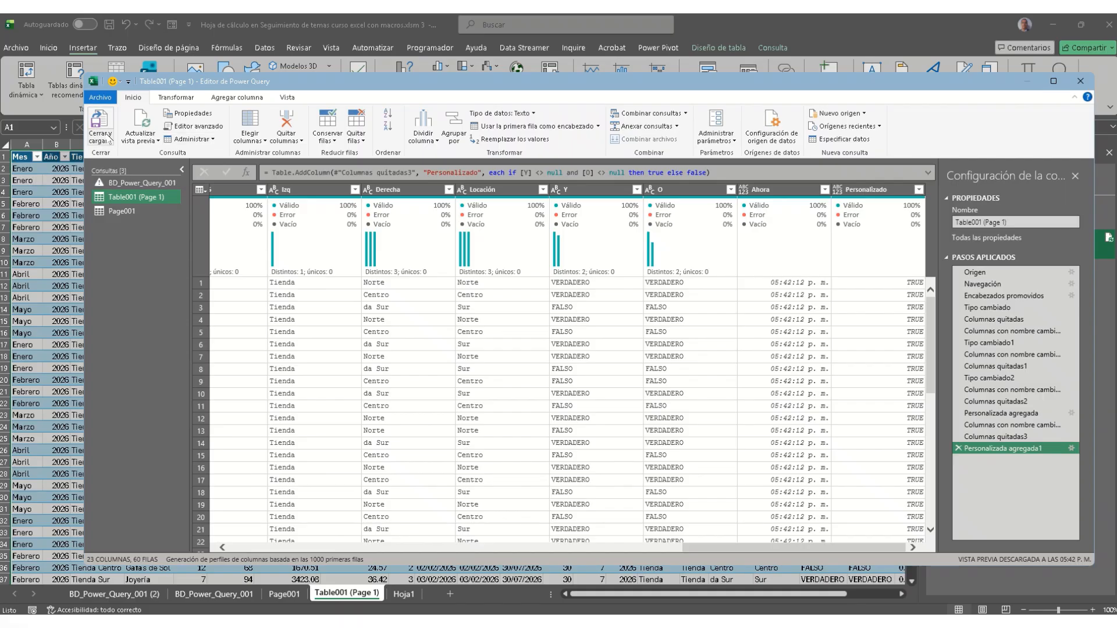
click(155, 141)
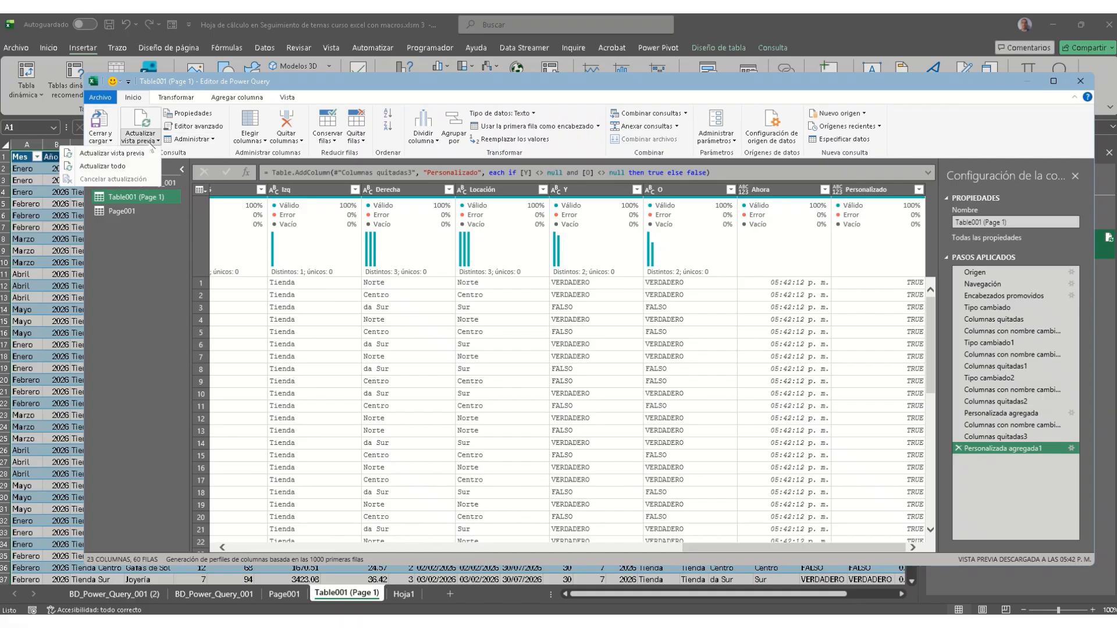
click(112, 153)
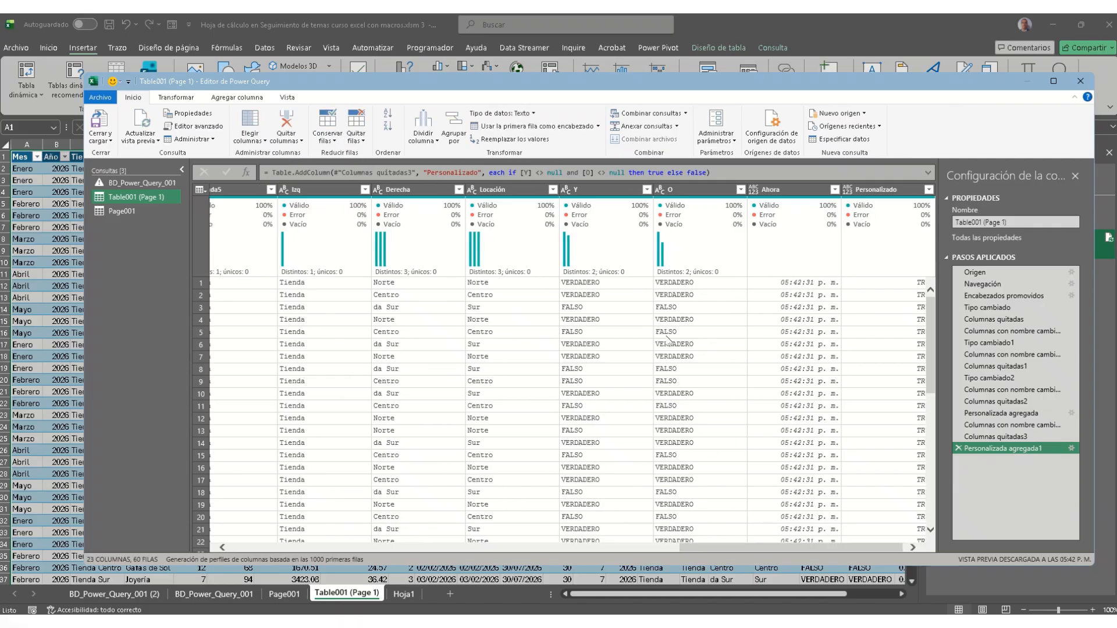
Step: Check row 3's O and Y values, then close the editor and load the results
click(663, 309)
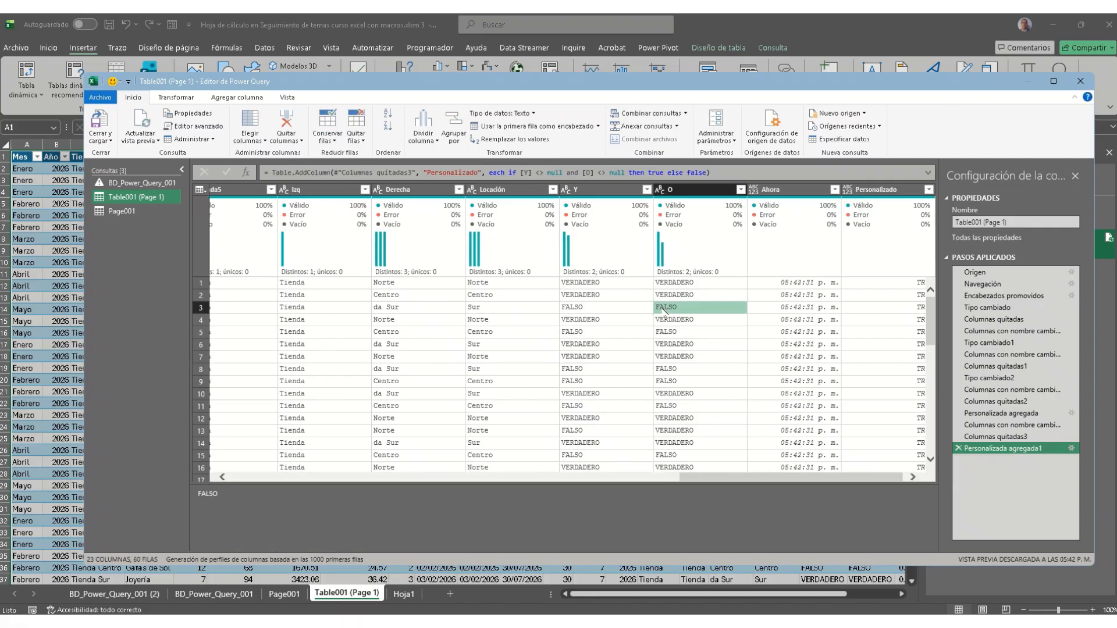
click(621, 311)
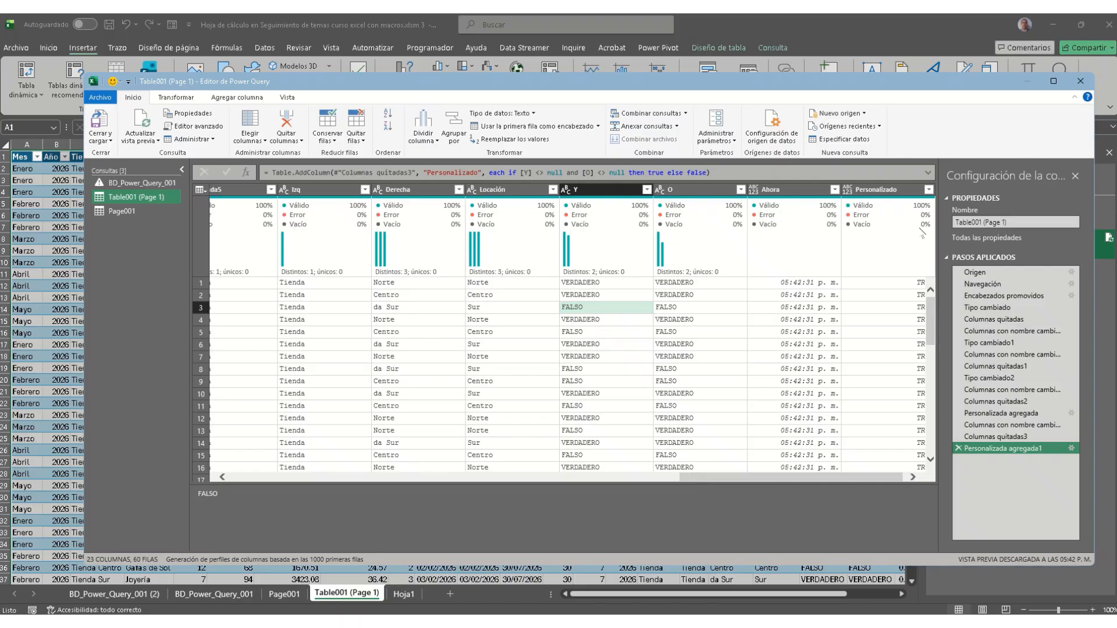
click(106, 129)
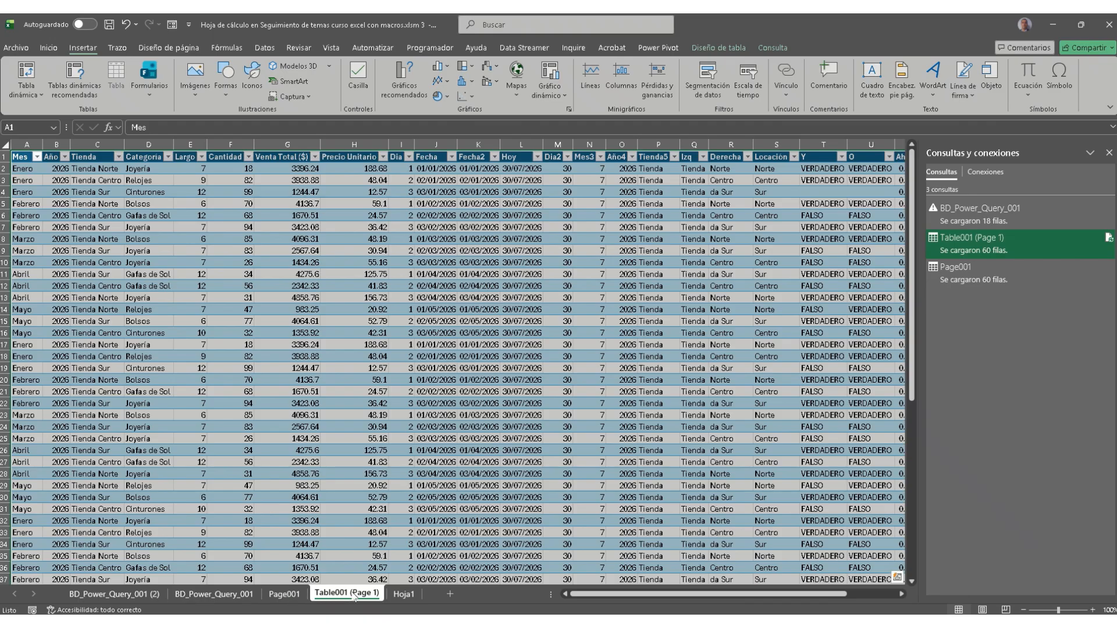
Step: Switch between the Page001 and Table001 (Page 1) sheets and refresh the Table001 (Page 1) query
click(283, 594)
click(878, 593)
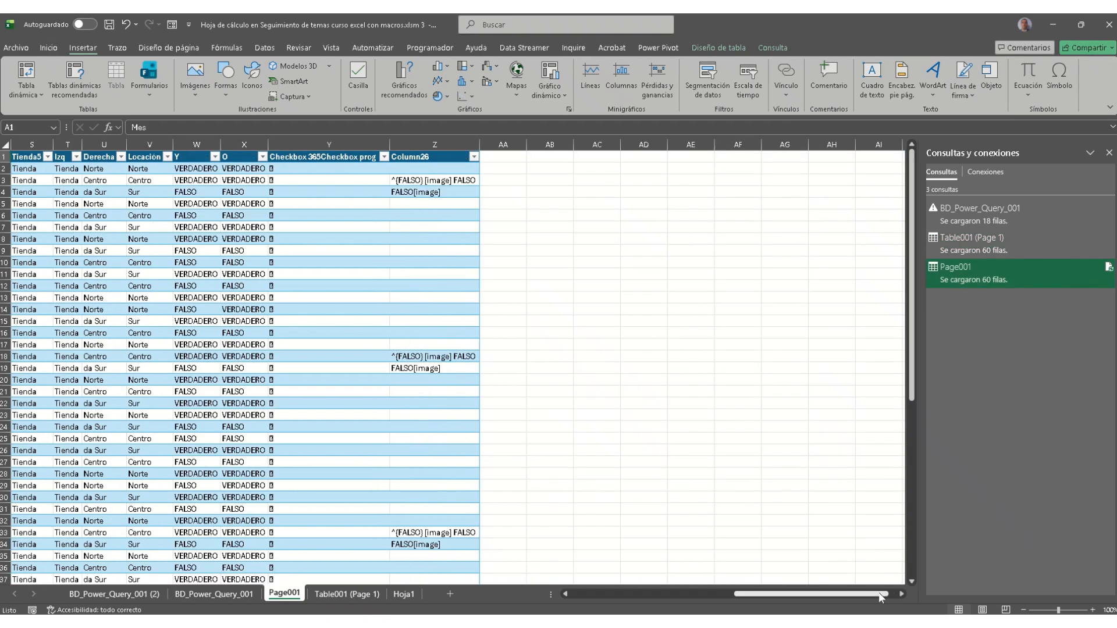
drag(881, 597, 367, 595)
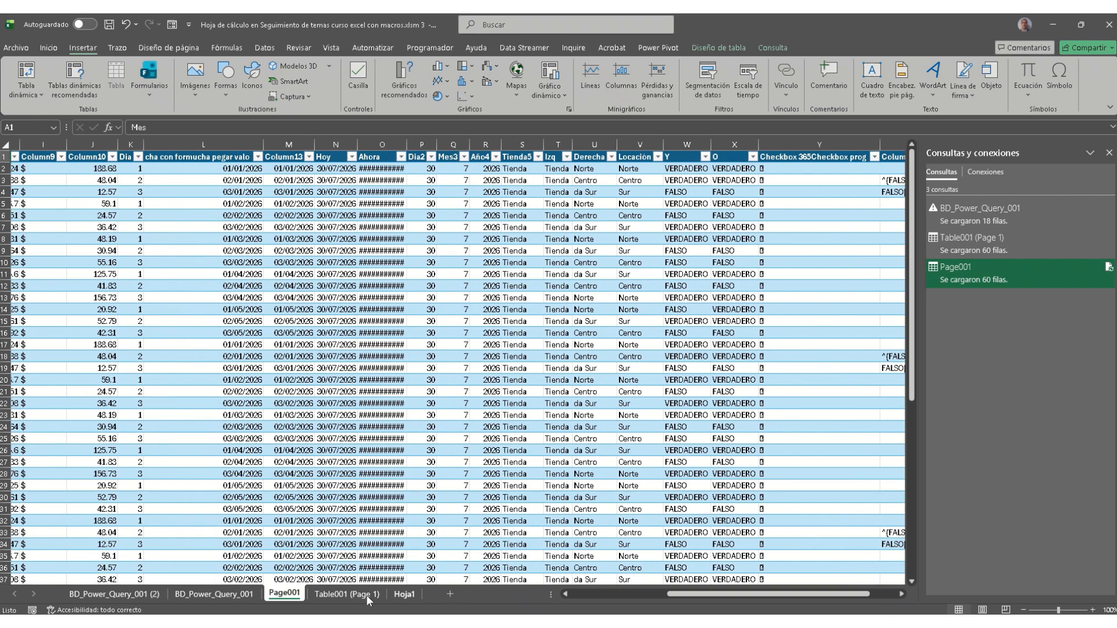
click(234, 594)
click(338, 595)
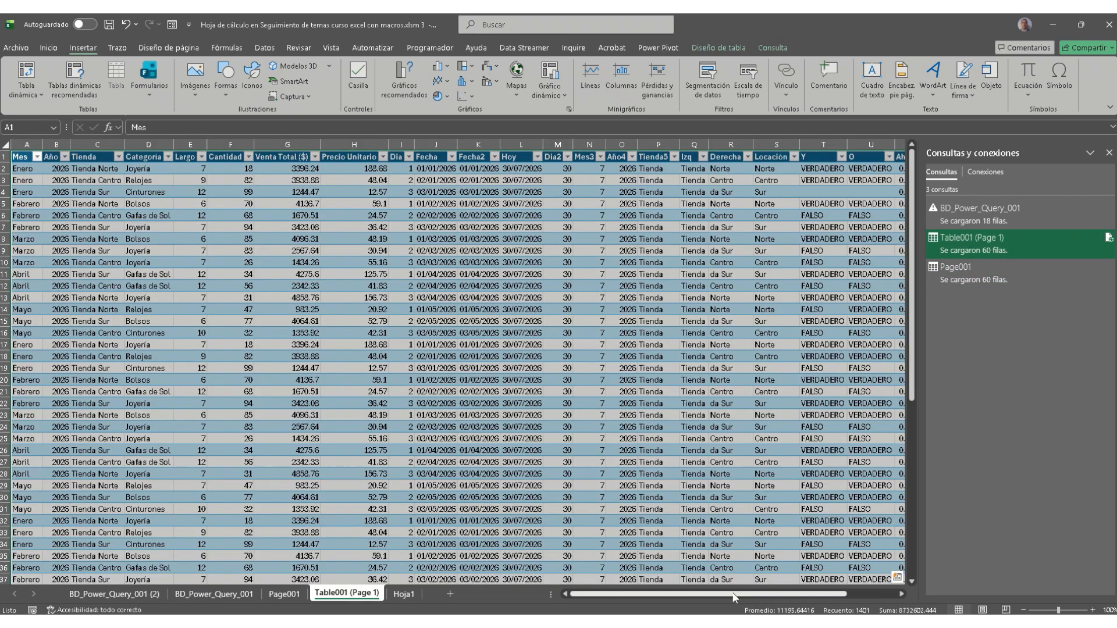
drag(798, 596, 848, 597)
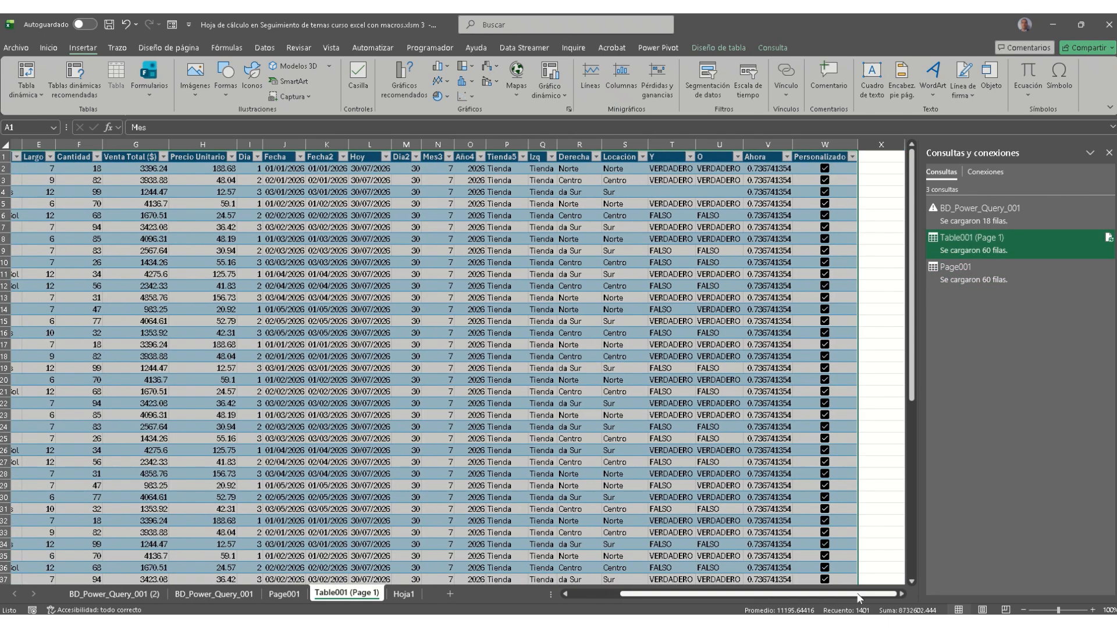
click(850, 230)
click(678, 192)
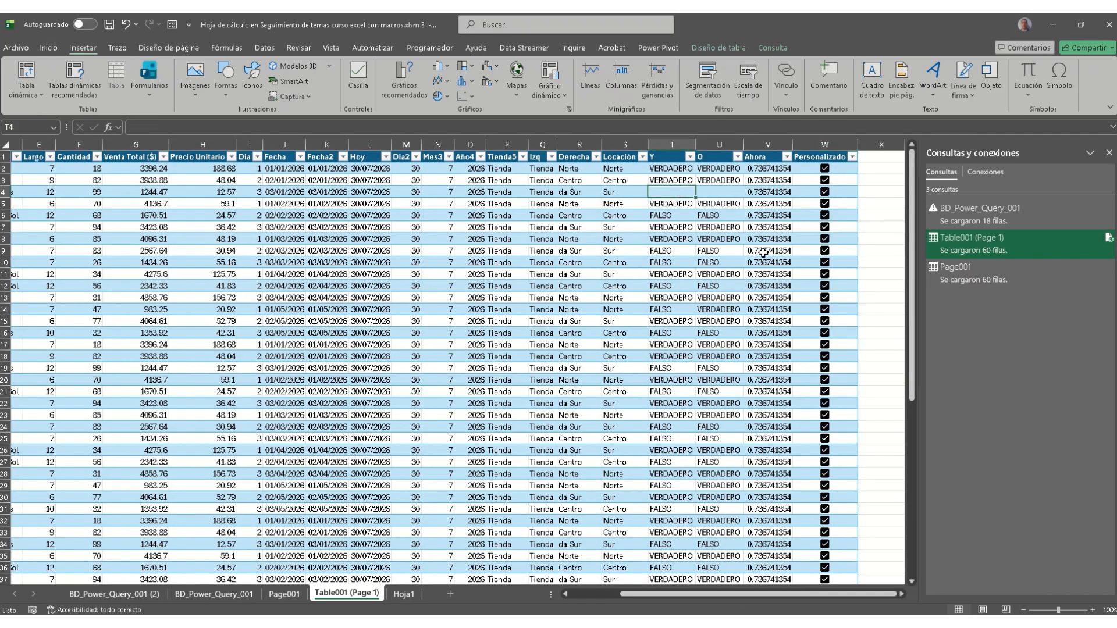
click(1107, 240)
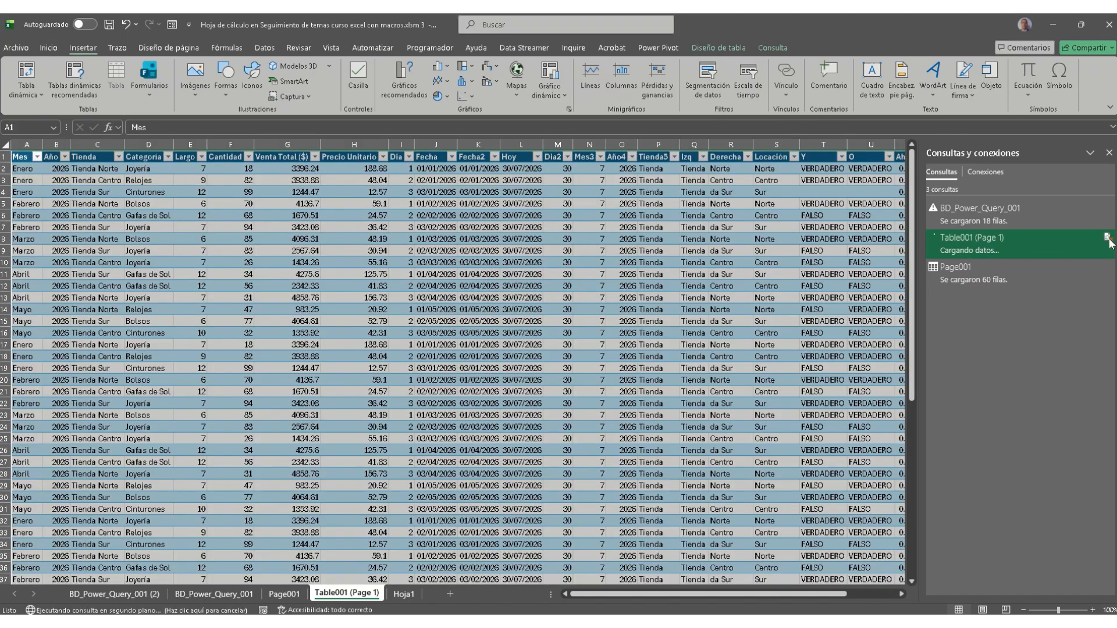
Step: Check row 4's emptied Y and O cells and untick its Personalizado checkbox
click(868, 595)
drag(867, 594, 784, 599)
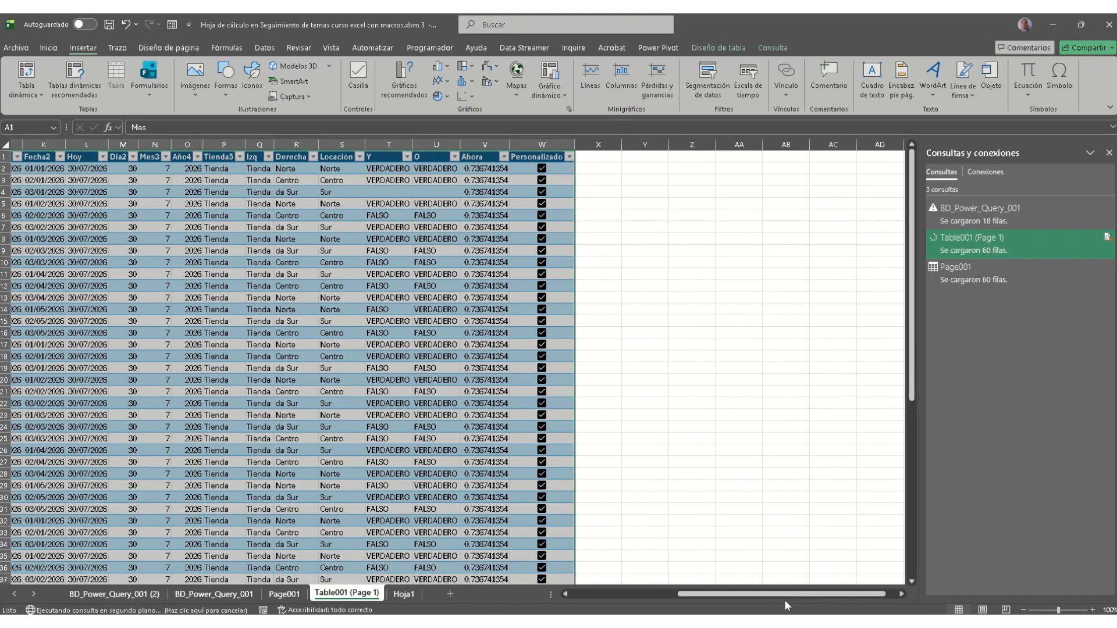
click(396, 192)
click(436, 192)
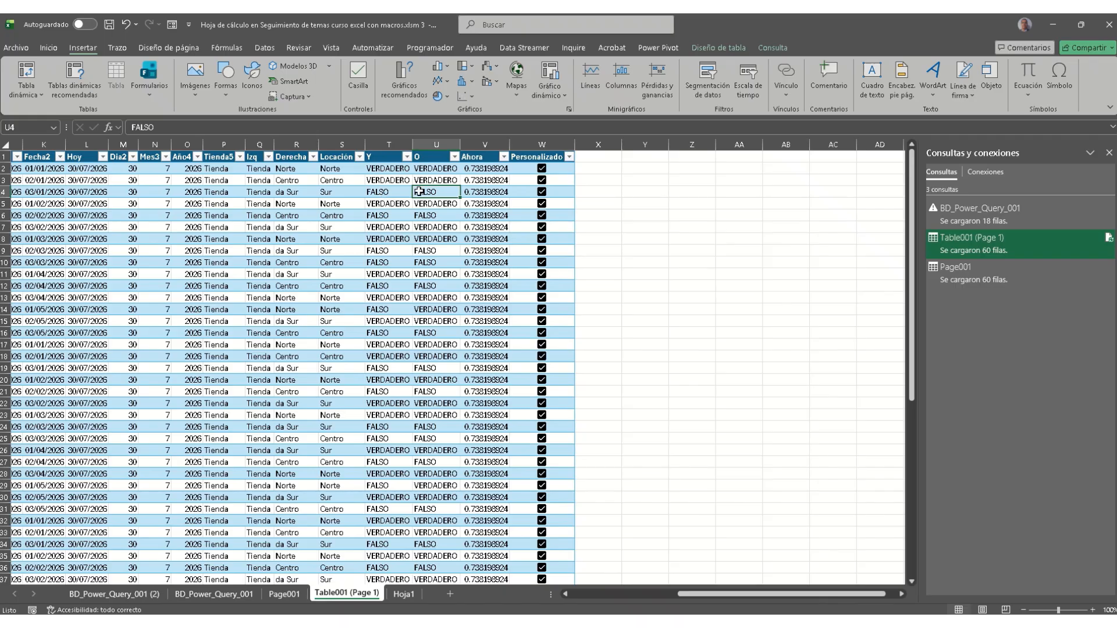
click(395, 191)
drag(395, 191, 420, 192)
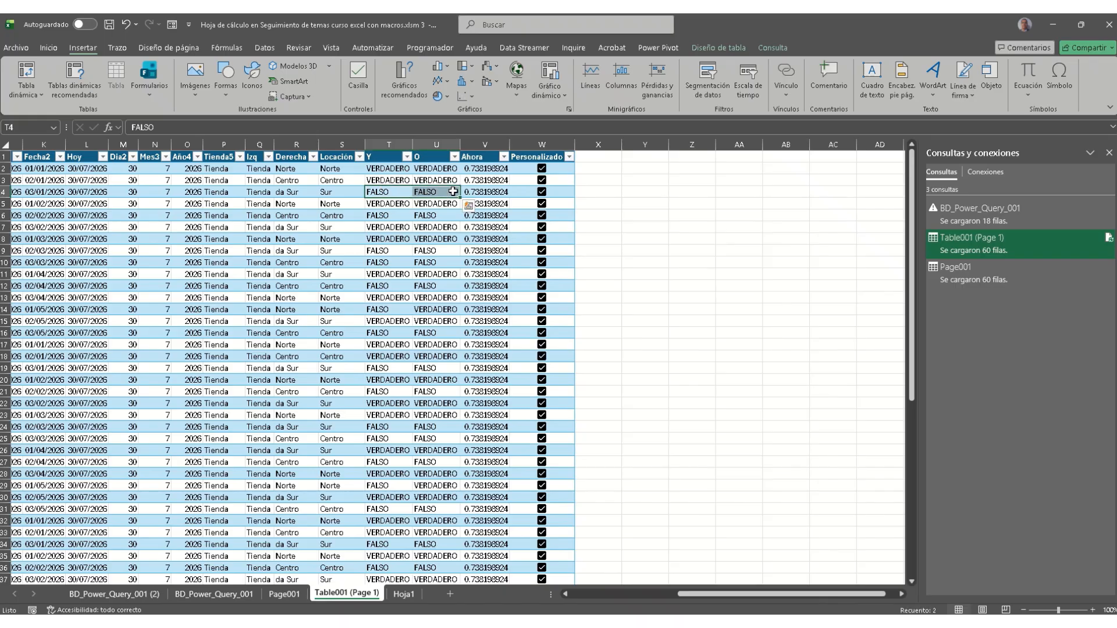
click(541, 193)
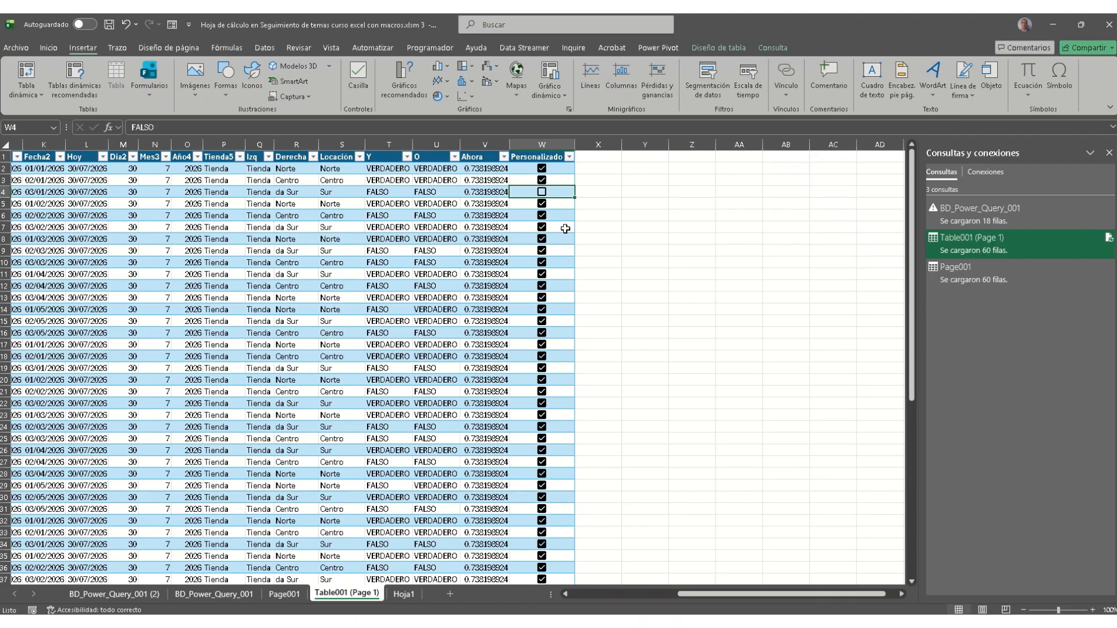
click(406, 157)
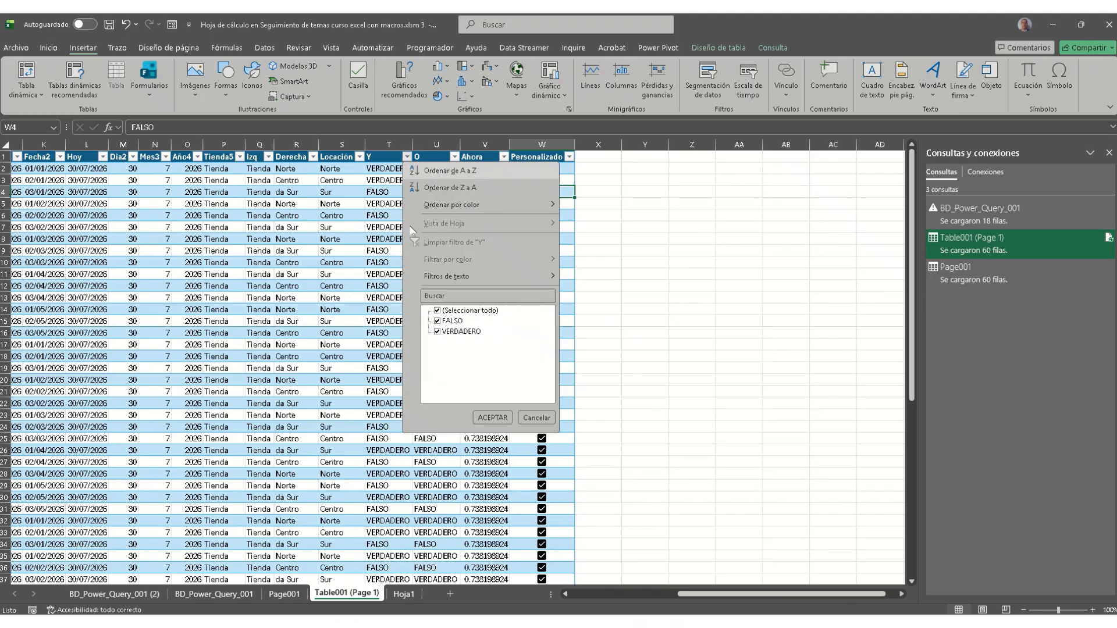
Step: Filter column Y to show only FALSO rows, leaving column O's filter unchanged
click(457, 331)
click(492, 418)
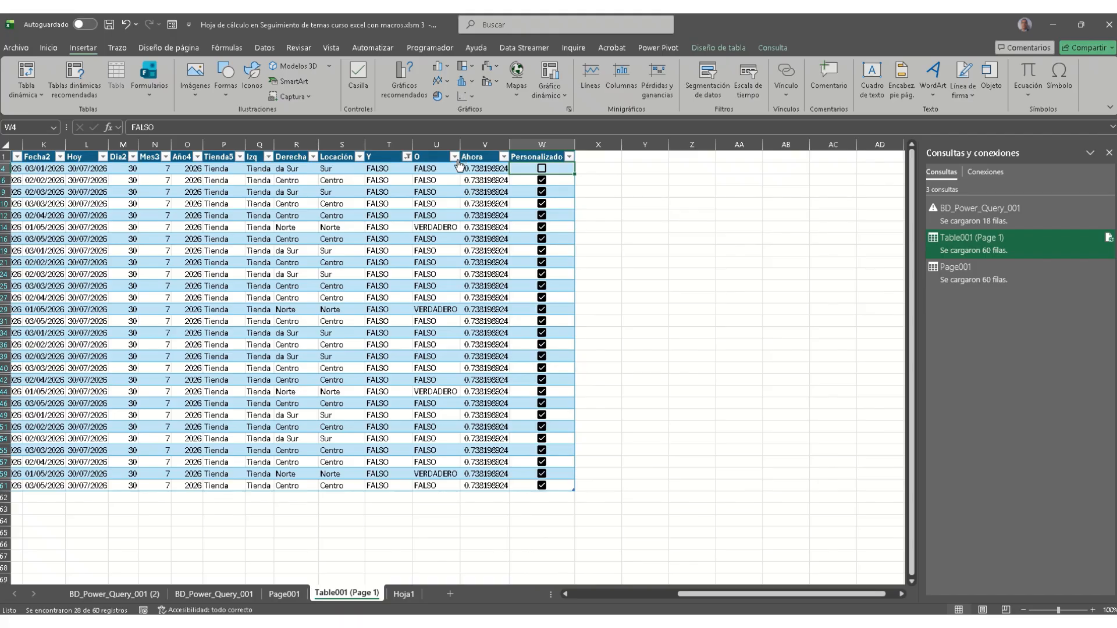
click(454, 158)
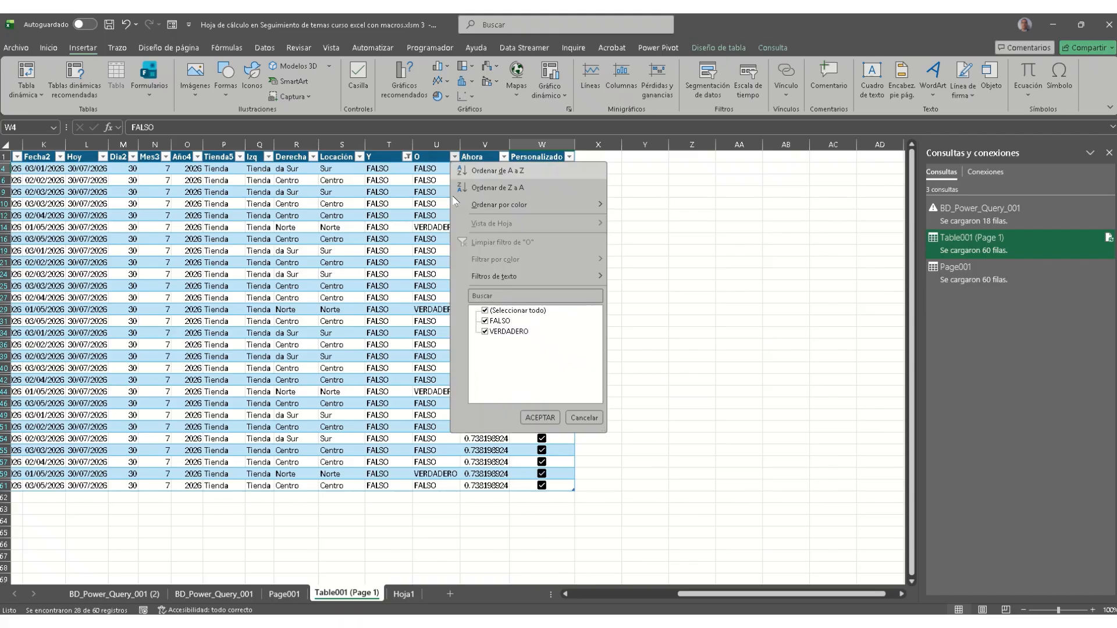
click(584, 418)
Step: Untick the Personalizado checkbox on each visible filtered row in column W
click(564, 181)
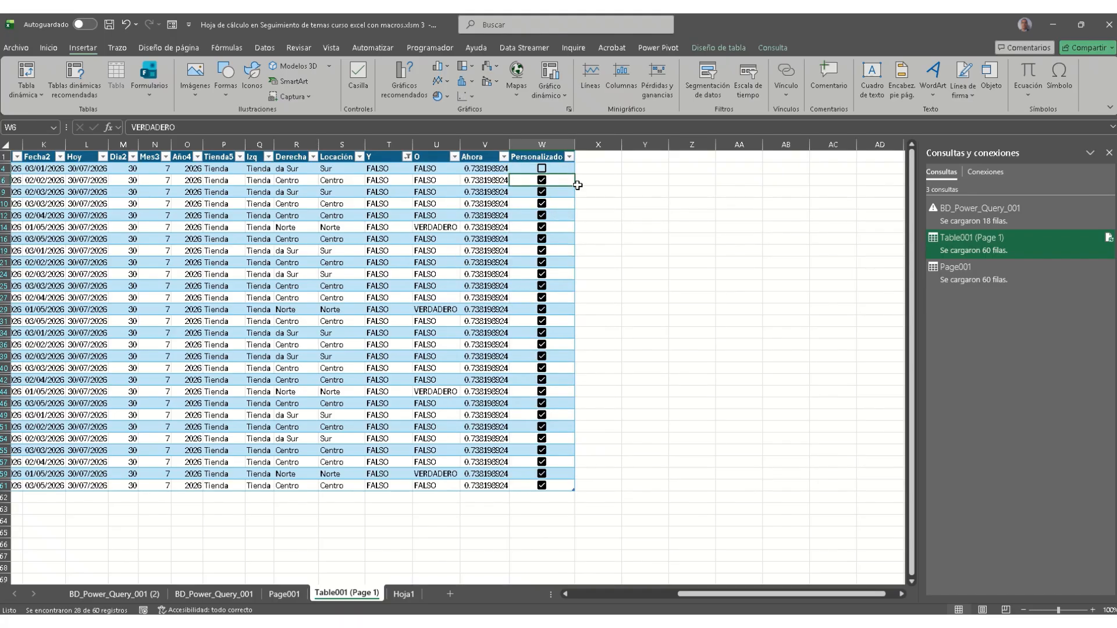
key(space)
key(Down)
key(space)
key(Down)
key(space)
key(Down)
key(space)
key(Down)
key(space)
key(Down)
key(space)
key(Down)
key(space)
key(Down)
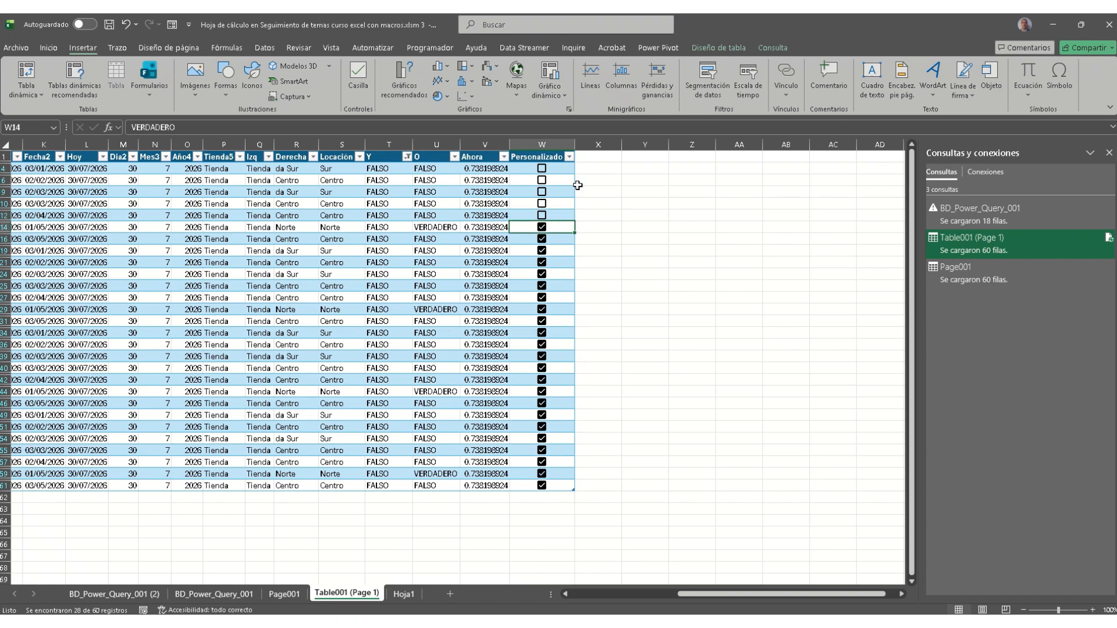
key(space)
key(Down)
key(space)
key(Down)
key(space)
key(Down)
key(space)
key(Down)
key(space)
key(Down)
key(space)
key(Down)
key(space)
key(Down)
key(space)
key(Down)
key(space)
key(Down)
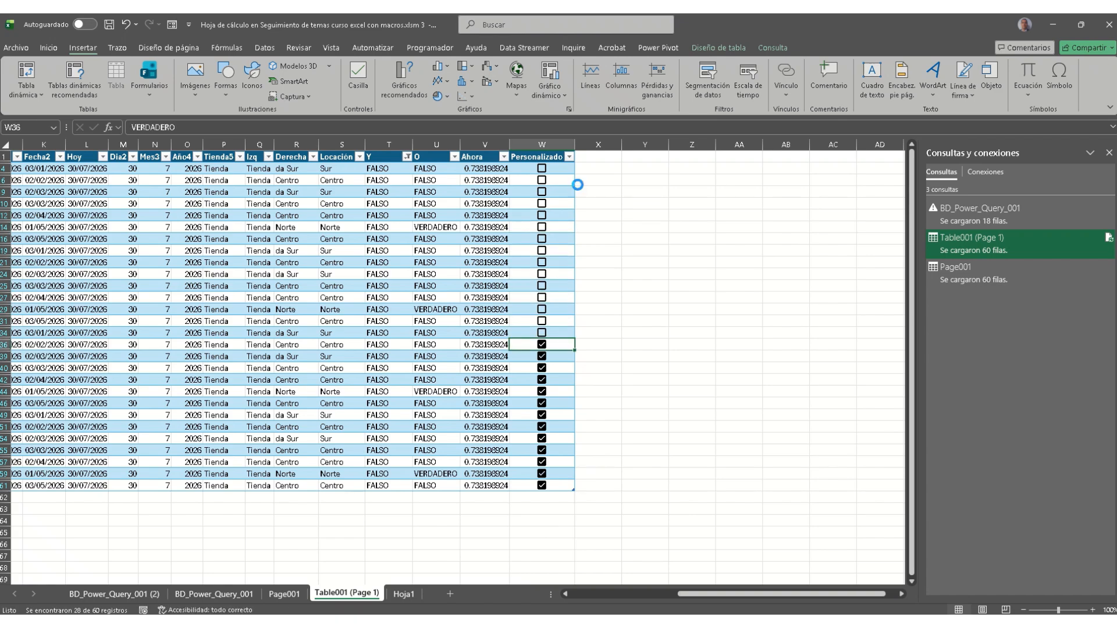
key(space)
key(Down)
key(space)
key(Down)
key(space)
key(Down)
key(space)
key(Down)
key(space)
key(Down)
key(space)
key(Down)
key(space)
key(Down)
key(space)
key(Down)
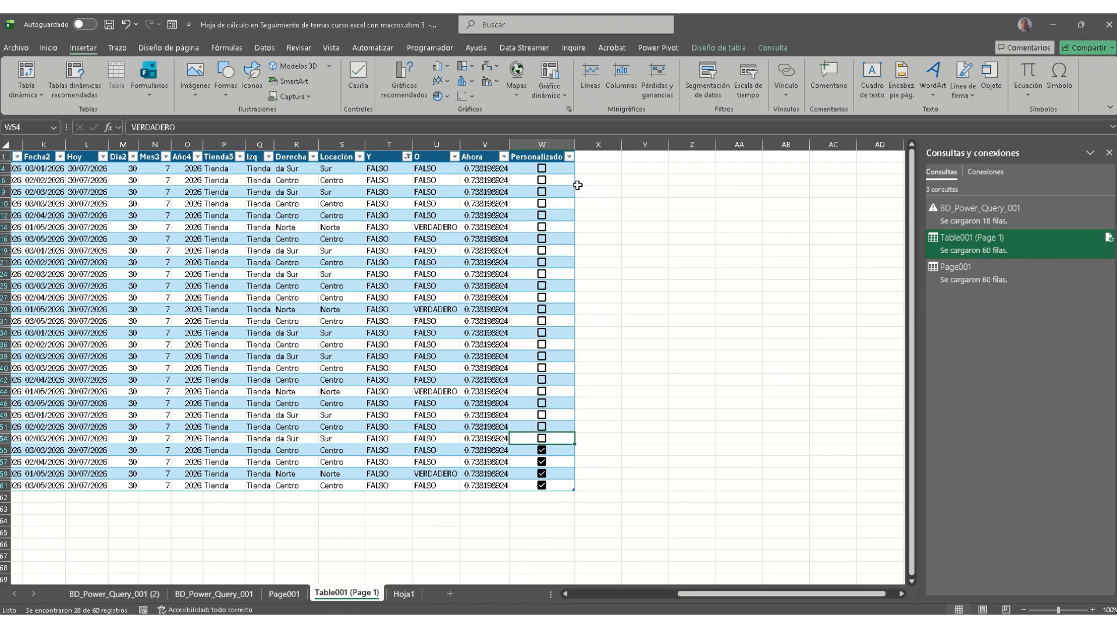
key(Down)
key(space)
key(Down)
key(Up)
key(Up)
key(Up)
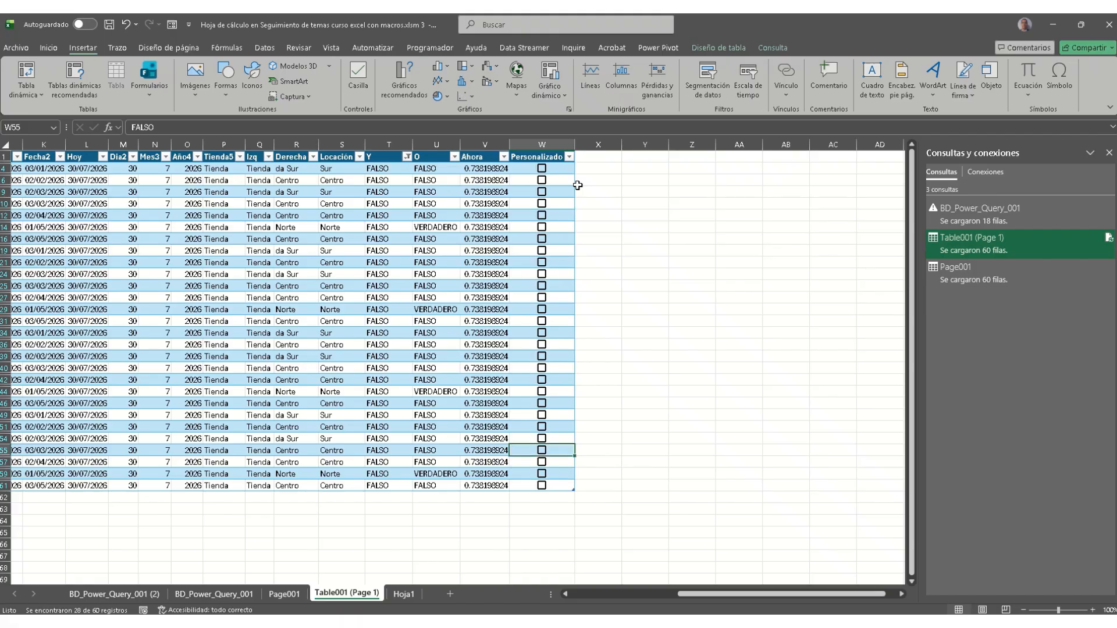
click(407, 157)
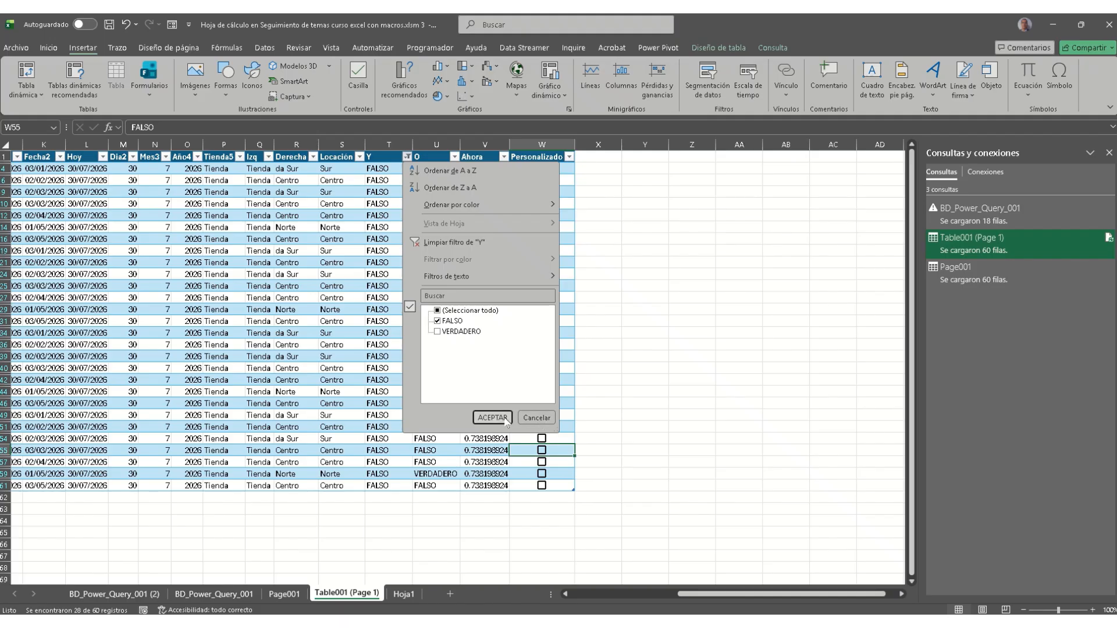
Step: Reset column Y's filter to (Seleccionar todo) so all Table001 (Page 1) rows reappear
click(536, 417)
click(407, 159)
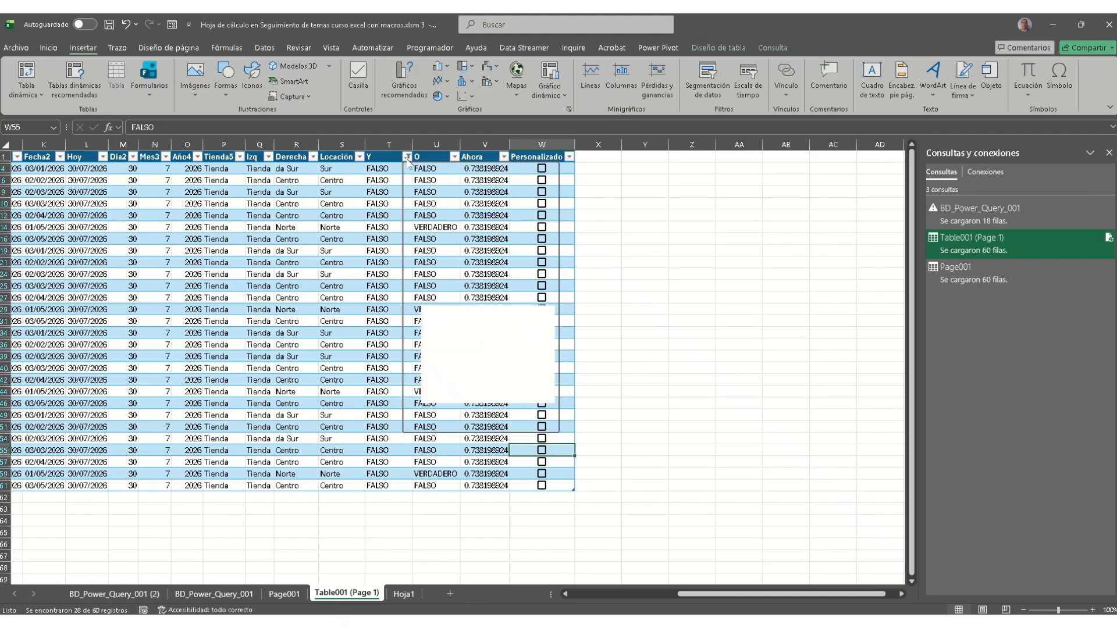
click(489, 413)
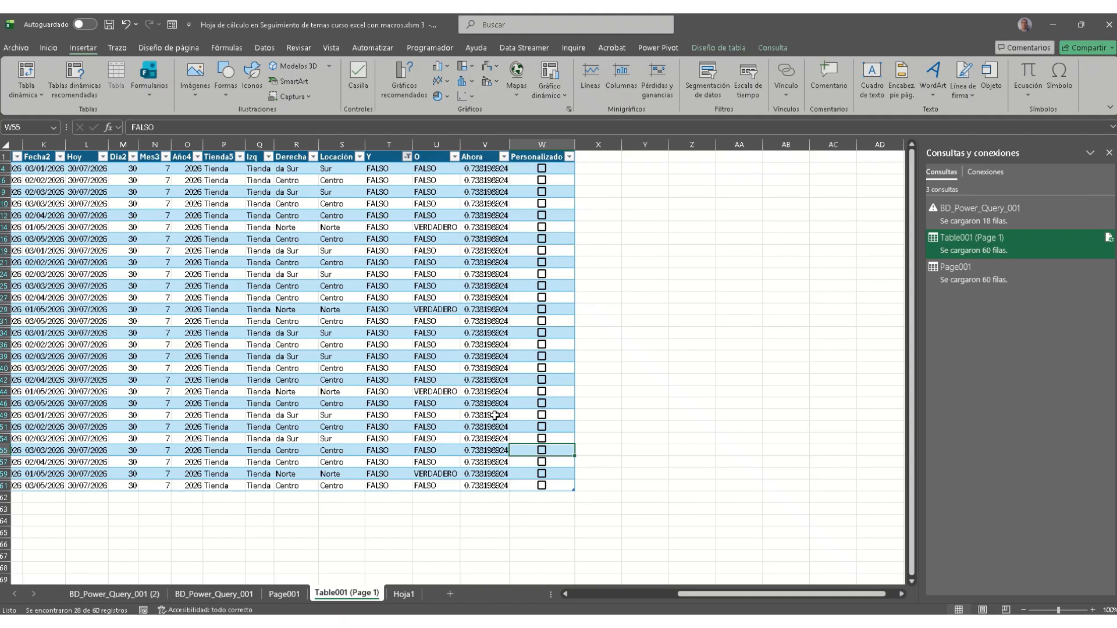
drag(702, 598, 655, 592)
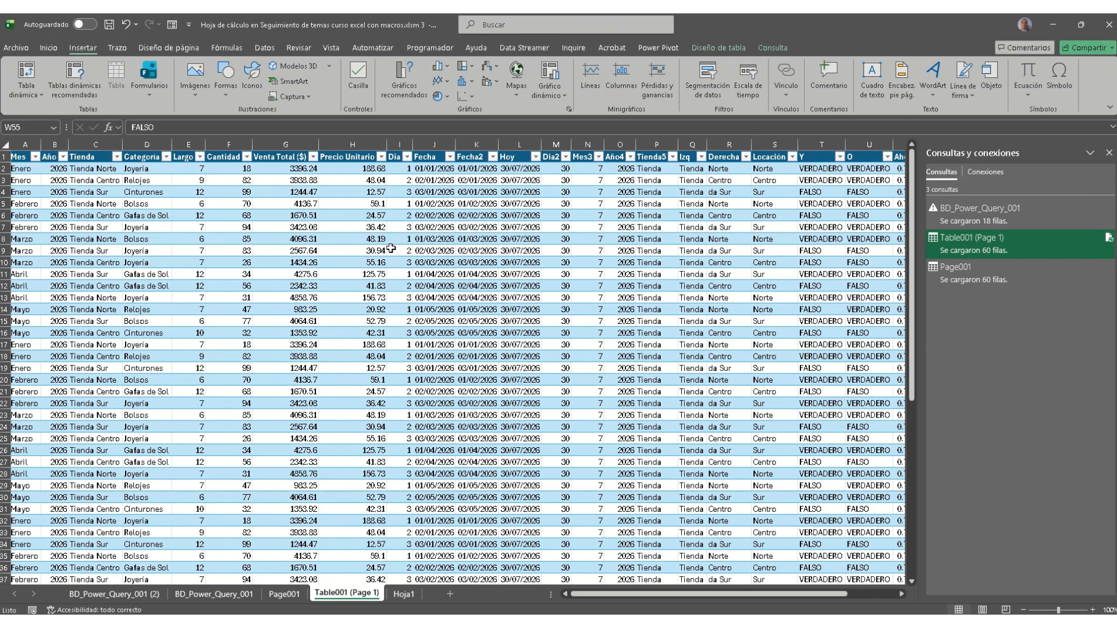
Step: Format the Venta Total ($) column as Moneda (currency)
scroll(391, 248, down, 3)
scroll(390, 247, up, 3)
click(278, 144)
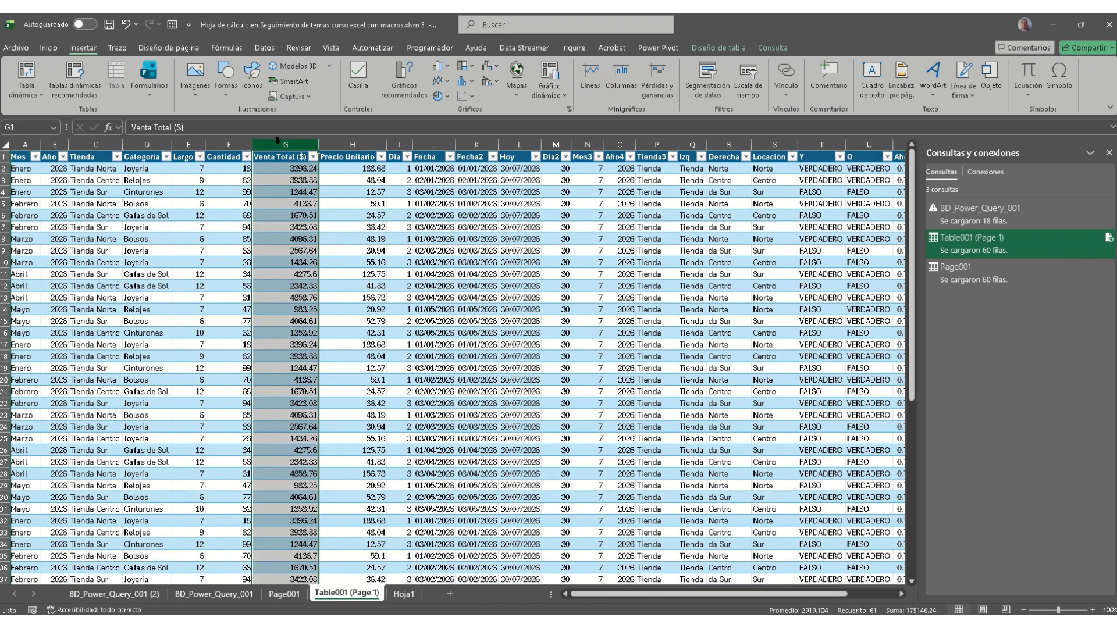
click(49, 48)
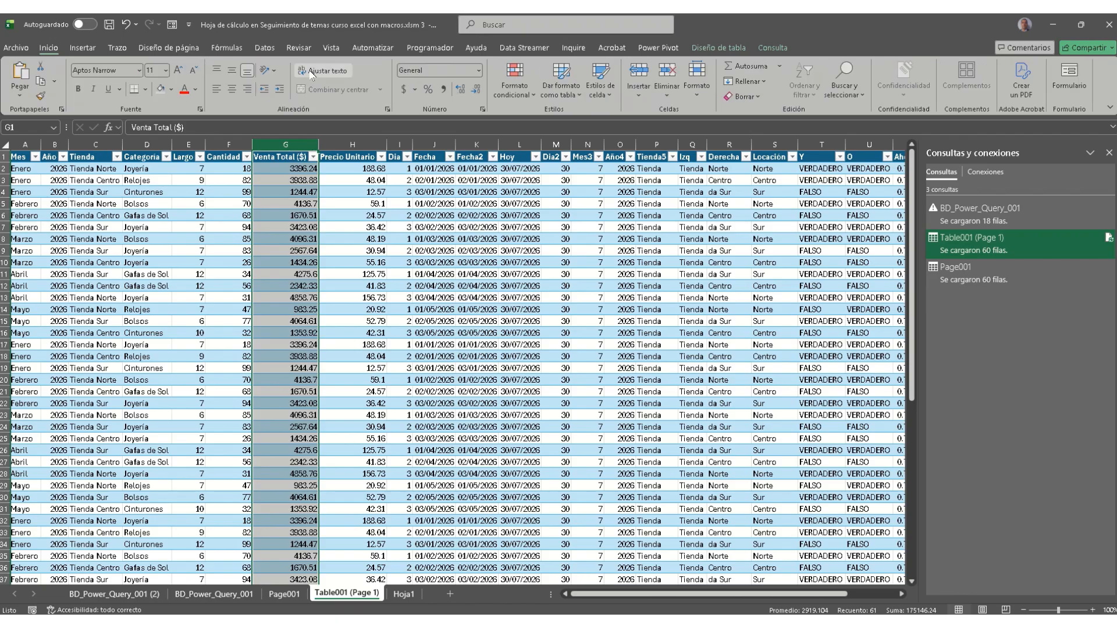
click(478, 71)
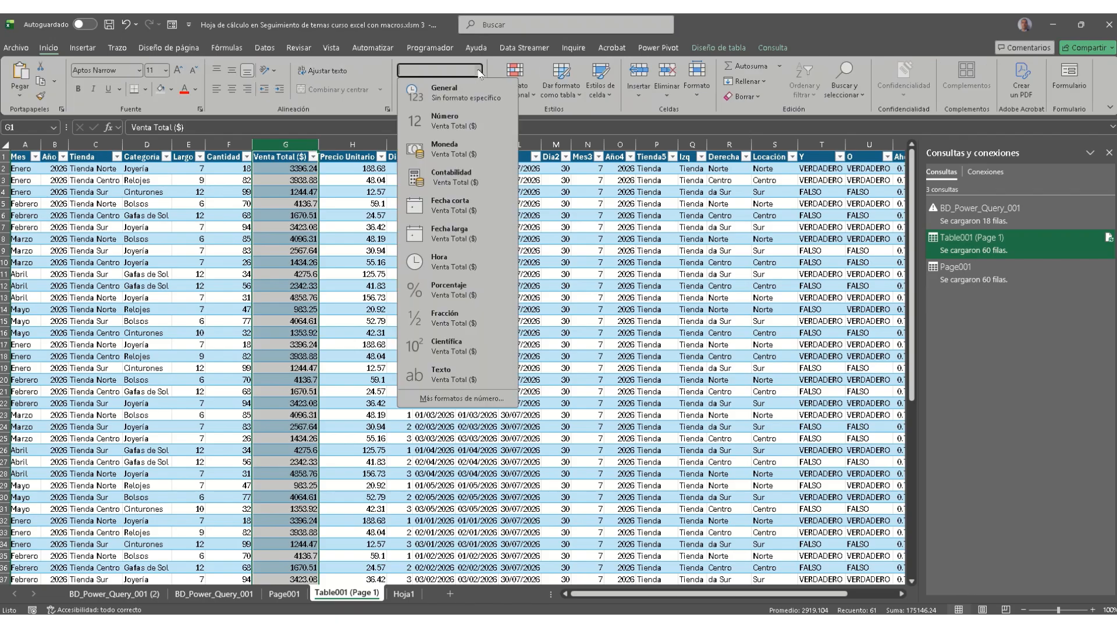
click(472, 155)
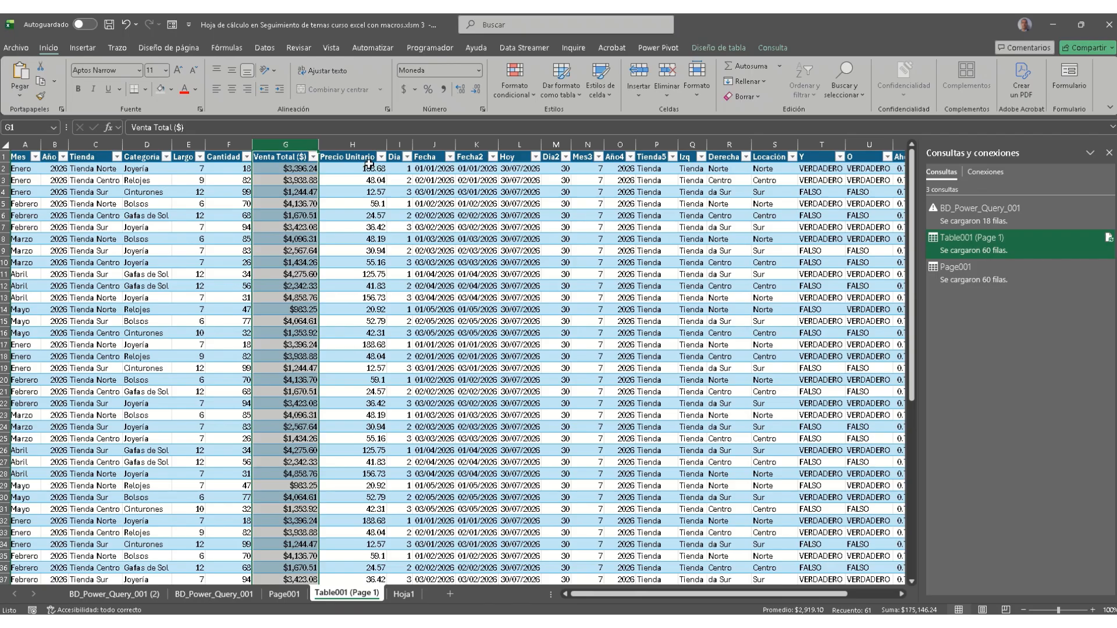
Step: Apply the Contabilidad (accounting) format to the Precio Unitario column
click(361, 144)
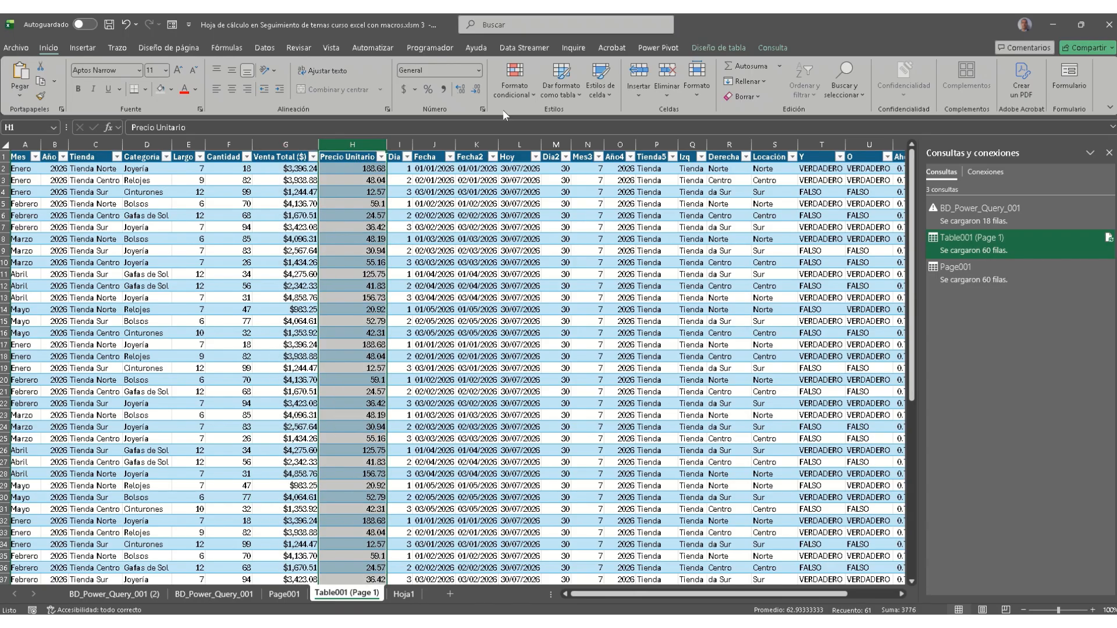
click(408, 90)
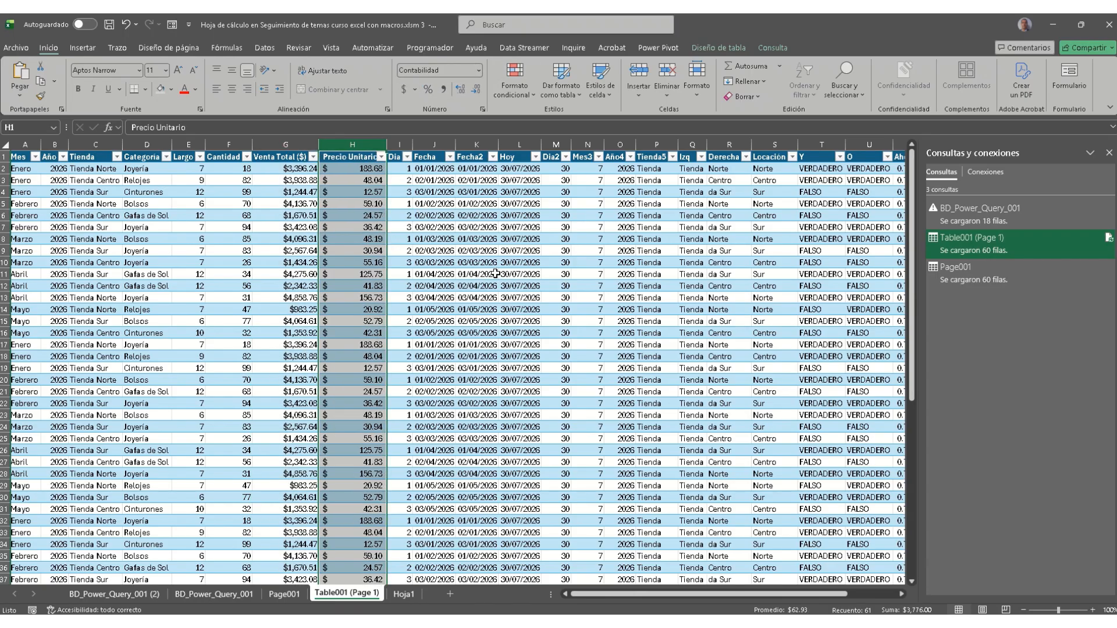
drag(619, 595, 792, 596)
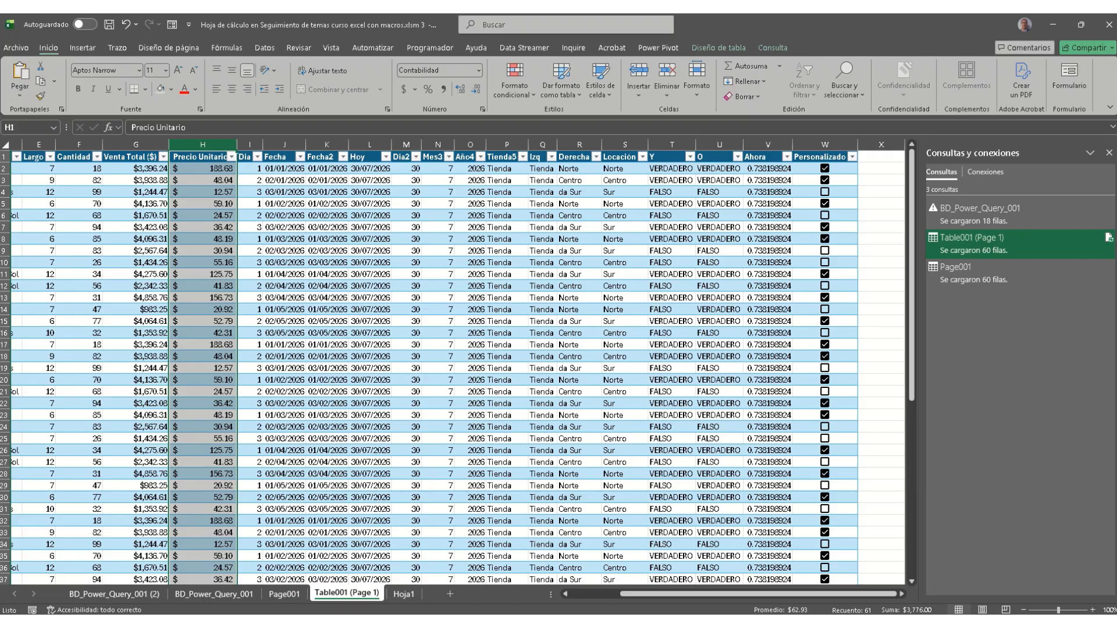
click(773, 168)
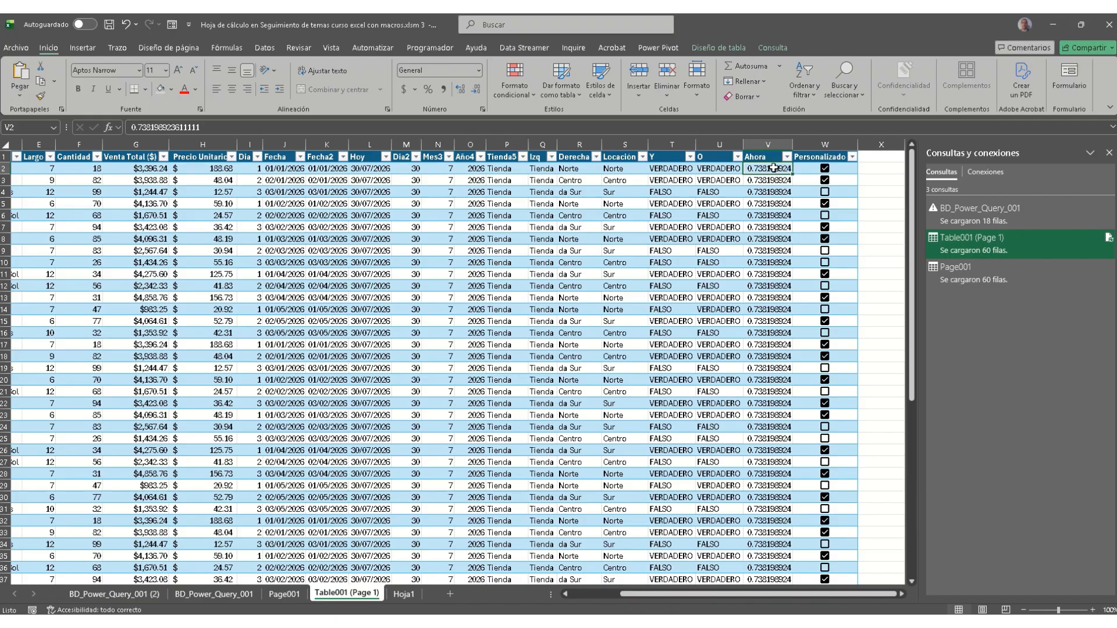
Step: Format the Ahora values in V2:V61 as Hora (time)
key(ctrl+shift+Down)
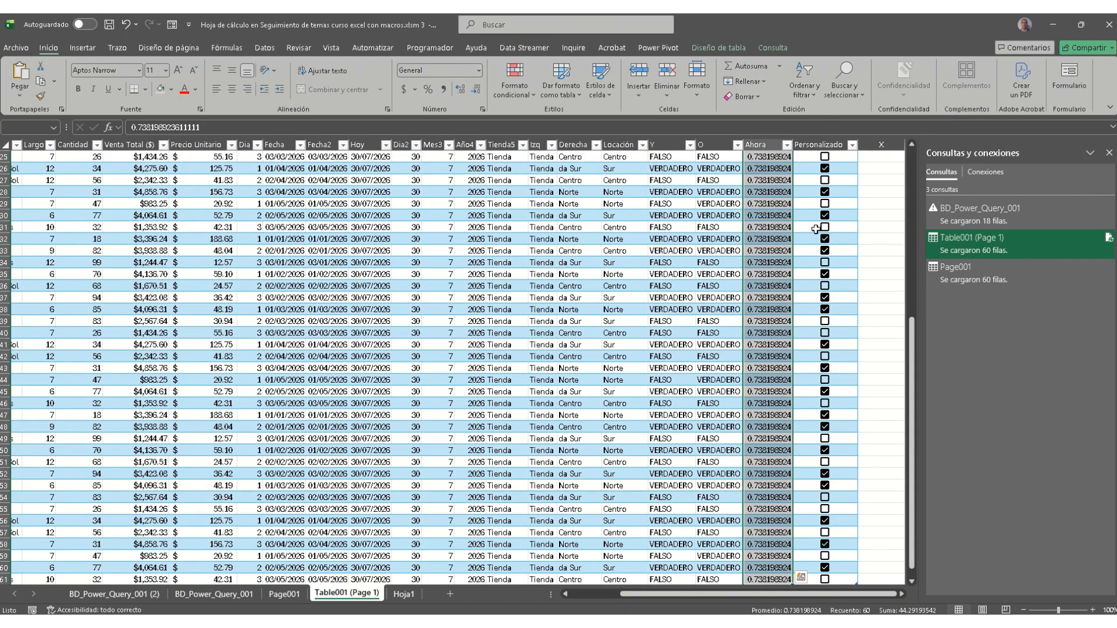
scroll(816, 229, up, 8)
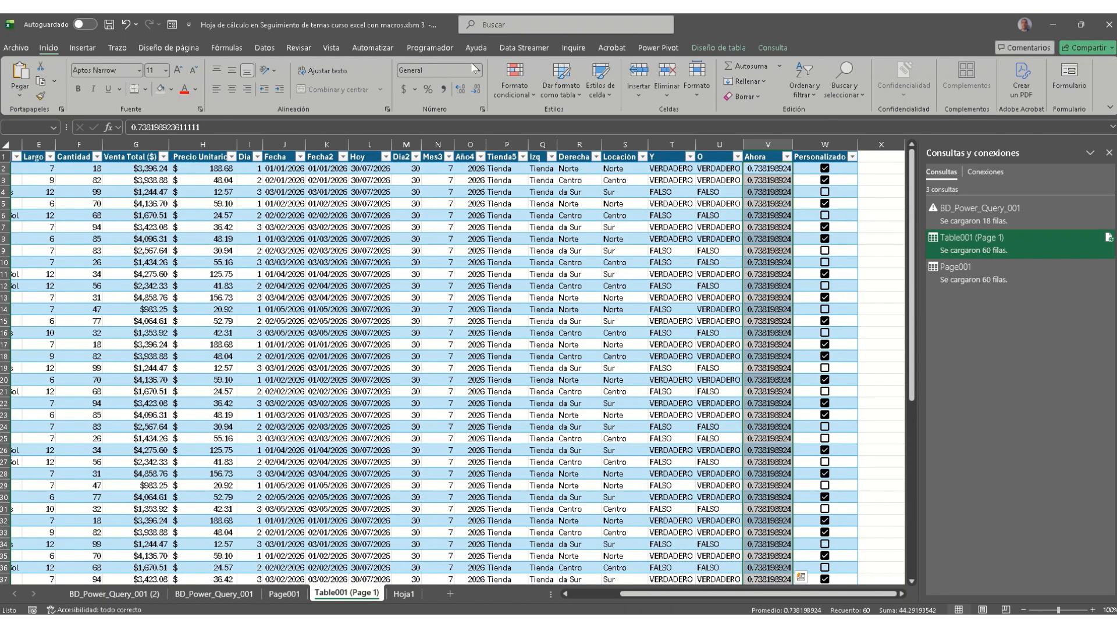
click(476, 70)
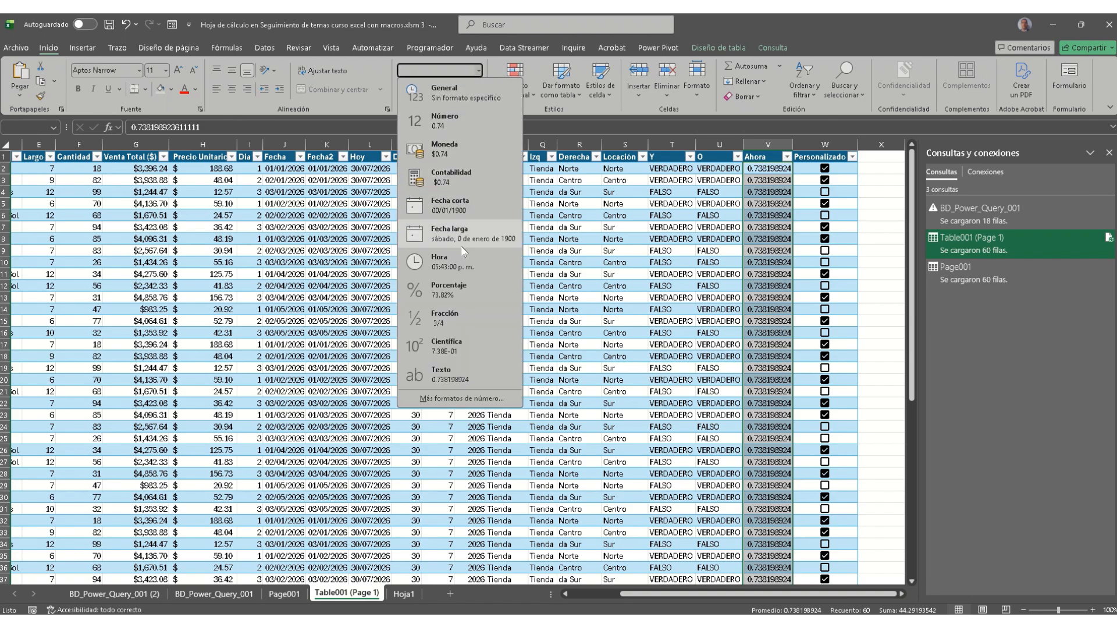
click(462, 268)
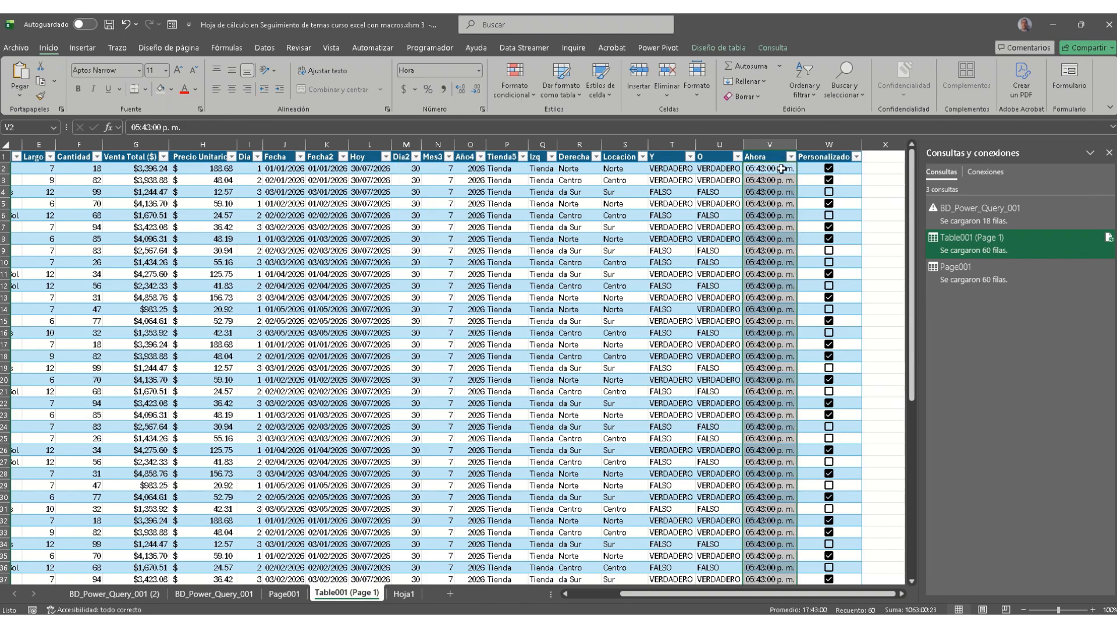
scroll(778, 239, down, 16)
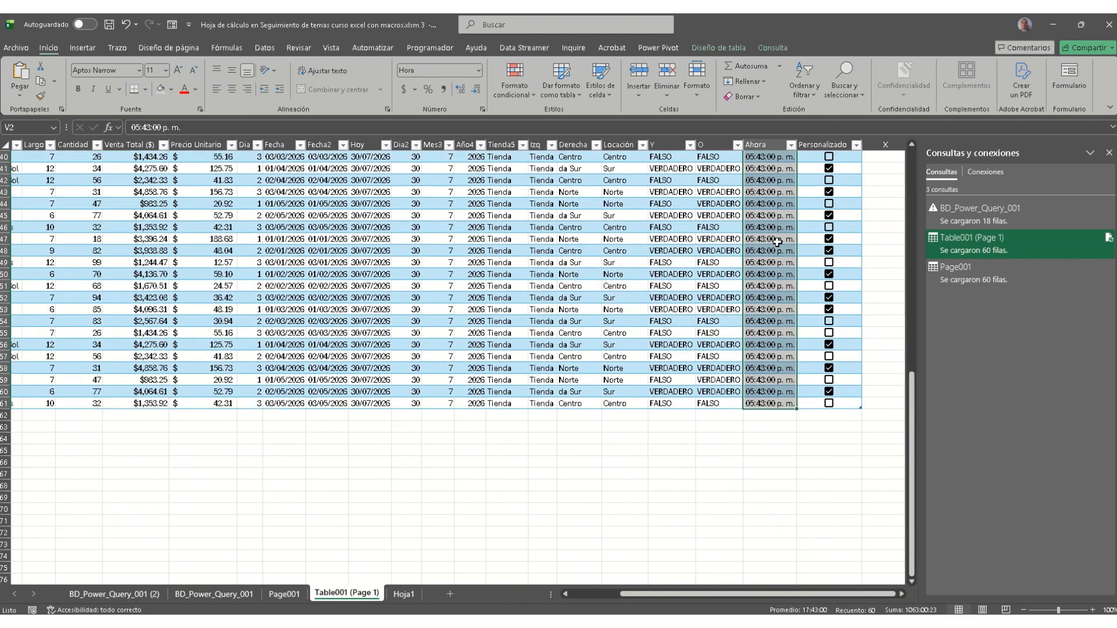
scroll(778, 239, up, 16)
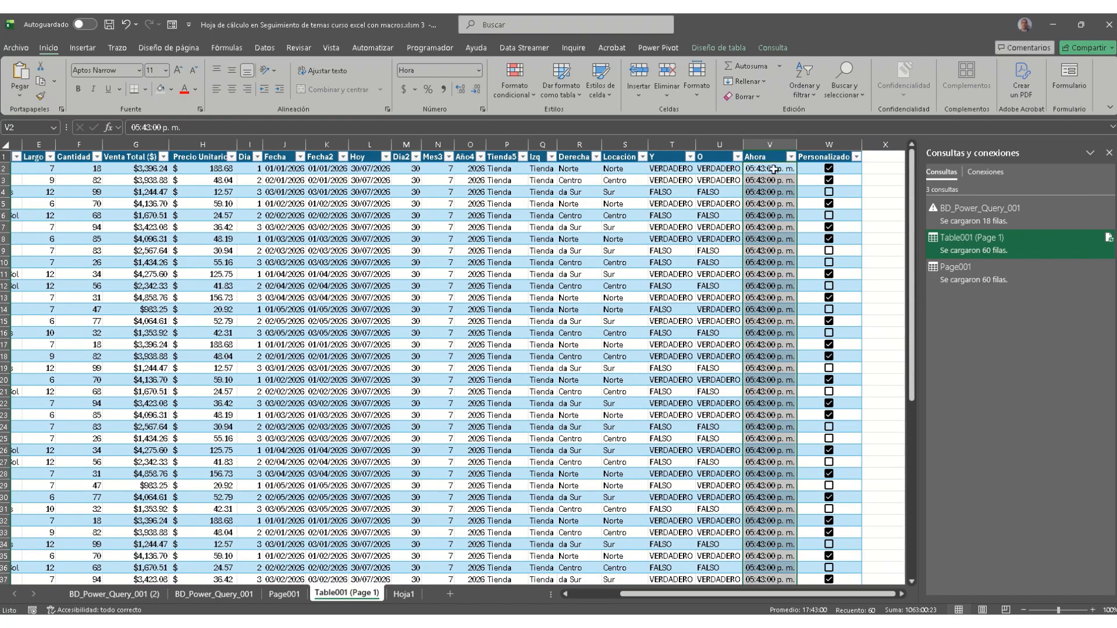
Step: Re-enter =AHORA() in V2 so the whole Ahora column refreshes to the current time
click(774, 169)
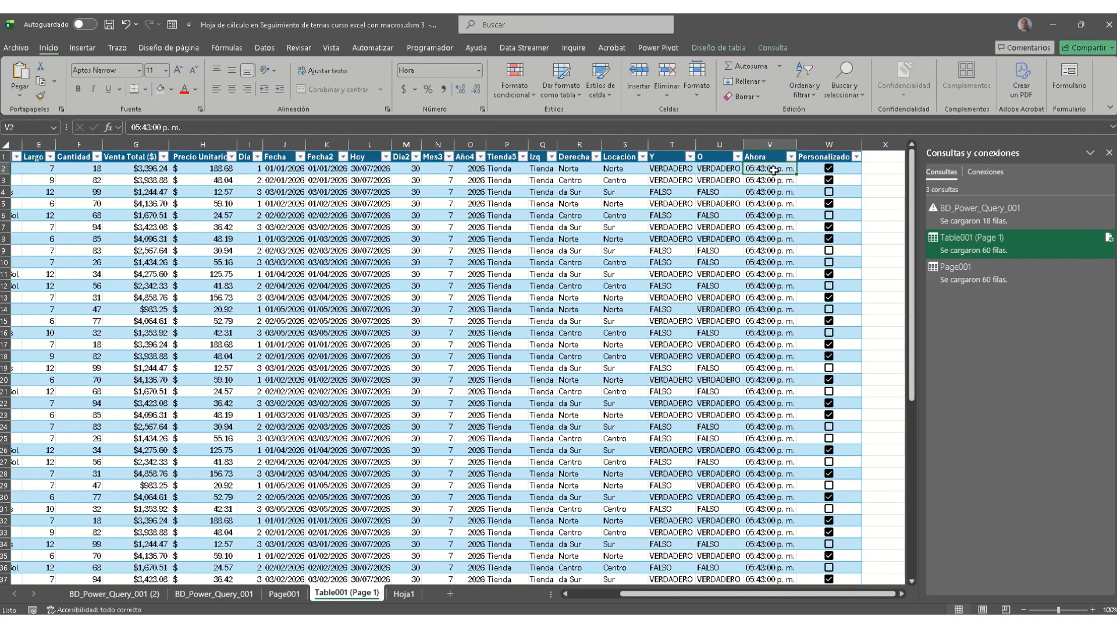
text(=ahora)
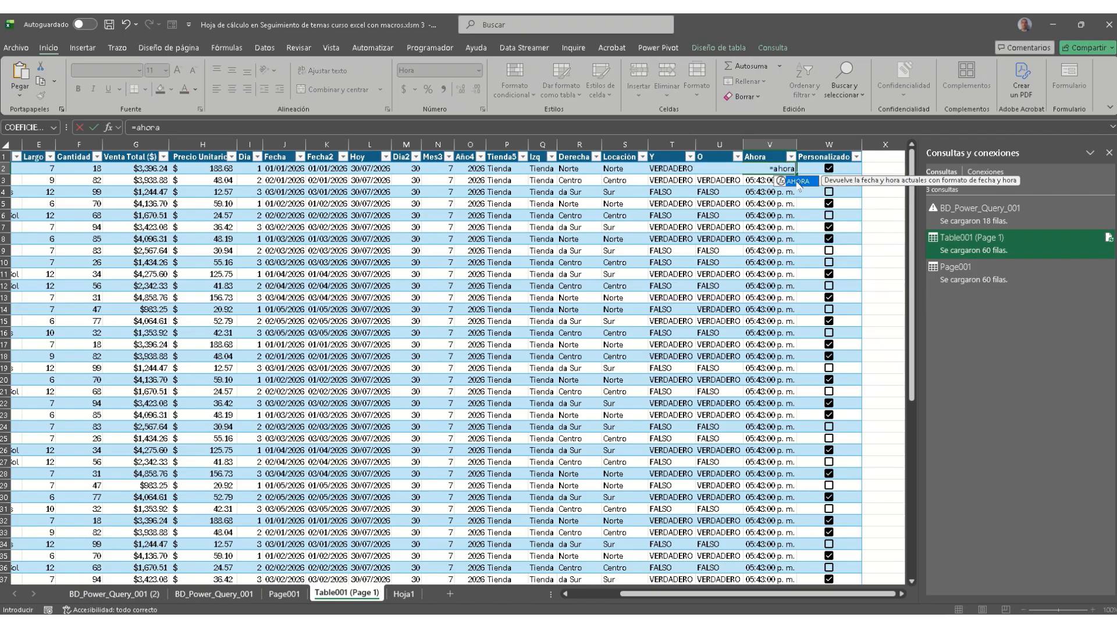
double_click(798, 182)
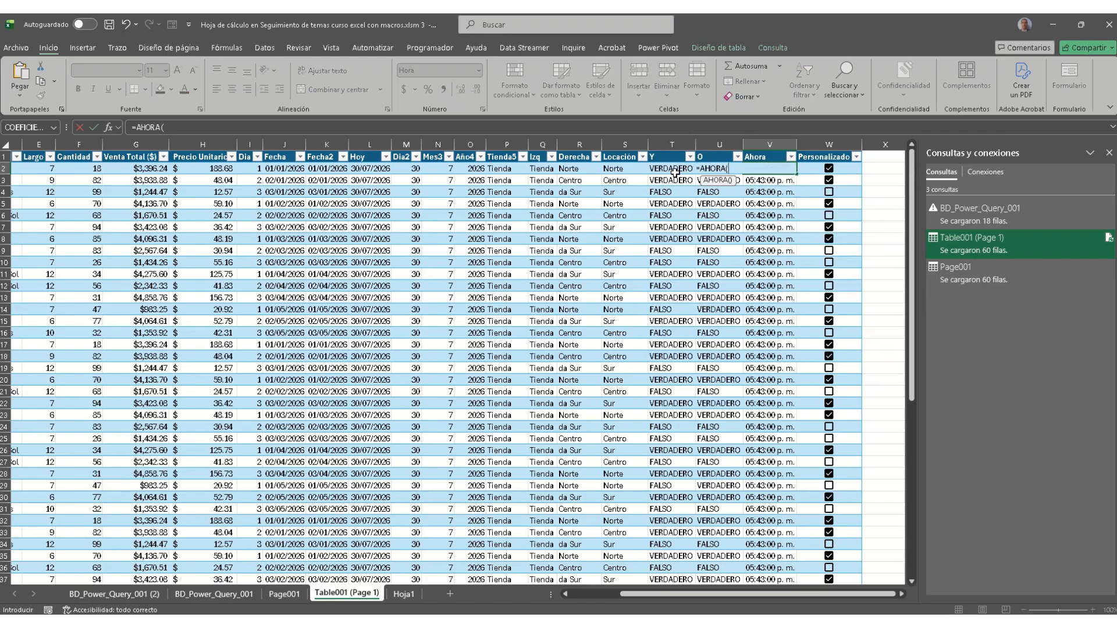
key(Return)
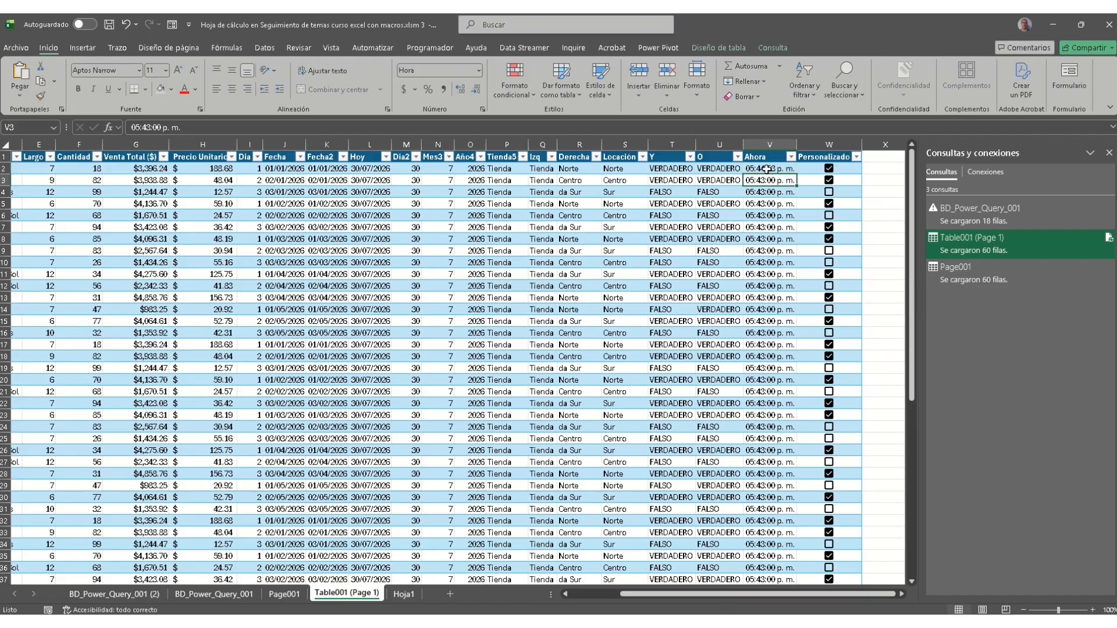
click(766, 169)
key(ctrl+shift+Down)
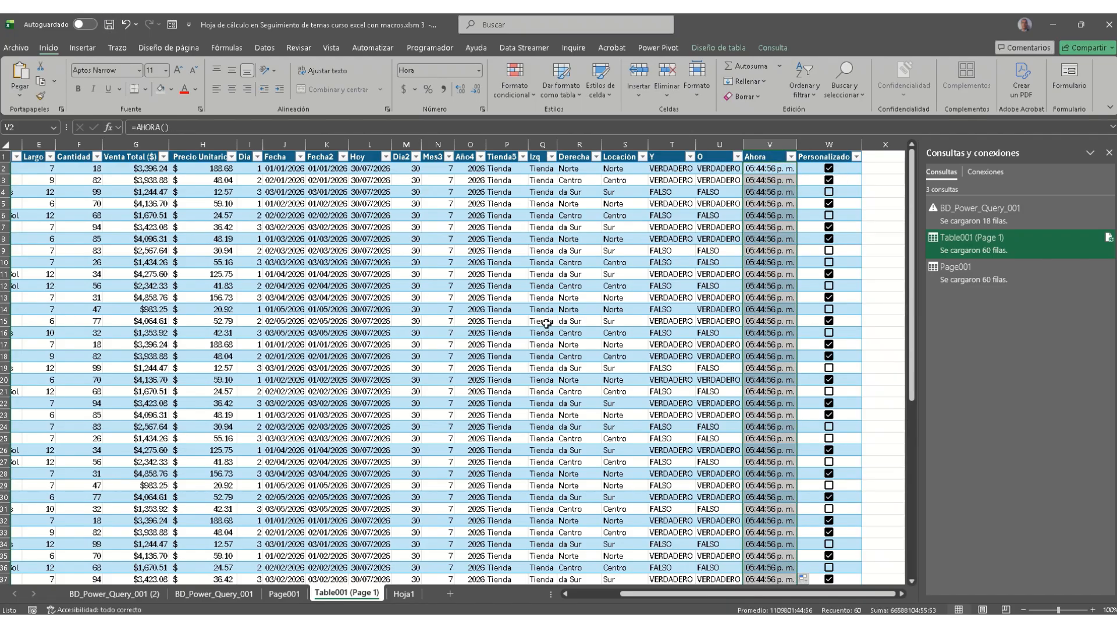
scroll(711, 353, down, 4)
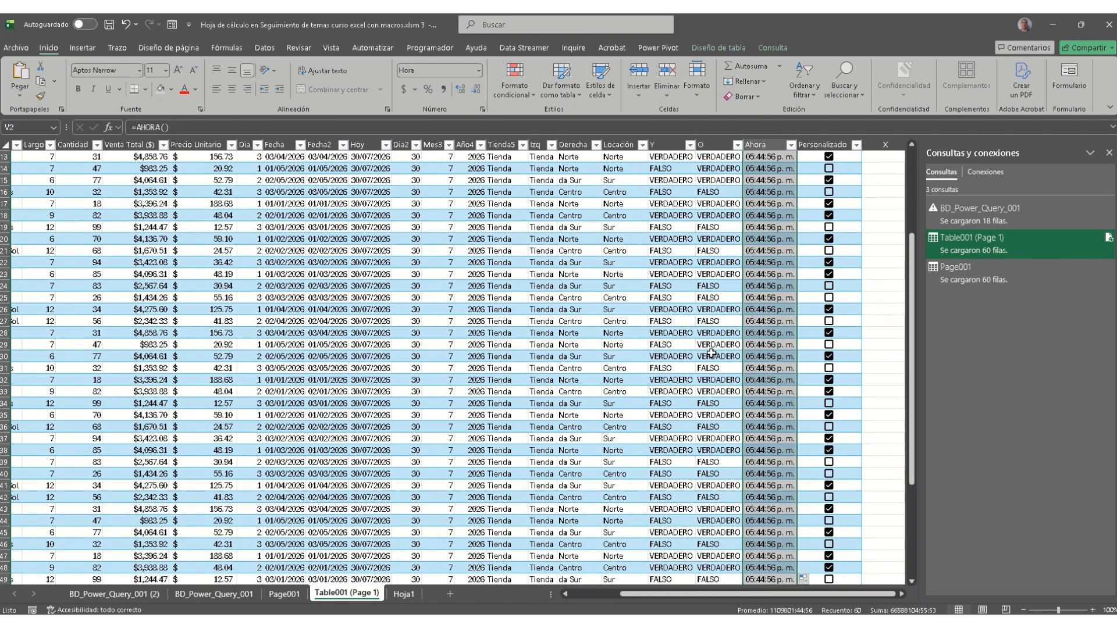
scroll(711, 353, up, 4)
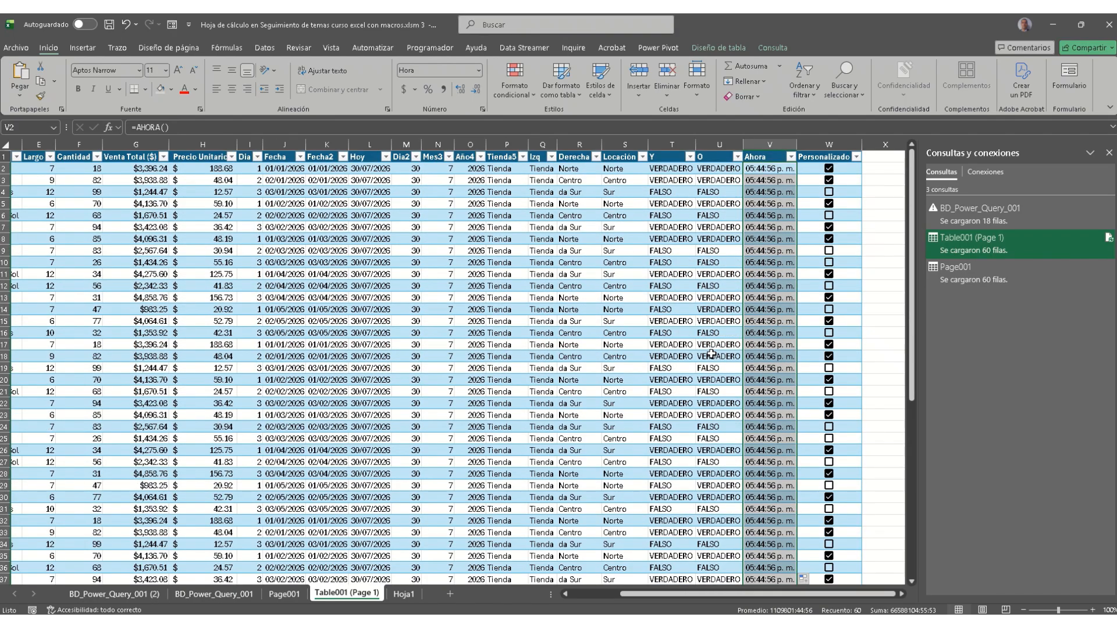
click(589, 594)
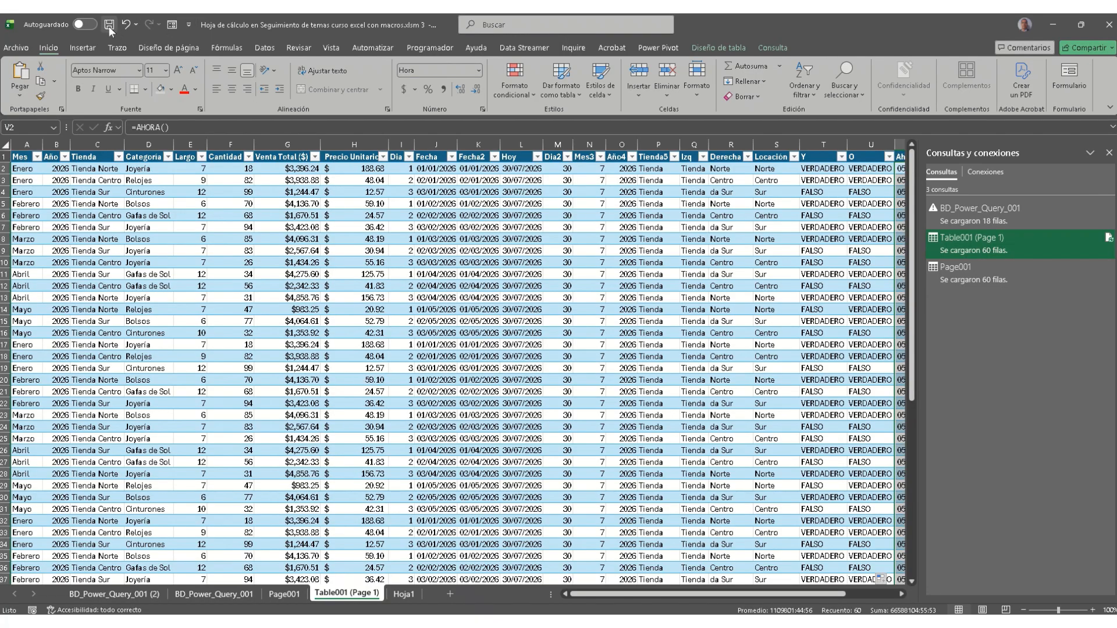
Step: Glance at the exported PDF, then return to the course macros workbook
click(1059, 23)
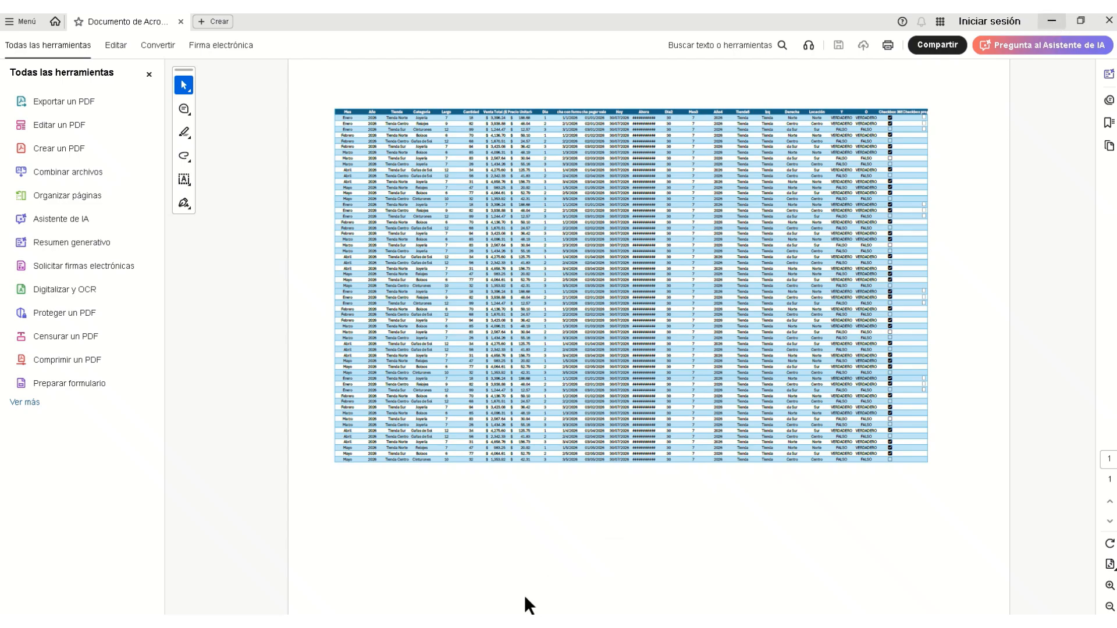
mouse_move(347, 614)
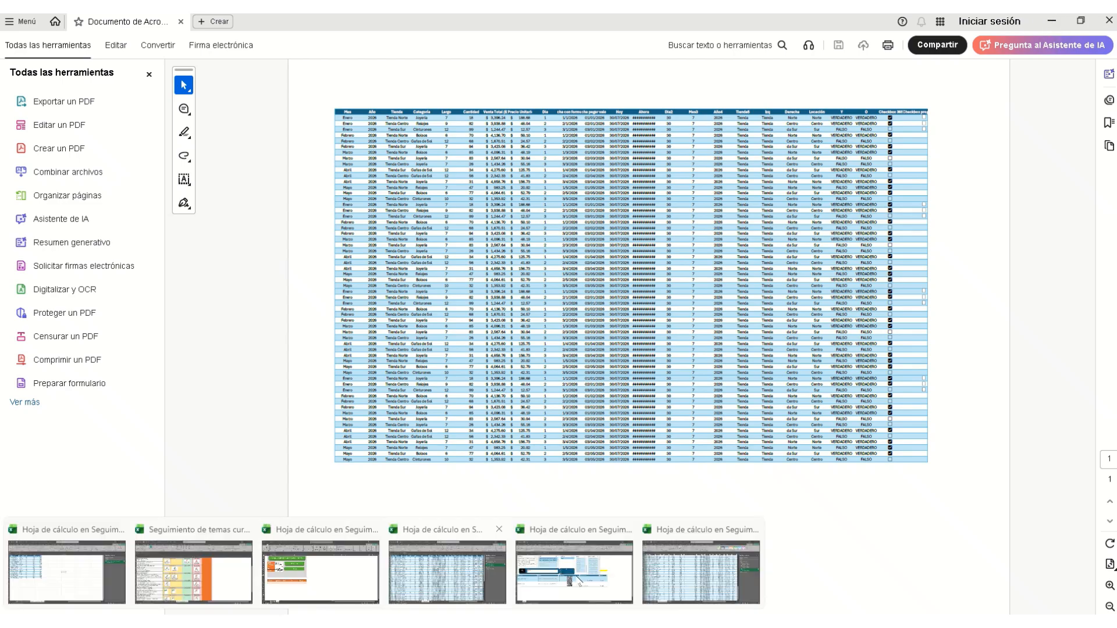
click(442, 567)
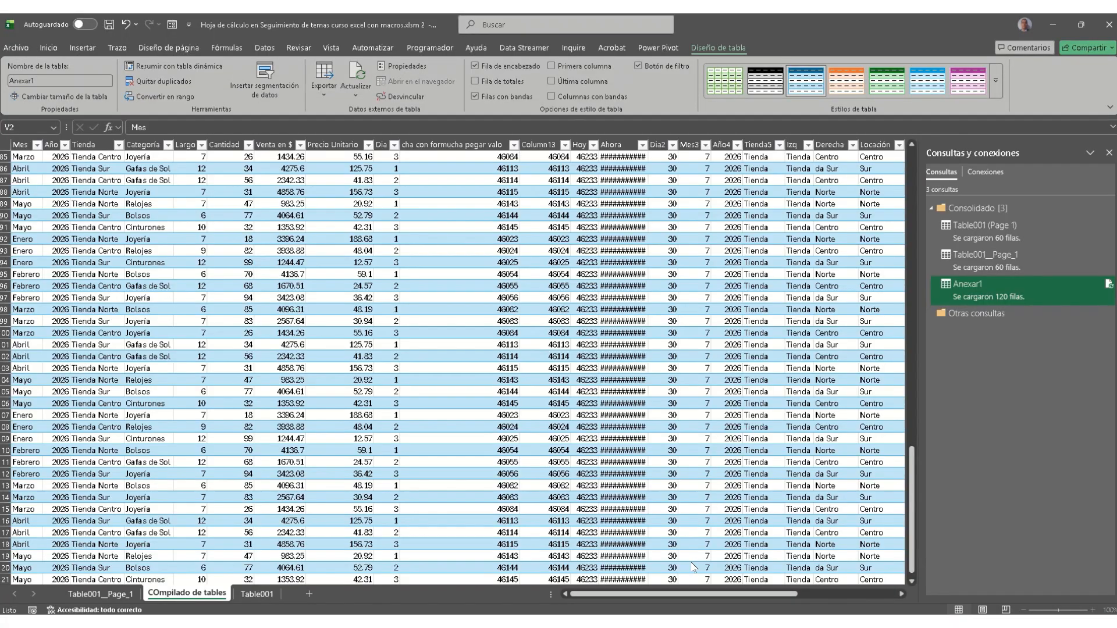
click(256, 594)
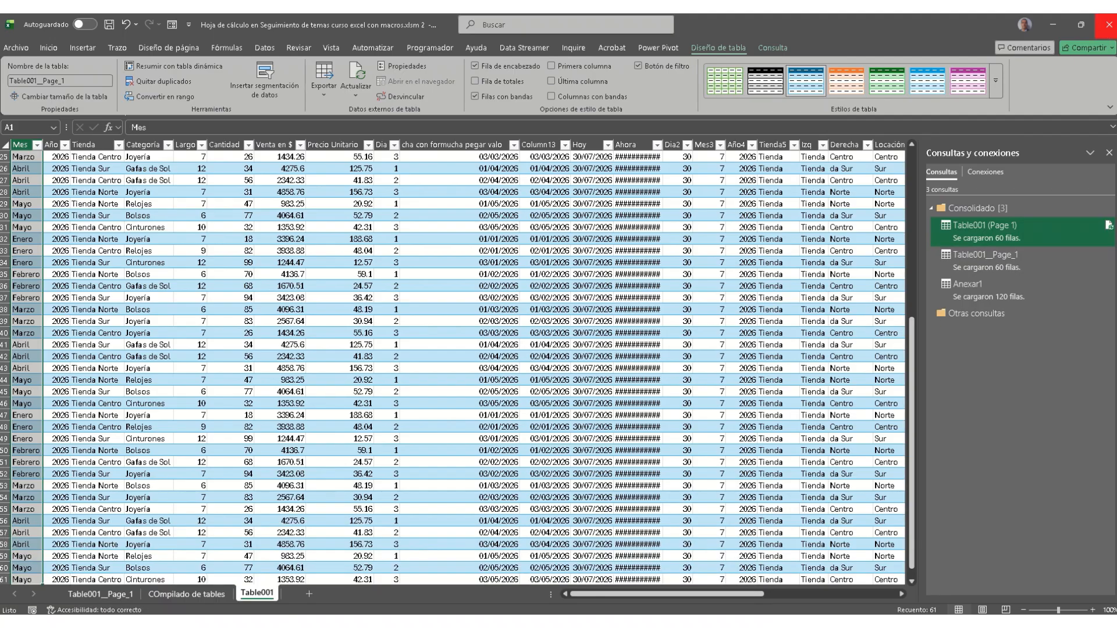
mouse_move(399, 610)
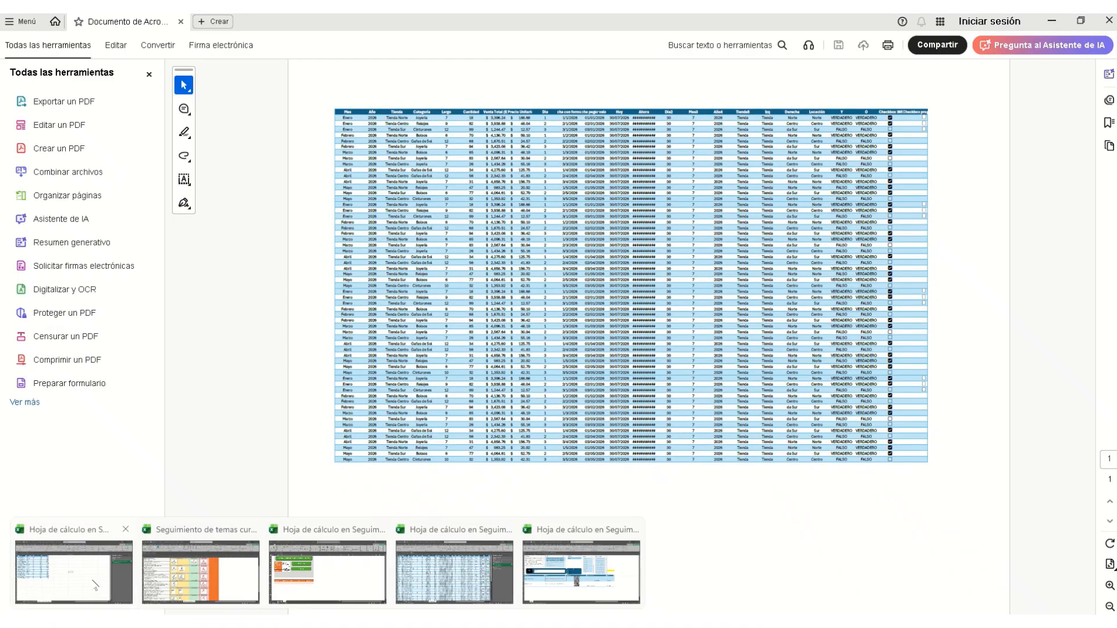
click(471, 584)
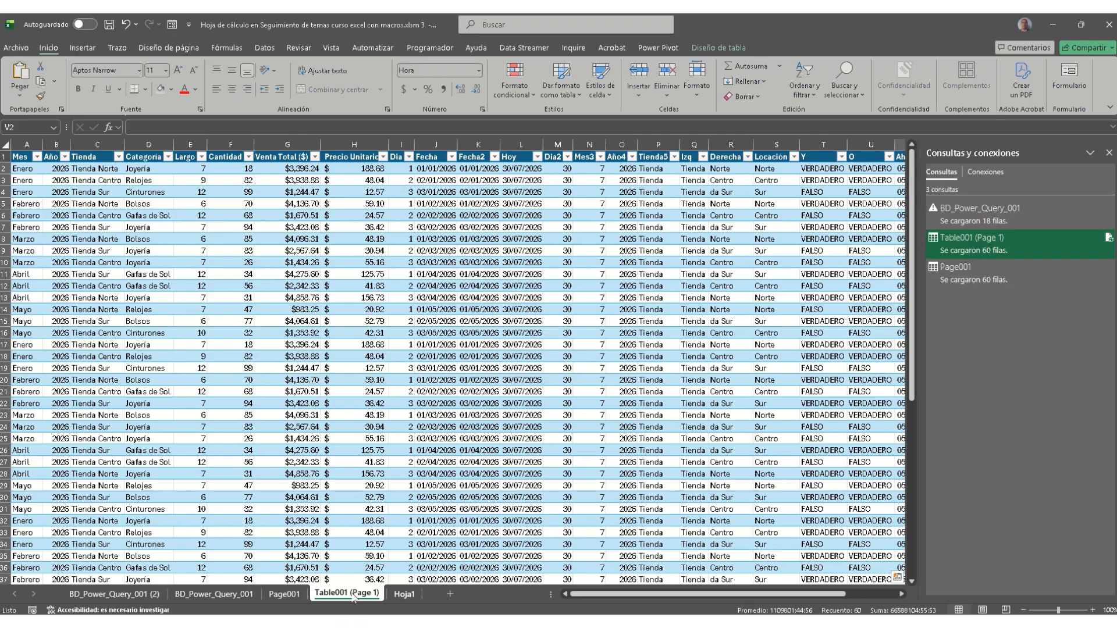
Step: Browse the Page001, Table001 (Page 1) and BD_Power_Query_001 sheets, then edit the Table001 (Page 1) query
click(269, 592)
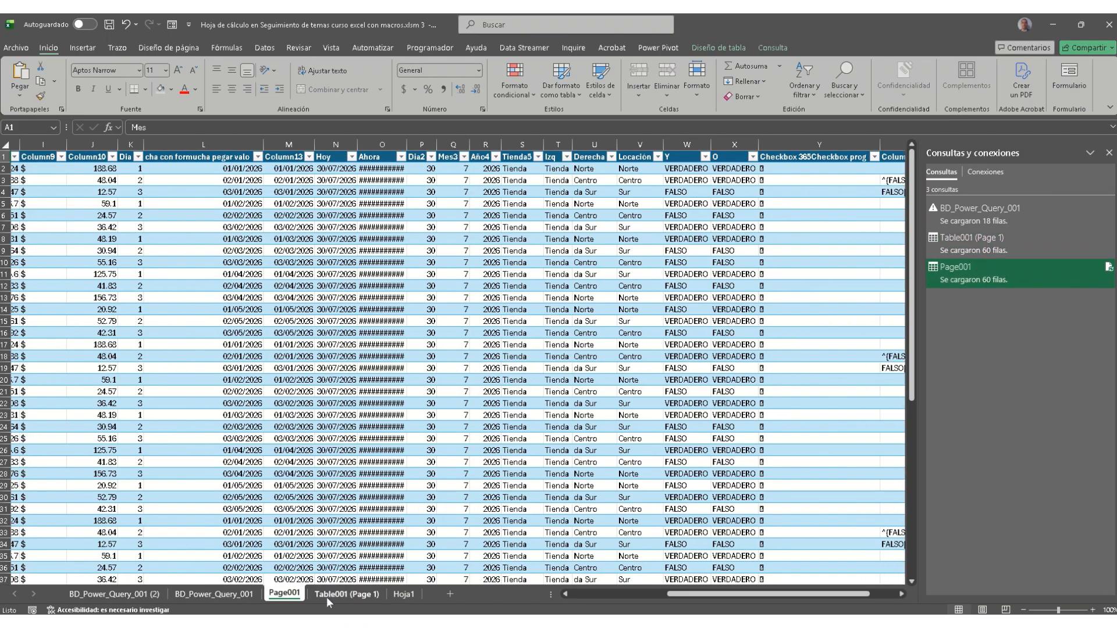
click(327, 597)
click(289, 595)
click(347, 593)
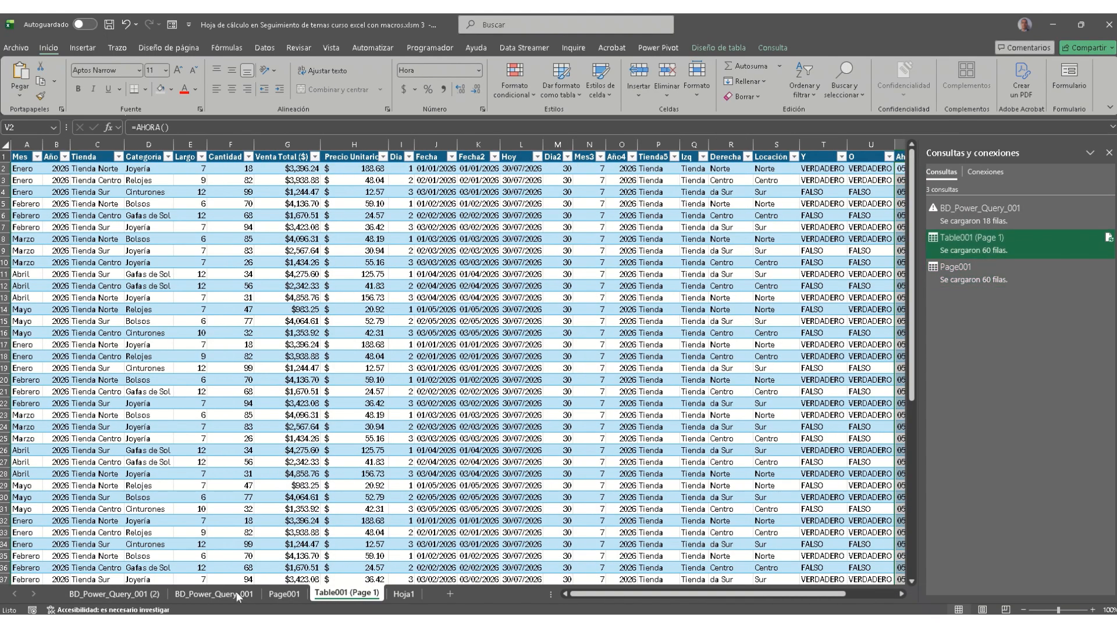
click(209, 595)
click(143, 595)
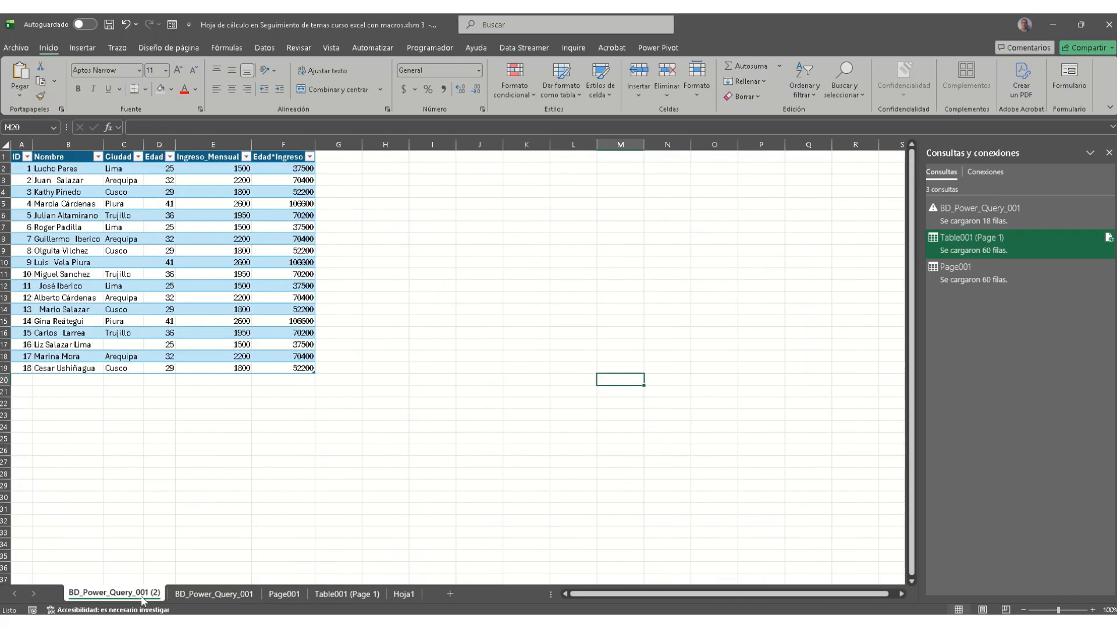
click(327, 595)
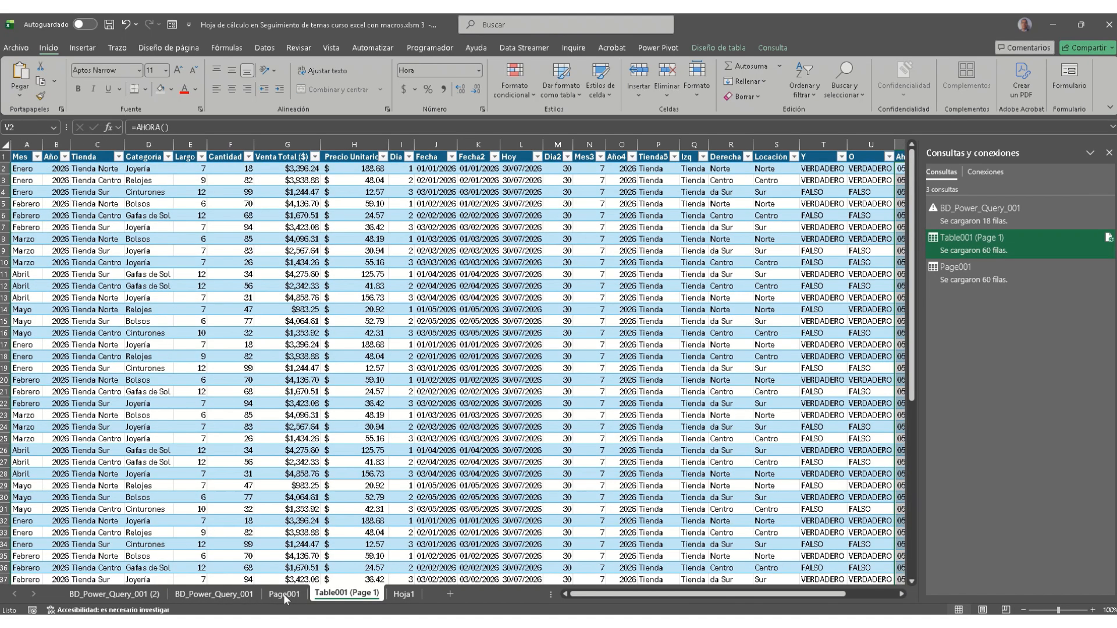
click(282, 595)
click(331, 594)
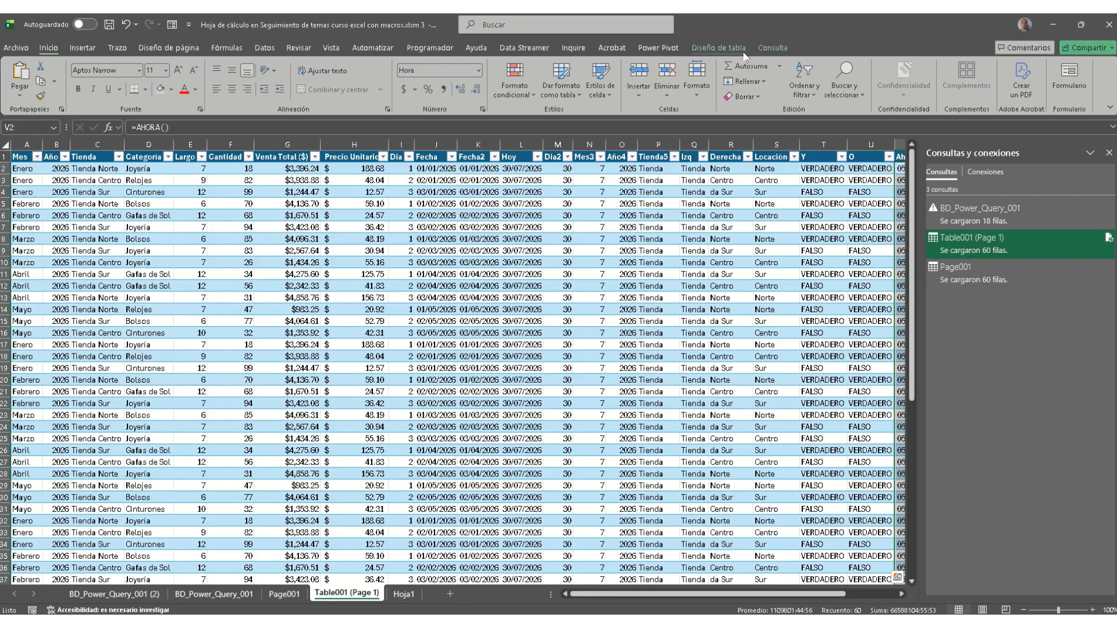
double_click(982, 245)
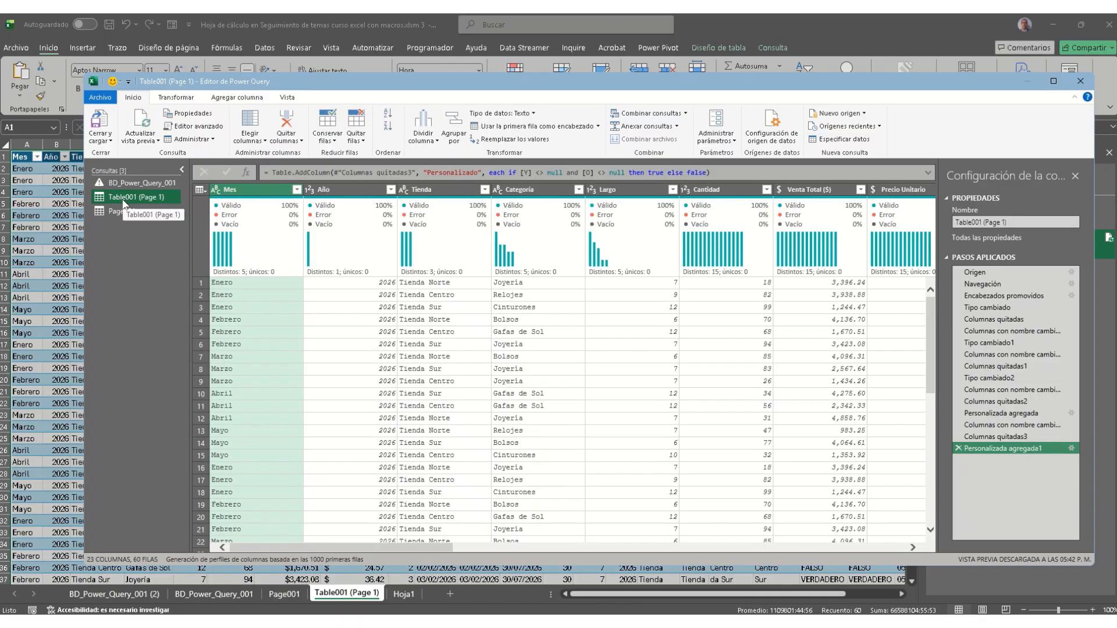
Step: Preview the Page001 query, cancel the Mover a un grupo dialog, and show the Anexar consultas options
click(125, 212)
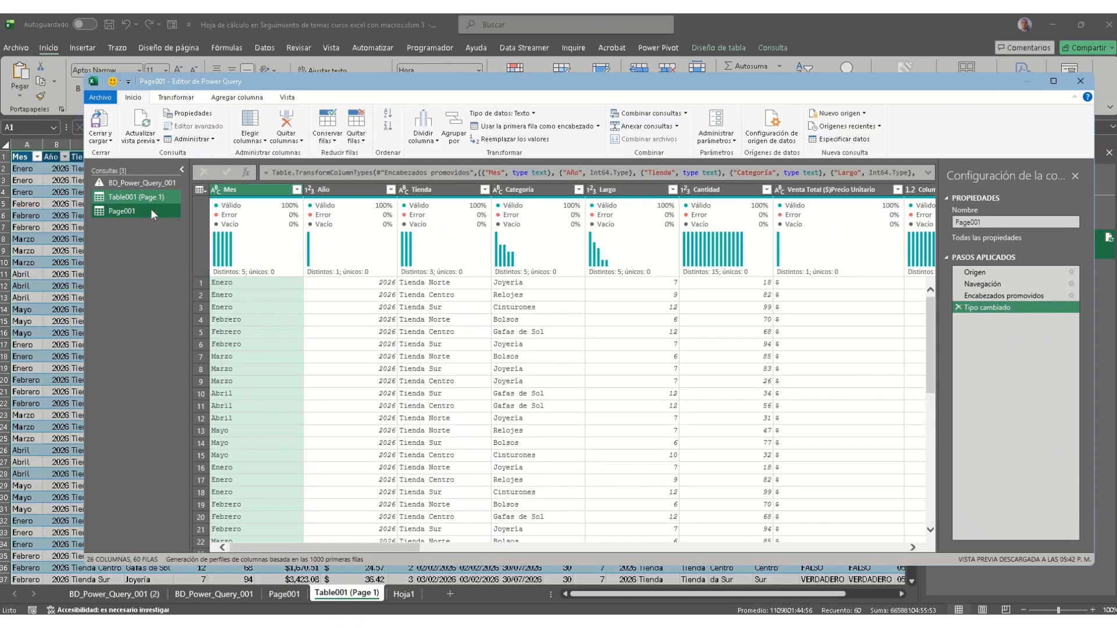
right_click(153, 213)
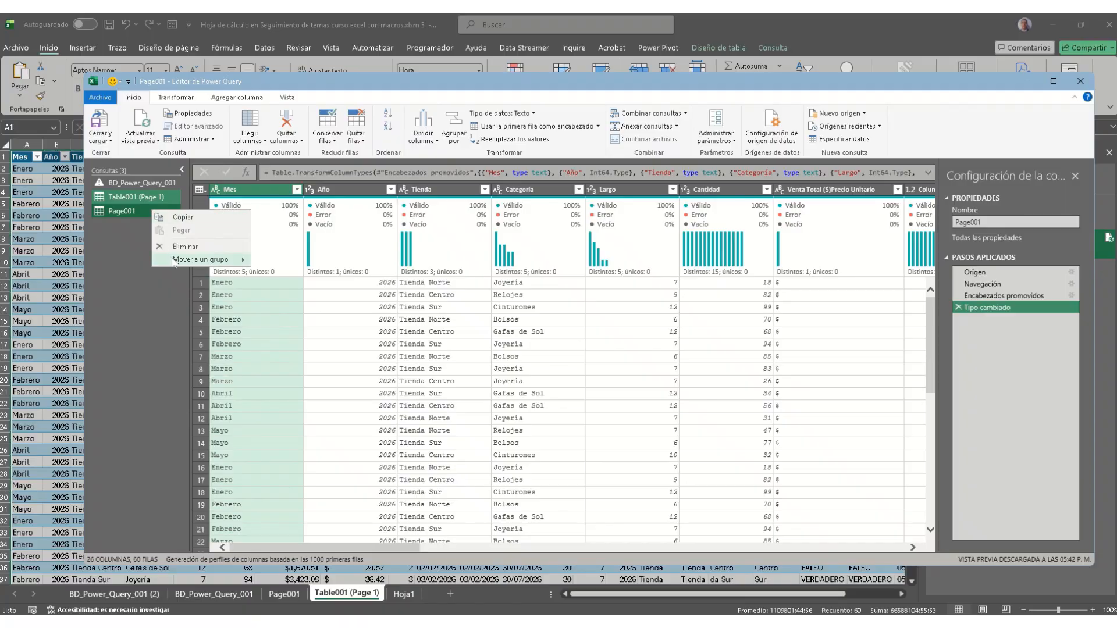
click(280, 263)
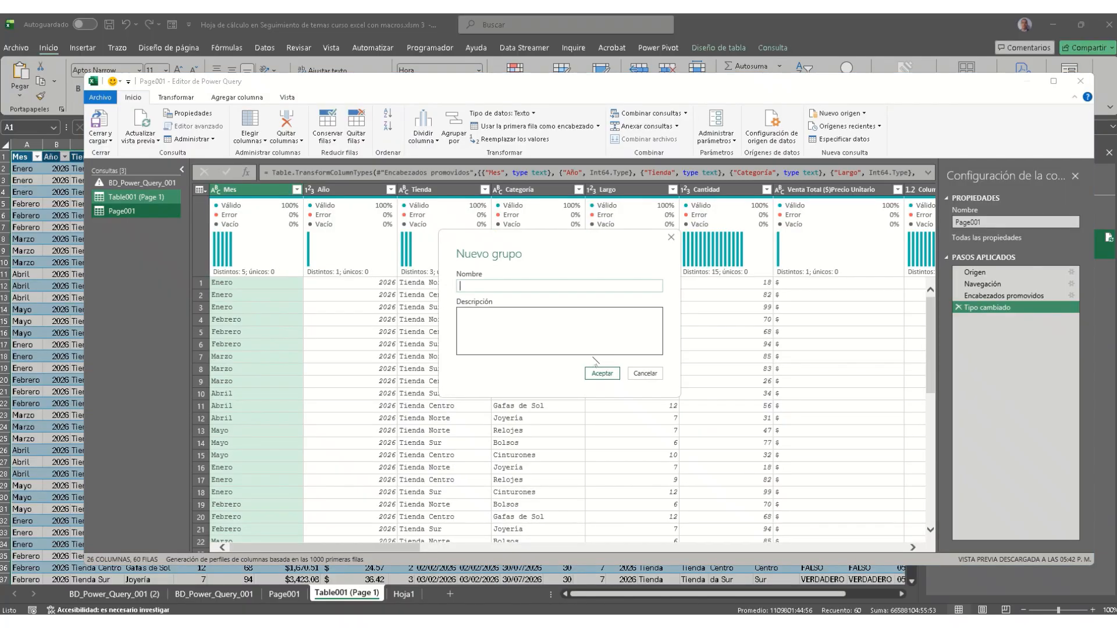
click(645, 373)
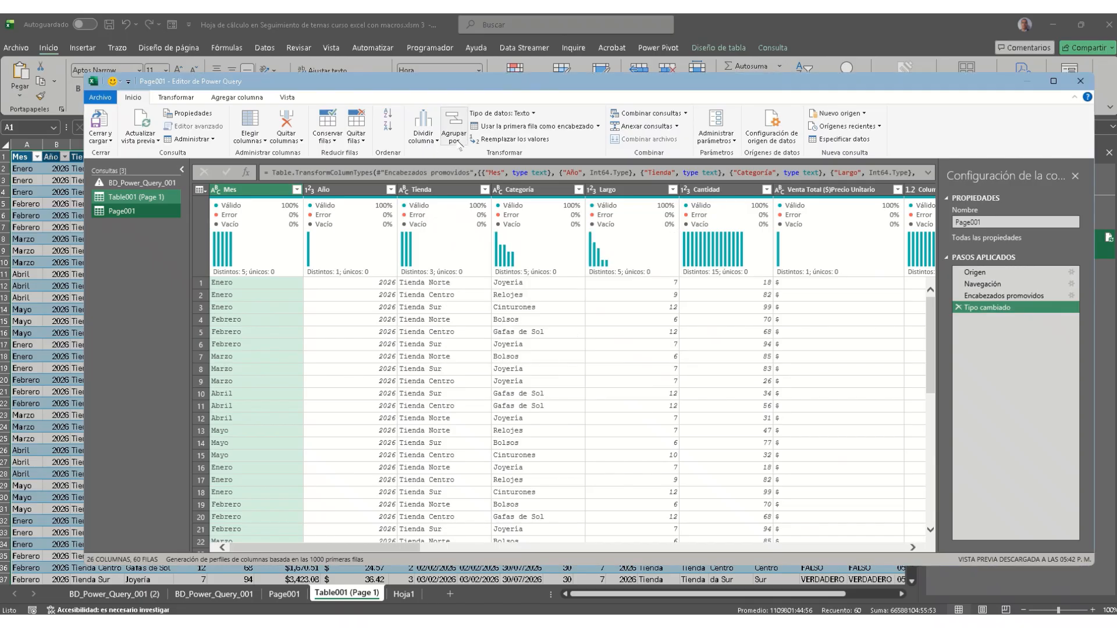
click(677, 127)
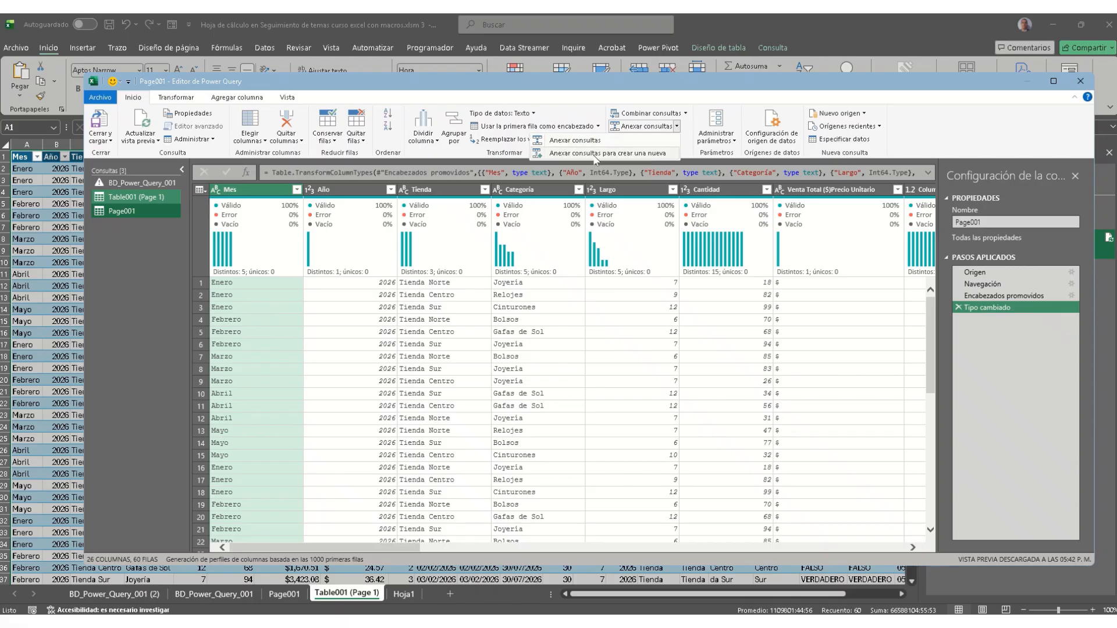
Step: Build a new append query from Tres o más tablas, adding Table001 (Page 1) and Page001 to the list
click(637, 153)
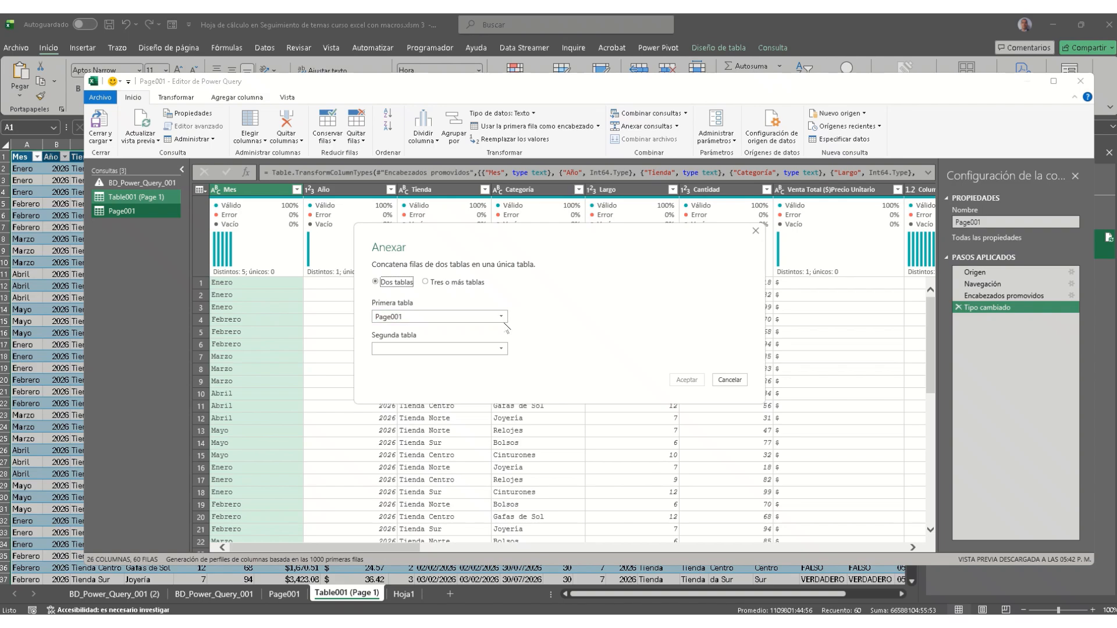
click(504, 348)
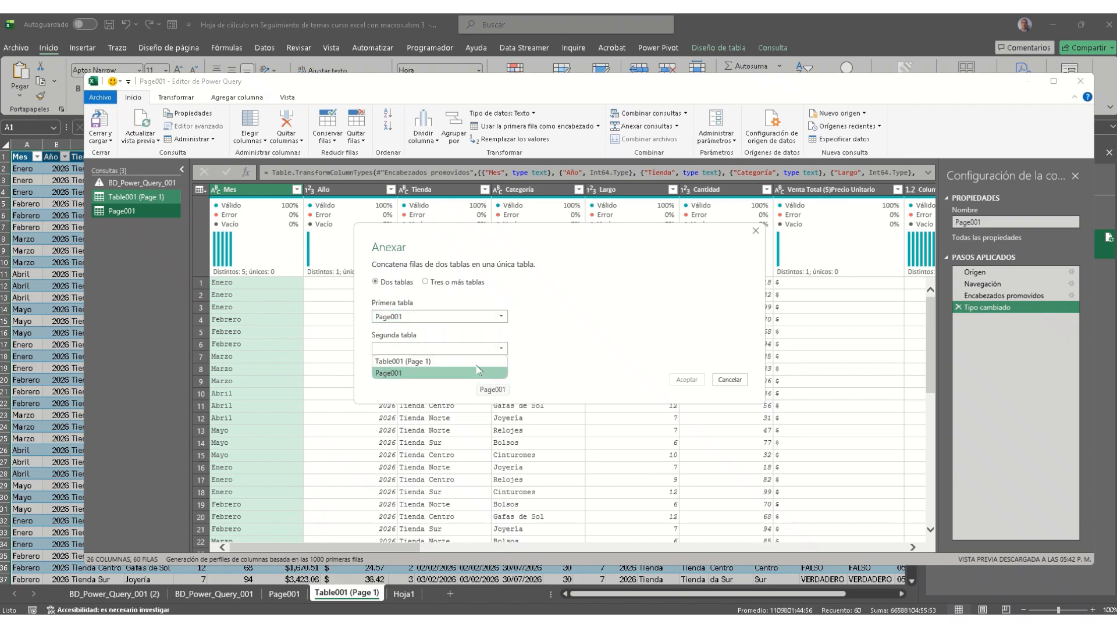
click(478, 362)
click(451, 282)
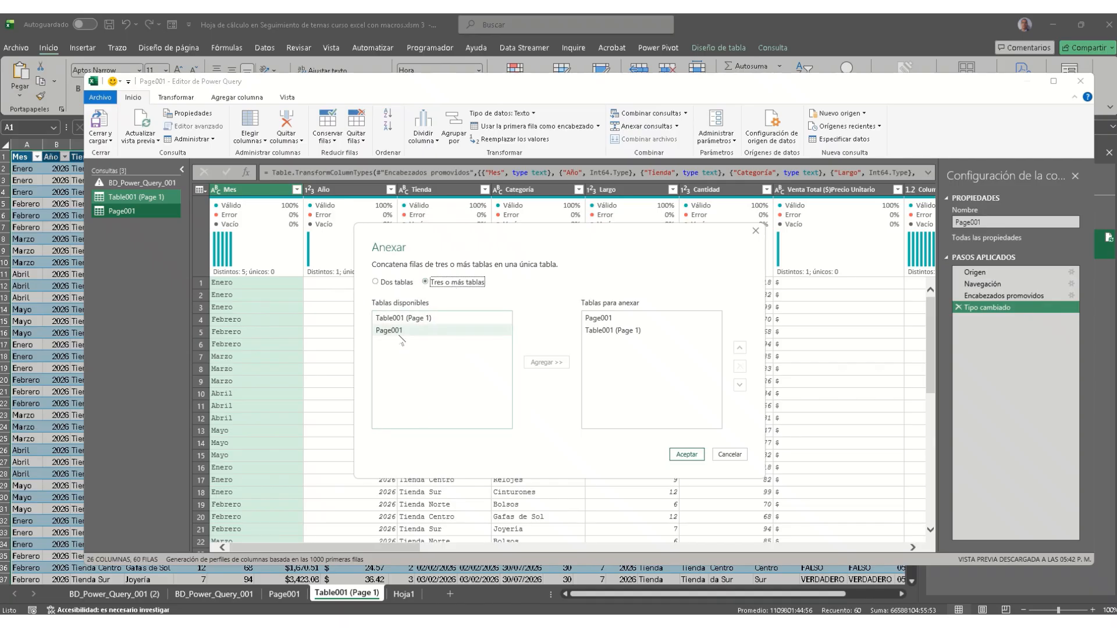
click(445, 318)
click(546, 362)
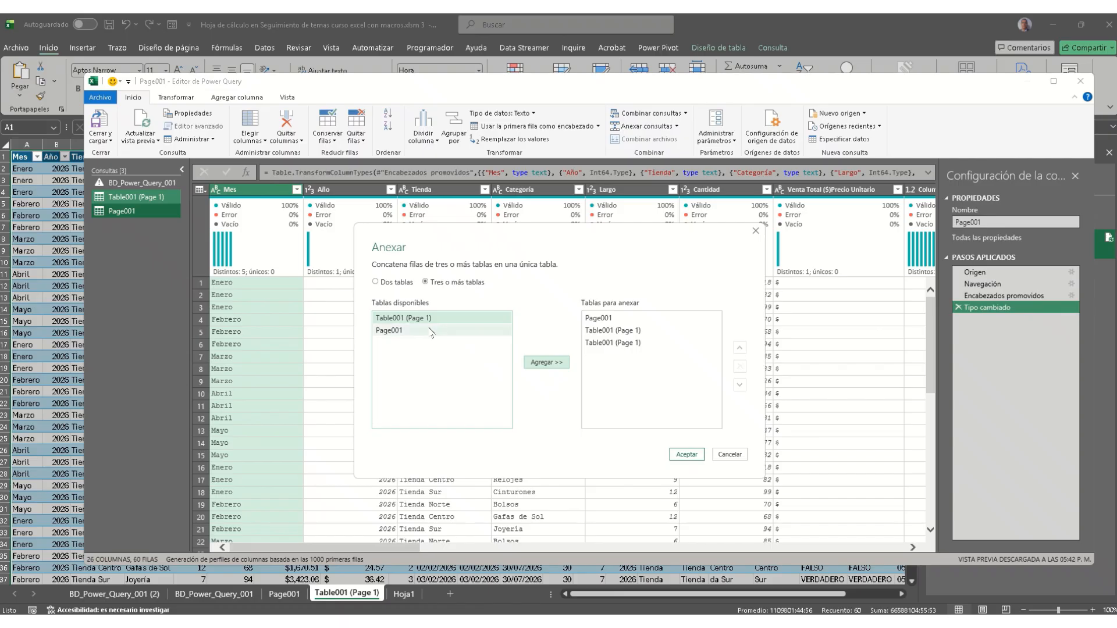
click(432, 330)
click(558, 364)
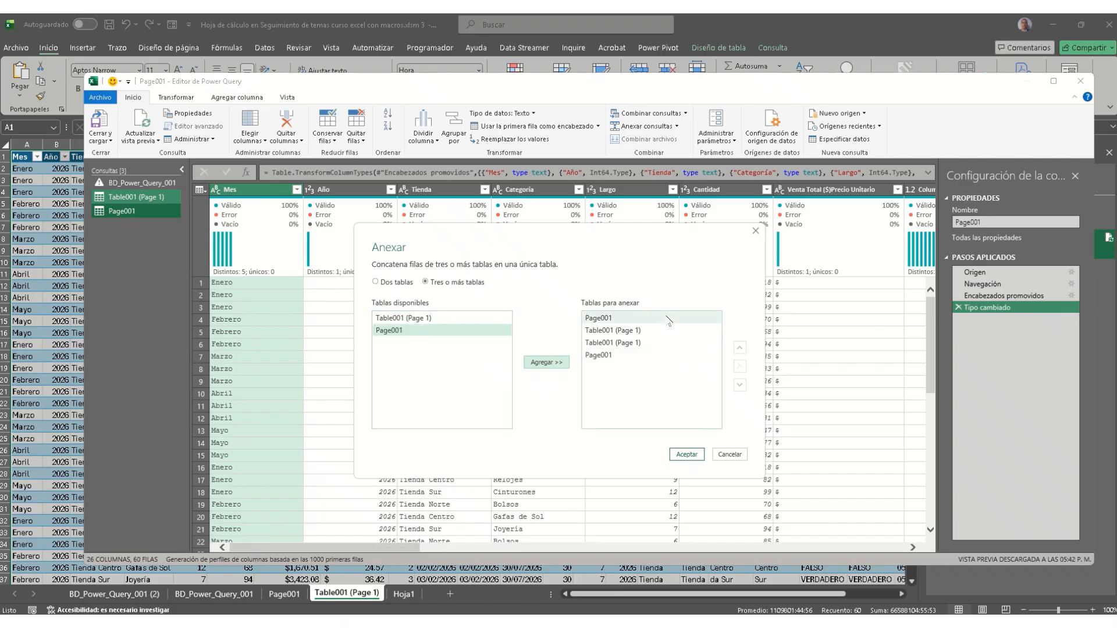
click(687, 454)
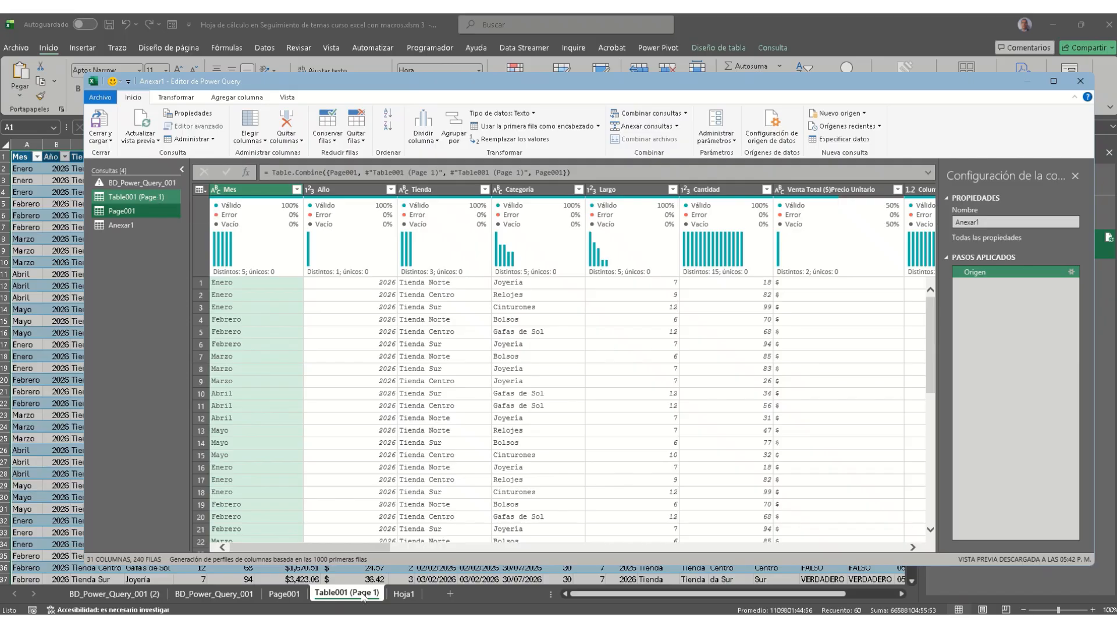
Step: Use Cerrar y cargar to place Anexar1's 240 rows on a new worksheet
mouse_move(362, 596)
click(96, 122)
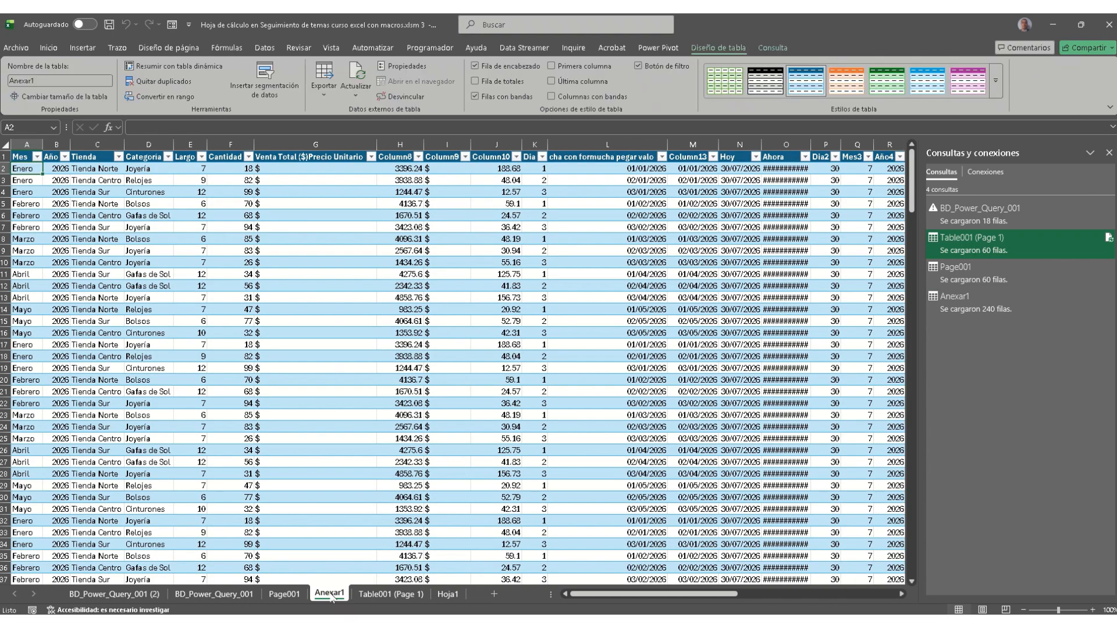
click(383, 595)
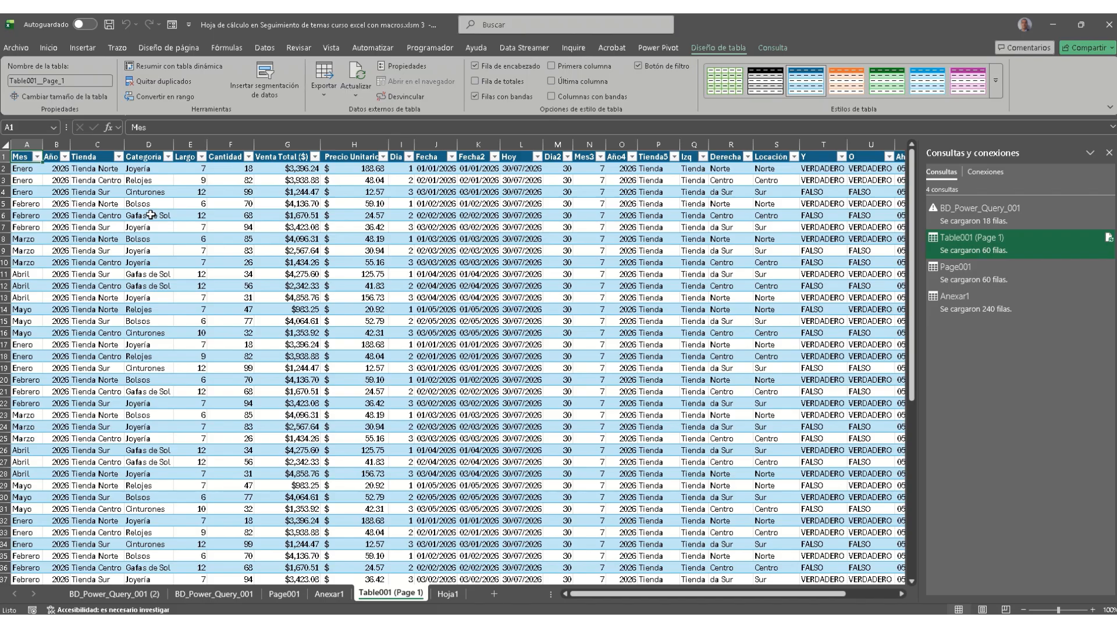
key(ctrl+shift+Down)
scroll(132, 443, down, 2)
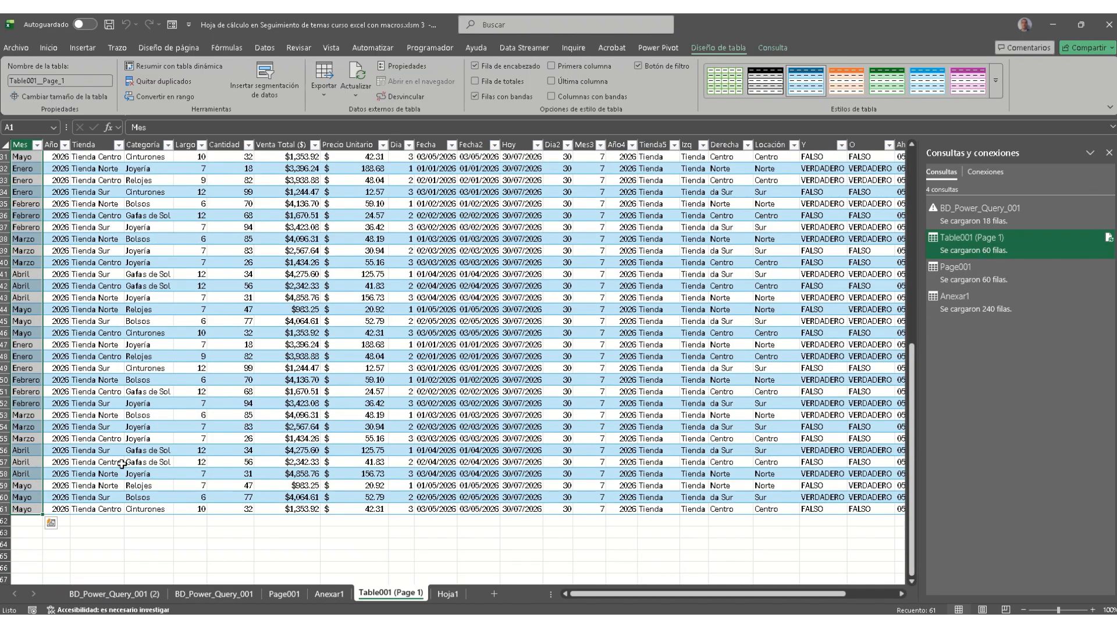
click(285, 595)
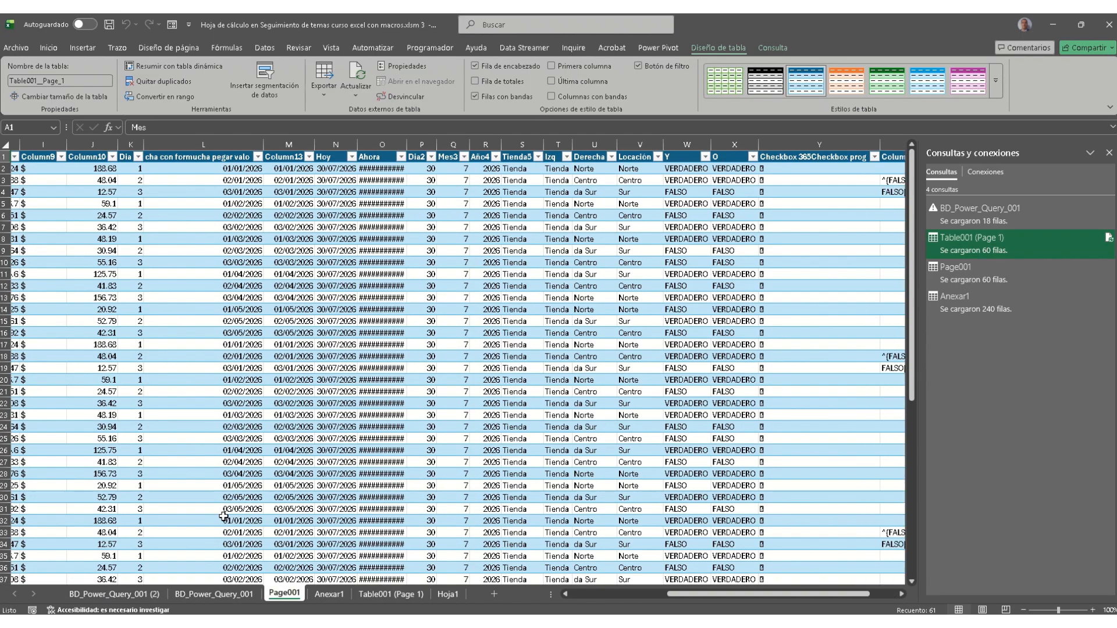
click(41, 158)
key(ctrl+shift+Down)
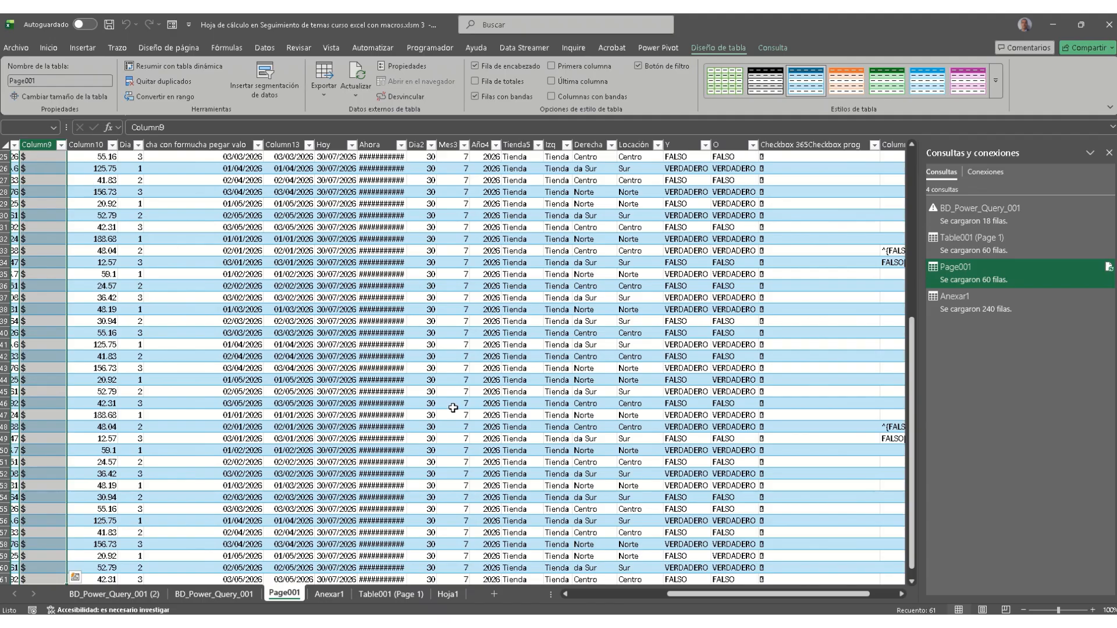
click(330, 594)
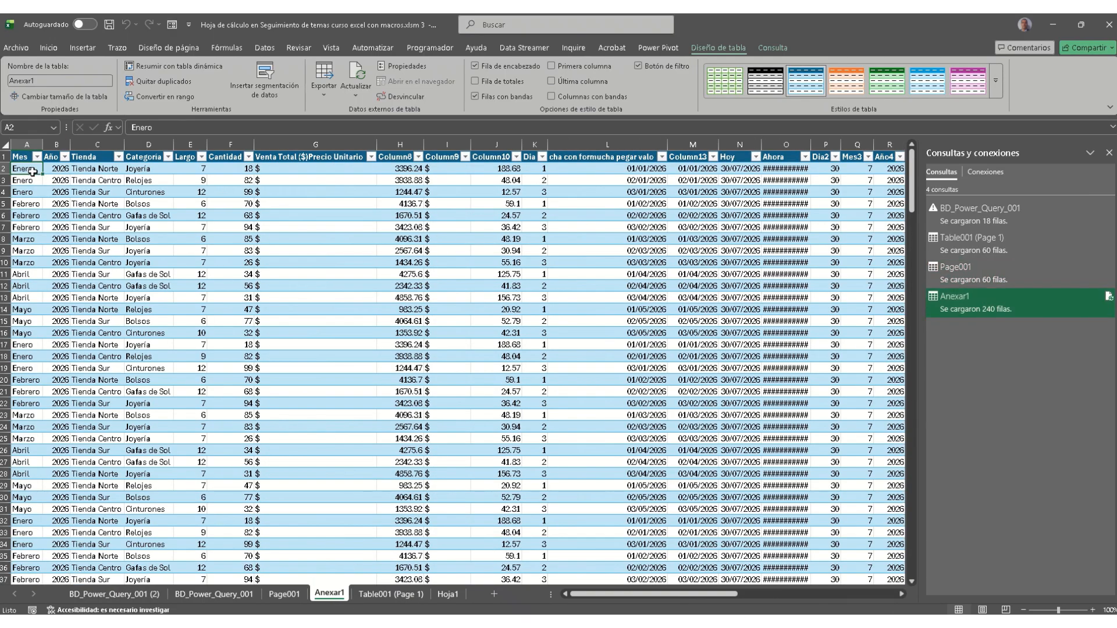
key(ctrl+shift+Down)
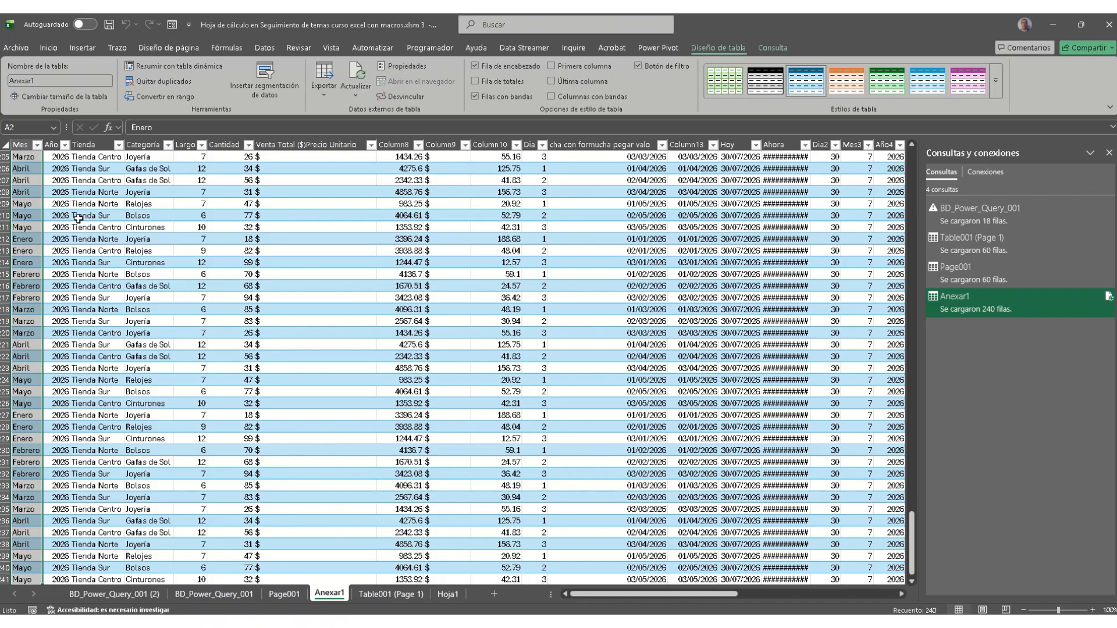
Step: Hide the Table001 (Page 1) and Hoja1 sheets after glancing through the tabs
click(388, 595)
click(446, 594)
click(407, 594)
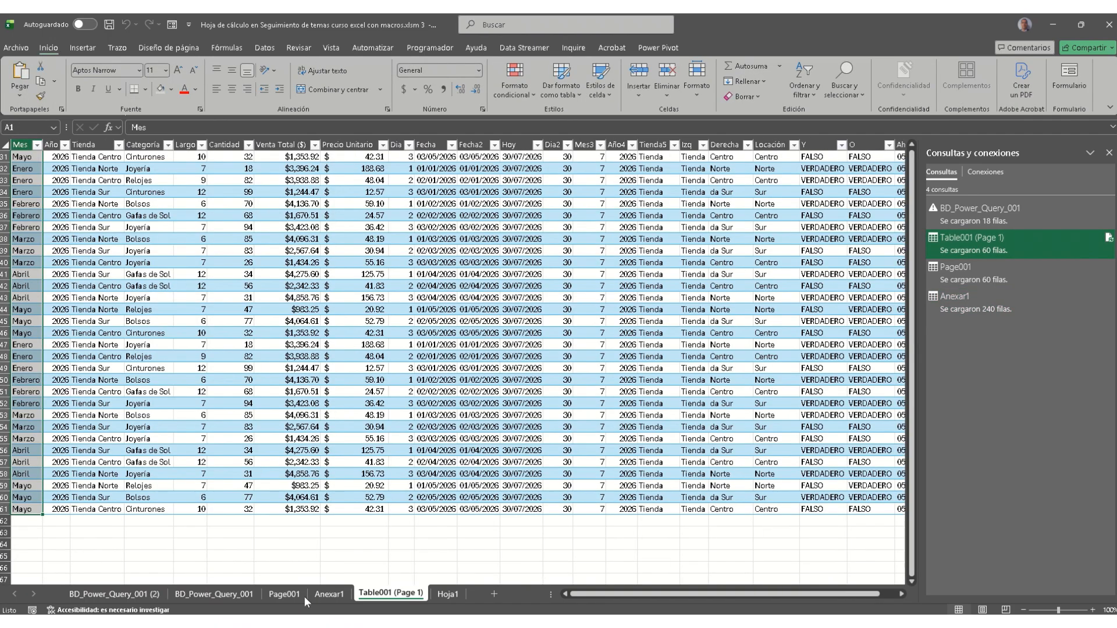
click(298, 596)
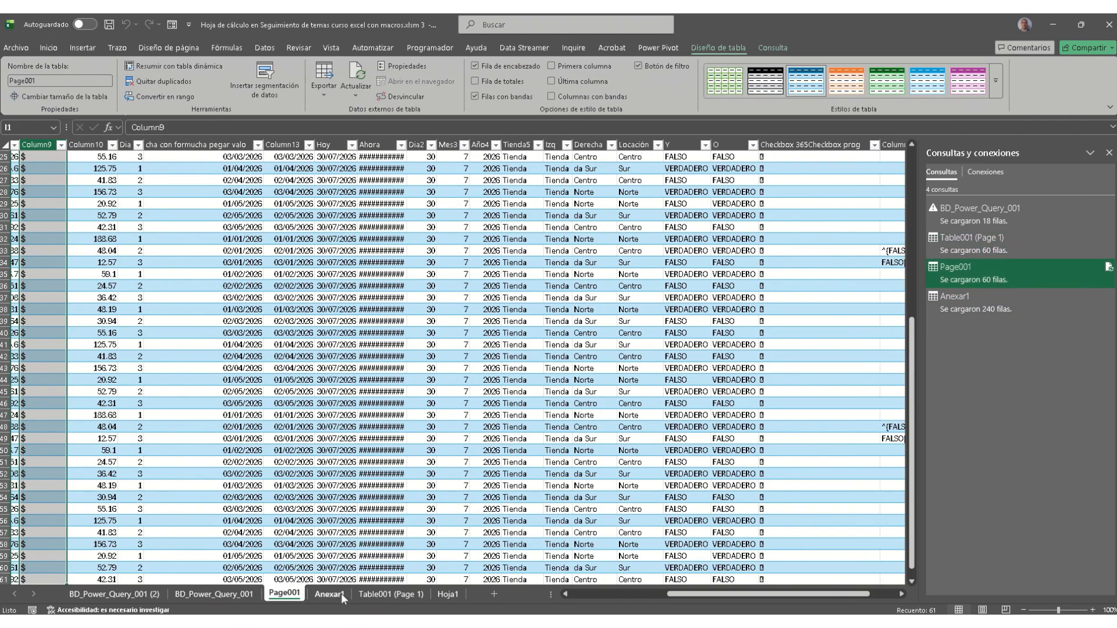
right_click(395, 594)
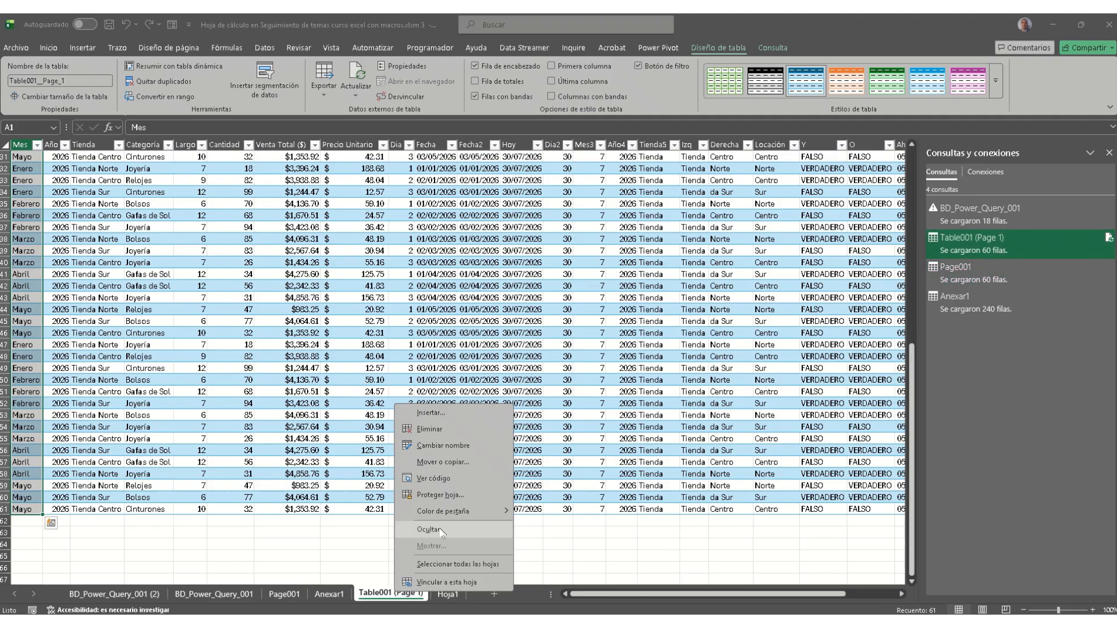
click(440, 531)
right_click(377, 597)
click(410, 546)
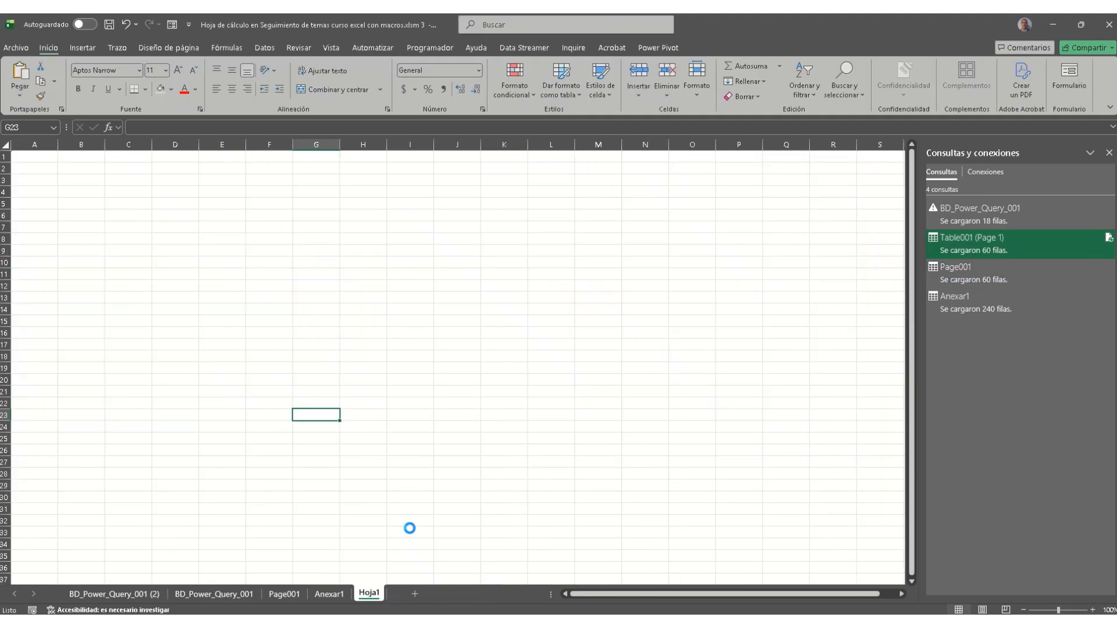
Step: Hide the Page001, BD_Power_Query_001 and BD_Power_Query_001 (2) sheets
right_click(296, 594)
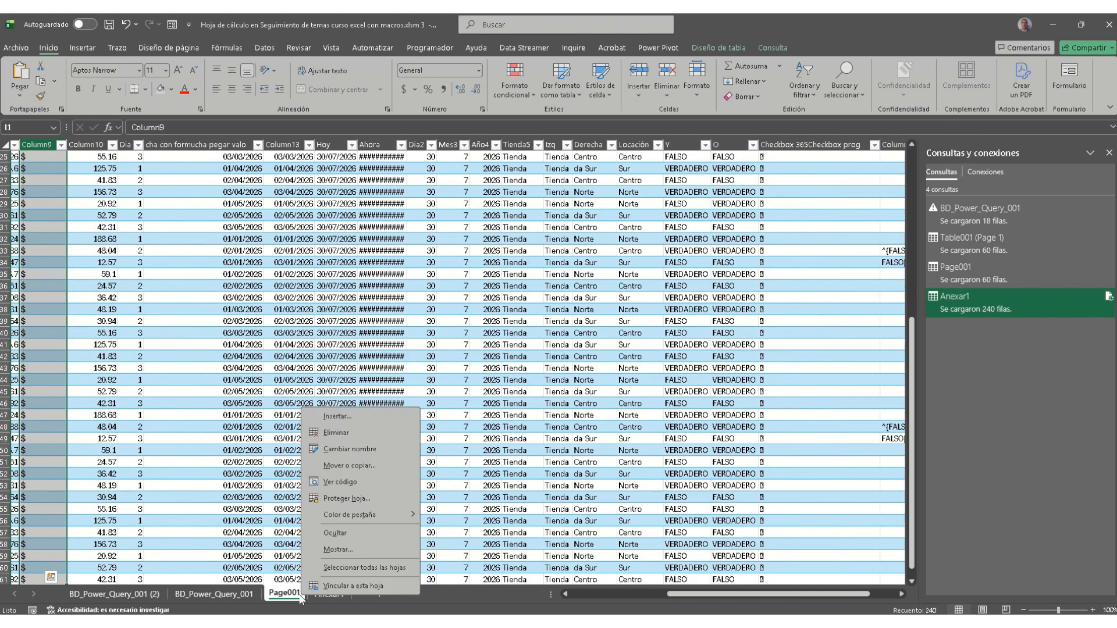
click(340, 534)
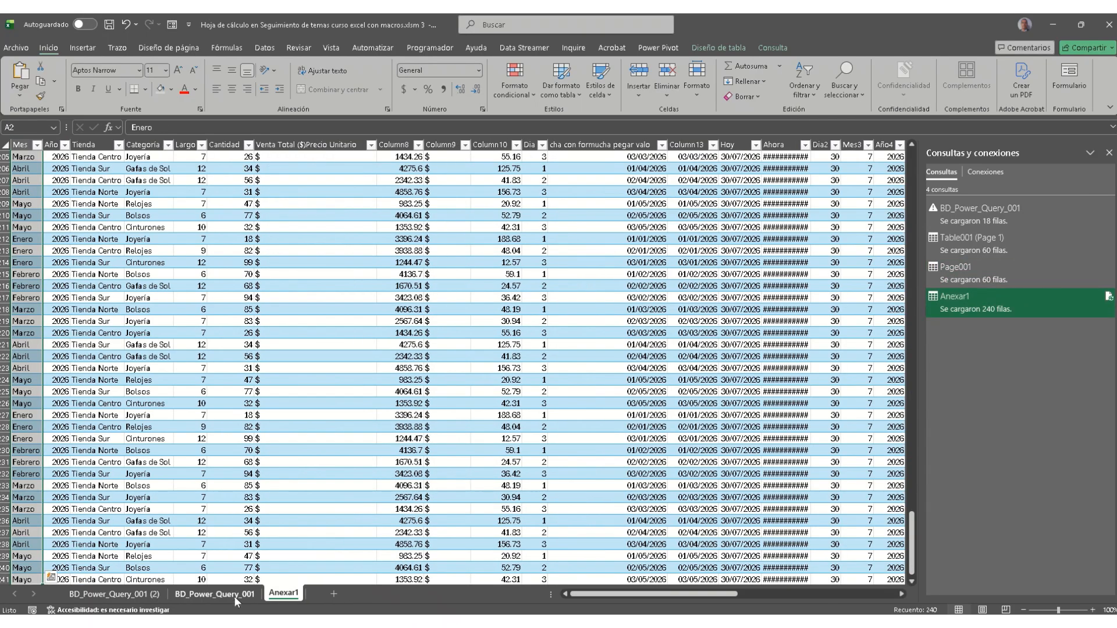
right_click(232, 593)
click(271, 535)
right_click(121, 594)
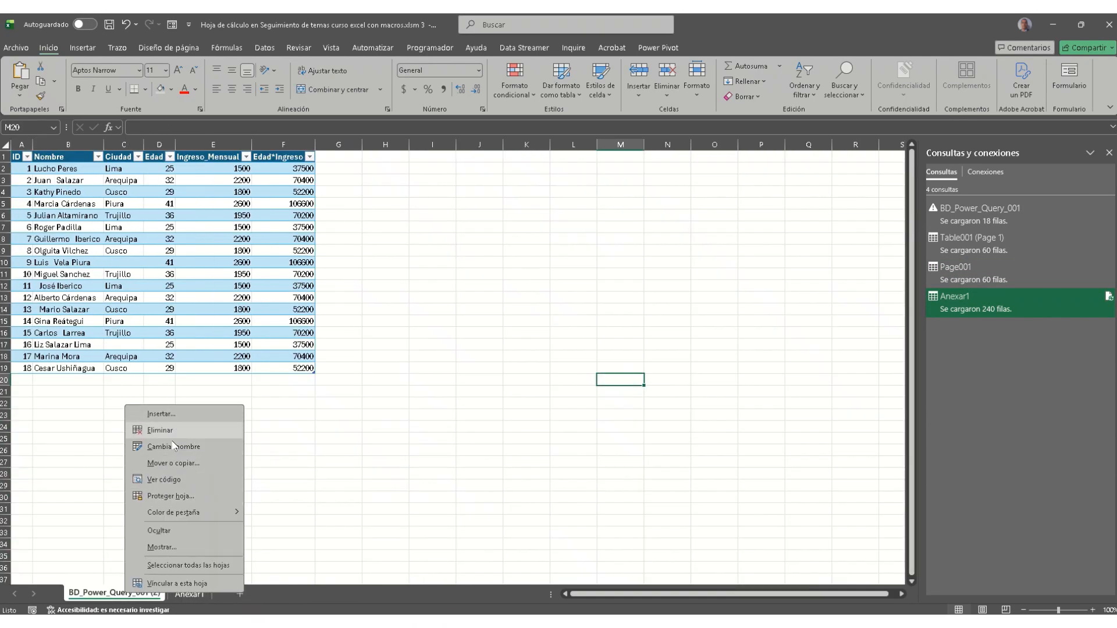
click(190, 531)
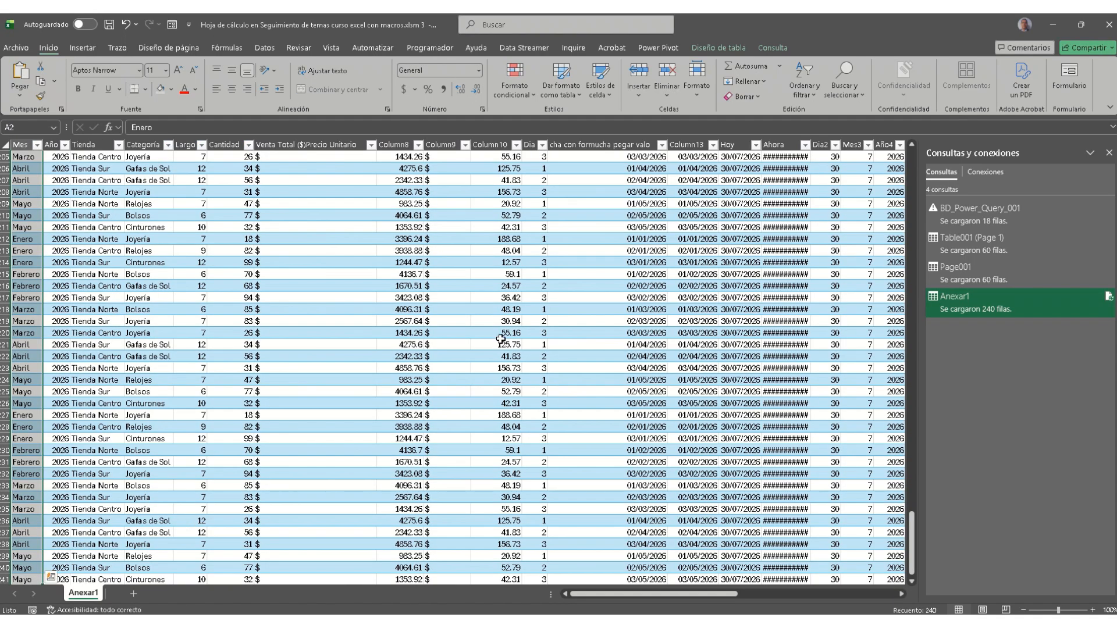
click(500, 340)
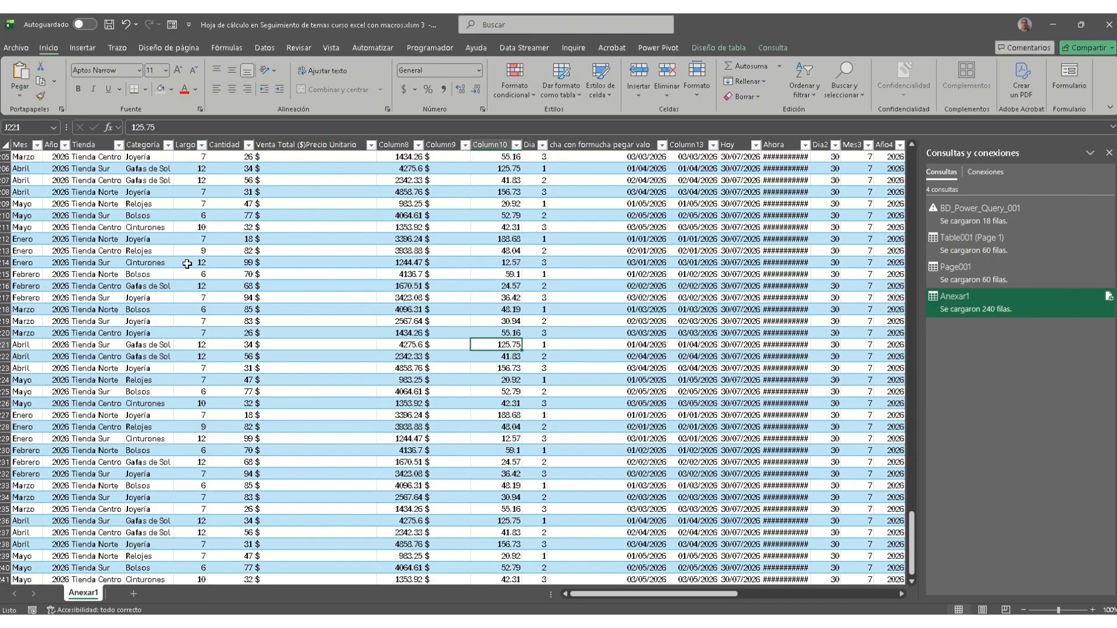
Step: Scroll to the bottom of the 240-row Anexar1 table and back to the top
scroll(183, 291, down, 2)
scroll(184, 291, down, 9)
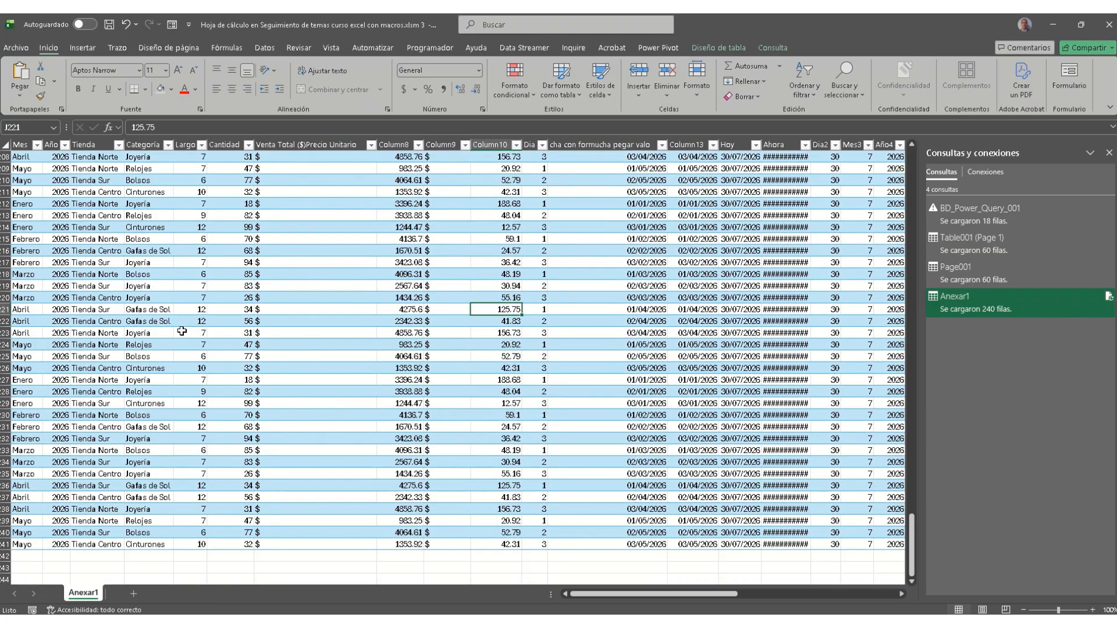
click(33, 207)
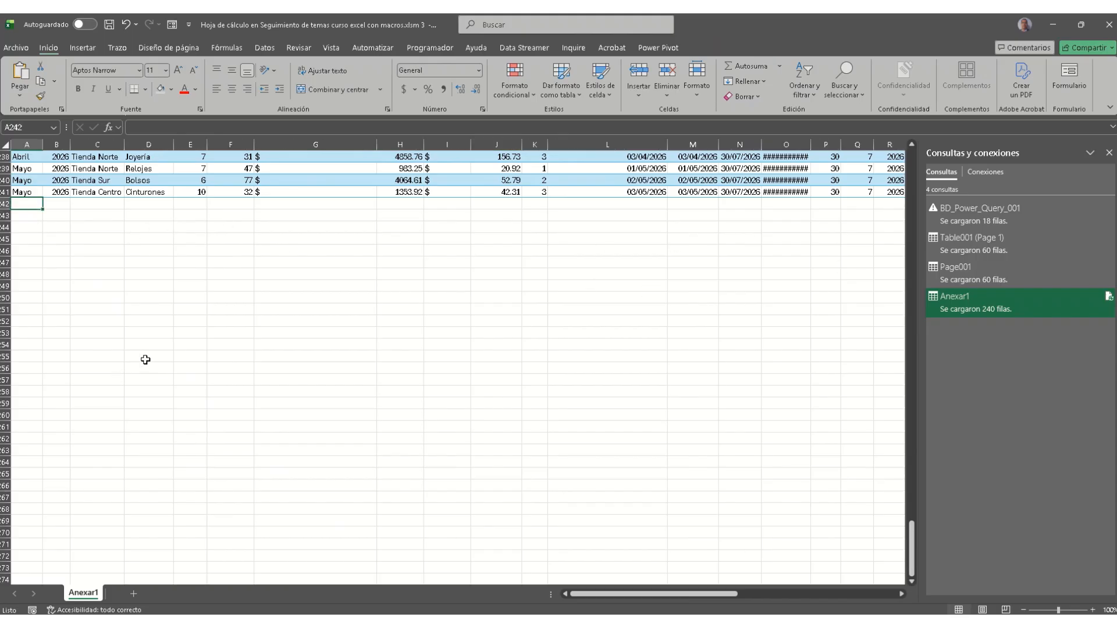
scroll(145, 358, up, 20)
scroll(208, 309, up, 9)
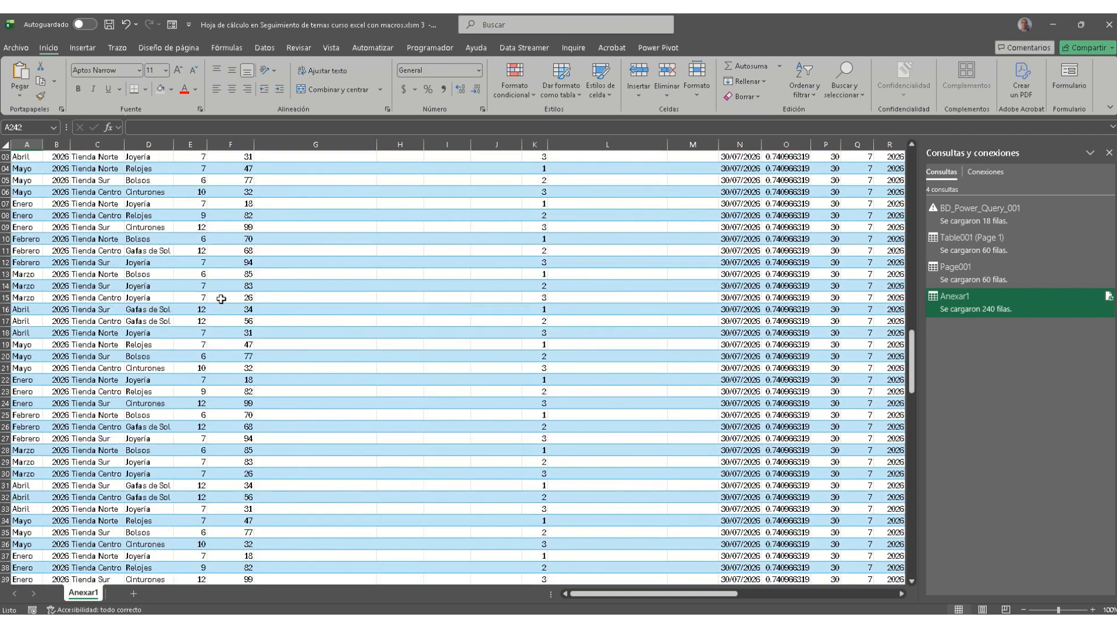
scroll(224, 296, up, 20)
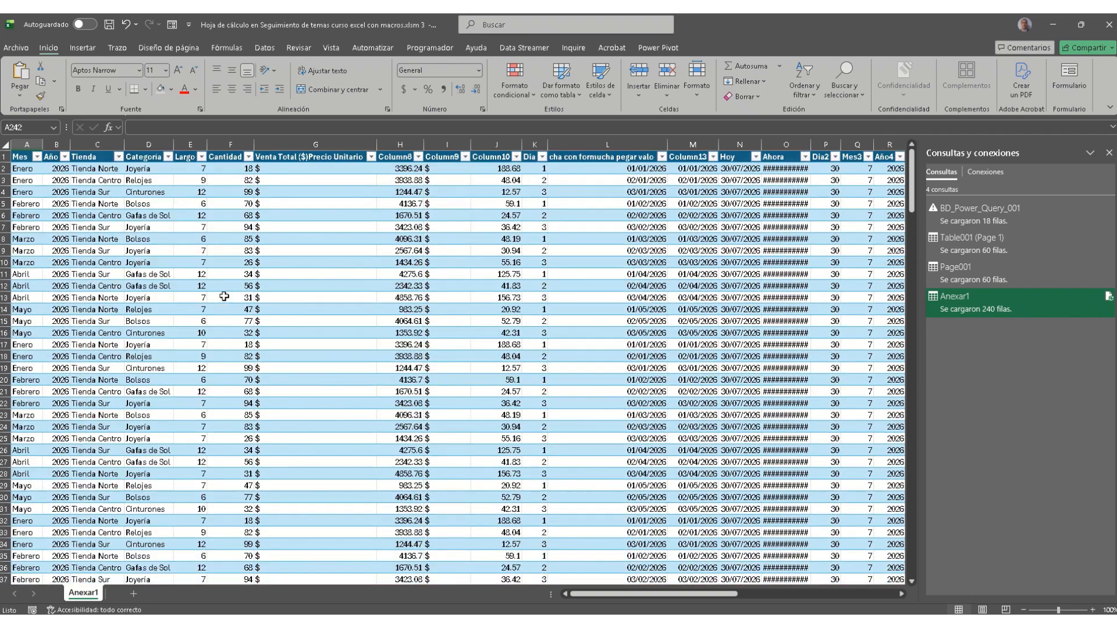
Step: Inspect several Ahora column cells, then open the Anexar1 query in the Power Query Editor
click(801, 170)
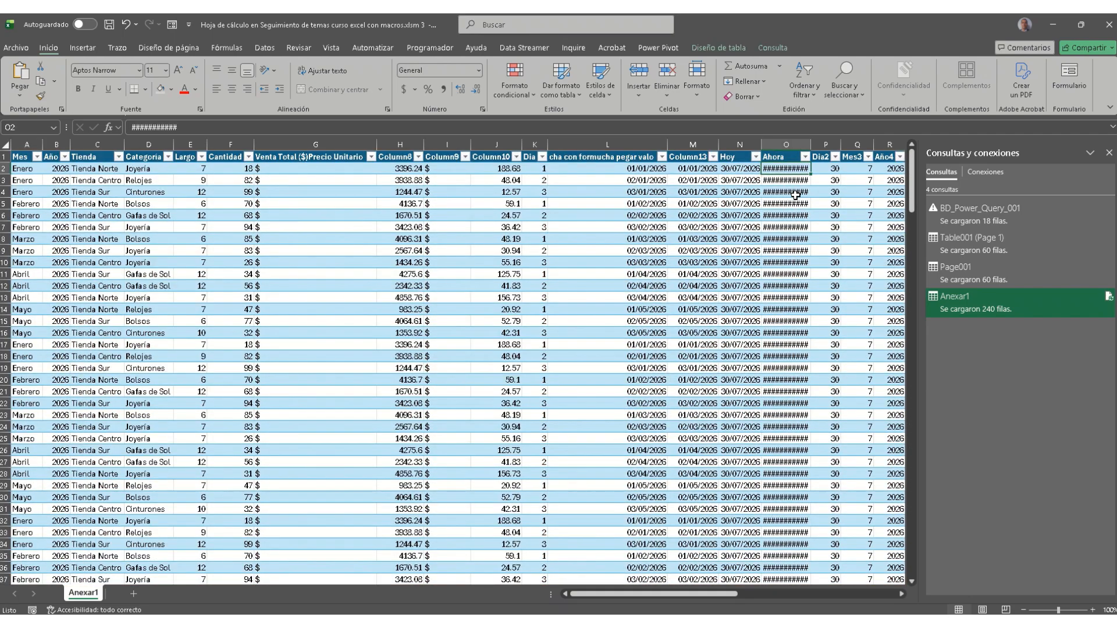
click(795, 192)
click(786, 239)
click(784, 310)
click(799, 415)
click(788, 462)
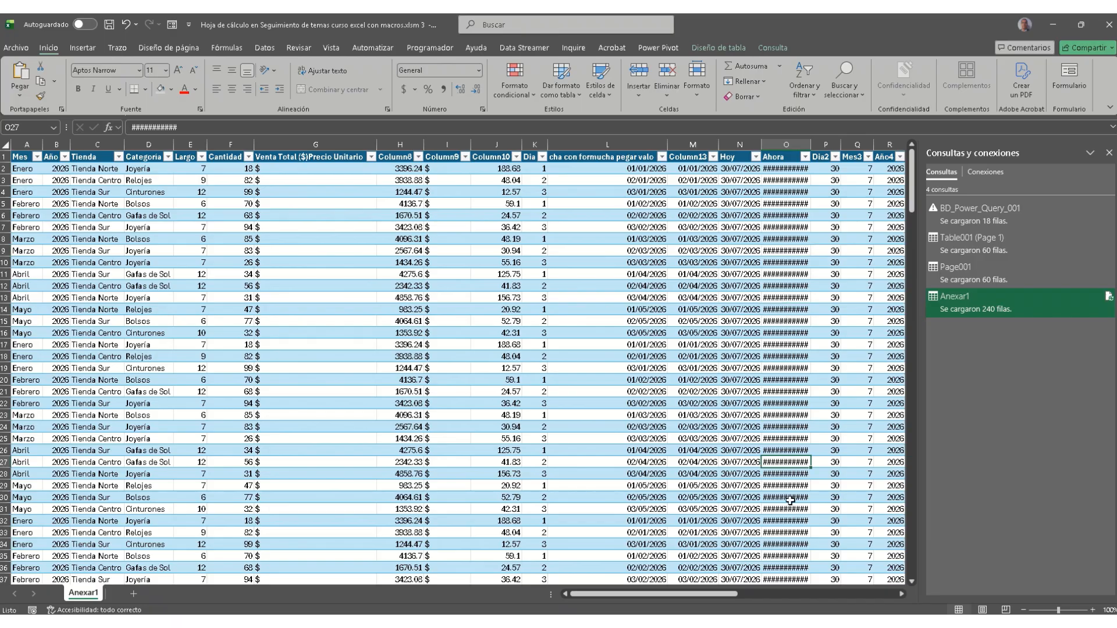
scroll(786, 473, down, 13)
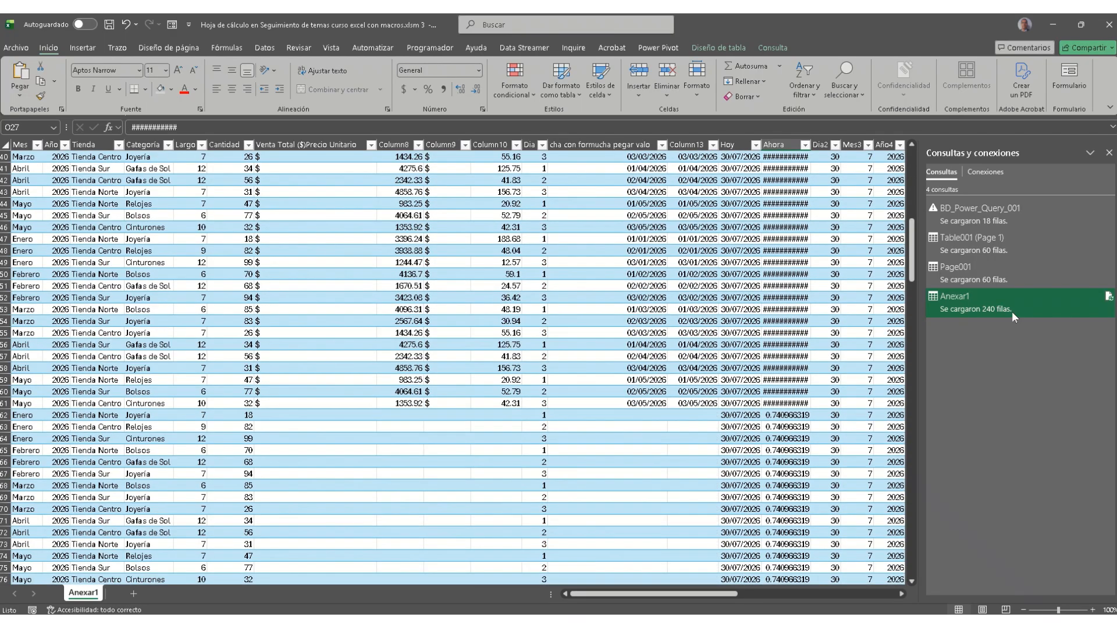
double_click(1010, 305)
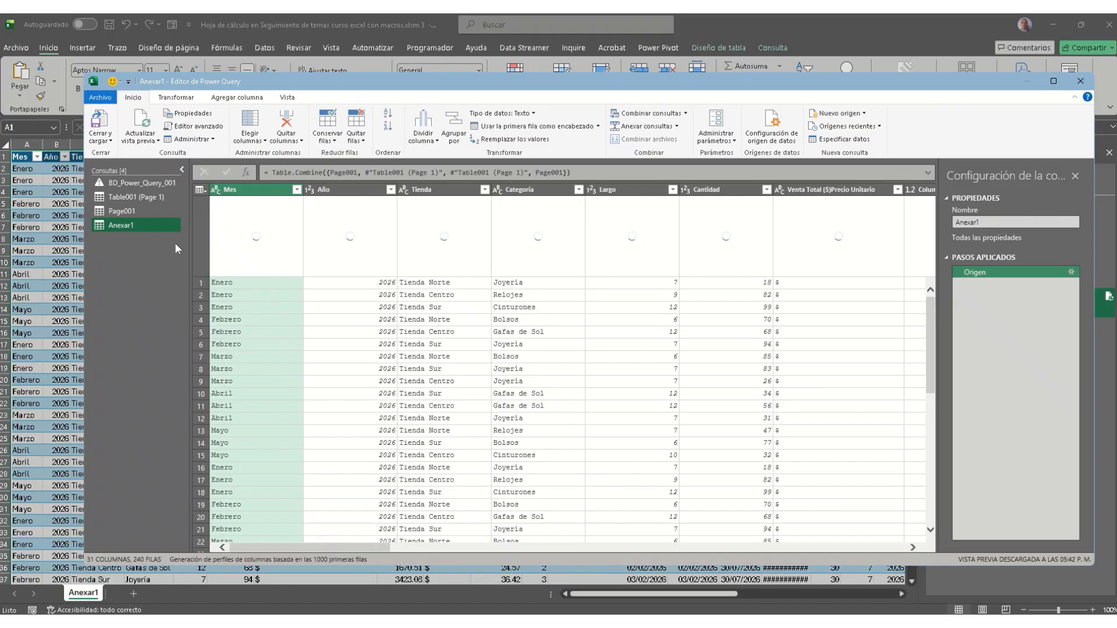
Step: Inspect the Anexar1 preview, including the empty Venta Total value in row 2
click(897, 547)
click(897, 547)
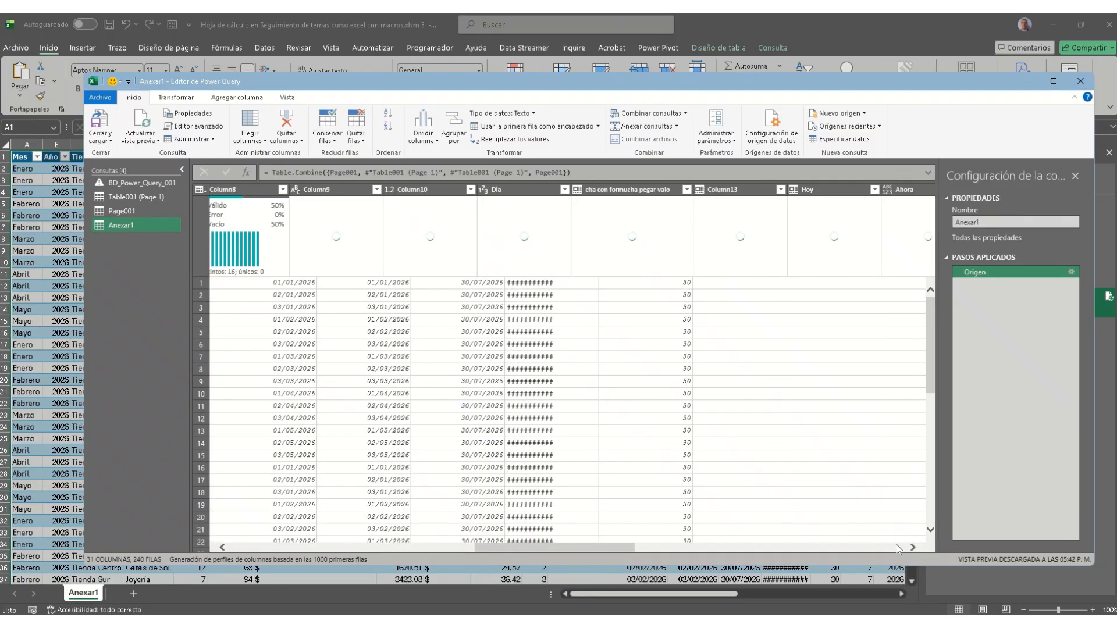
click(897, 547)
click(898, 547)
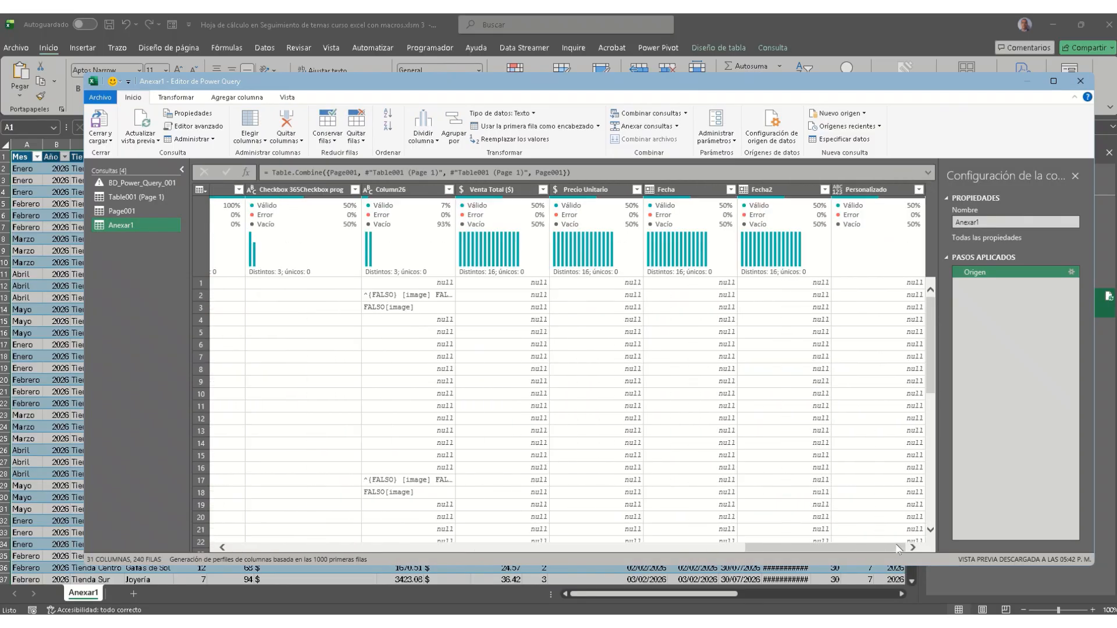
click(519, 297)
scroll(573, 344, down, 5)
scroll(575, 349, up, 5)
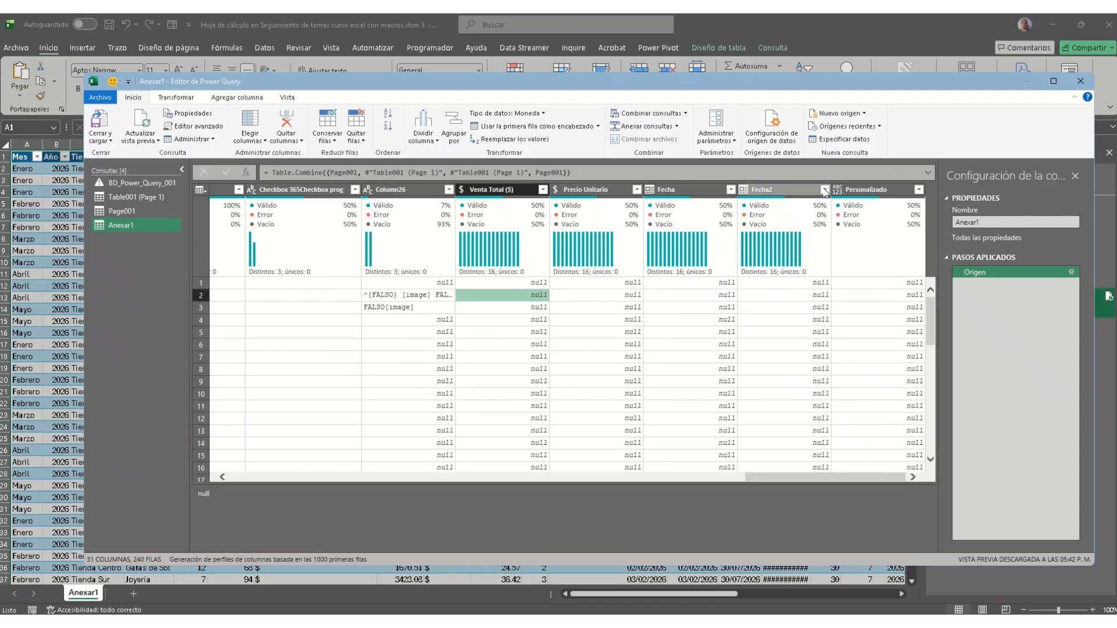
drag(825, 477, 883, 476)
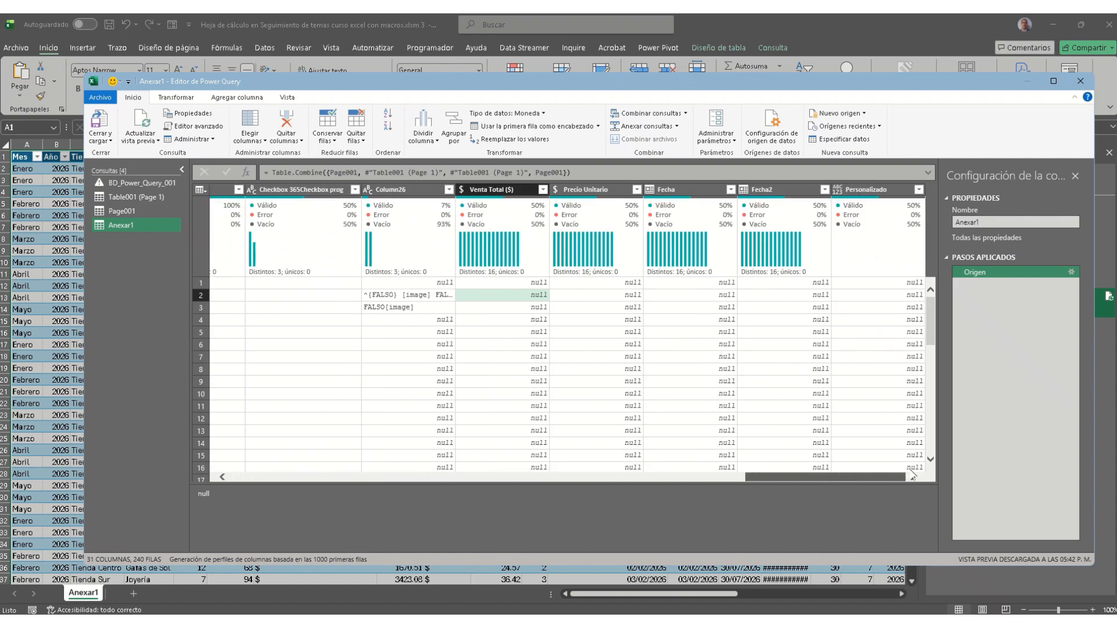
mouse_move(723, 229)
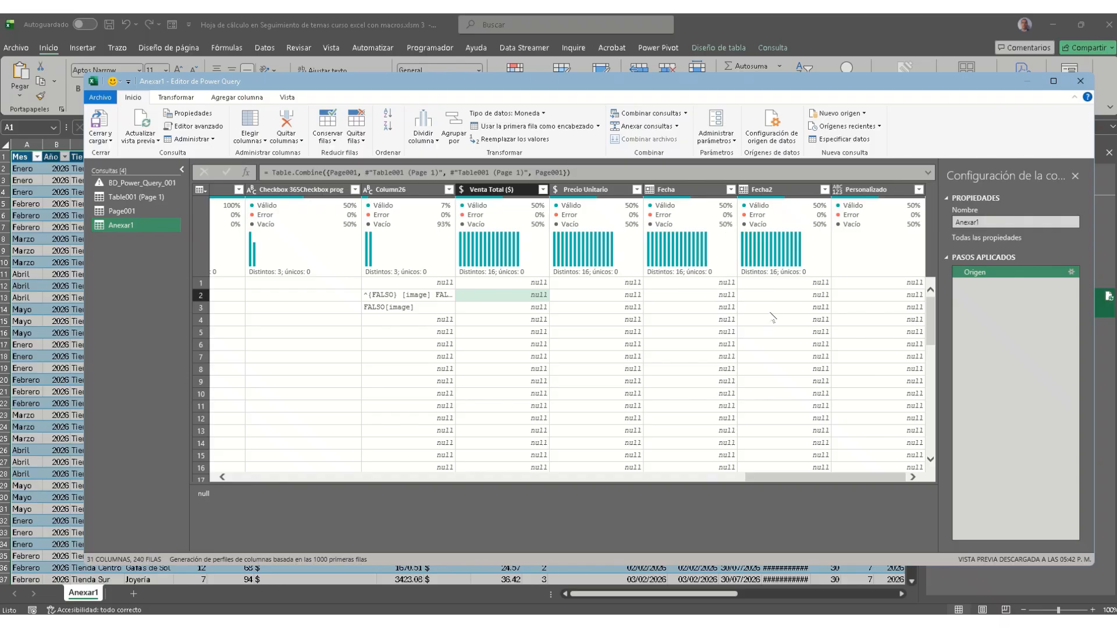
Step: Remove Column26 with Quitar and reload the Anexar1 query into the workbook
scroll(786, 349, down, 14)
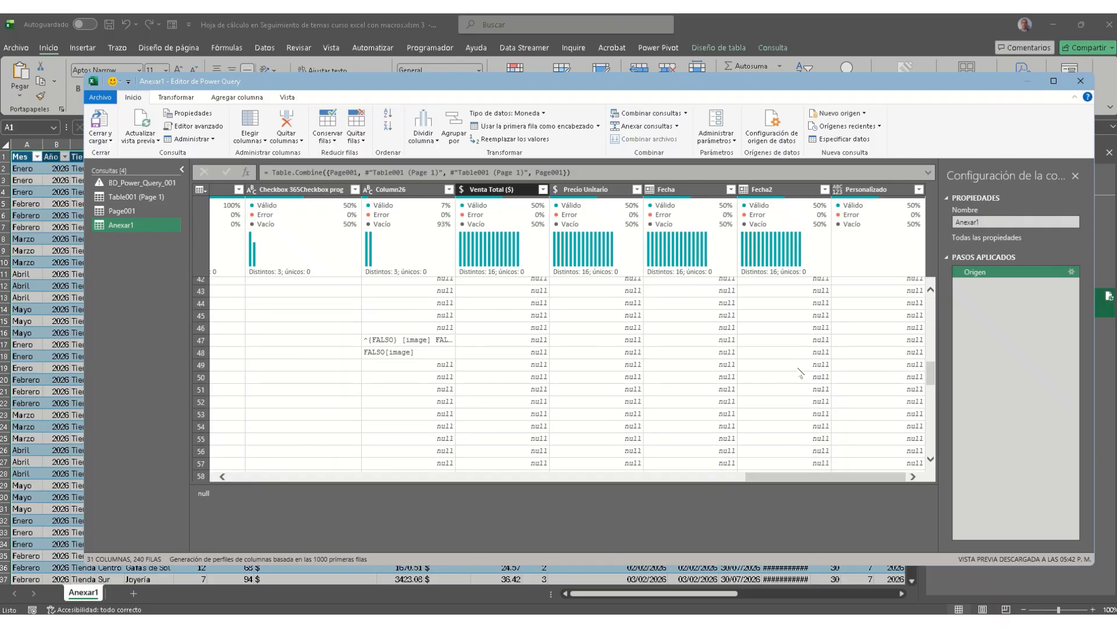
scroll(785, 366, down, 3)
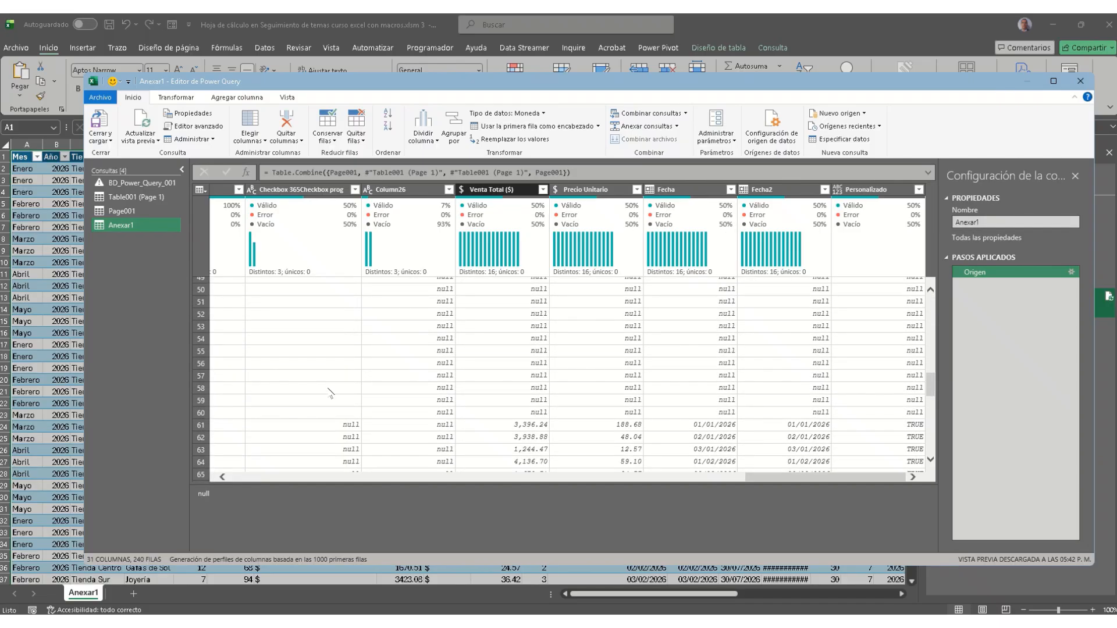
right_click(405, 194)
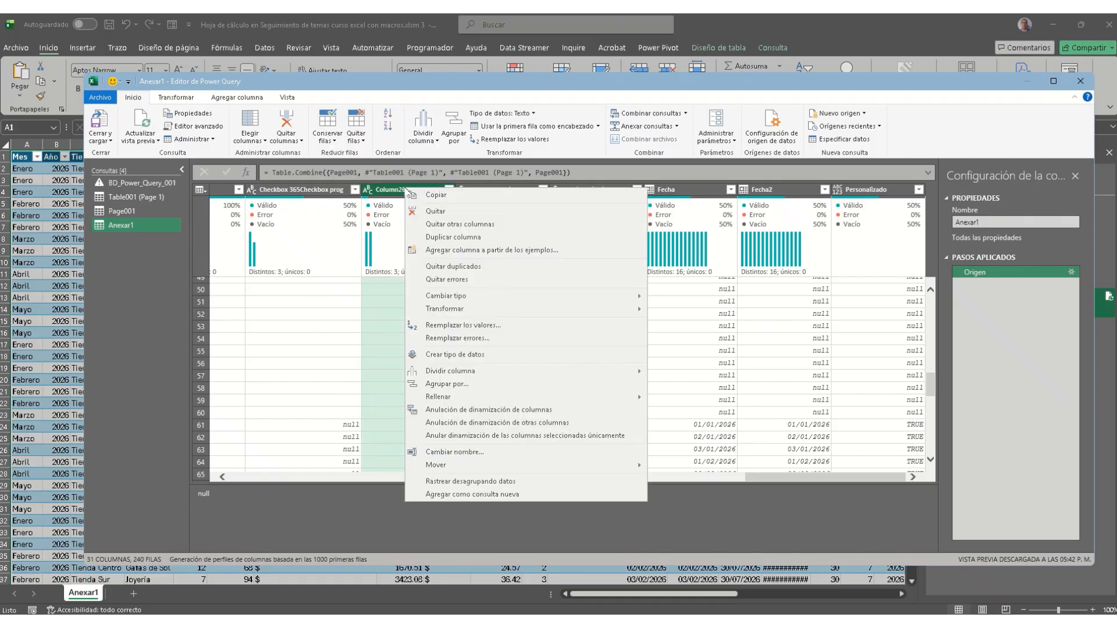
click(436, 211)
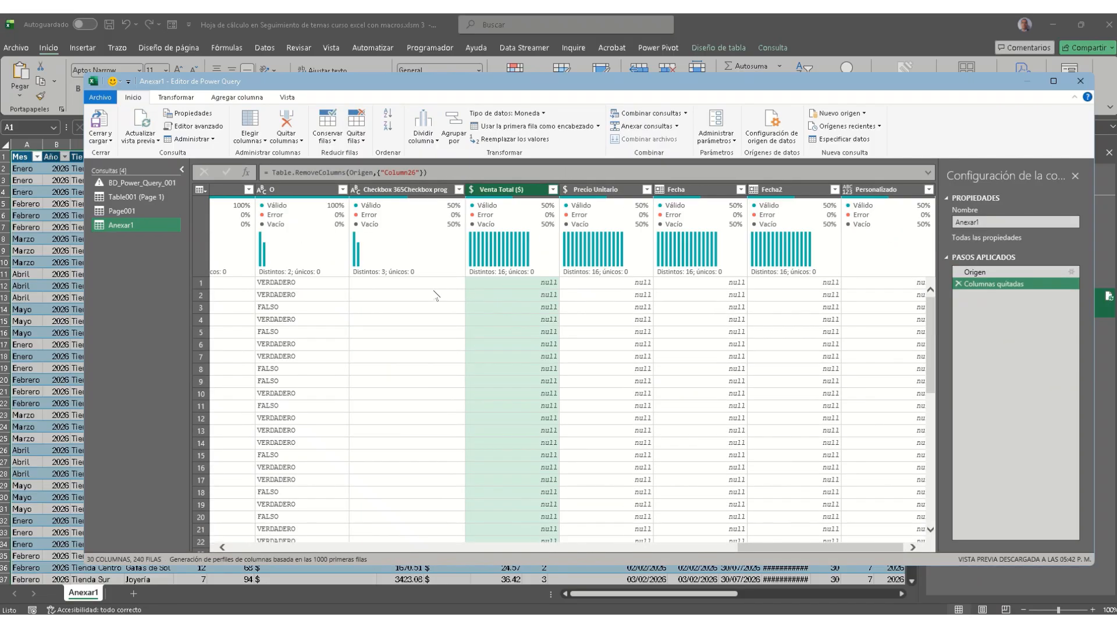
click(107, 122)
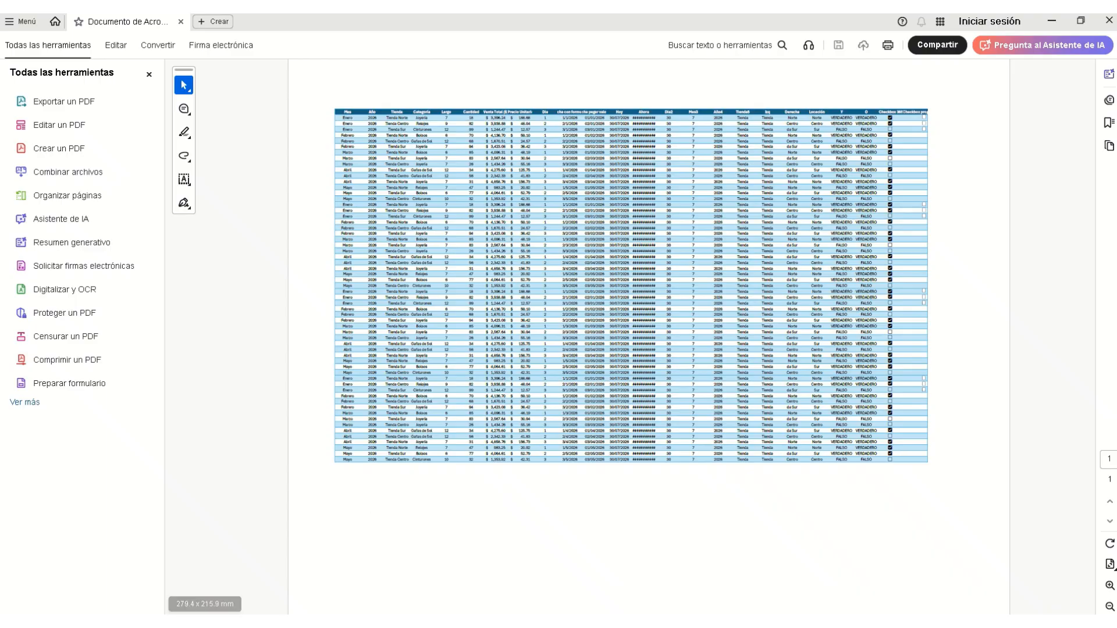
Step: Switch from Acrobat back to the Excel client form workbook and select an empty cell below the form
mouse_move(327, 621)
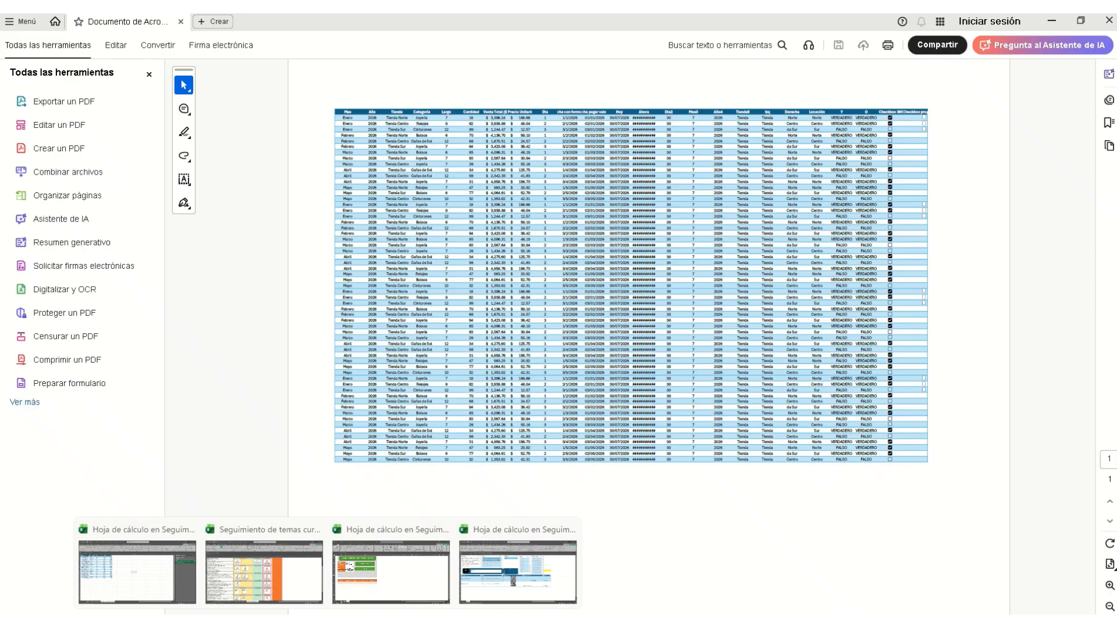
click(395, 576)
click(291, 498)
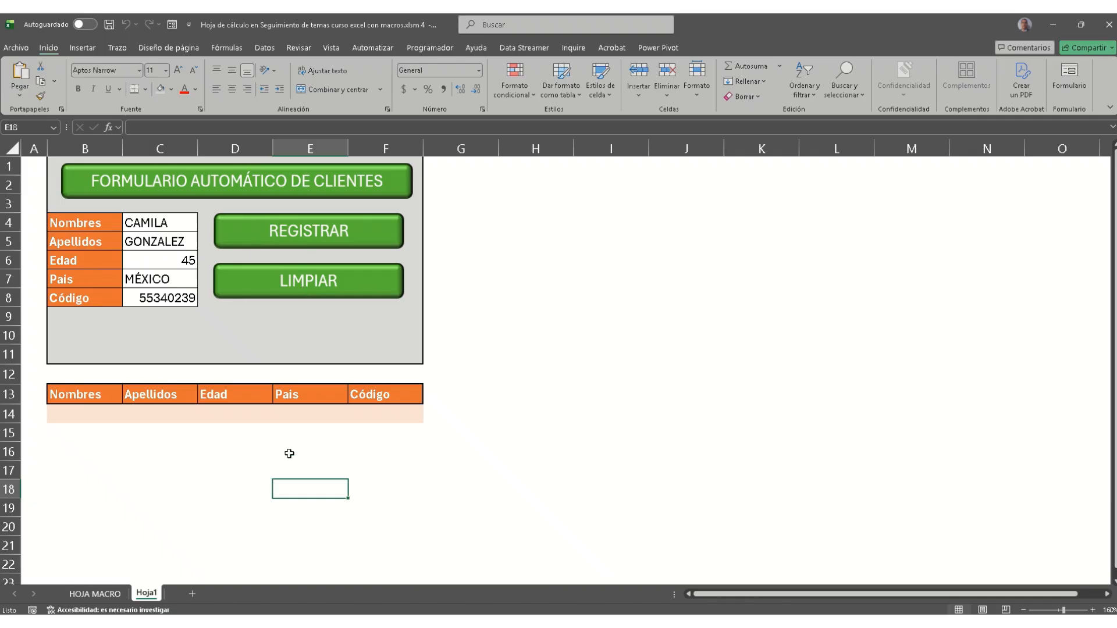
click(164, 222)
click(142, 247)
click(145, 262)
click(147, 278)
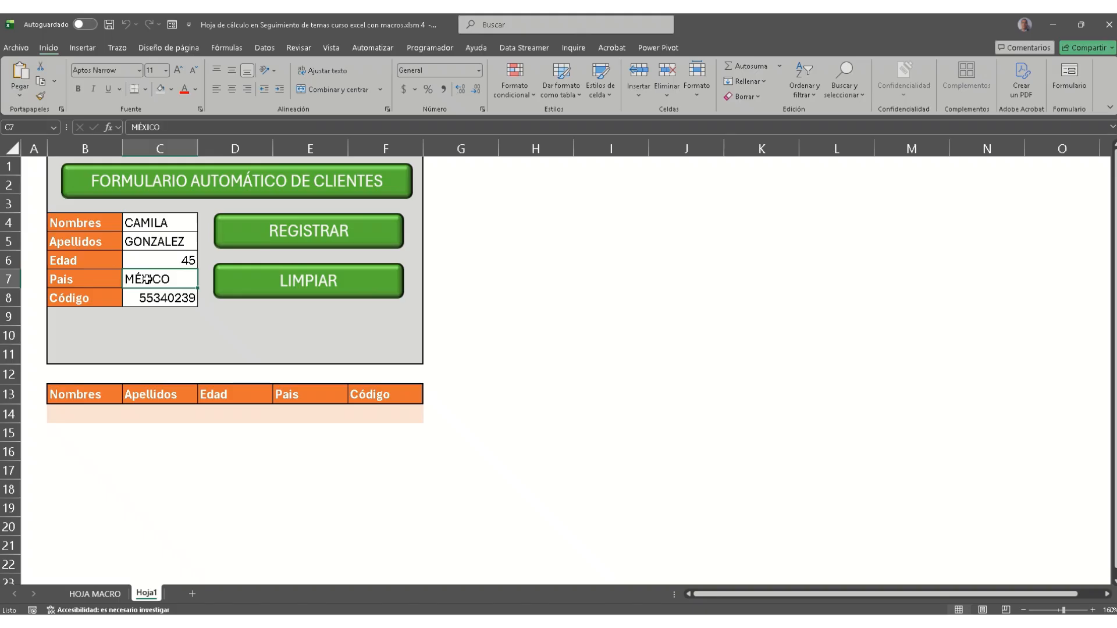
drag(81, 230, 168, 295)
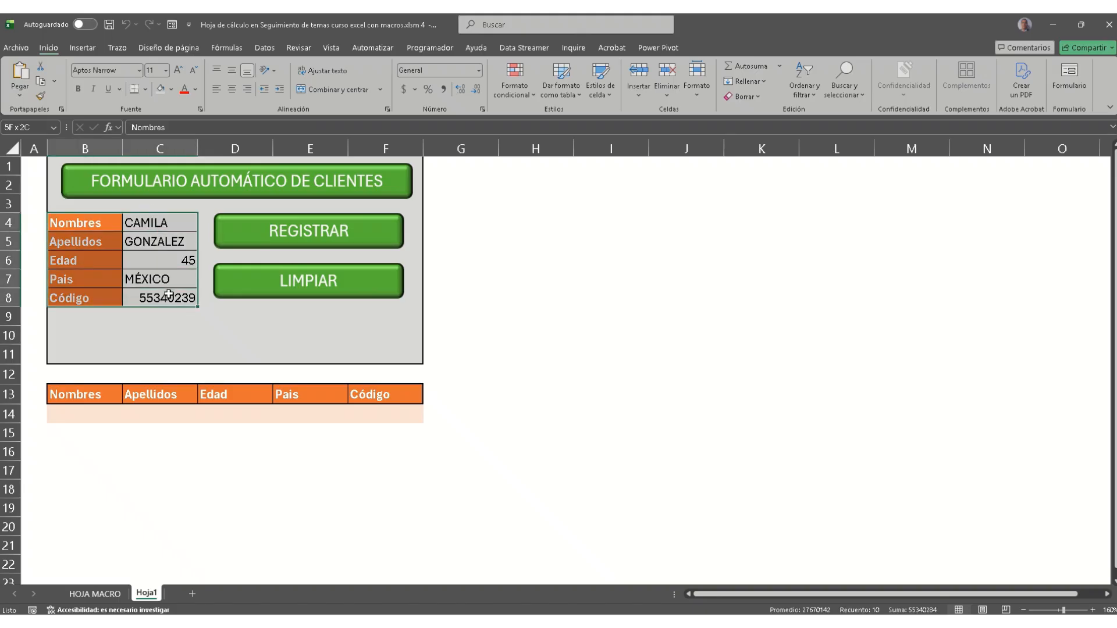
click(154, 223)
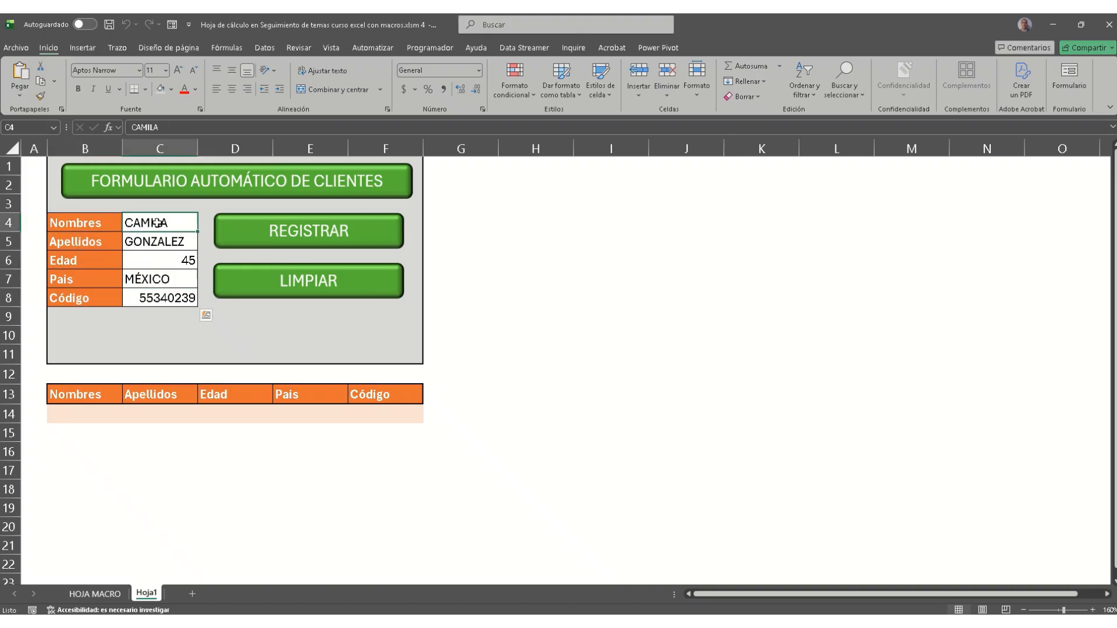
click(161, 243)
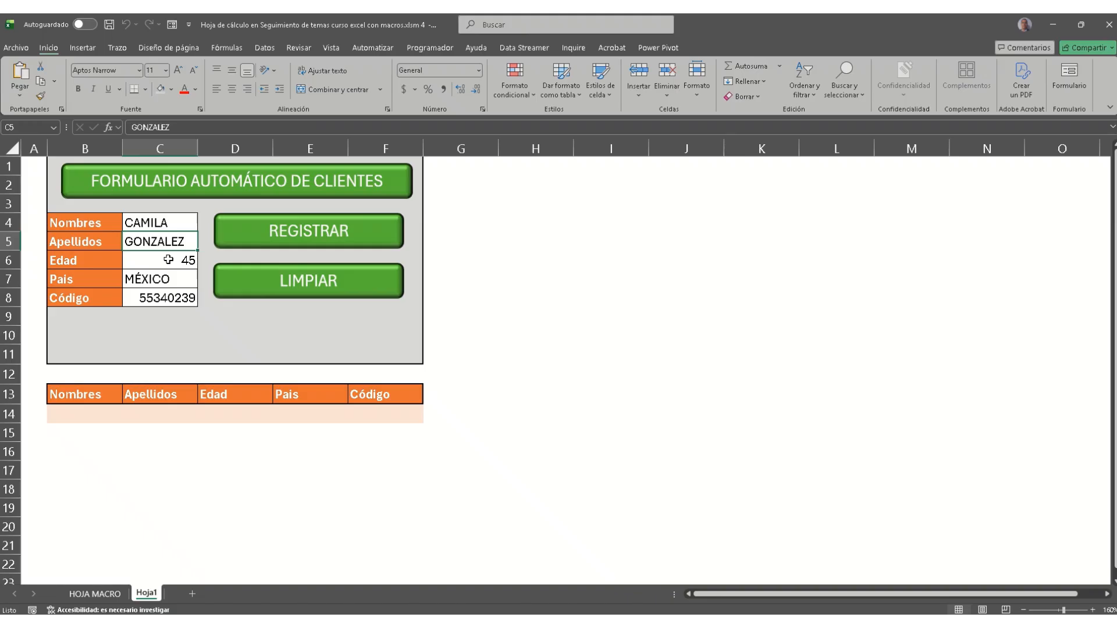
click(167, 259)
click(171, 274)
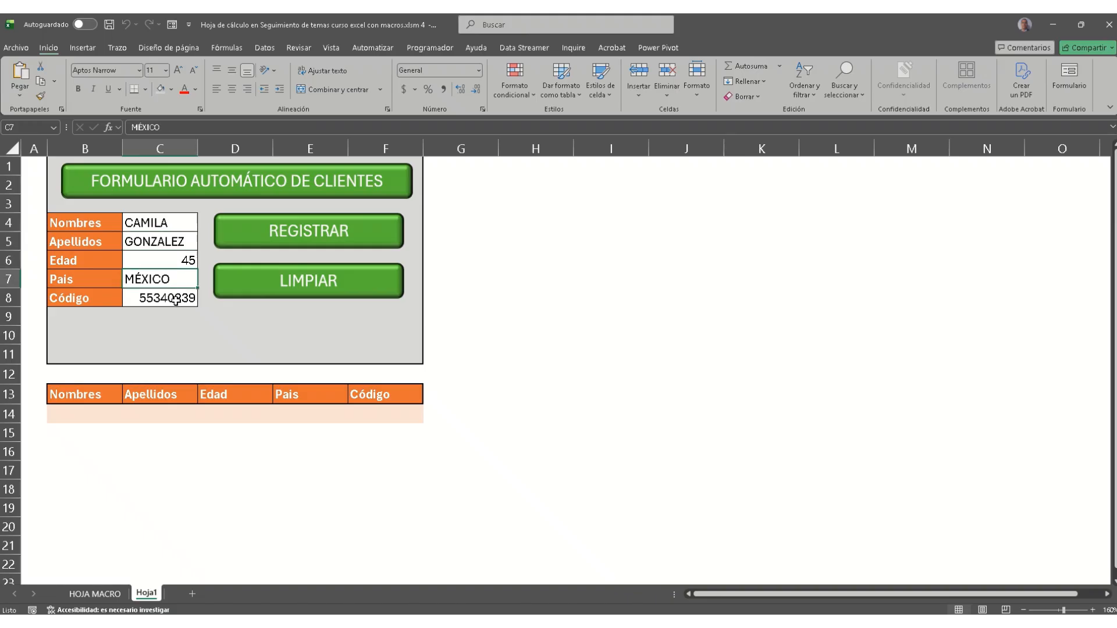
click(176, 299)
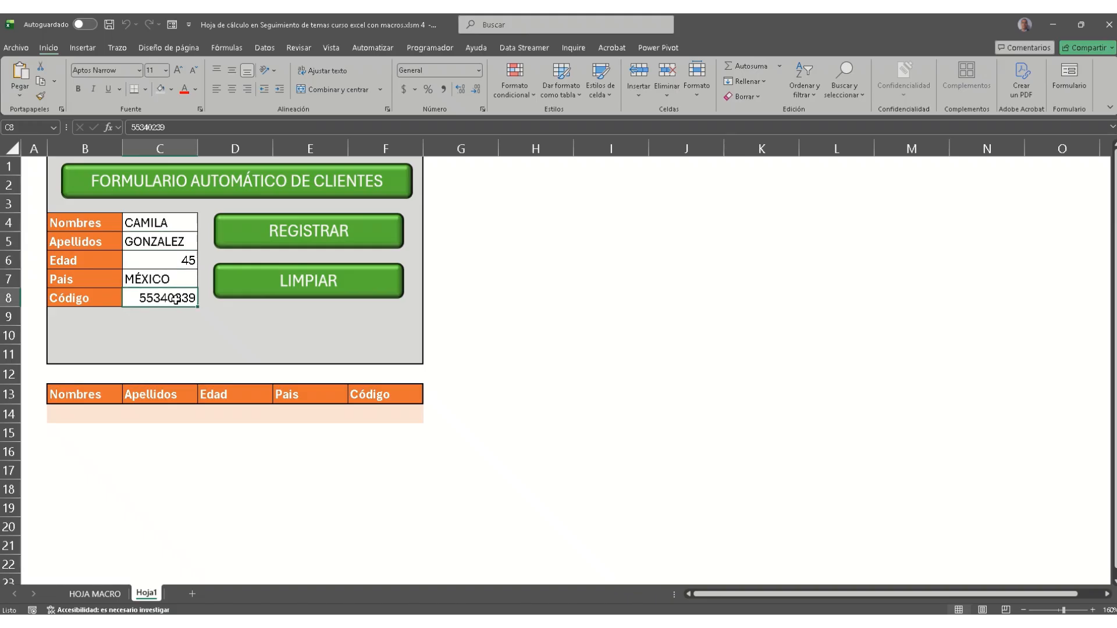
click(319, 195)
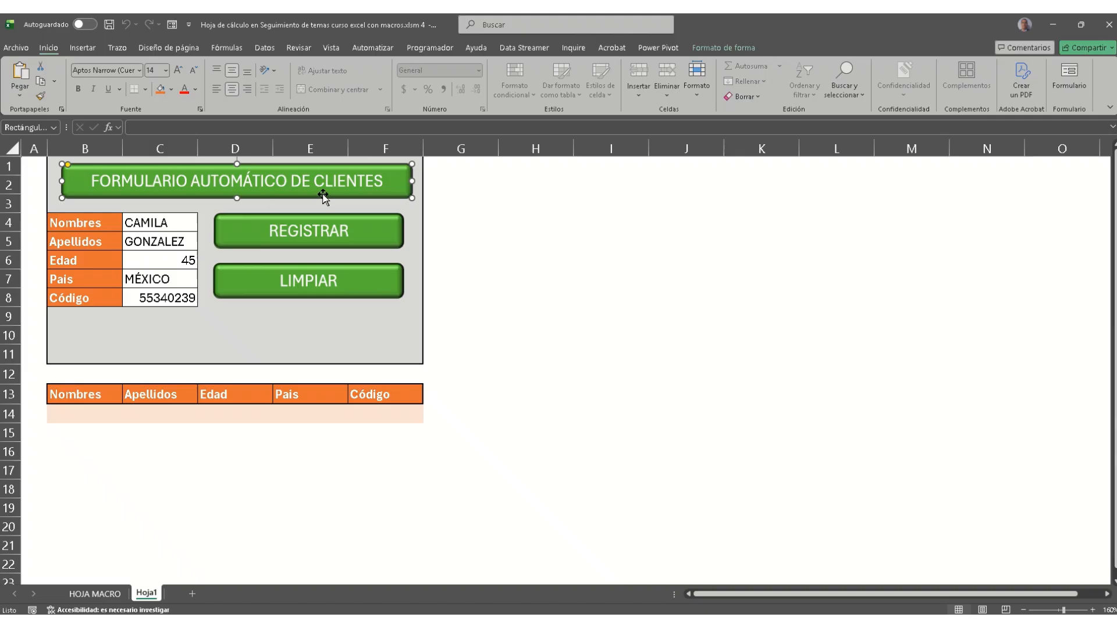
click(471, 190)
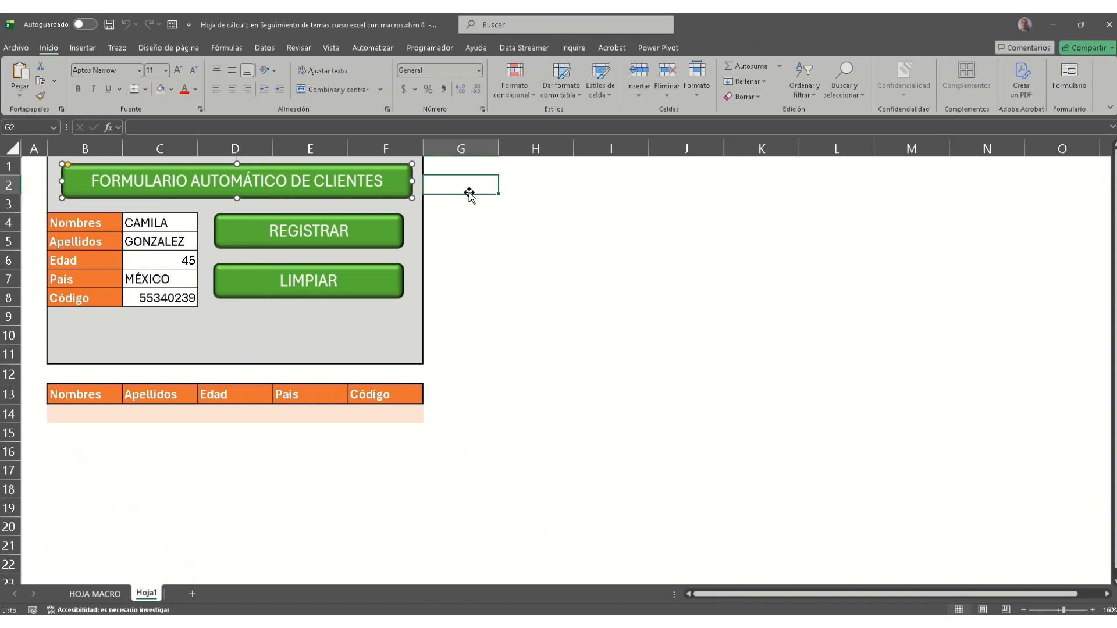
Step: On HOJA MACRO, enter a client's first name, surname, age 89, country USA and client code
click(94, 600)
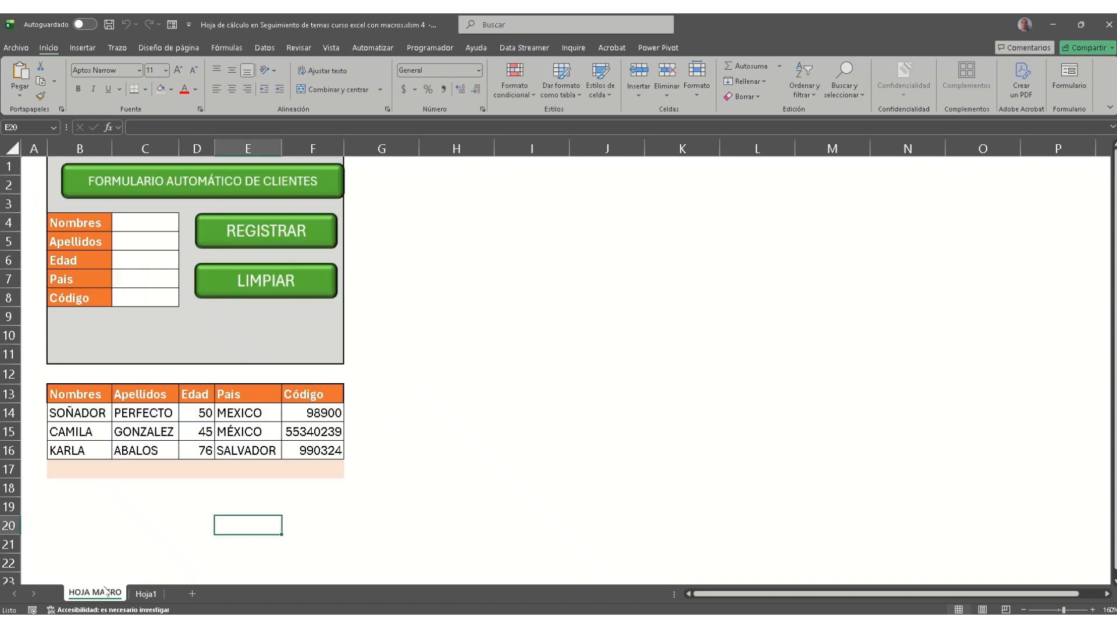
click(152, 222)
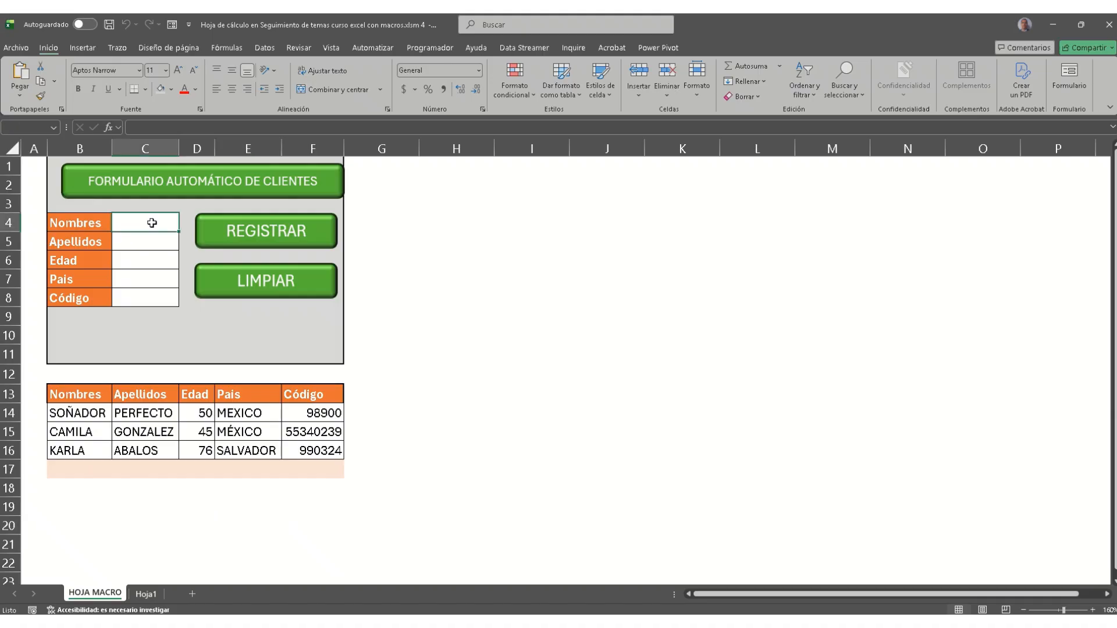
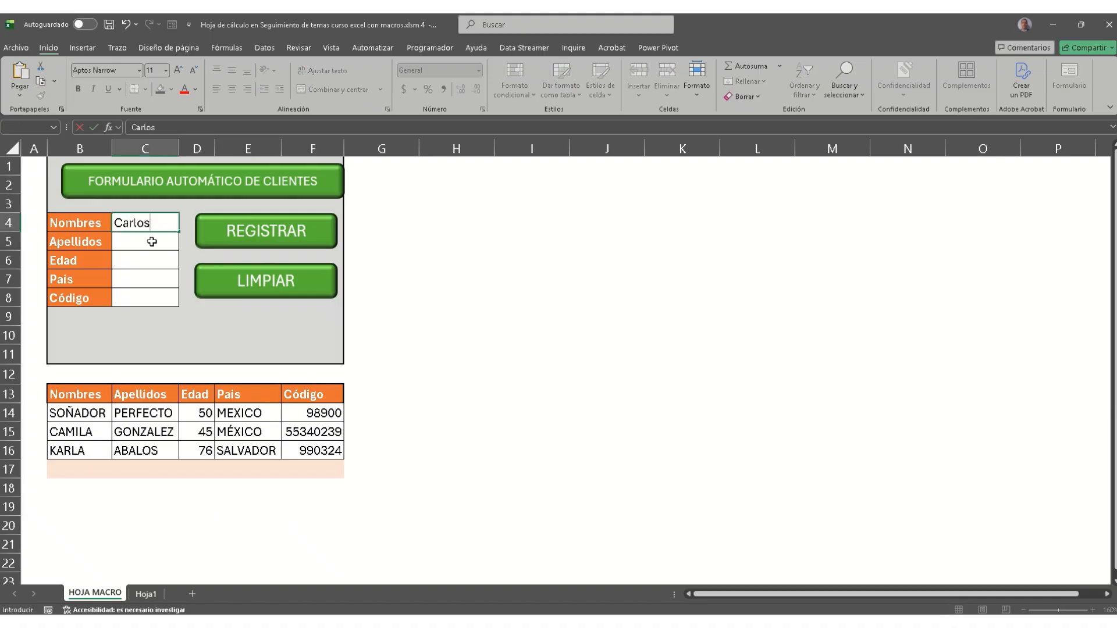
click(152, 240)
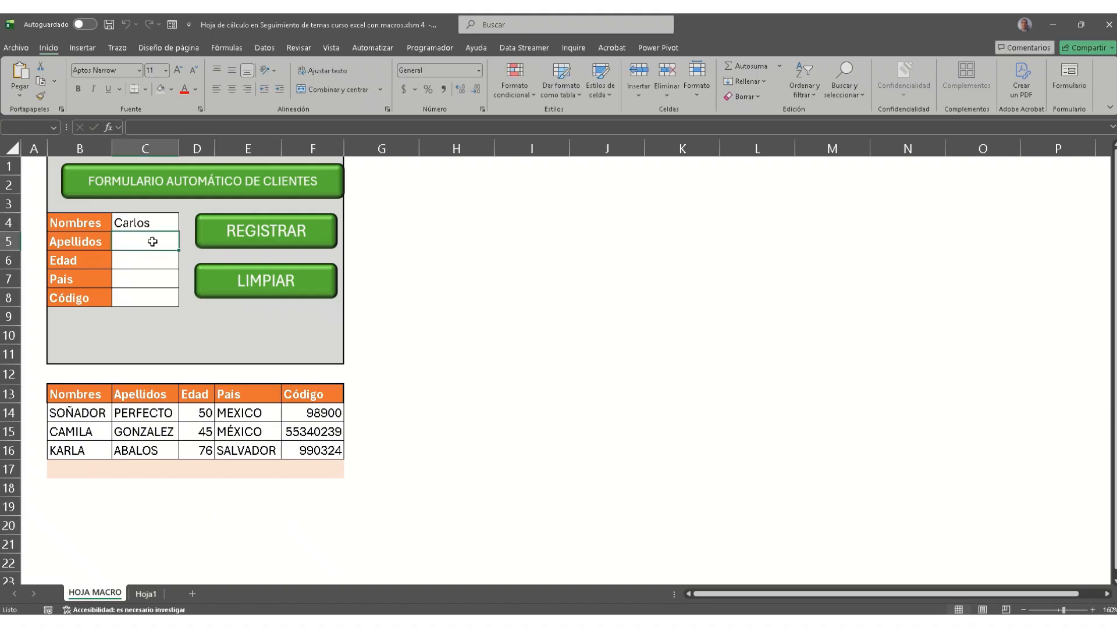
click(148, 260)
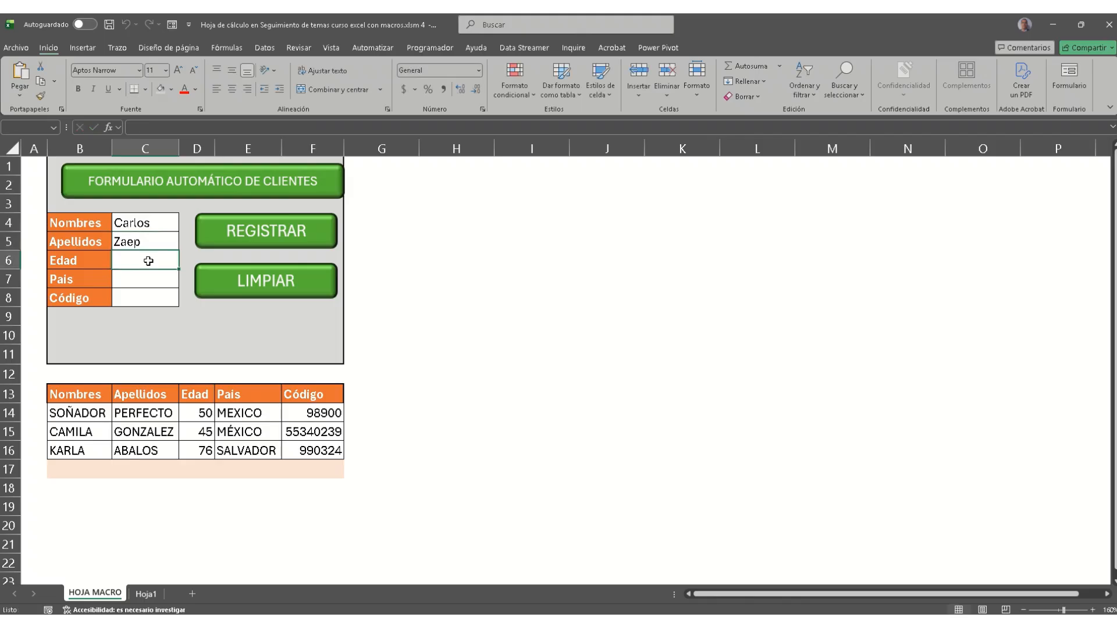
text(89)
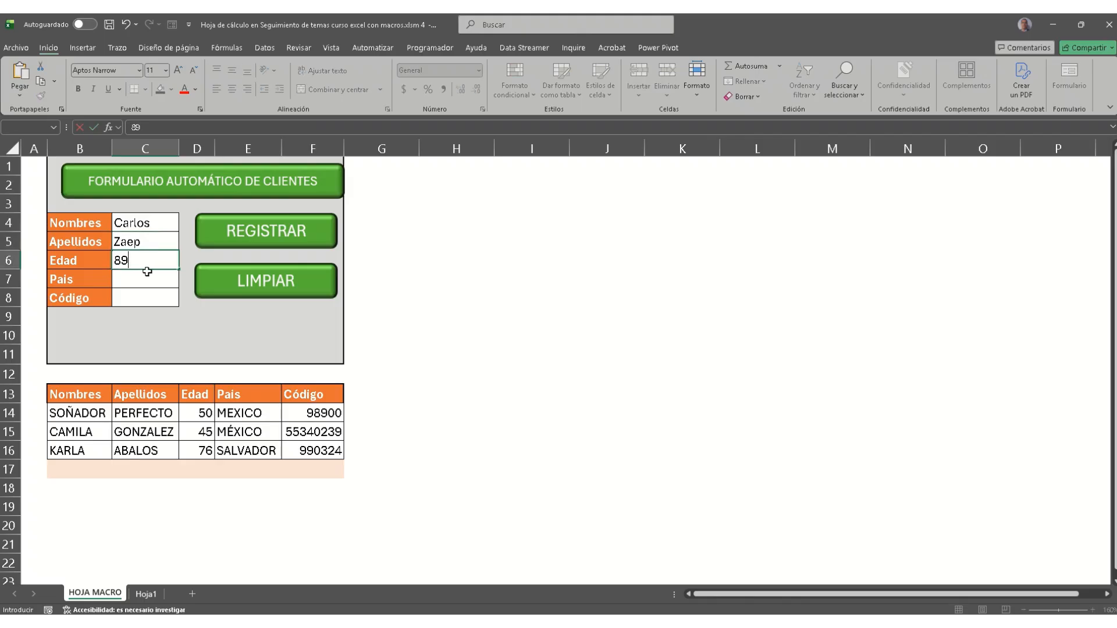
click(146, 272)
text(USA)
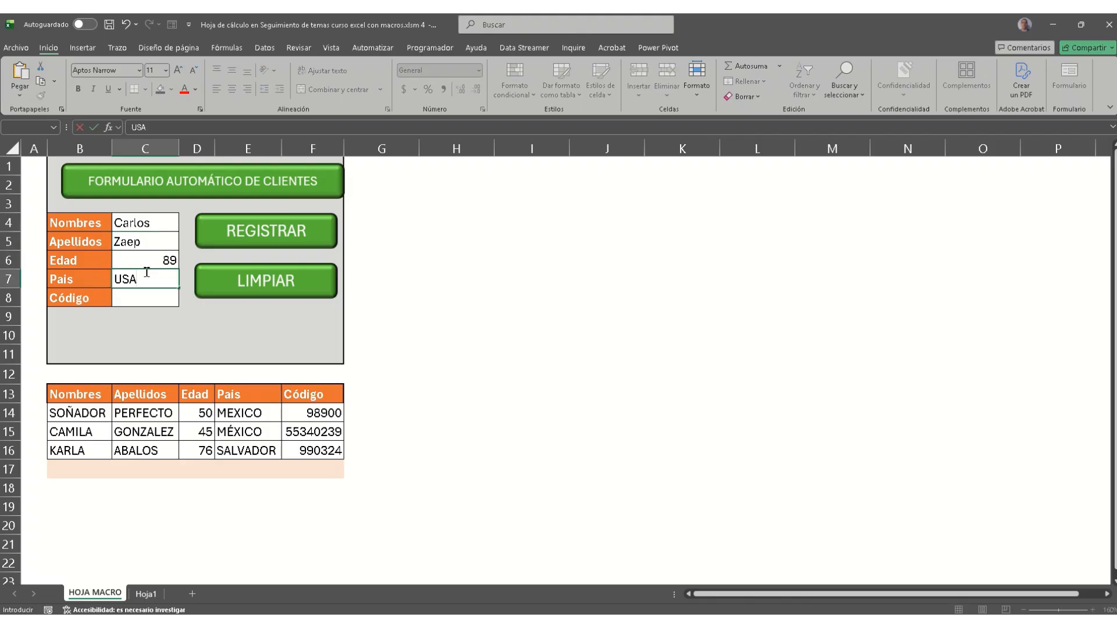
click(154, 304)
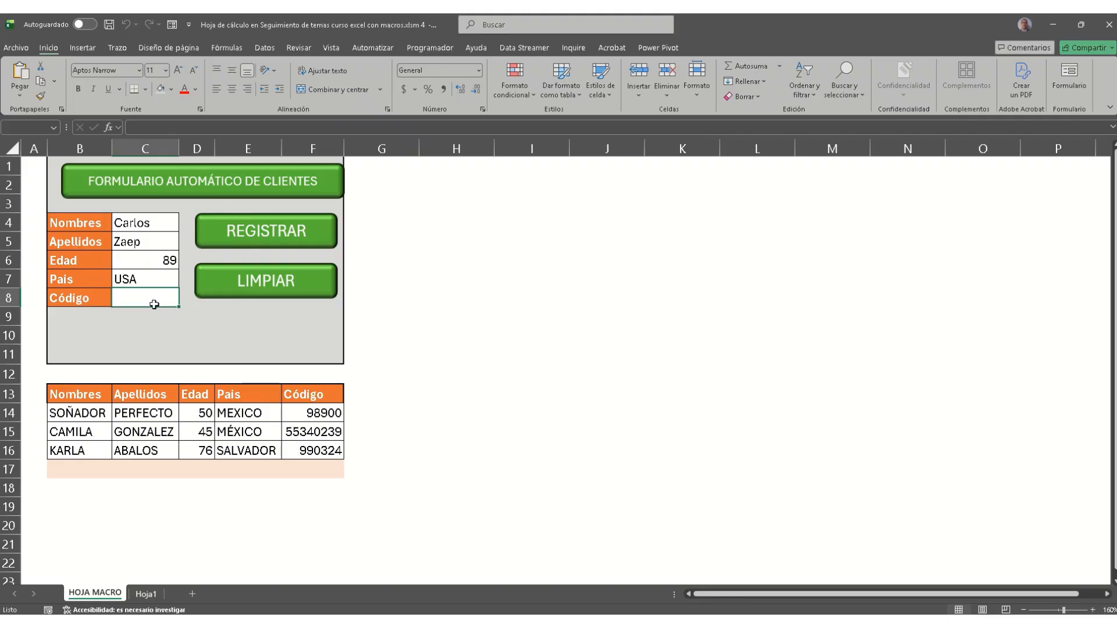
text(98643)
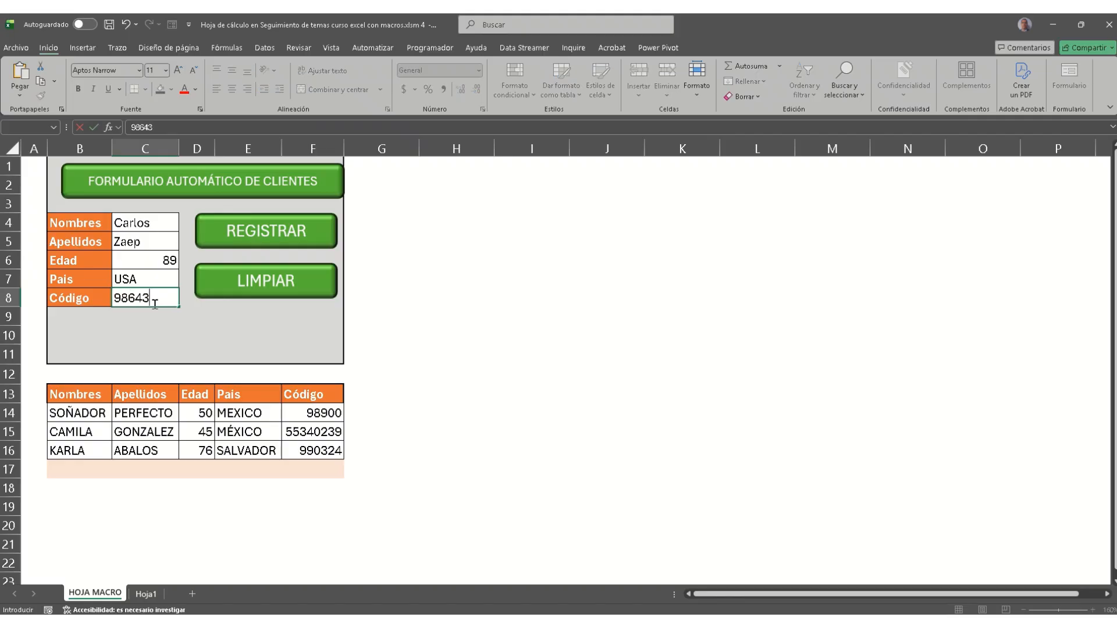
Step: Register the client into the table, clear the form, and return to Hoja1
click(263, 229)
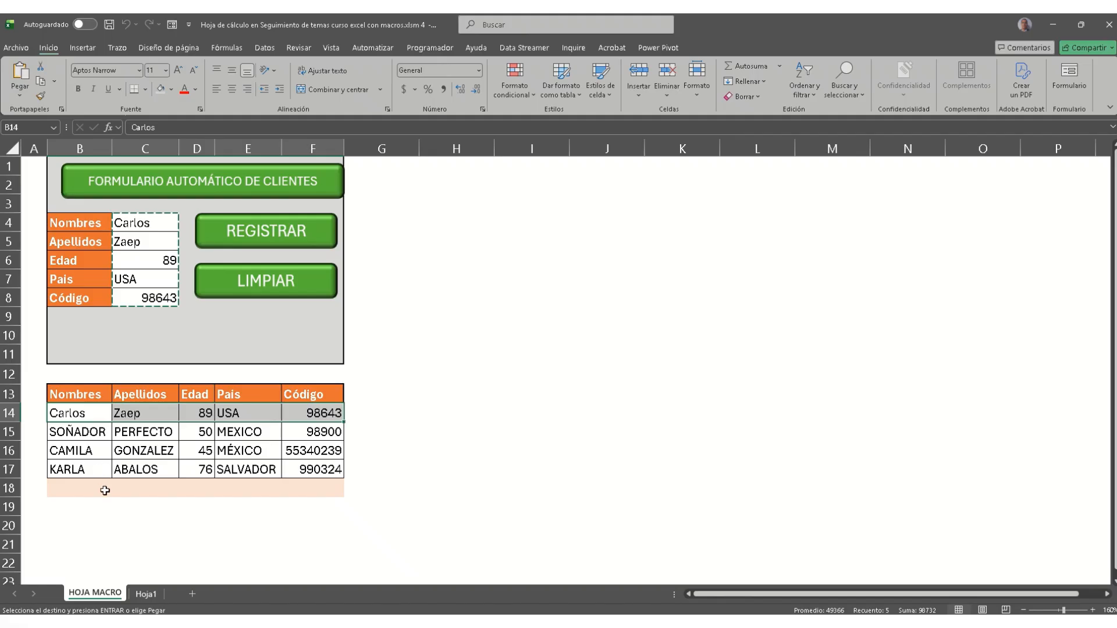
click(276, 289)
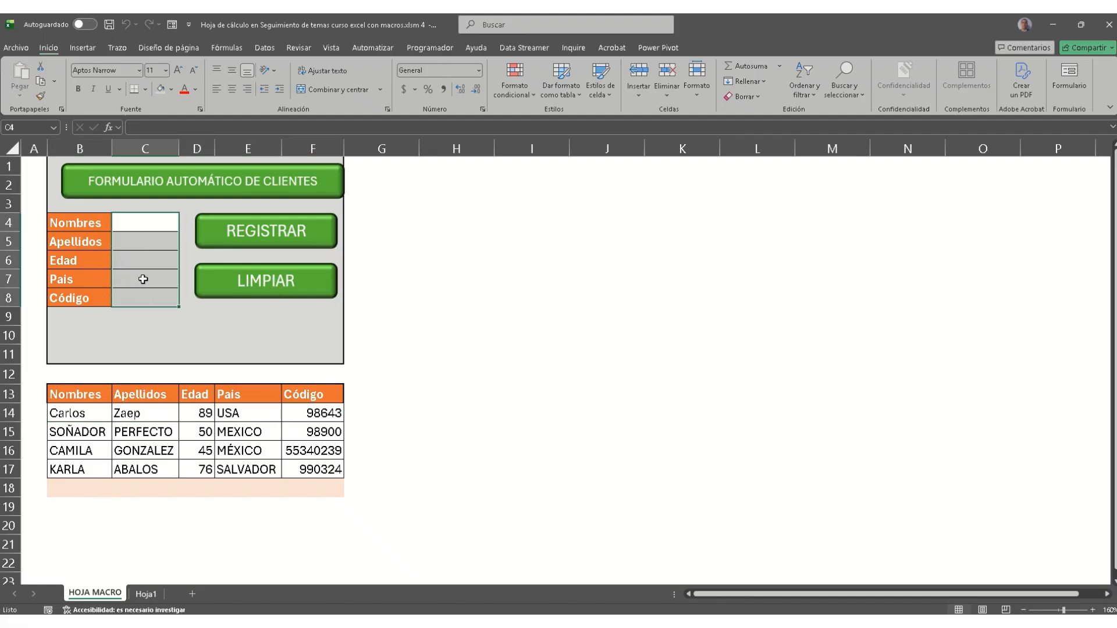
click(147, 593)
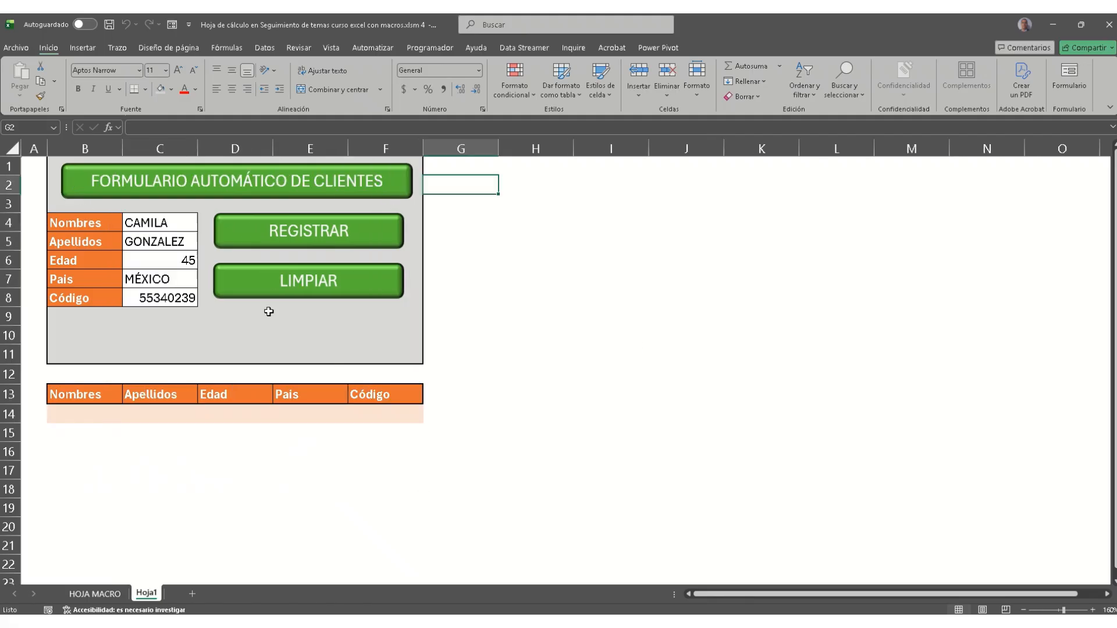
Step: Give H1:L11 on Hoja1 a grey fill and a thick outside border (Borde exterior grueso)
click(569, 294)
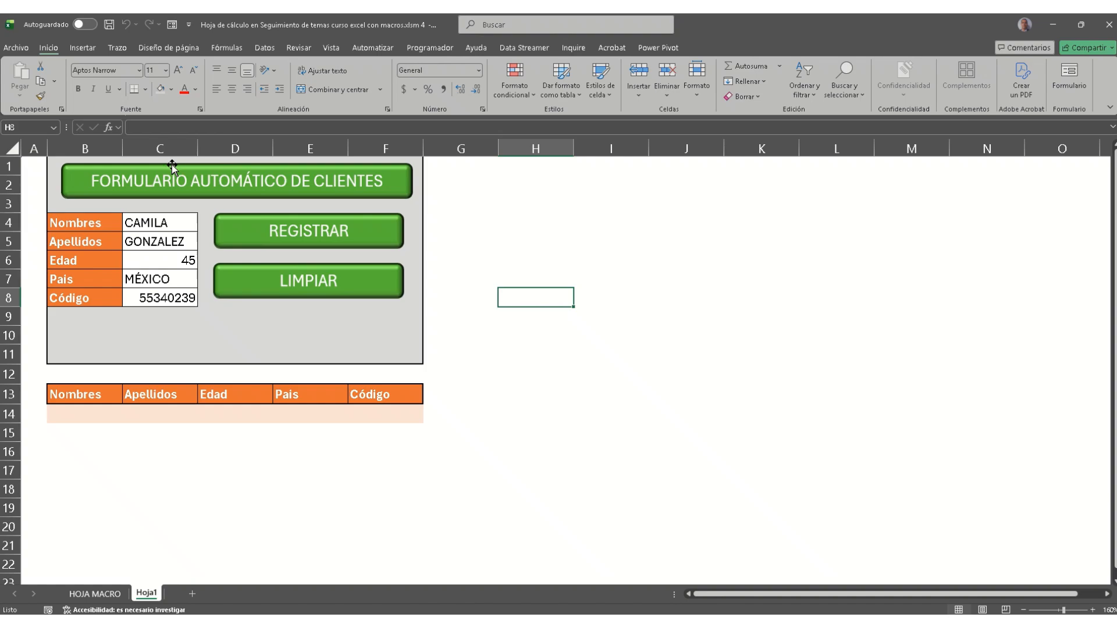
click(643, 247)
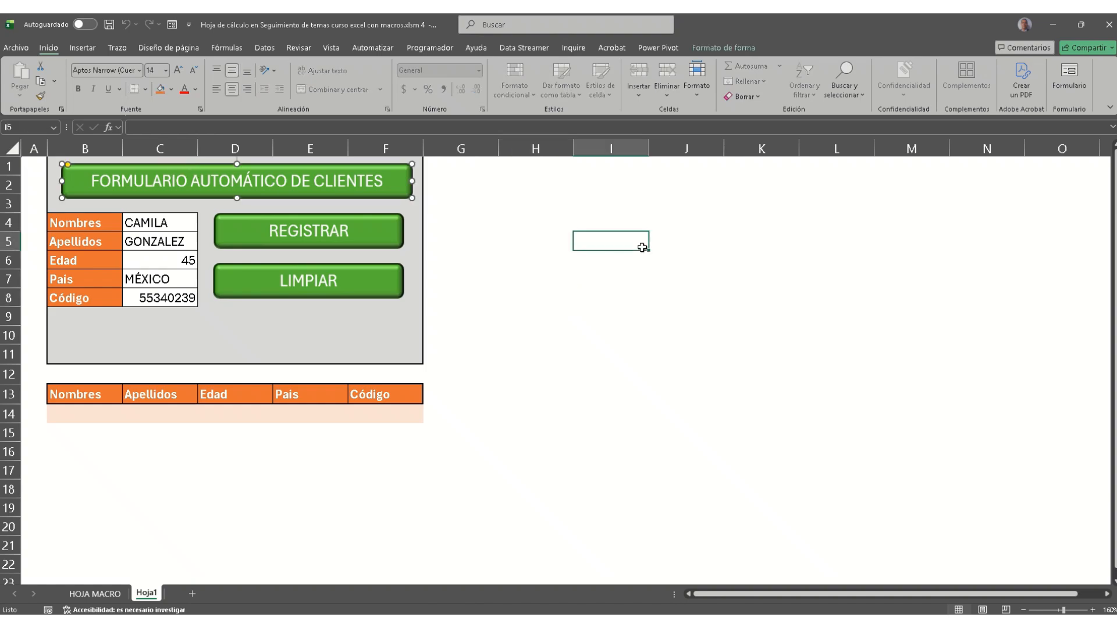
drag(543, 172, 893, 387)
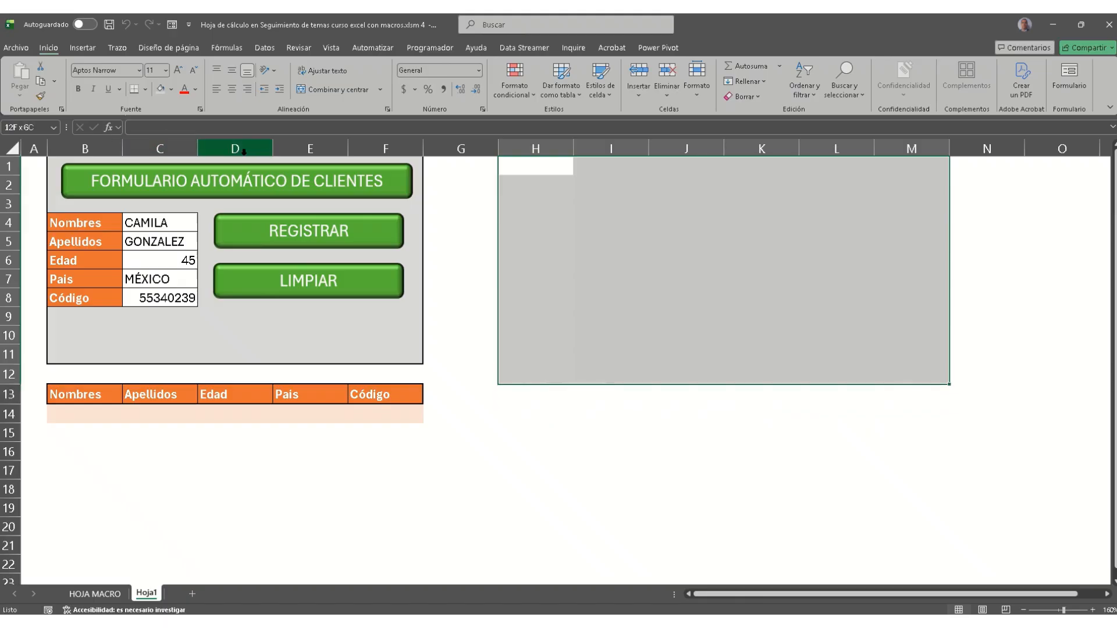
drag(550, 148, 824, 145)
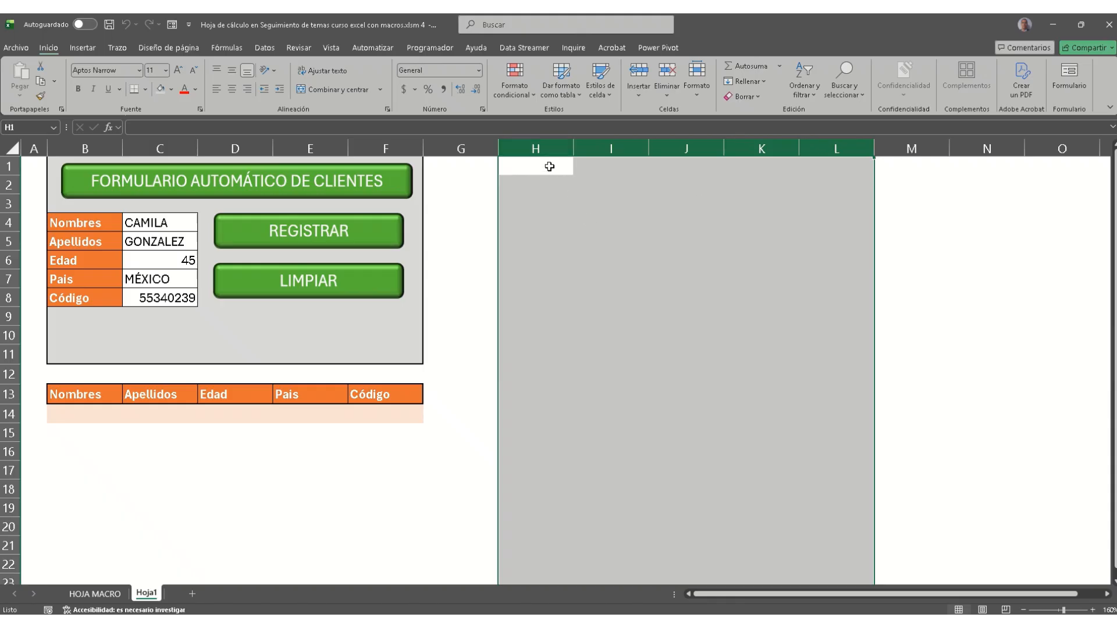
drag(548, 167, 813, 356)
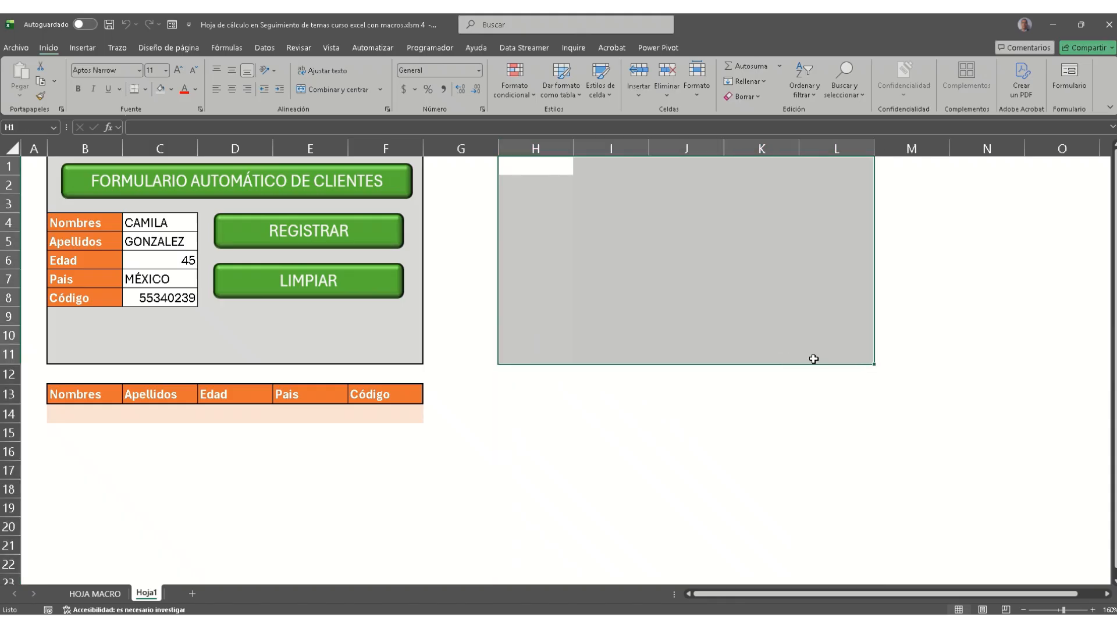
click(163, 89)
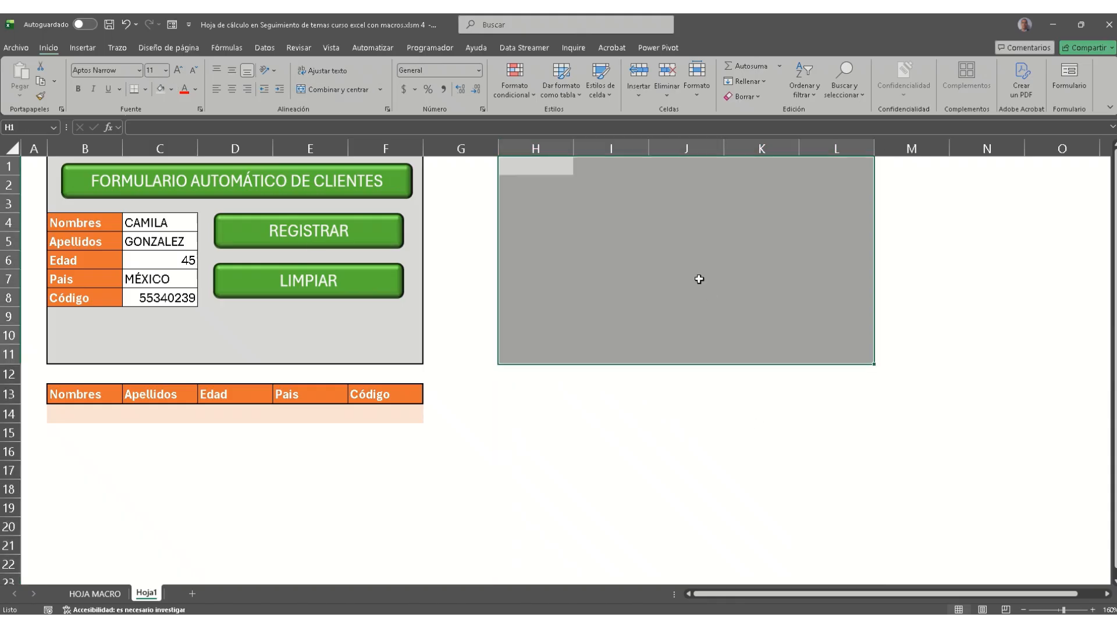
click(146, 89)
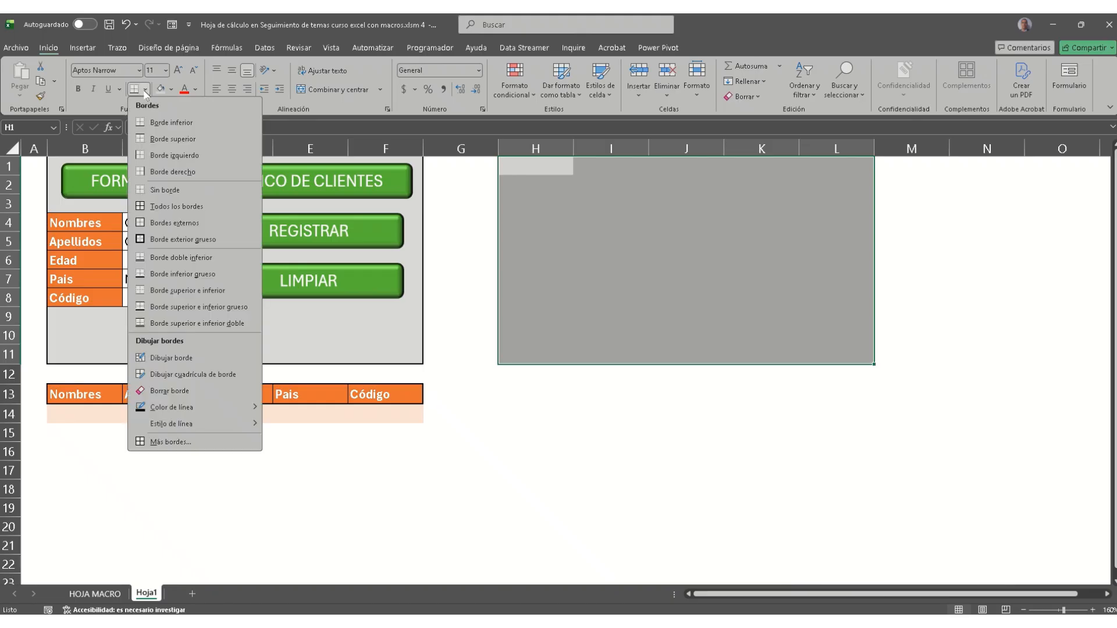
click(167, 244)
click(669, 238)
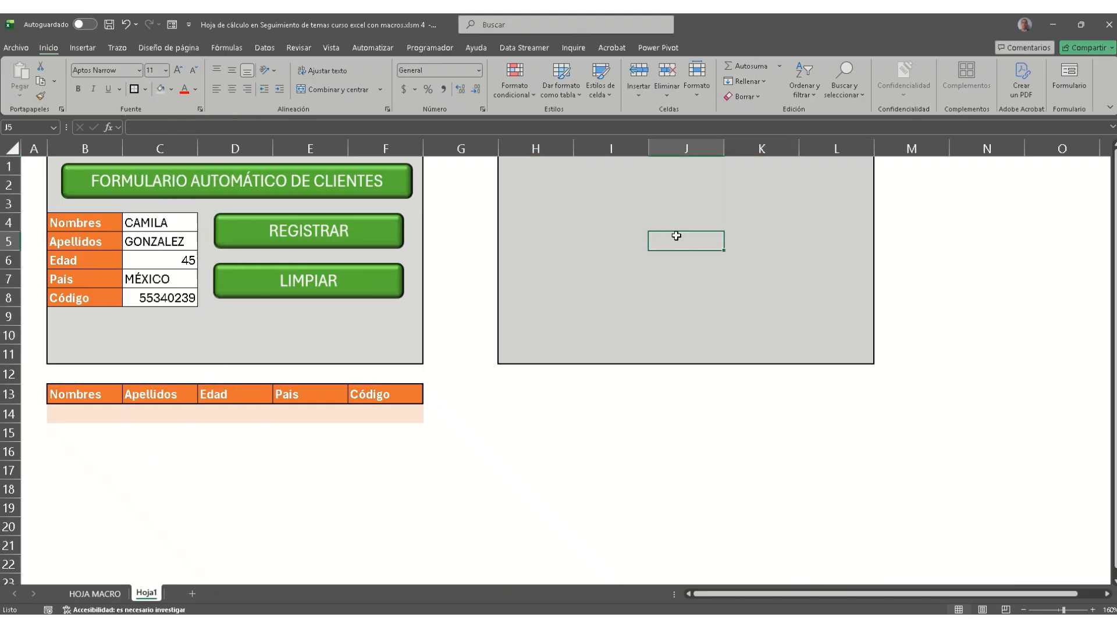
click(402, 178)
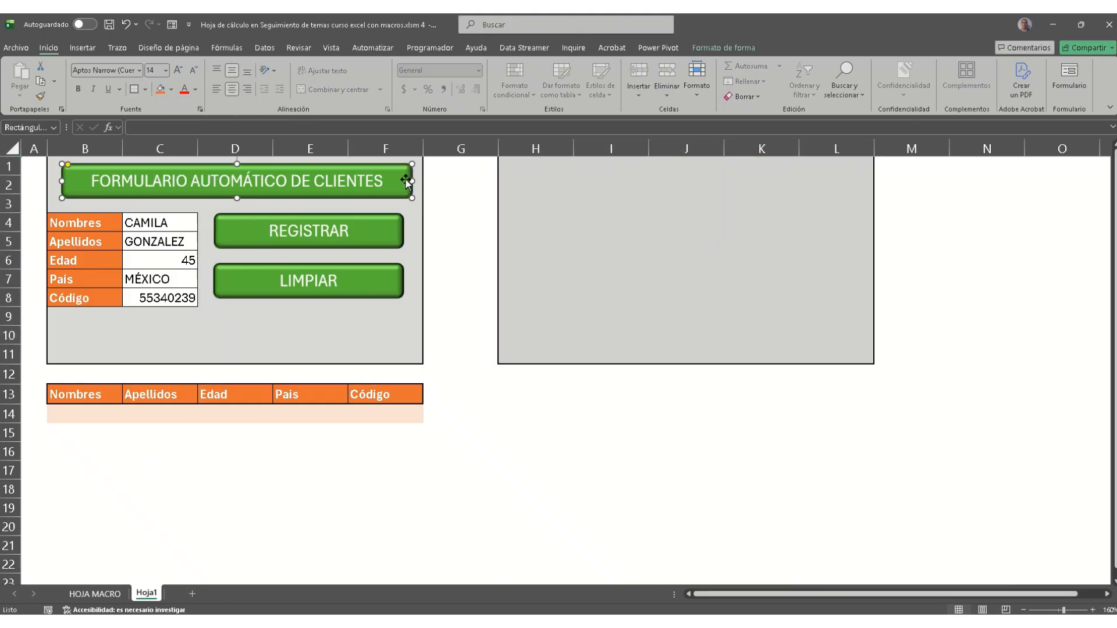
Step: Draw a rounded rectangle across the panel top and give it a blue gradient style
click(83, 47)
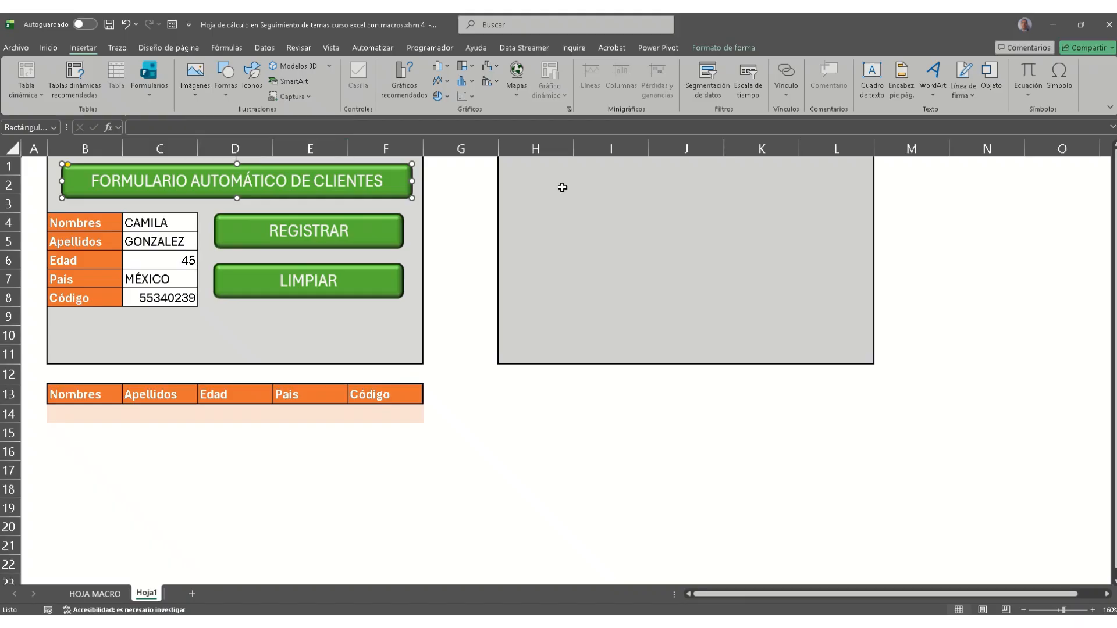
click(231, 102)
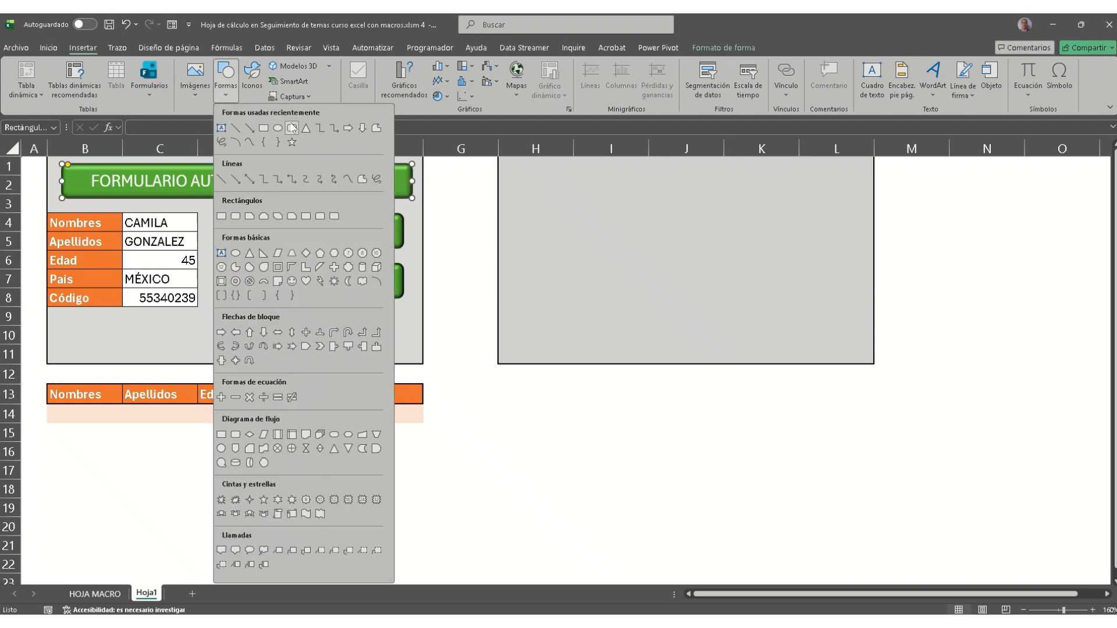
click(291, 128)
drag(519, 171, 858, 200)
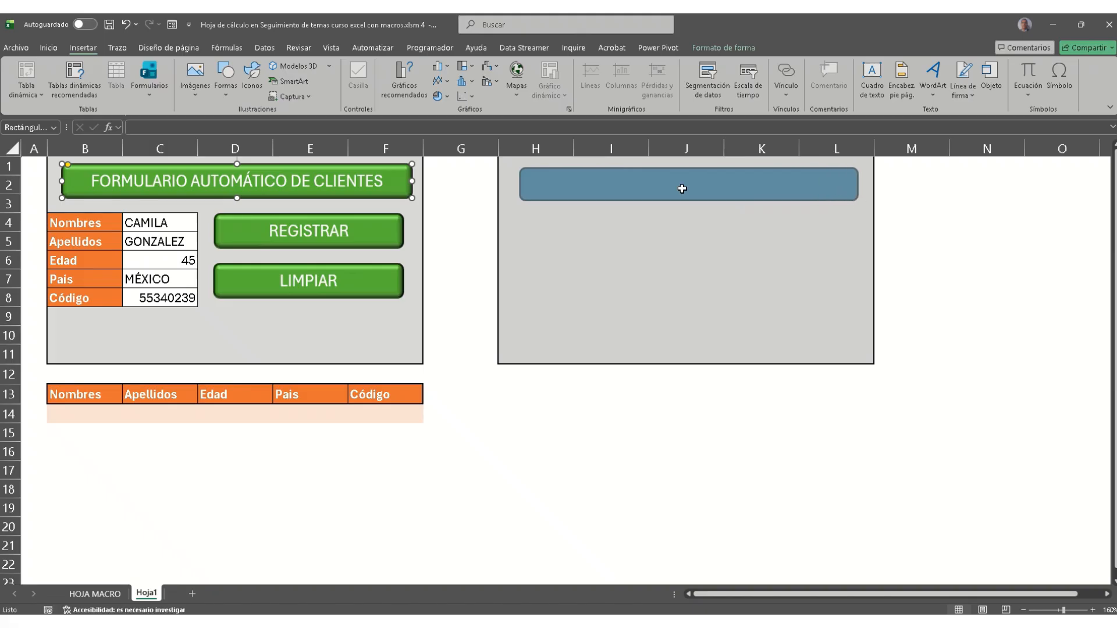
click(429, 81)
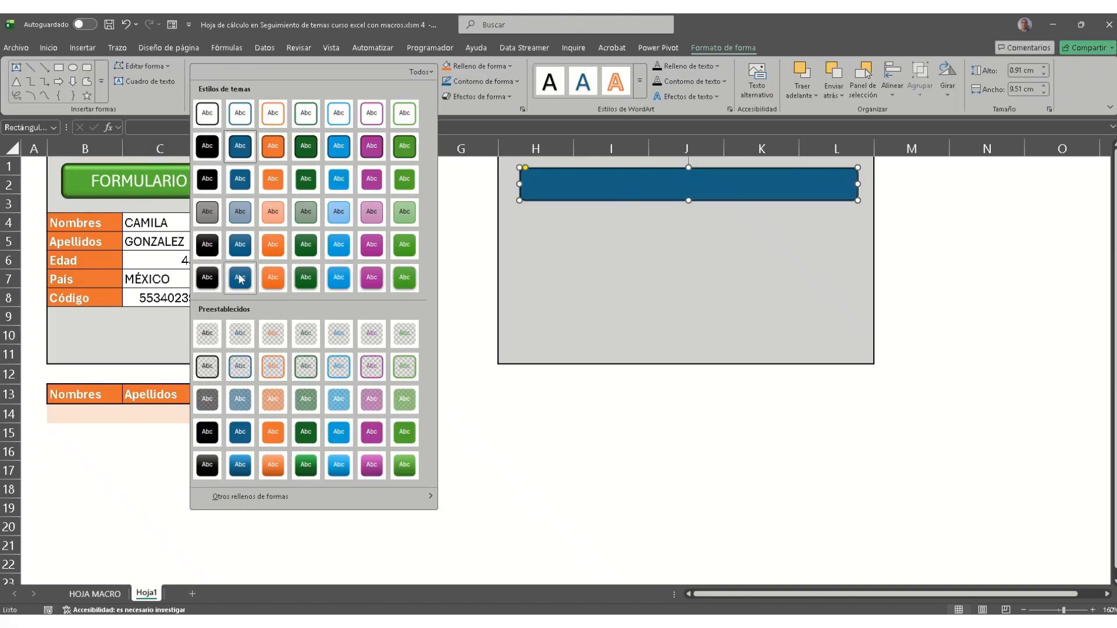
click(239, 464)
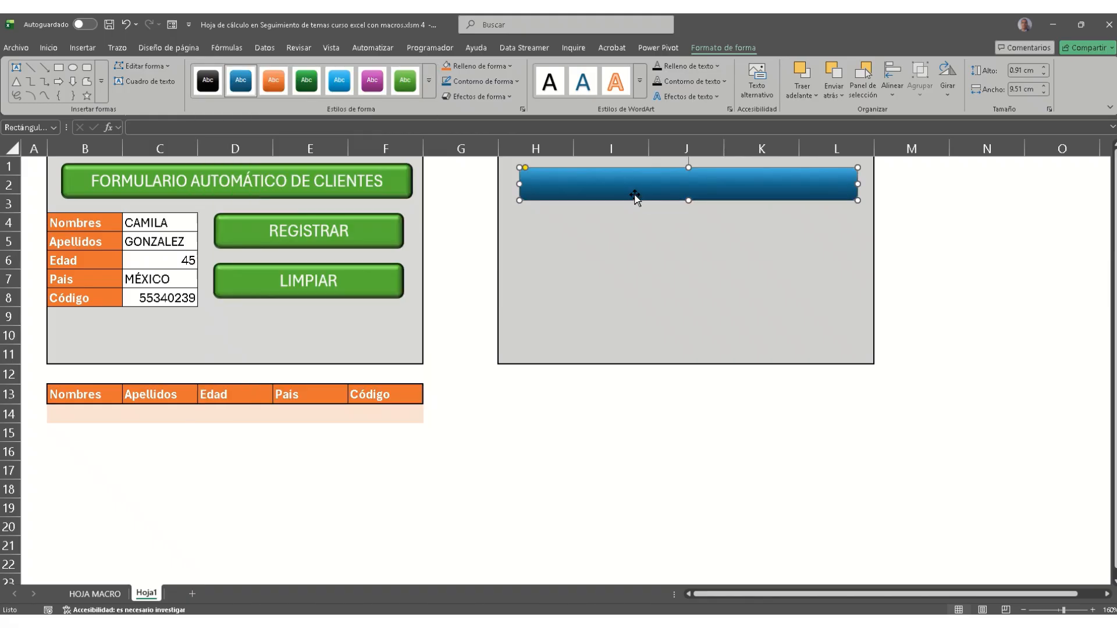
Step: Type the title 'FORMULARIO AUTOMÁTICO DE CLIENTES' into the shape
text(FORM)
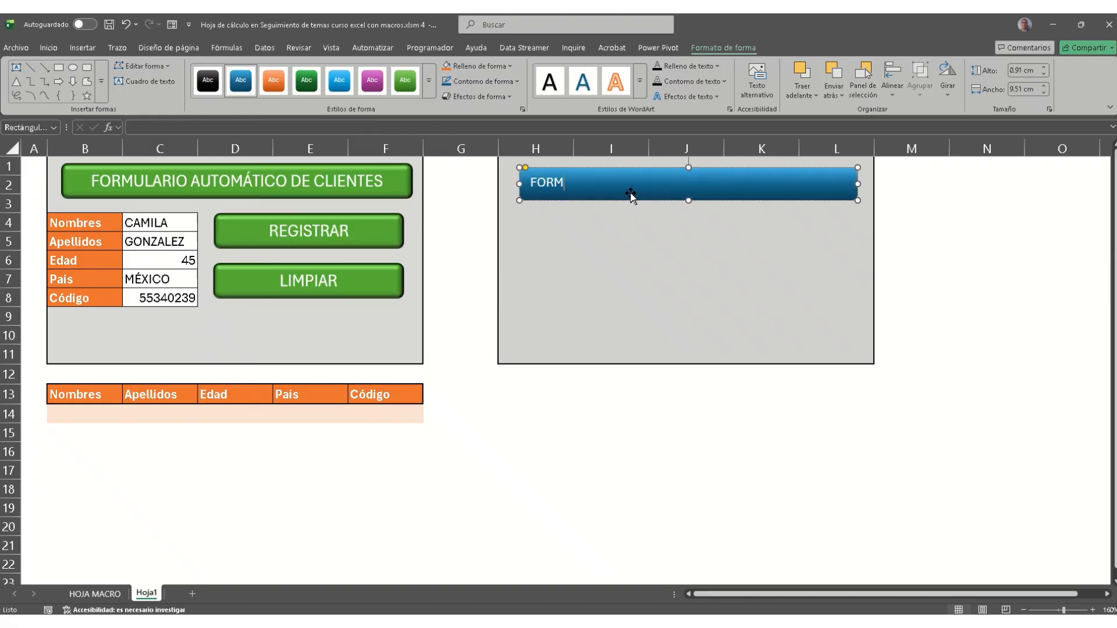
text(ULARIOAU)
key(BackSpace)
key(BackSpace)
key(BackSpace)
key(BackSpace)
key(BackSpace)
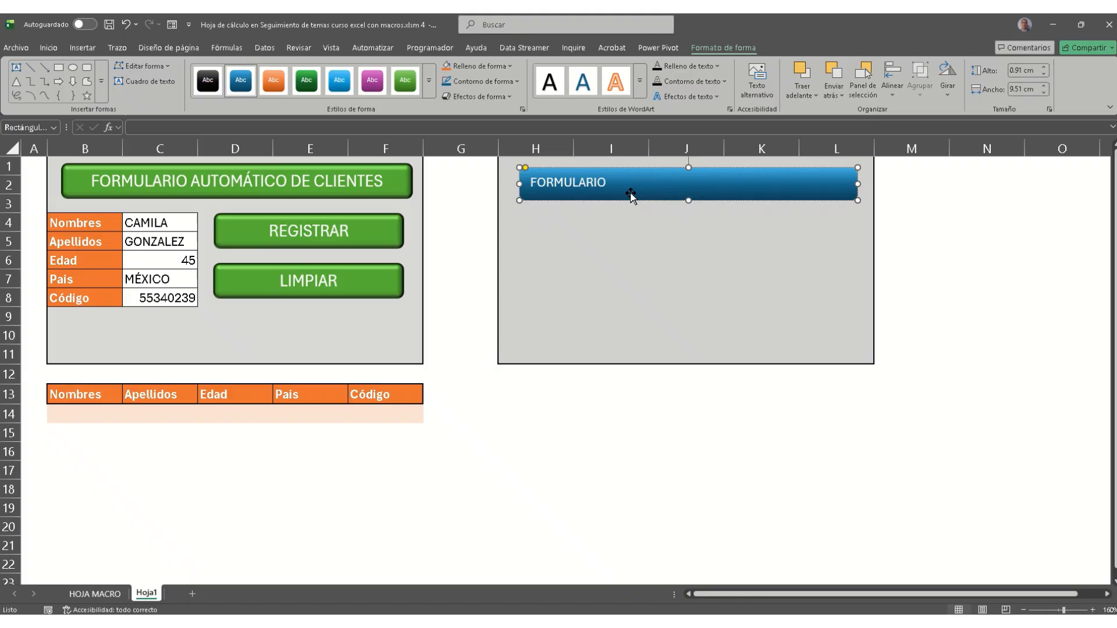
text(UTOMÁTICO DE CLIENTES)
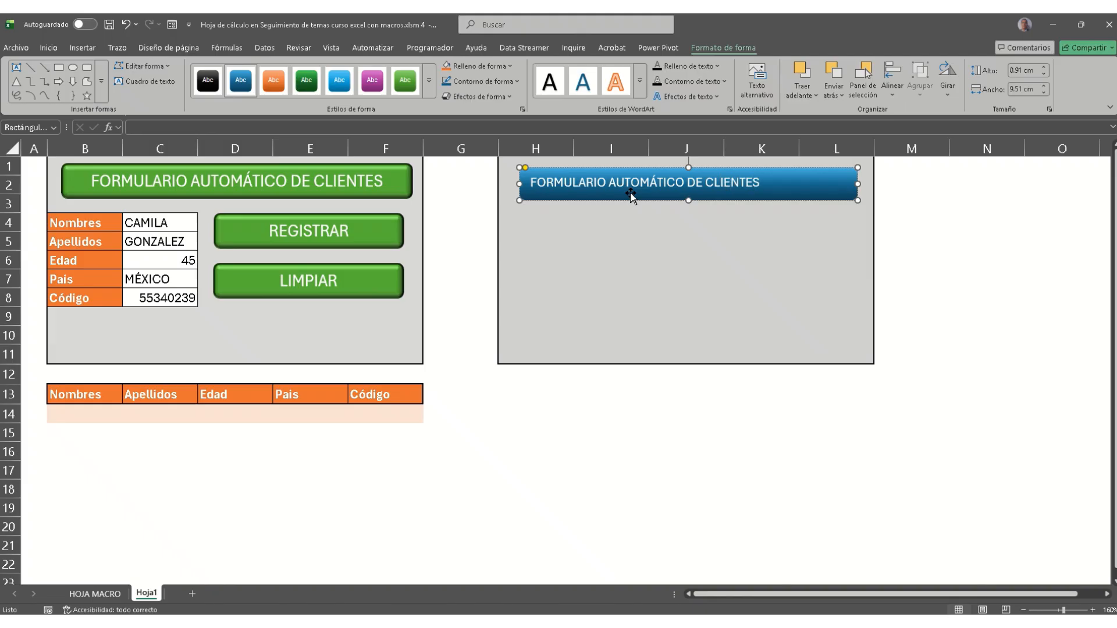
drag(546, 223, 548, 302)
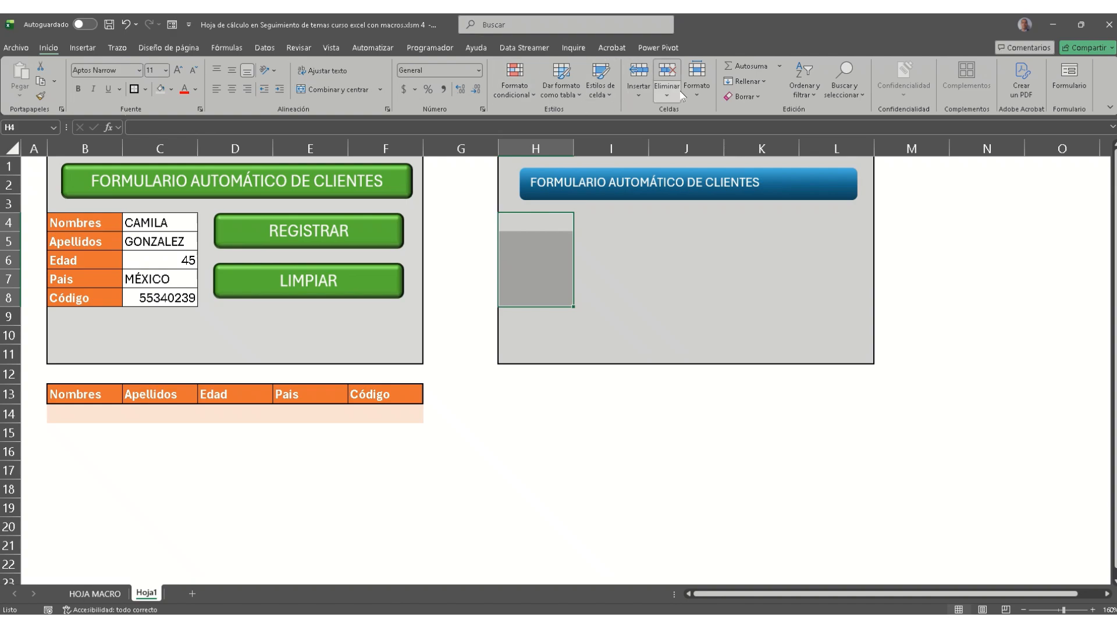
Step: Apply the orange Énfasis2 cell style to H4:H8
click(600, 86)
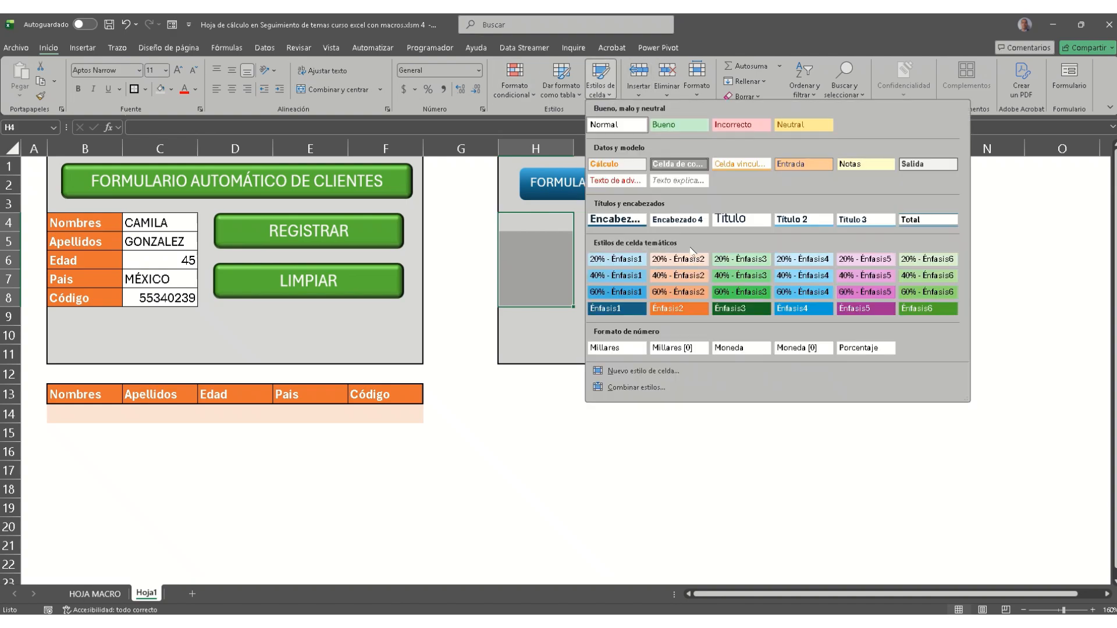
click(679, 307)
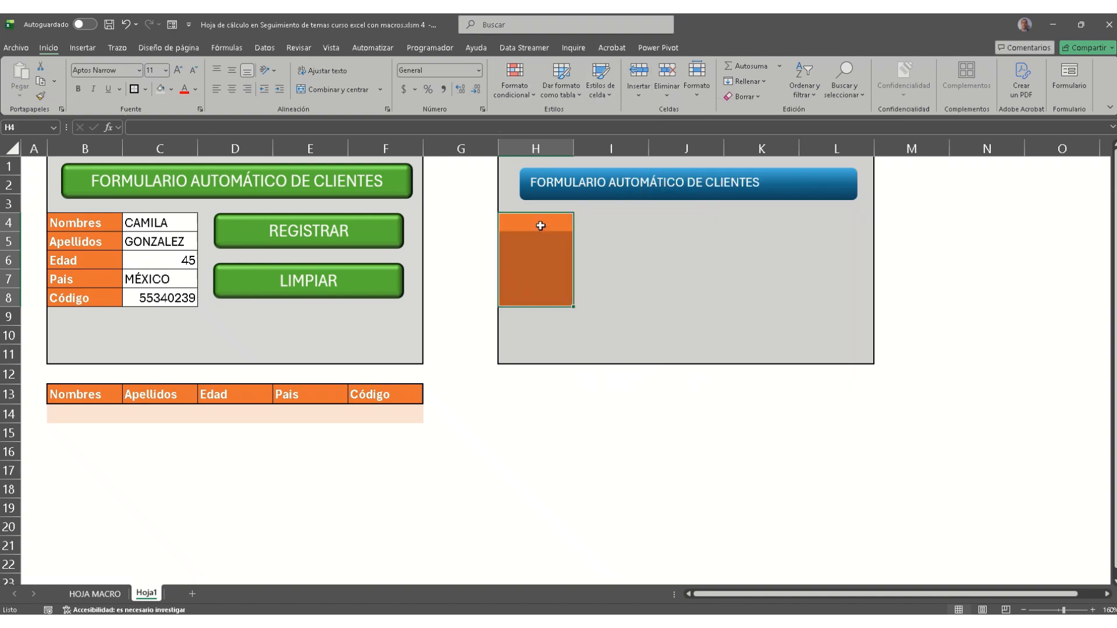
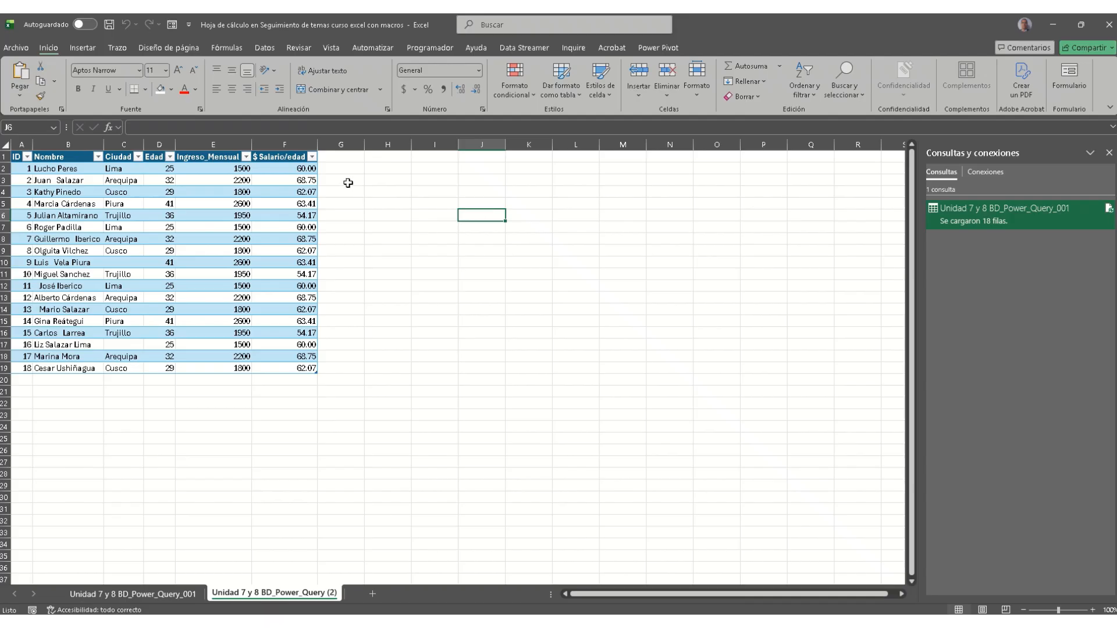
click(303, 170)
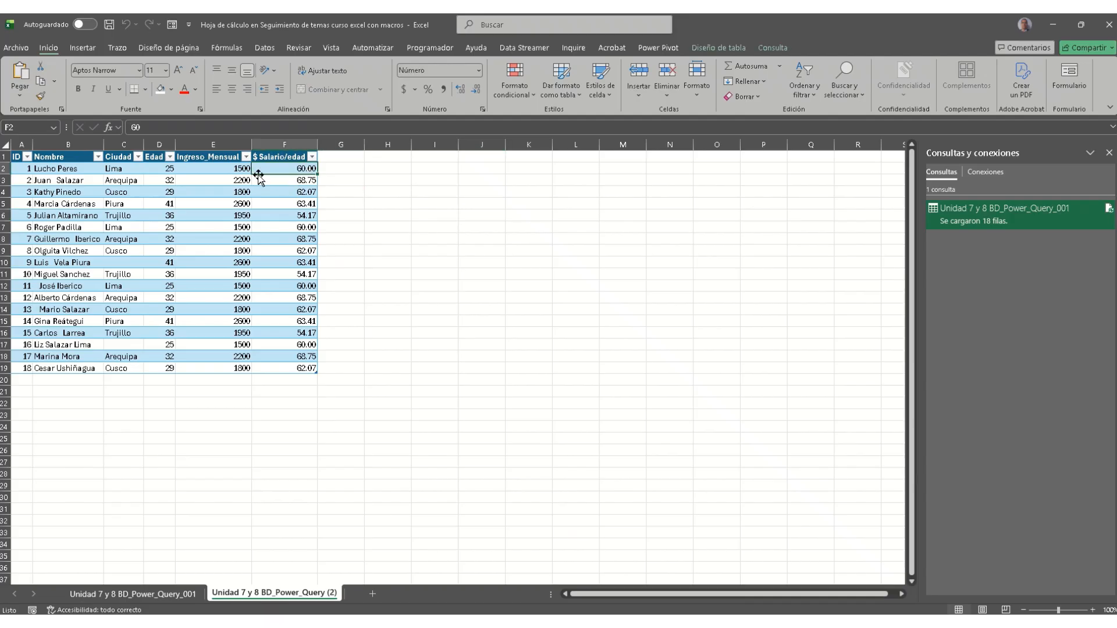
click(342, 166)
click(348, 154)
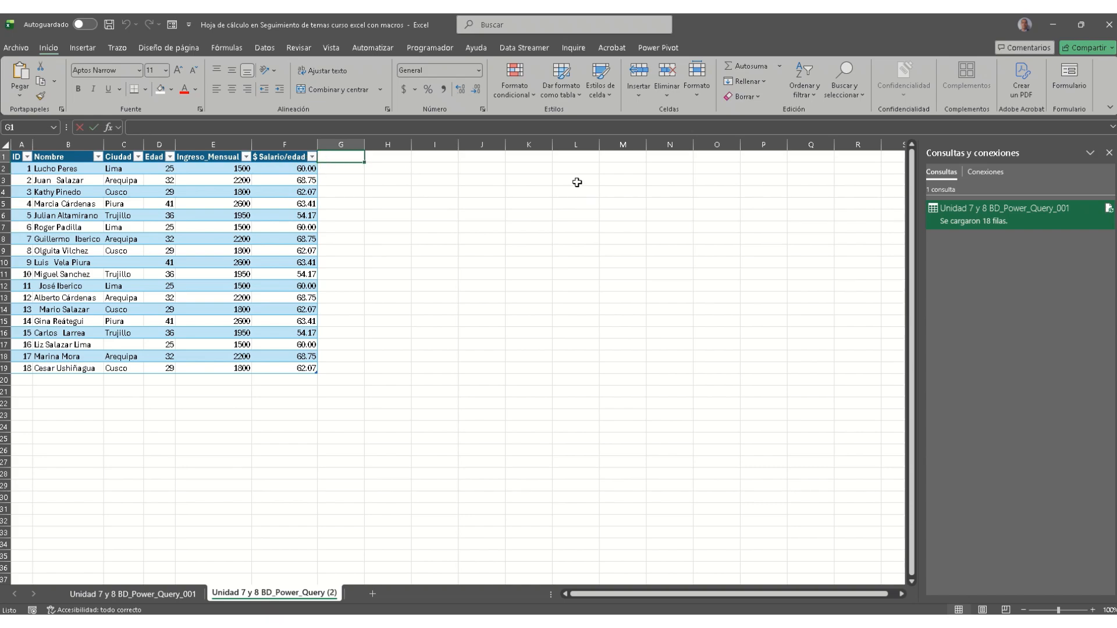
text(Salario)
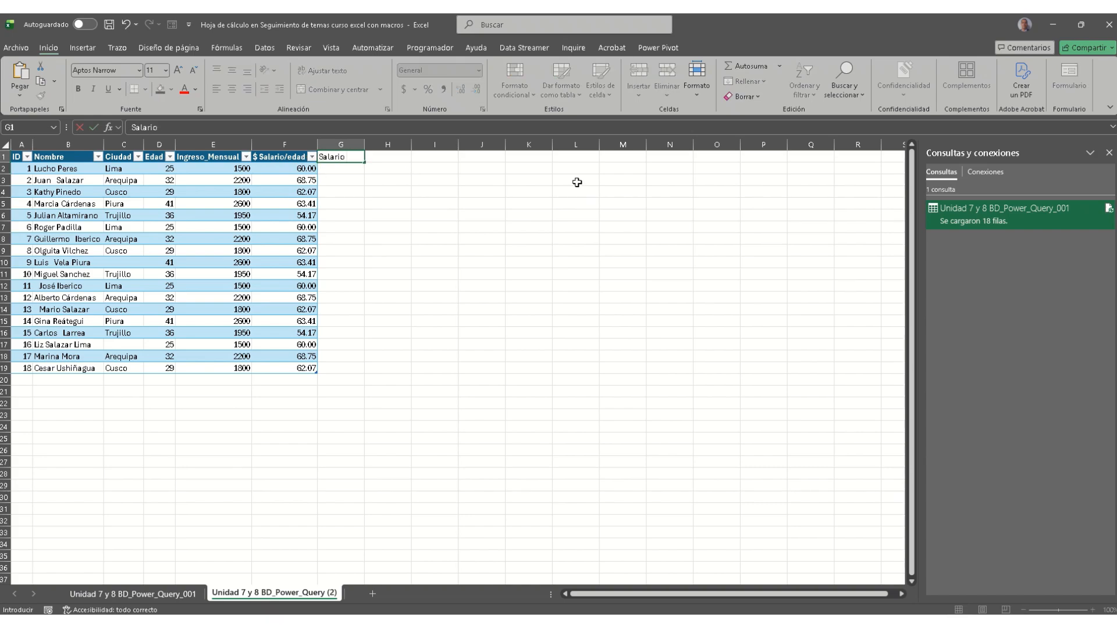
text( edad)
key(Return)
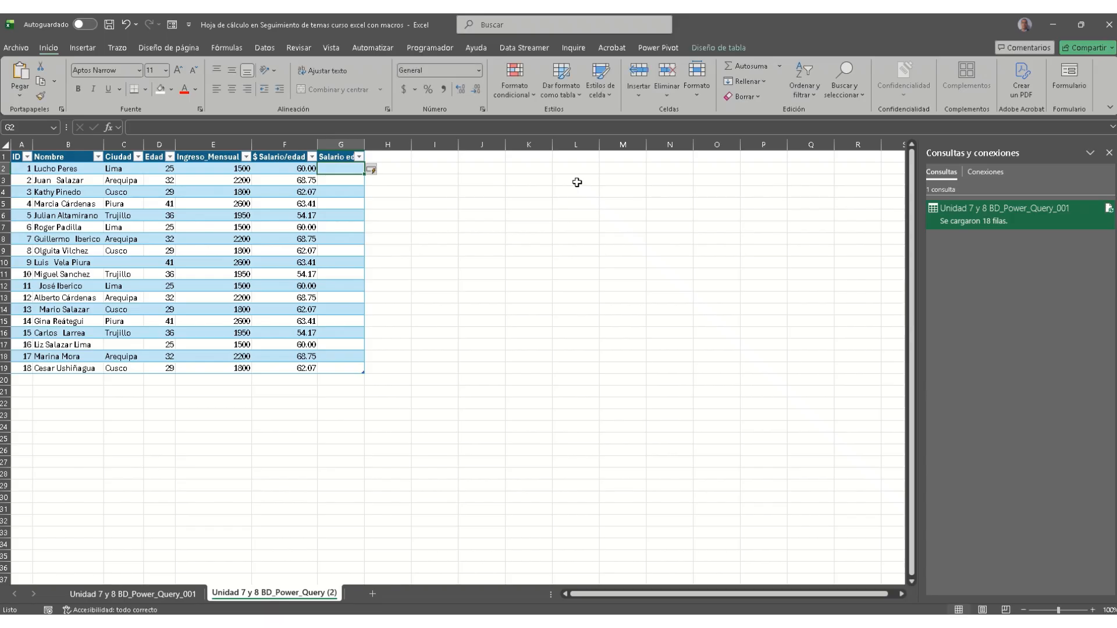
text(=)
key(Left)
key(Left)
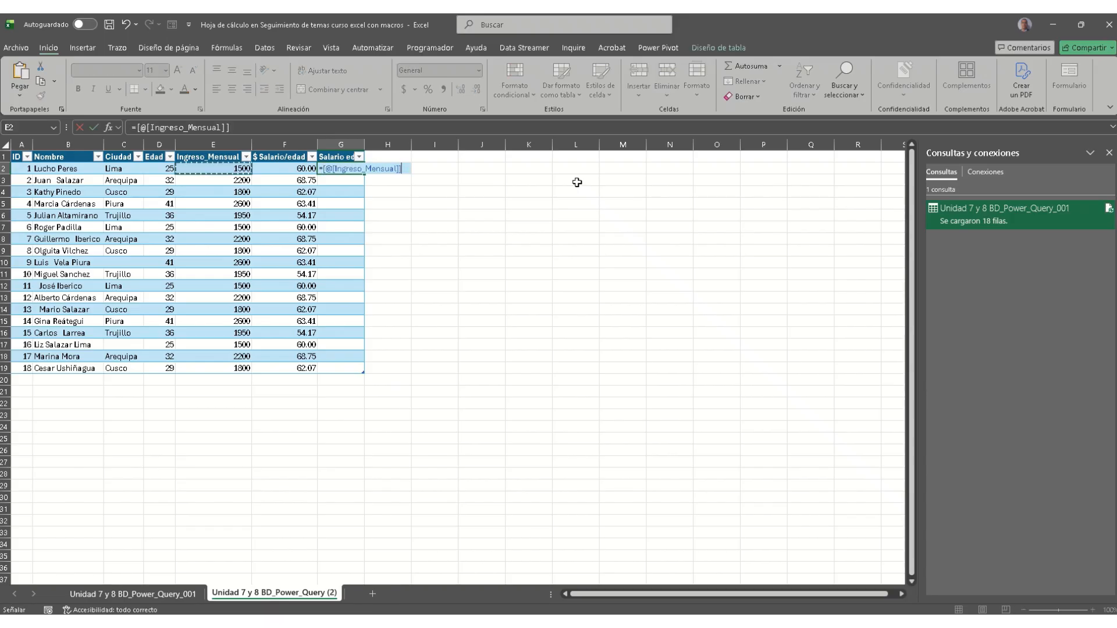
text(/)
click(153, 169)
key(Return)
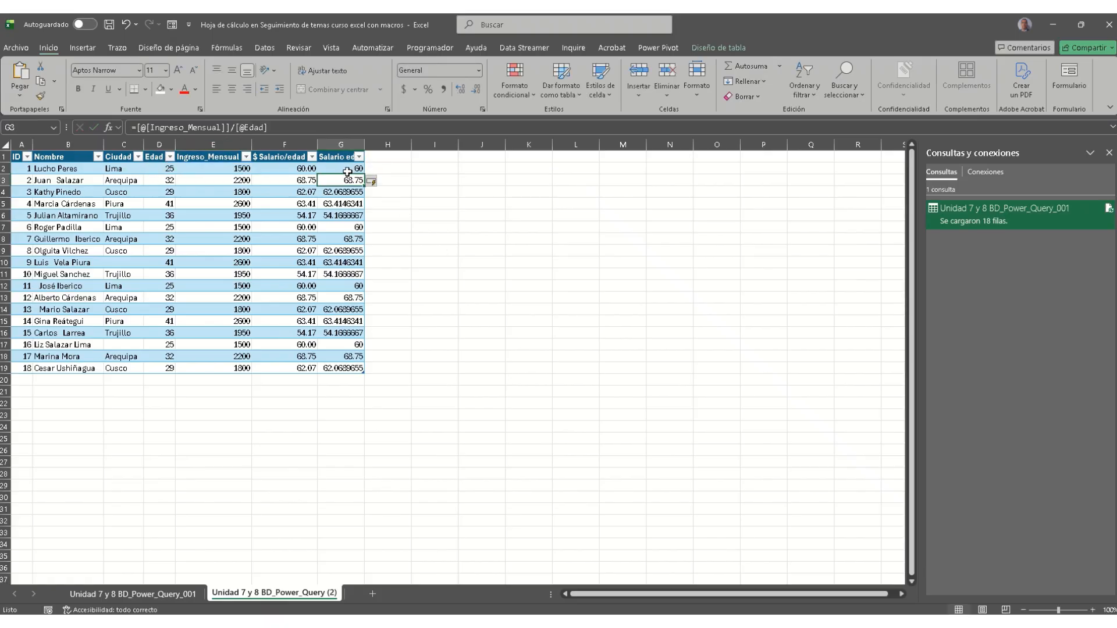
Step: Re-edit the age in D3, then drag the Salario edad column out into column H
double_click(170, 180)
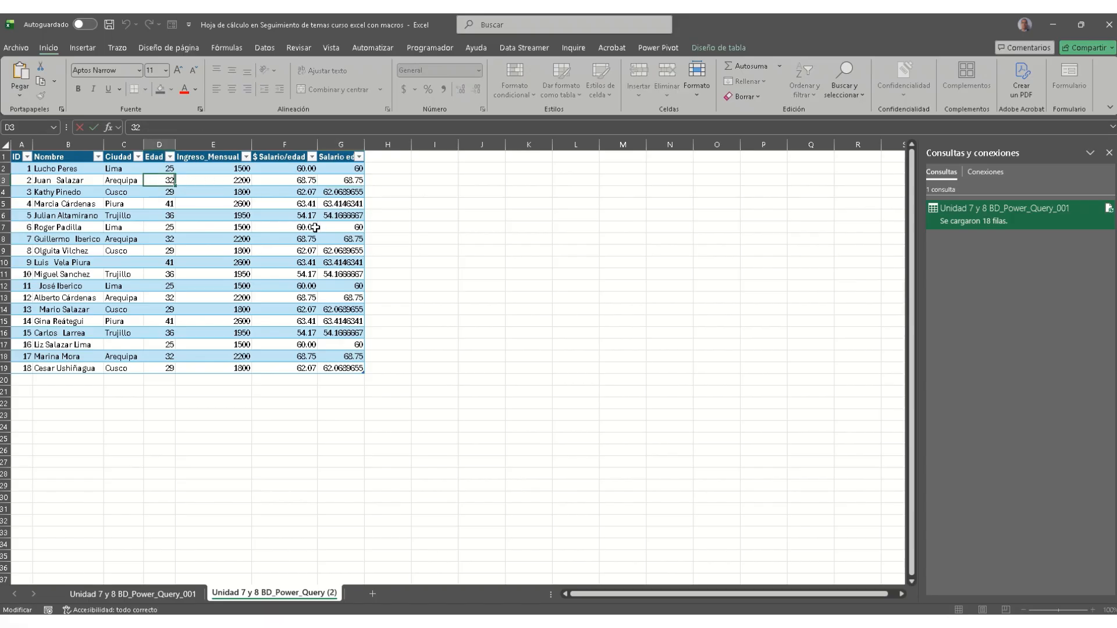
key(Return)
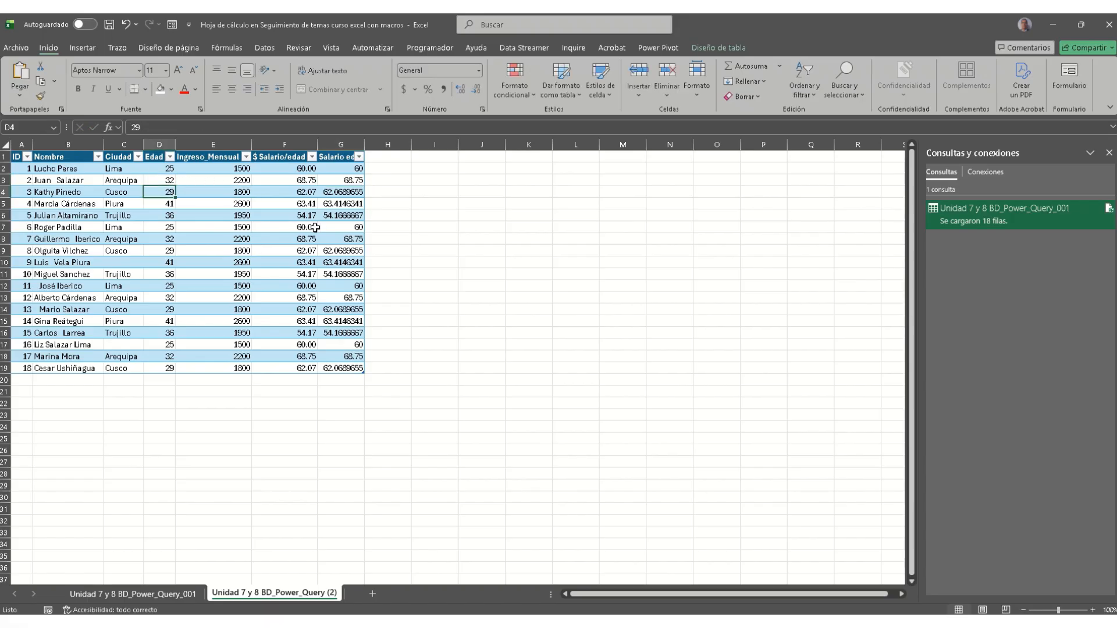
double_click(159, 181)
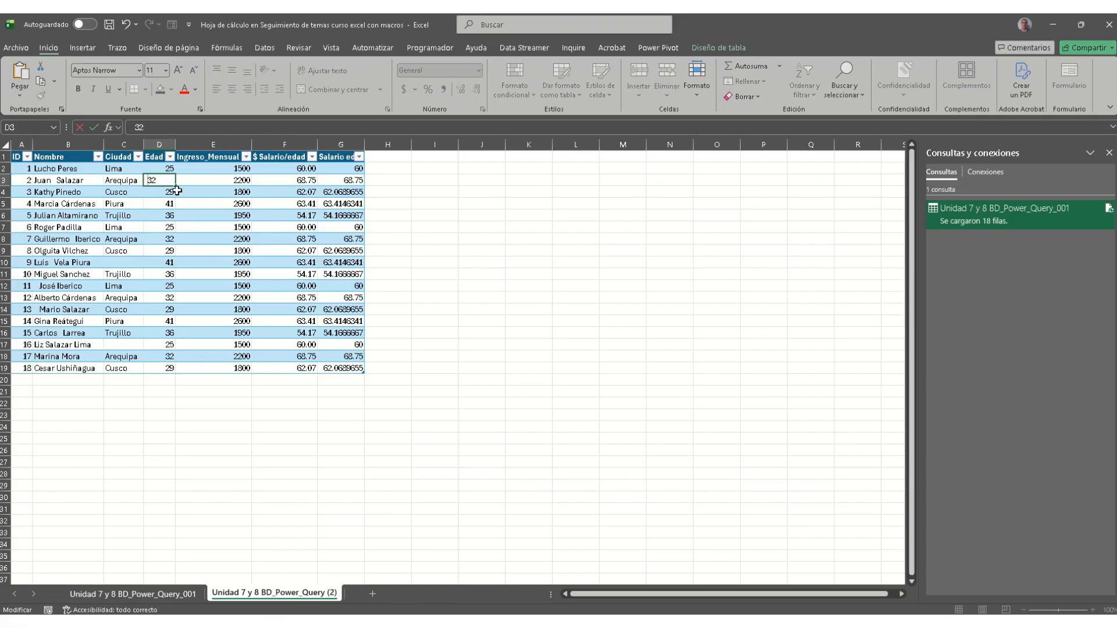
key(Return)
key(Up)
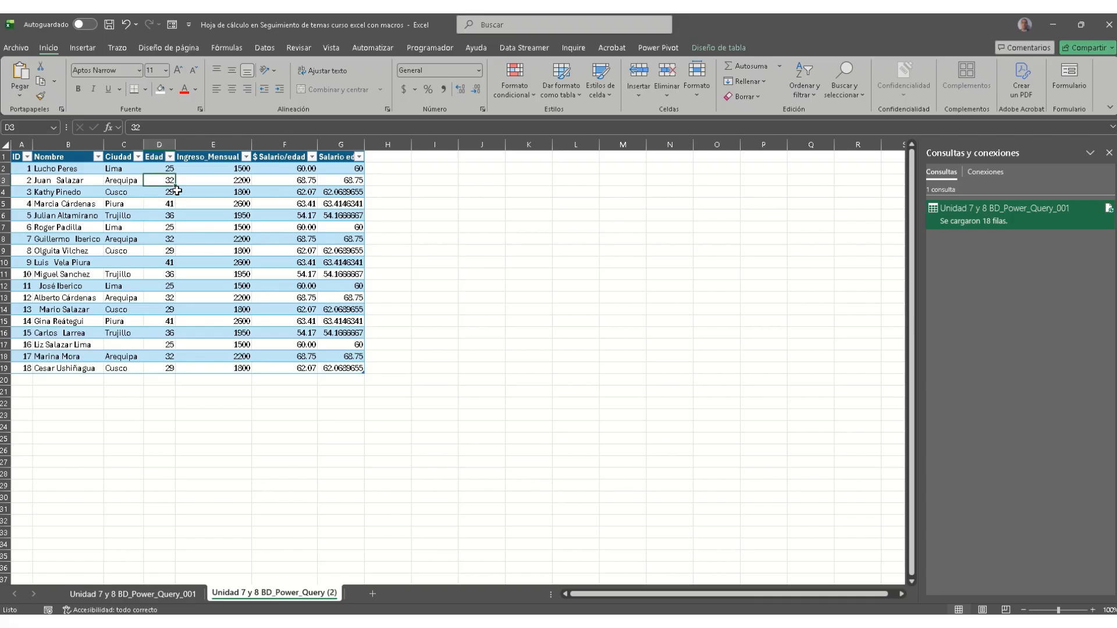
click(350, 144)
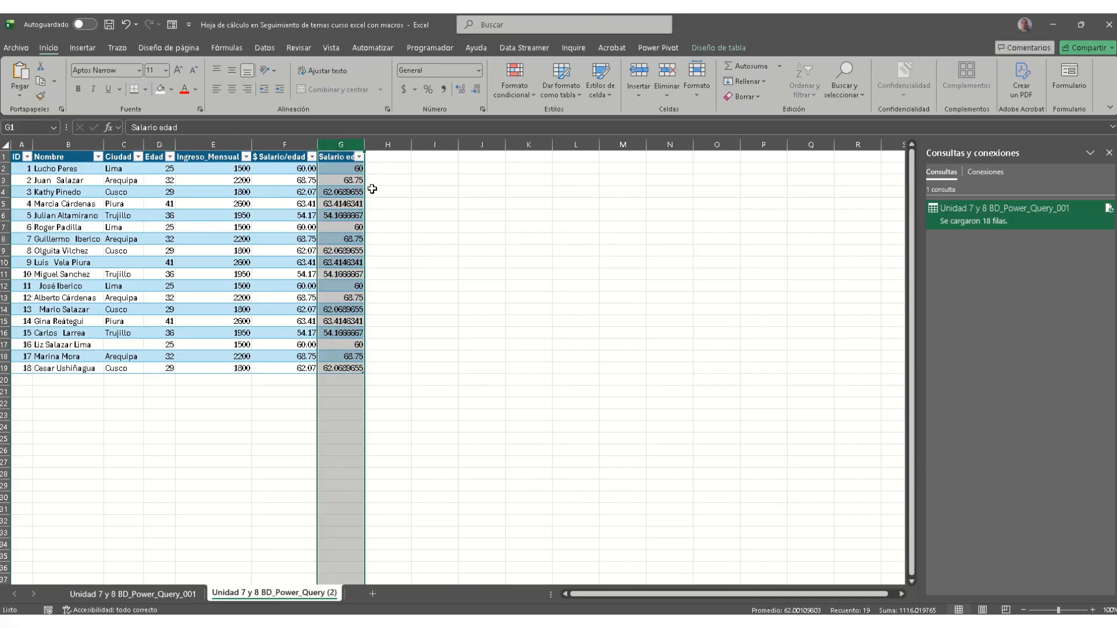
drag(366, 188, 387, 185)
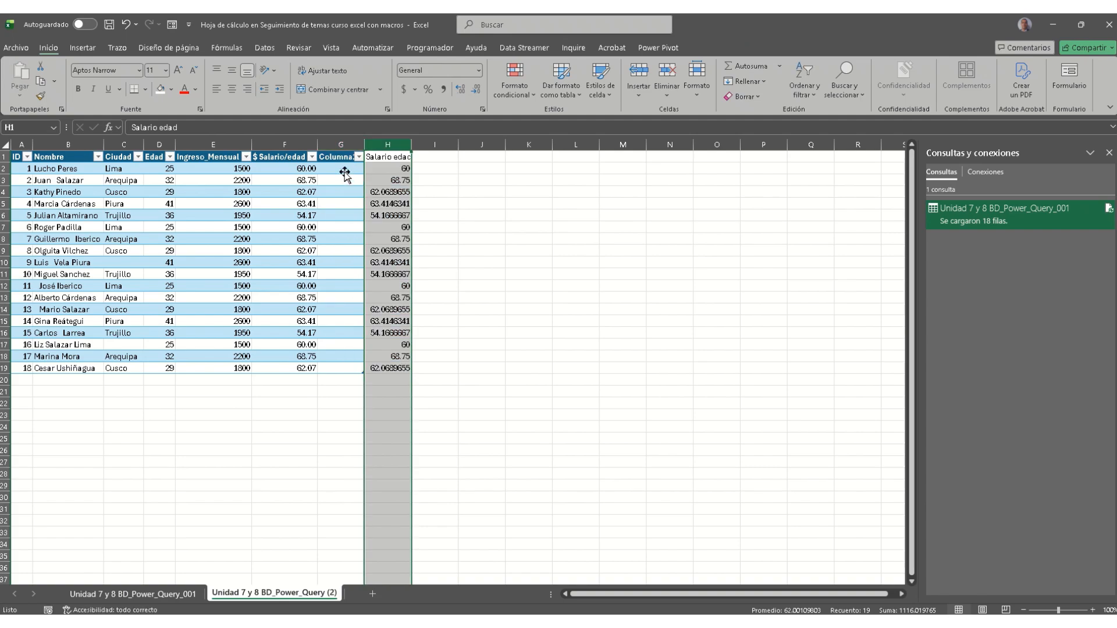
Step: Undo the column move and copy the Edad values D2:D19 into I2:I19
click(340, 169)
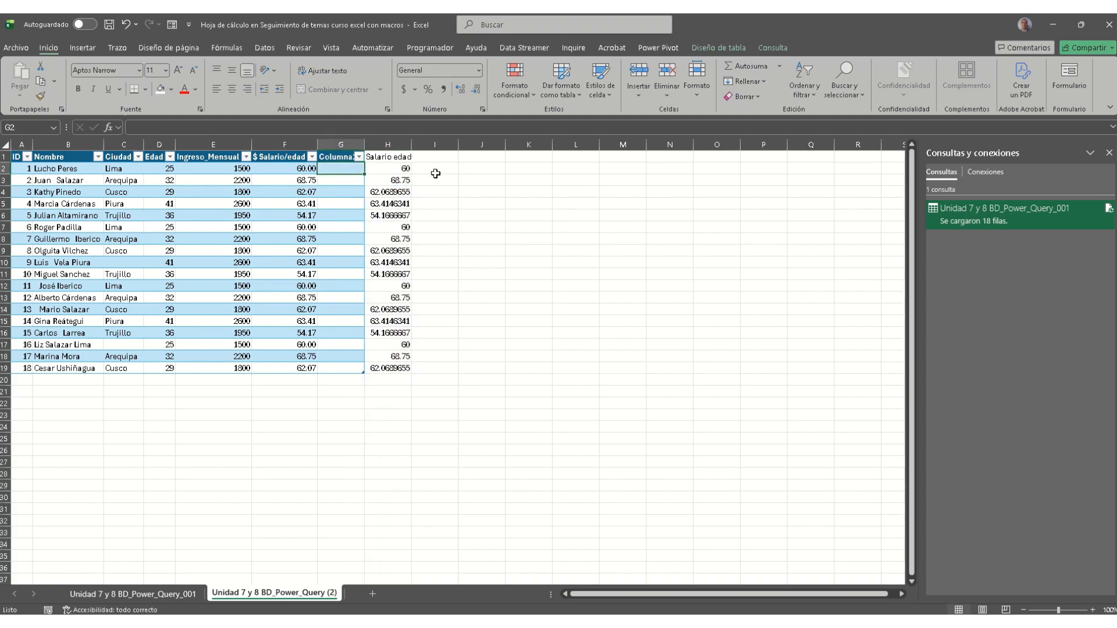
key(ctrl+z)
click(414, 168)
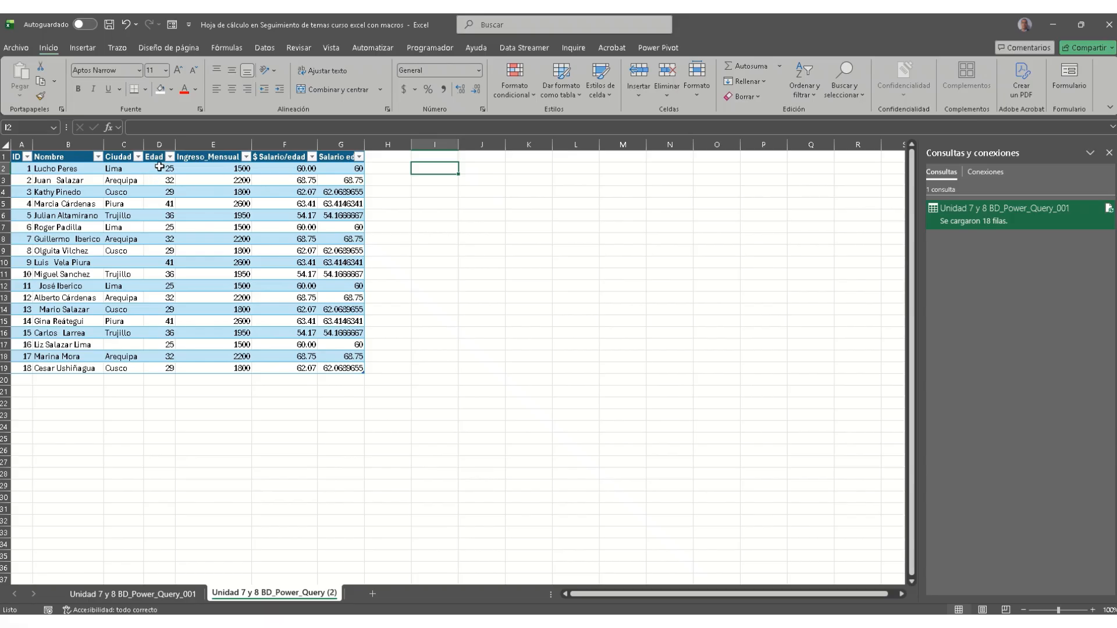
drag(159, 169, 167, 367)
key(ctrl+c)
click(437, 168)
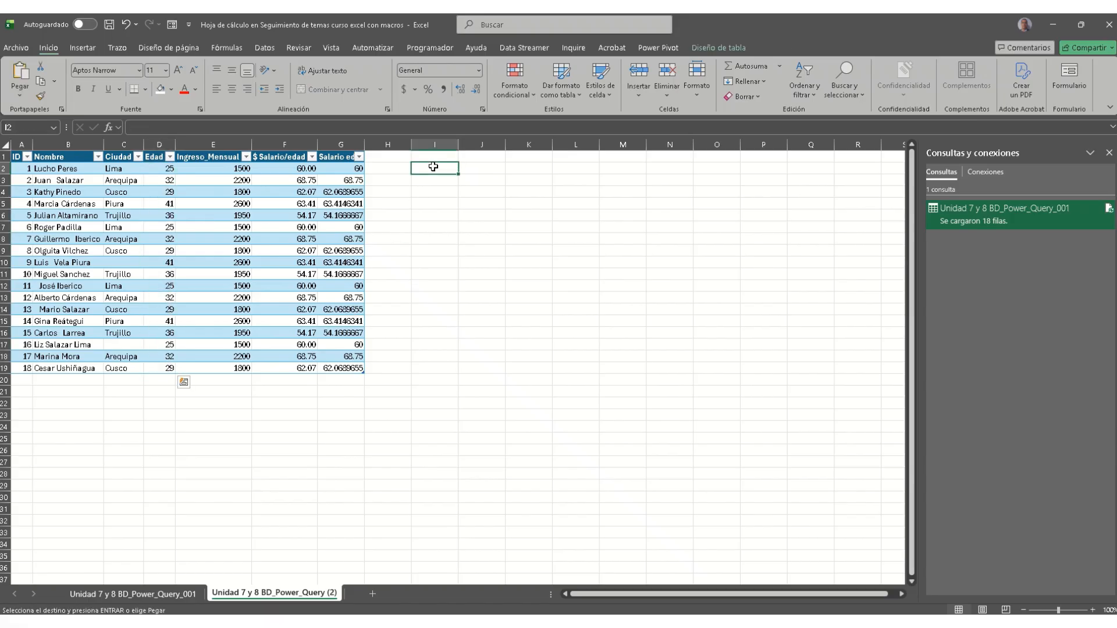
key(ctrl+v)
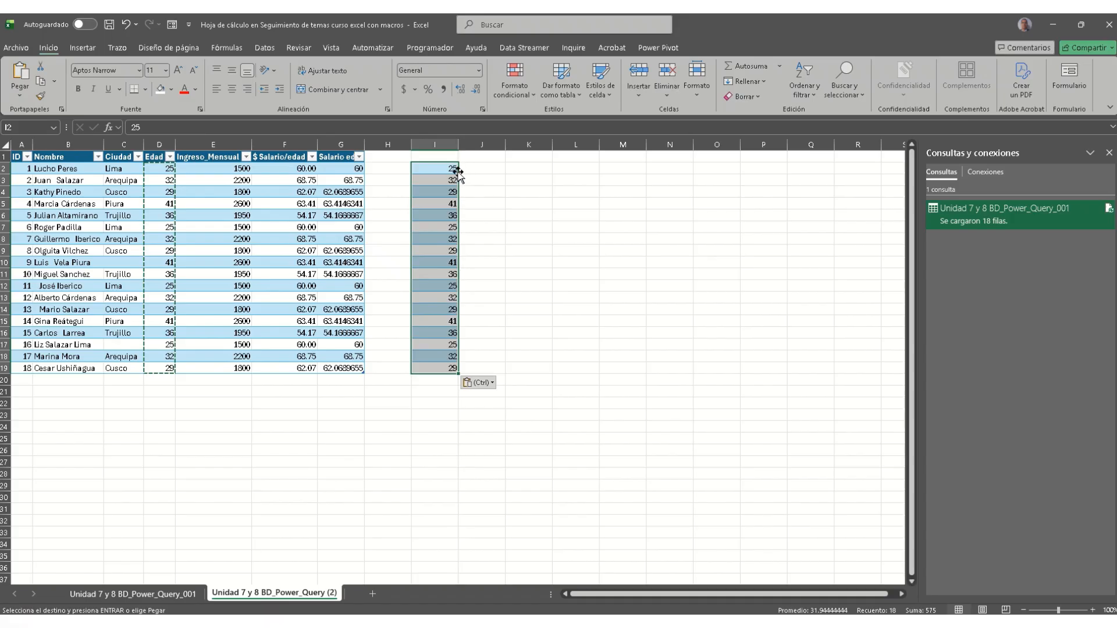
Step: Change the copied age in I2 to '25.' and check the Salario edad cells
double_click(449, 169)
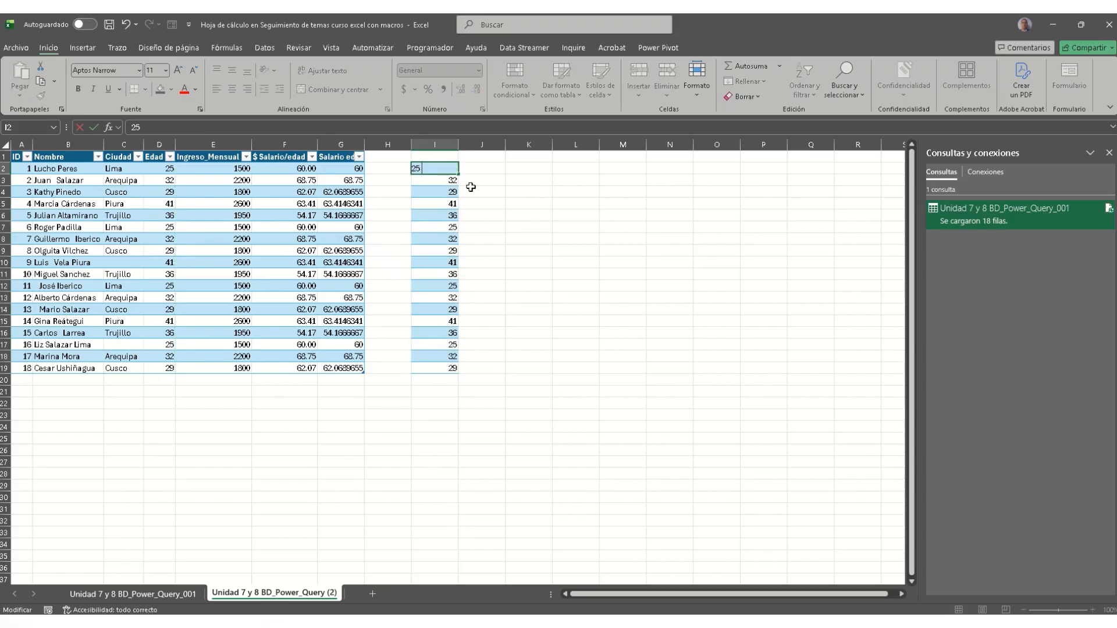
key(Return)
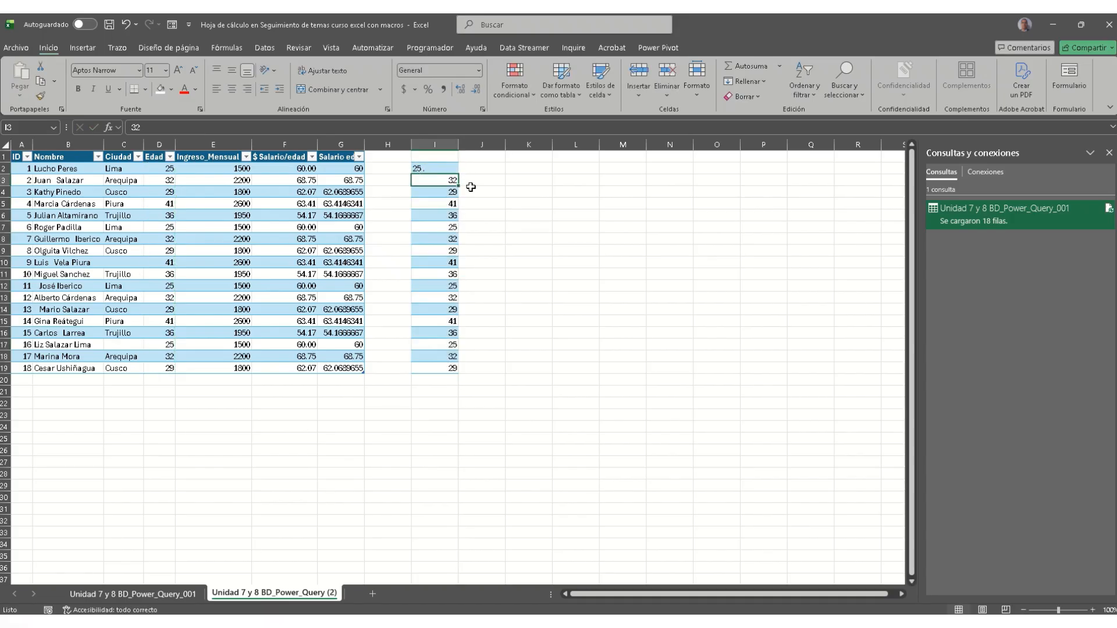
click(482, 170)
click(342, 170)
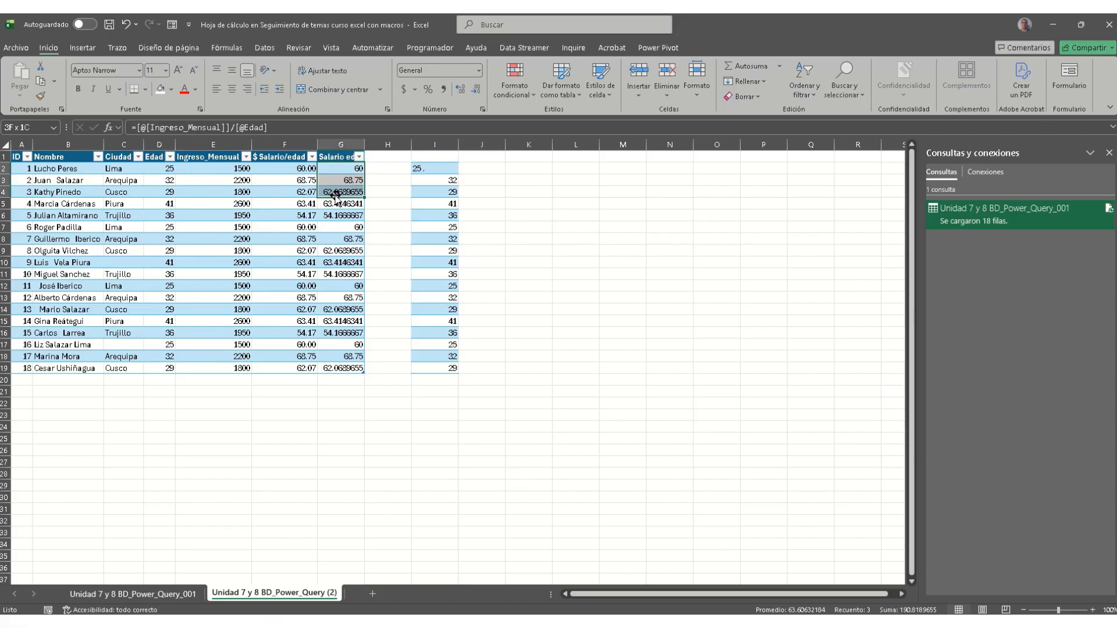
click(488, 170)
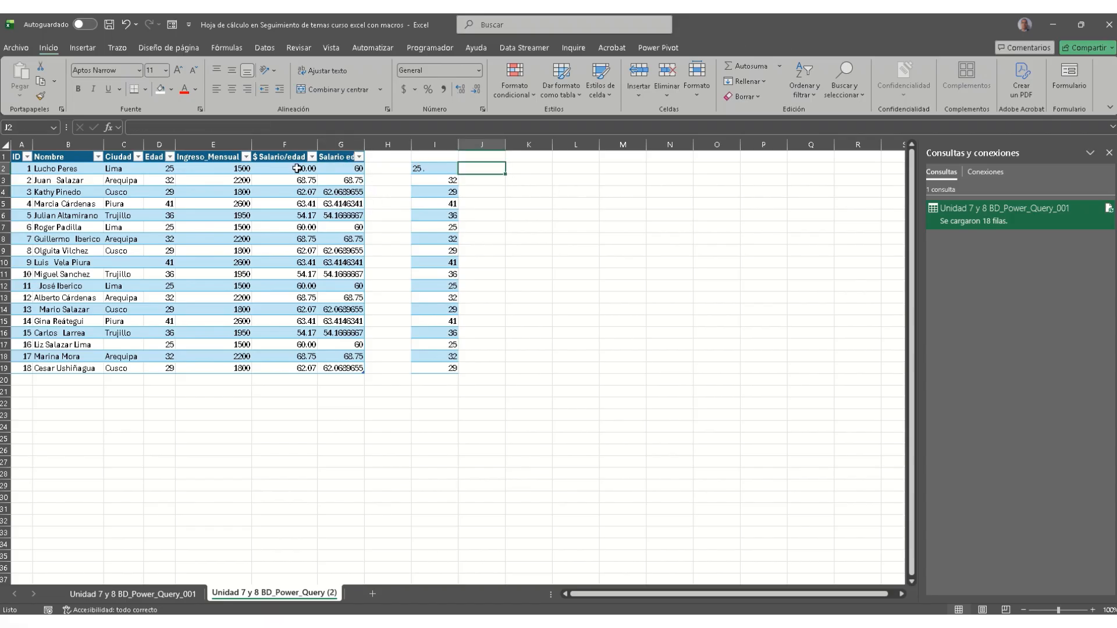
Step: Copy the Ingreso_Mensual values E2:E19 into J2:J19
drag(223, 170, 220, 367)
key(ctrl+c)
click(492, 168)
key(ctrl+v)
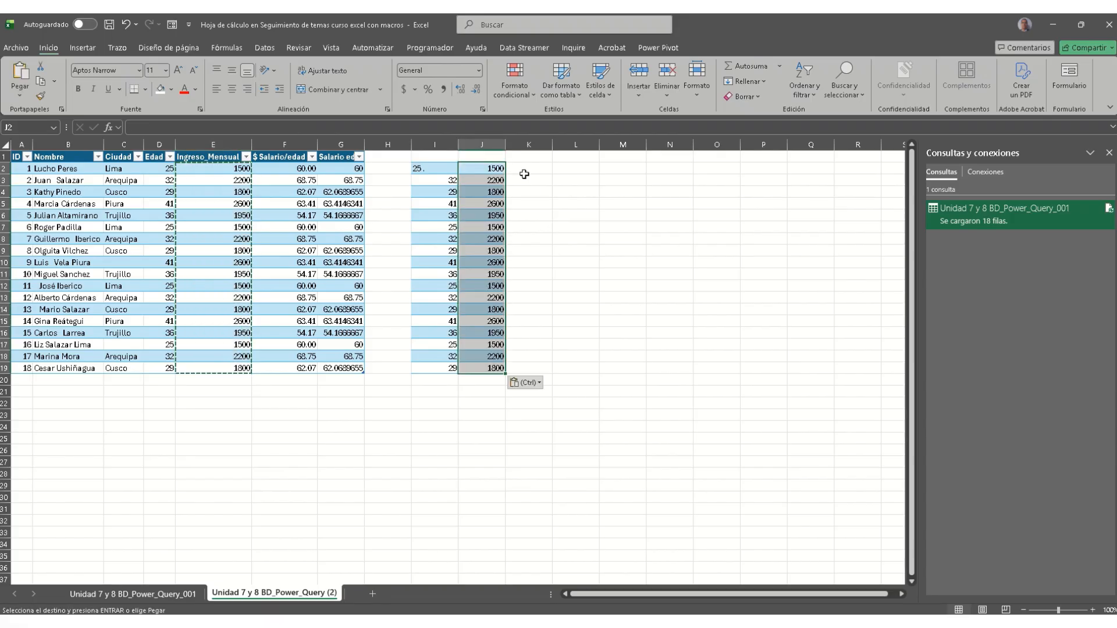
Step: Enter =J2/I2 in K2 and fill it down to row 19
click(529, 171)
text(=)
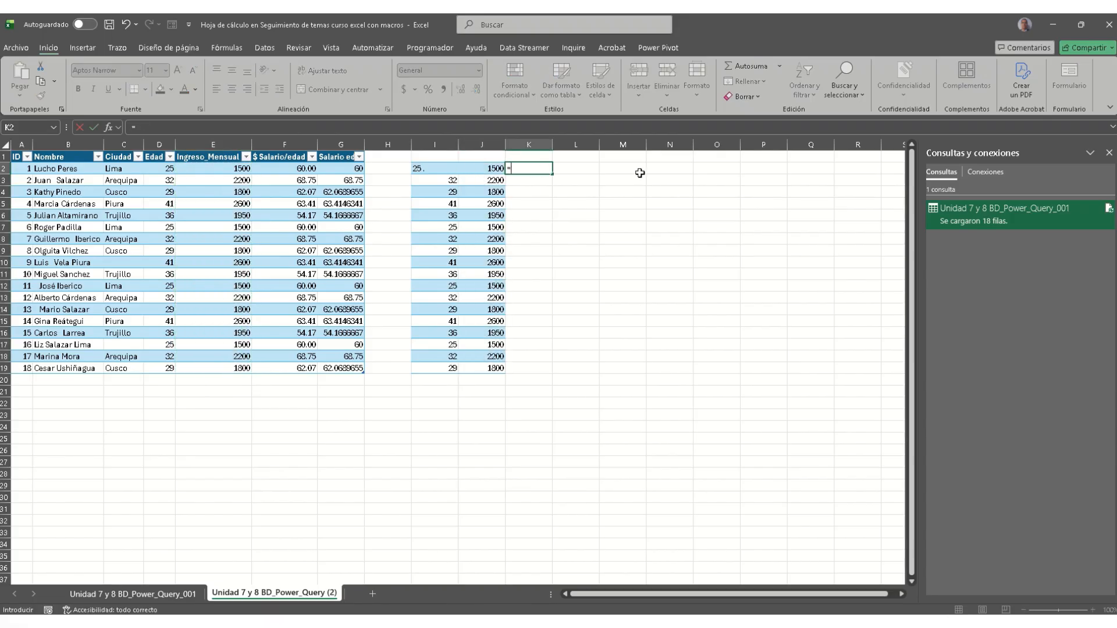
key(Left)
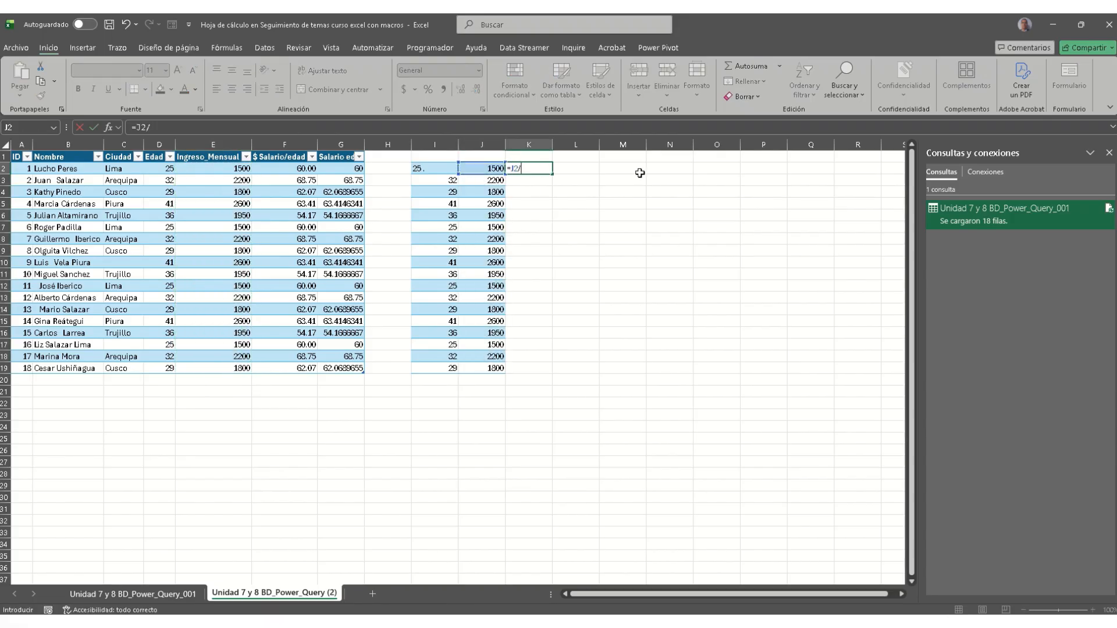
key(shift+Left)
key(Return)
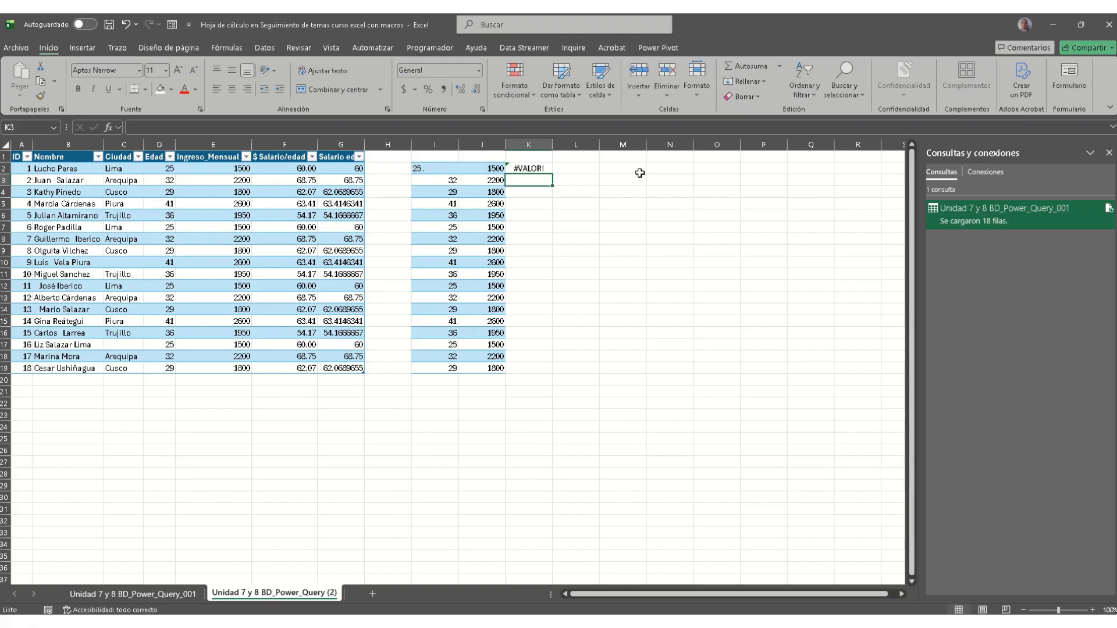
click(542, 167)
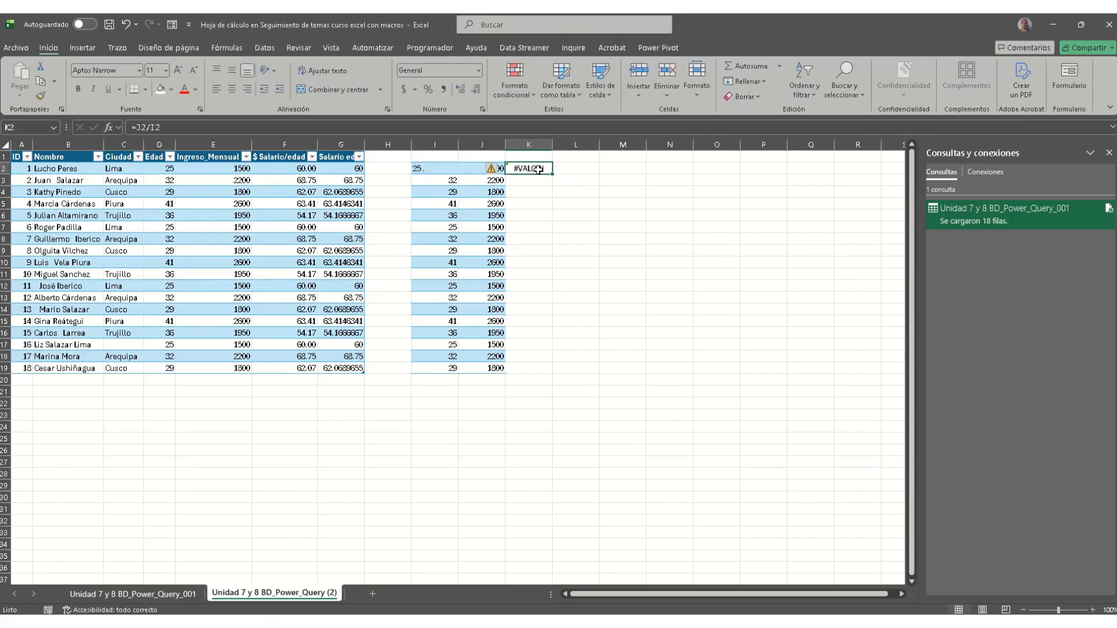
double_click(551, 174)
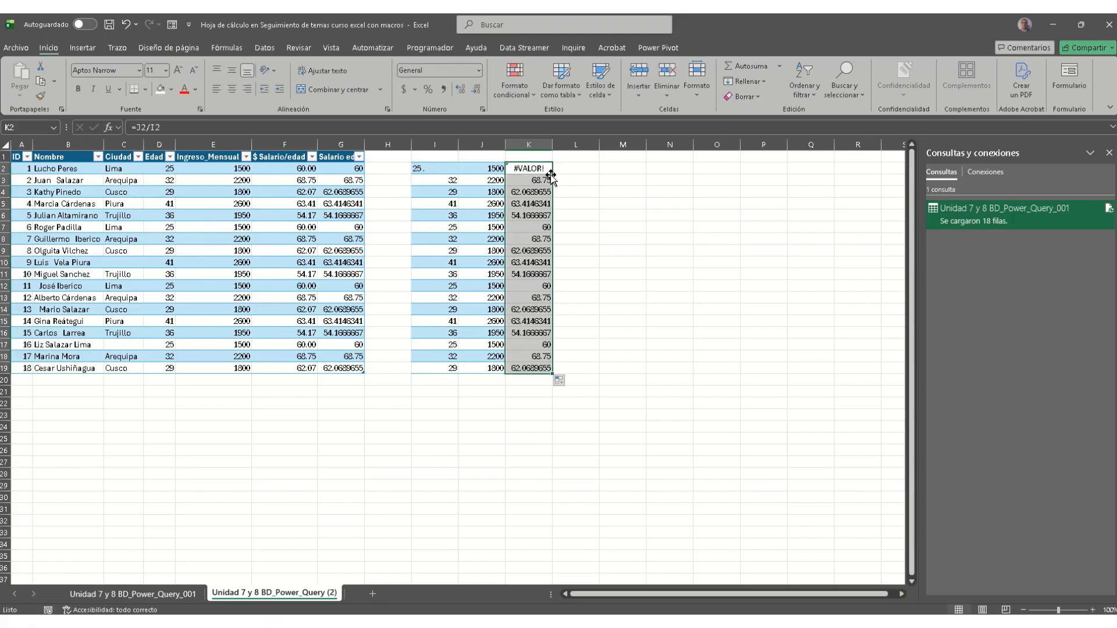
click(591, 233)
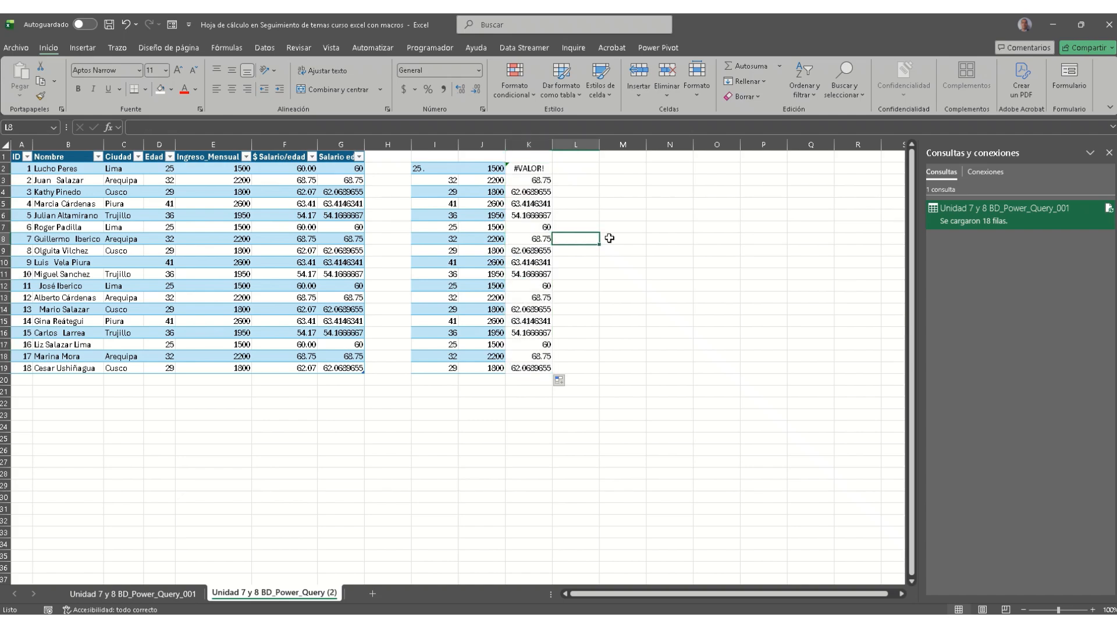
Step: Open K2's #VALOR! error menu and view Ayuda sobre este error
click(513, 169)
click(492, 169)
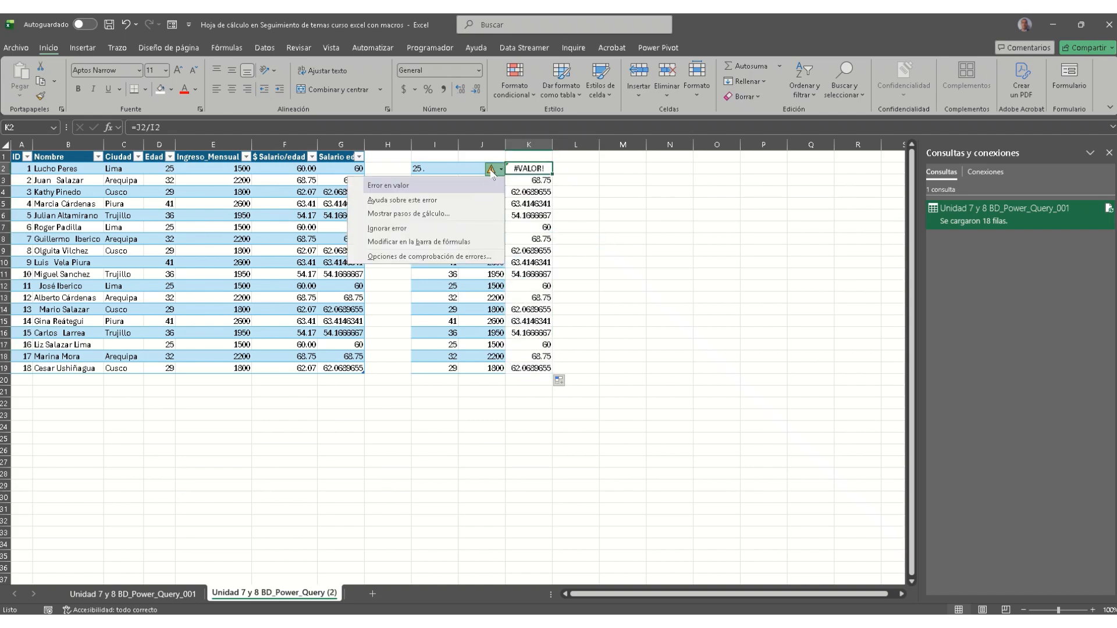
click(435, 202)
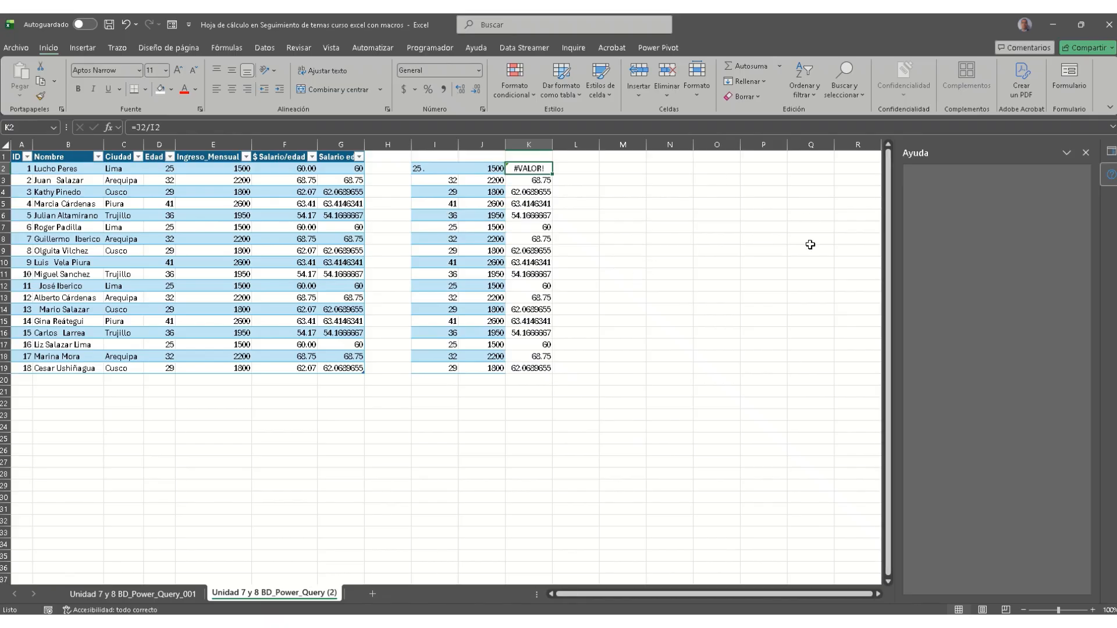
click(512, 168)
click(493, 169)
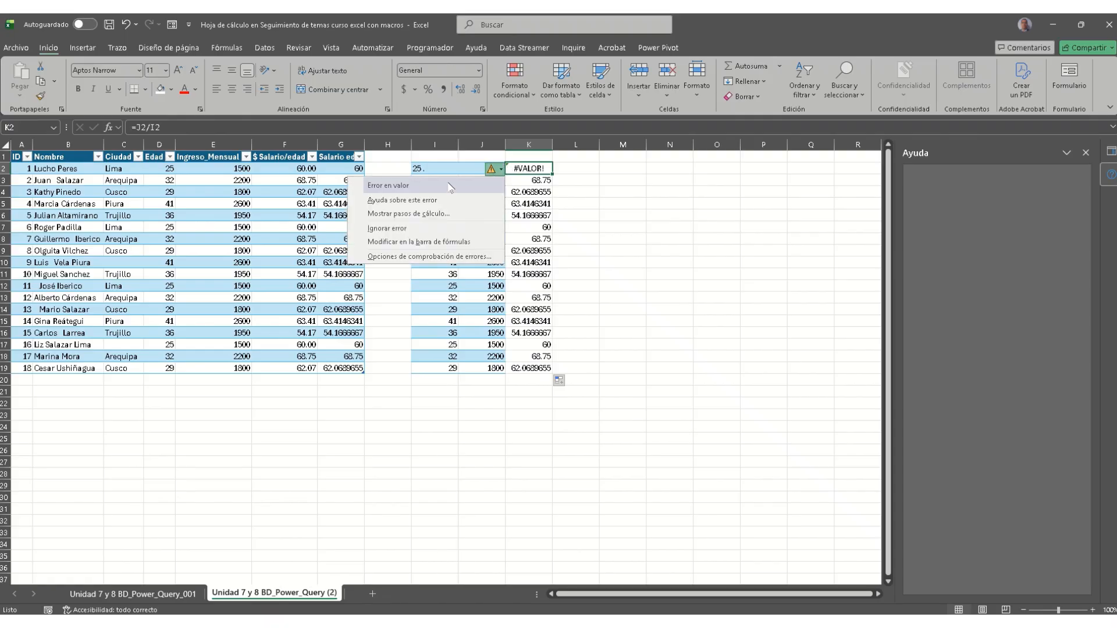
click(447, 214)
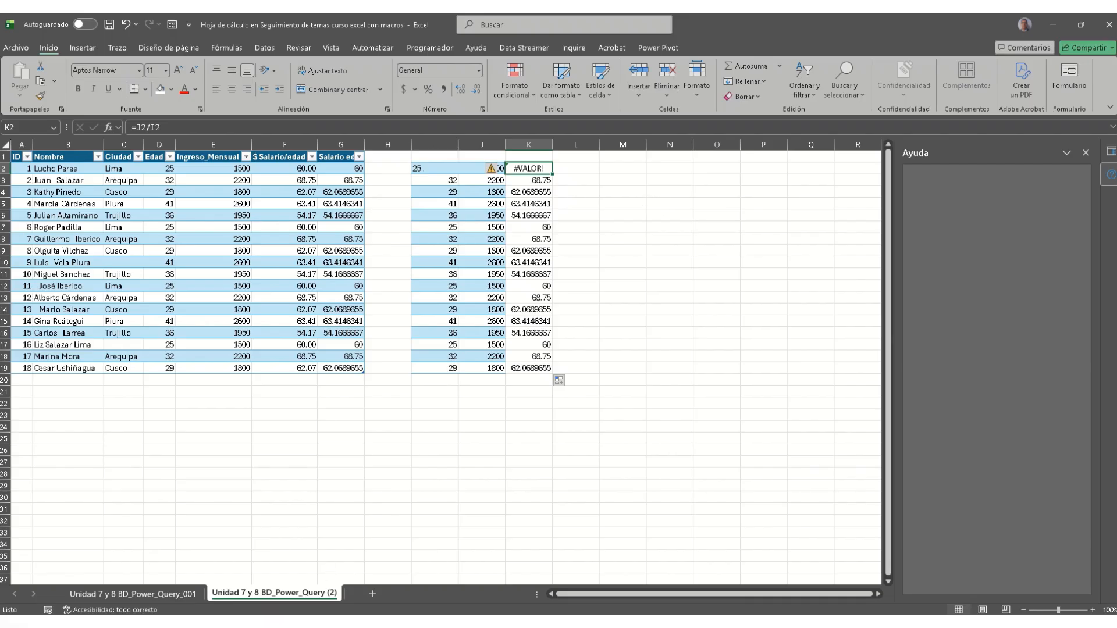
mouse_move(326, 623)
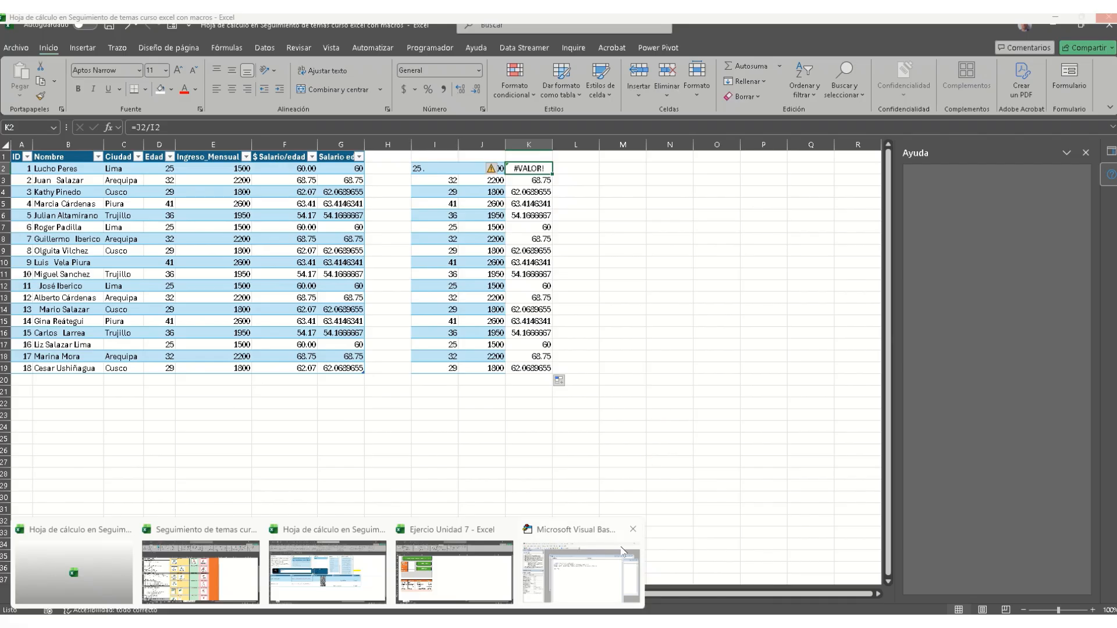
Step: Close the Visual Basic window and switch to the BD_Power_Query_001 workbook, selecting F2
click(633, 529)
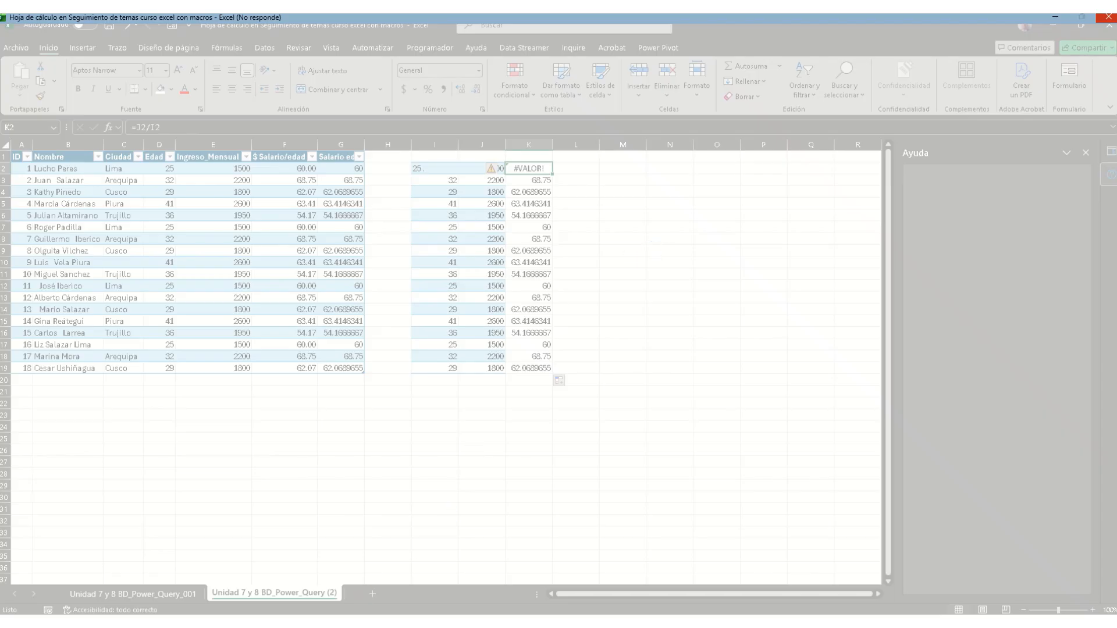
mouse_move(328, 623)
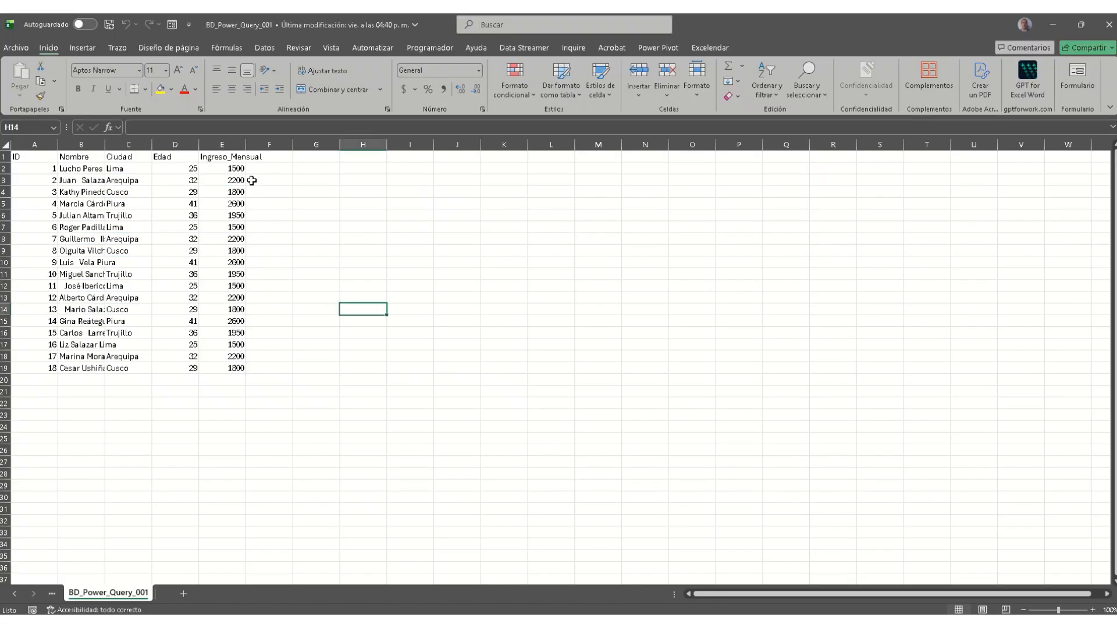
click(271, 167)
Step: Change the age in D2 from 25 to the text '25.'
double_click(198, 168)
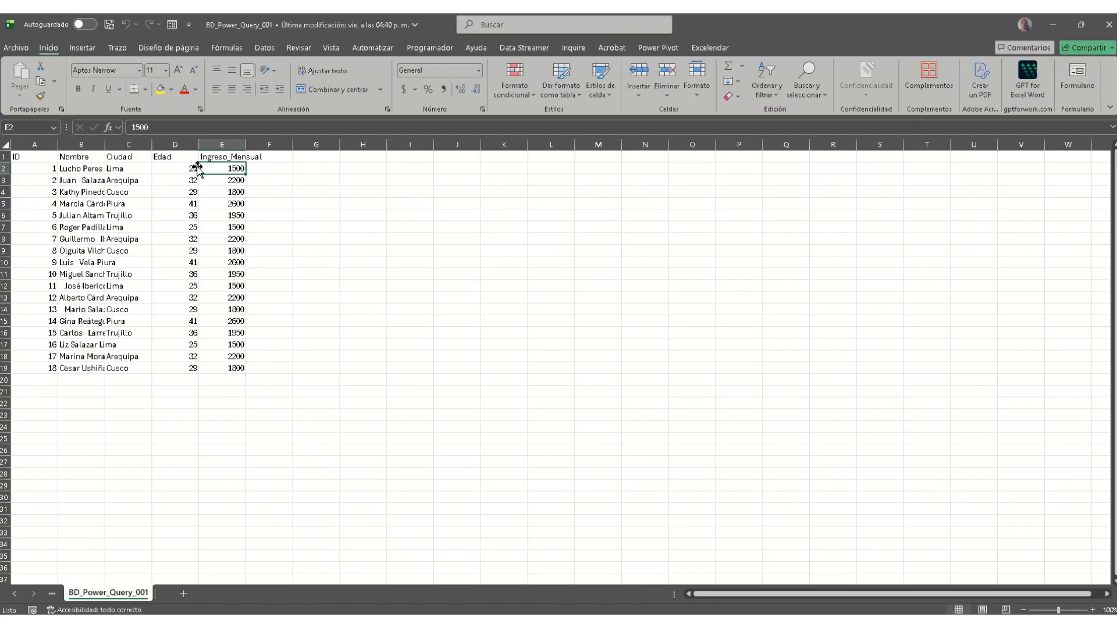
click(188, 172)
click(144, 129)
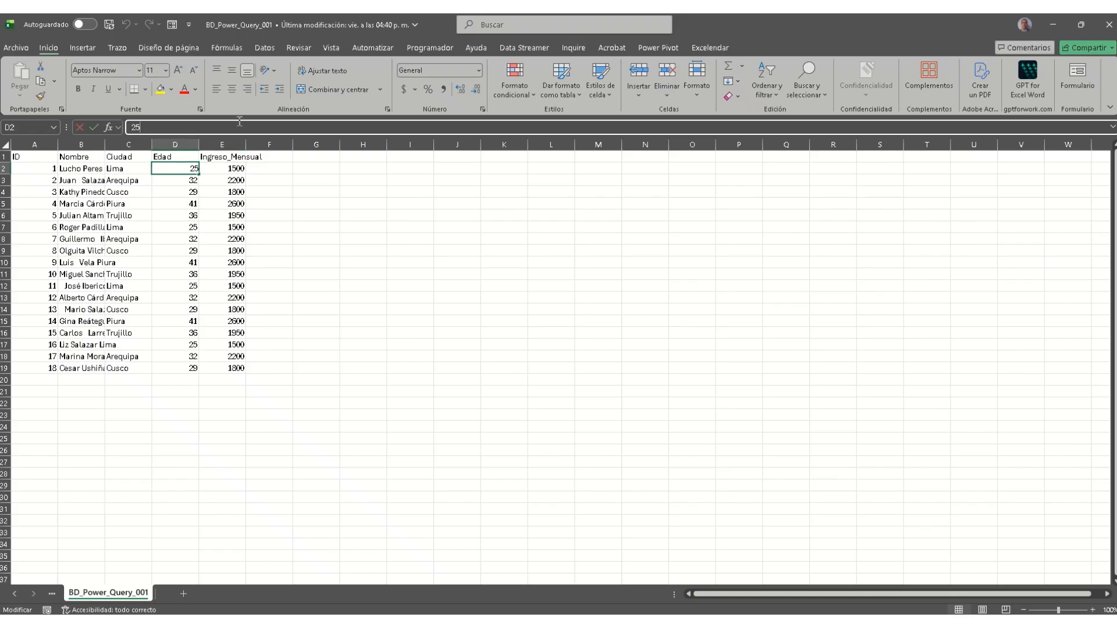
key(Return)
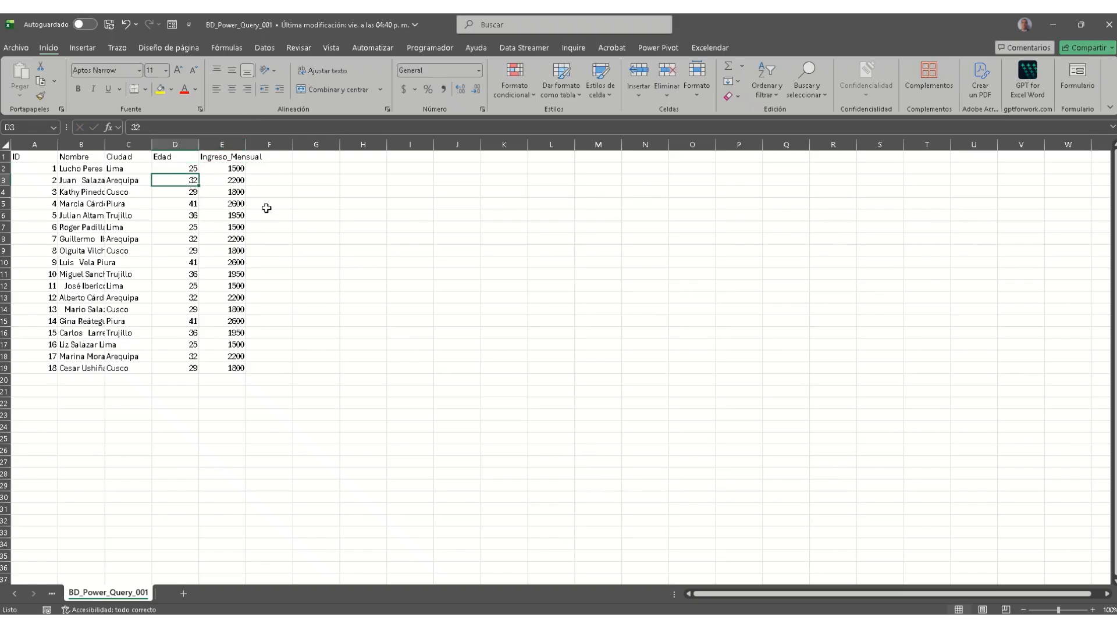
click(179, 167)
click(177, 129)
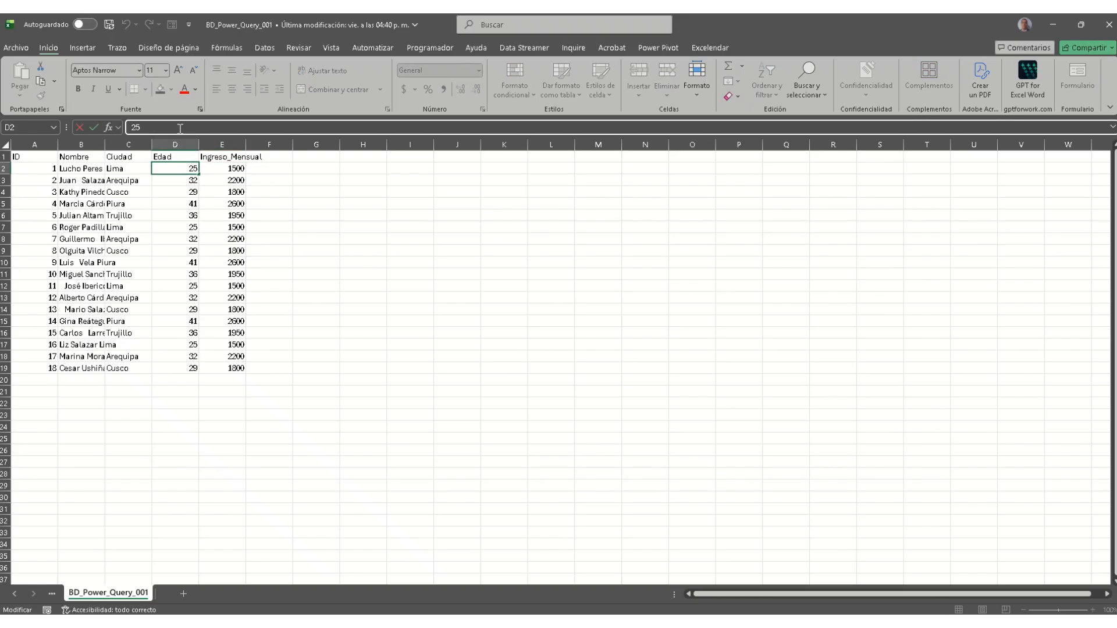
text(.)
key(Return)
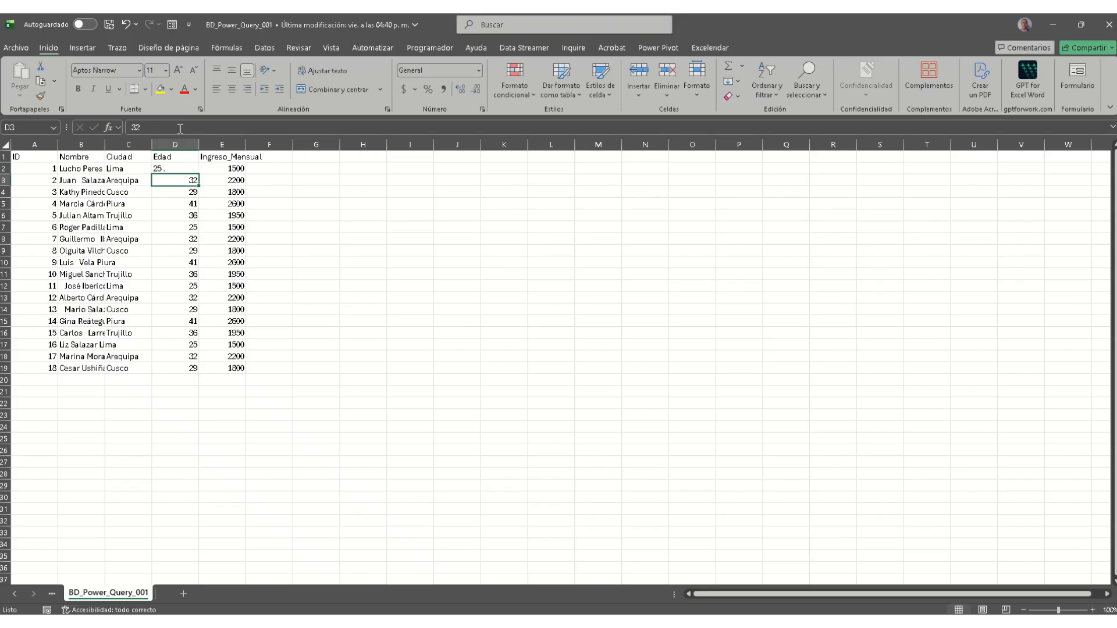
Step: Widen column E, add a 'Salario/Edad' header in F1, and fill =E2/D2 down to row 19
drag(245, 147, 265, 147)
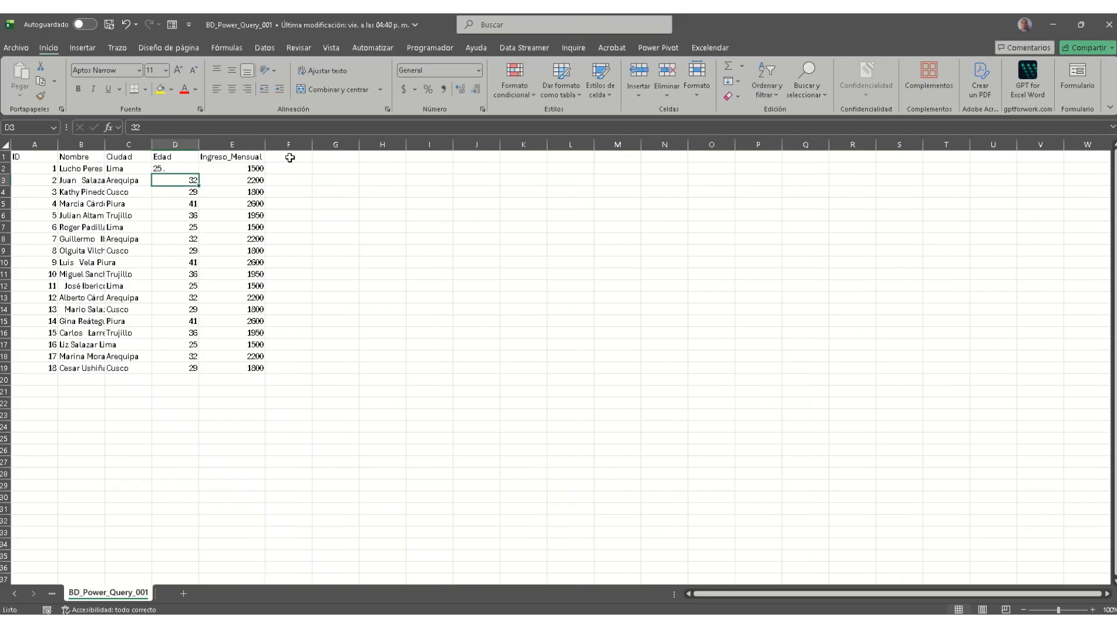
click(291, 156)
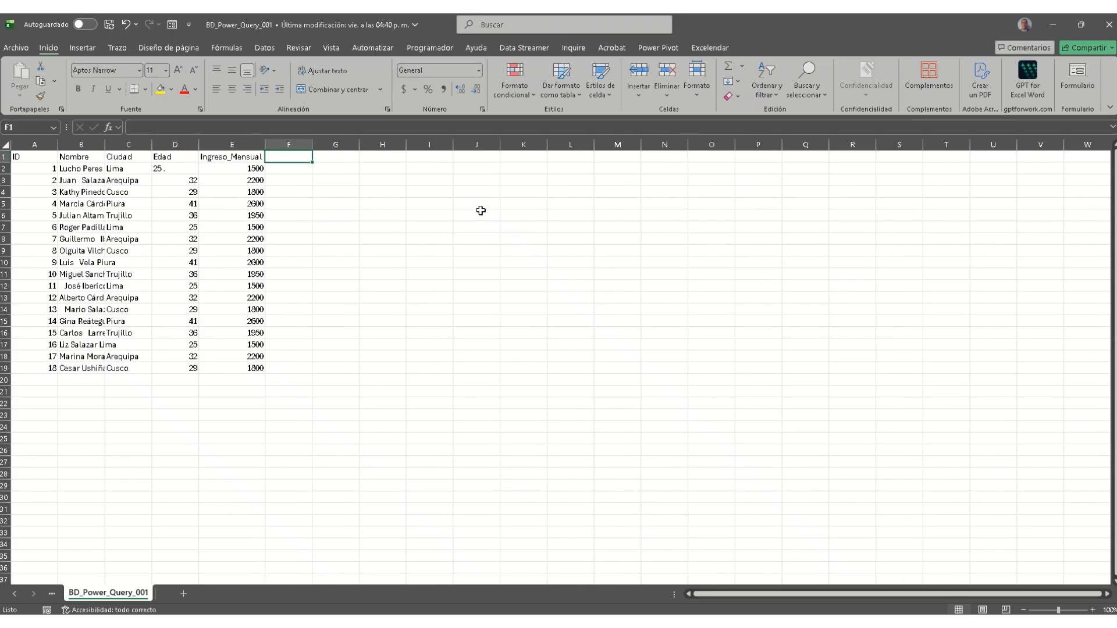
text(Salario/)
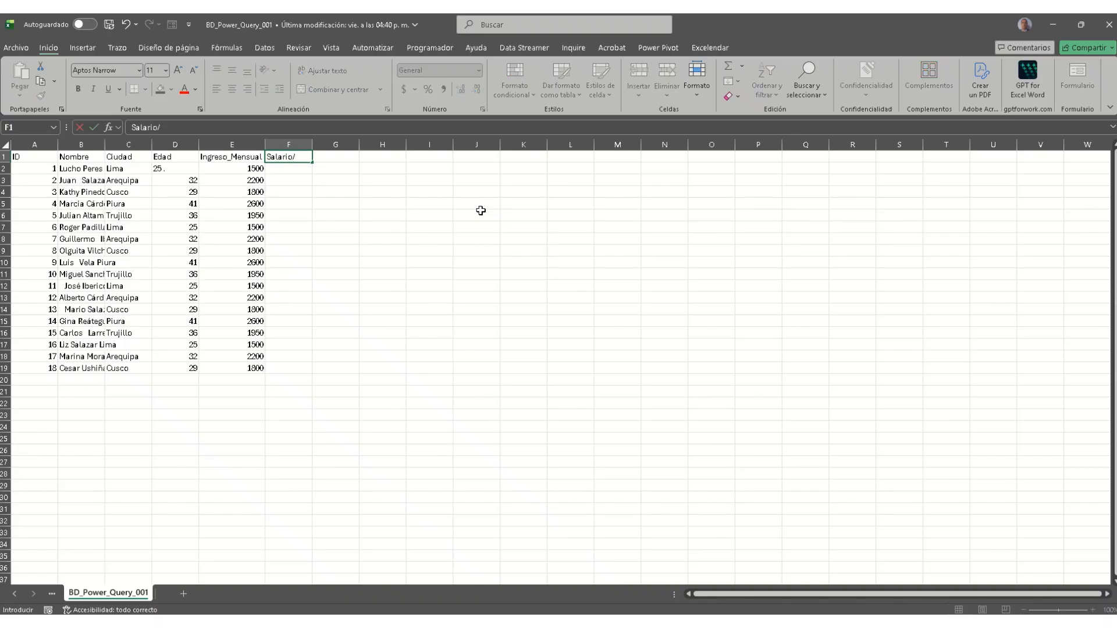
text(Edad)
key(Return)
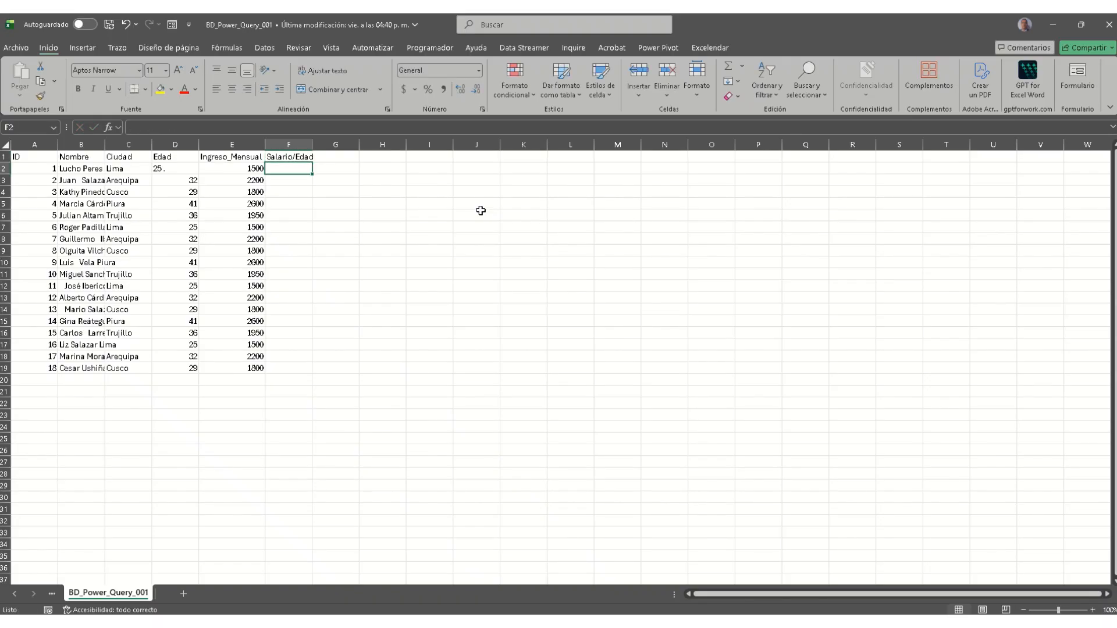
text(=)
key(Left)
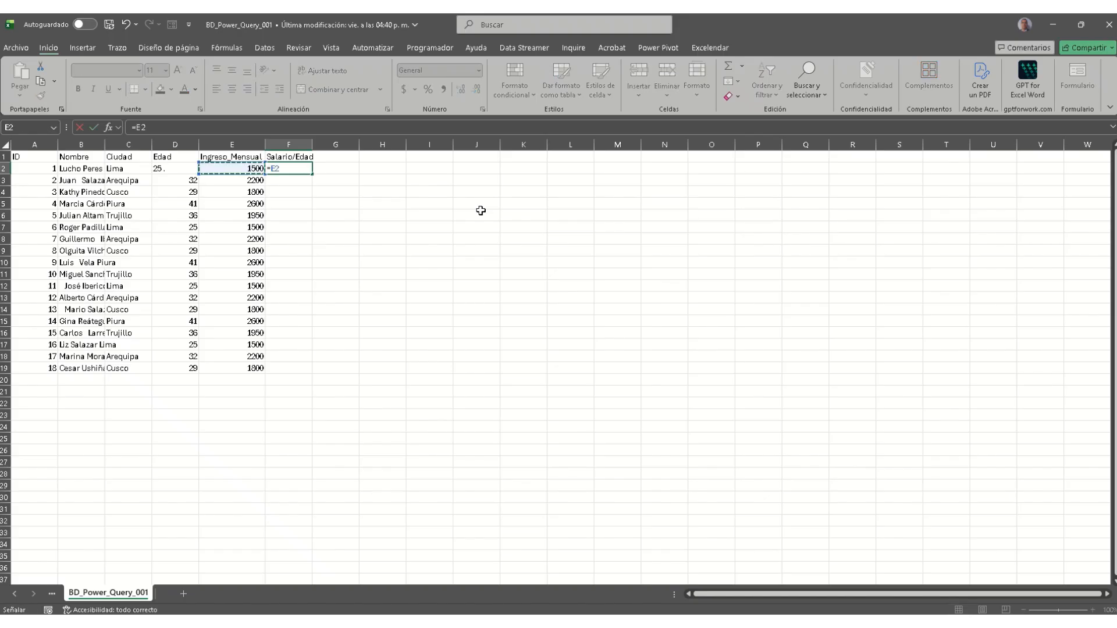
text(/)
key(Left)
key(Left)
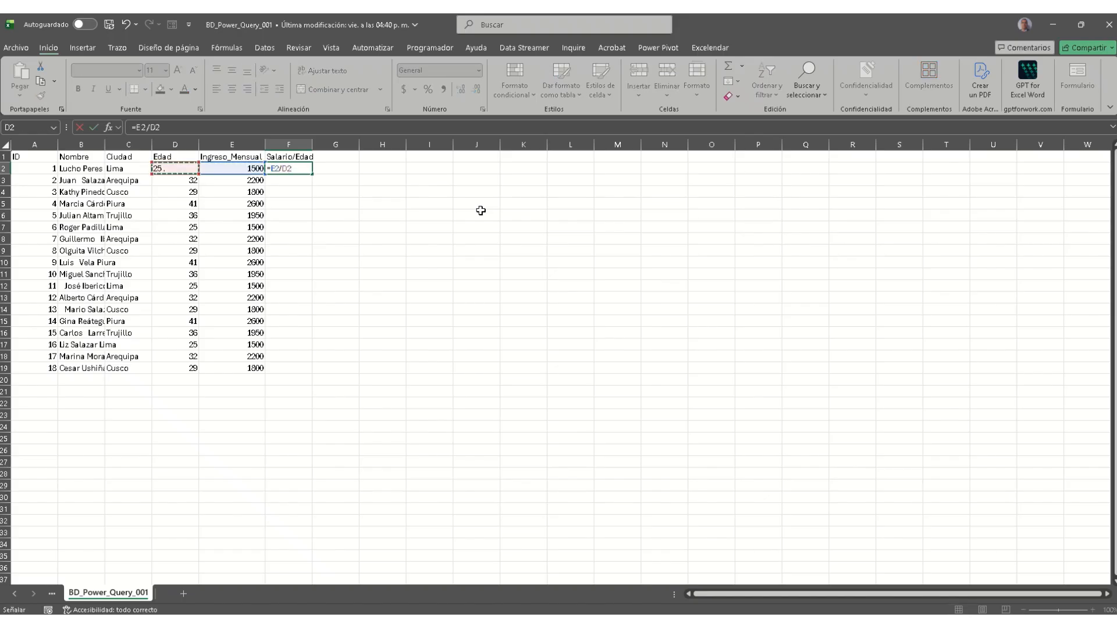
key(Return)
click(287, 170)
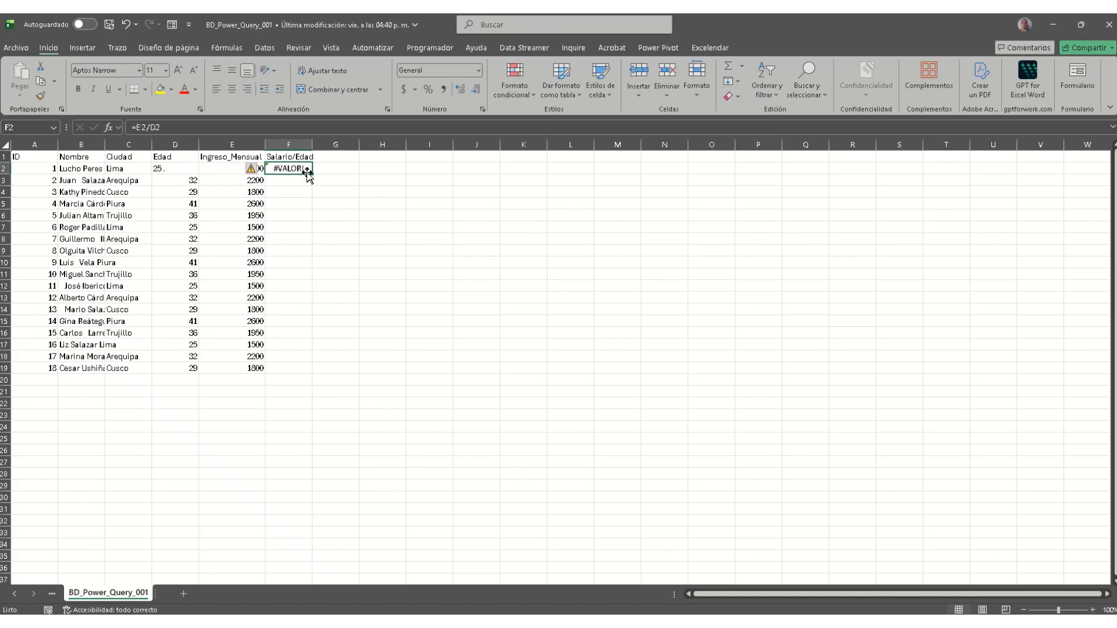
double_click(312, 174)
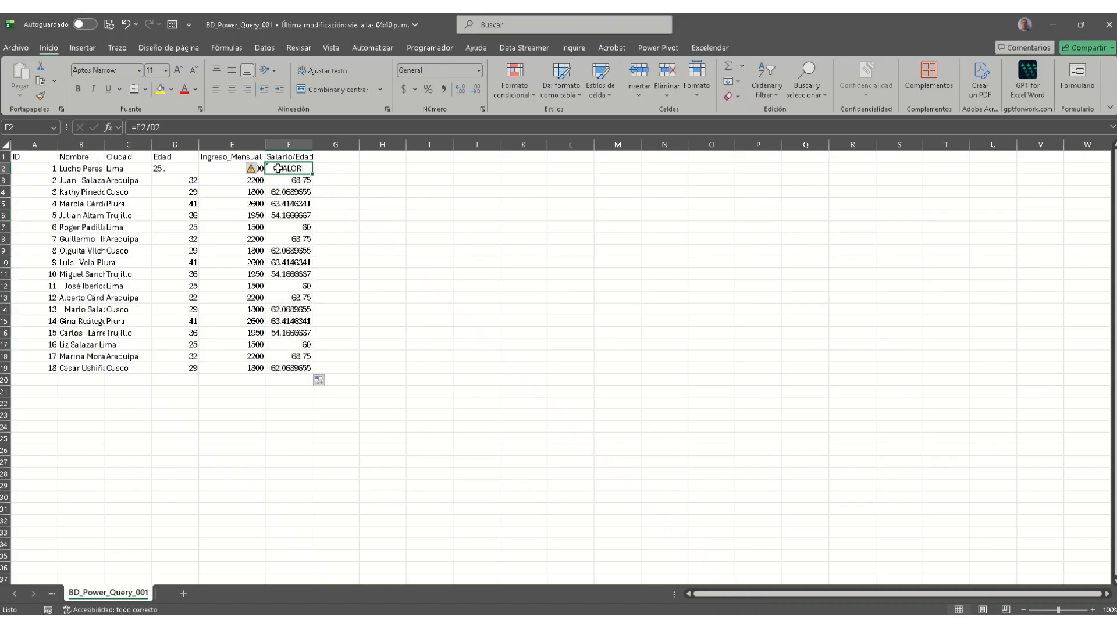
click(278, 169)
click(252, 170)
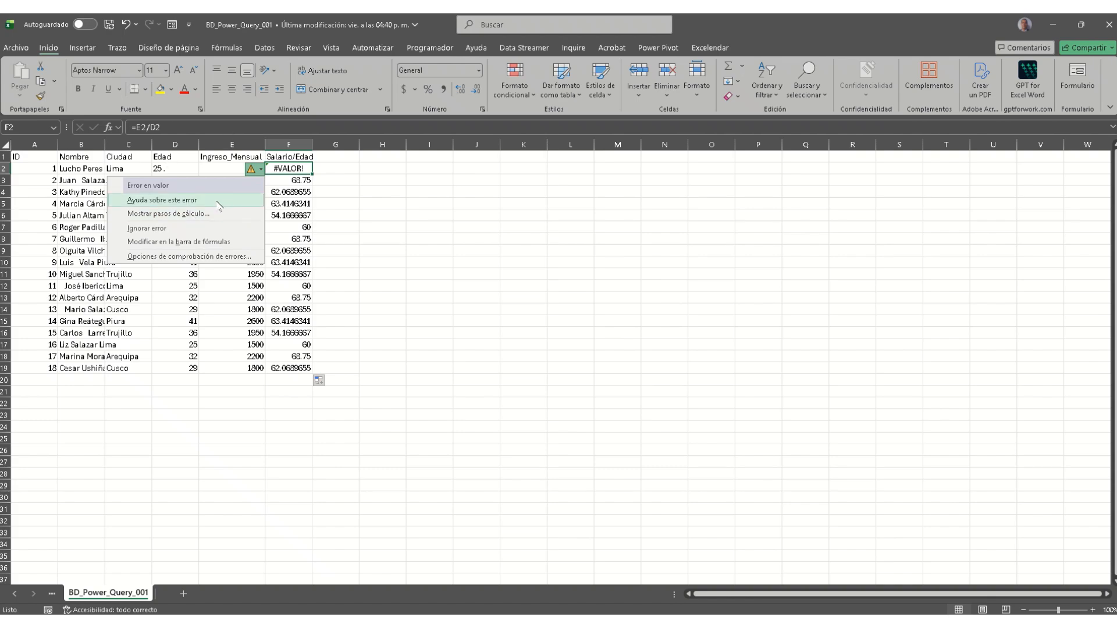
key(Escape)
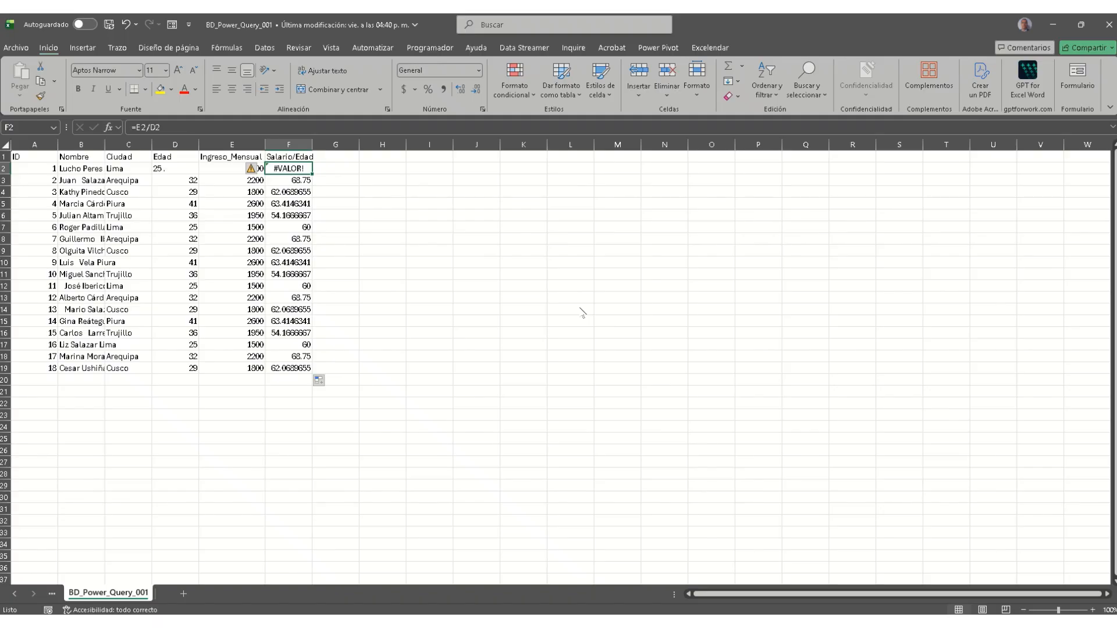
Step: Bring the Unidad 7 y 8 BD_Power_Query_001 workbook window to the front from the taskbar
mouse_move(327, 622)
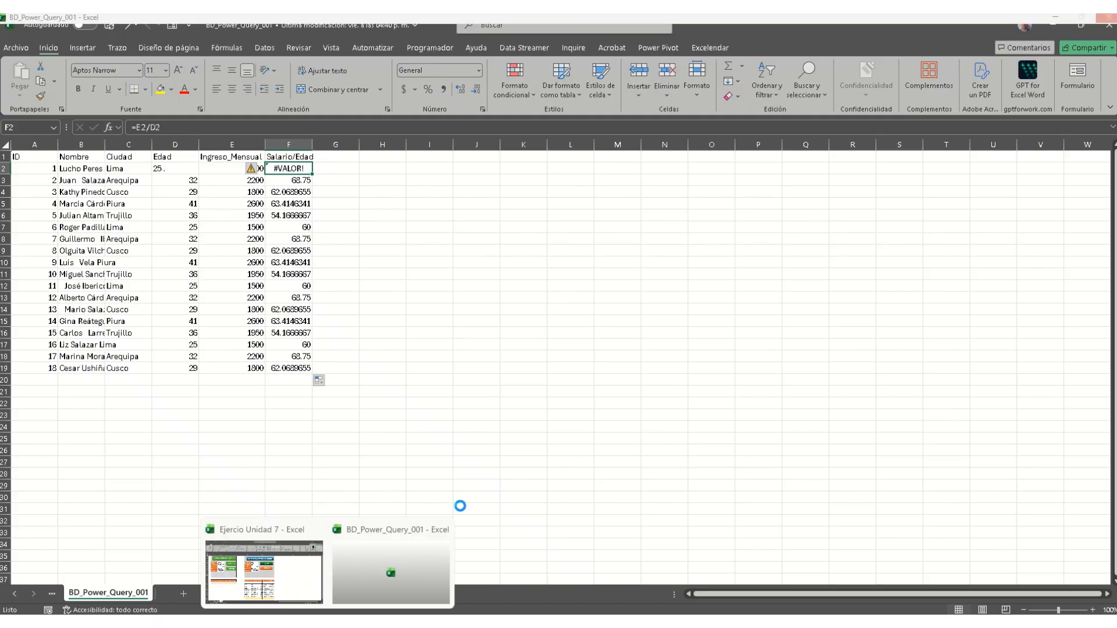
click(404, 579)
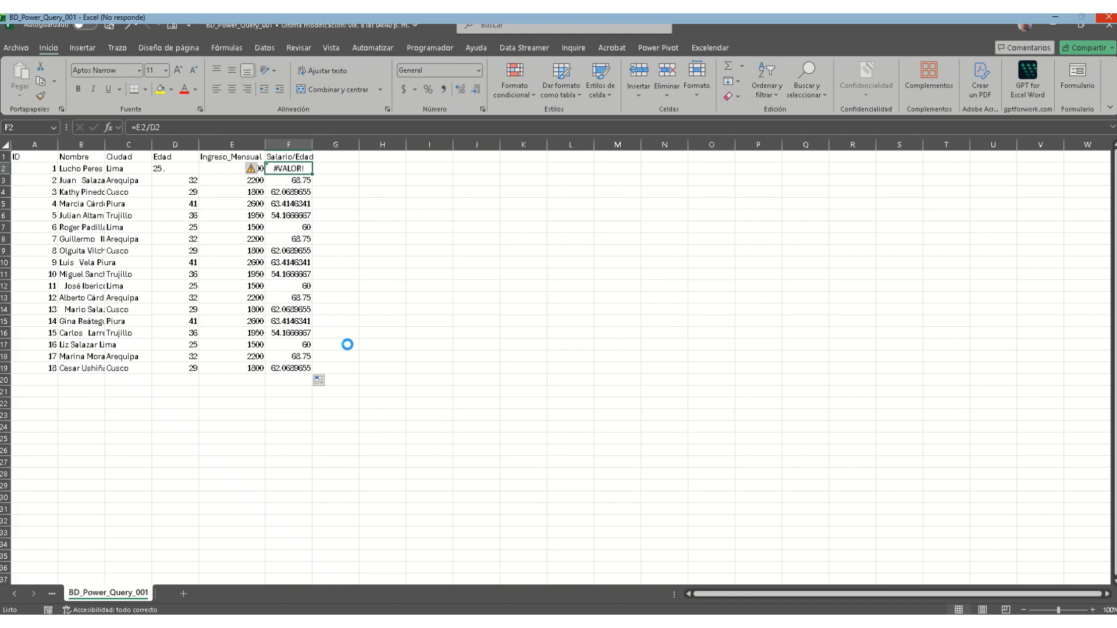
mouse_move(327, 621)
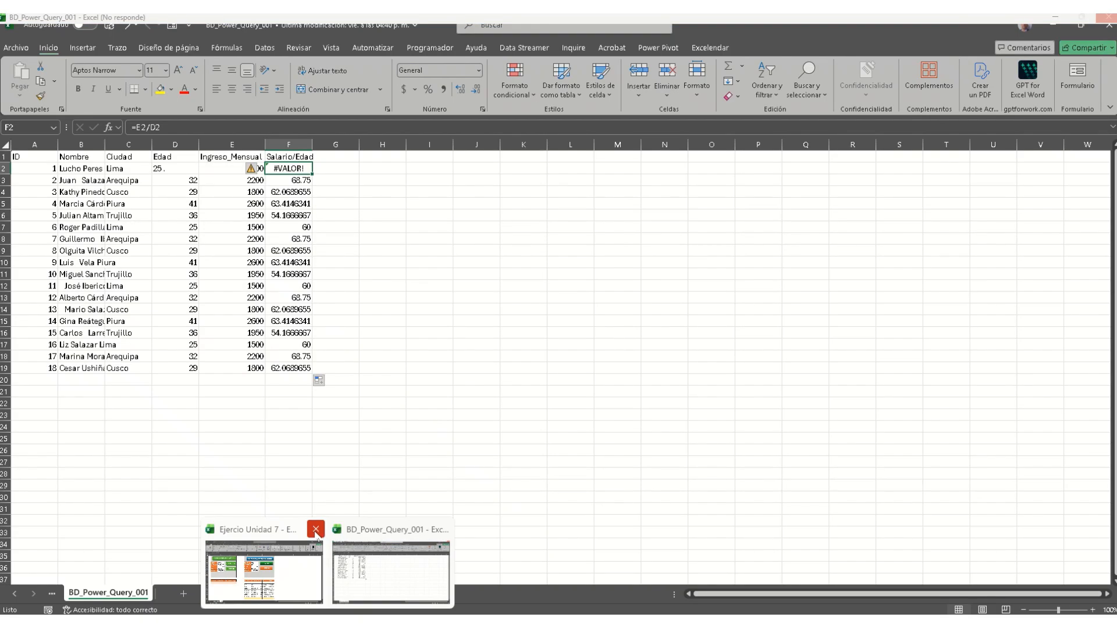
click(420, 544)
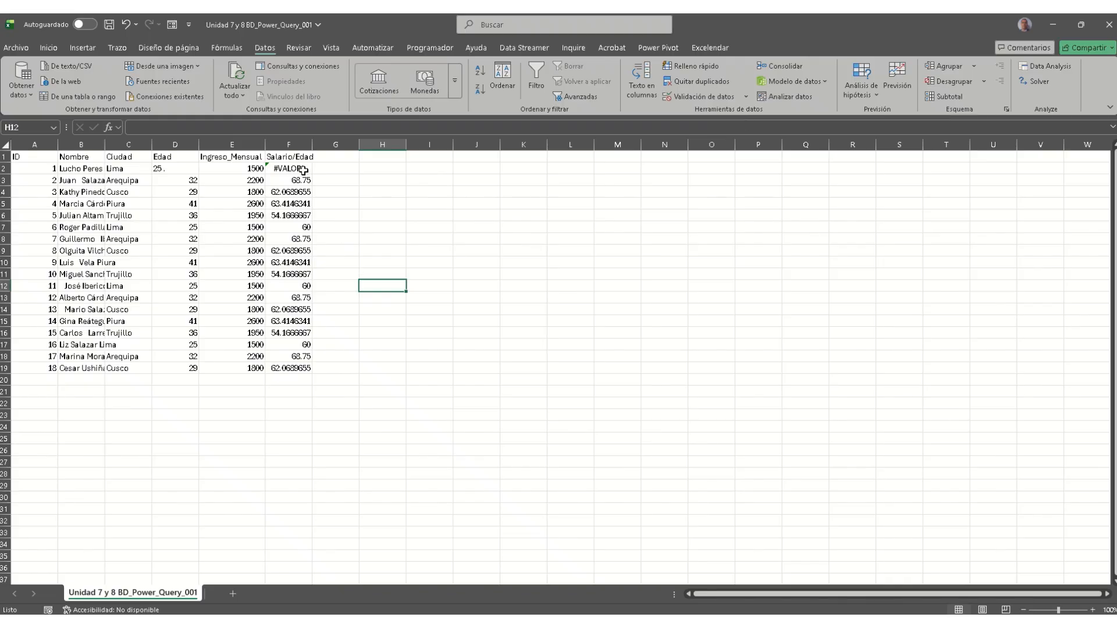
Step: On the Fórmulas tab, trace F2's precedents from D2 and E2, then remove the arrows
click(235, 49)
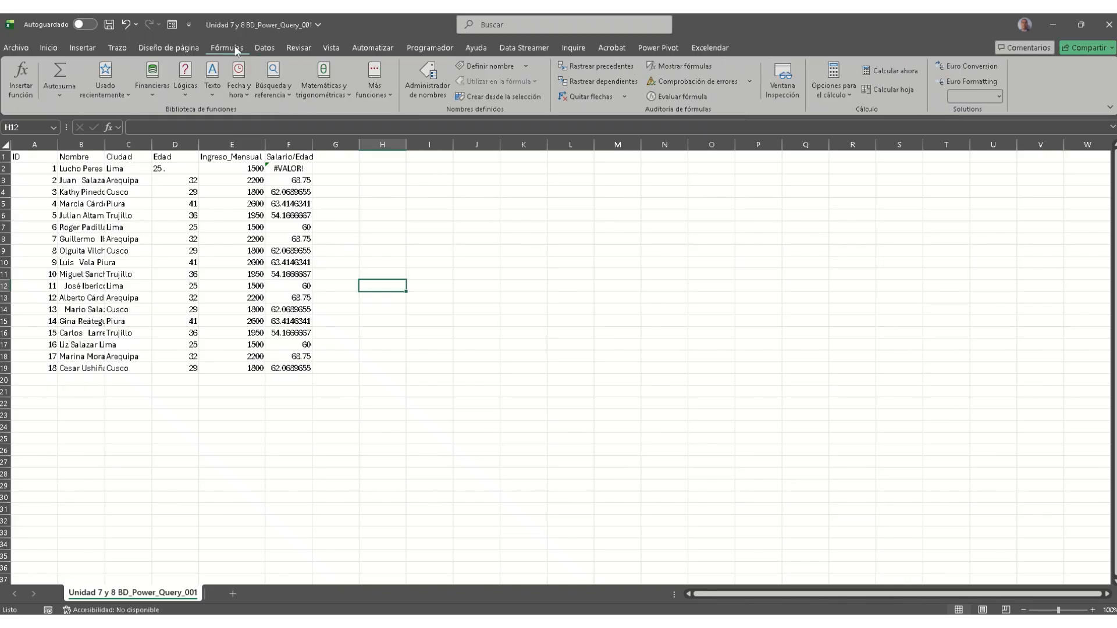
click(623, 73)
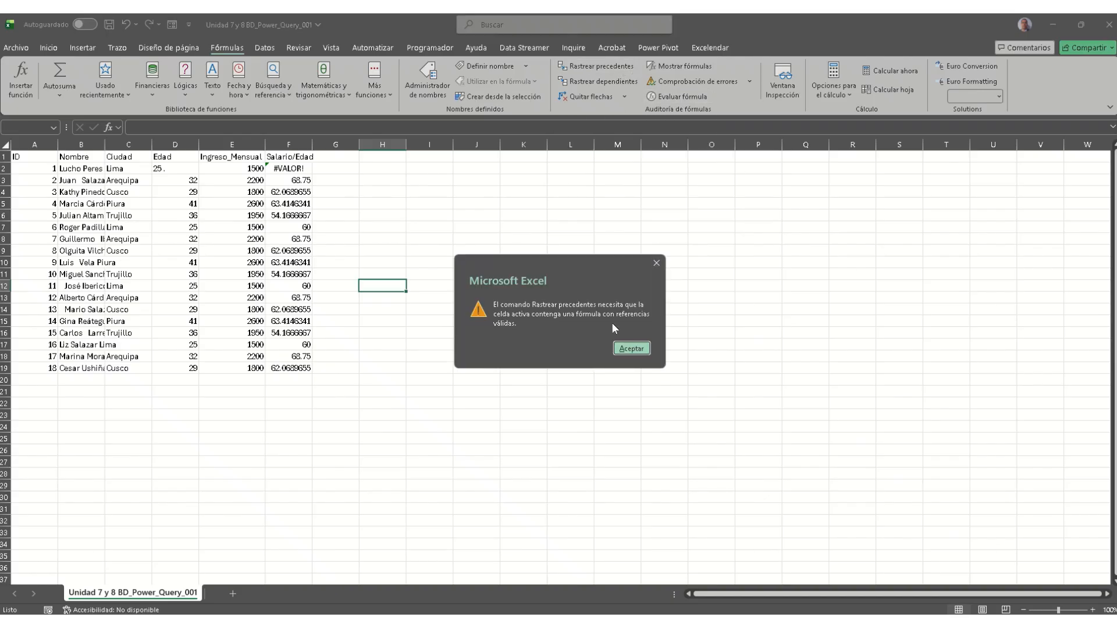
click(630, 348)
click(300, 170)
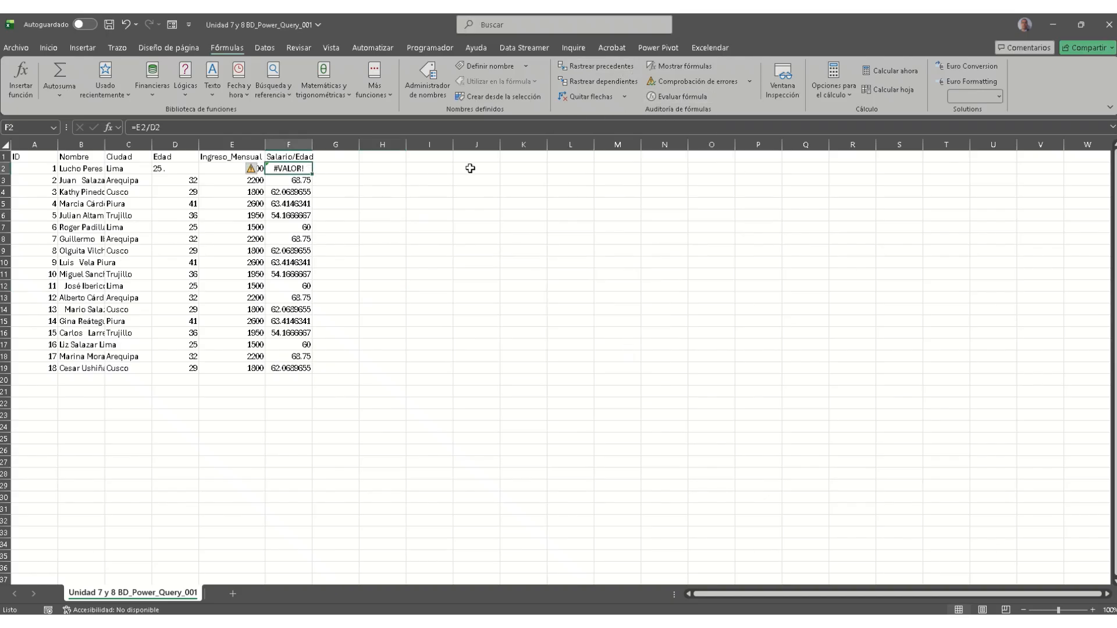
click(602, 68)
click(596, 99)
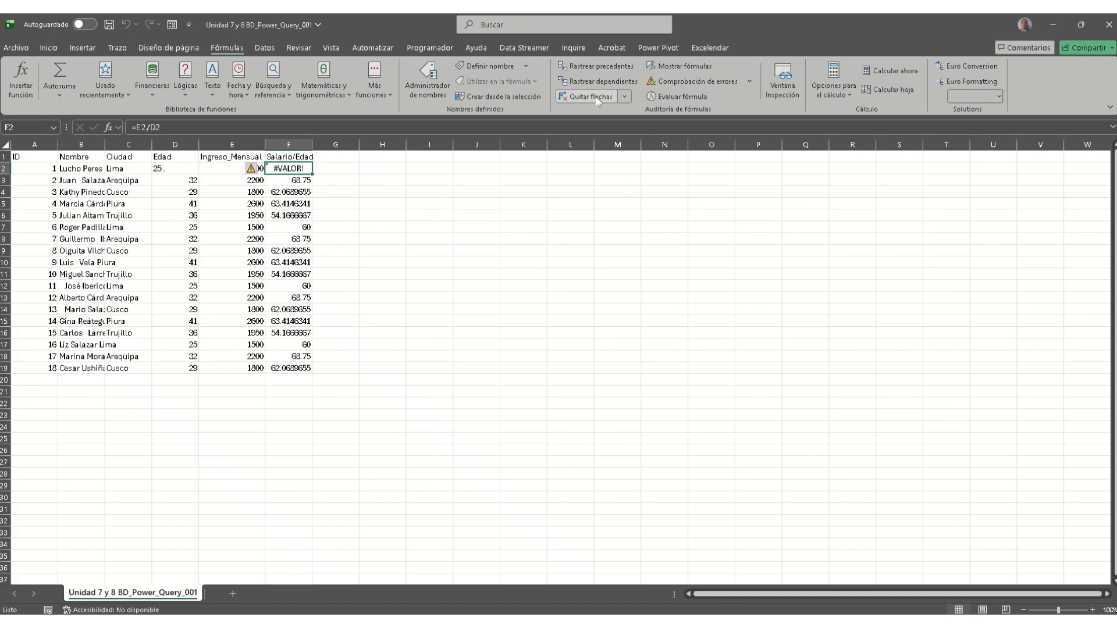
Step: Toggle Mostrar fórmulas, use Rastrear error on F2, and open the Comprobación de errores dialog
click(692, 68)
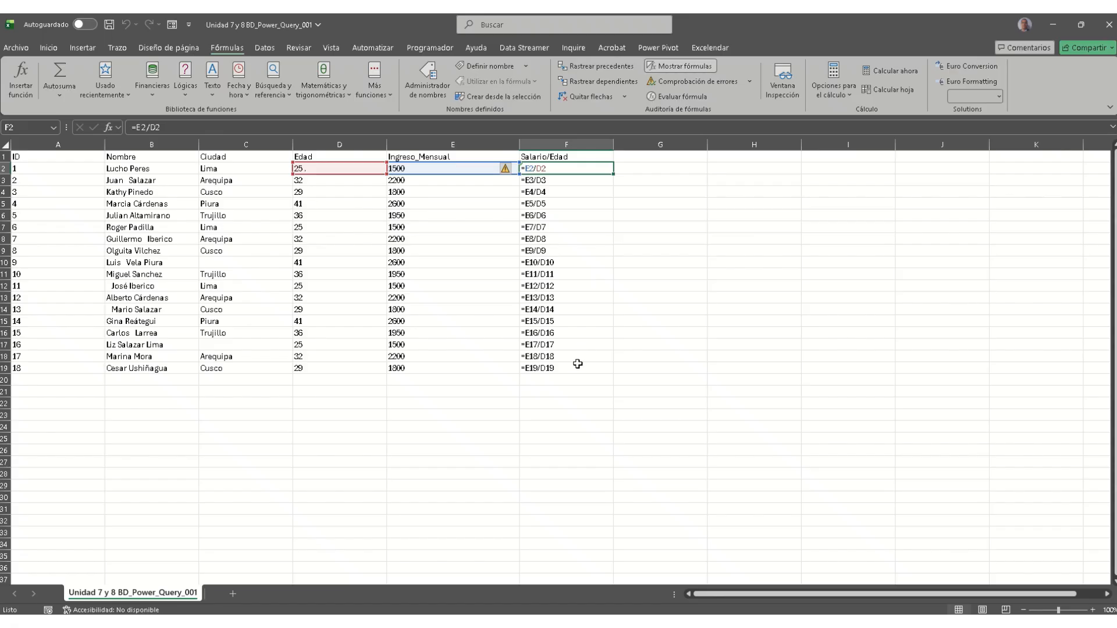
click(681, 65)
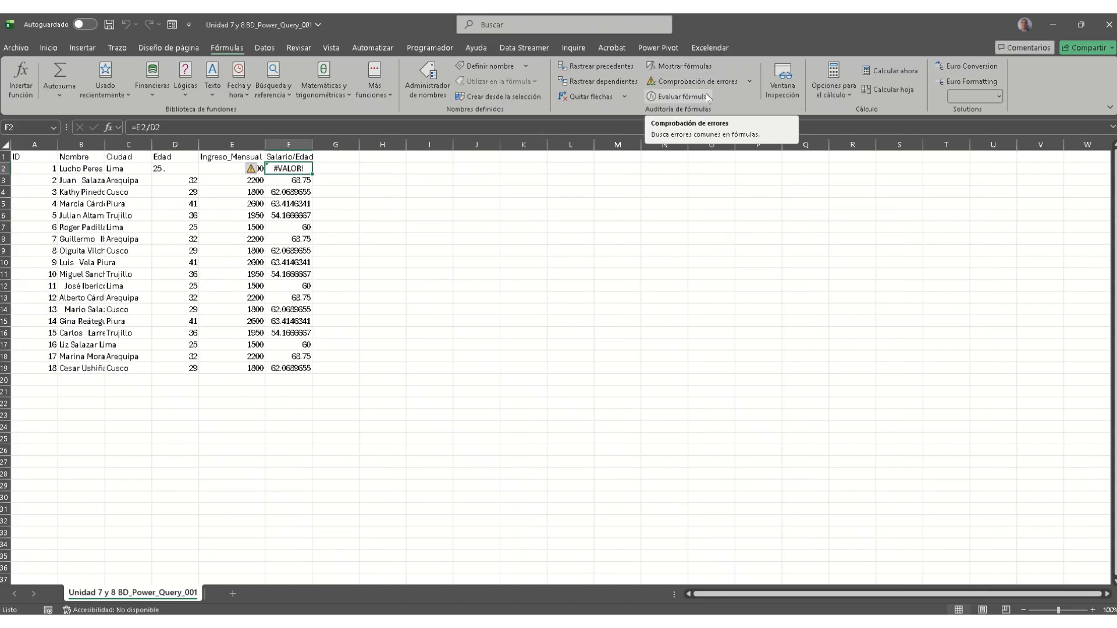
click(745, 83)
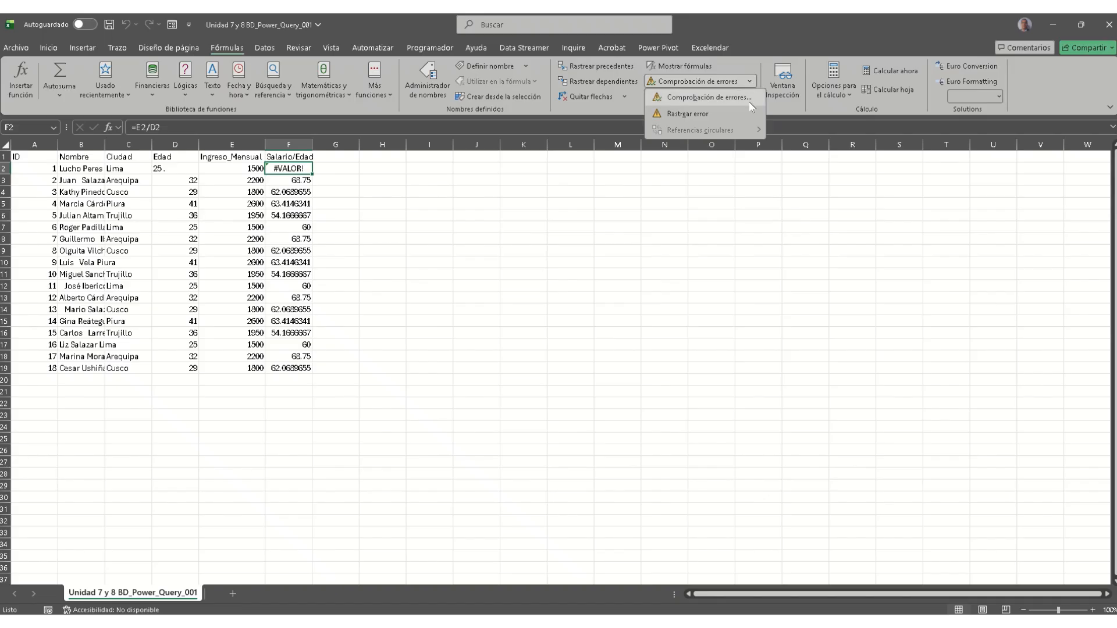
click(714, 114)
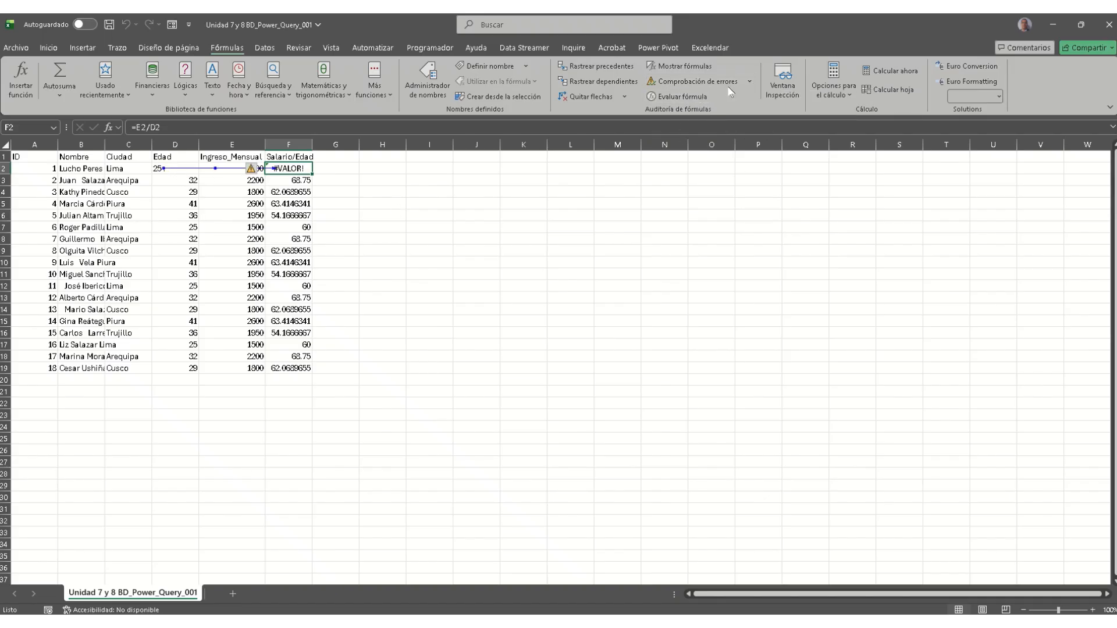
click(752, 85)
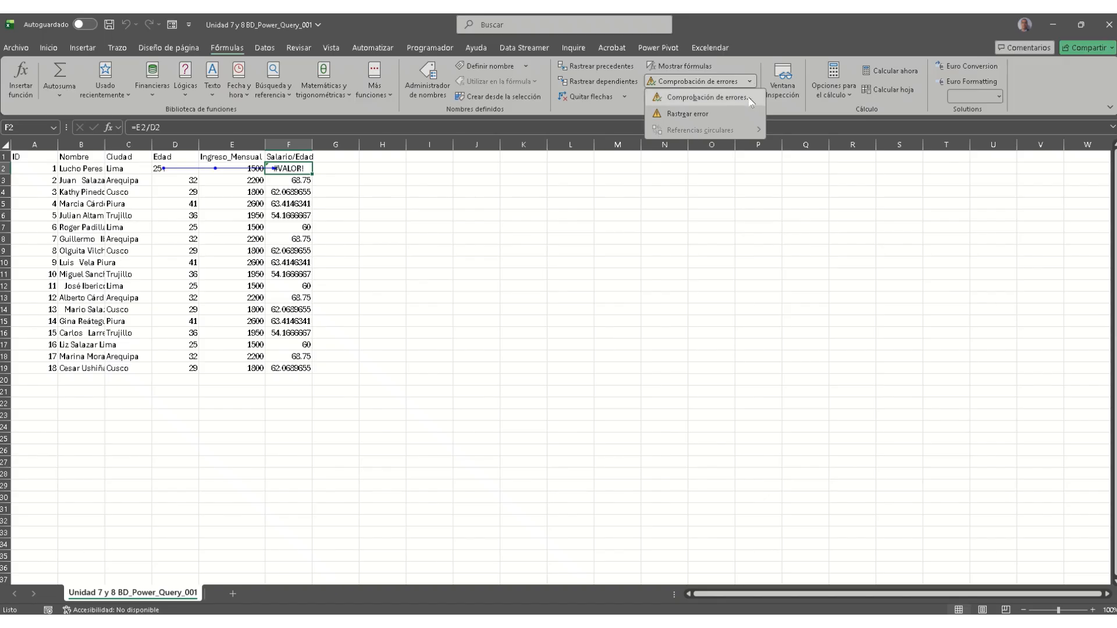
click(748, 99)
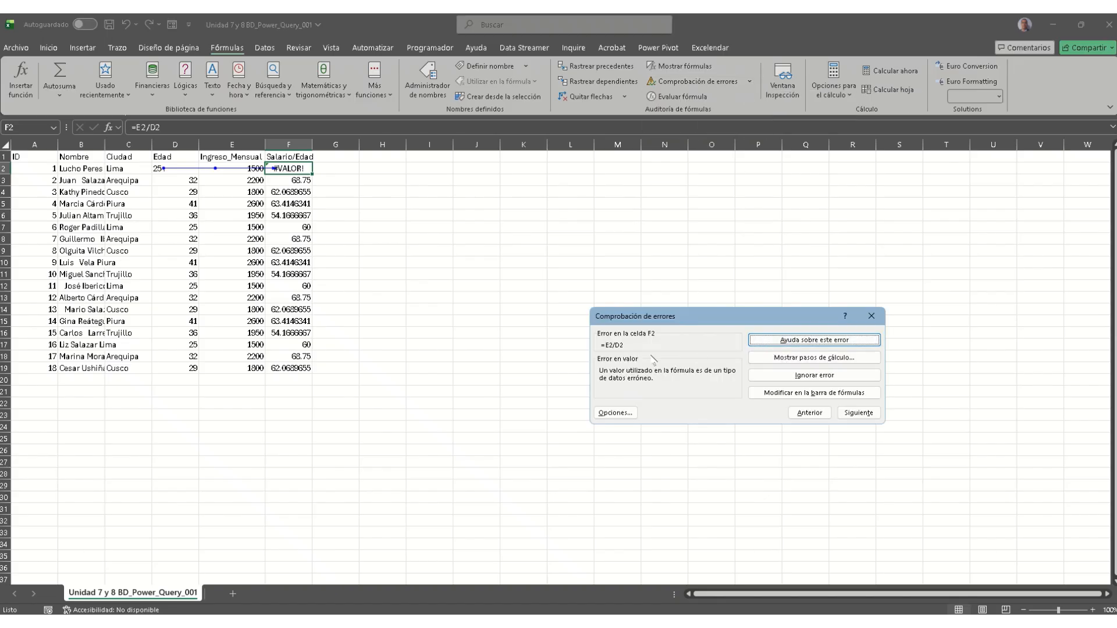
click(811, 361)
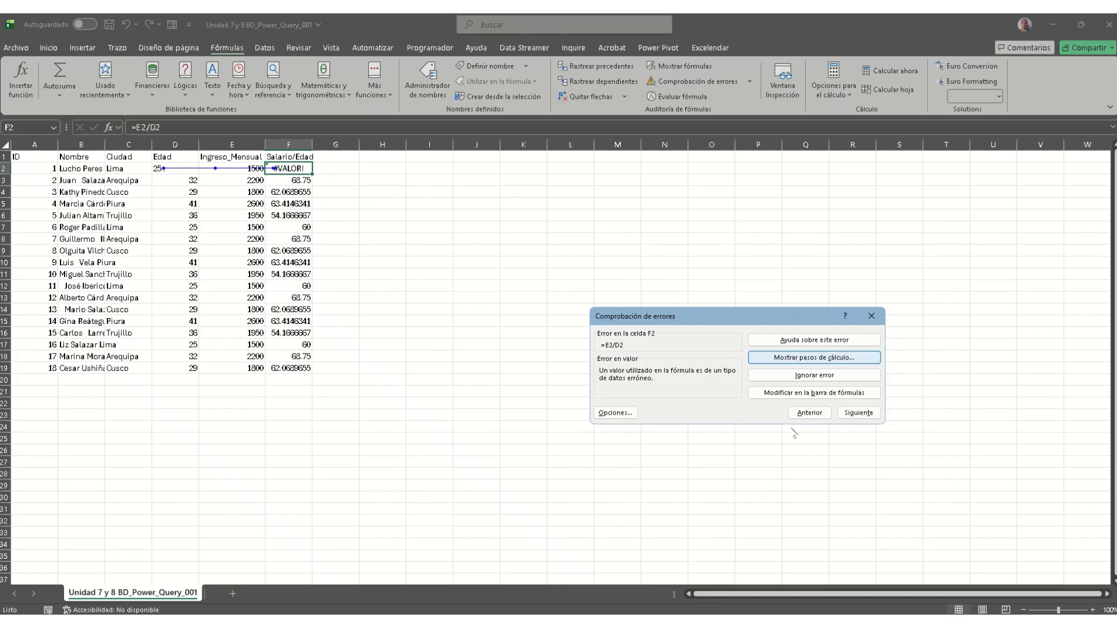
mouse_move(327, 621)
mouse_move(318, 599)
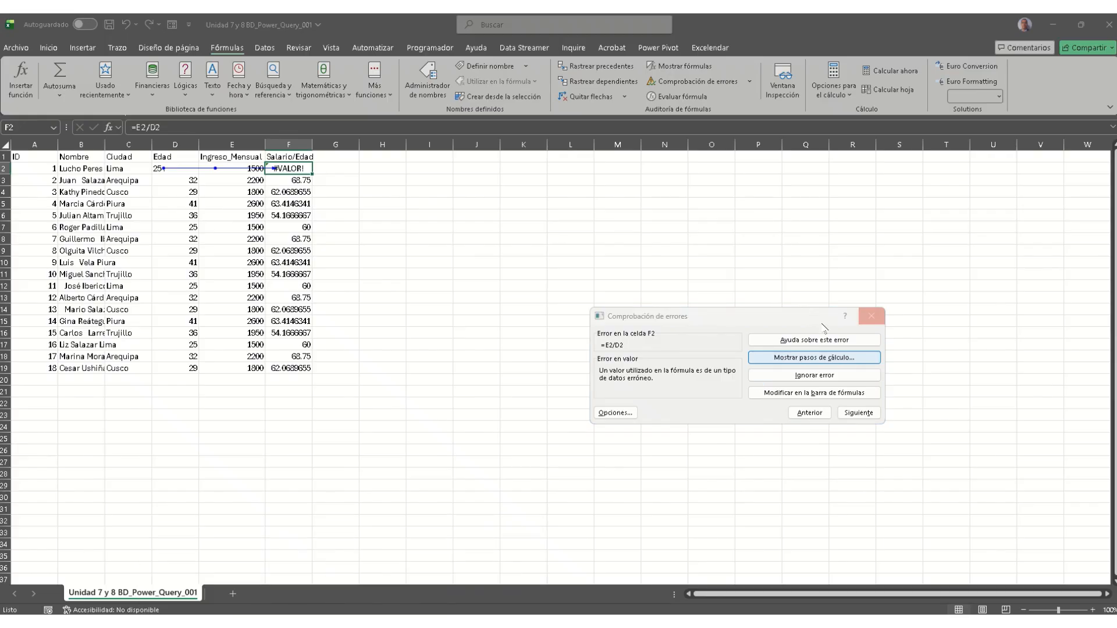
click(817, 359)
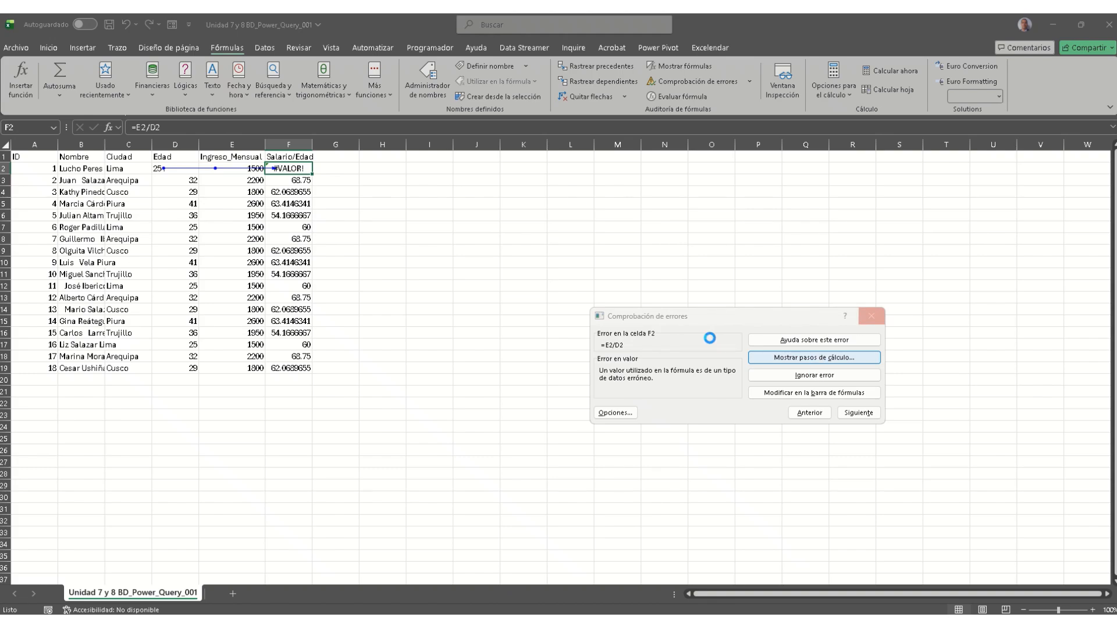
click(872, 317)
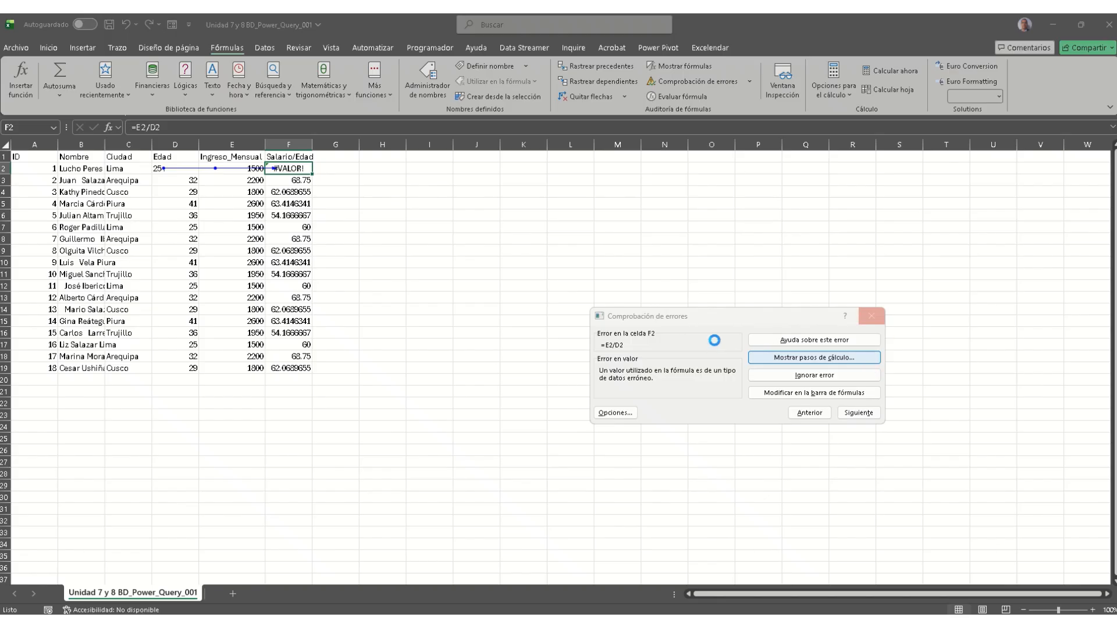
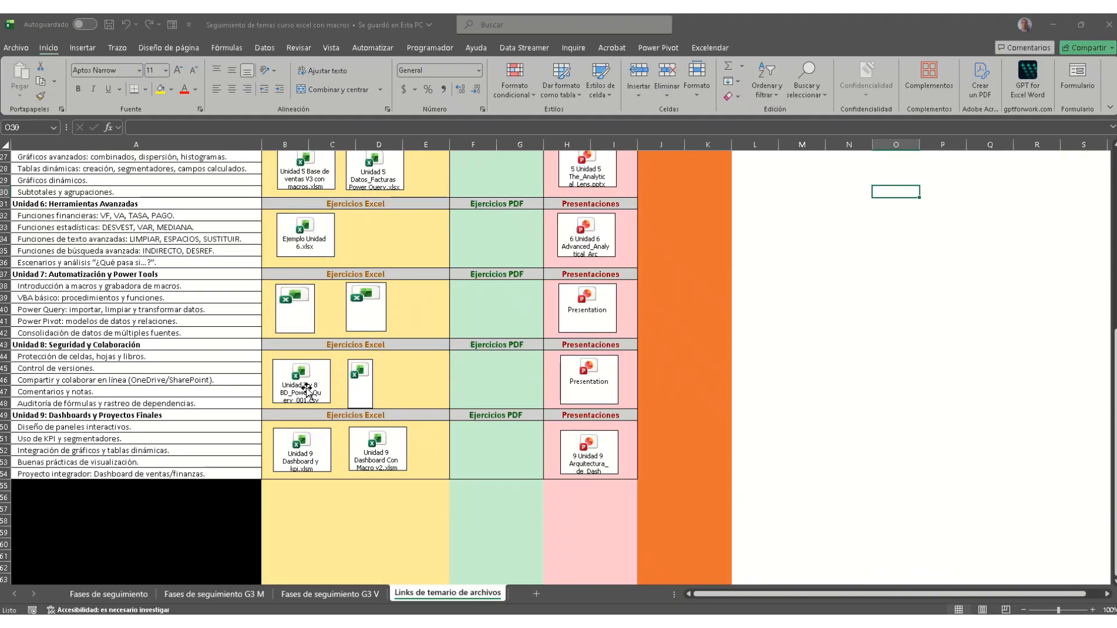
Step: Go to the Fases de seguimiento sheet, which shows 66.67% of topics completed and 33.33% remaining
click(122, 596)
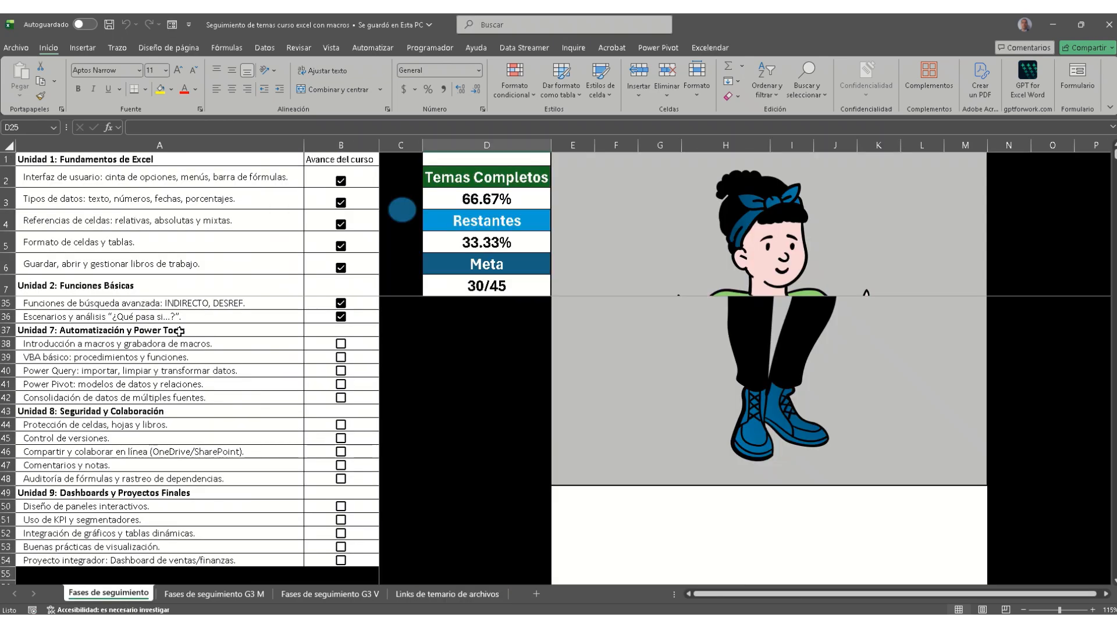
Step: Tick the done checkboxes for macros, VBA básico, Power Query, Power Pivot, consolidation (rows 38–42) and formula auditing (row 48)
click(341, 347)
click(340, 359)
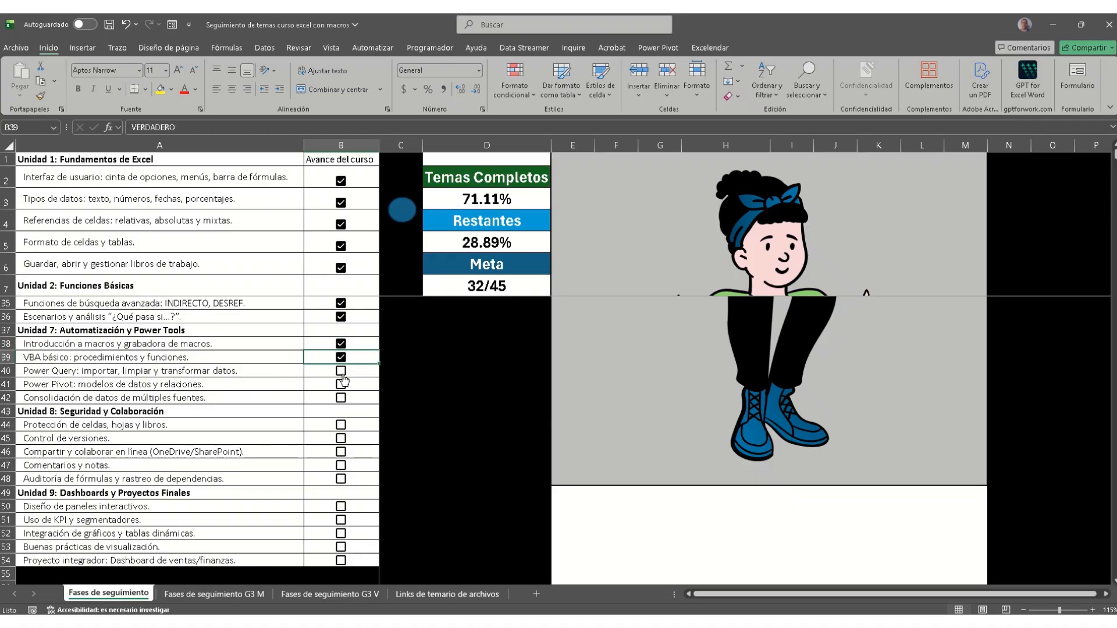
click(340, 370)
click(342, 388)
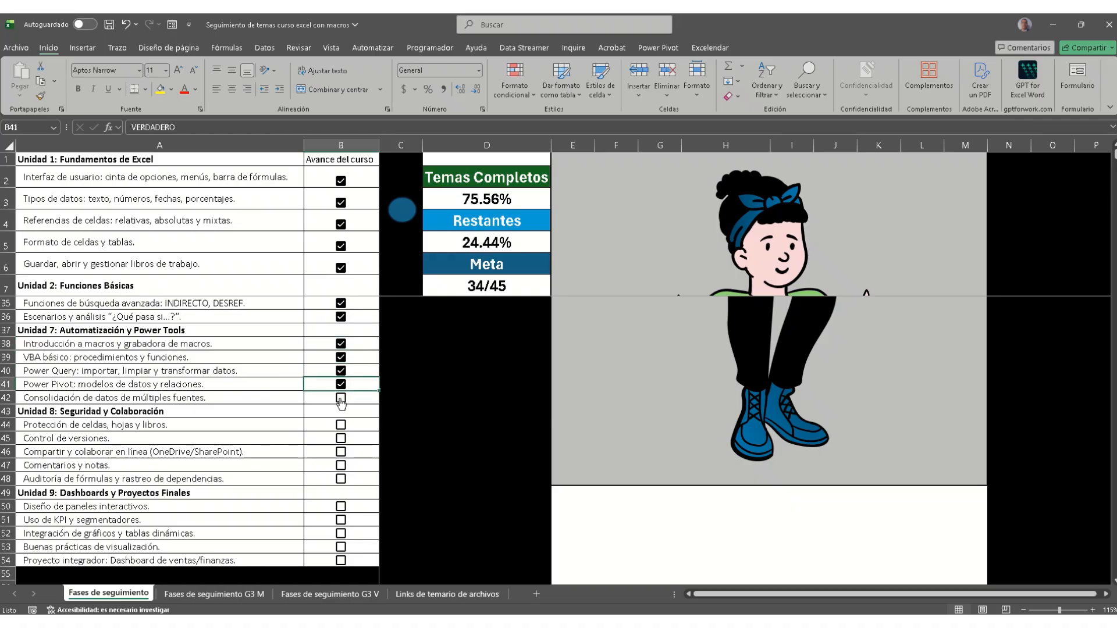
click(341, 398)
scroll(312, 410, down, 1)
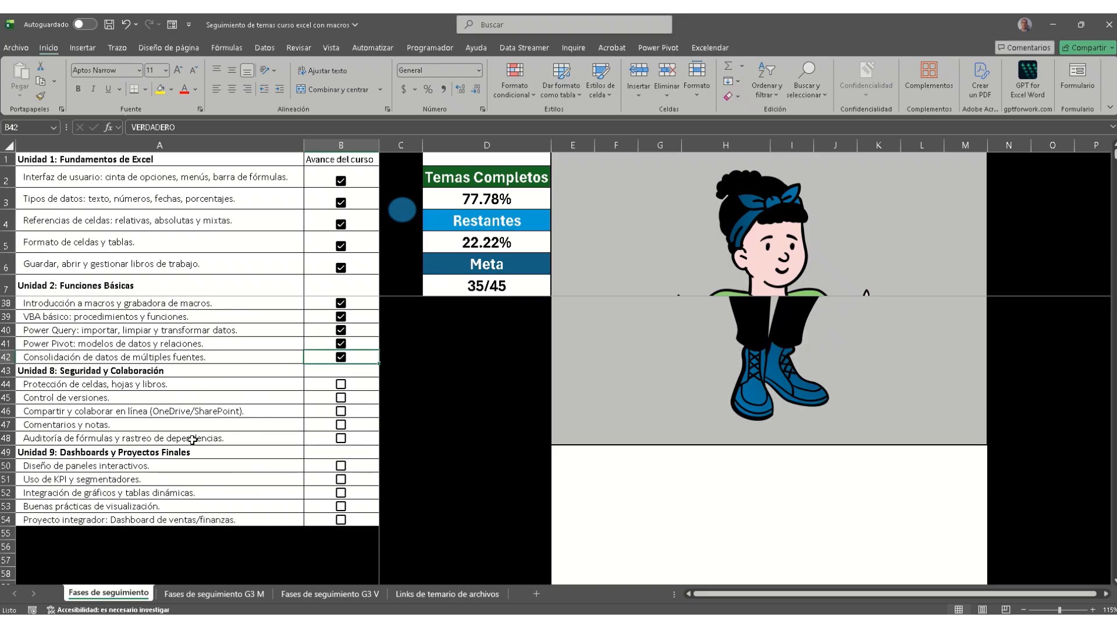
click(341, 438)
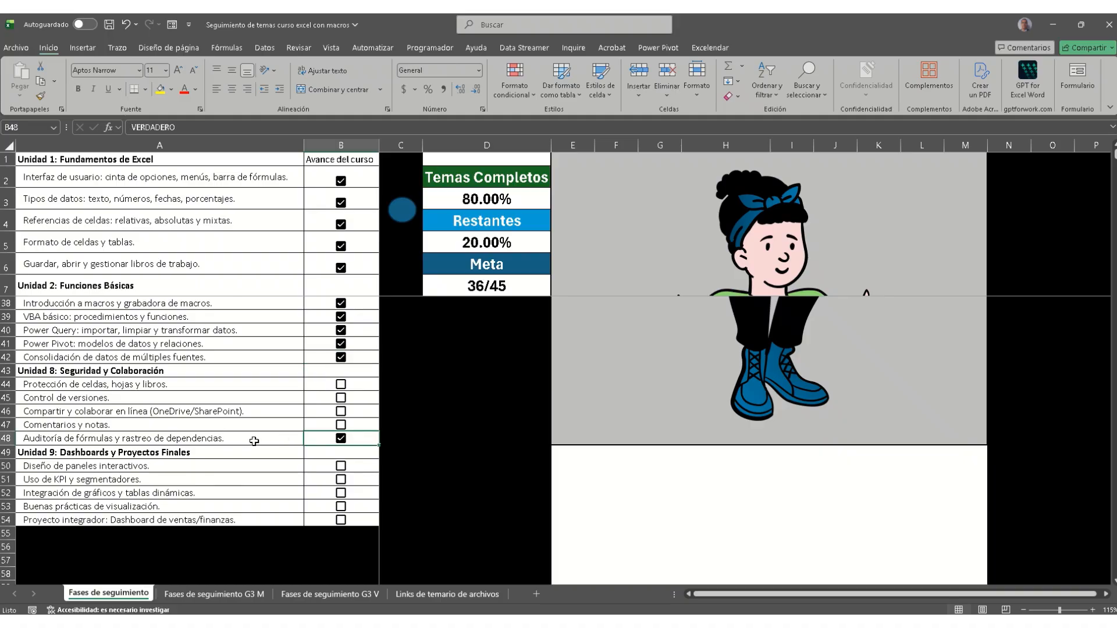
Step: In the blank Libro1 workbook, start browsing for a file via Archivo > Abrir > Examinar
mouse_move(482, 622)
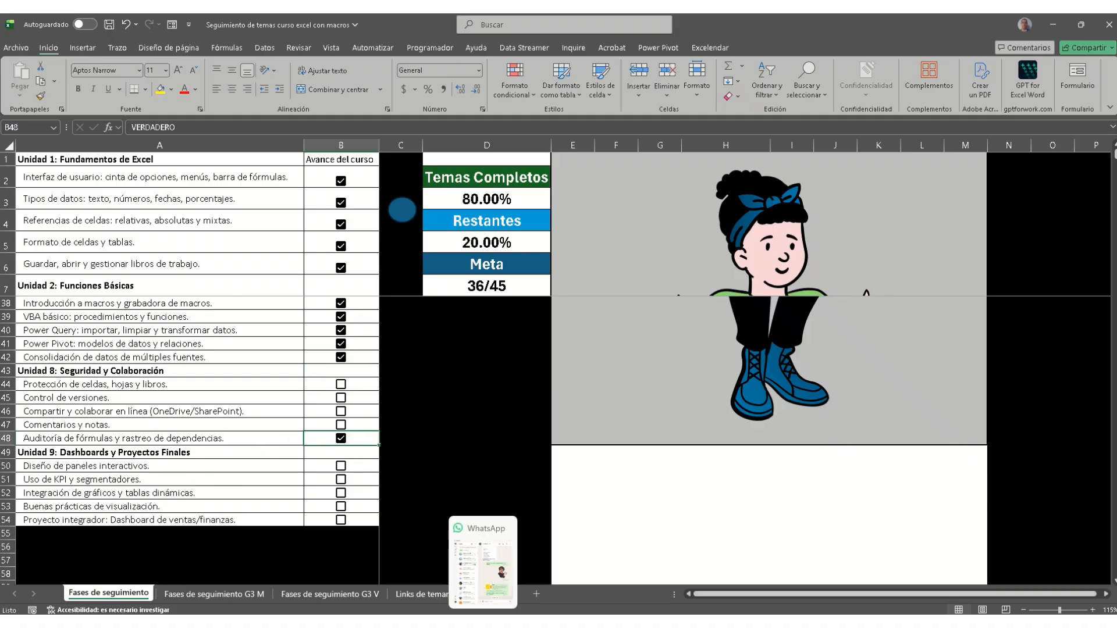
mouse_move(326, 622)
click(248, 570)
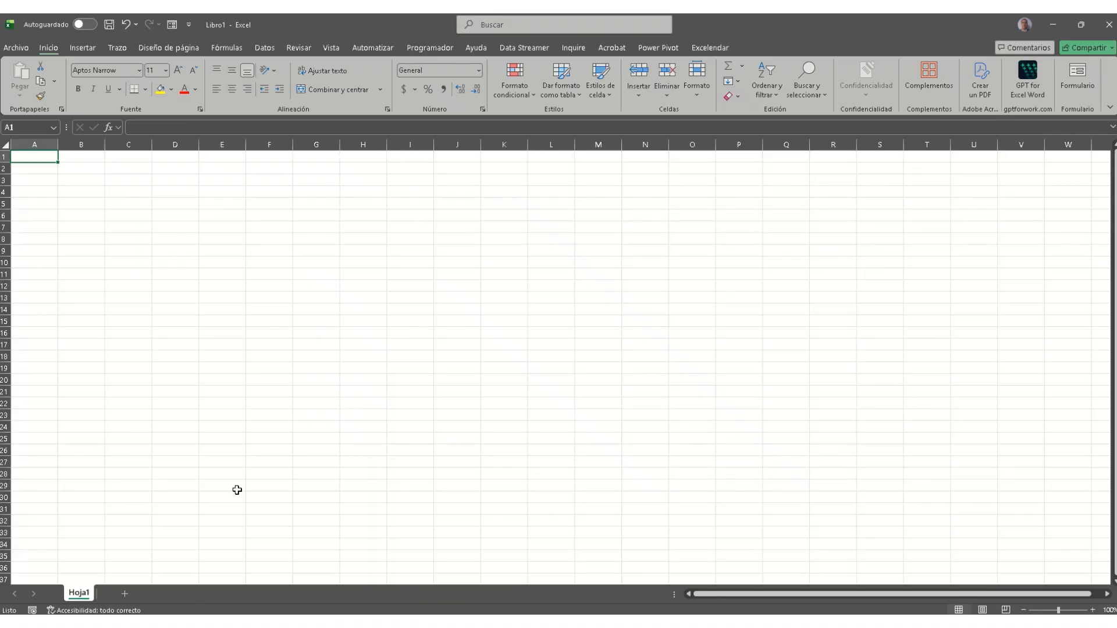
click(16, 48)
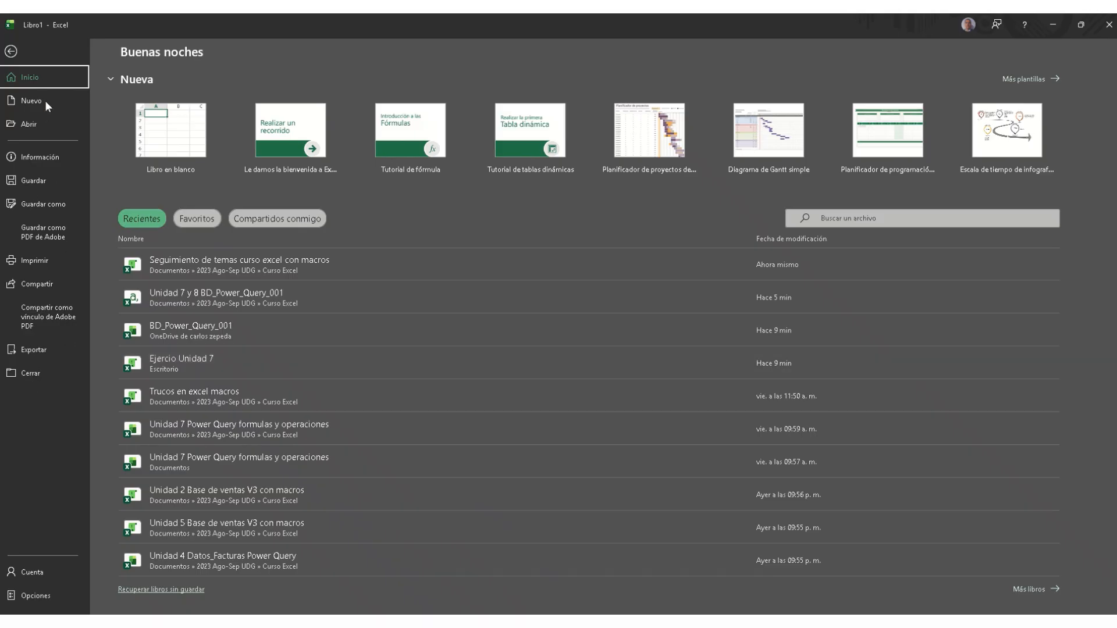
click(41, 120)
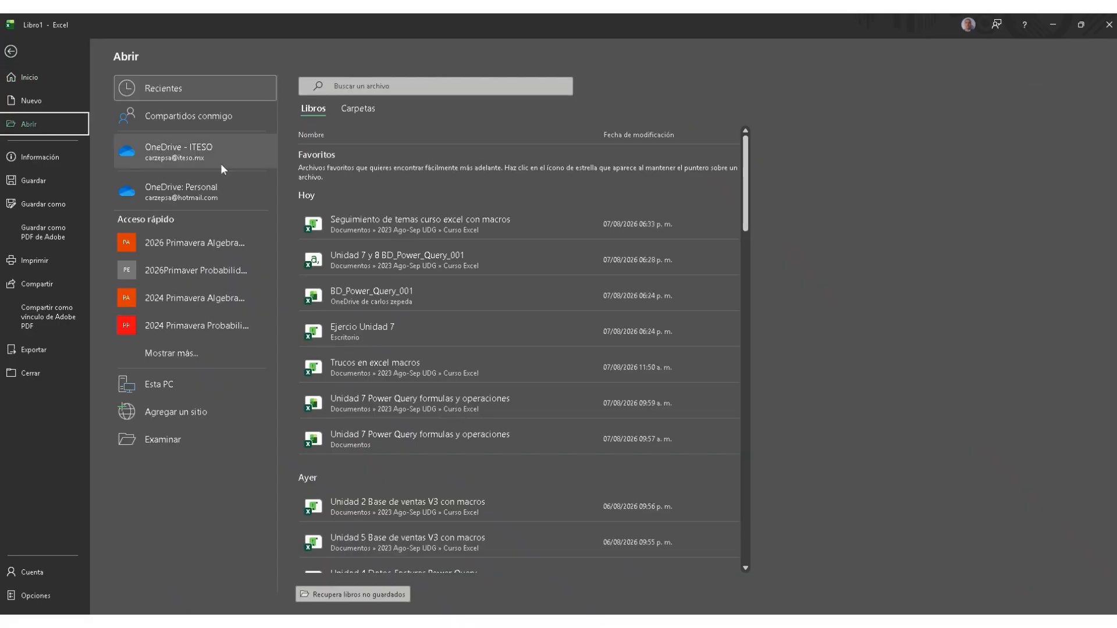
click(165, 440)
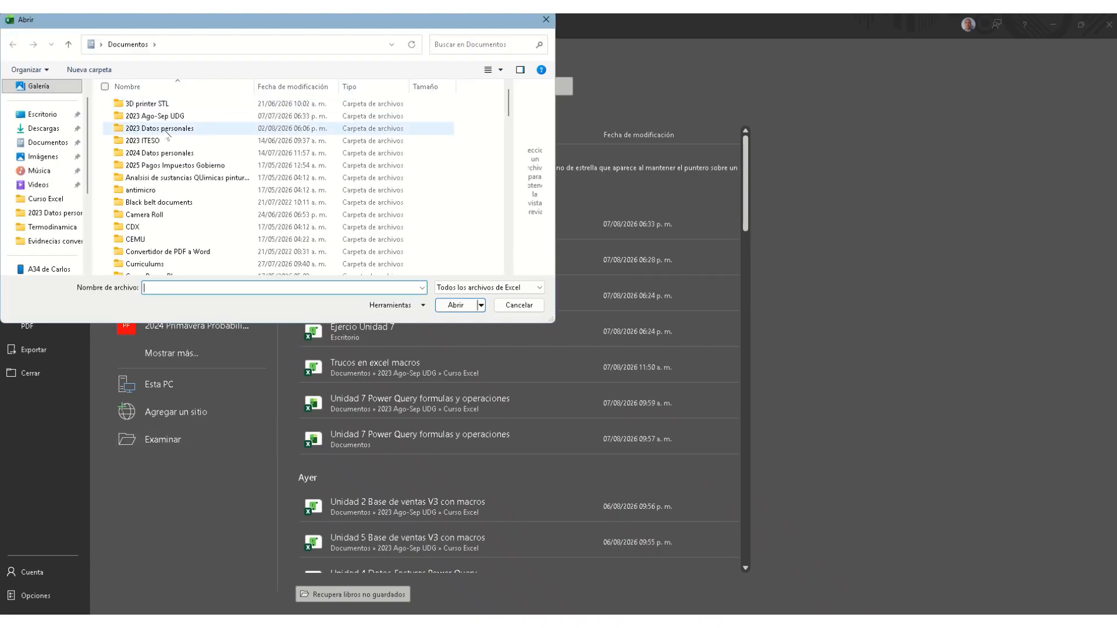
Step: Go to 2023 Ago-Sep UDG > Curso Excel, show all file types, and open Unidad 7 y 8 BD_Power_Query_001
double_click(164, 115)
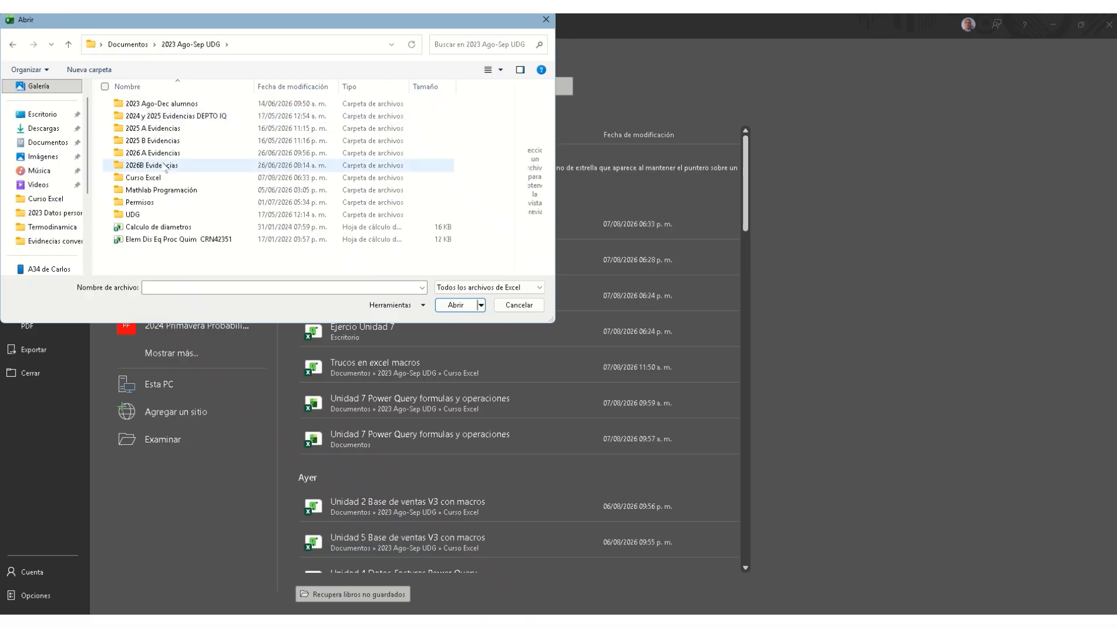
click(160, 181)
double_click(161, 181)
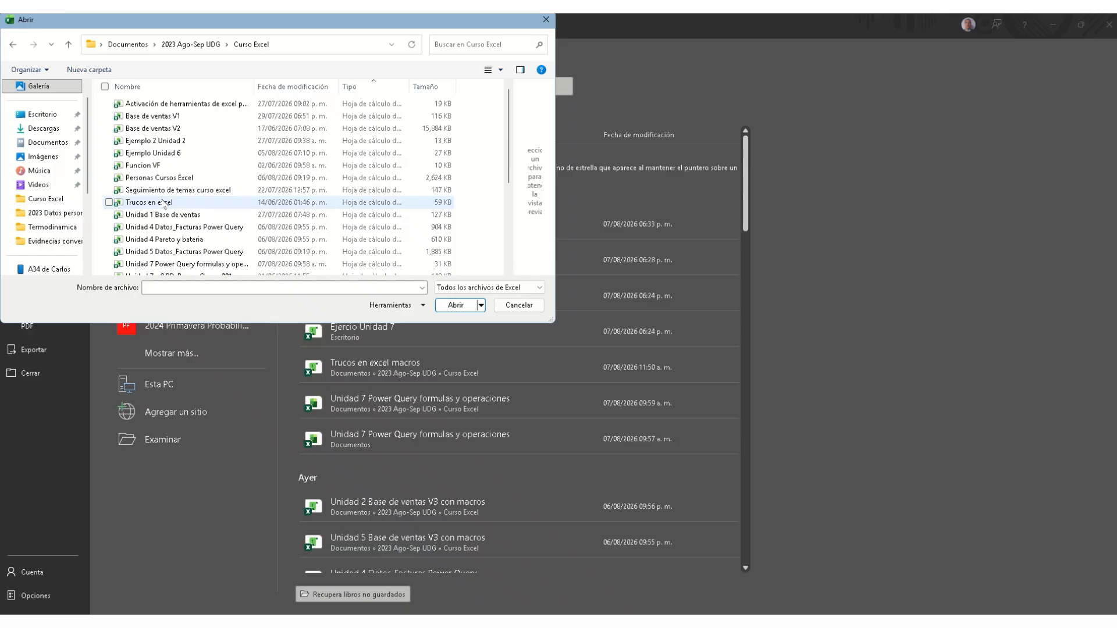
click(474, 287)
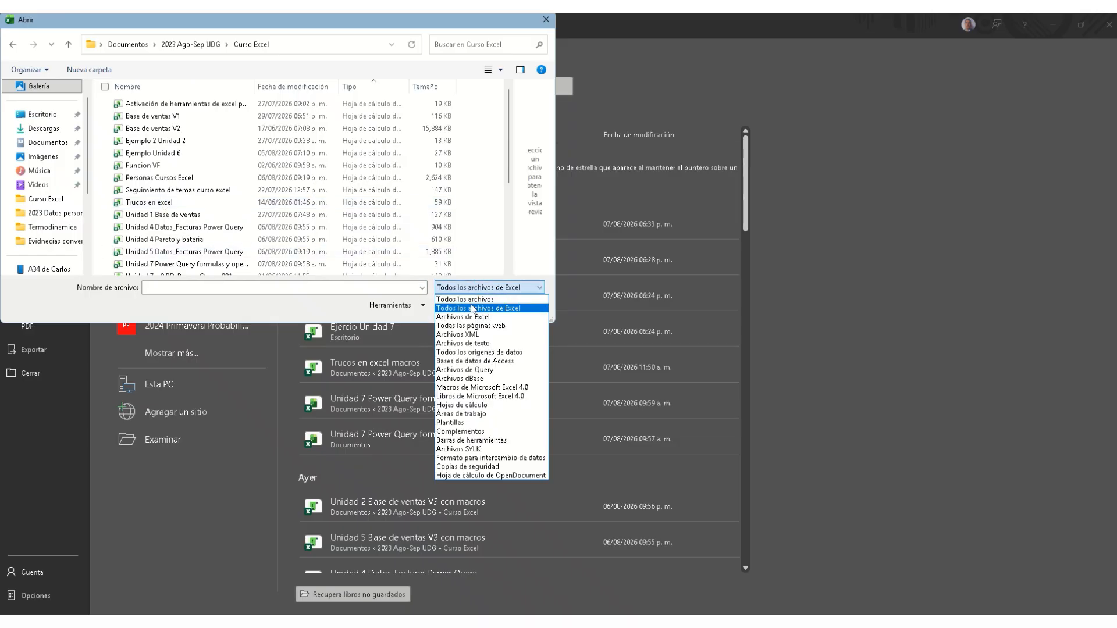
click(471, 300)
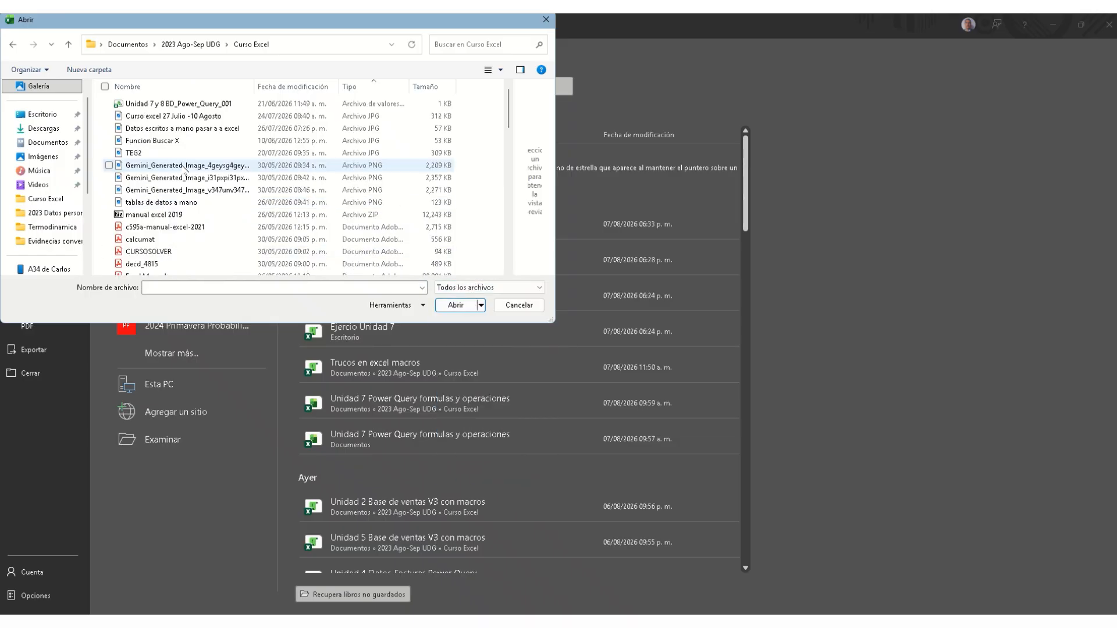
key(Escape)
key(Escape)
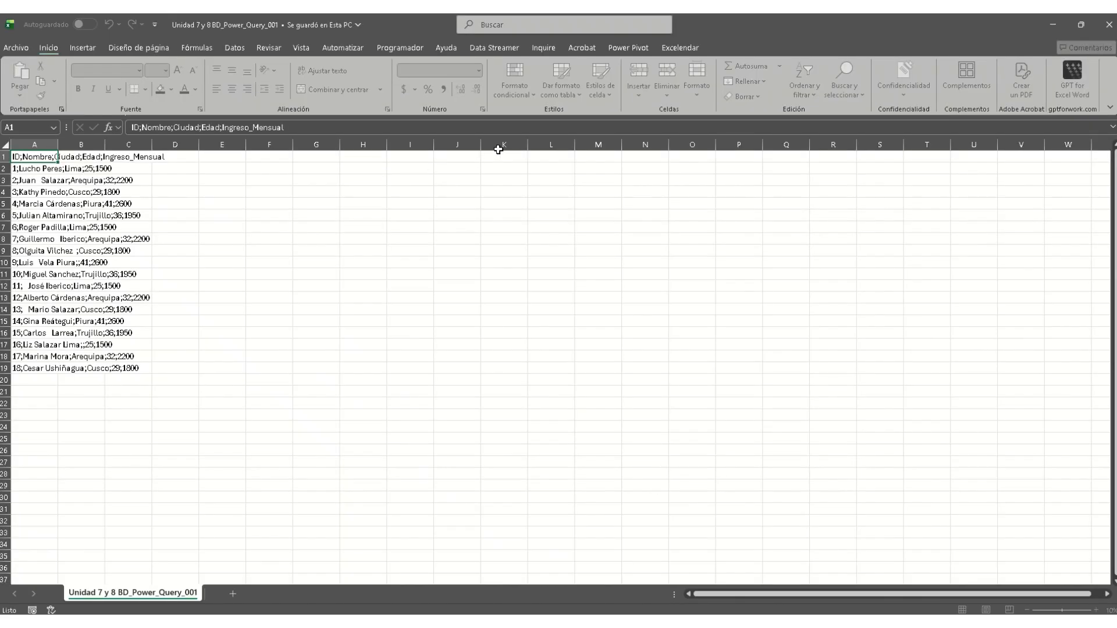
Step: Split the header row by semicolon with Datos > Texto en columnas, then cancel a second attempt
click(260, 51)
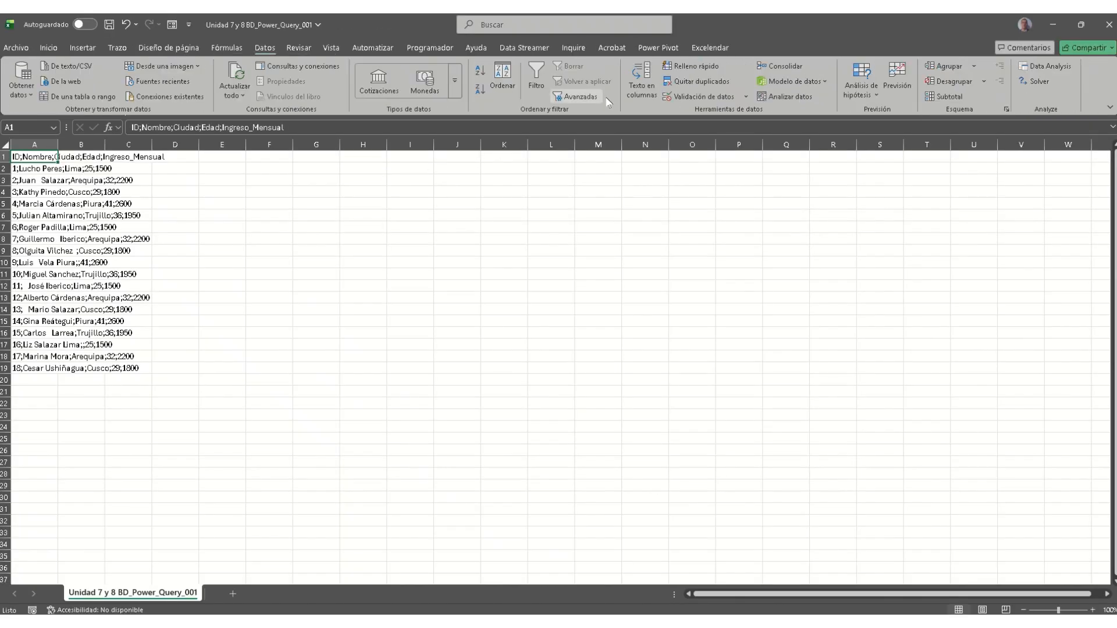
click(642, 88)
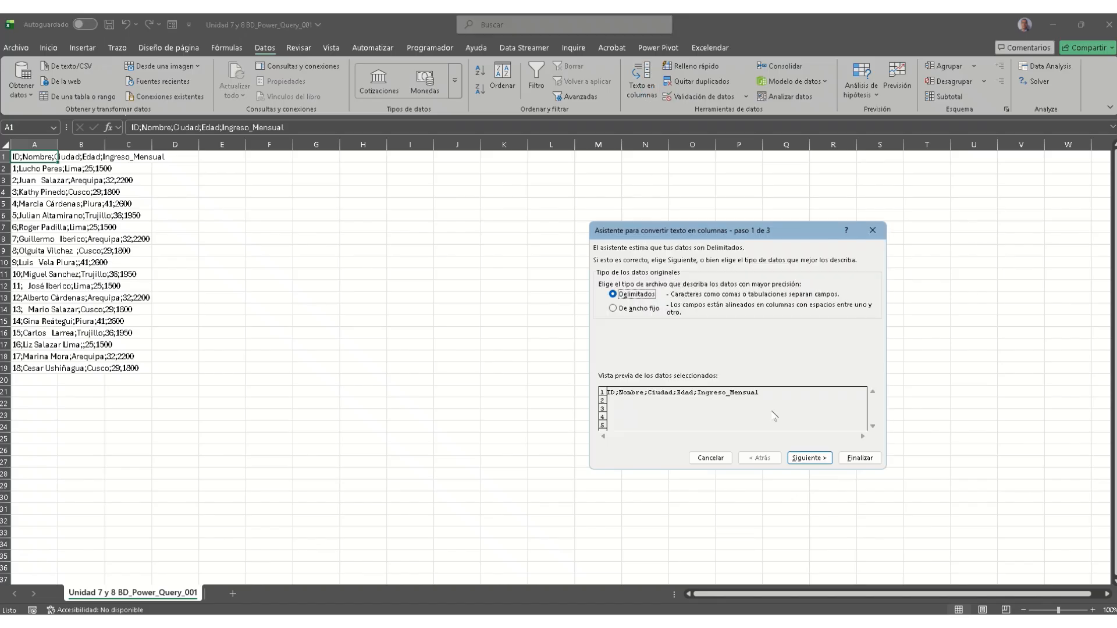
click(809, 457)
click(628, 294)
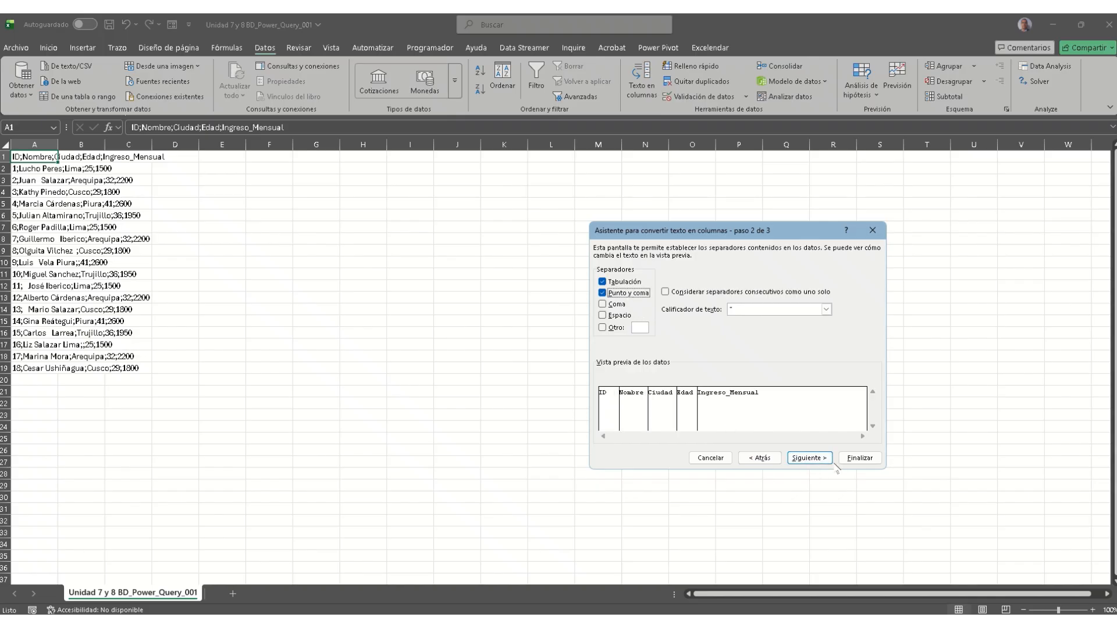
click(853, 457)
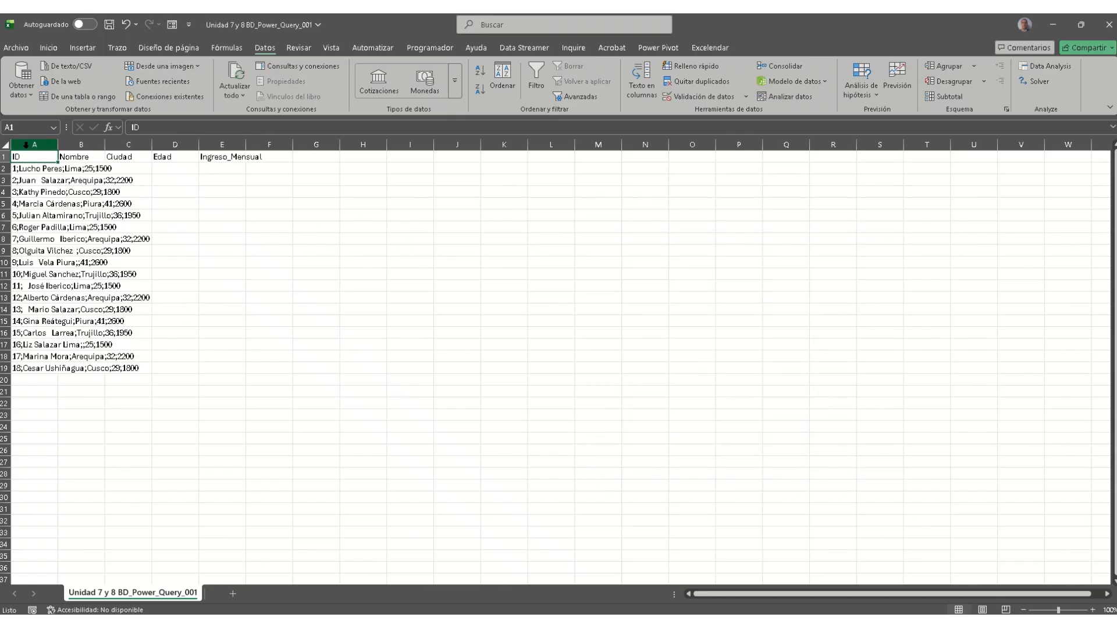
click(646, 81)
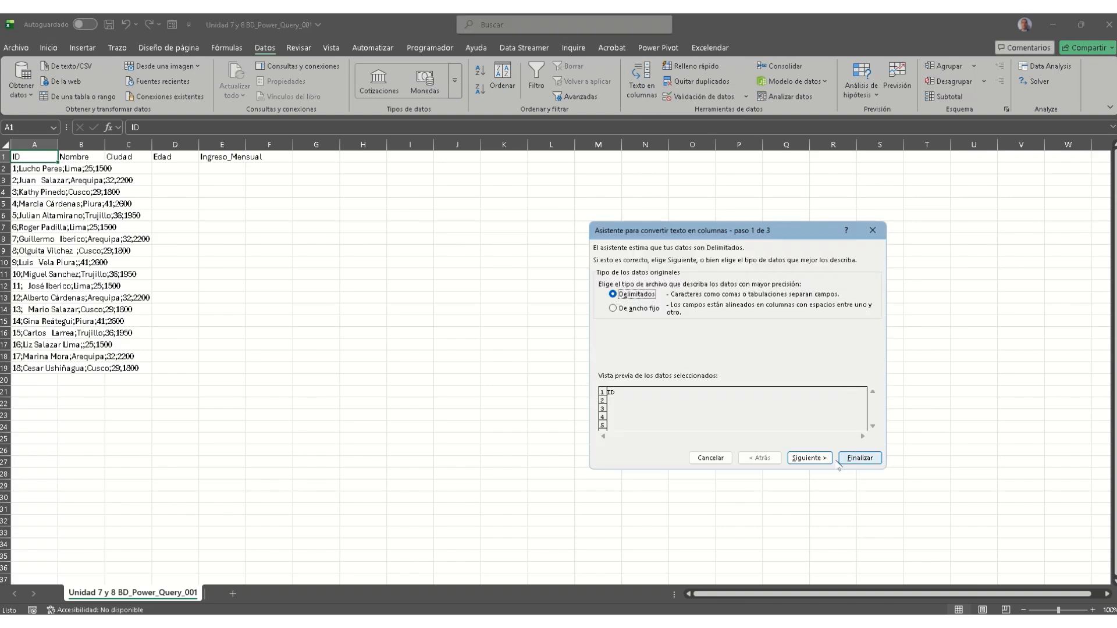
click(710, 458)
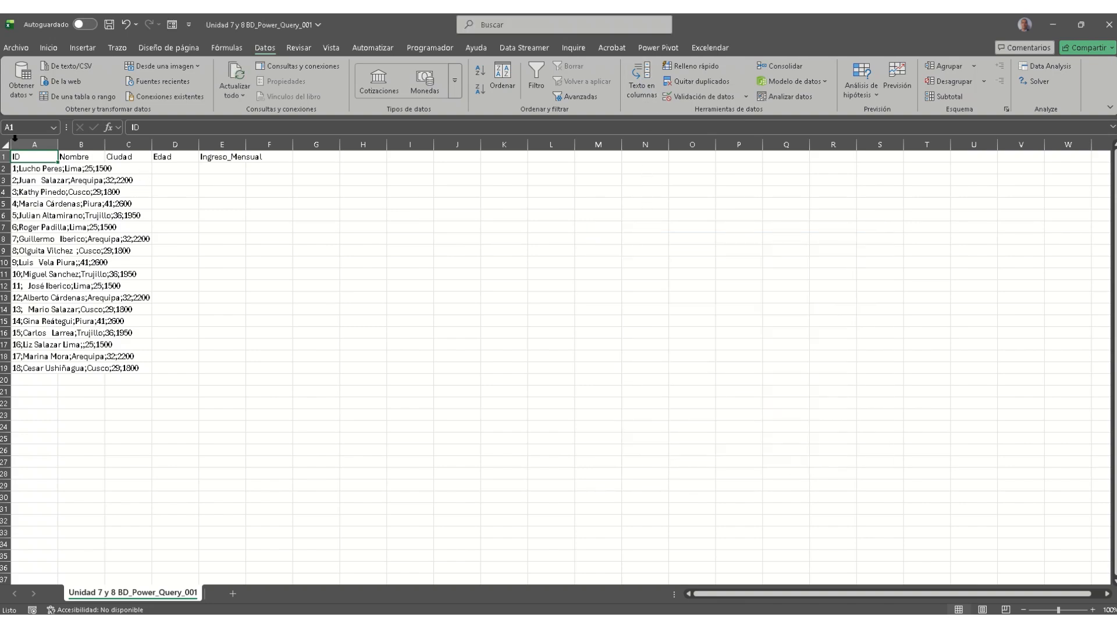
Step: Select column A and split it by semicolon with Texto en columnas, replacing the existing data
click(15, 141)
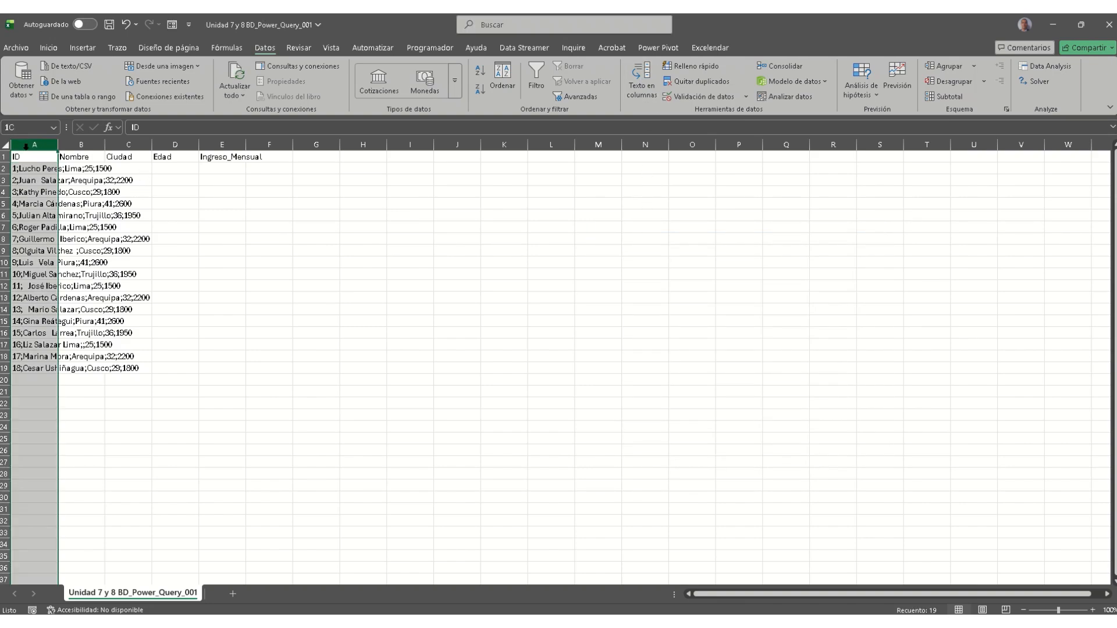
click(653, 85)
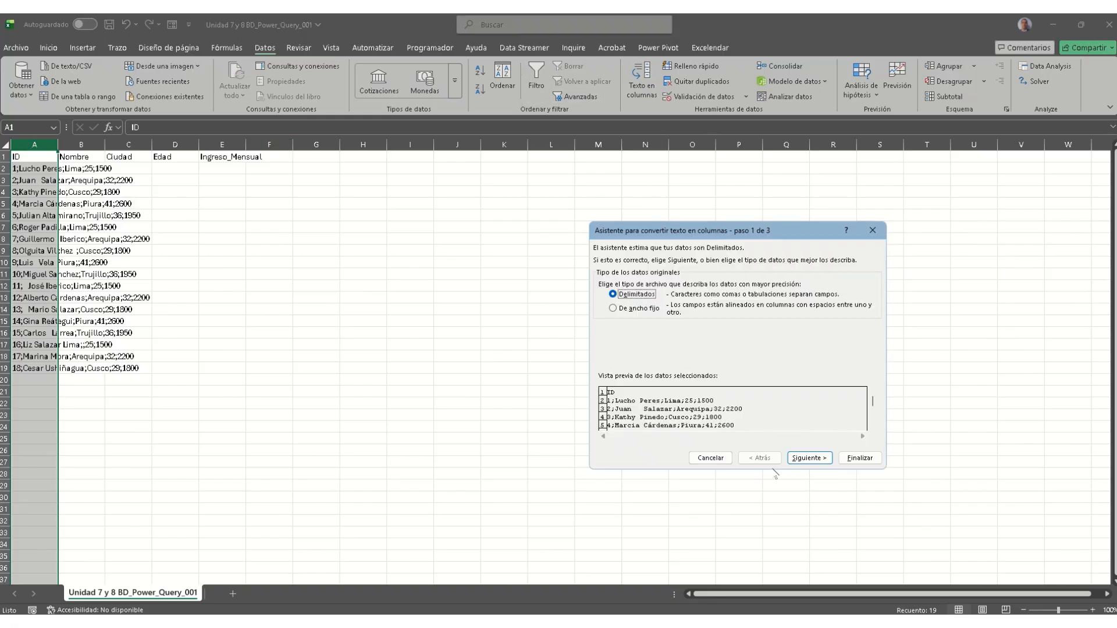
click(809, 458)
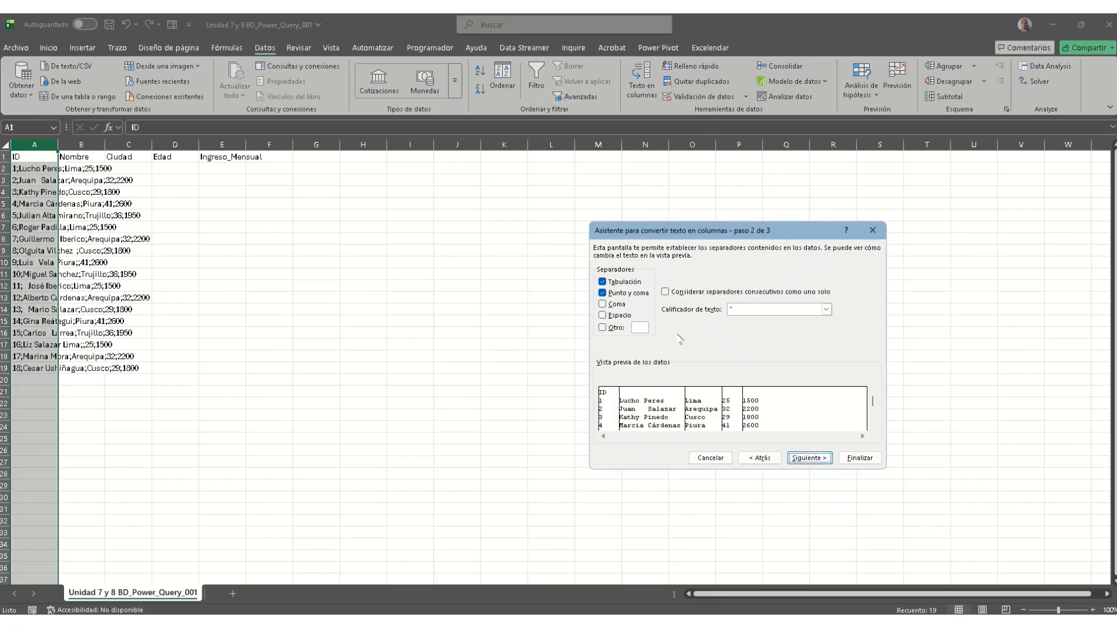
click(859, 459)
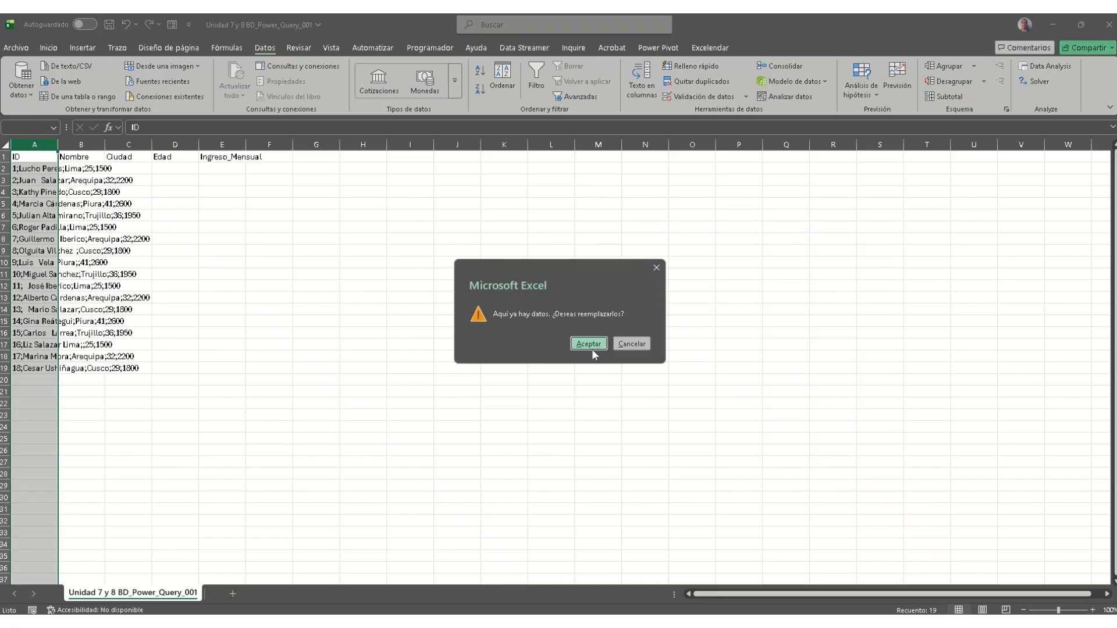
click(590, 345)
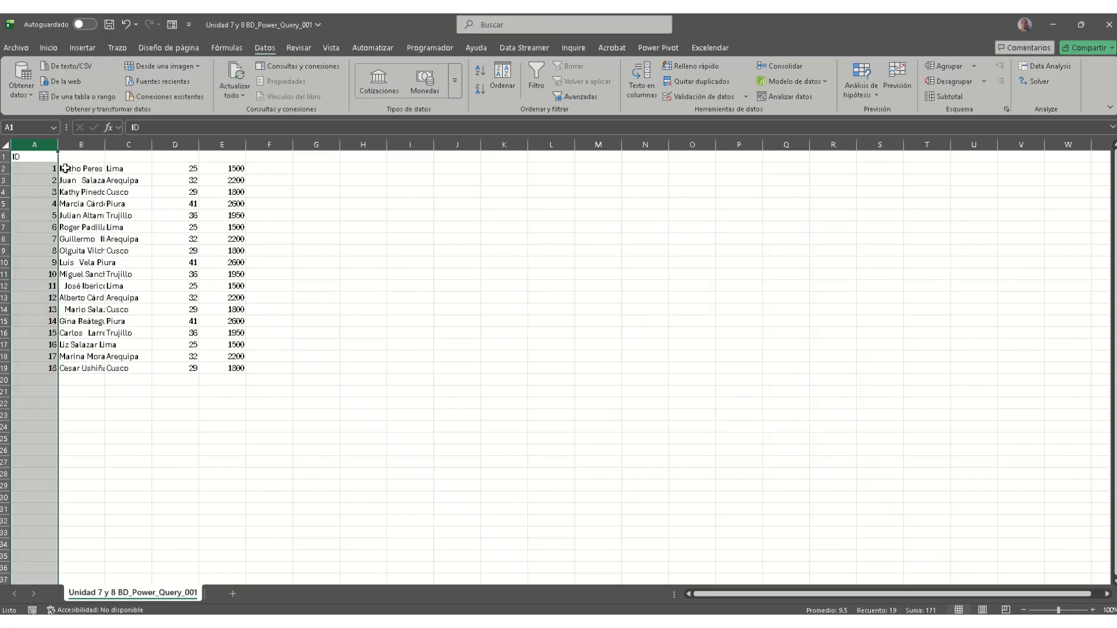
click(65, 168)
Step: Enter =E2/D2 in F2 and fill it down to F19, giving 60, 68.75 and so on
click(47, 160)
click(77, 159)
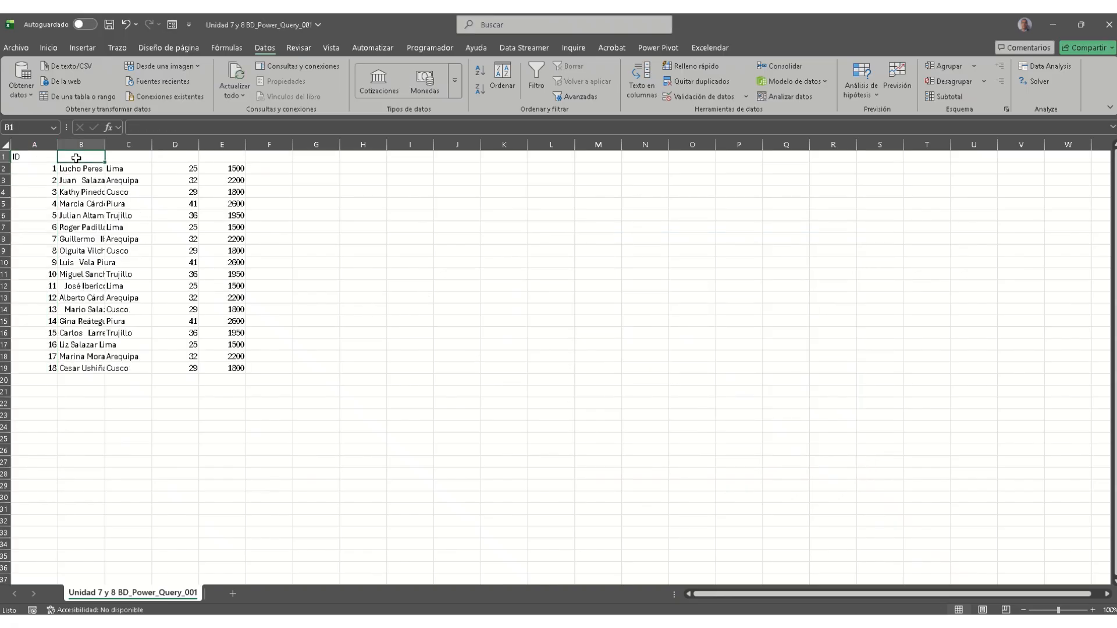
click(243, 168)
click(279, 170)
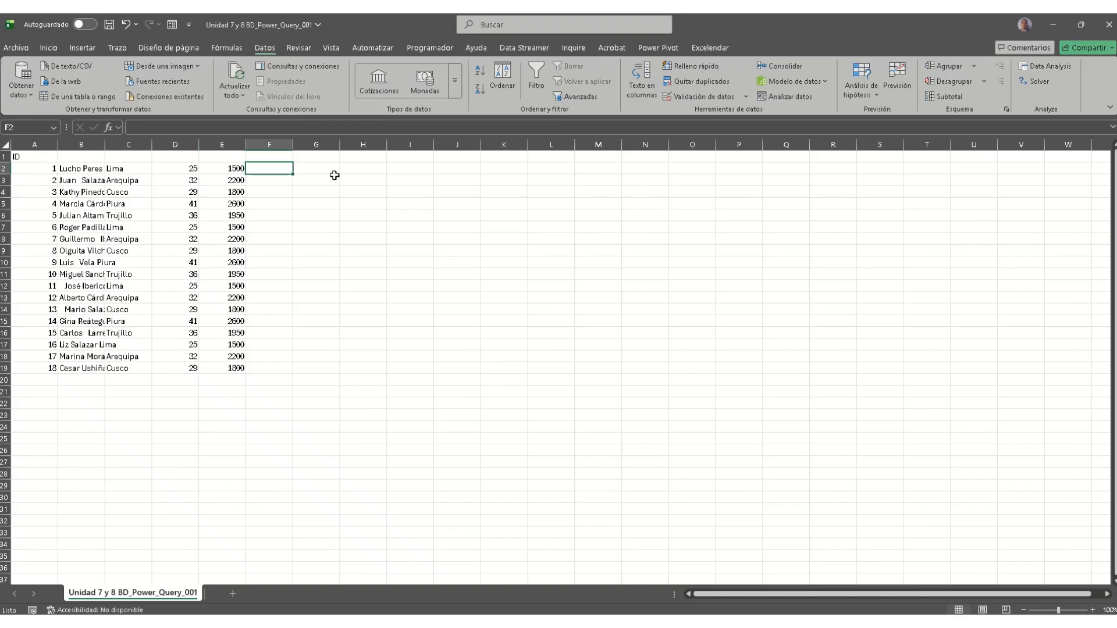
text(=)
key(Left)
text(/)
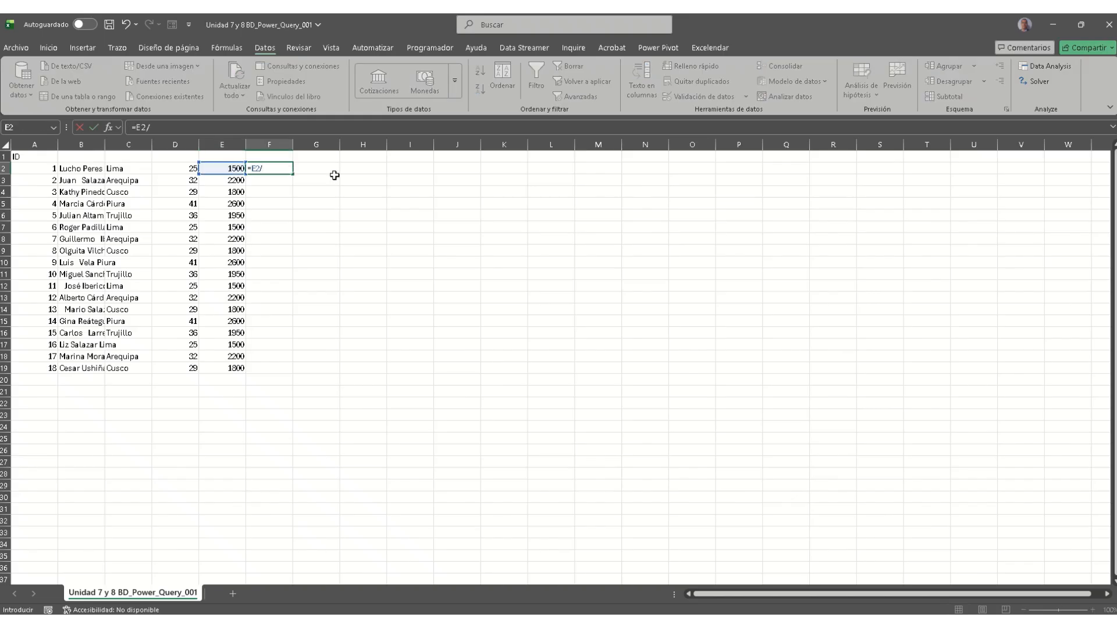
key(Left)
key(Left)
key(Return)
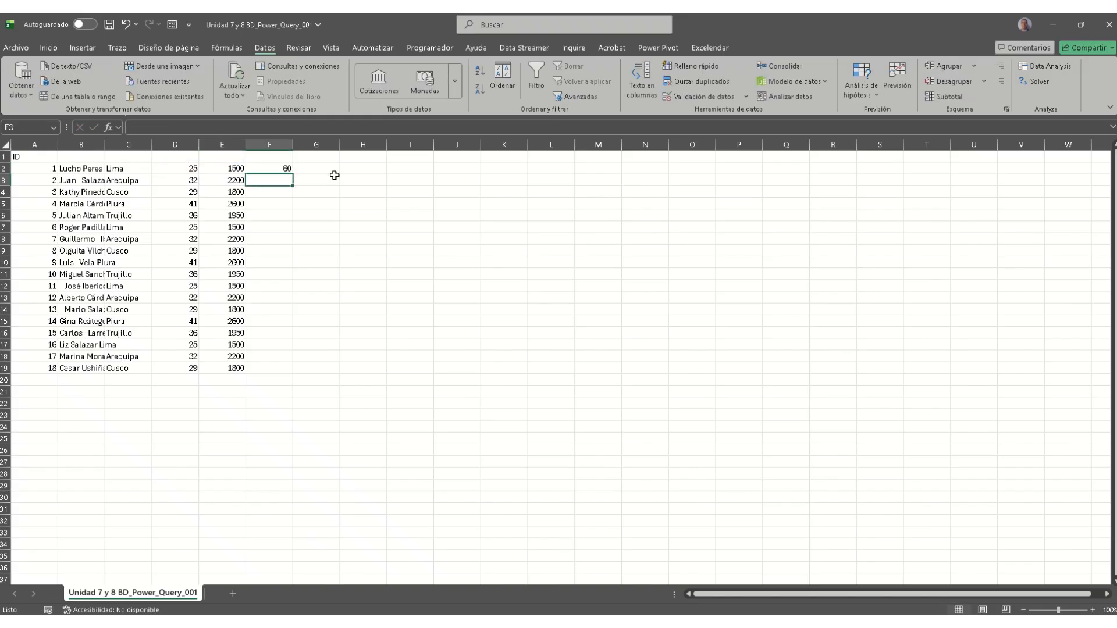
click(285, 168)
double_click(293, 174)
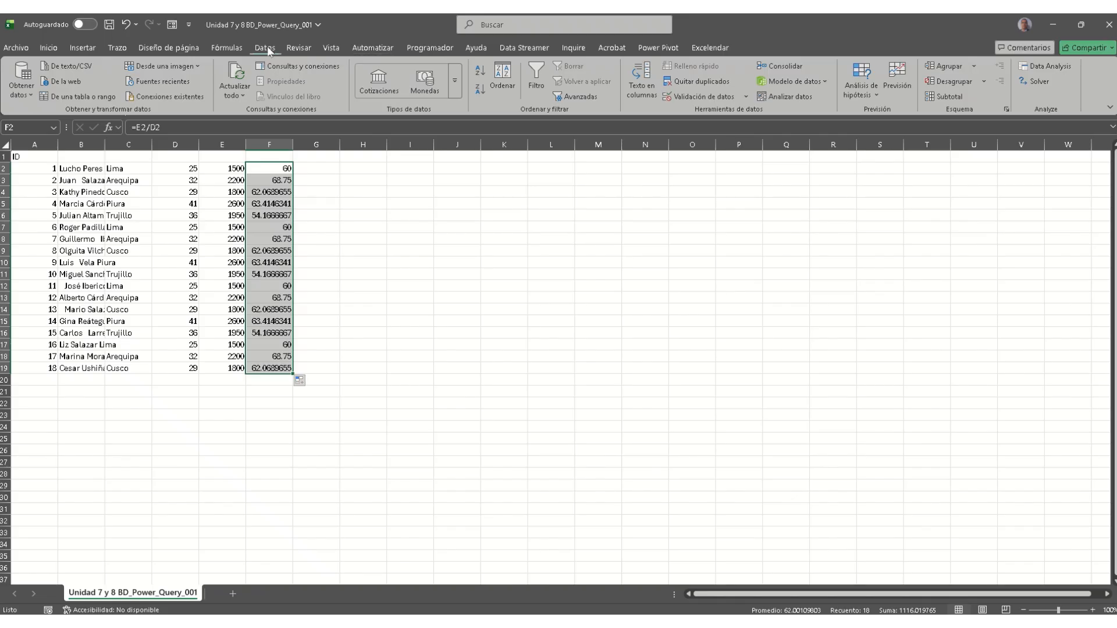
click(228, 47)
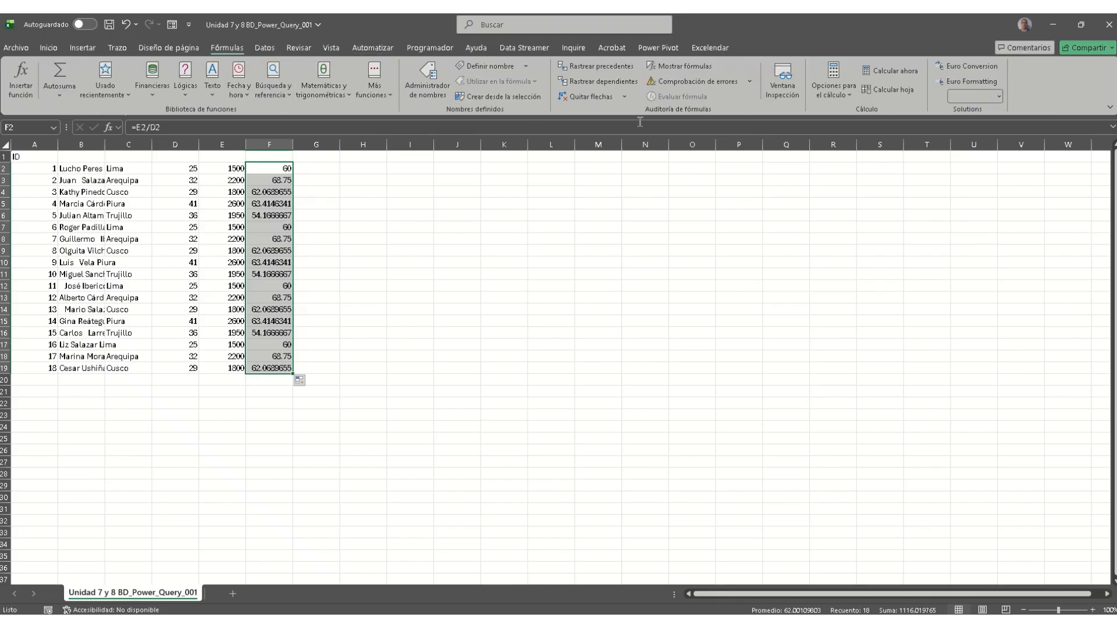
click(273, 169)
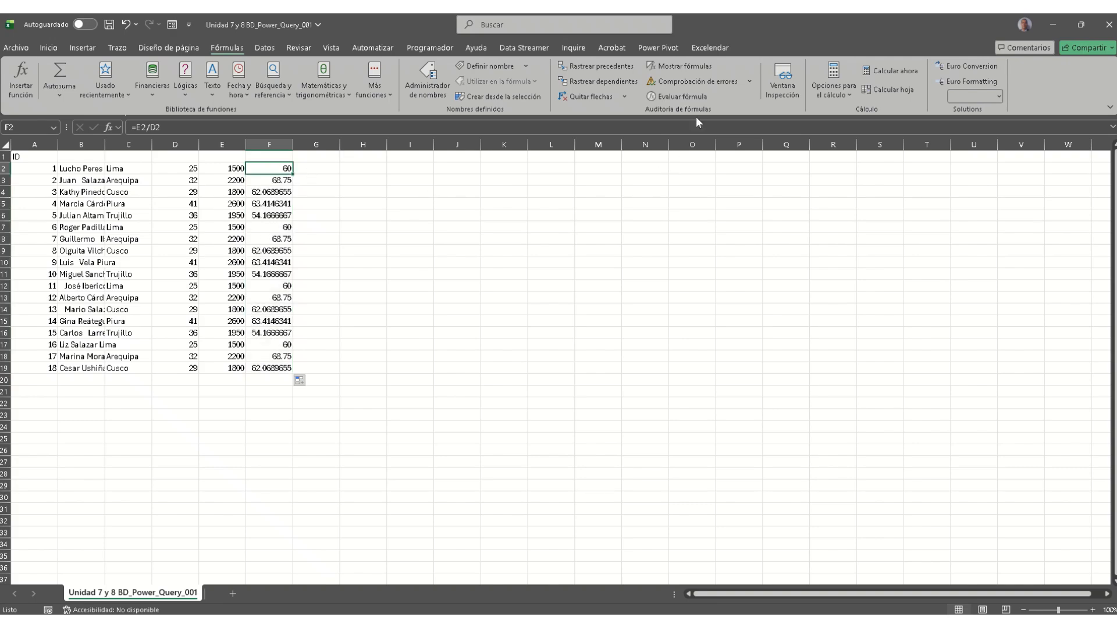
click(678, 97)
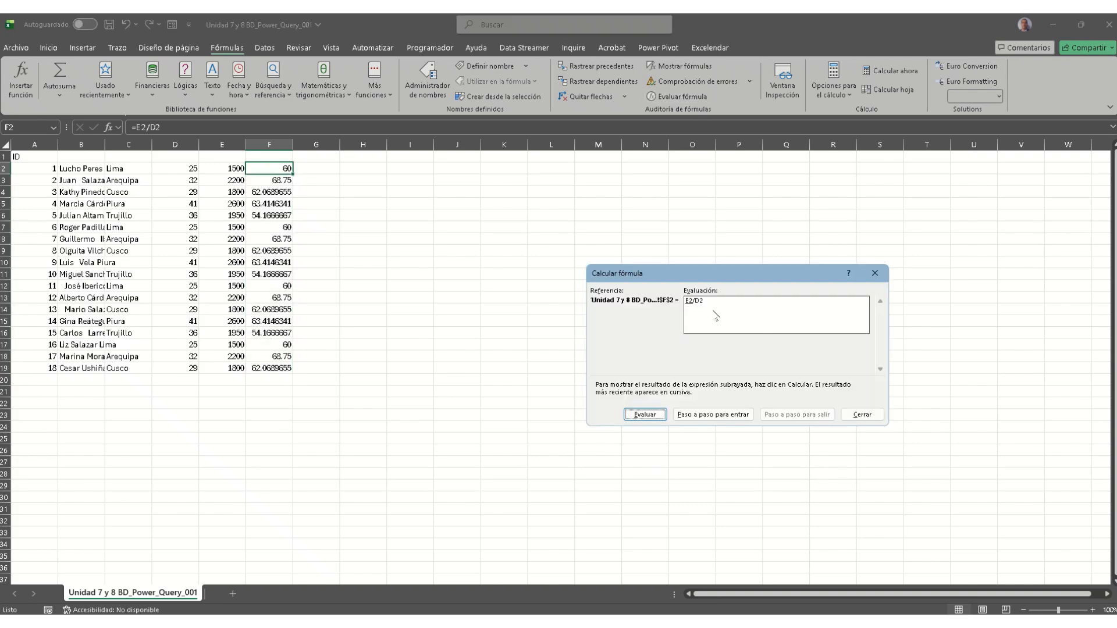
drag(688, 281, 570, 202)
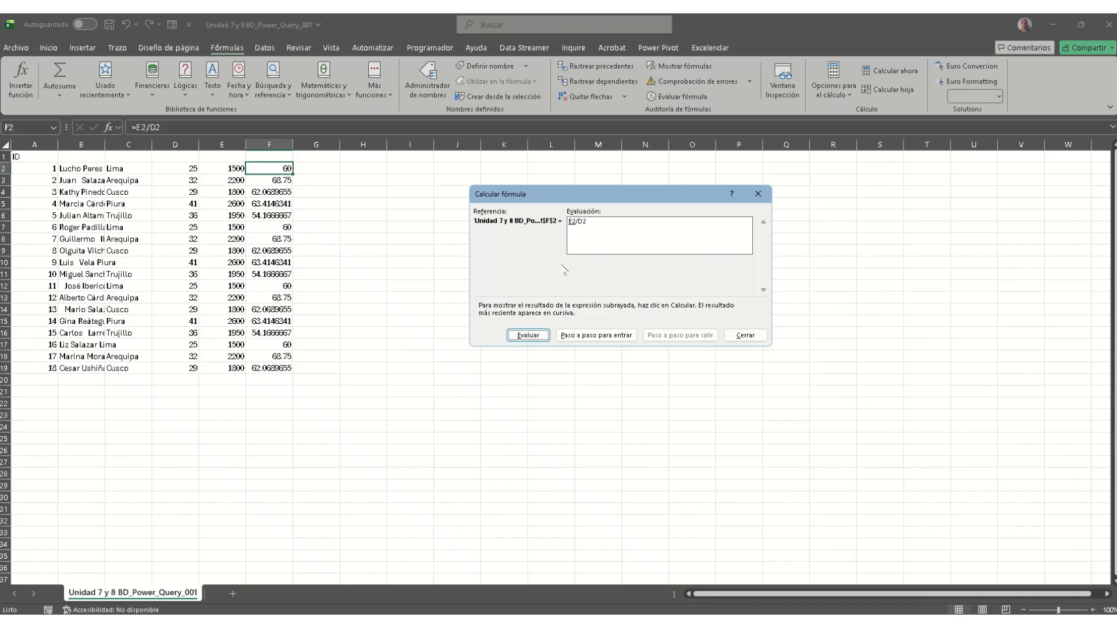
click(529, 336)
click(540, 339)
click(540, 338)
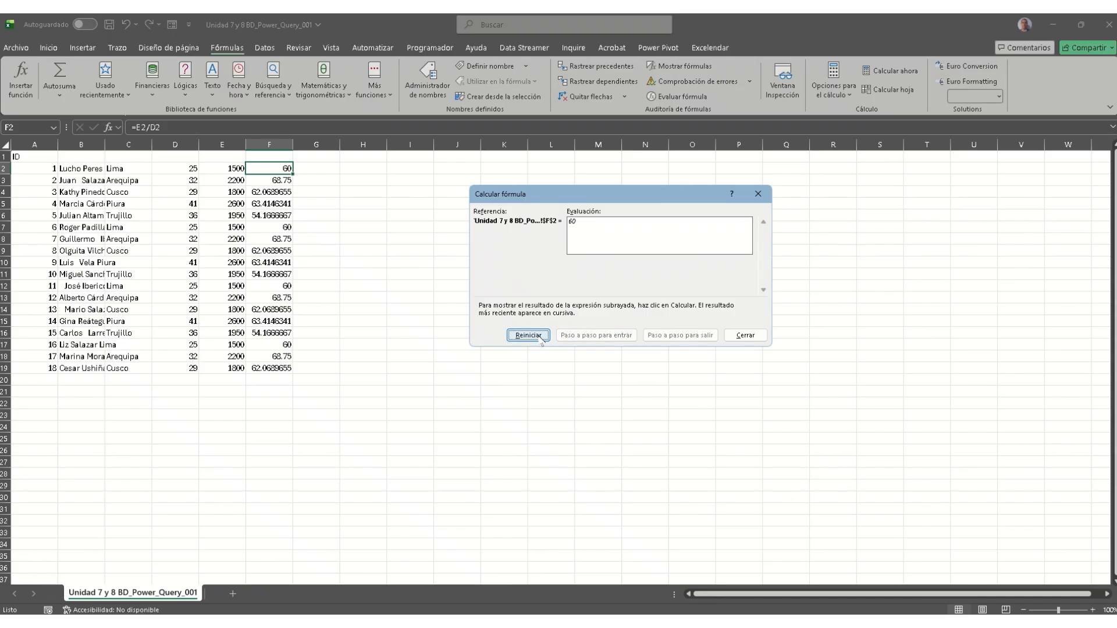
click(540, 337)
click(542, 339)
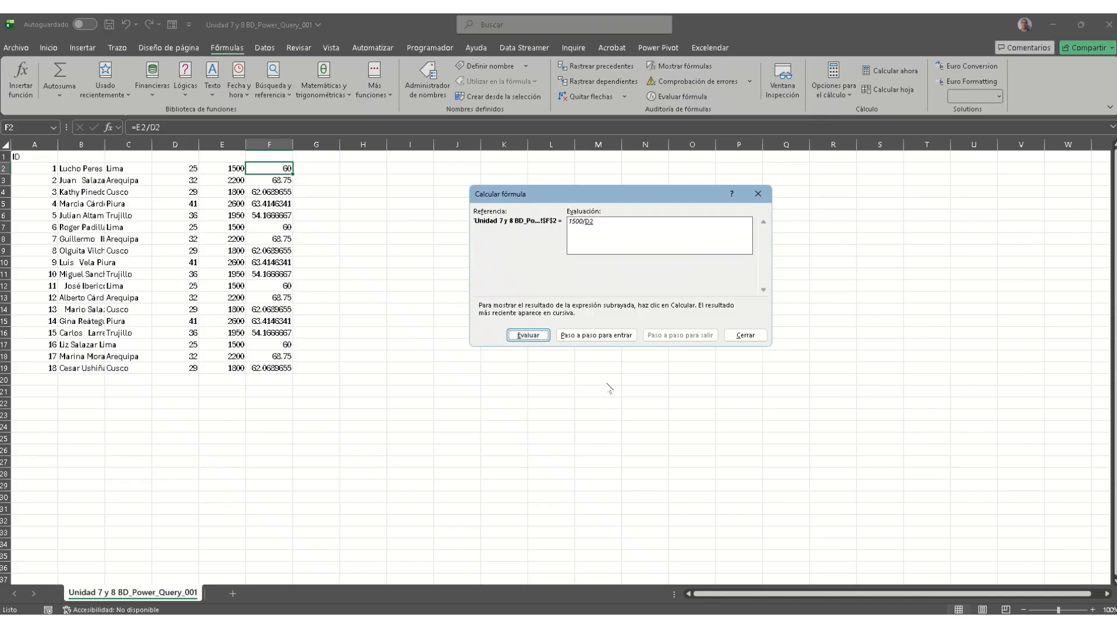
click(534, 337)
click(534, 337)
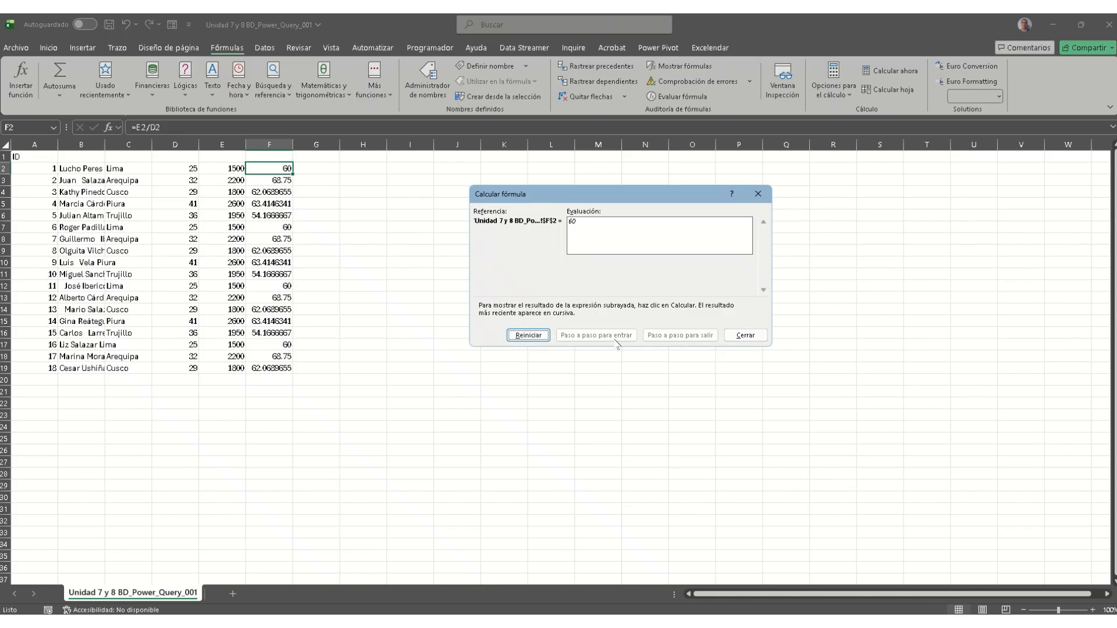
click(745, 335)
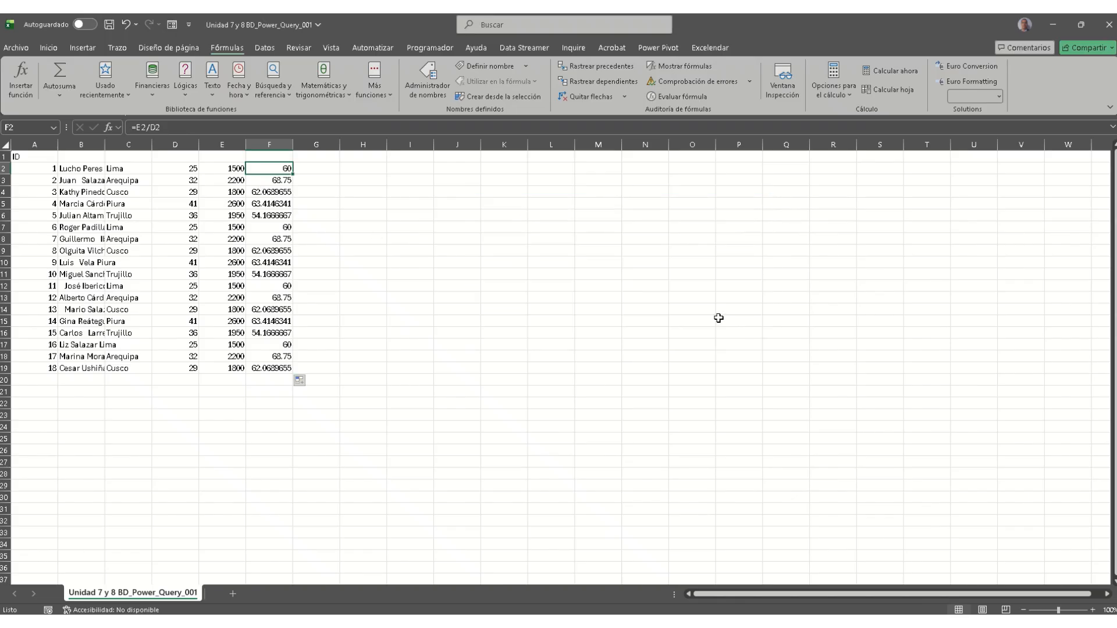
click(268, 192)
click(750, 82)
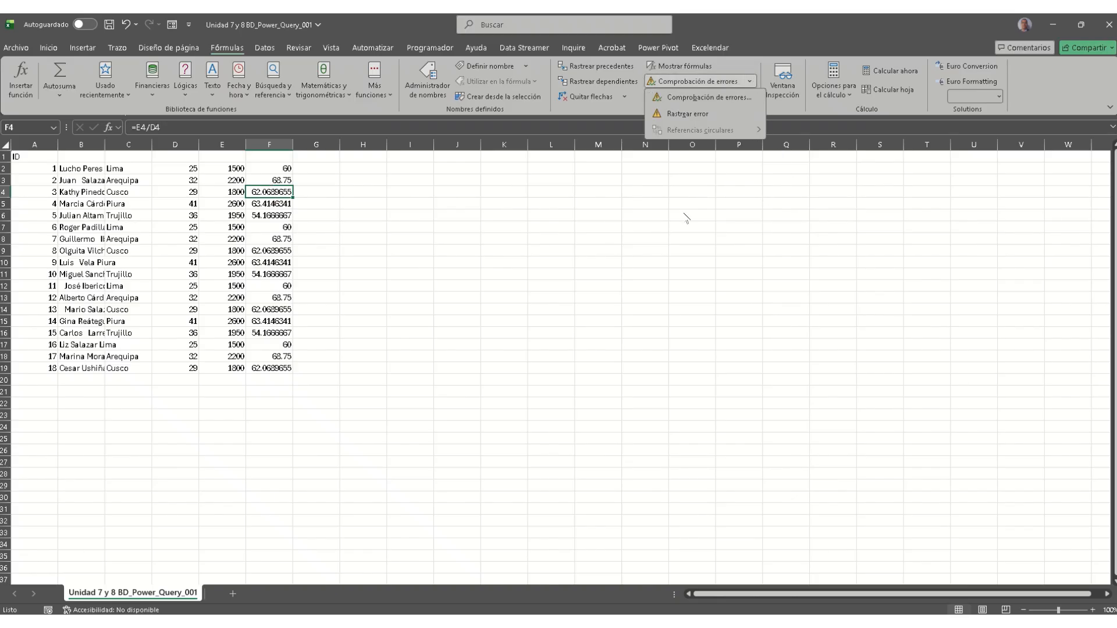
click(608, 223)
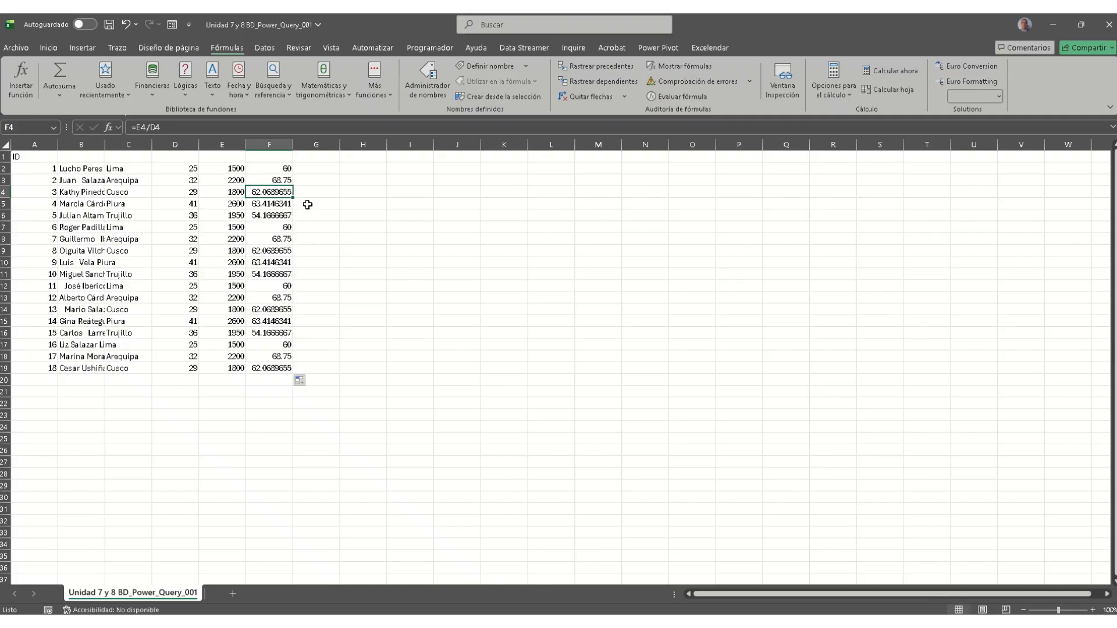
click(597, 68)
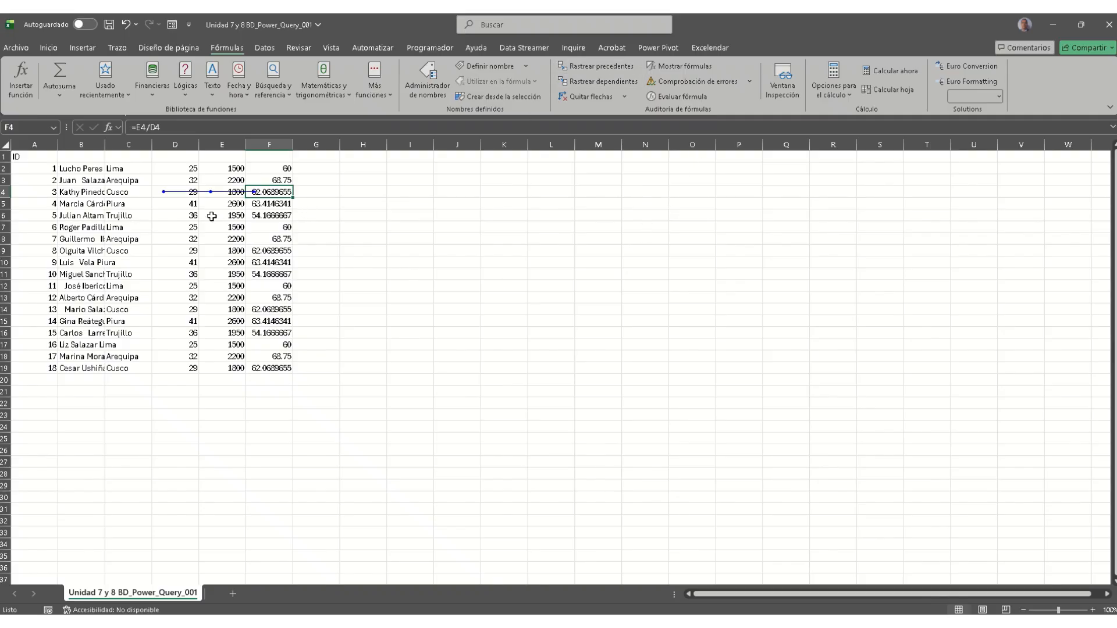
click(286, 169)
click(597, 68)
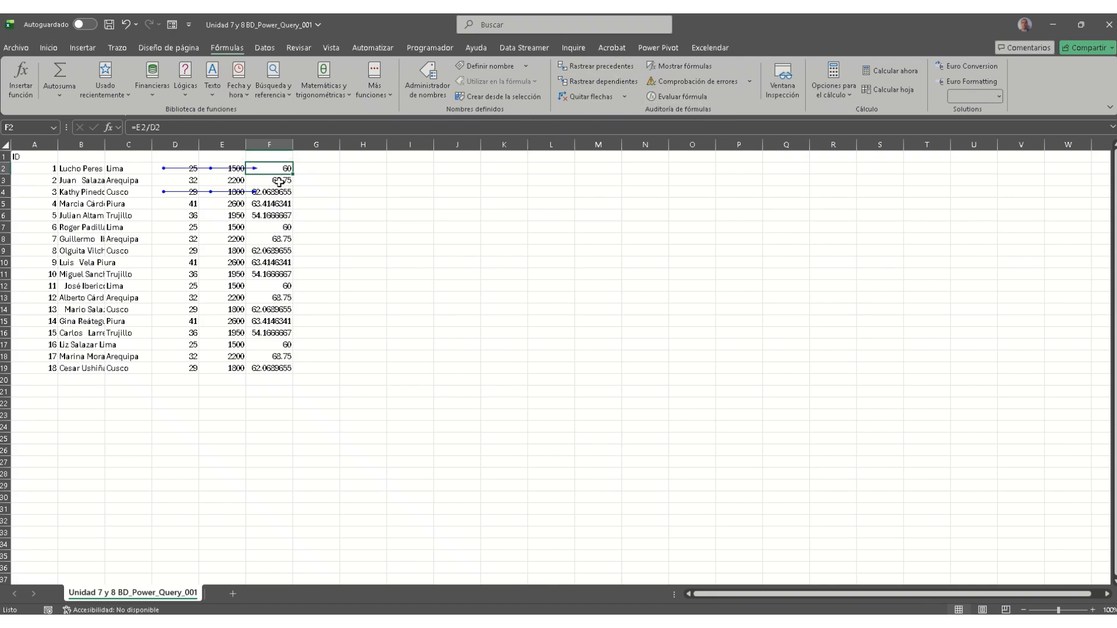
drag(276, 169, 288, 370)
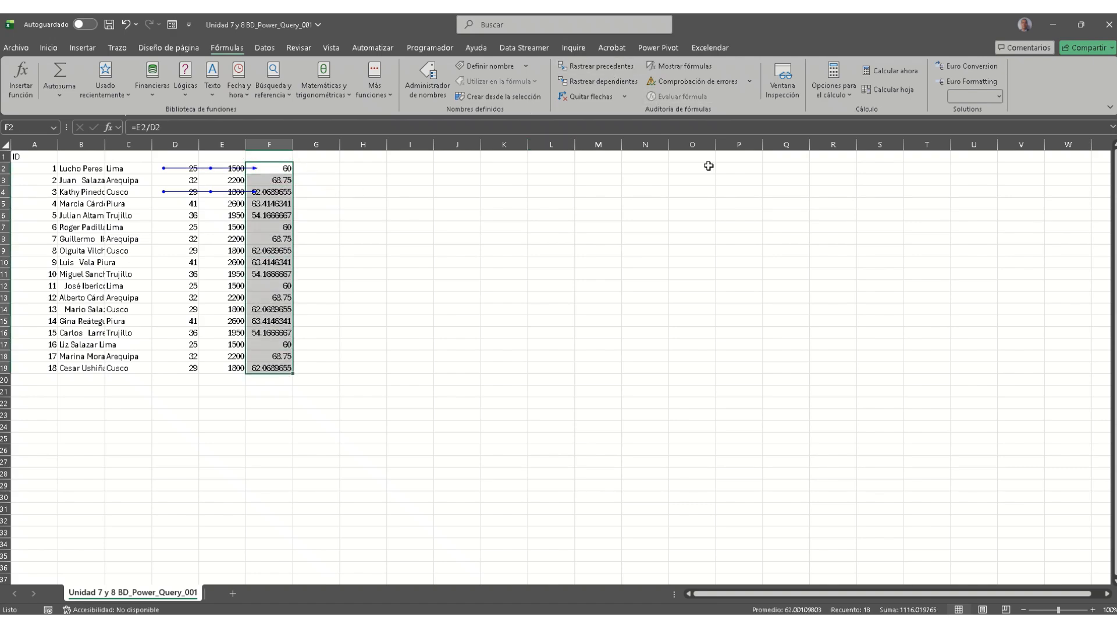
click(290, 180)
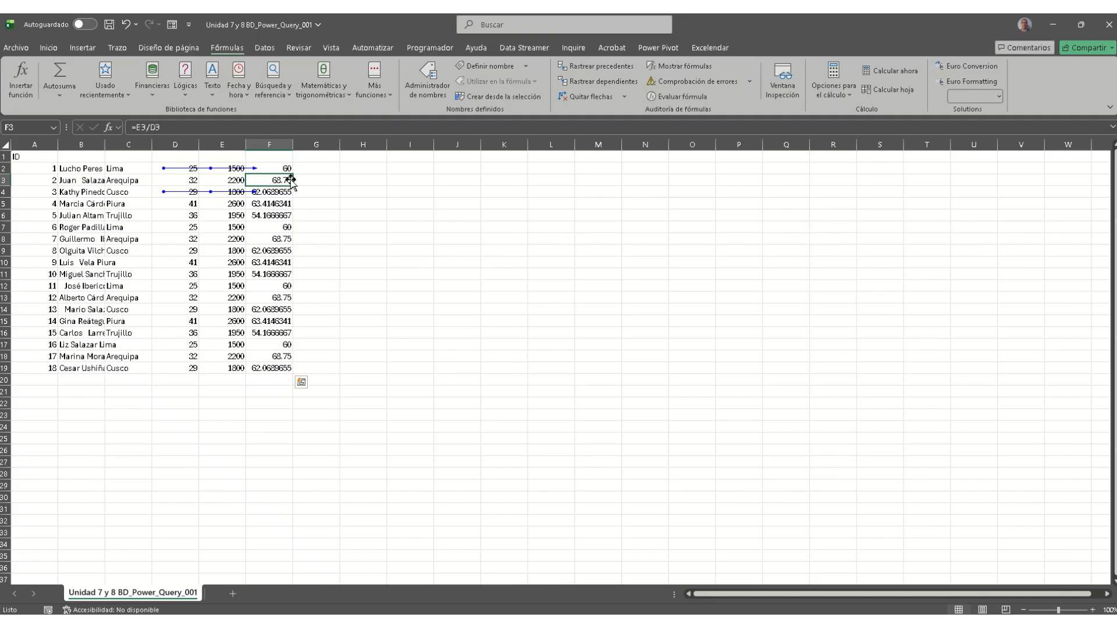
click(597, 68)
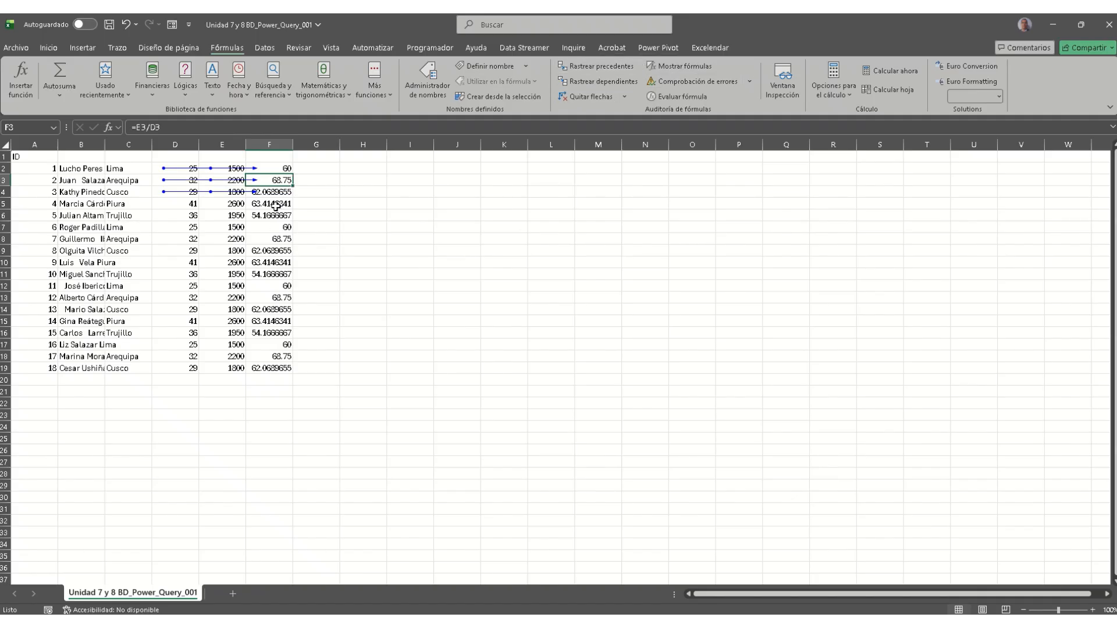
click(276, 207)
click(587, 97)
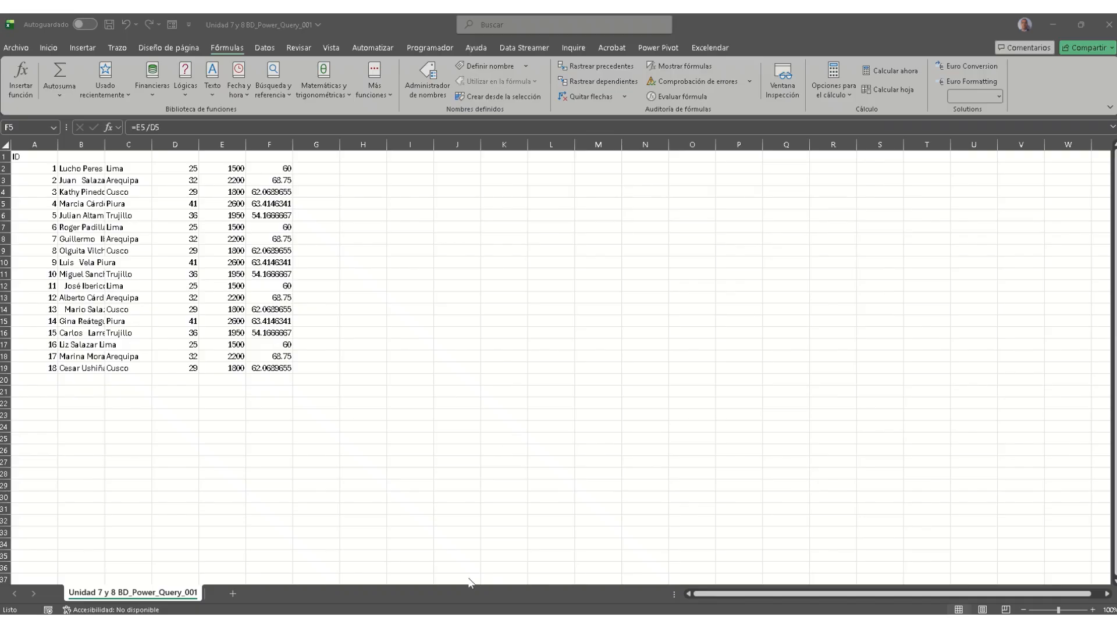
mouse_move(301, 612)
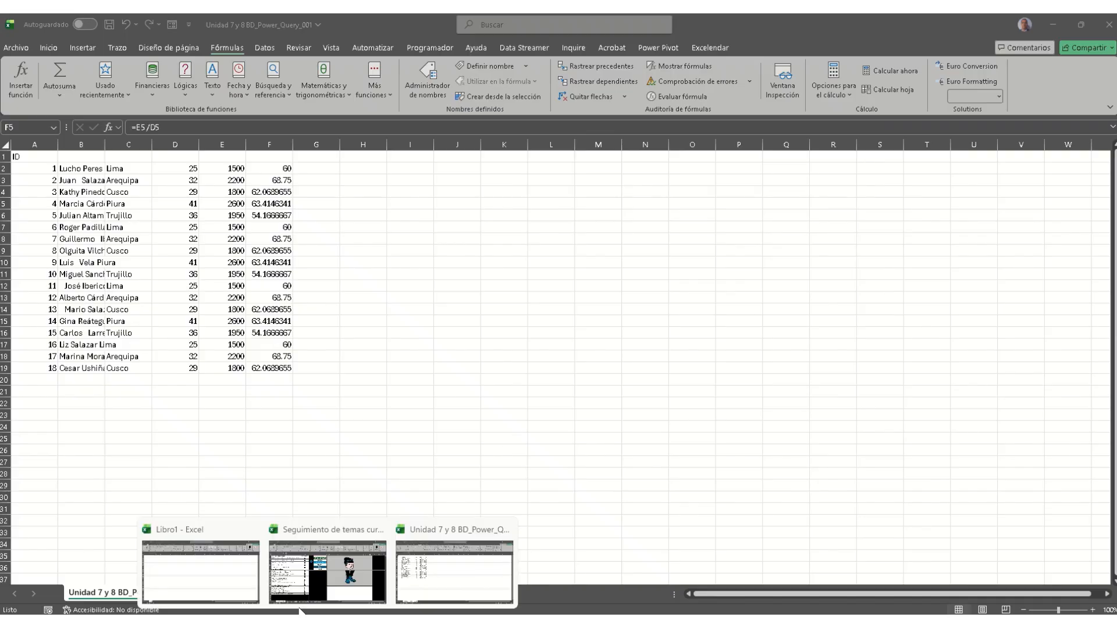
click(297, 572)
click(340, 438)
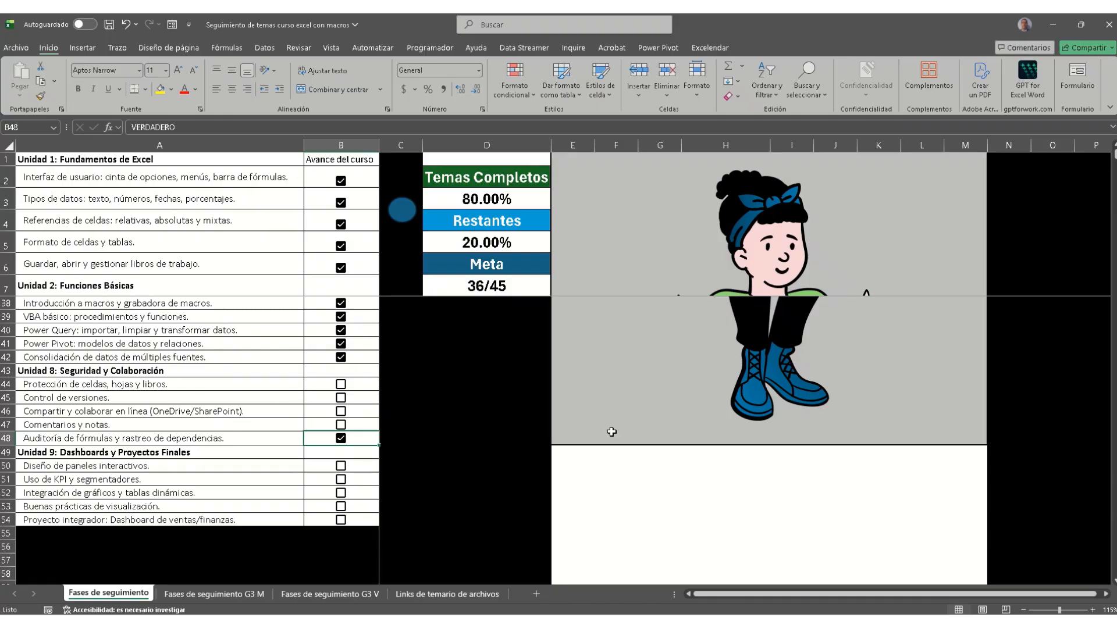
click(1053, 25)
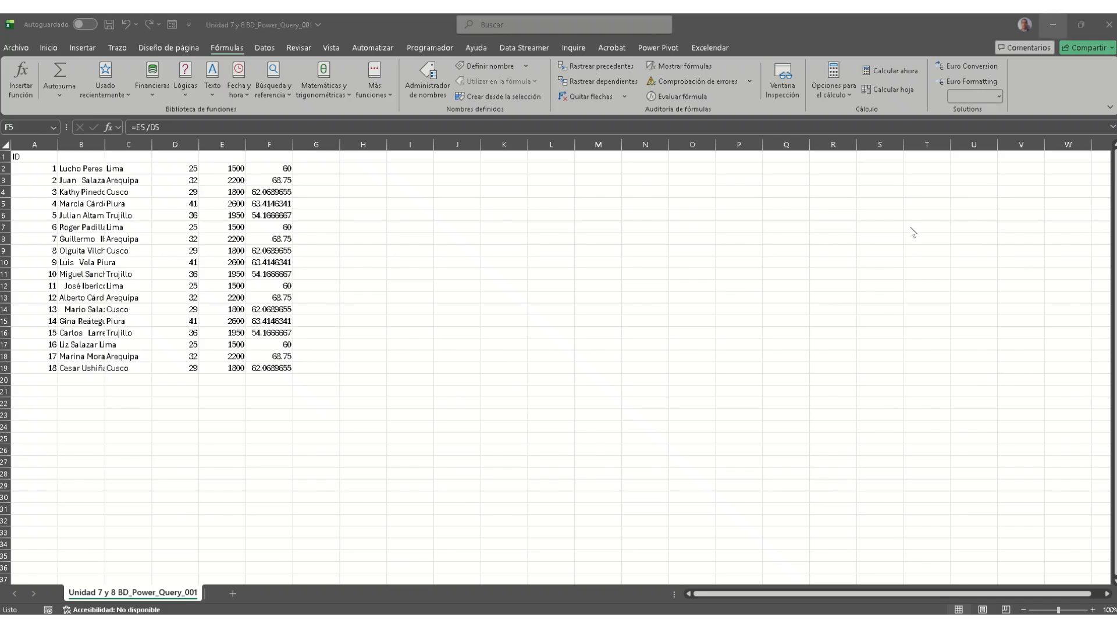
click(366, 205)
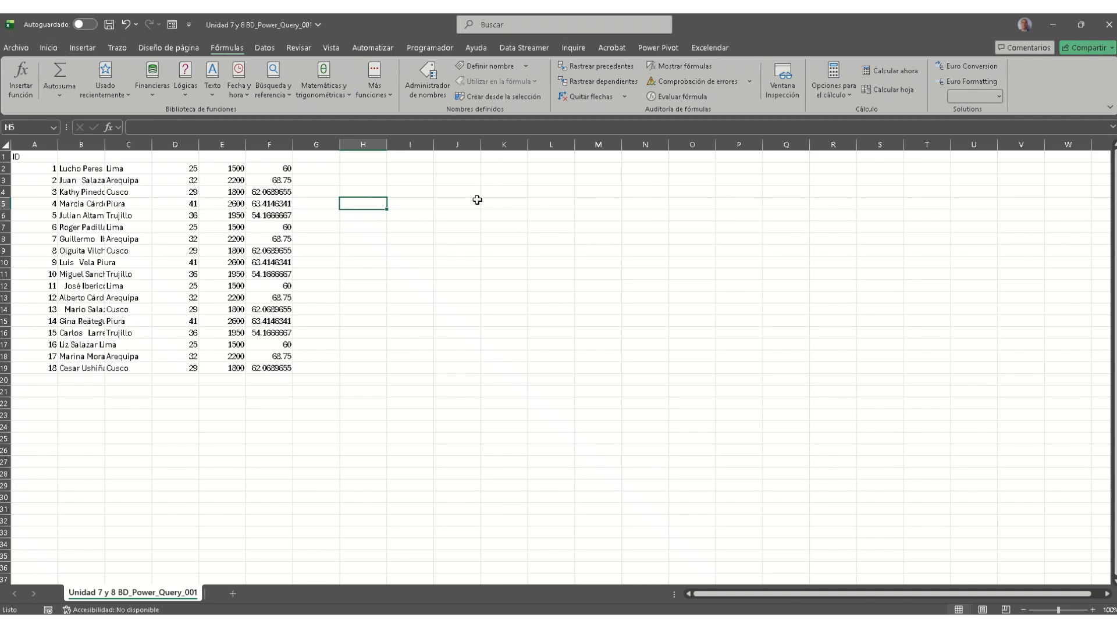
Step: Select the F2:F19 results, look through the Datos, Vista and Revisar ribbons, and reselect F2
click(285, 169)
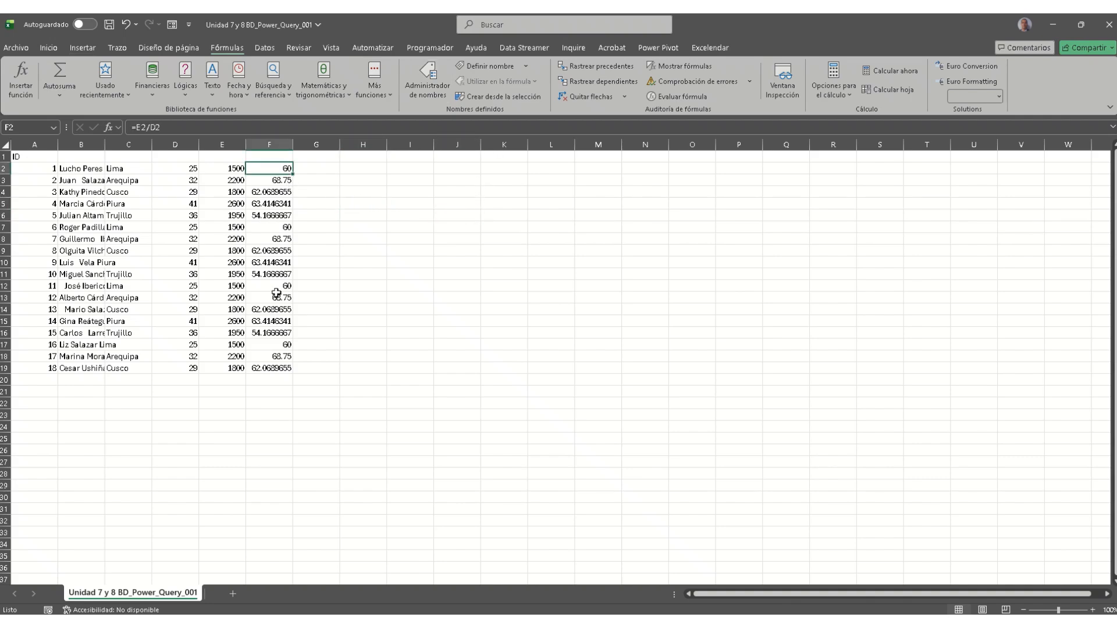
drag(273, 170, 269, 371)
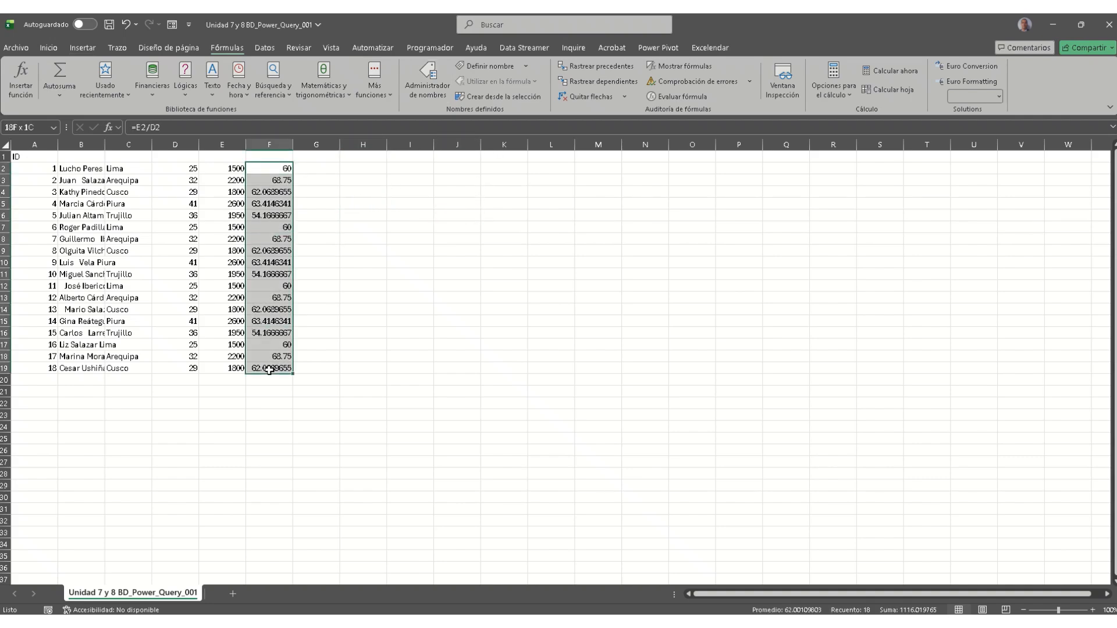
click(264, 48)
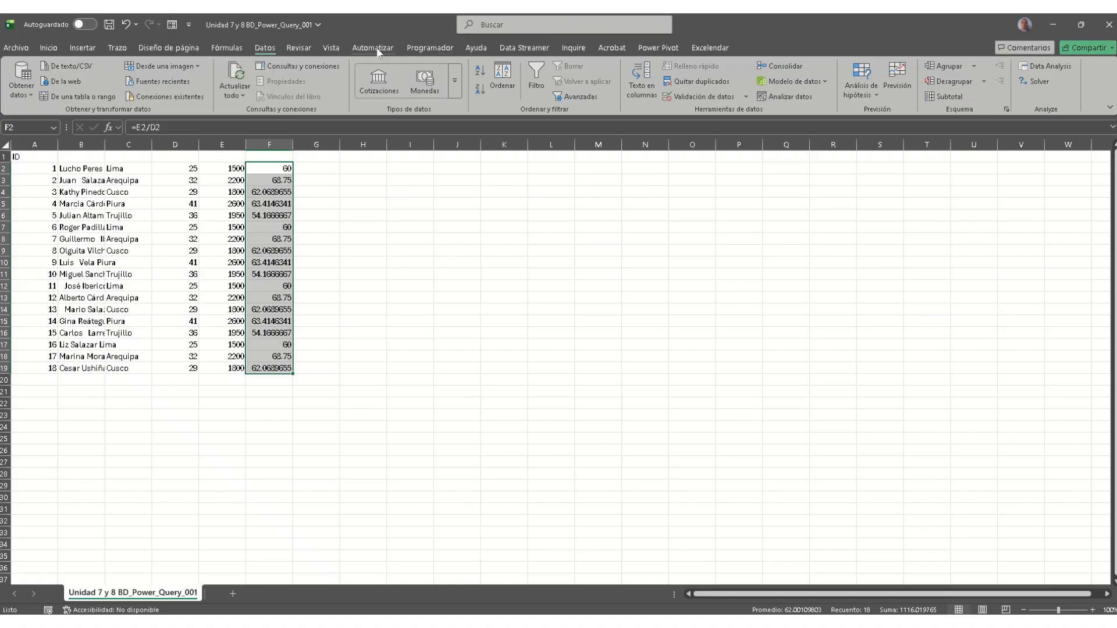
click(332, 48)
click(298, 52)
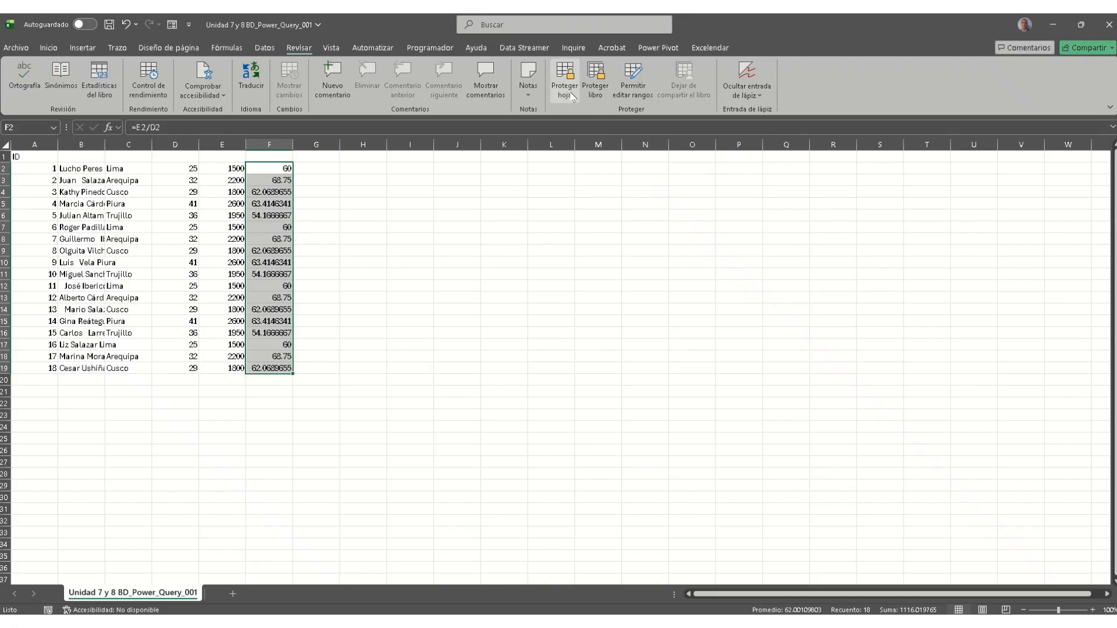
click(272, 169)
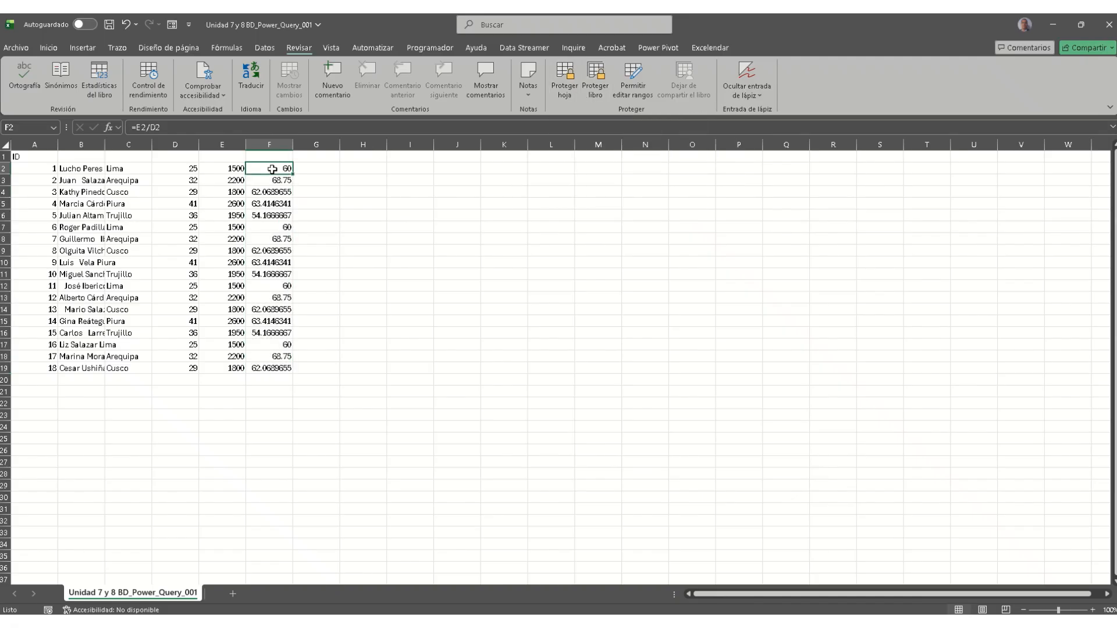
Step: Unlock cell F2 by clearing Bloqueada on the Proteger tab of Formato de celdas
right_click(272, 168)
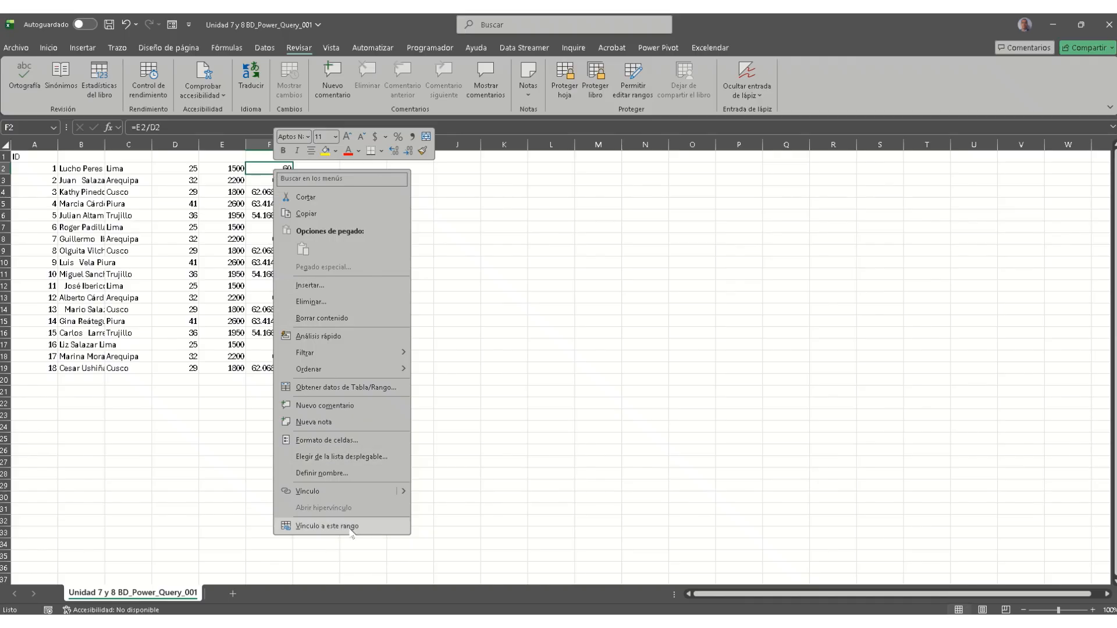
click(355, 440)
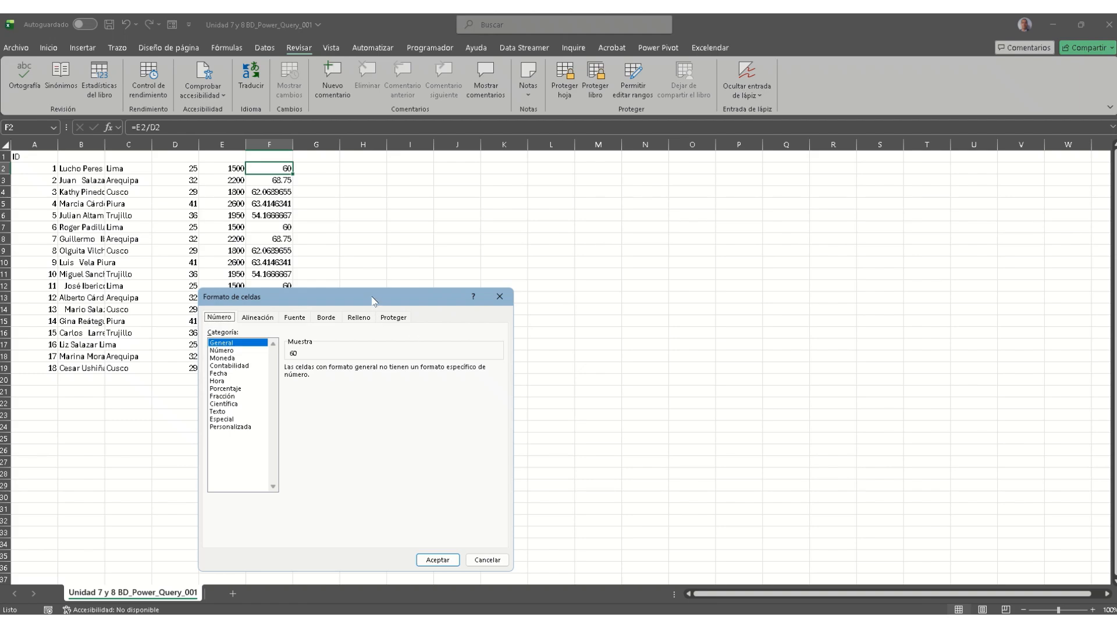
drag(373, 301, 578, 244)
click(609, 260)
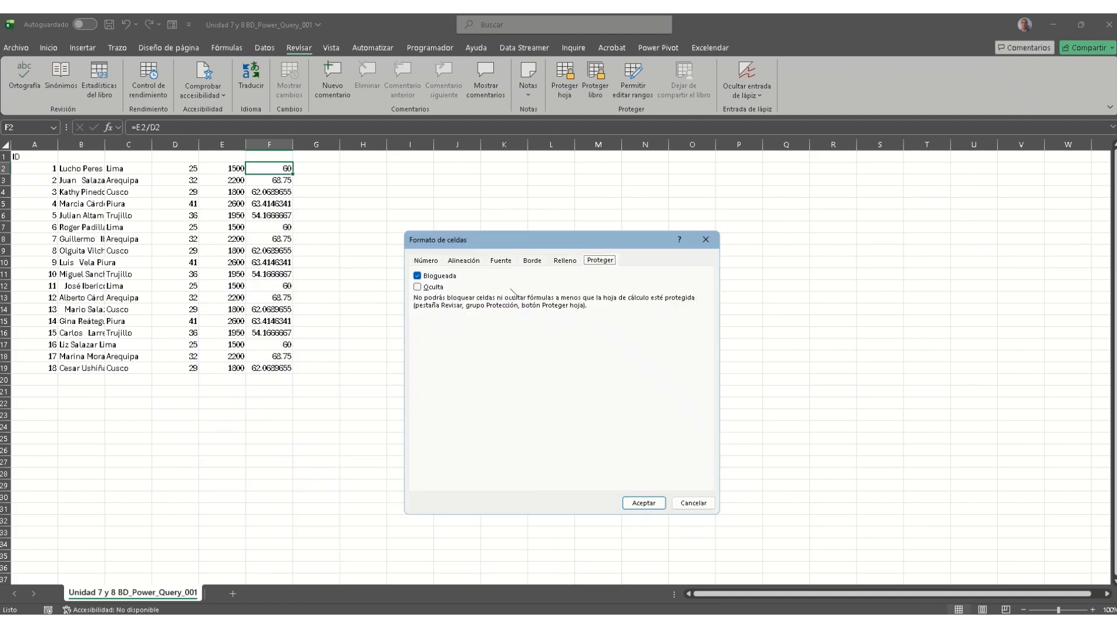
click(437, 277)
click(643, 504)
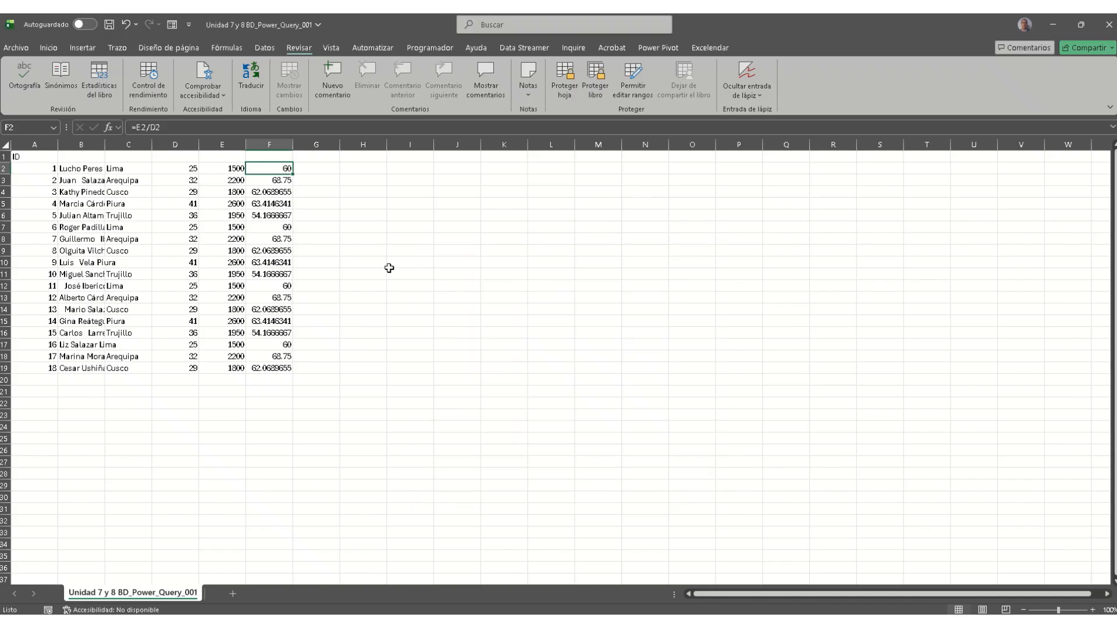
Step: Check F2's formula, reselect F2:F19 then F2, and open Permitir editar rangos
double_click(270, 167)
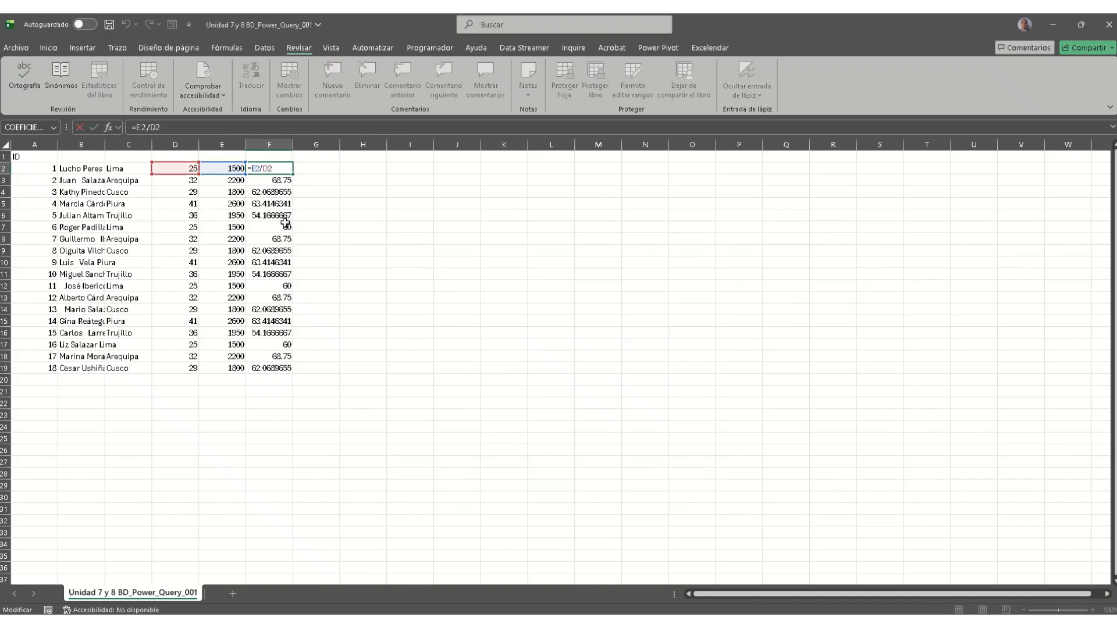
key(Escape)
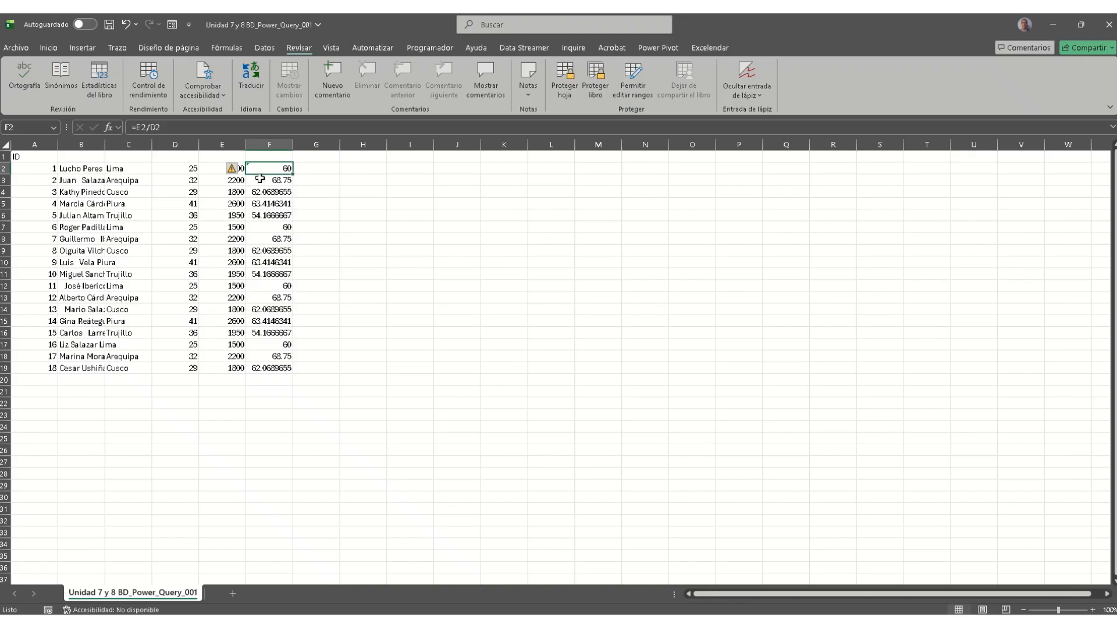
drag(260, 170, 267, 285)
drag(266, 234, 282, 369)
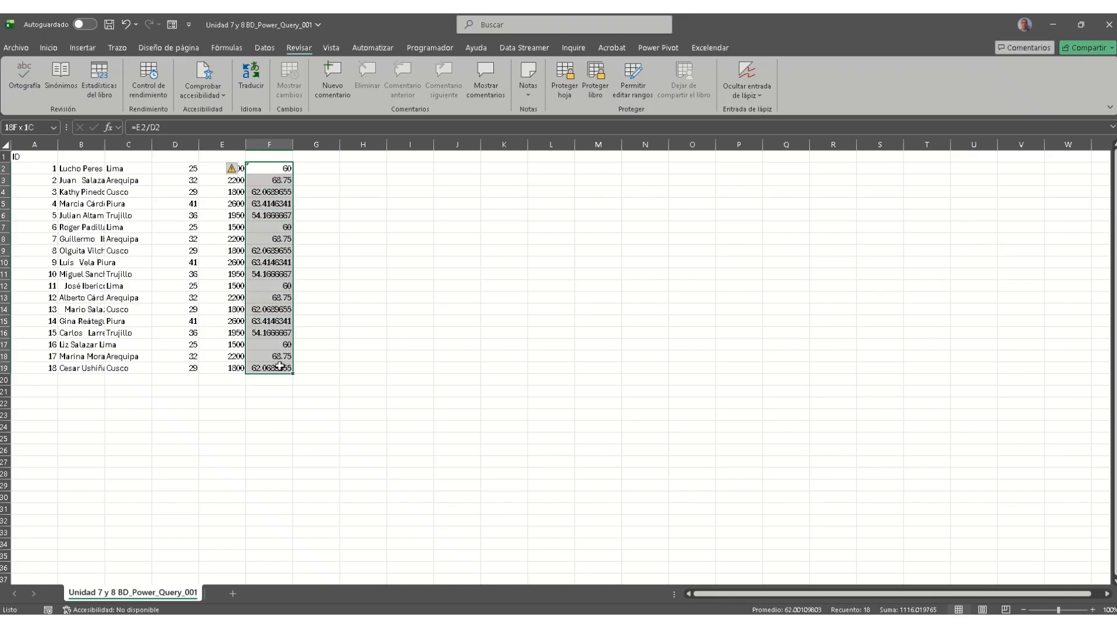
click(271, 168)
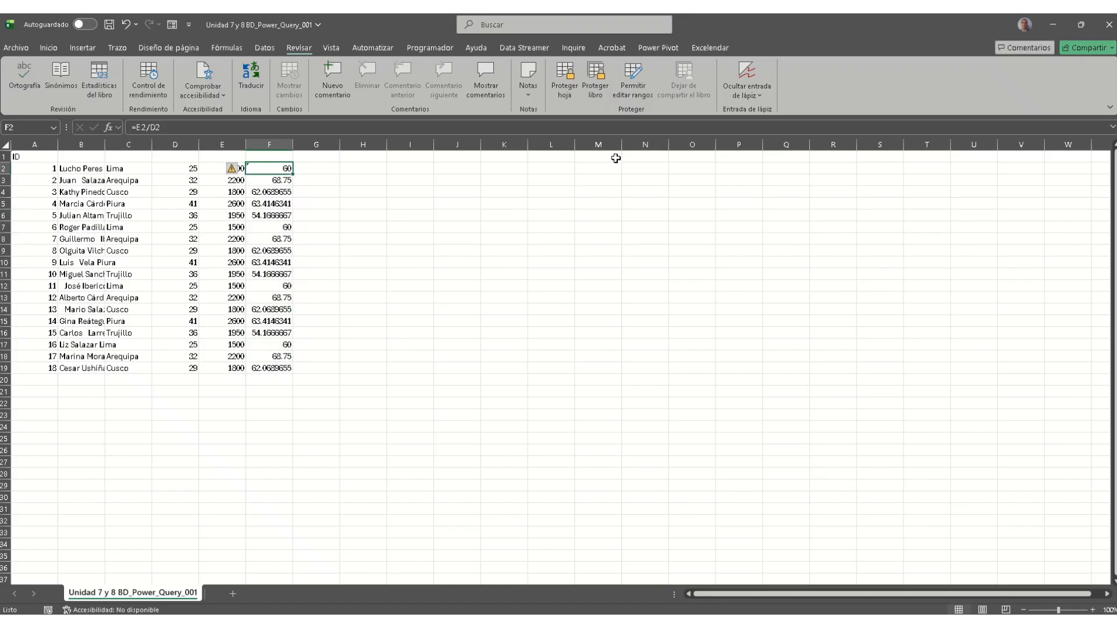
click(638, 99)
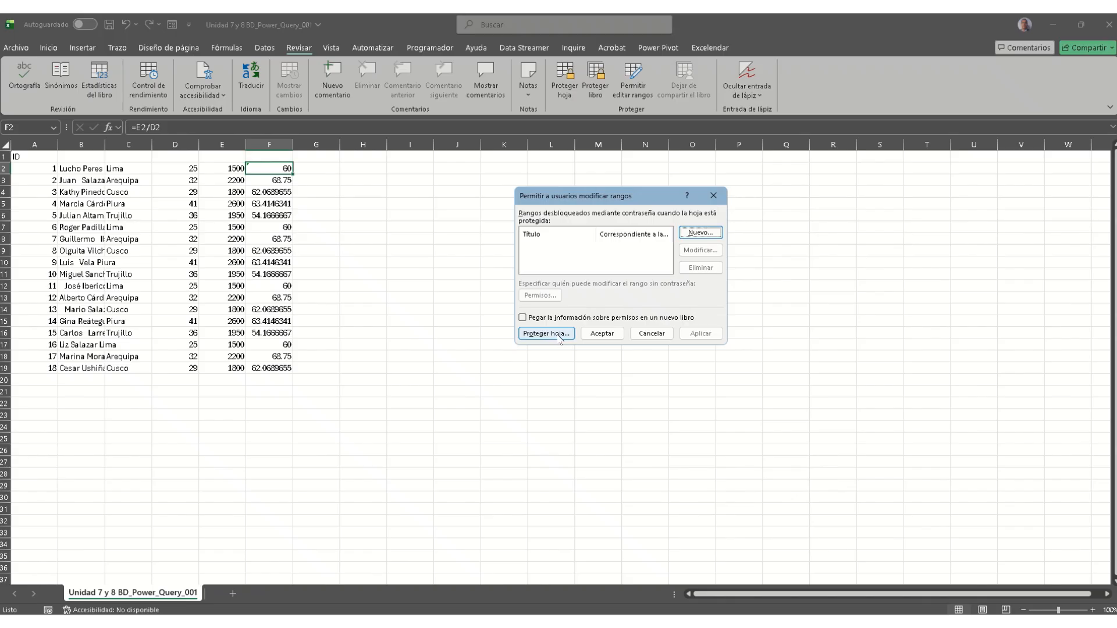
Step: Close the editable-ranges dialog and dismiss the workbook sharing options opened from F2's menu
click(713, 195)
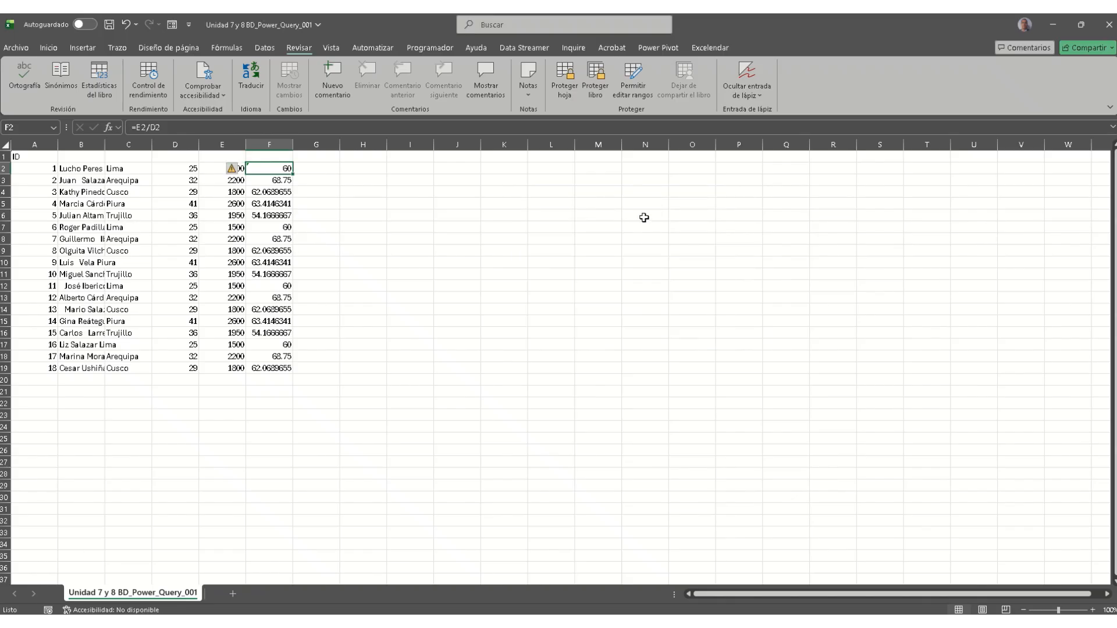
right_click(265, 172)
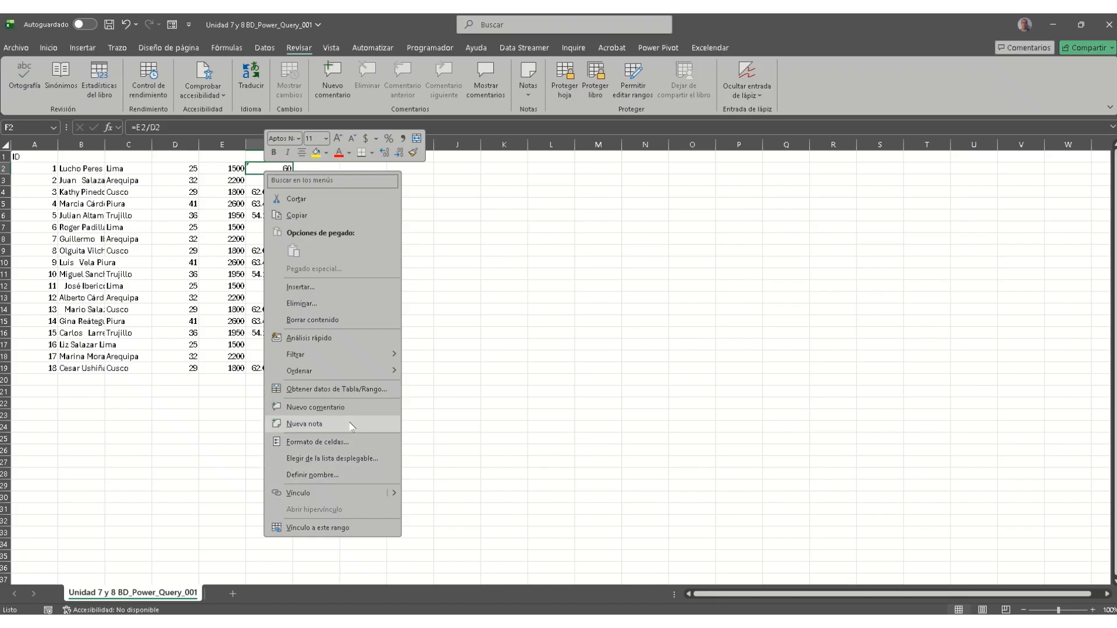
click(340, 529)
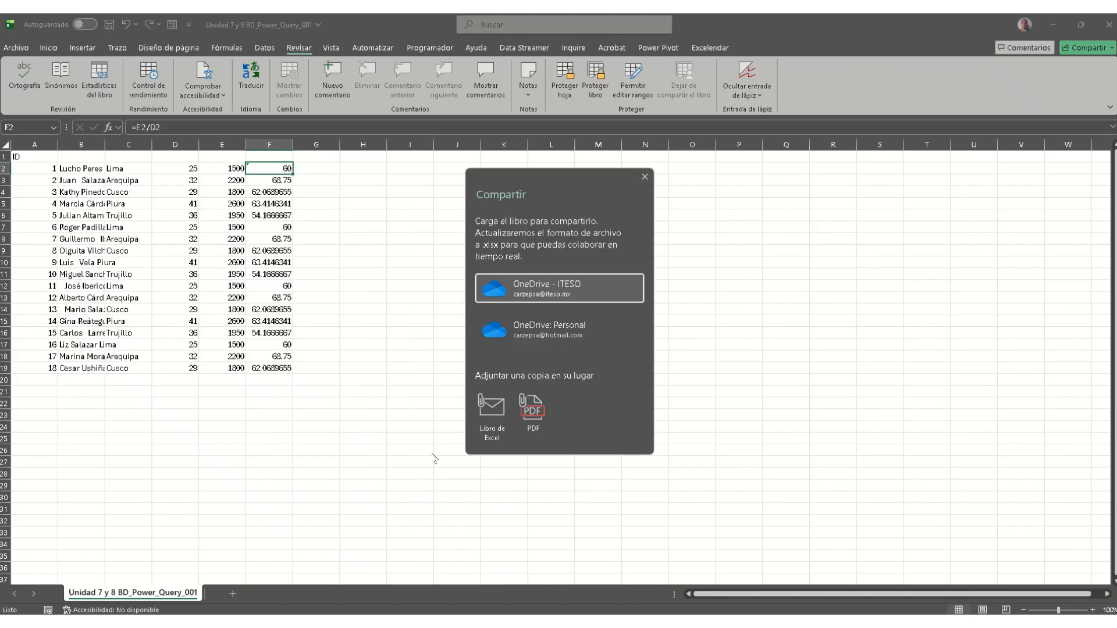
click(644, 176)
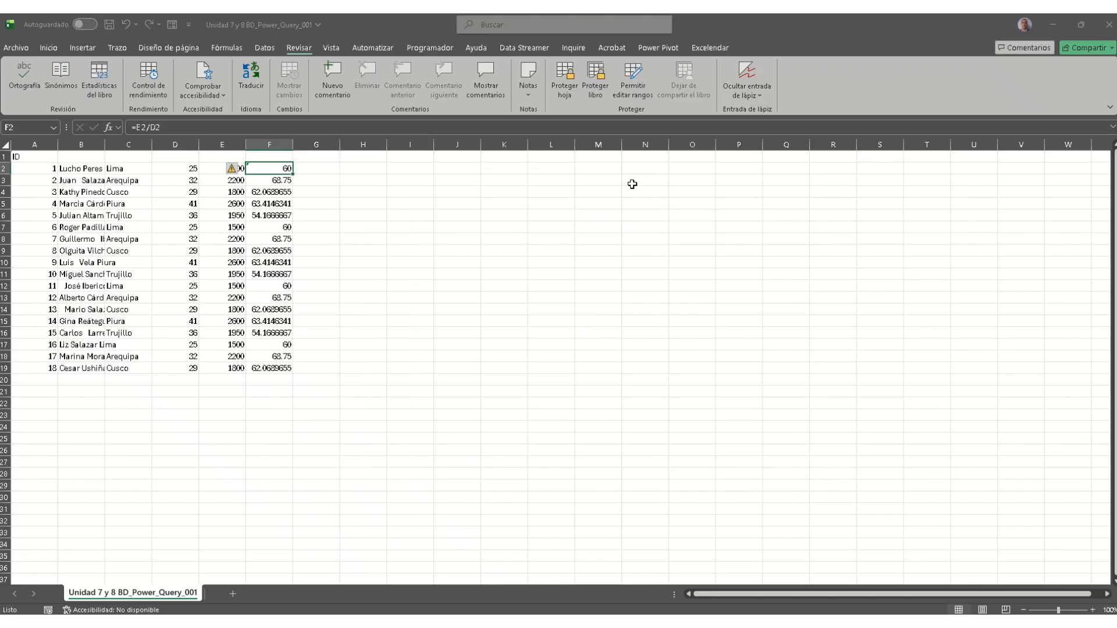
Step: Re-lock cell F2 by ticking Bloqueada in Formato de celdas, then check its formula
right_click(274, 171)
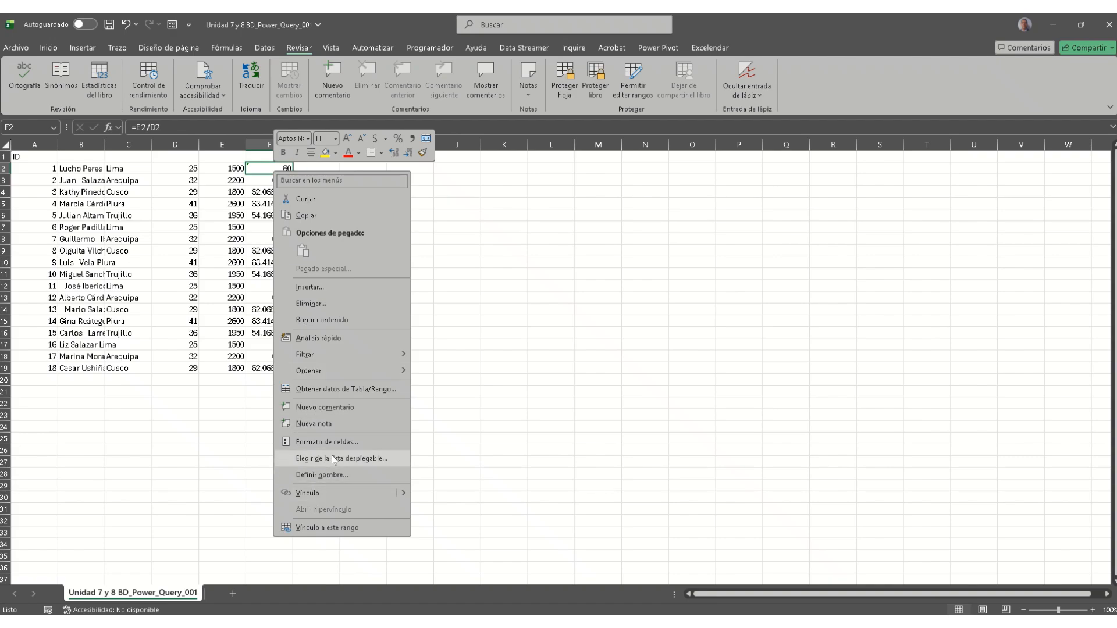
click(346, 442)
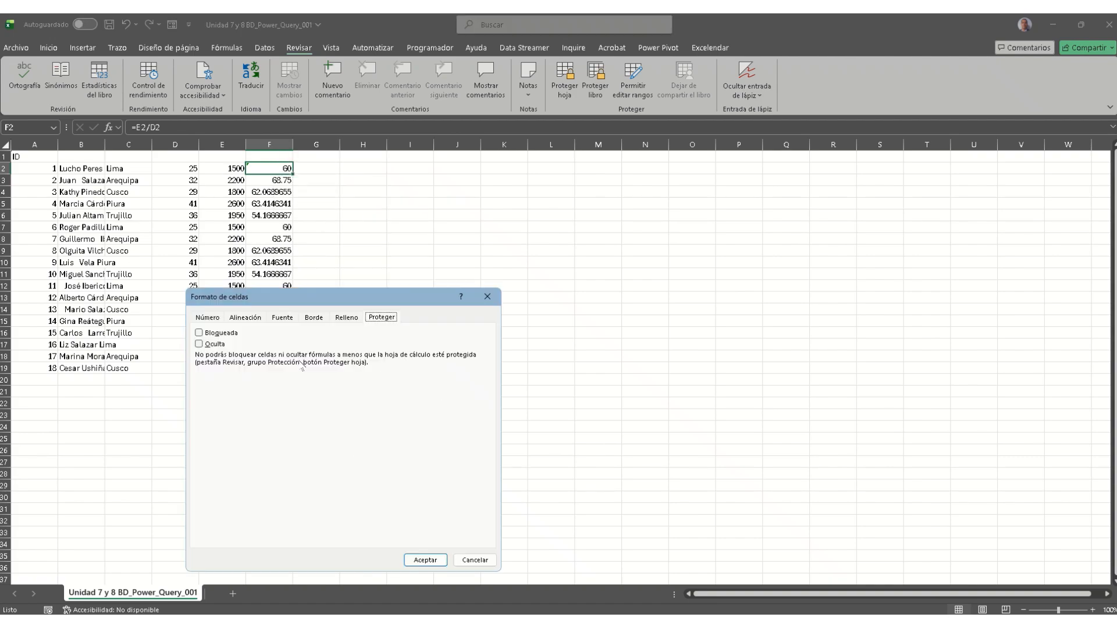
click(233, 334)
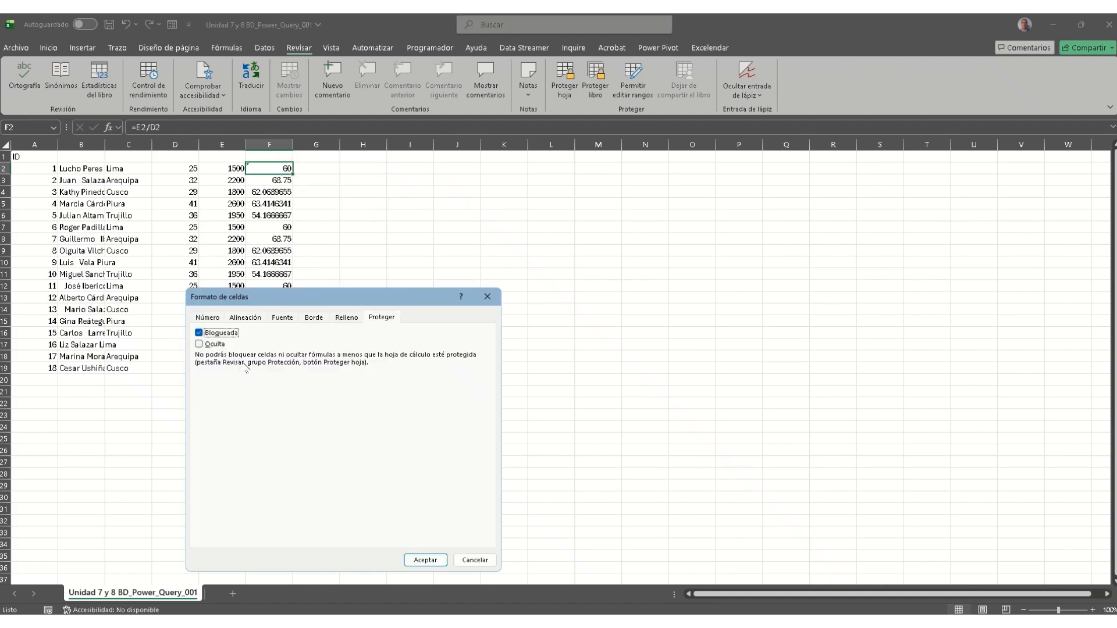
click(422, 558)
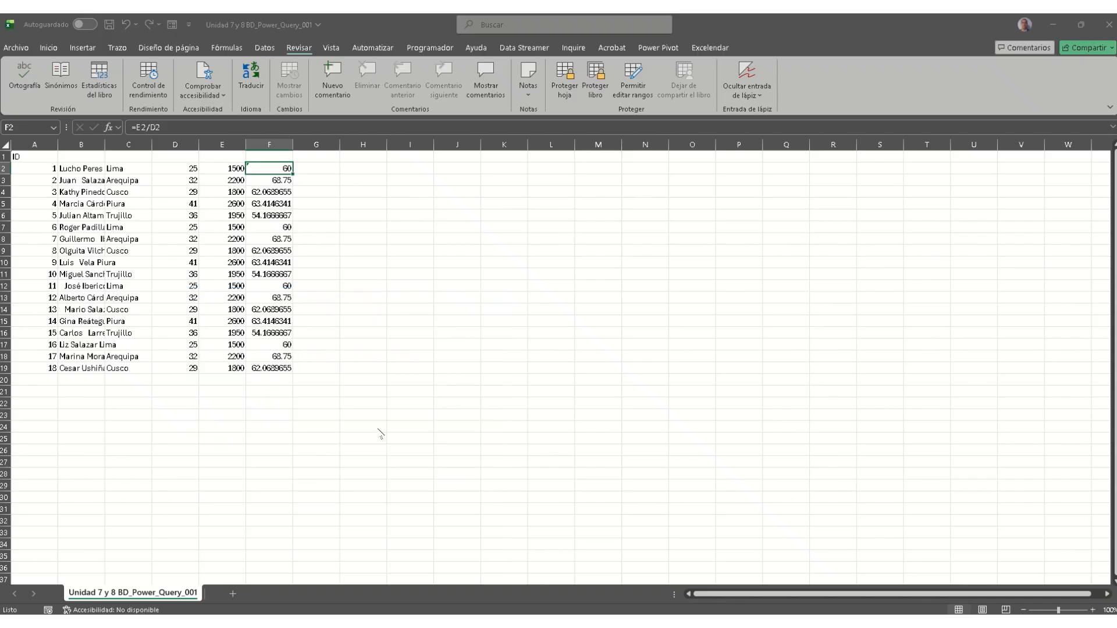
double_click(279, 167)
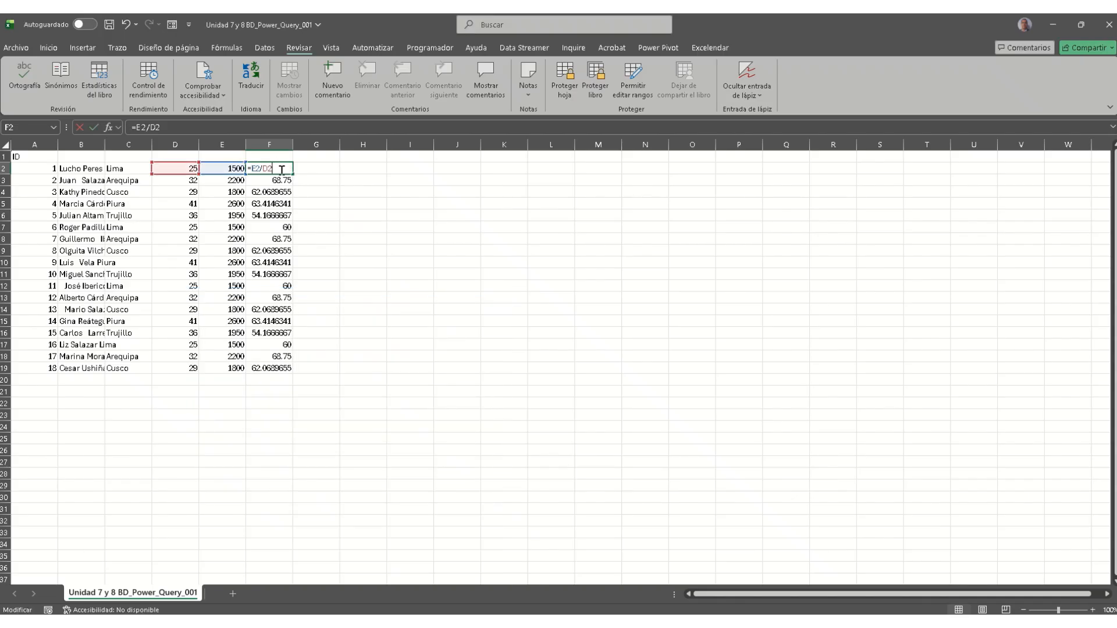
click(337, 214)
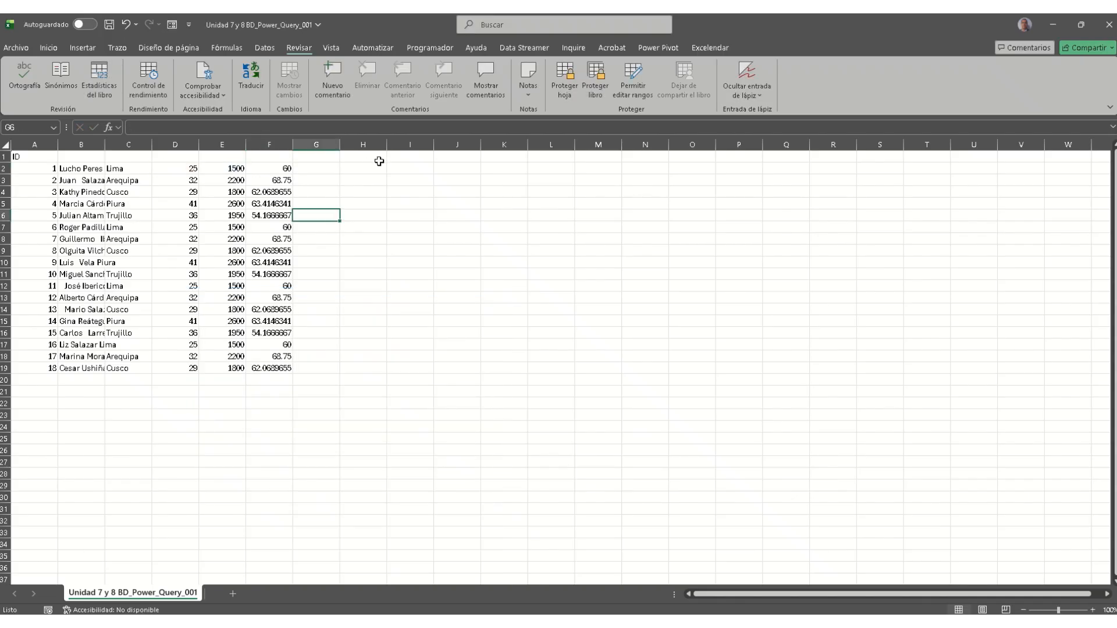
click(567, 94)
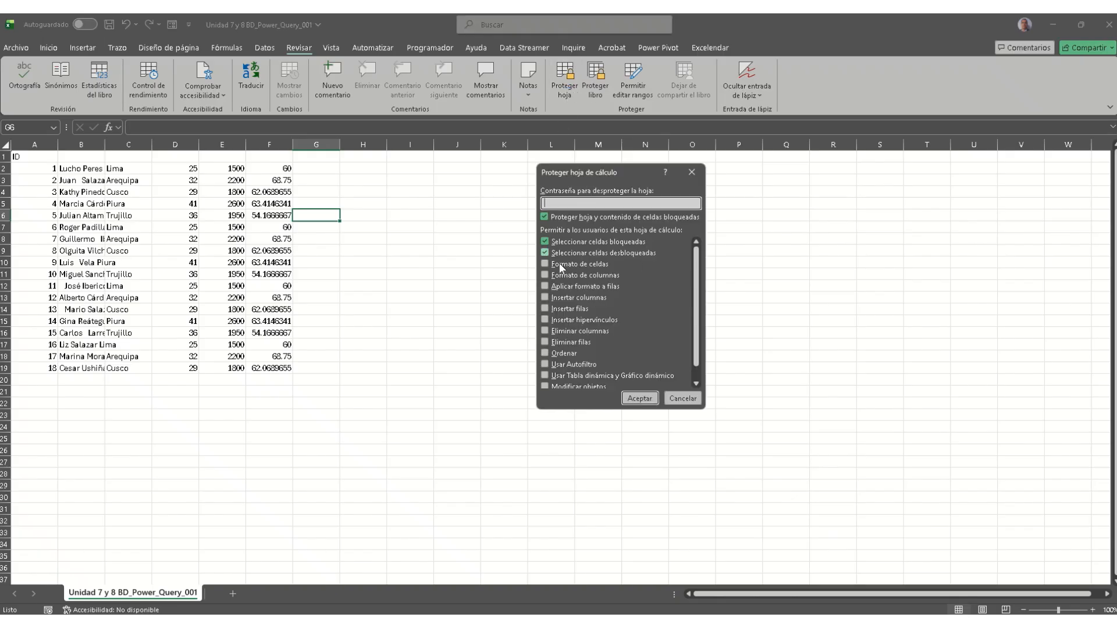
Step: Protect the sheet with a confirmed password, letting users select and format cells only
click(560, 264)
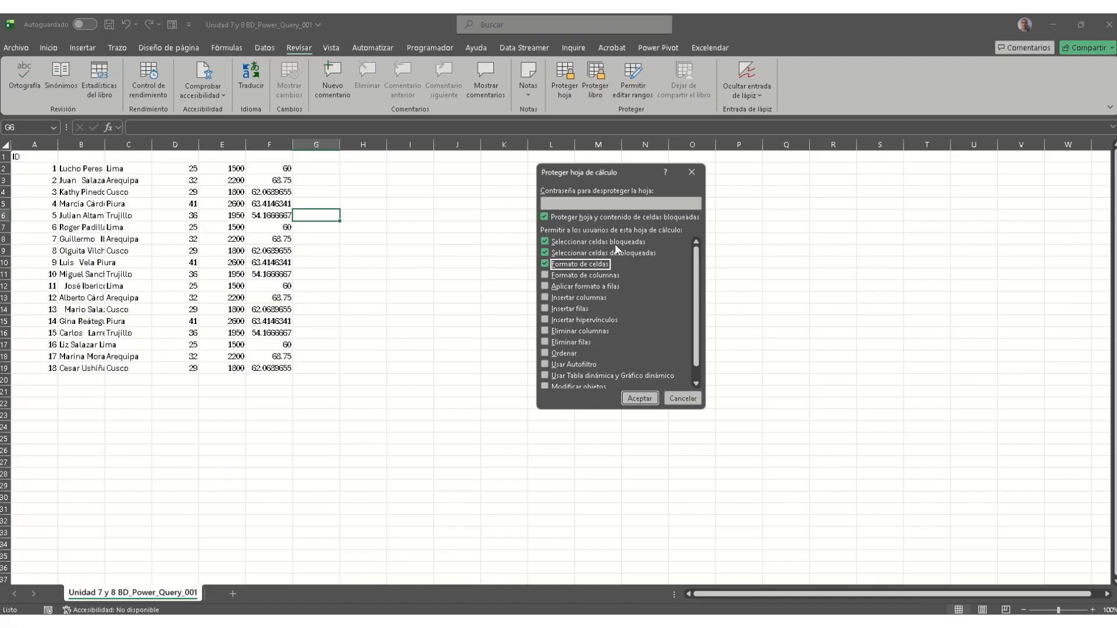
click(604, 202)
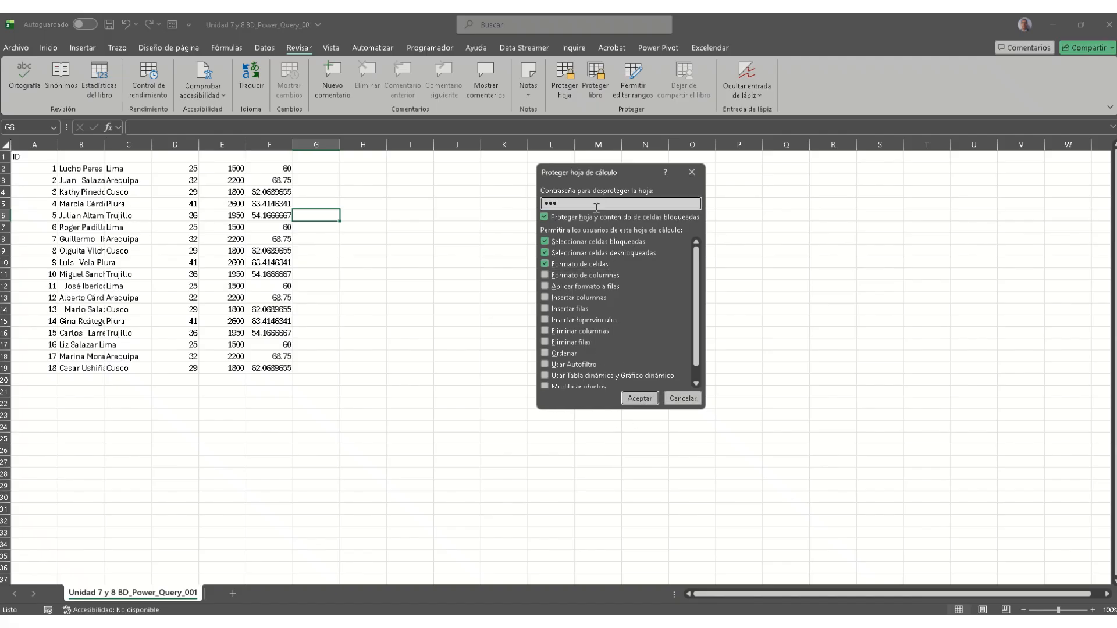
drag(591, 204, 428, 206)
key(BackSpace)
click(638, 398)
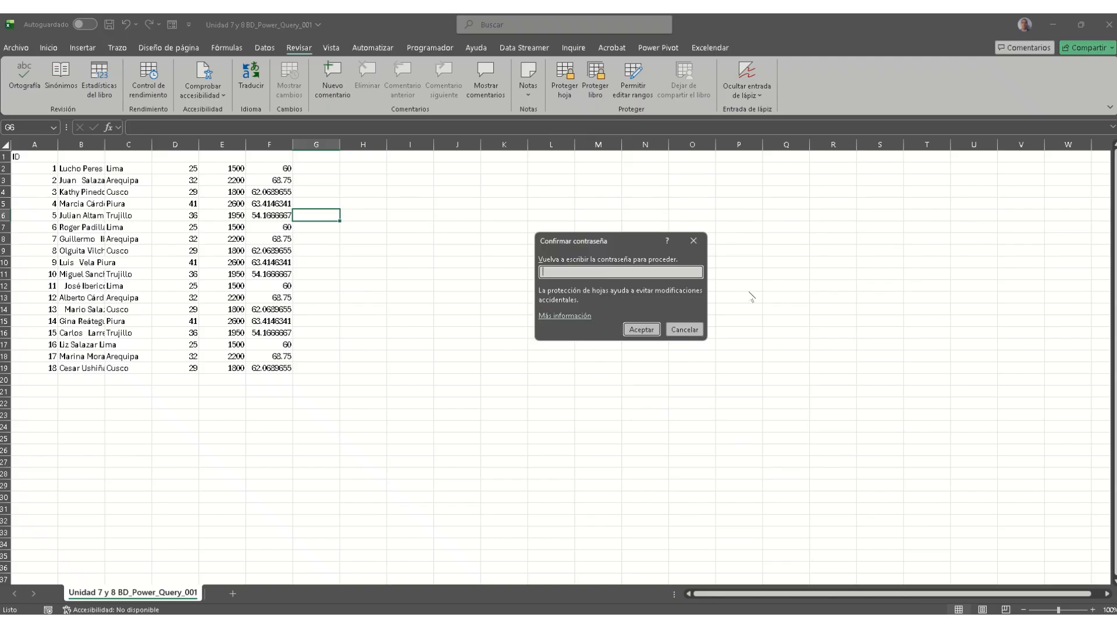
click(637, 333)
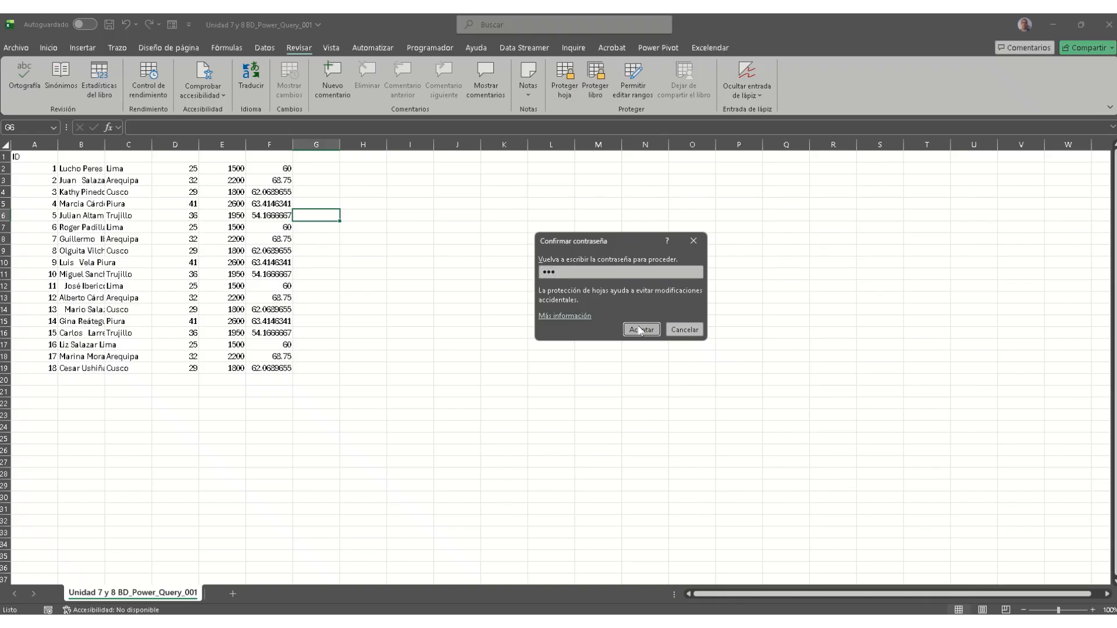
click(502, 300)
double_click(268, 168)
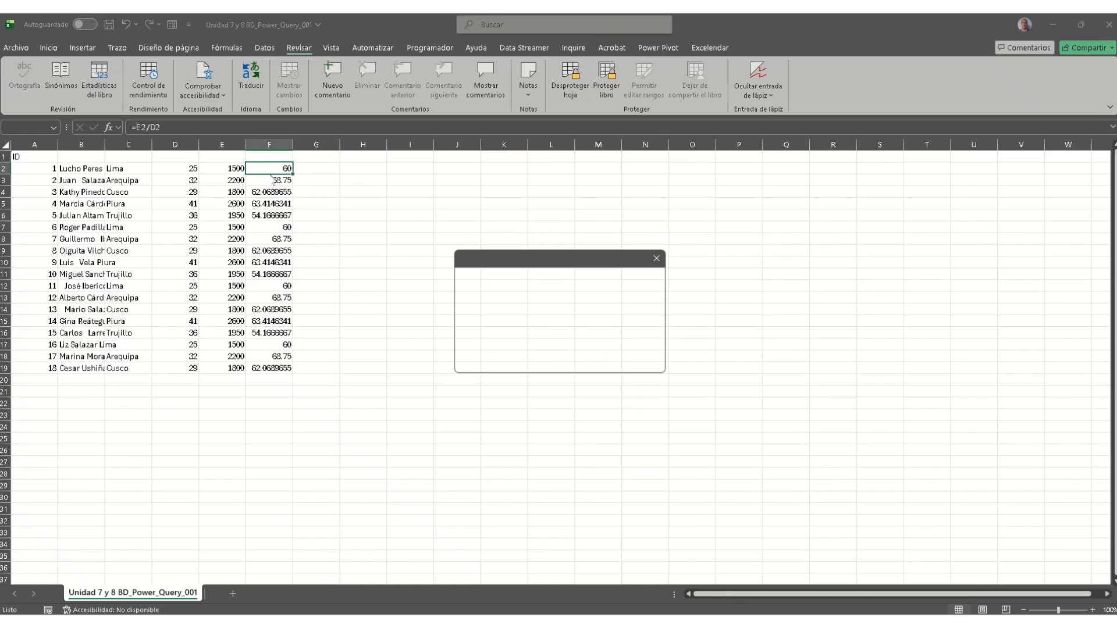
Step: Verify that editing F2, F10 and E5 is blocked by the protected-sheet warning
click(630, 353)
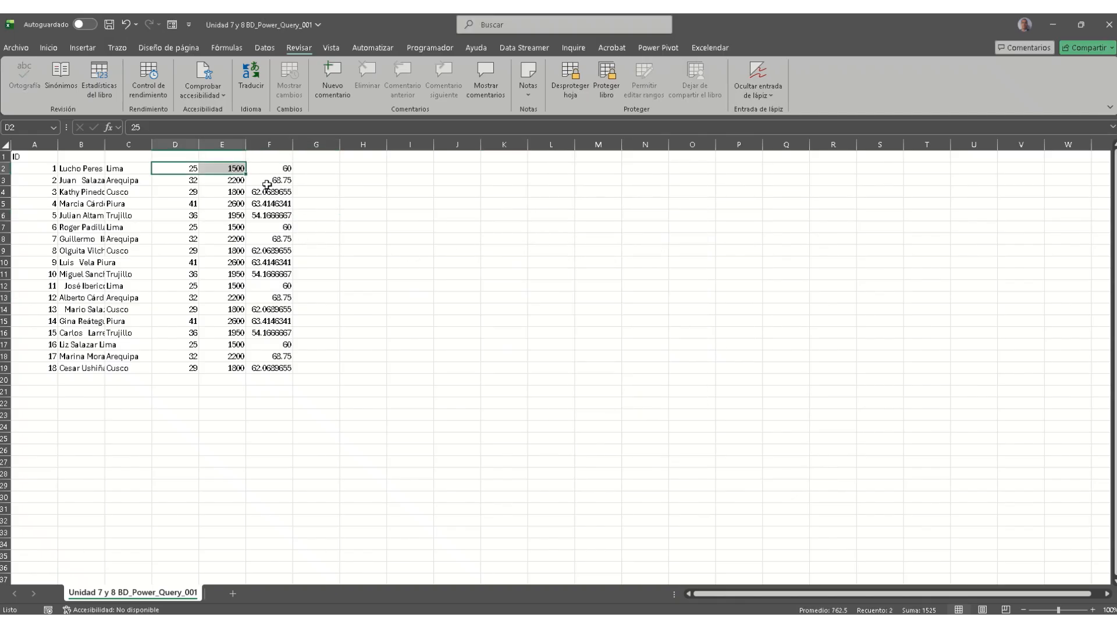
click(273, 262)
double_click(273, 262)
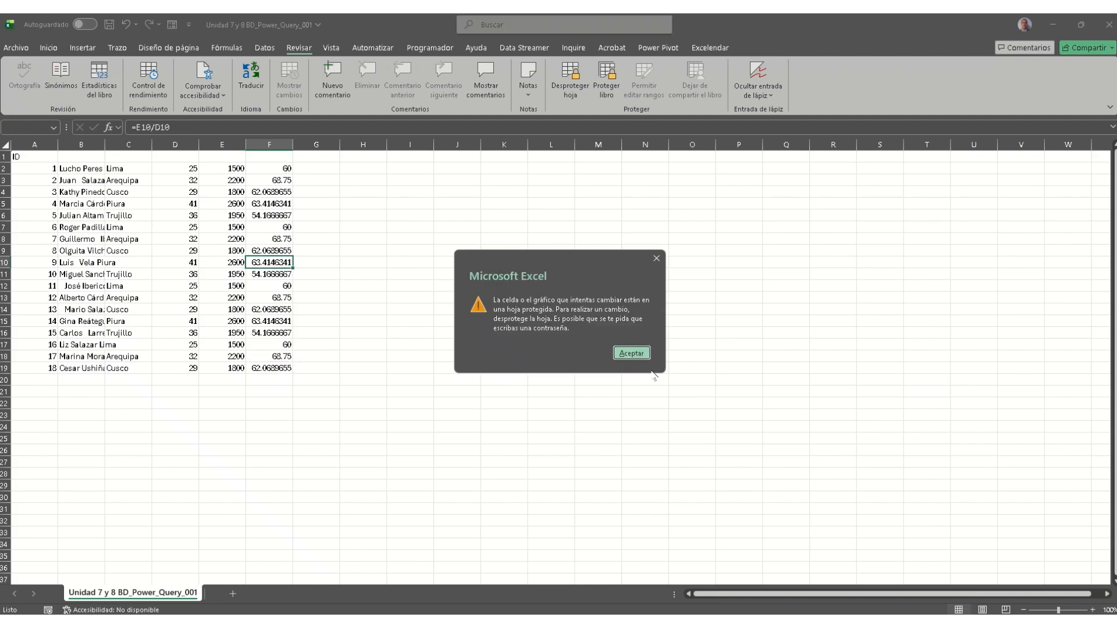
click(631, 353)
click(218, 209)
key(ctrl+Down)
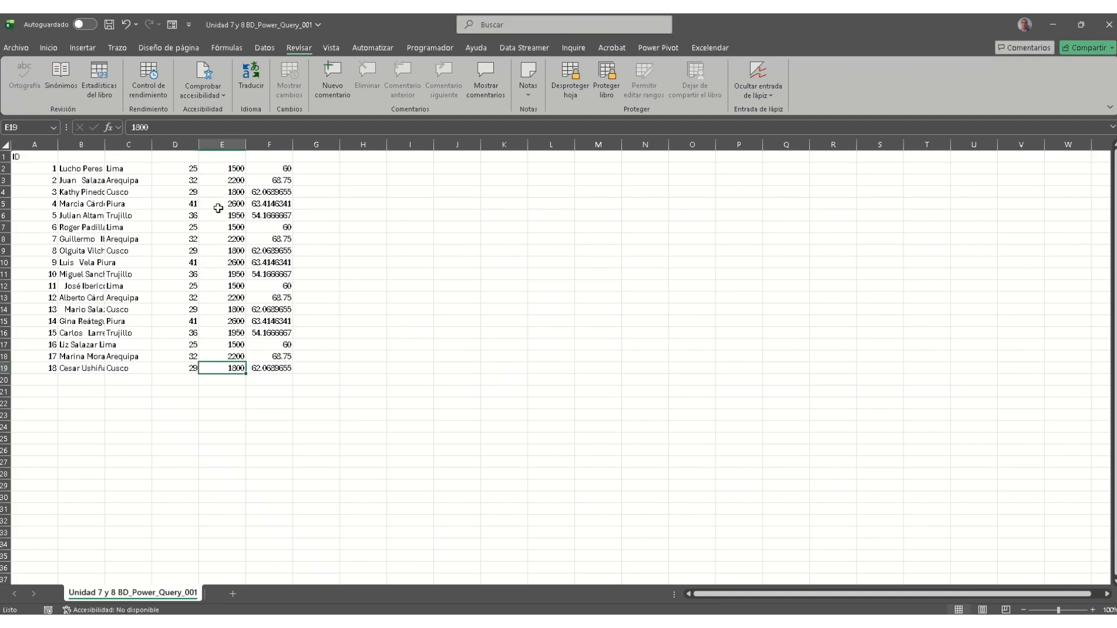
double_click(218, 208)
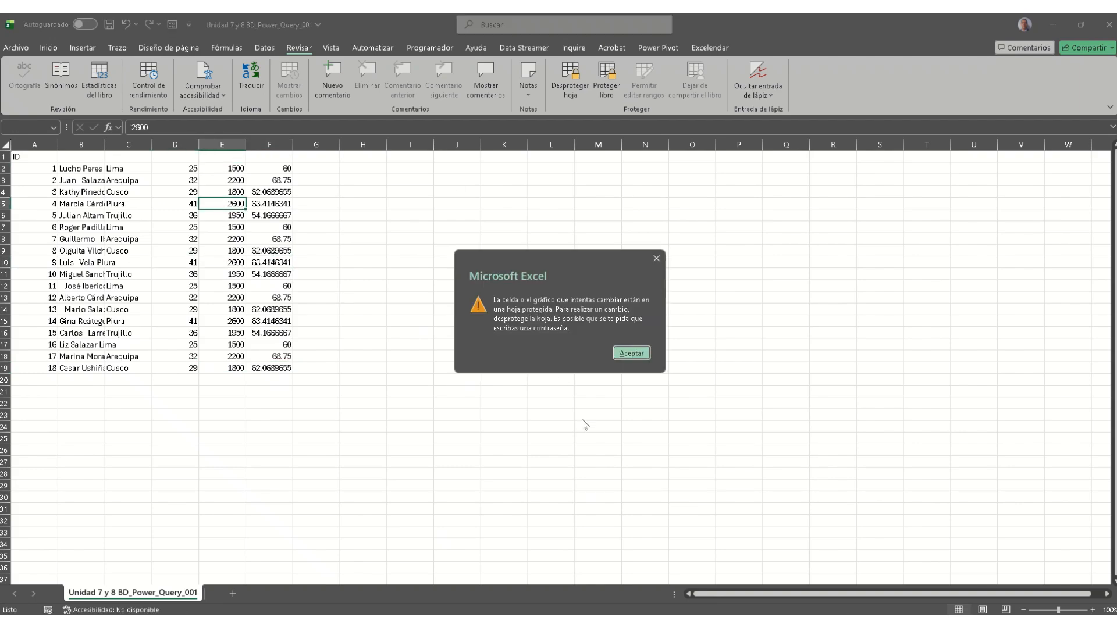
click(631, 353)
Step: Remove the sheet protection by entering its password in Desproteger hoja
click(570, 93)
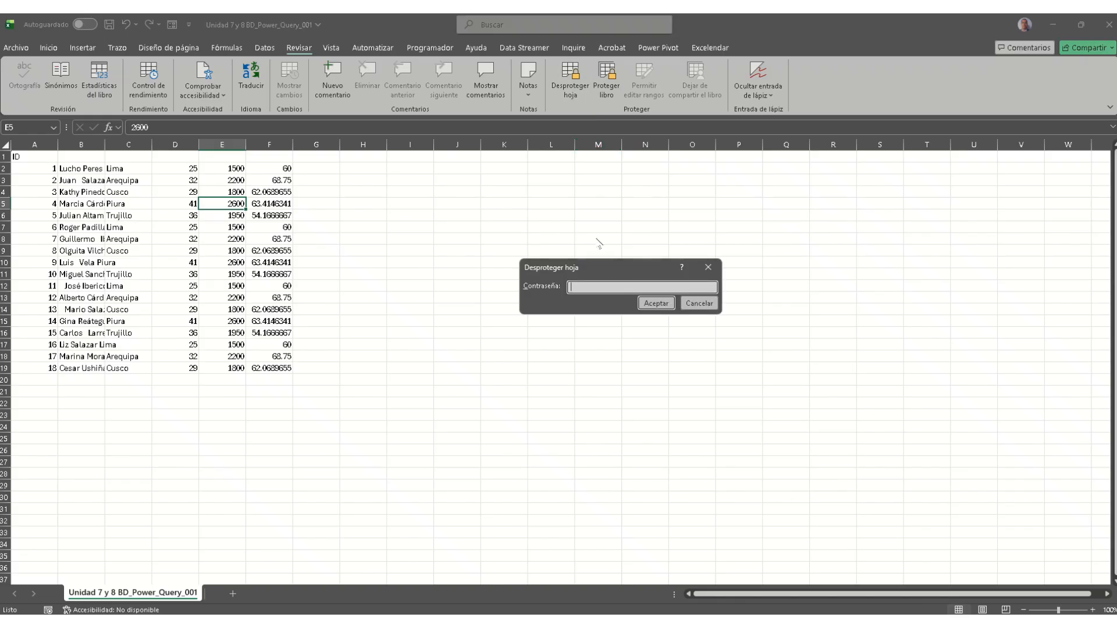
text(••)
click(655, 303)
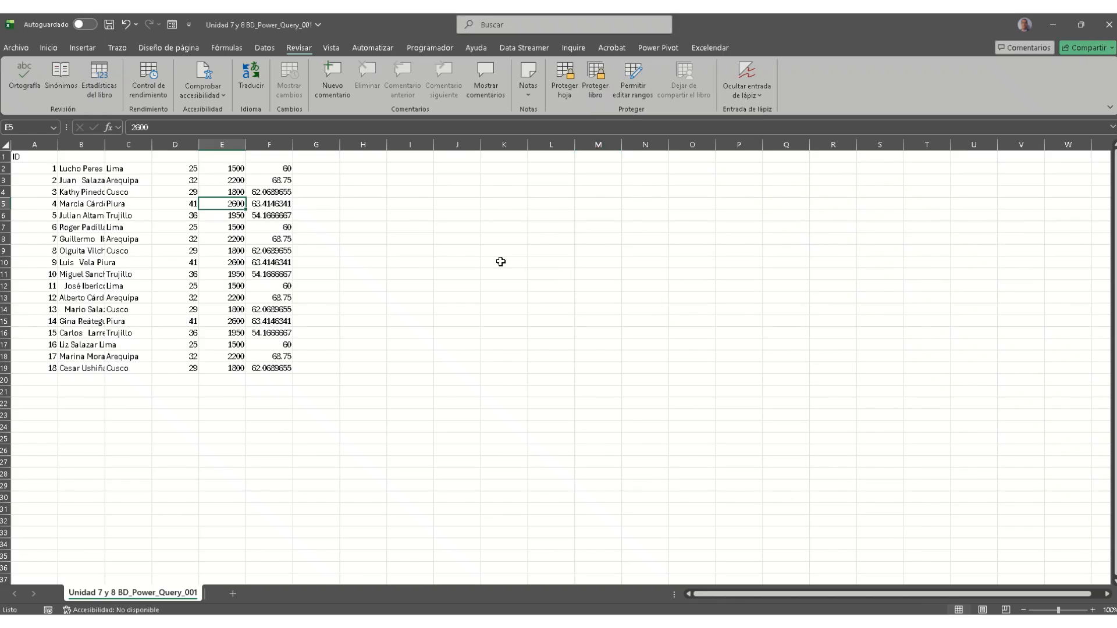
click(450, 248)
click(595, 81)
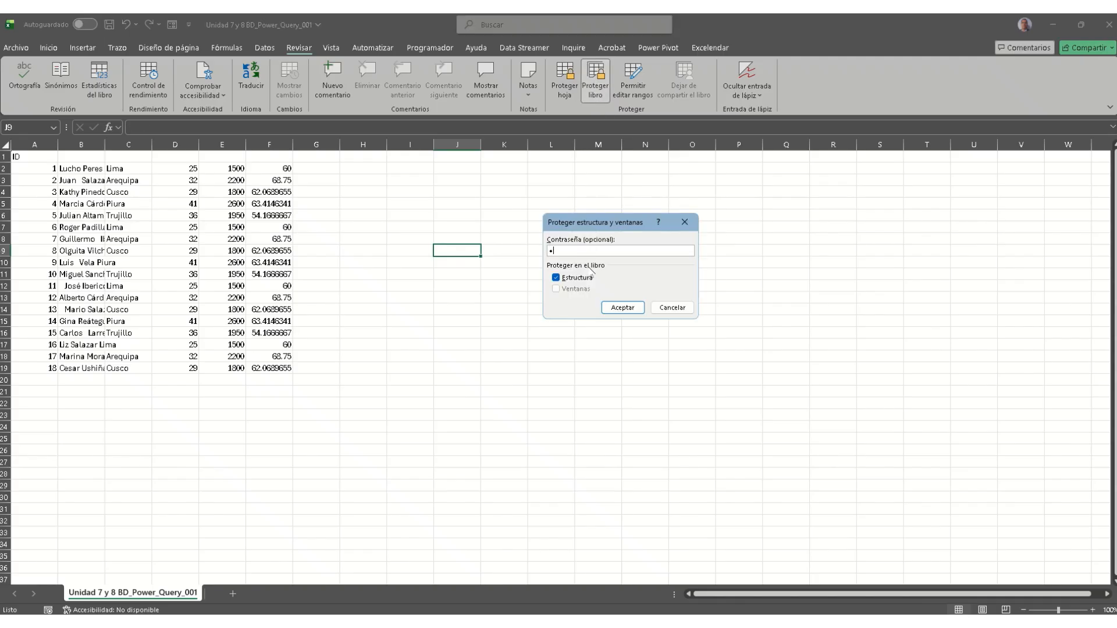
Step: Lock the client workbook's structure with a confirmed password, then save and close it
click(622, 307)
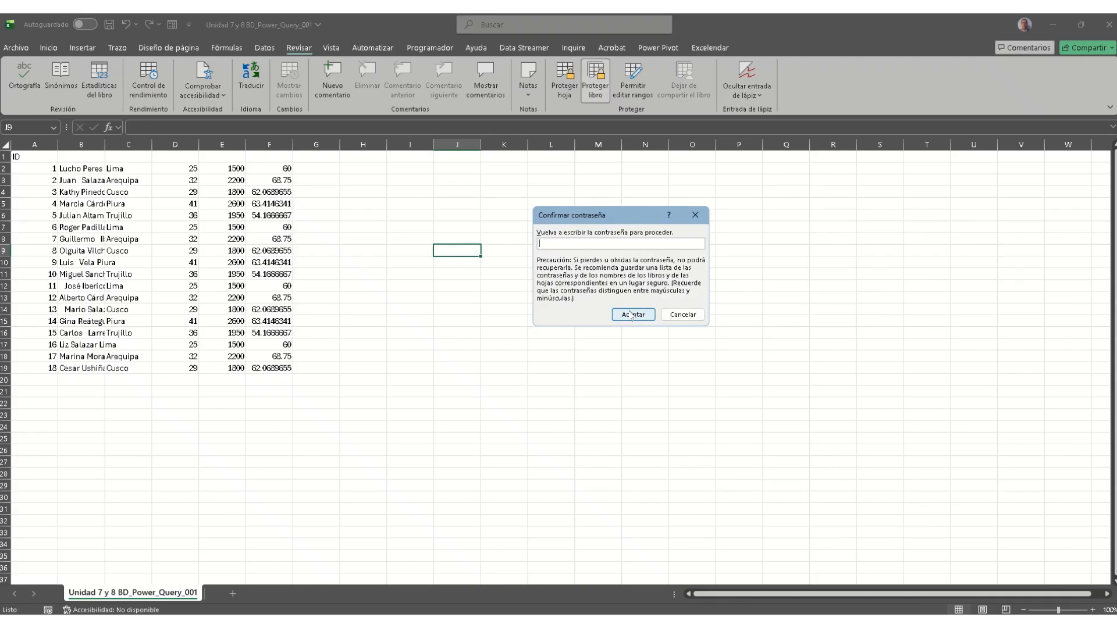
text(123)
click(625, 311)
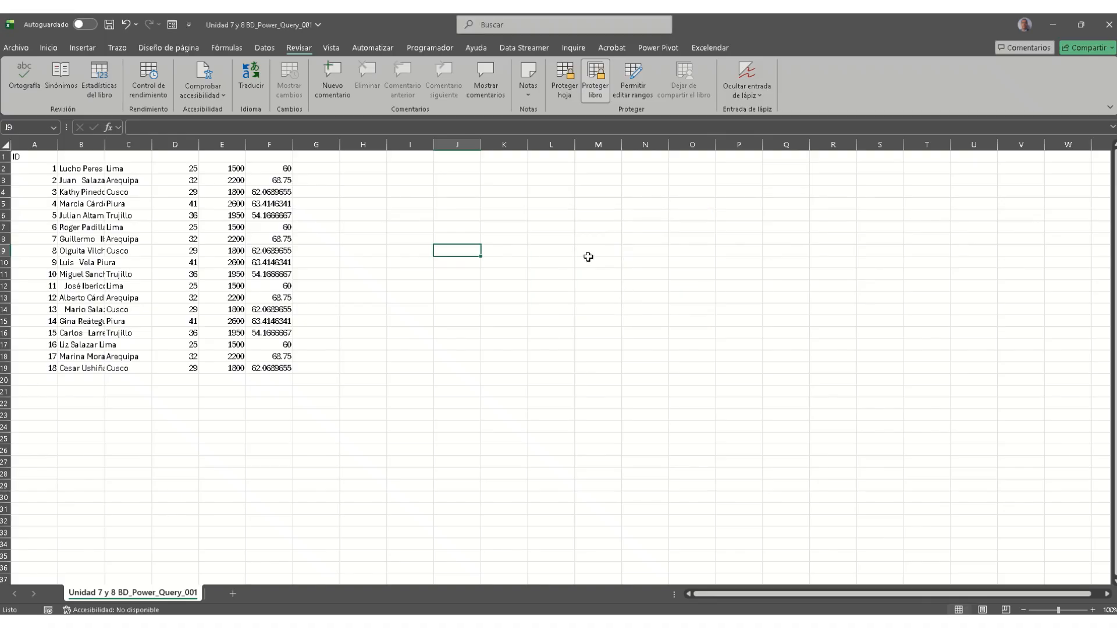
click(109, 26)
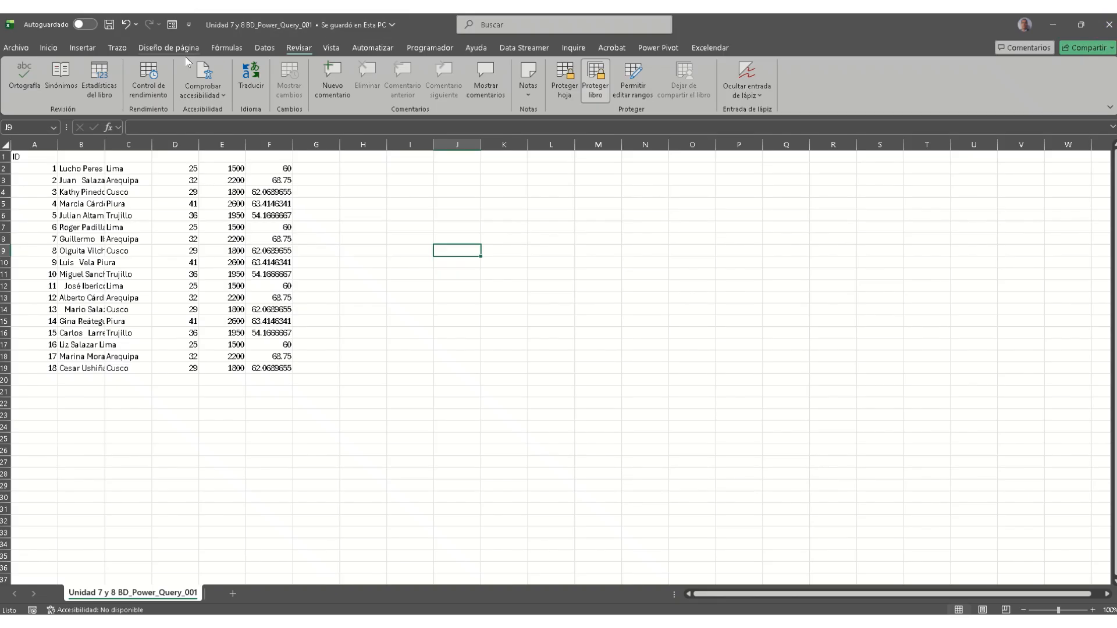
click(1106, 30)
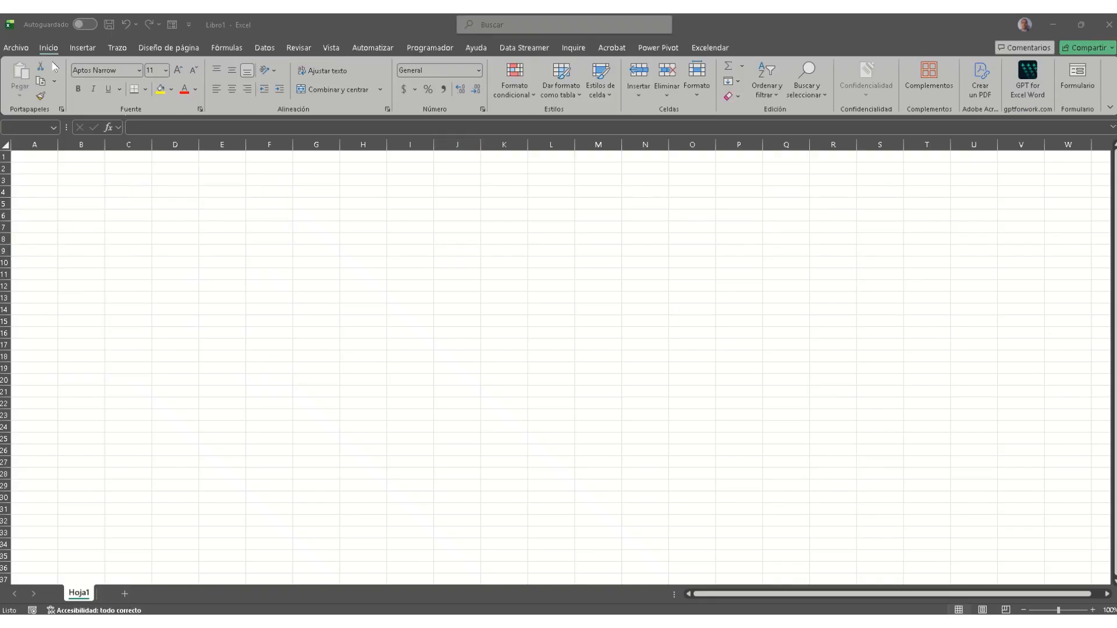
Step: Reopen Unidad 7 y 8 BD_Power_Query_001 from the recent workbooks list
click(11, 49)
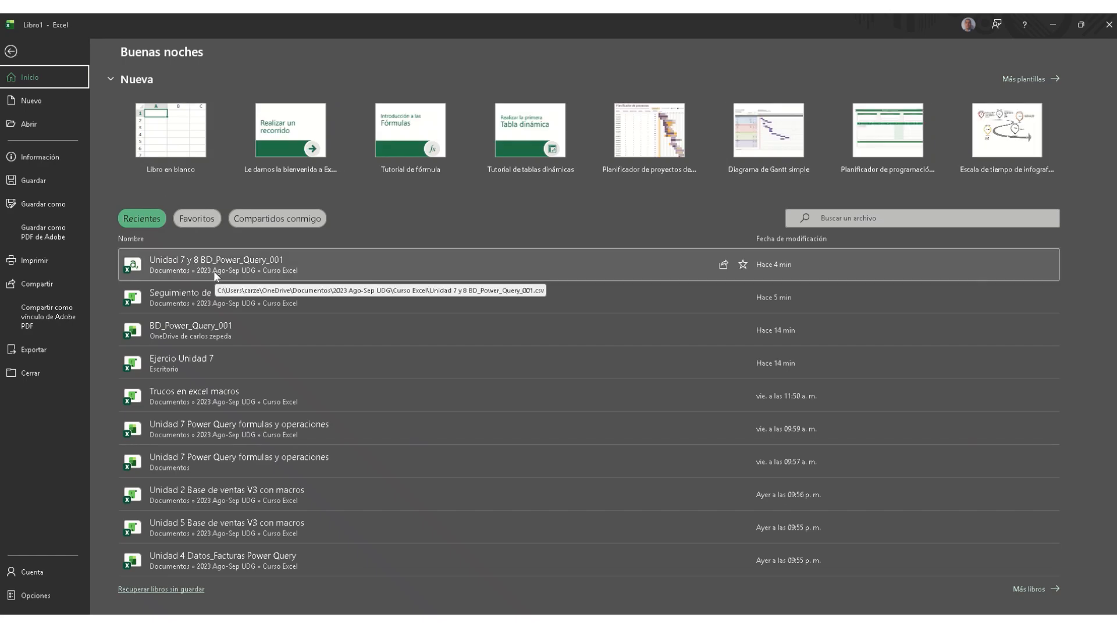
click(247, 263)
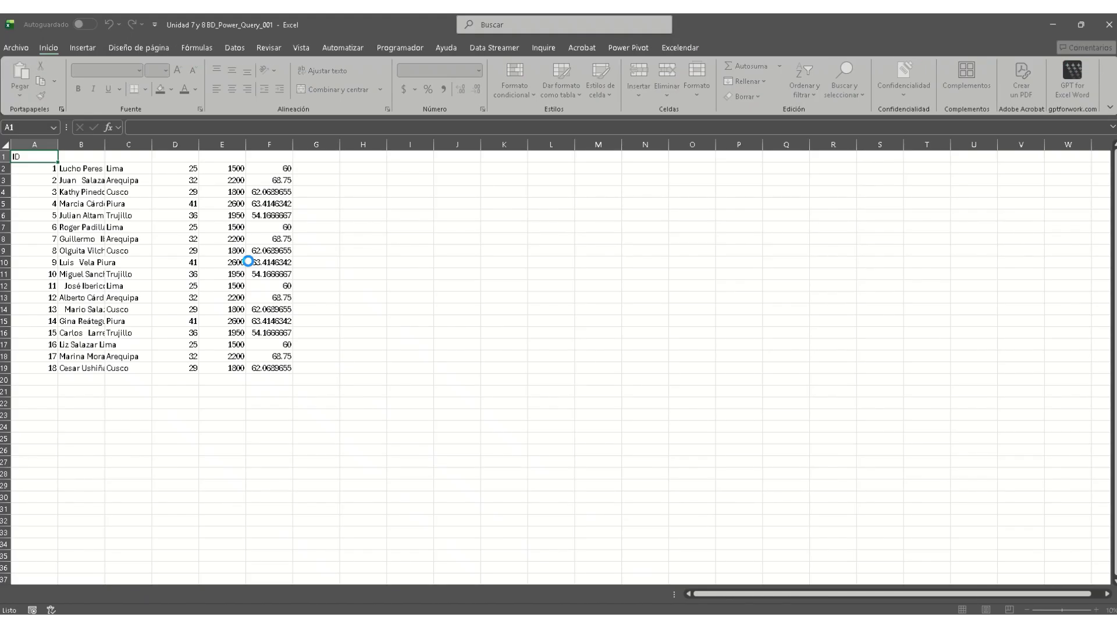
click(273, 236)
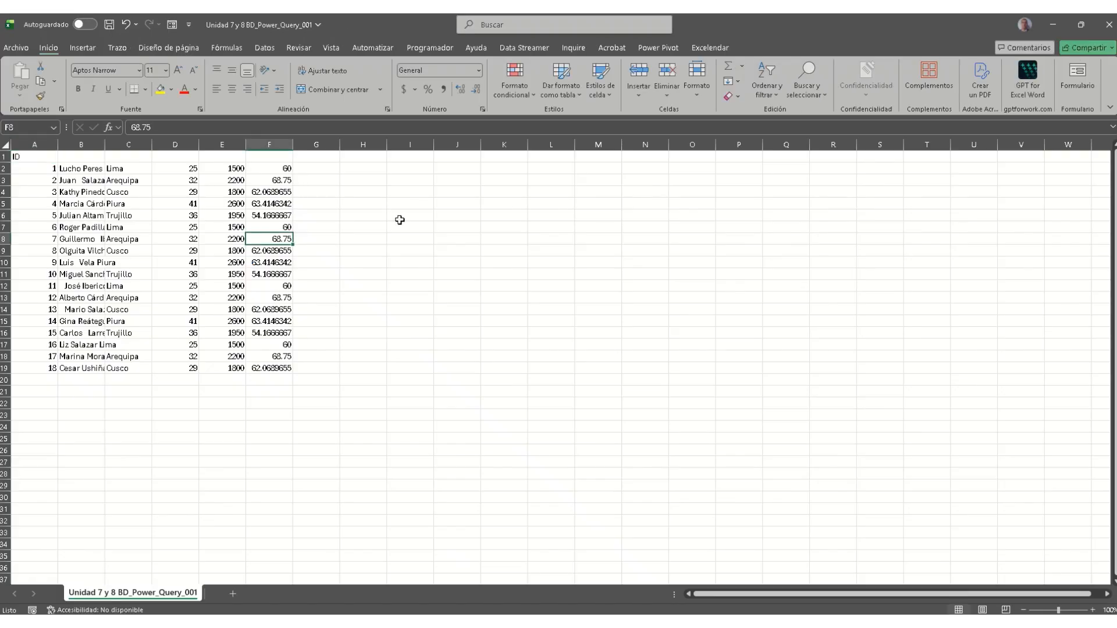
click(455, 217)
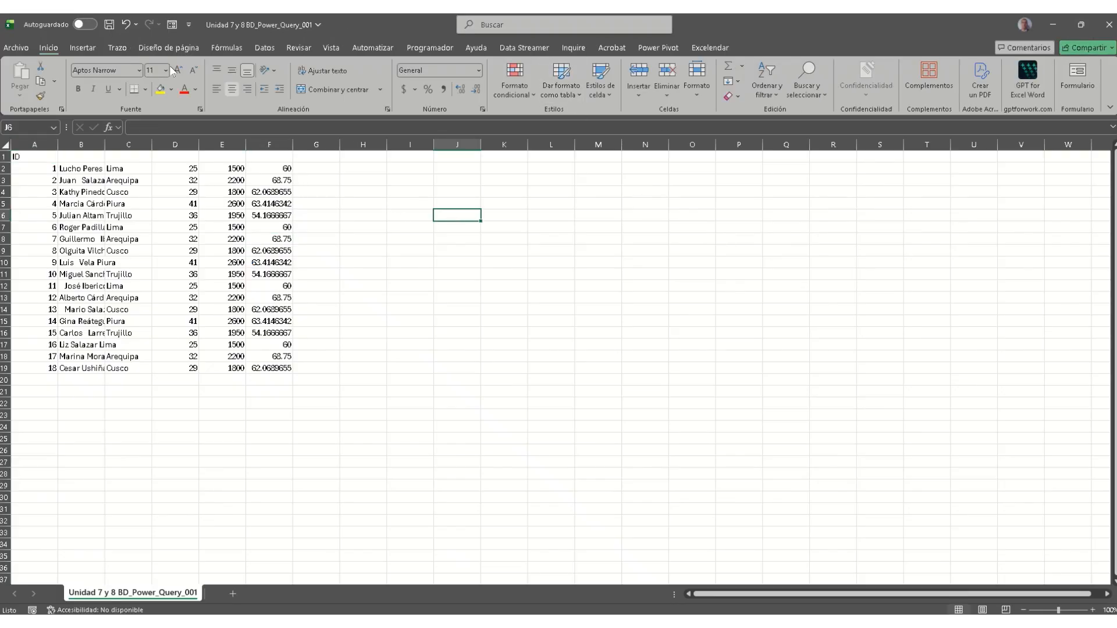
Step: Check the workbook's Información page for its protection details, then close the window
click(19, 49)
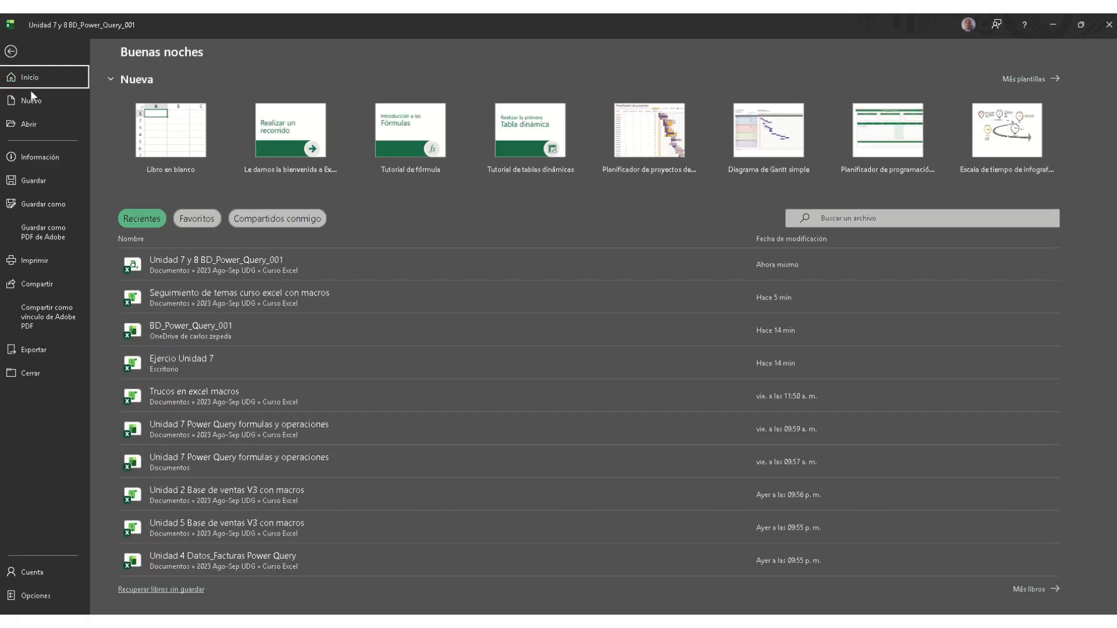
click(46, 159)
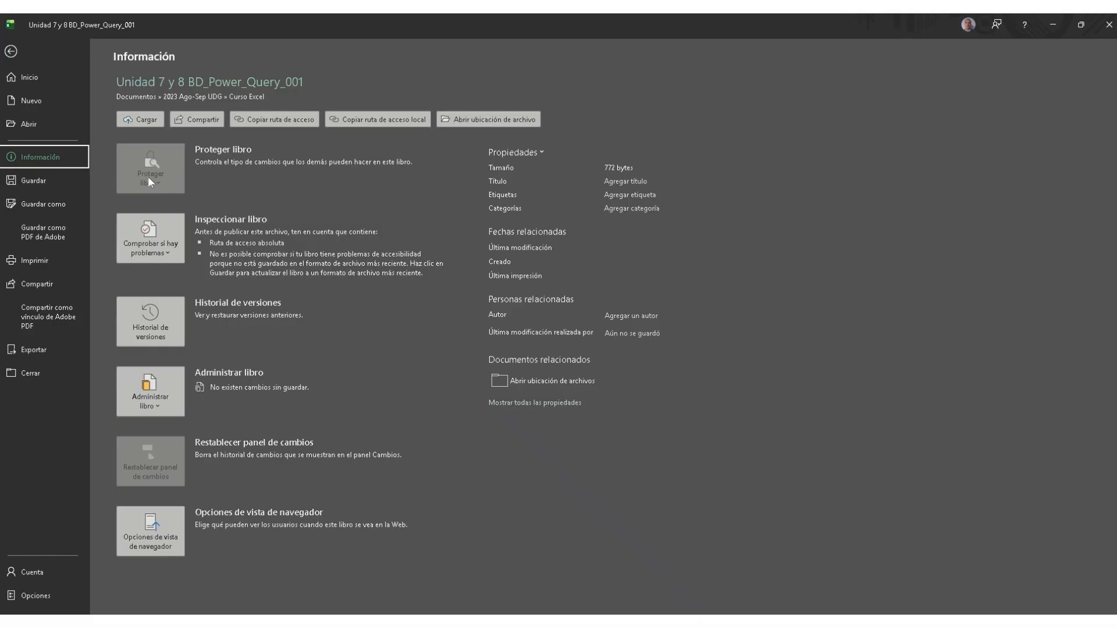
click(1108, 25)
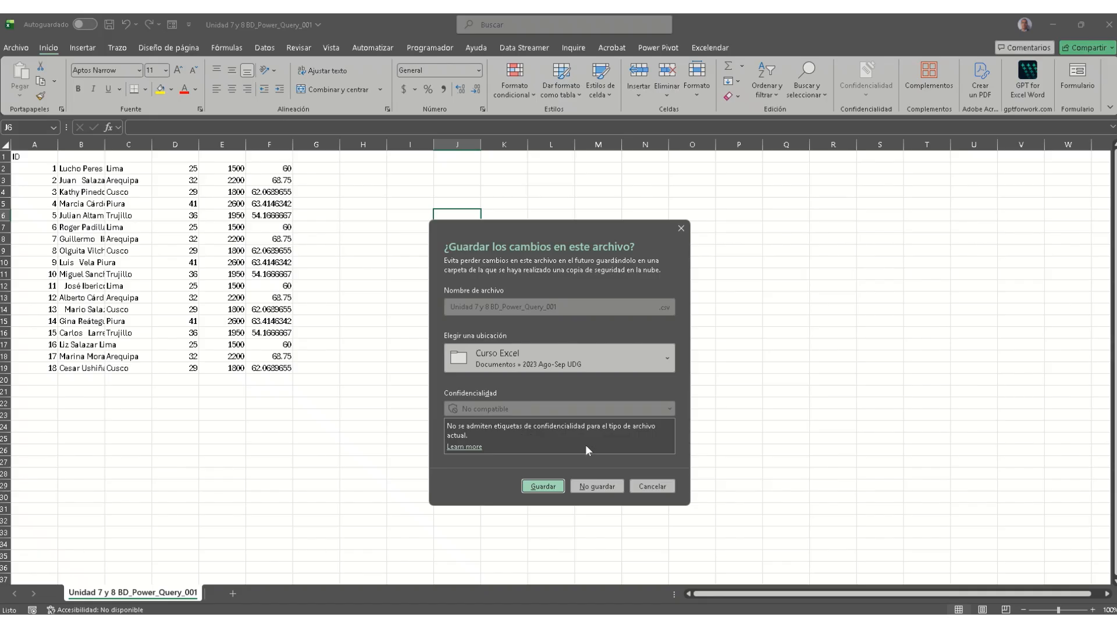
Step: Cancel the save prompt and discard the stray 'r' typed into F12
click(654, 488)
click(268, 286)
text(rth)
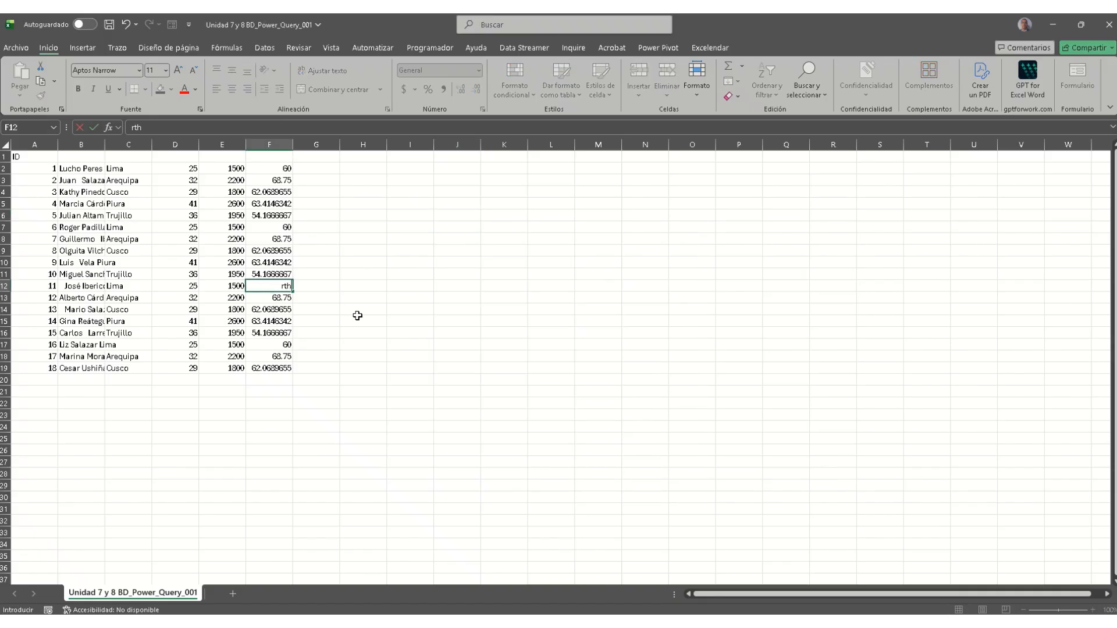
key(Escape)
click(420, 261)
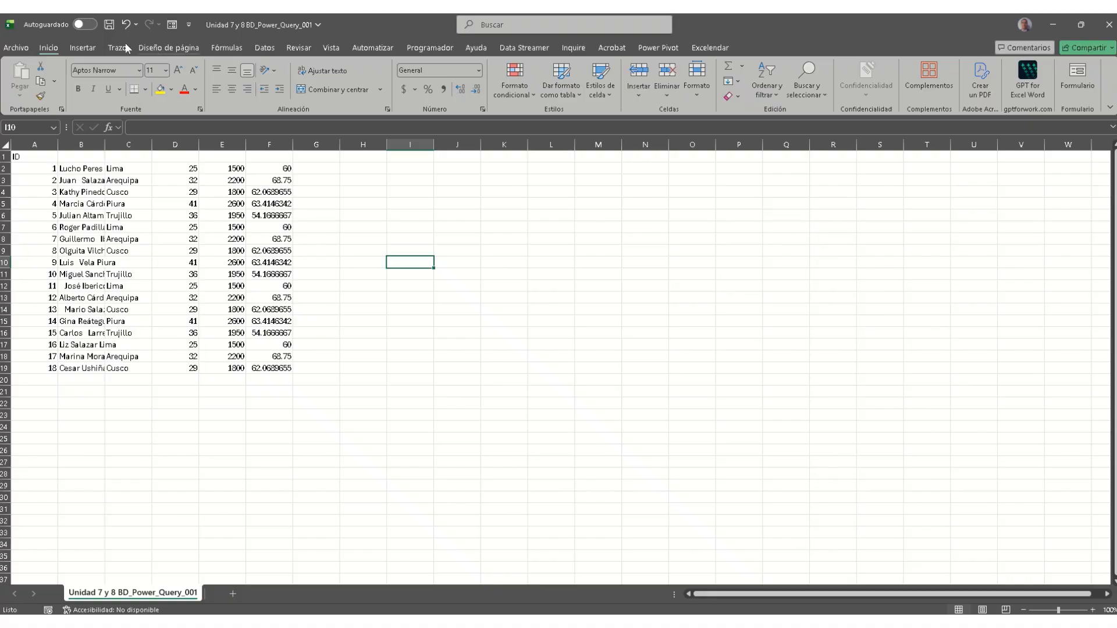
Step: Check the file information, save the workbook to This PC, and switch to Revisar
click(12, 49)
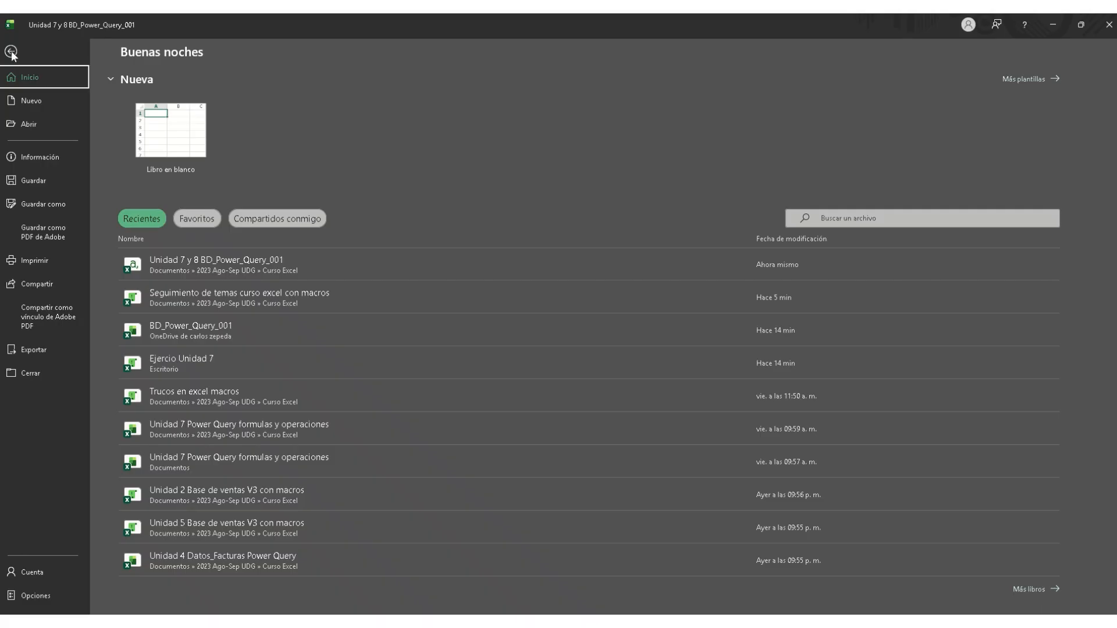
click(41, 158)
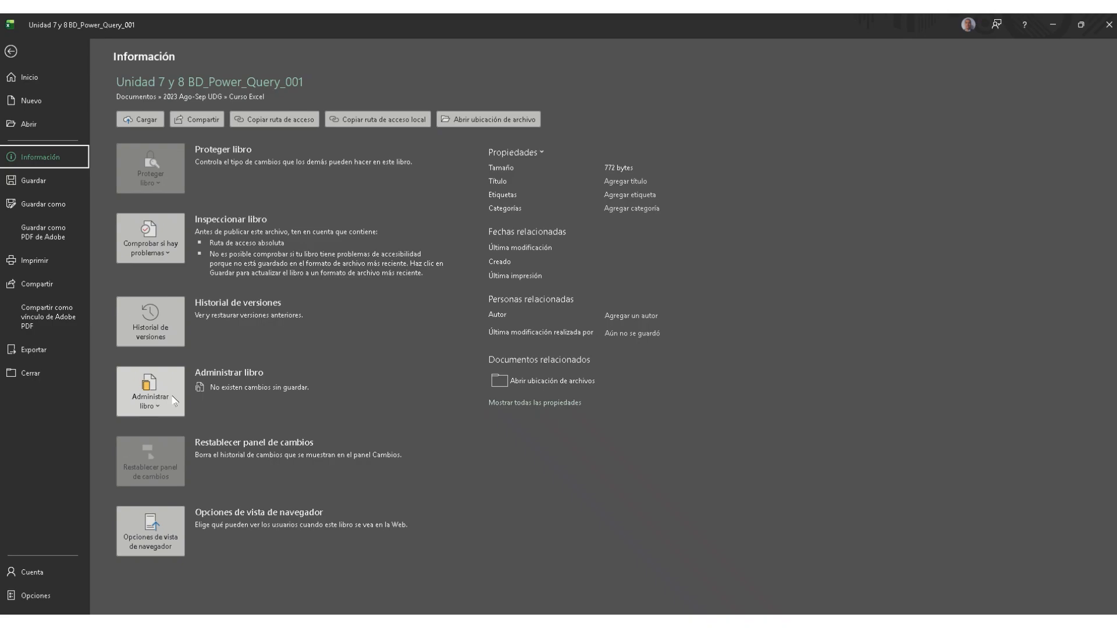
click(11, 51)
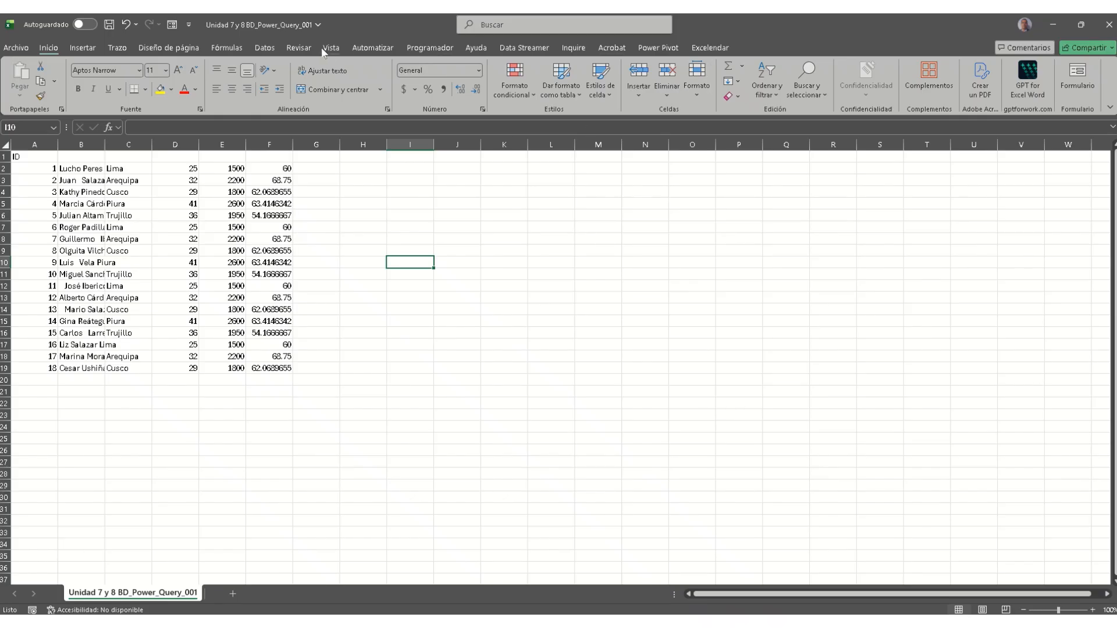
click(107, 26)
click(269, 49)
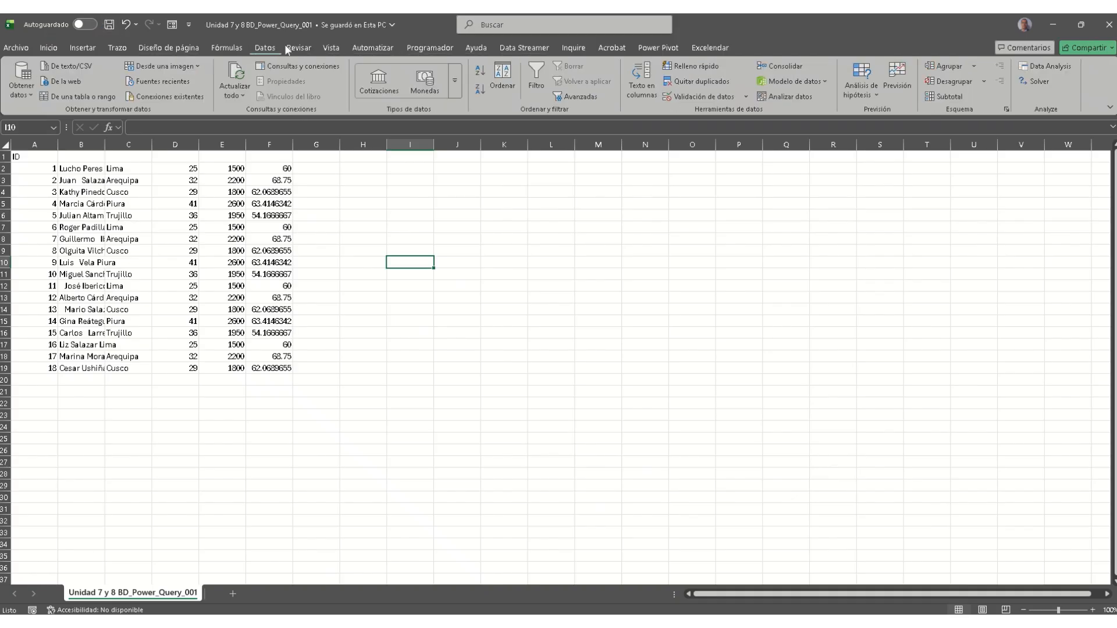
click(299, 49)
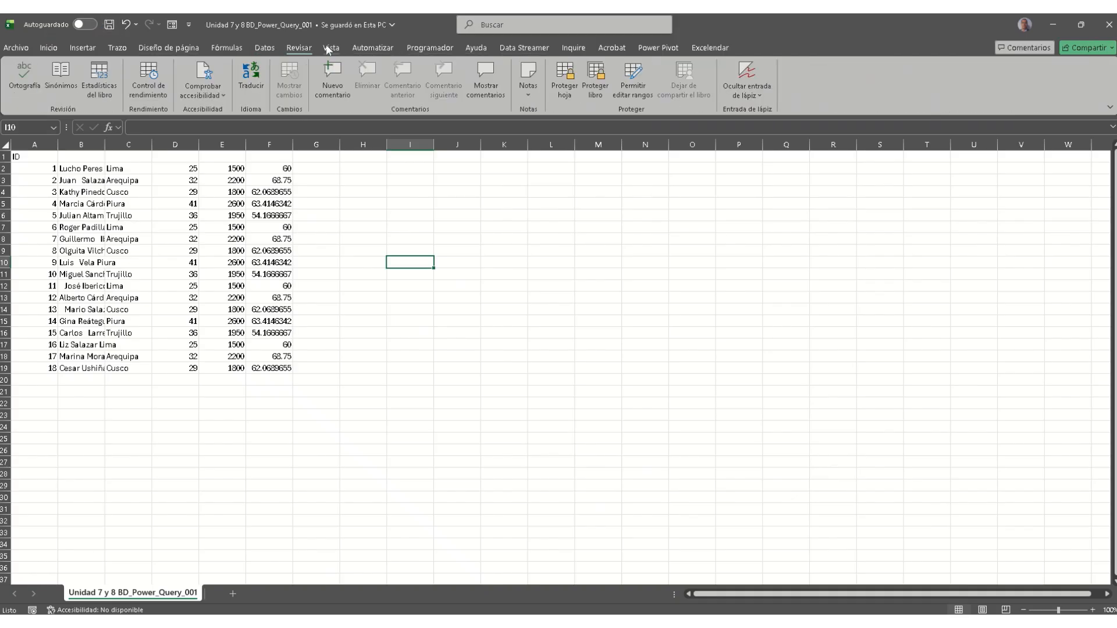
Step: Protect the workbook structure with Estructura ticked and a confirmed password
click(595, 81)
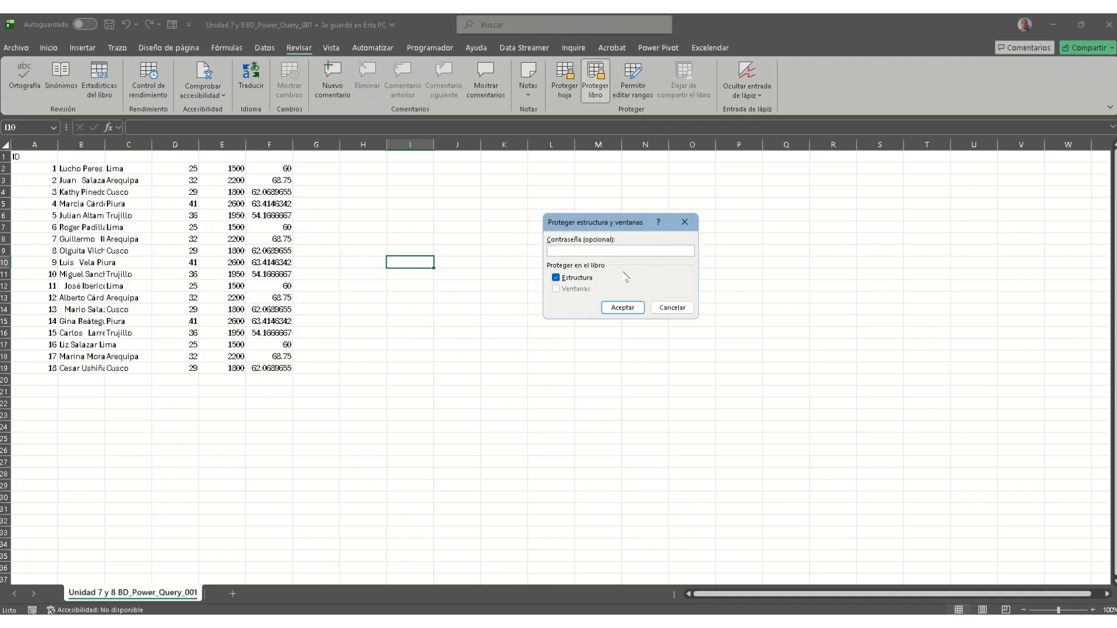
click(637, 305)
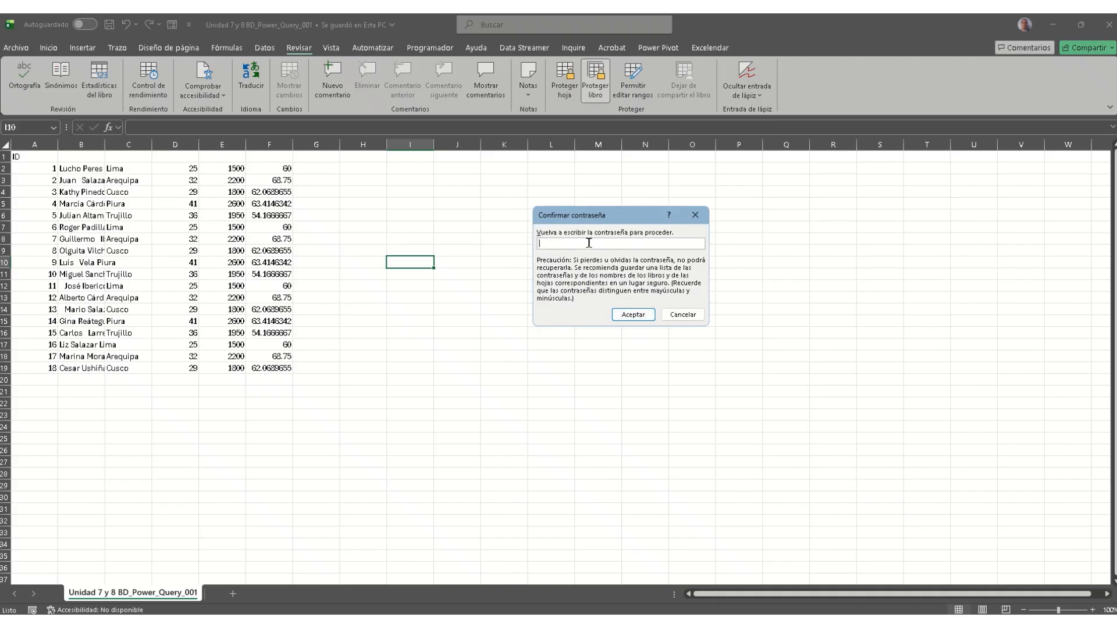
text(123)
click(626, 317)
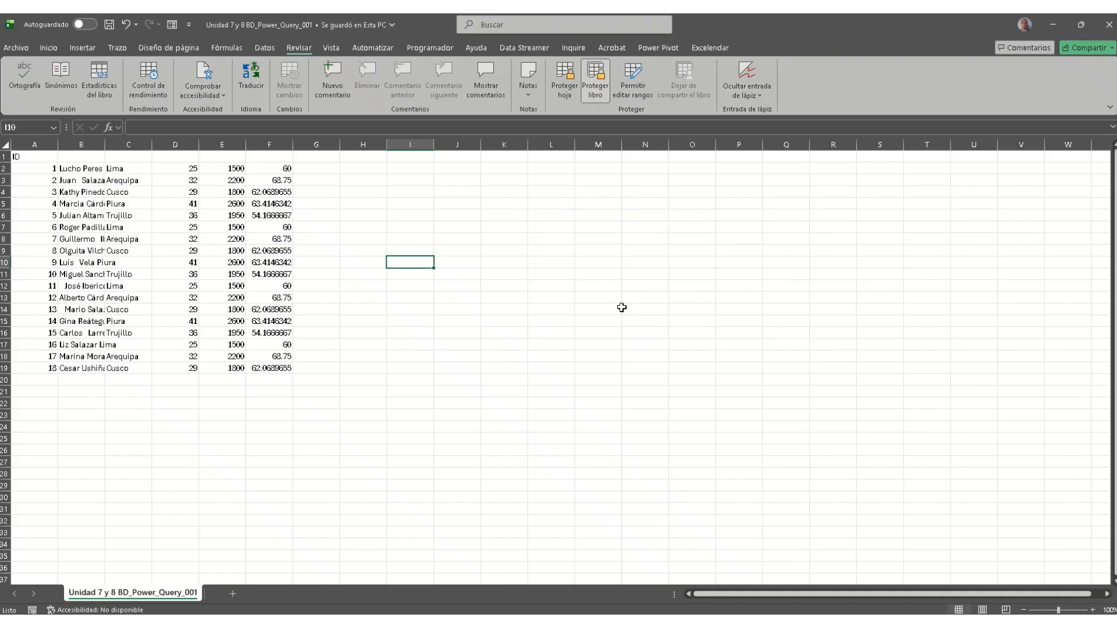
click(255, 311)
click(191, 278)
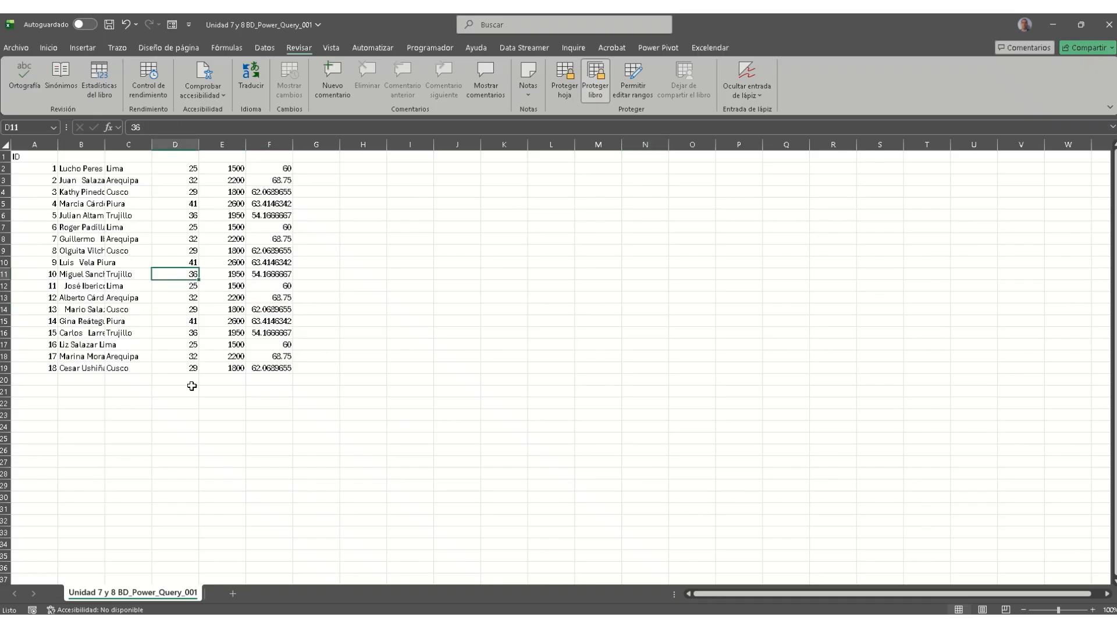
Step: View the file information, dismiss the save-changes prompt, and return to the Archivo view
click(25, 51)
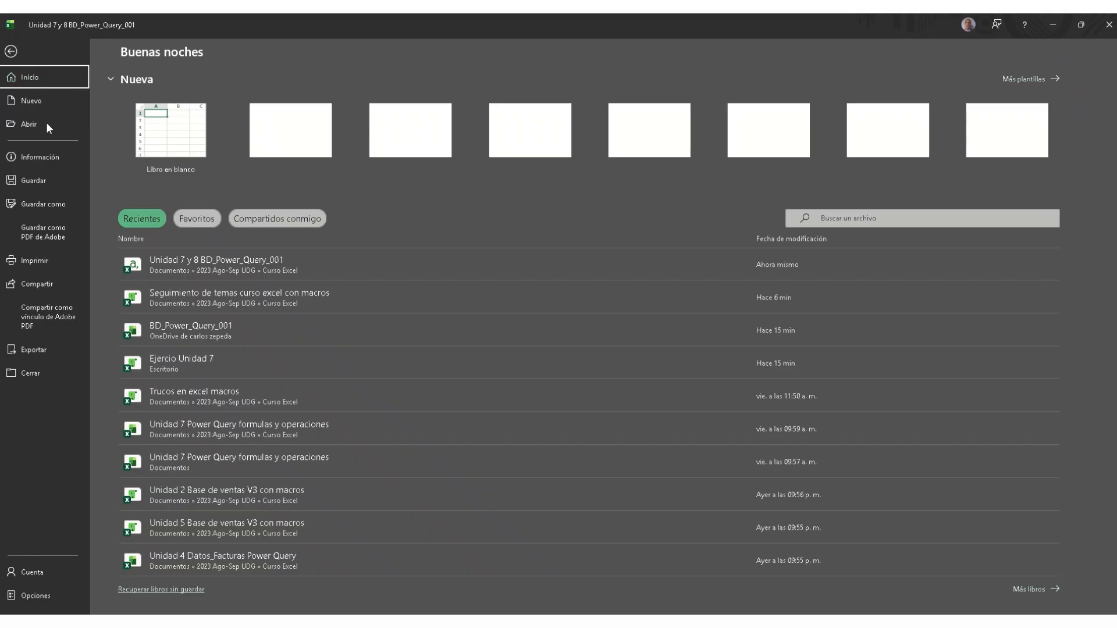
click(47, 158)
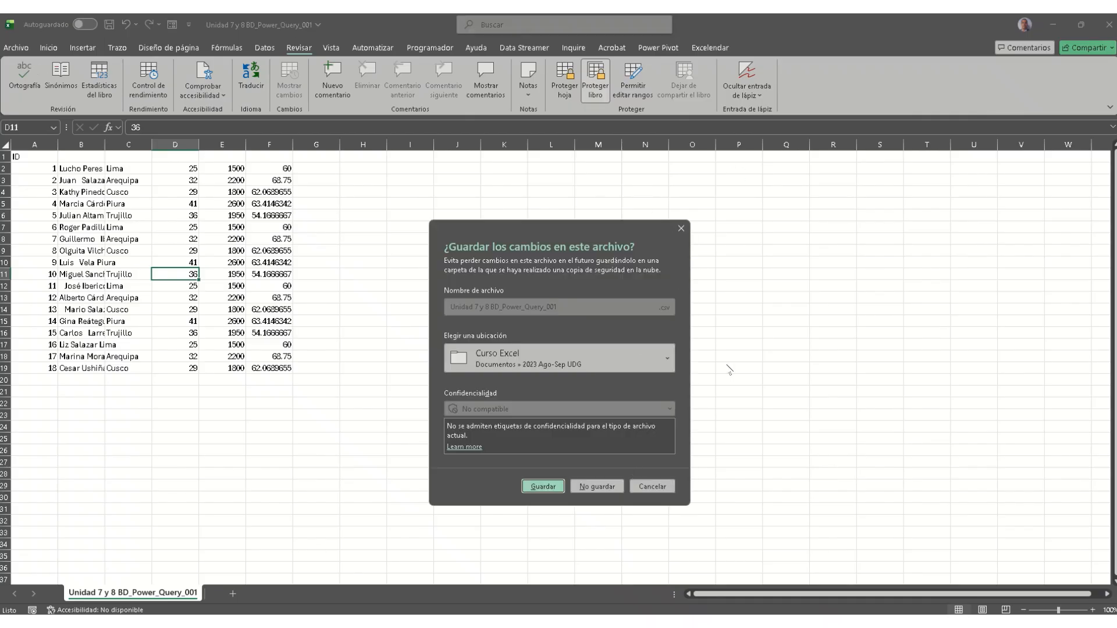
click(680, 229)
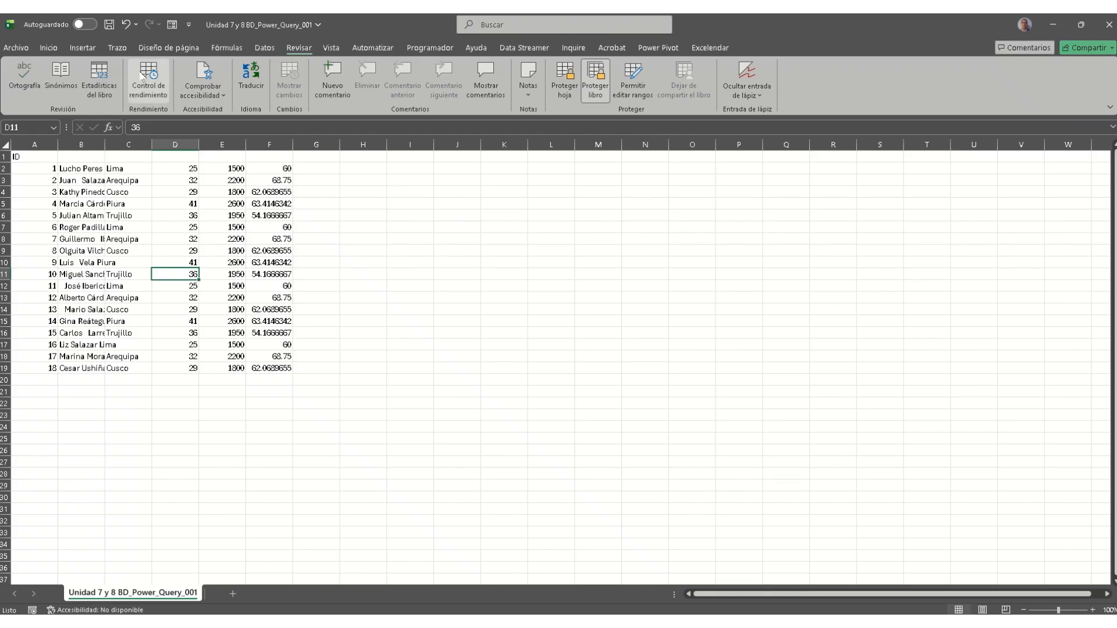
click(16, 48)
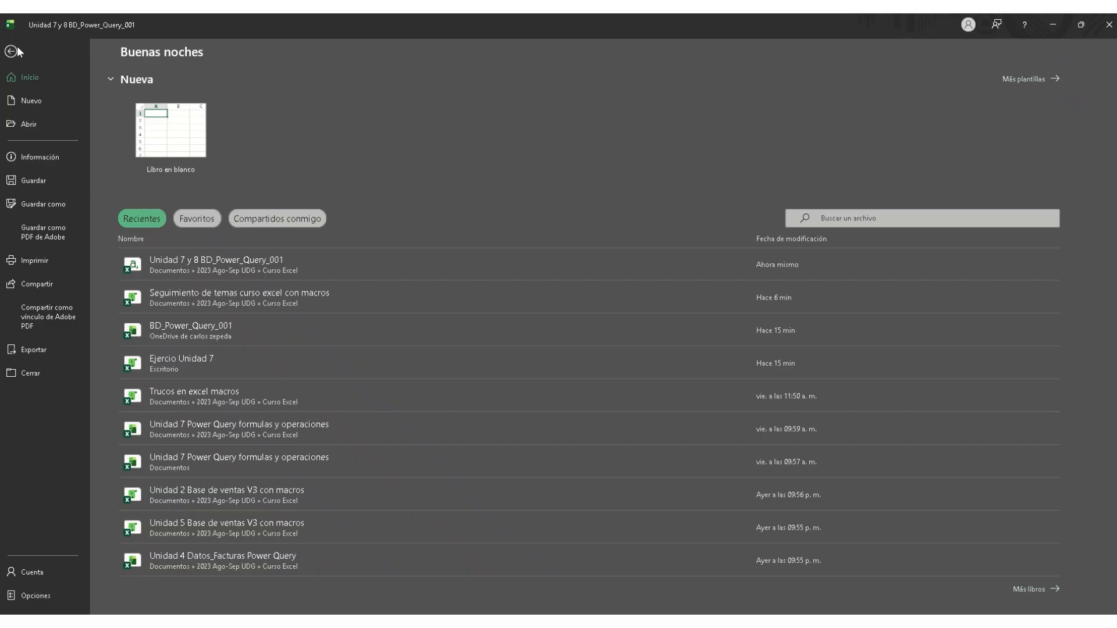
Step: Save Unidad 7 y 8 BD_Power_Query_001 as a Libro de Excel in Curso Excel, replacing the existing file
click(61, 206)
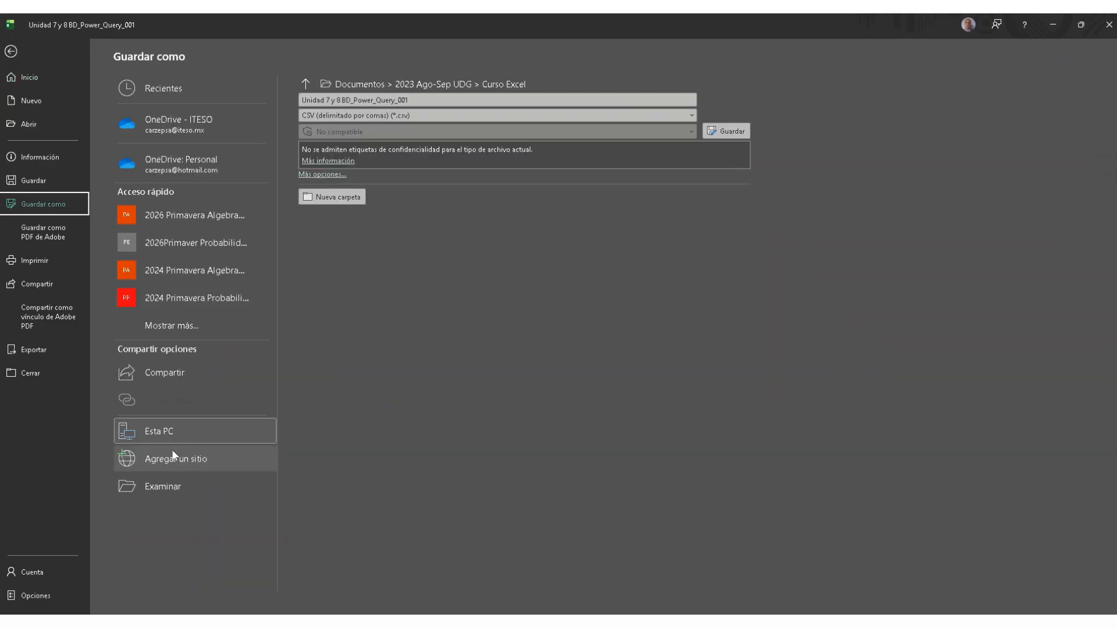
click(173, 454)
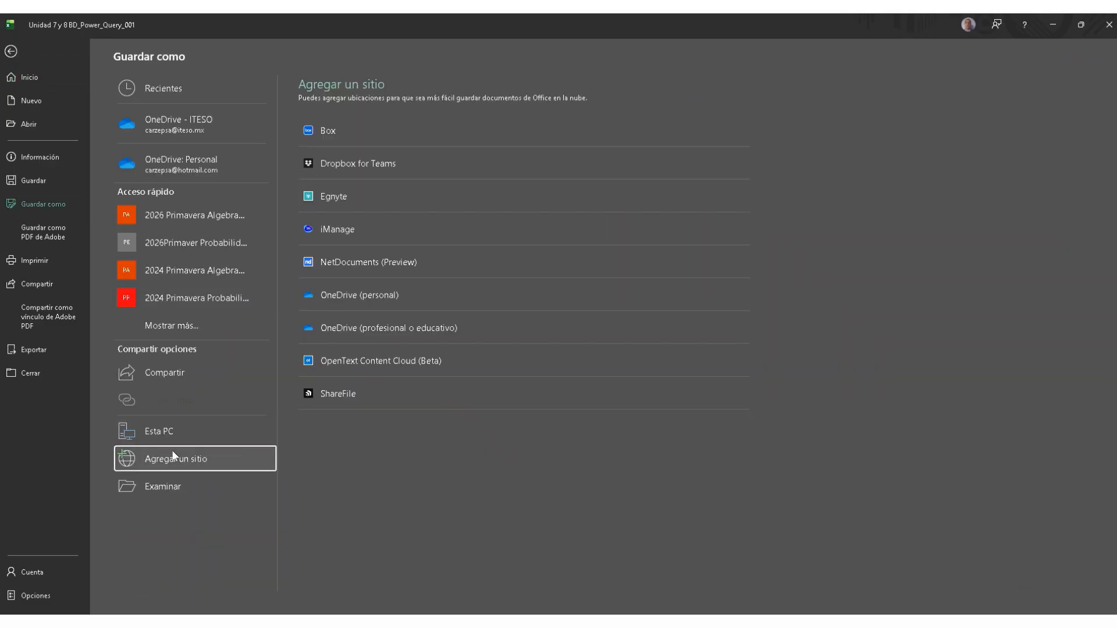
click(210, 495)
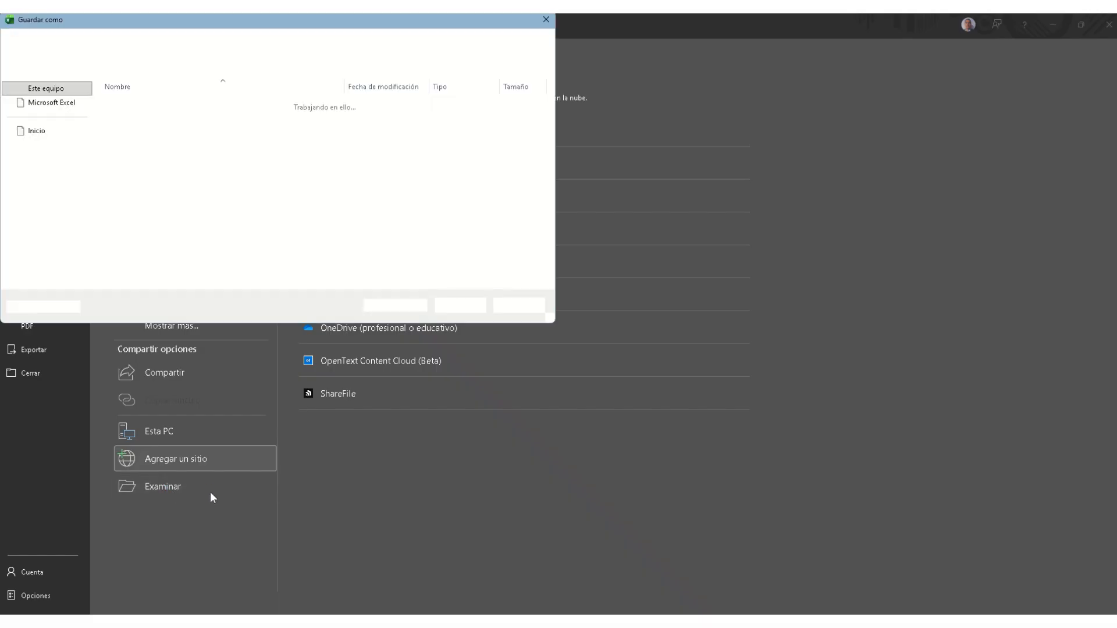
click(171, 259)
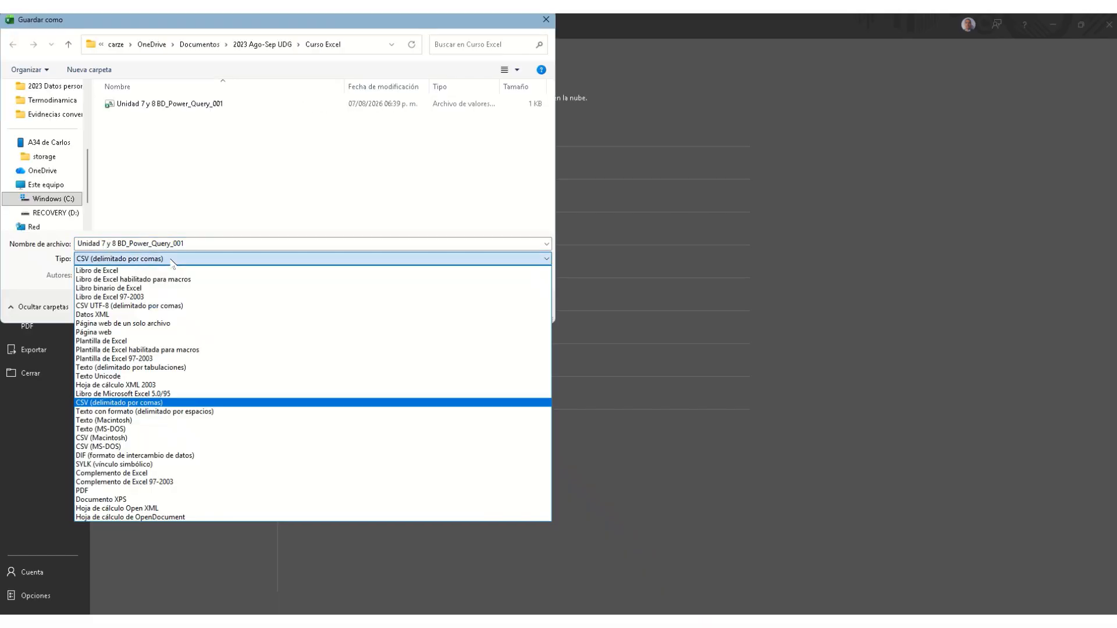
click(162, 270)
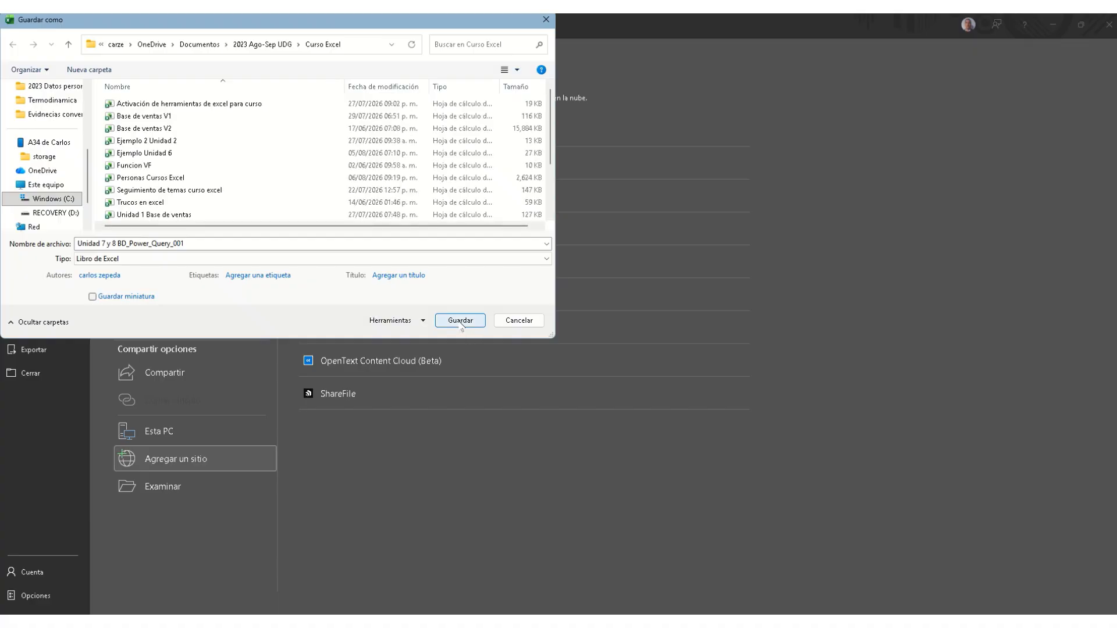
click(460, 321)
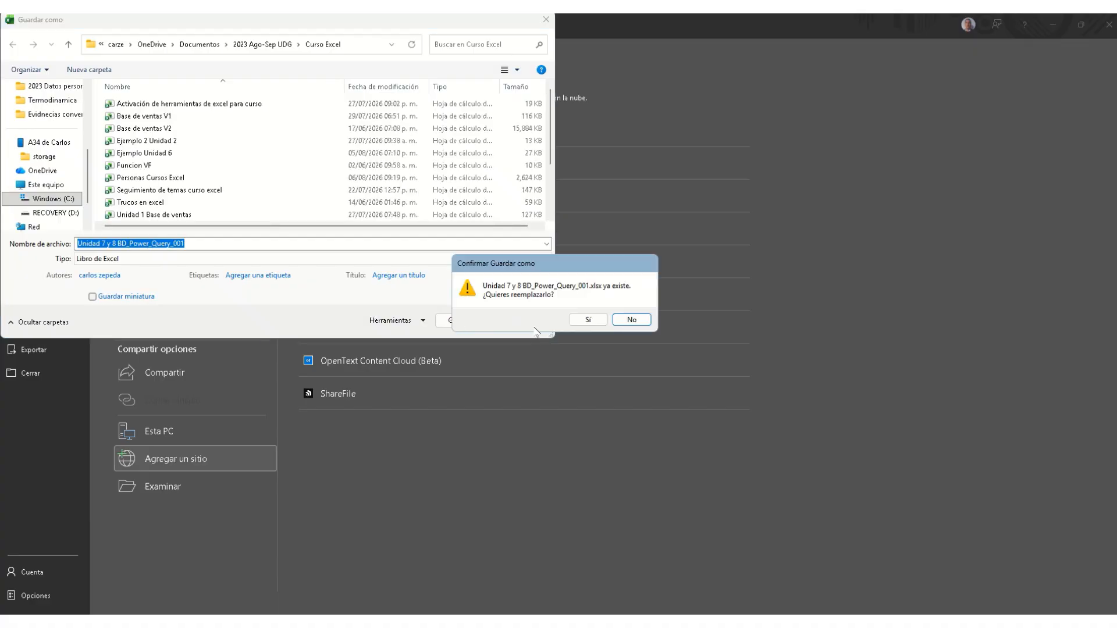
click(591, 320)
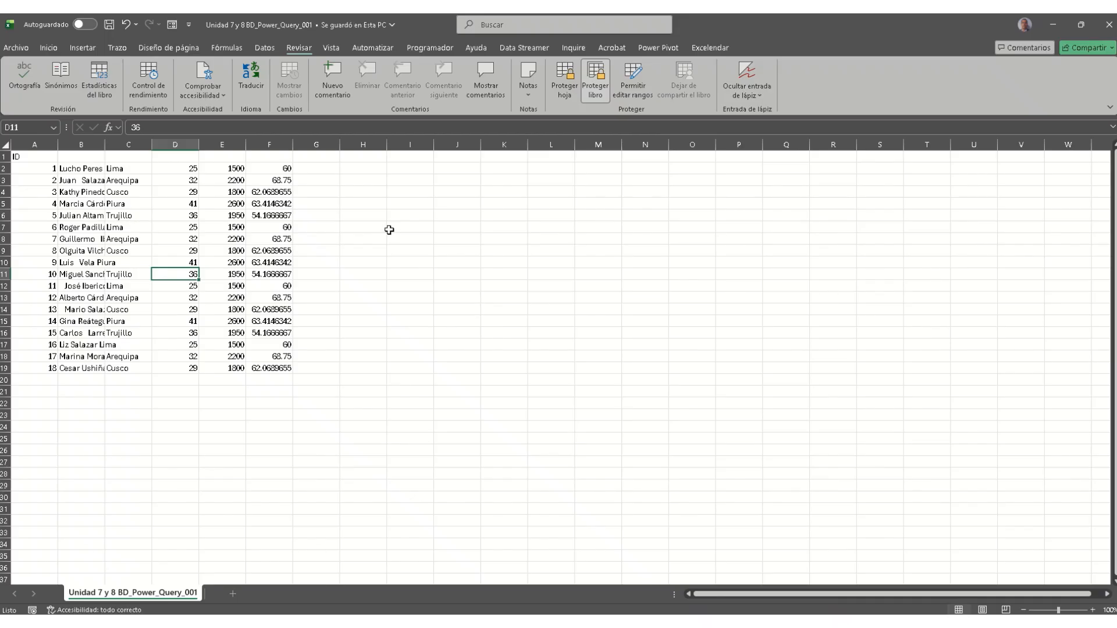
Step: Encrypt the workbook with a confirmed password via Cifrar con contraseña, then close it
click(389, 230)
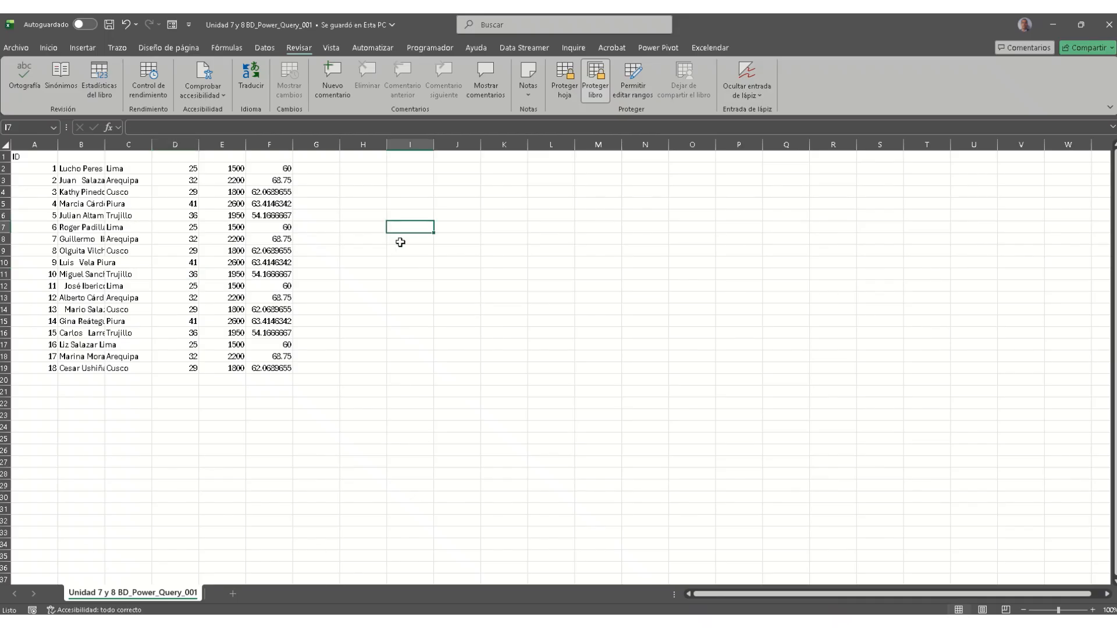
click(17, 47)
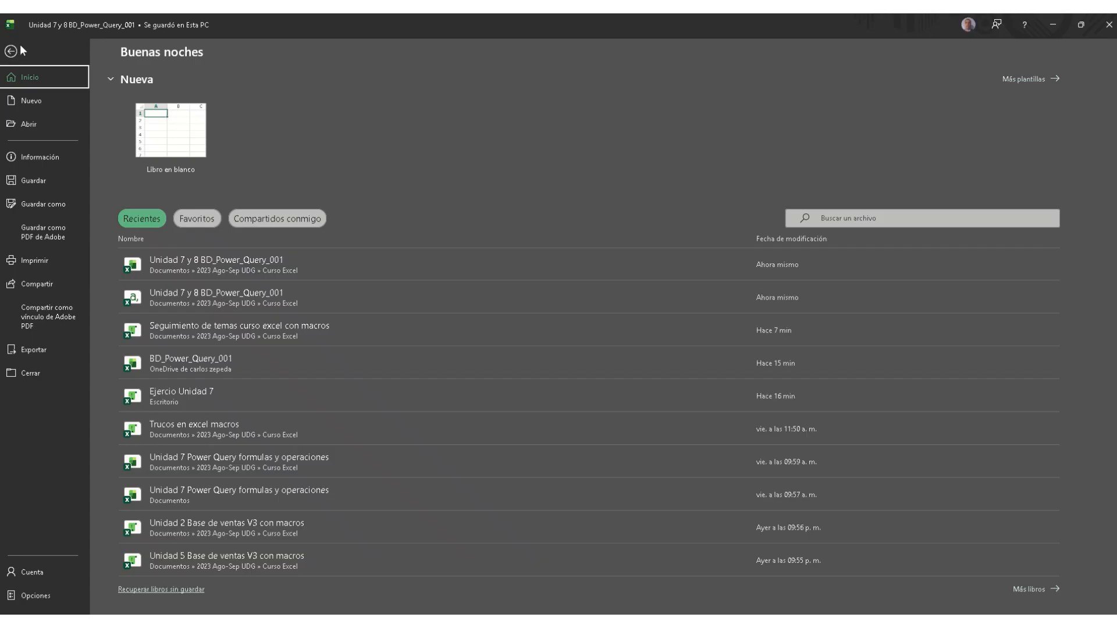
click(46, 156)
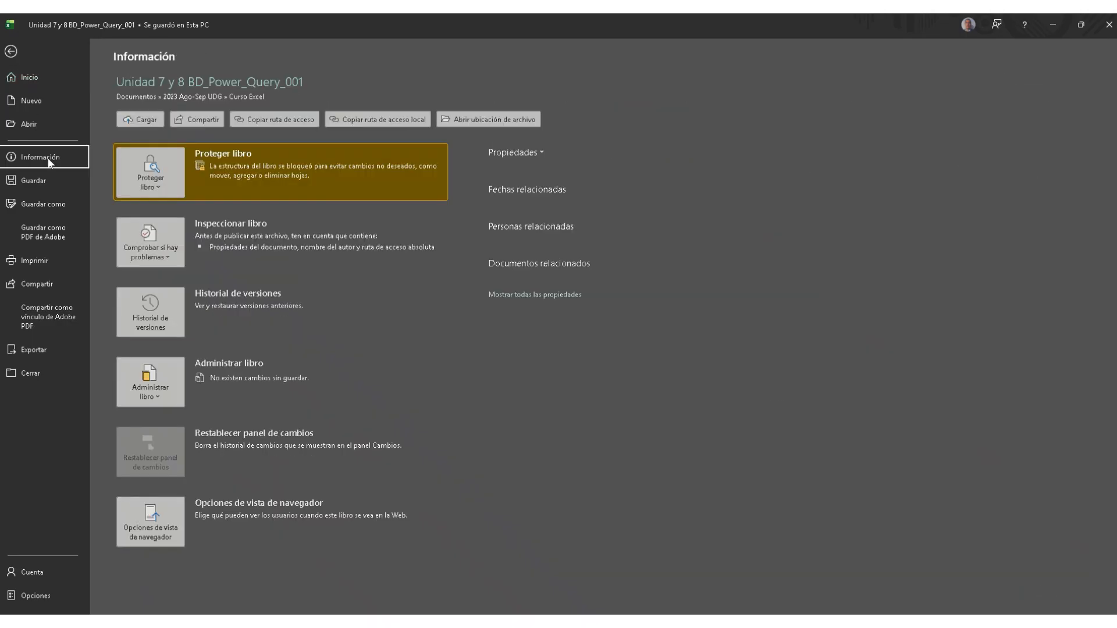
click(152, 183)
click(248, 255)
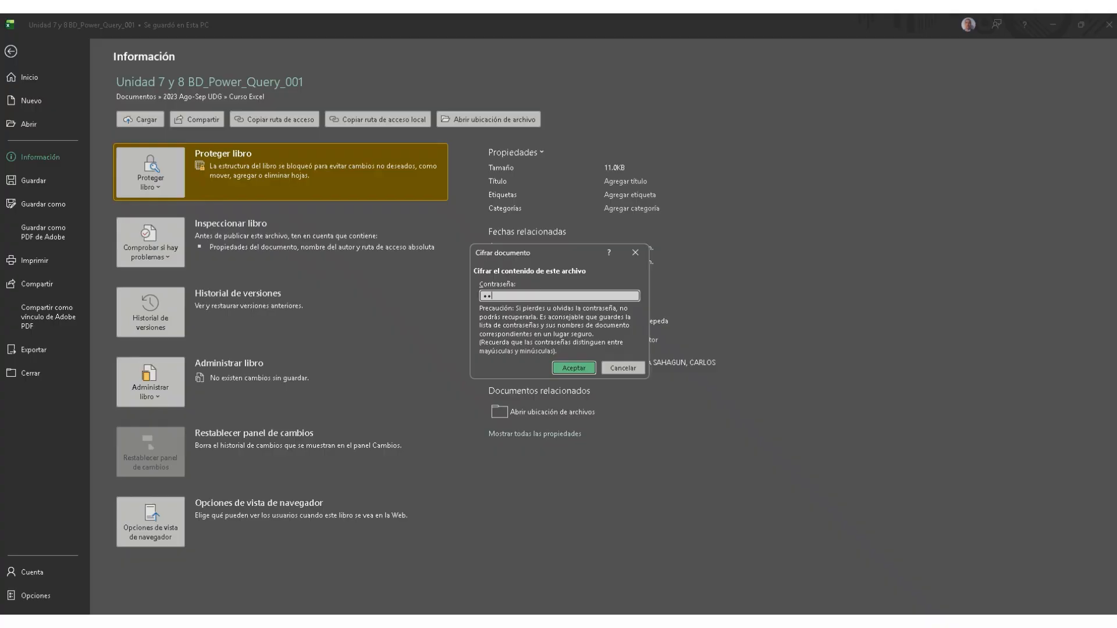
click(591, 371)
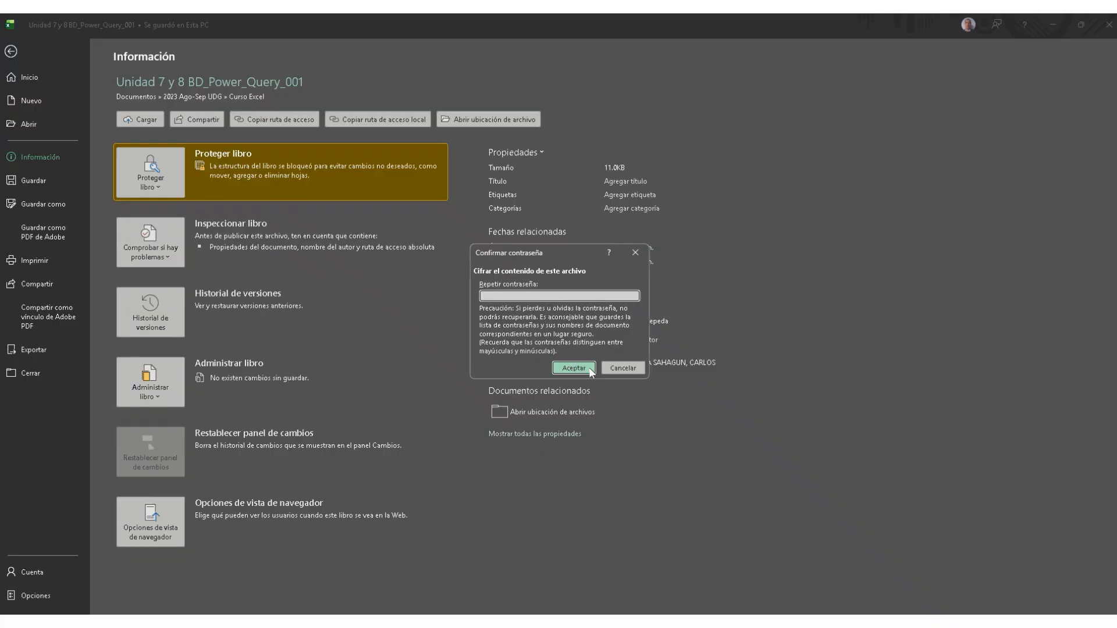
text(123)
click(582, 368)
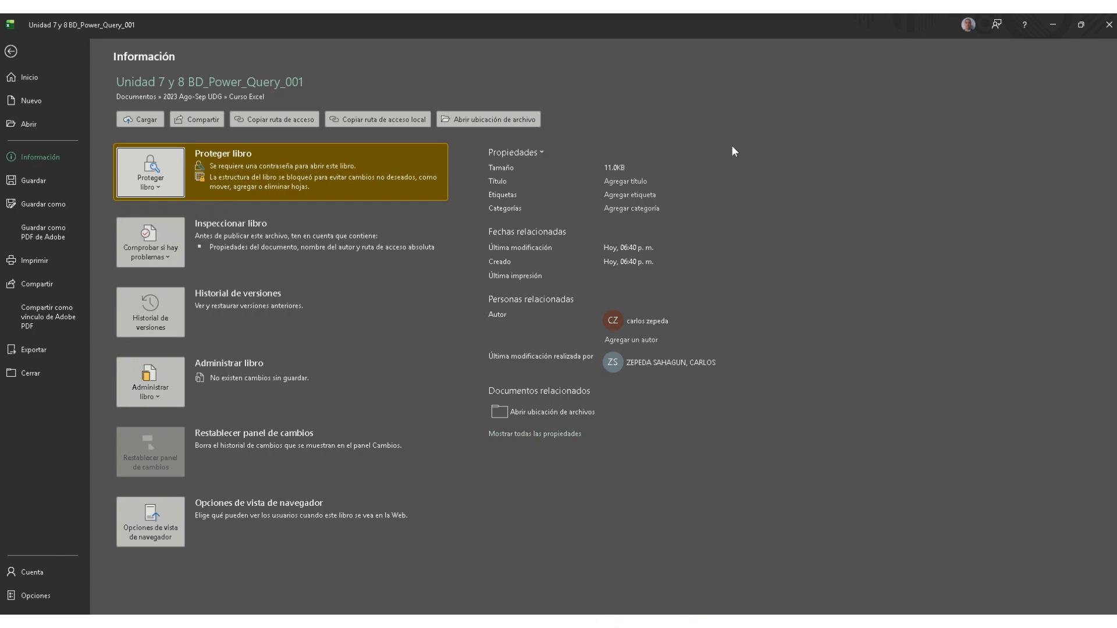
click(1109, 25)
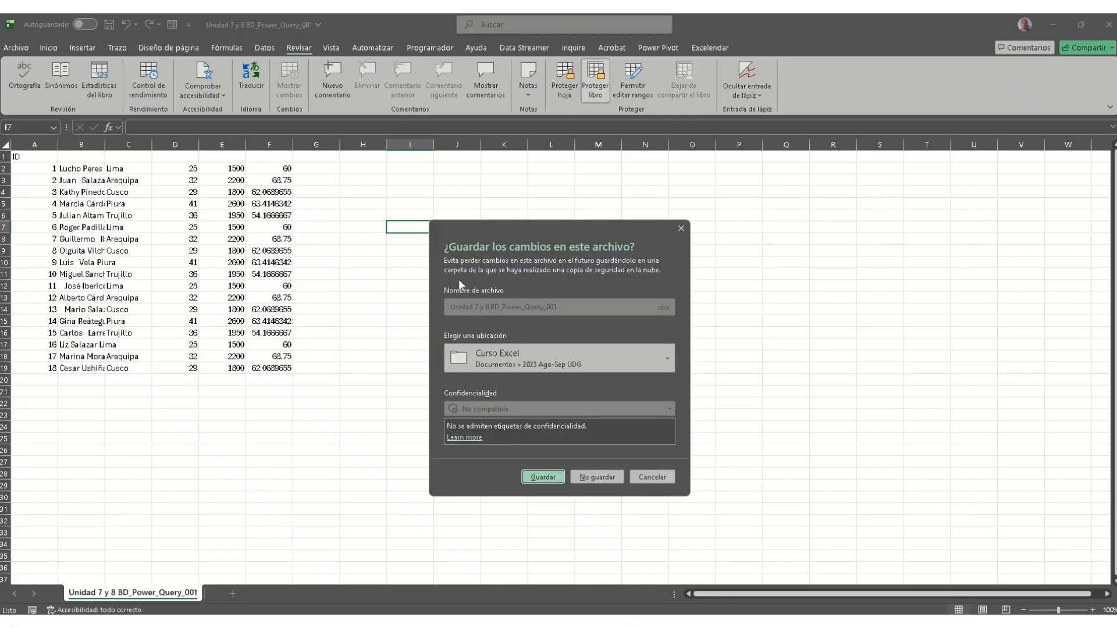
Step: Save the changes and reopen the protected Unidad 7 y 8 workbook with its password
click(554, 477)
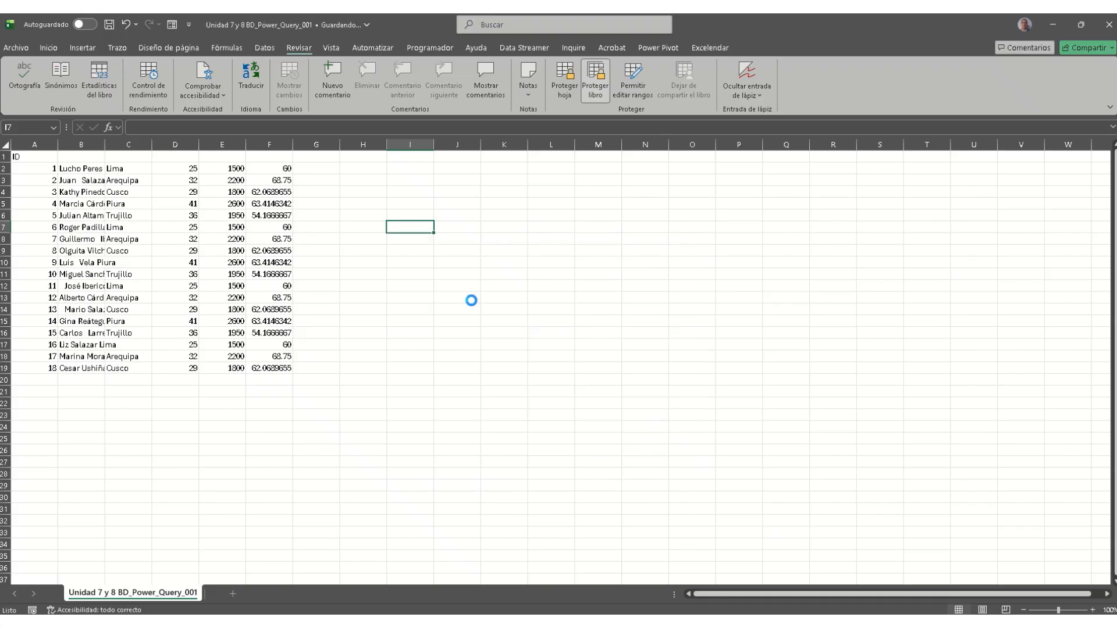
click(16, 47)
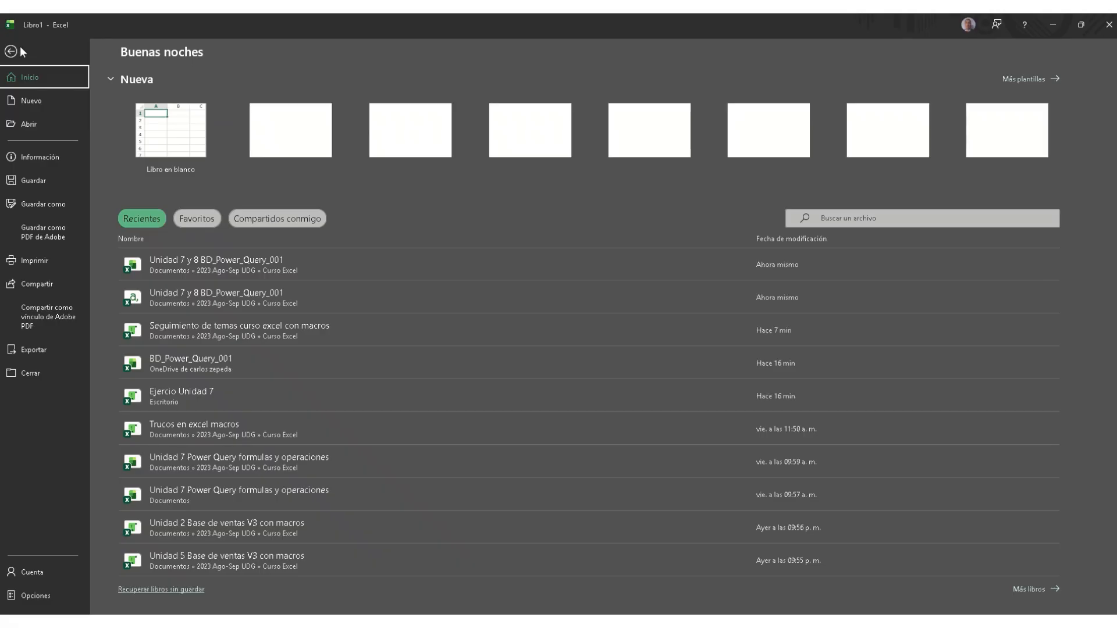
click(171, 270)
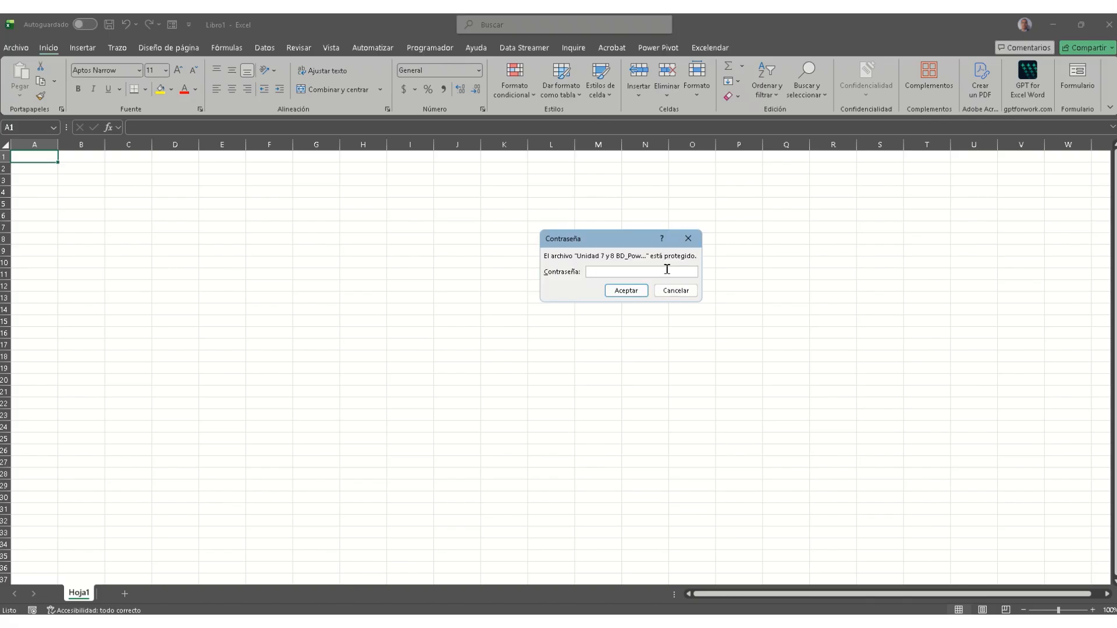
text(•••)
click(631, 291)
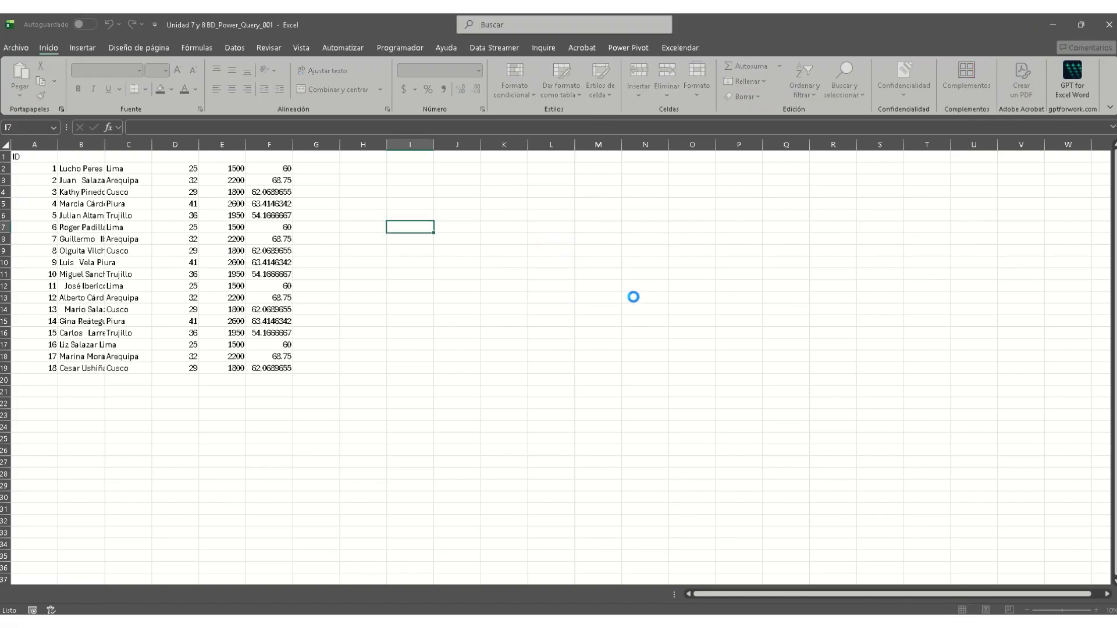
Step: Select cell F2 (60) and step through the ribbon tabs to Revisar
click(283, 169)
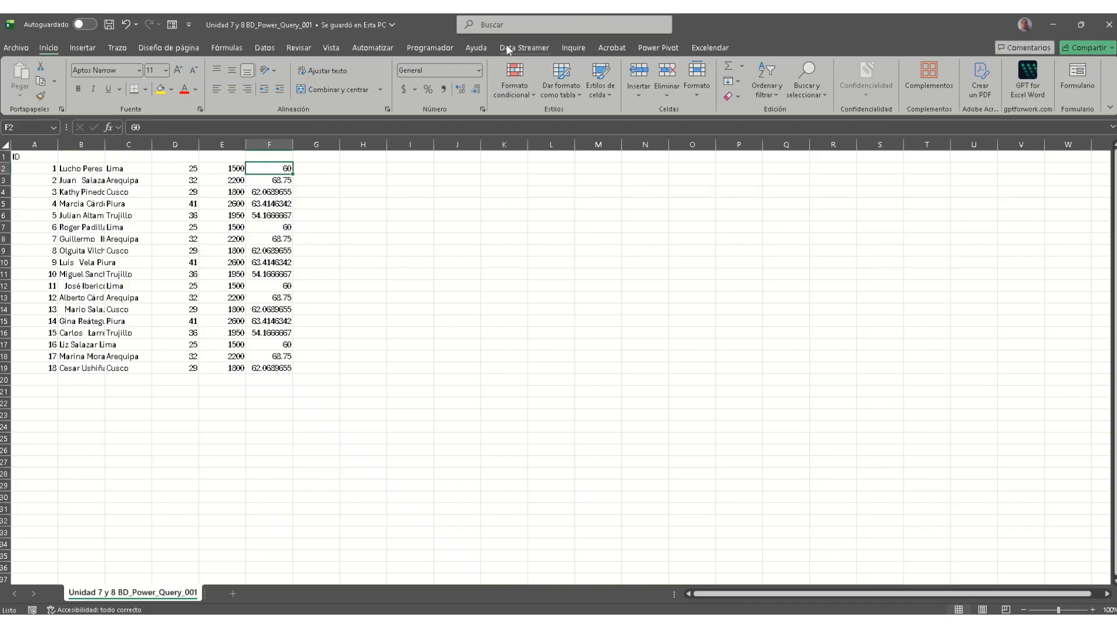
click(443, 47)
click(390, 48)
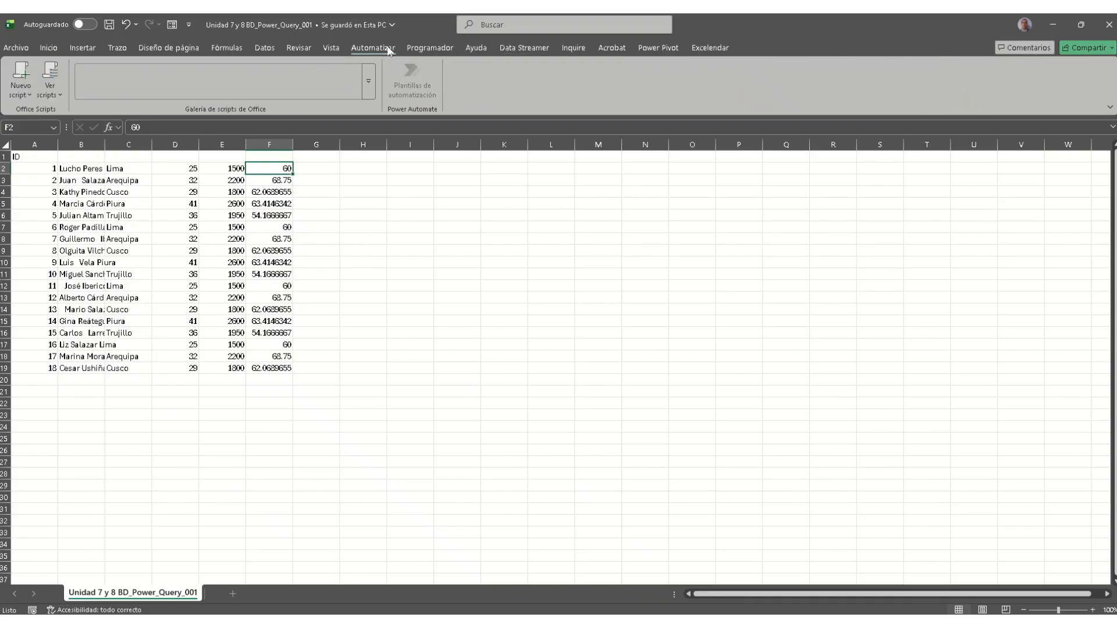
click(263, 48)
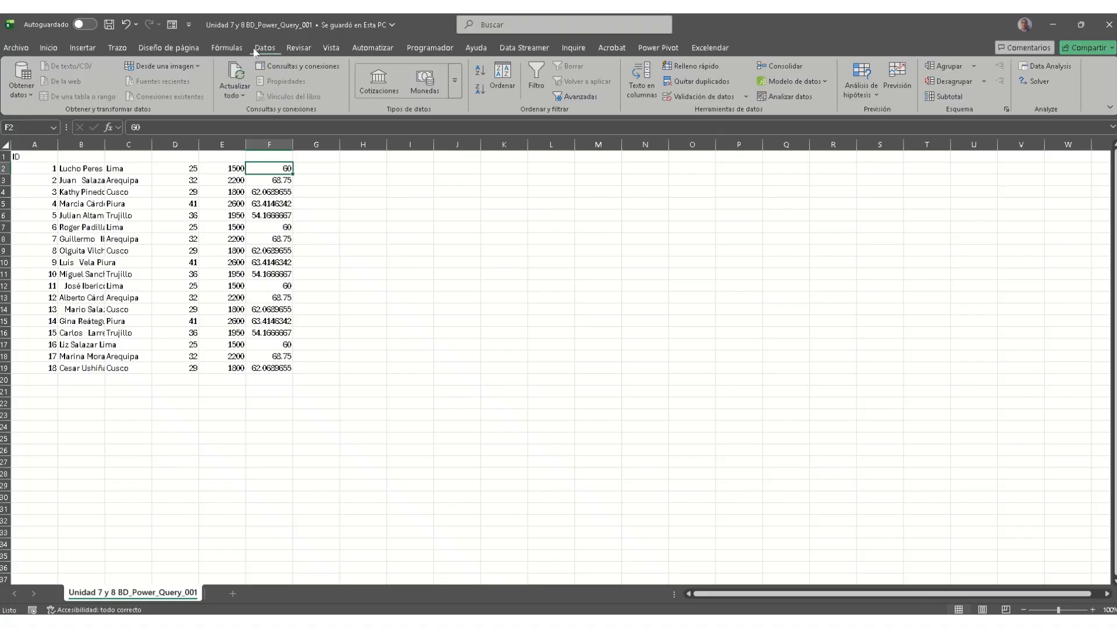
click(297, 47)
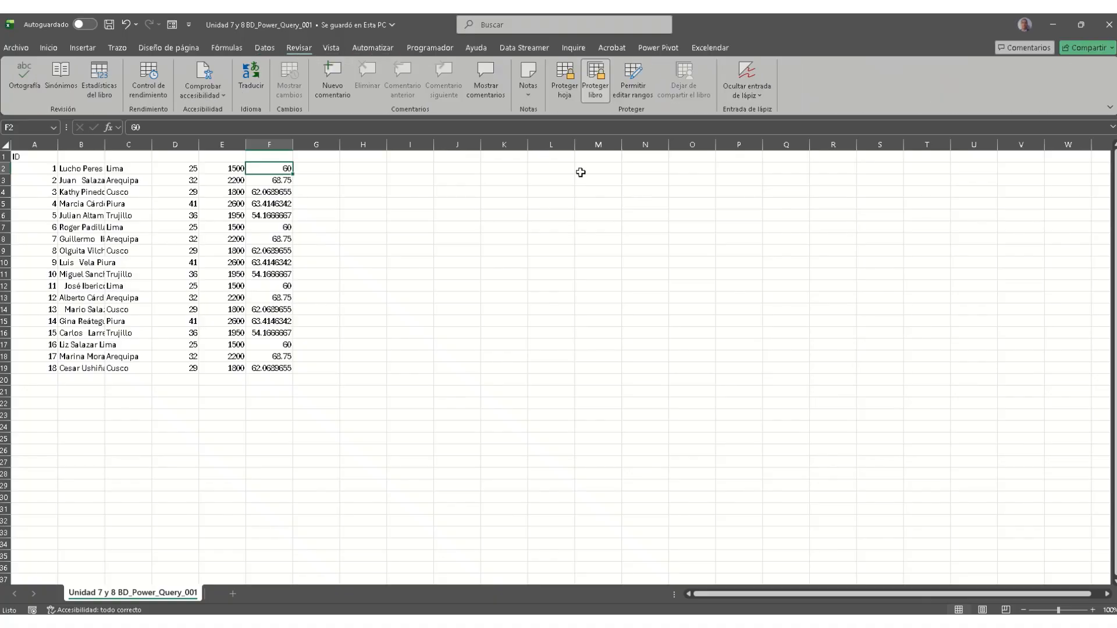
Step: Open the workbook's Información page and look over the issue-checking options
click(373, 202)
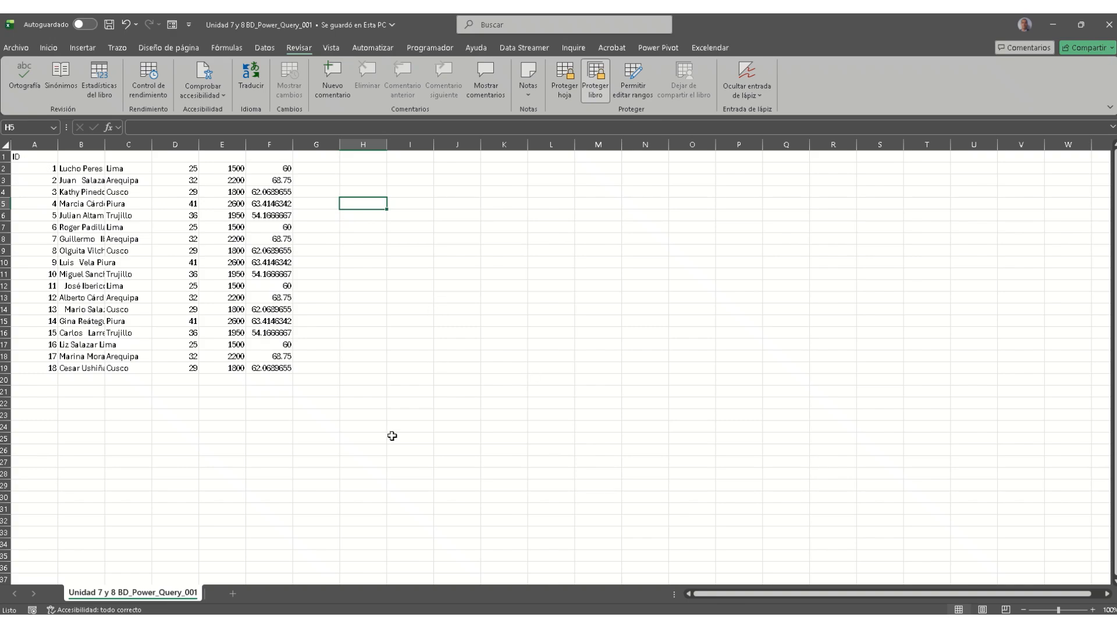
click(26, 49)
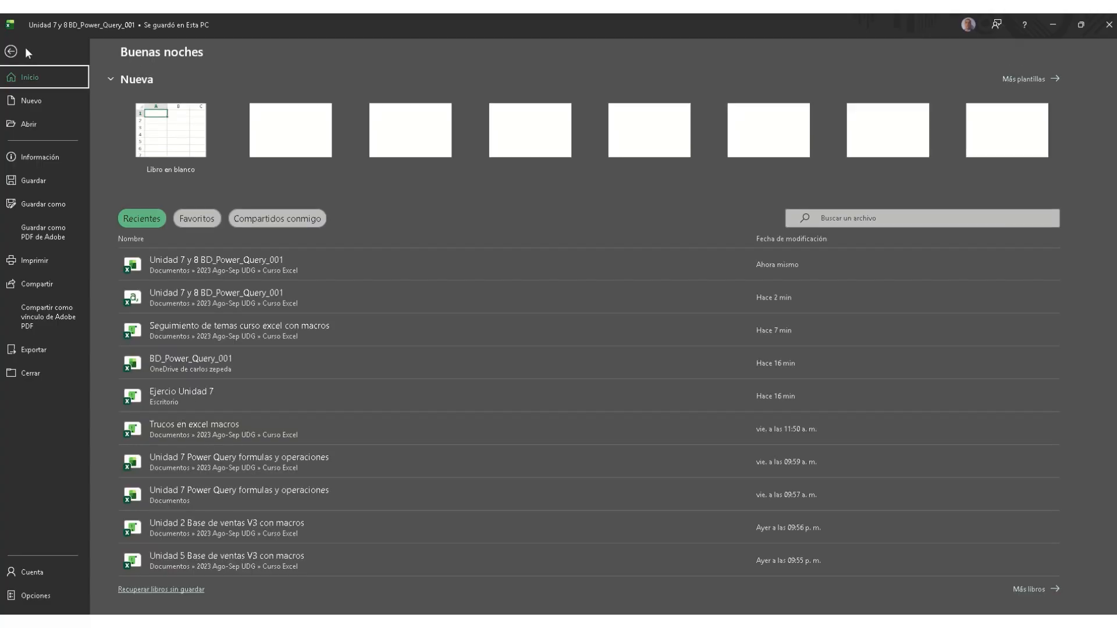
click(42, 161)
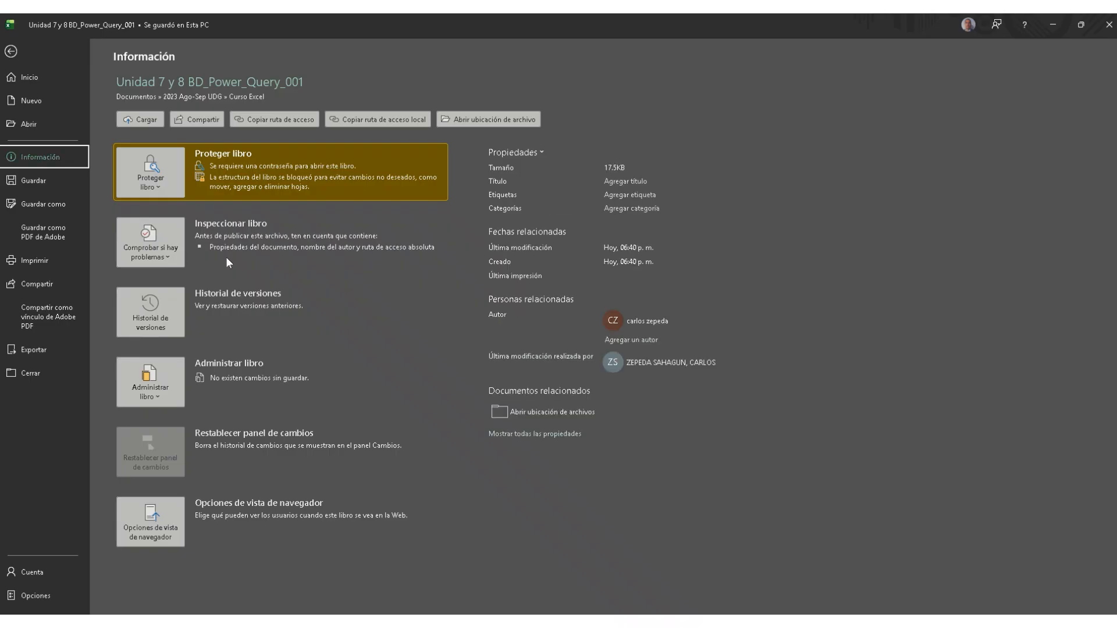
click(177, 262)
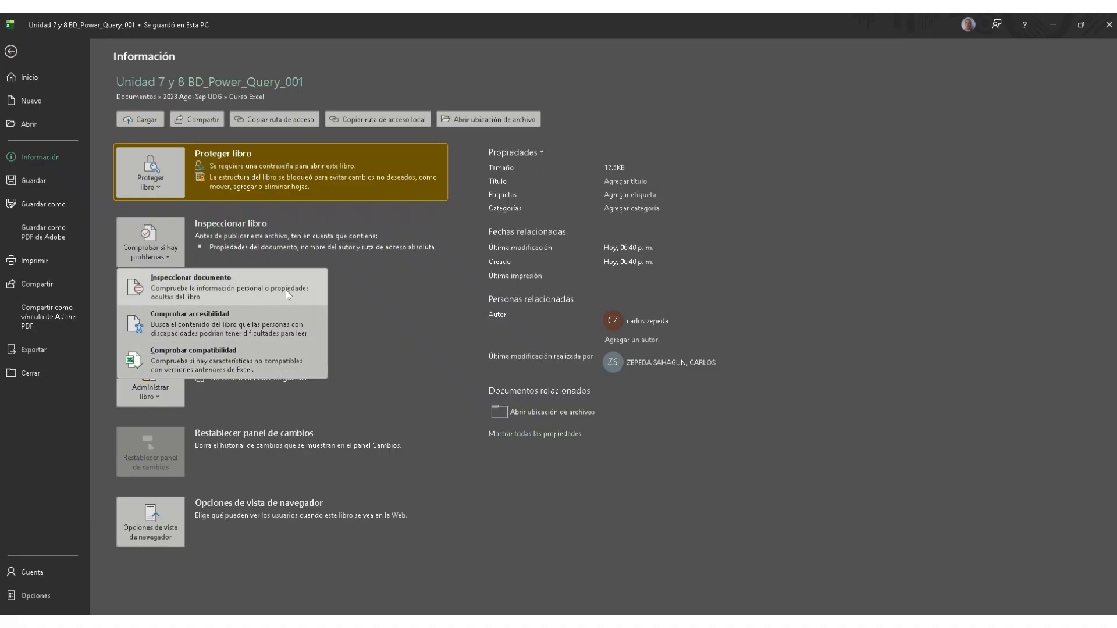
key(Escape)
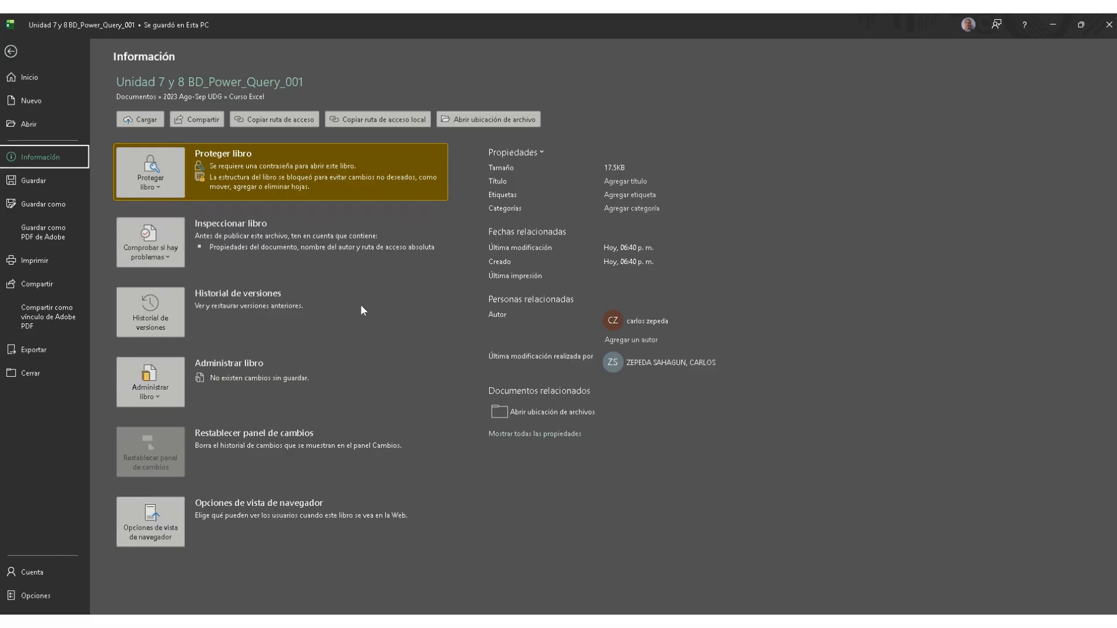
Step: Turn on version history by uploading the workbook to OneDrive: Personal, dismissing the tip
click(170, 327)
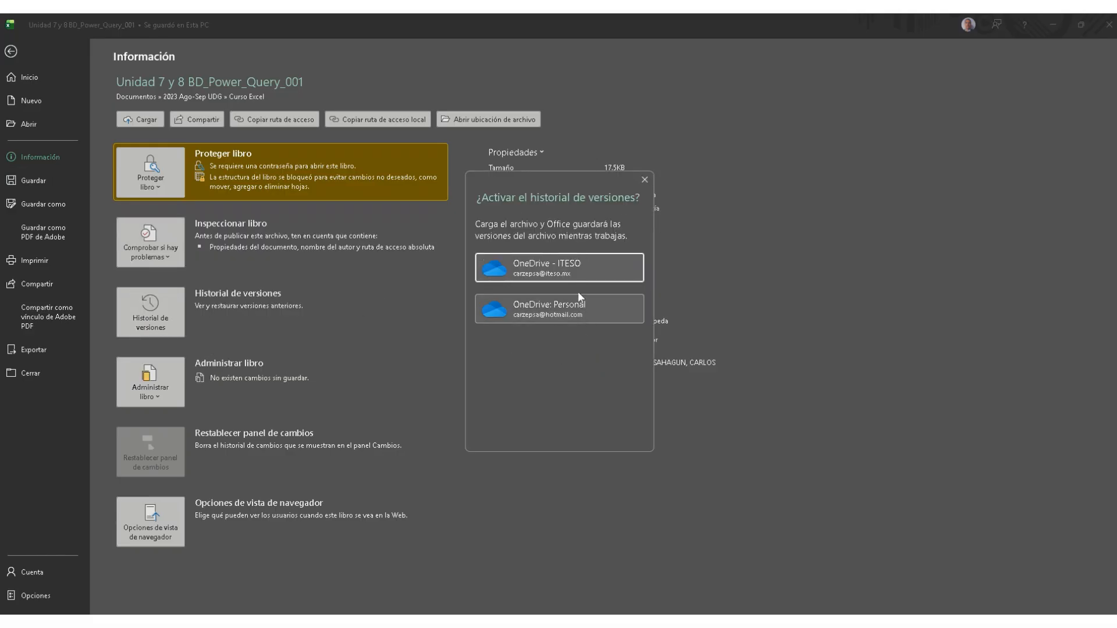
click(545, 313)
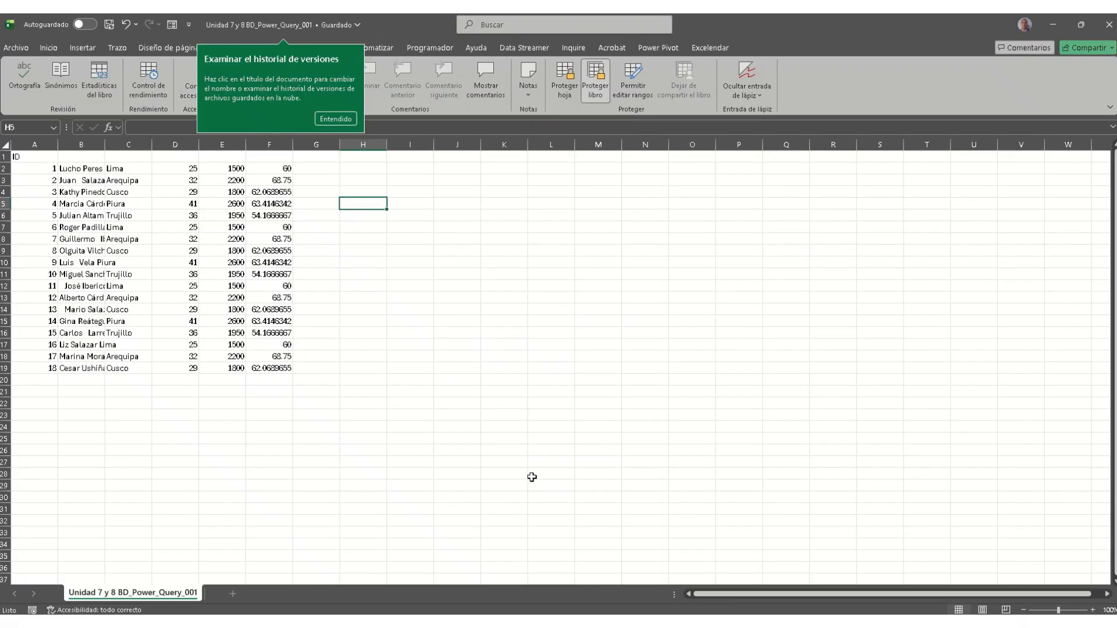
click(331, 119)
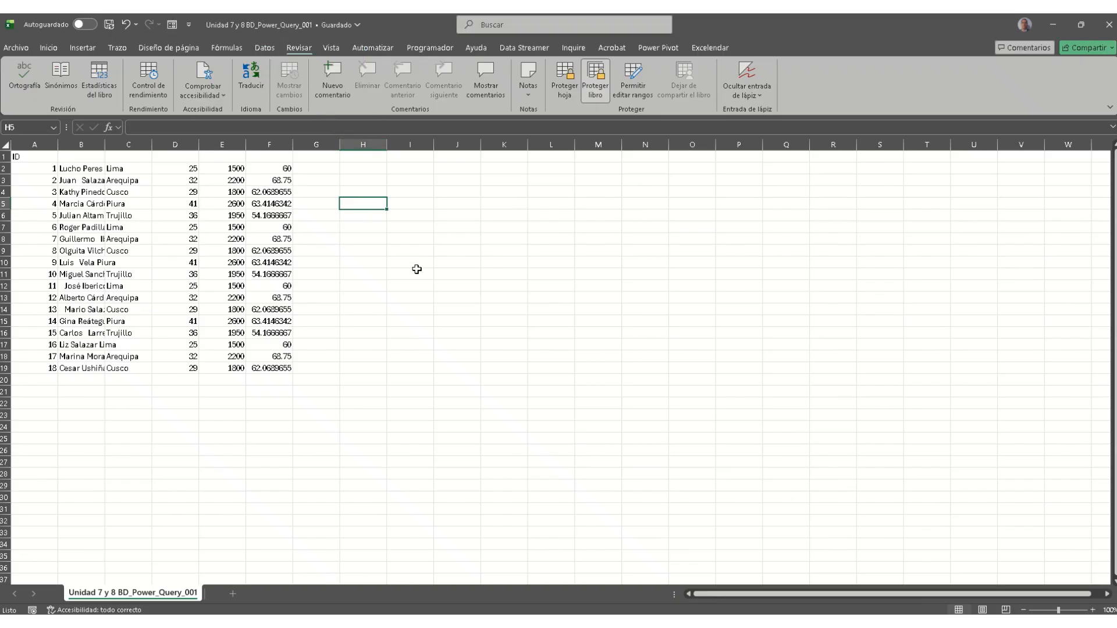
Step: Review the Información page's workbook management options, then return to the sheet
click(23, 47)
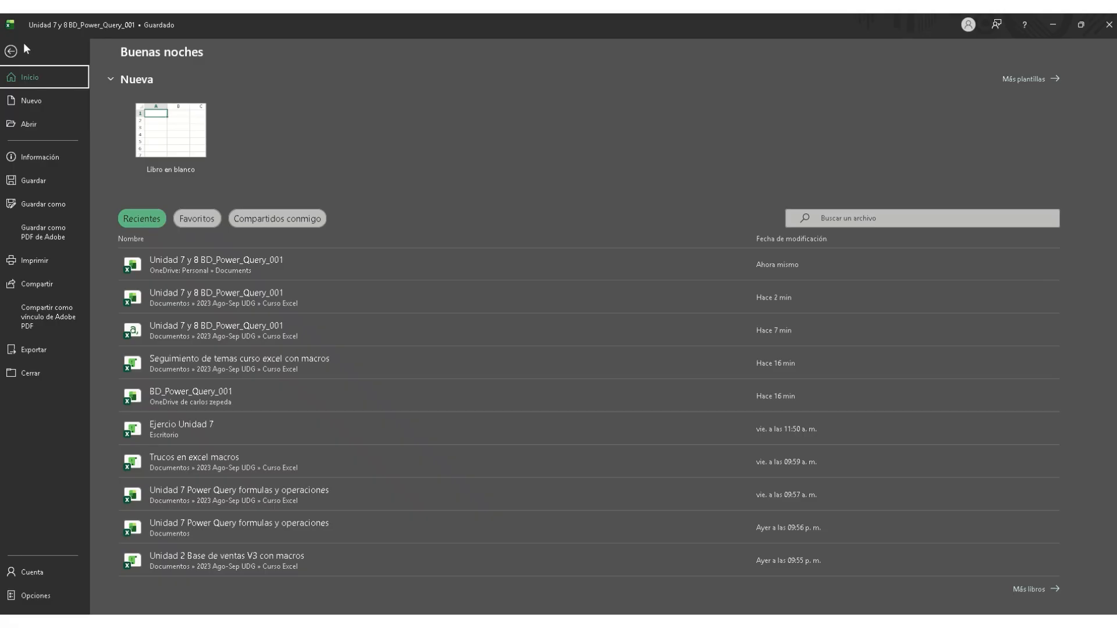
click(57, 158)
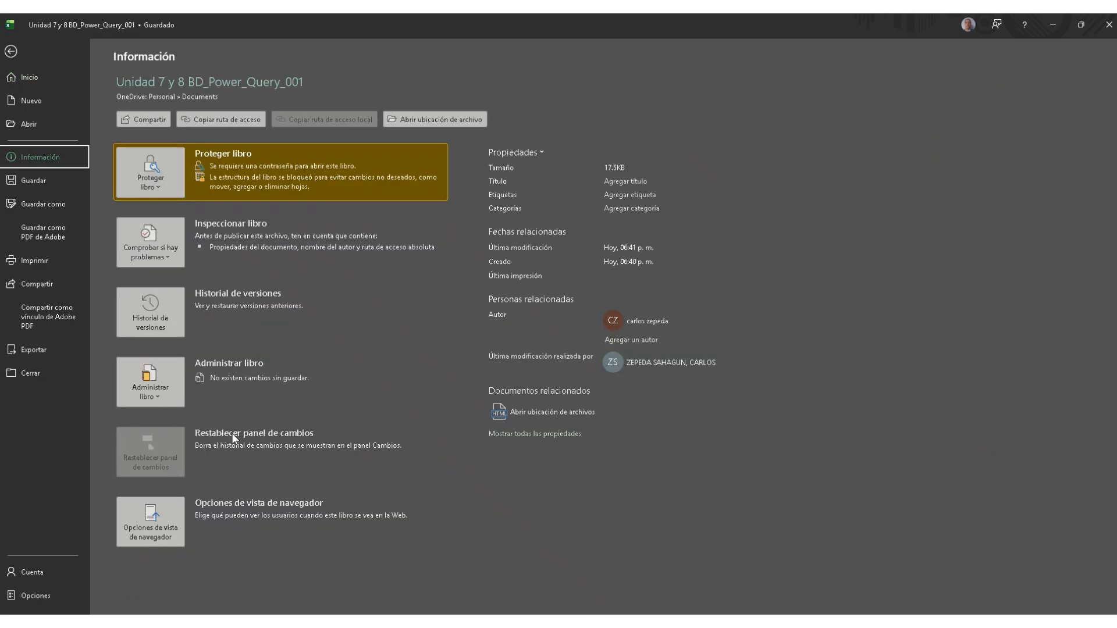
click(151, 400)
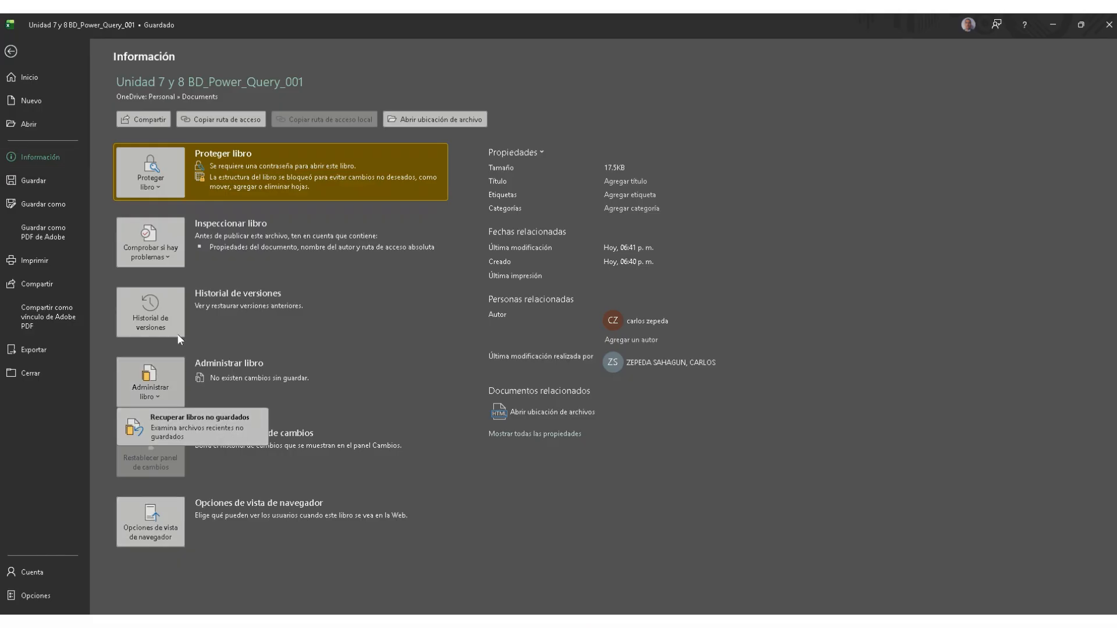
key(Escape)
key(Escape)
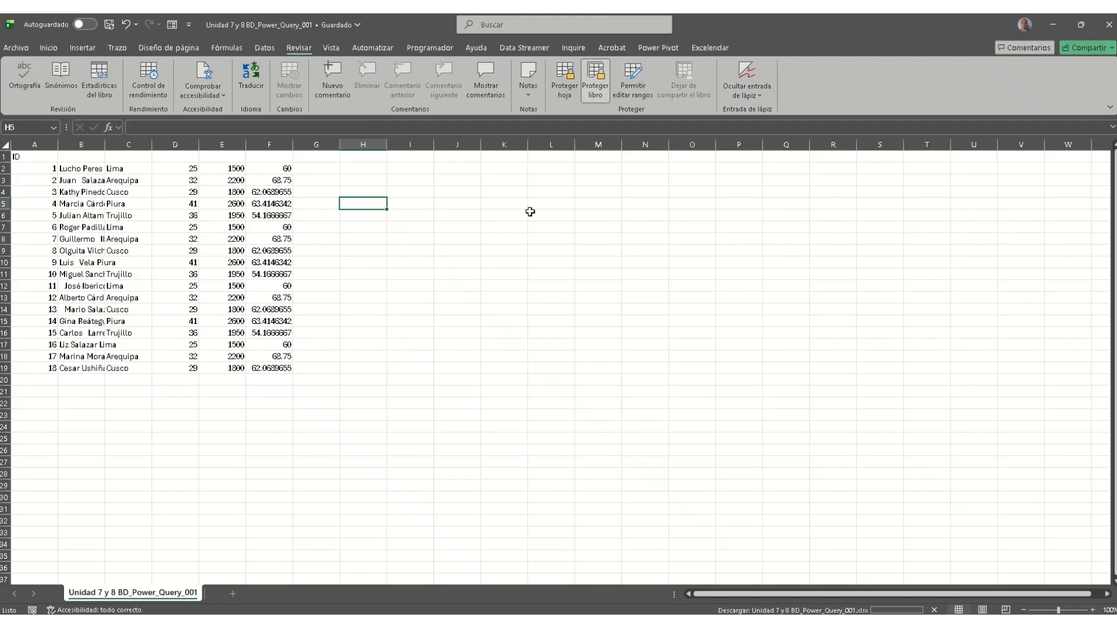
click(531, 215)
Step: Open the previous version 1.0 of the workbook, entering its password
key(alt+r)
key(p)
key(w)
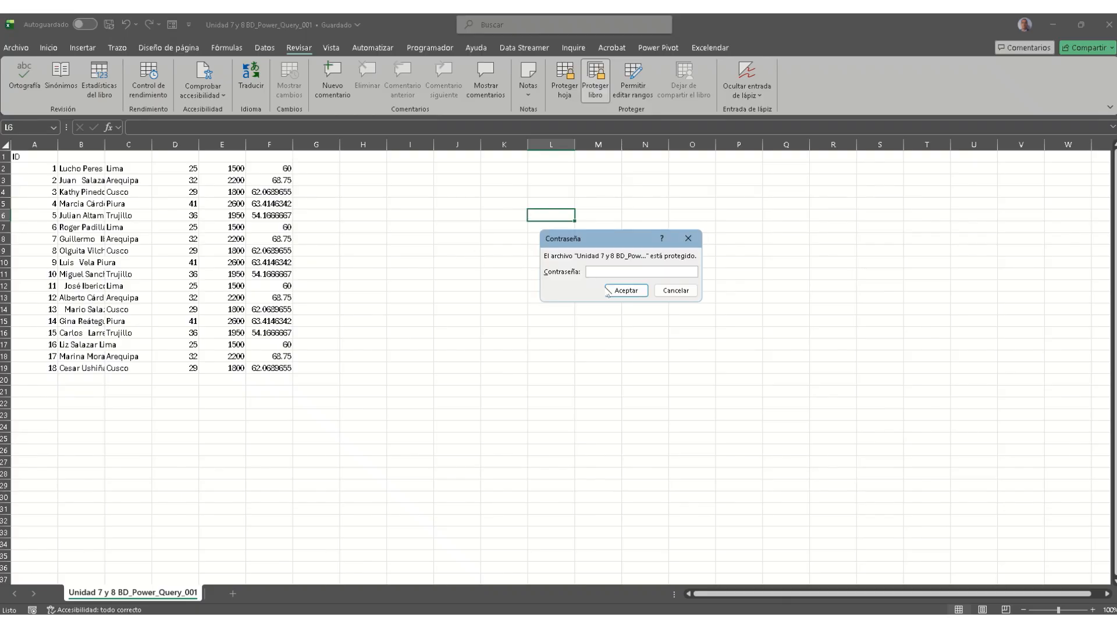
text(123)
click(626, 290)
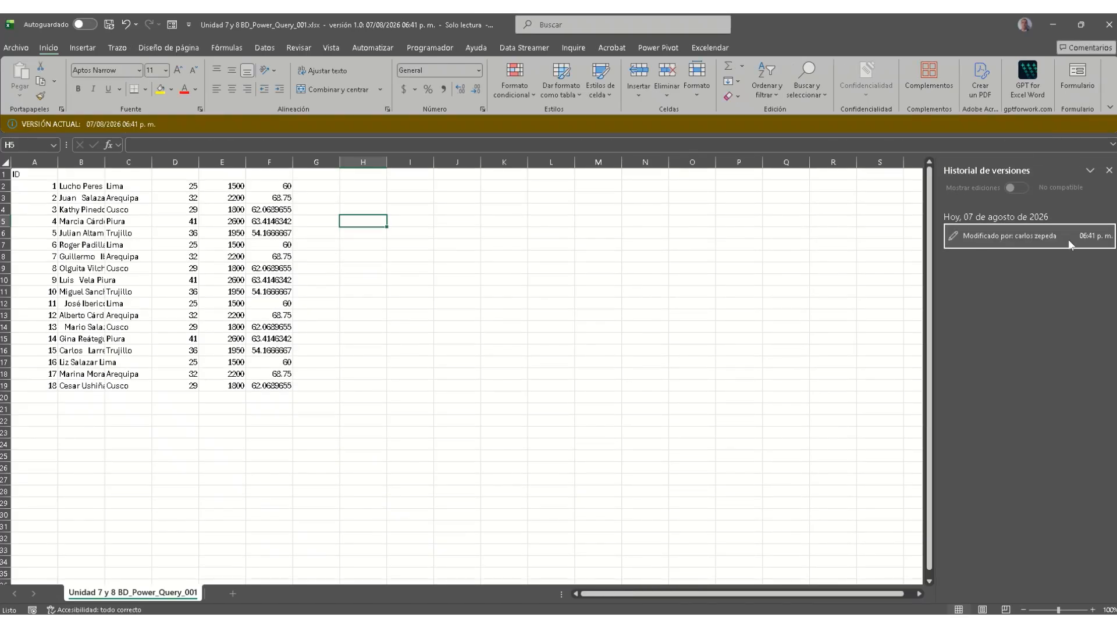
Step: Check the read-only version's information and management options, then return to its sheet
click(23, 47)
click(42, 157)
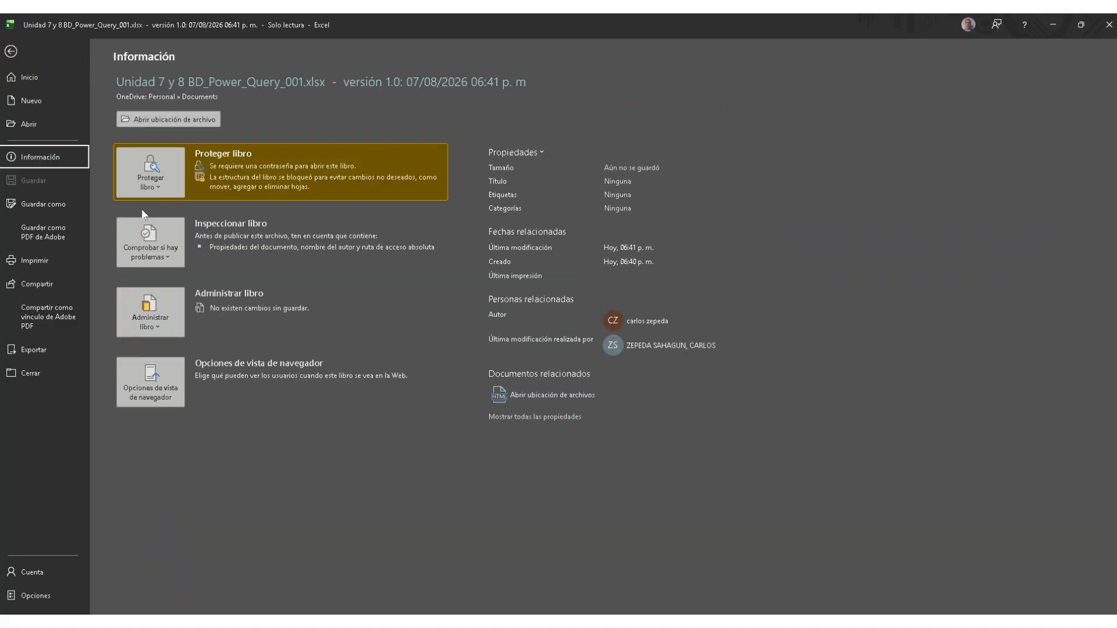
click(164, 332)
key(Escape)
click(10, 51)
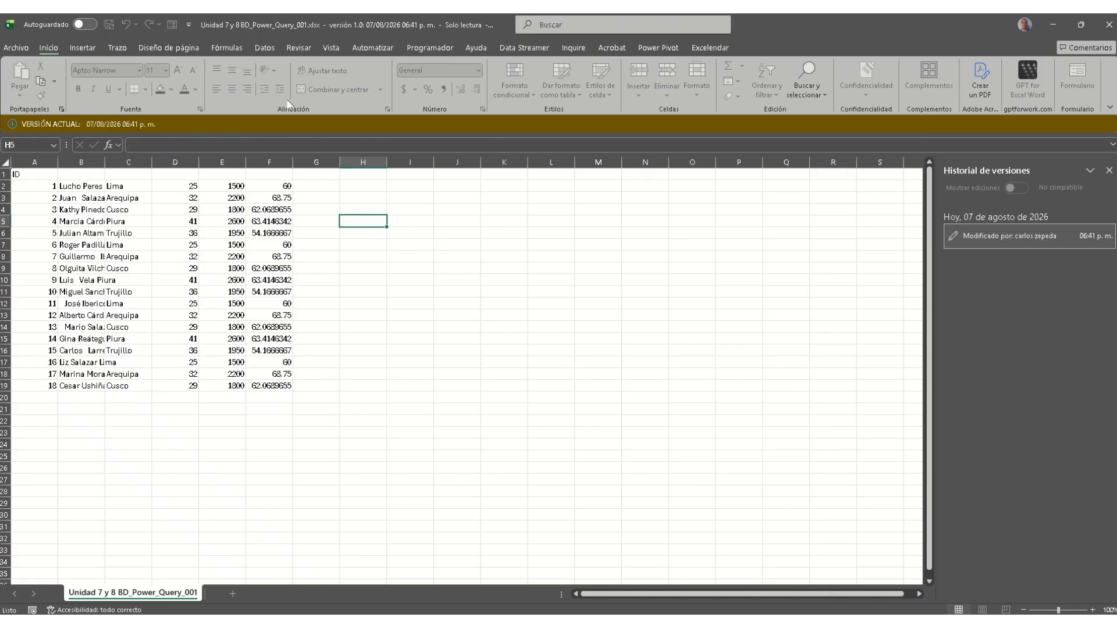
Step: View the version's Compartir options, then close the read-only version 1.0 and the client workbook
click(665, 277)
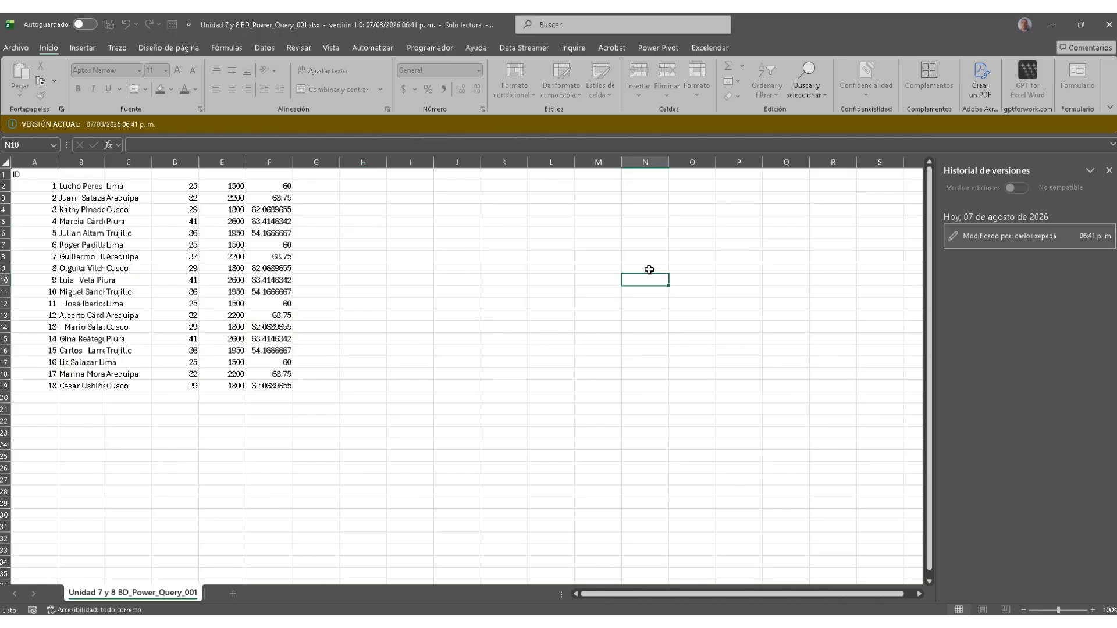
click(15, 48)
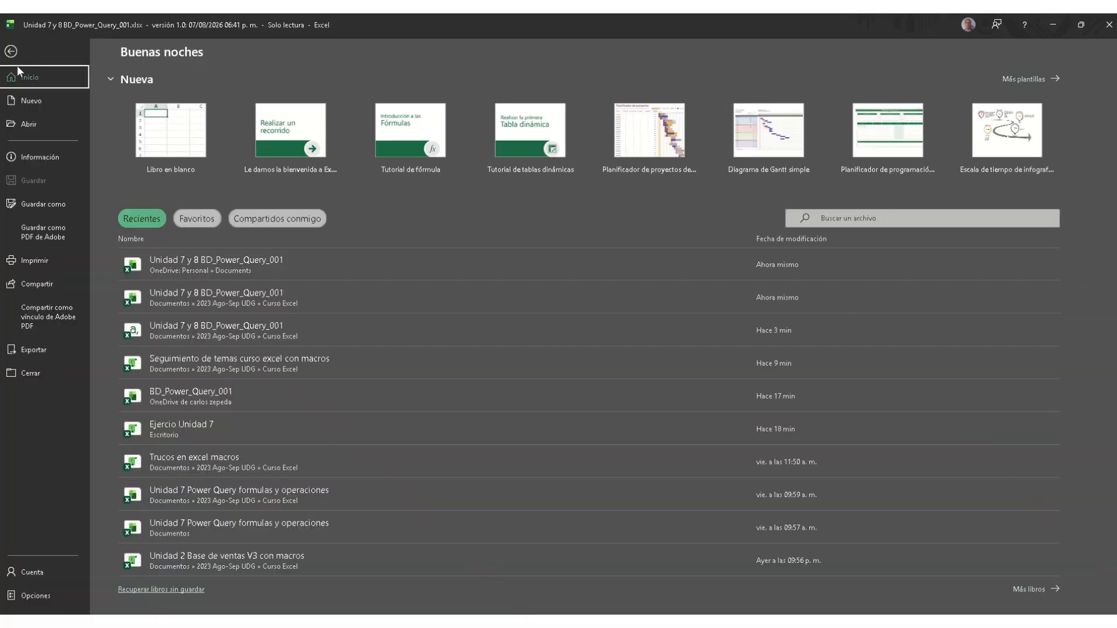
click(42, 284)
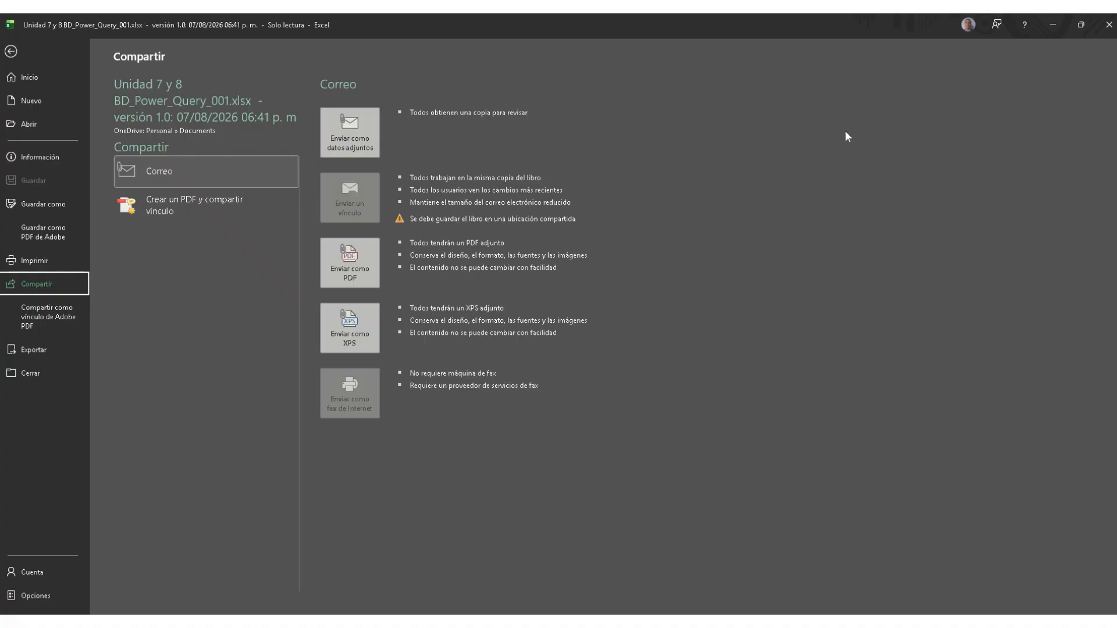
click(1108, 28)
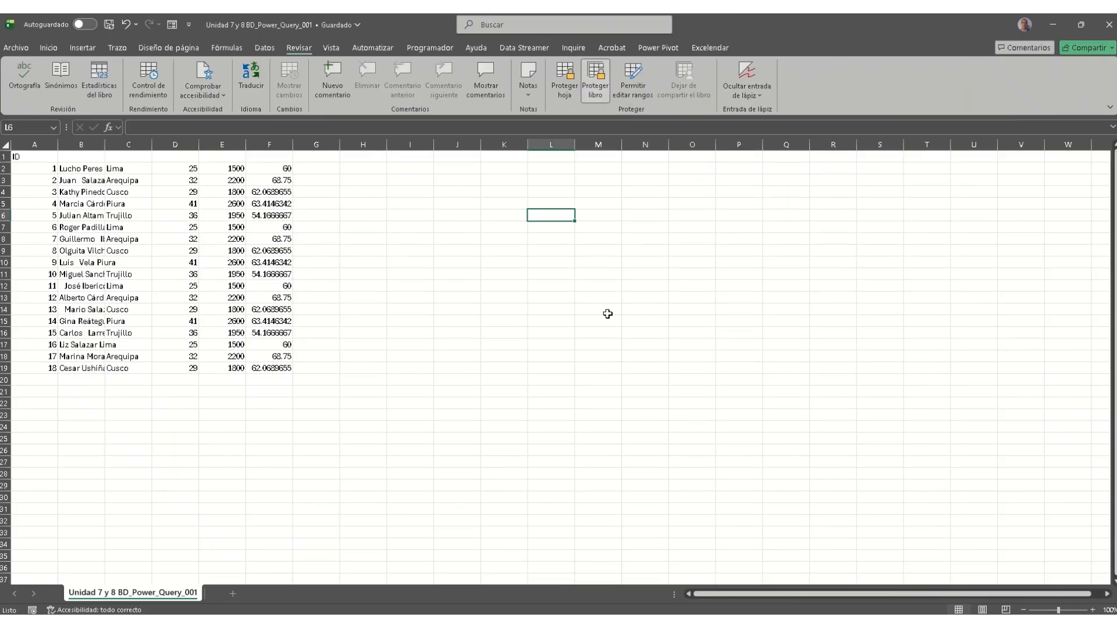
click(1108, 26)
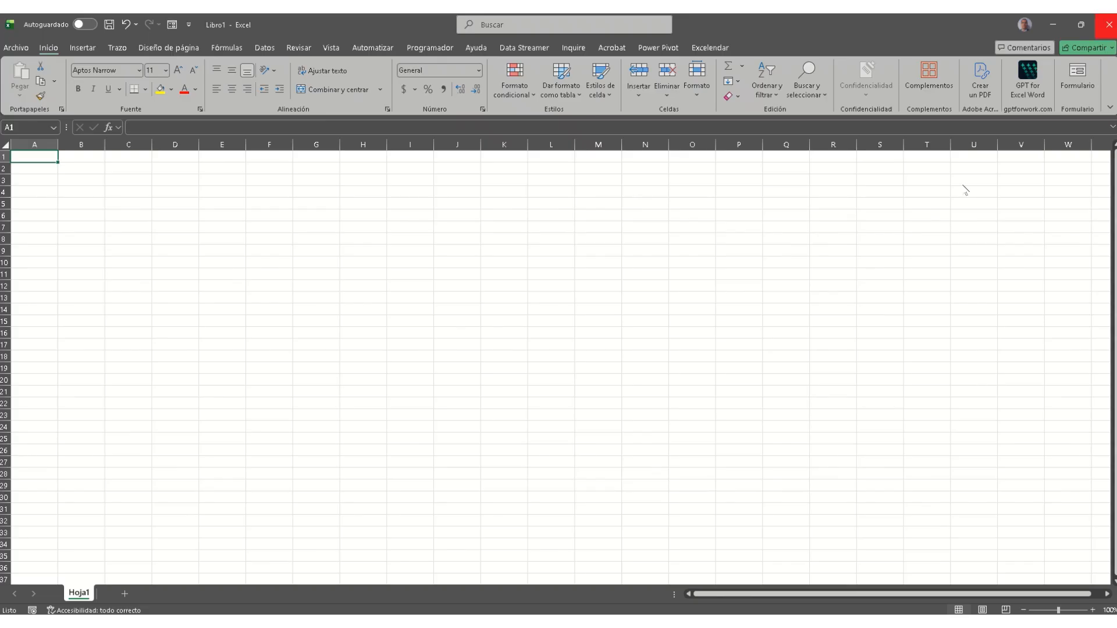
Step: Share the blank workbook to OneDrive Personal as 'ejemplo', then switch to OneDrive in Firefox
click(1090, 51)
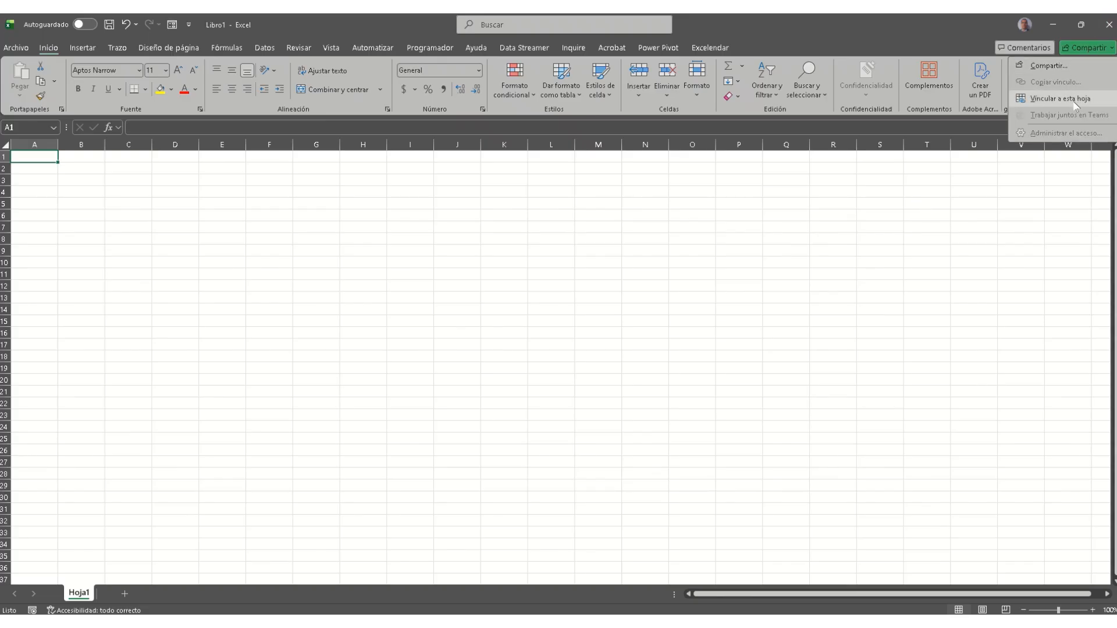
click(1068, 67)
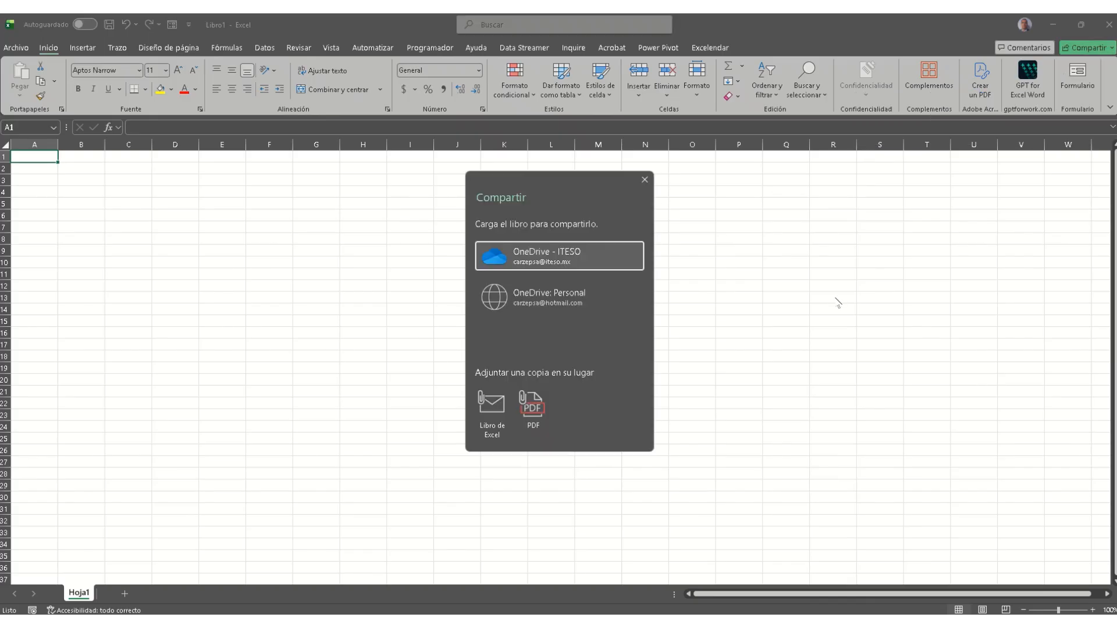
click(588, 297)
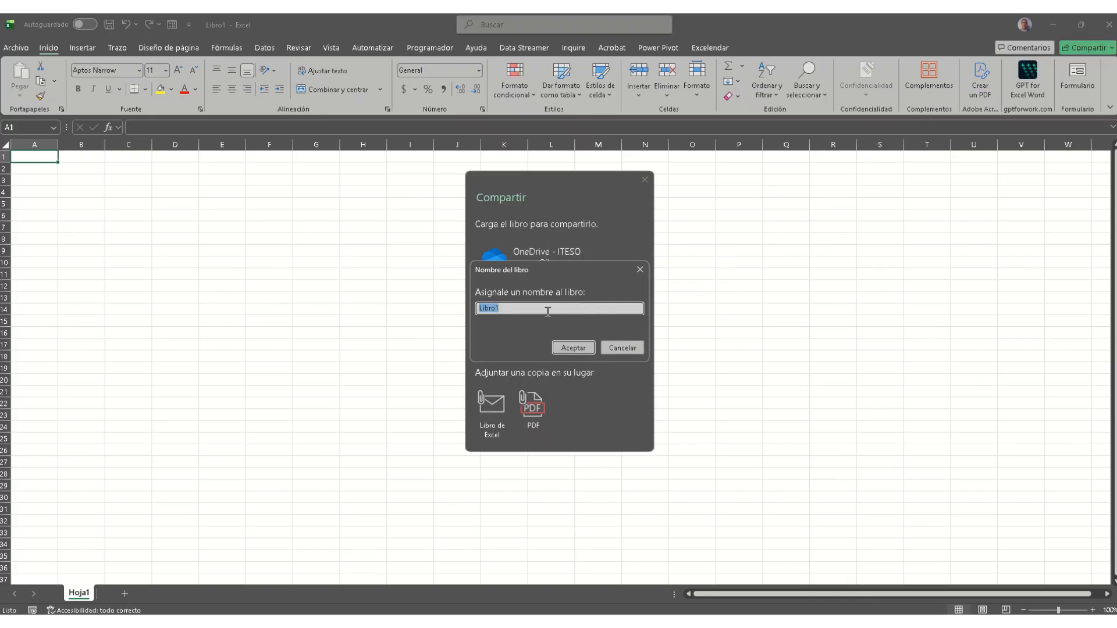
text(ejemplo)
key(Return)
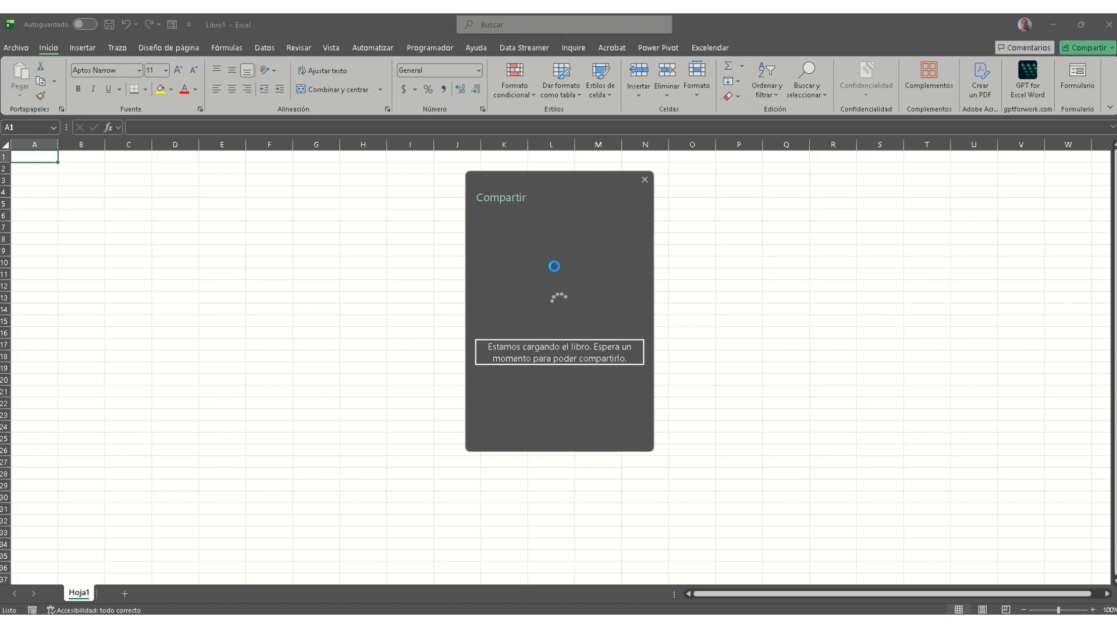
mouse_move(276, 605)
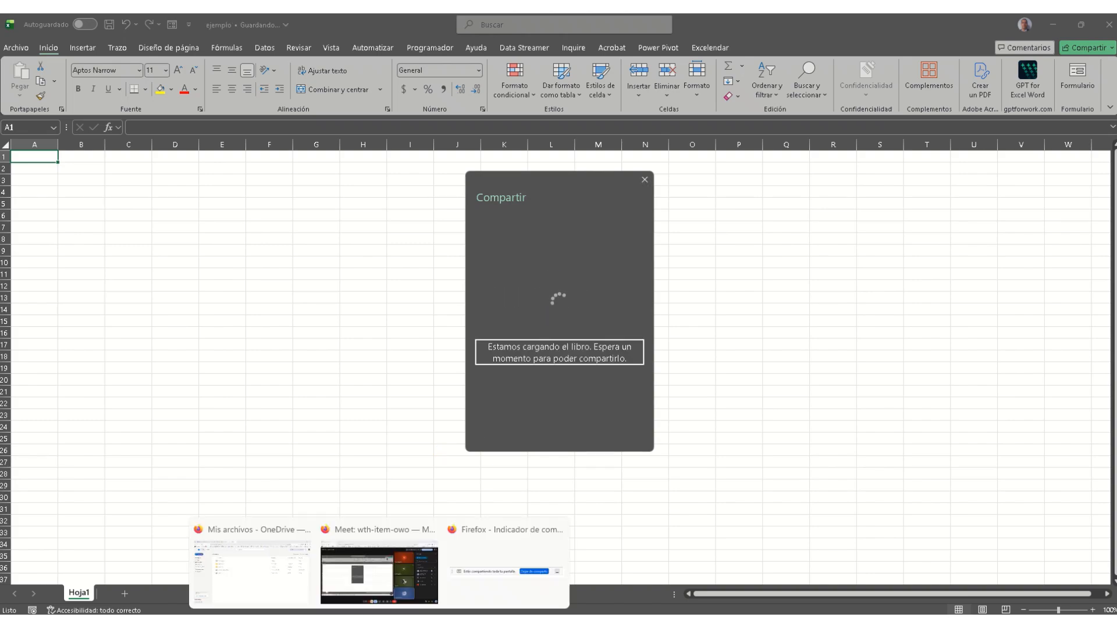
click(276, 605)
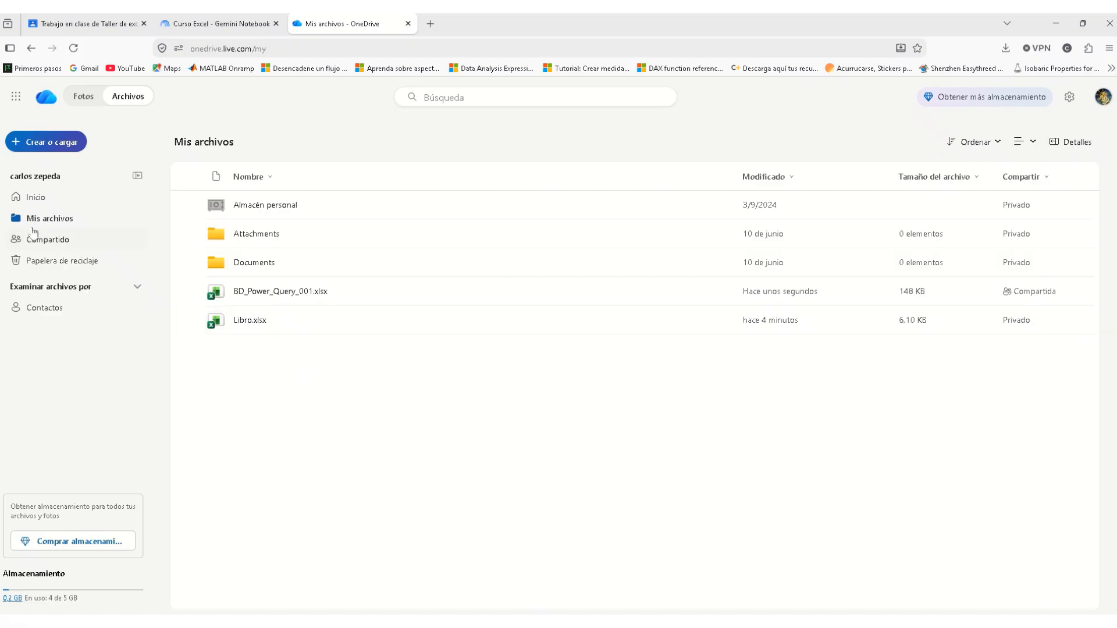
Step: Go to the OneDrive home page, then return to the ejemplo workbook in desktop Excel
click(36, 196)
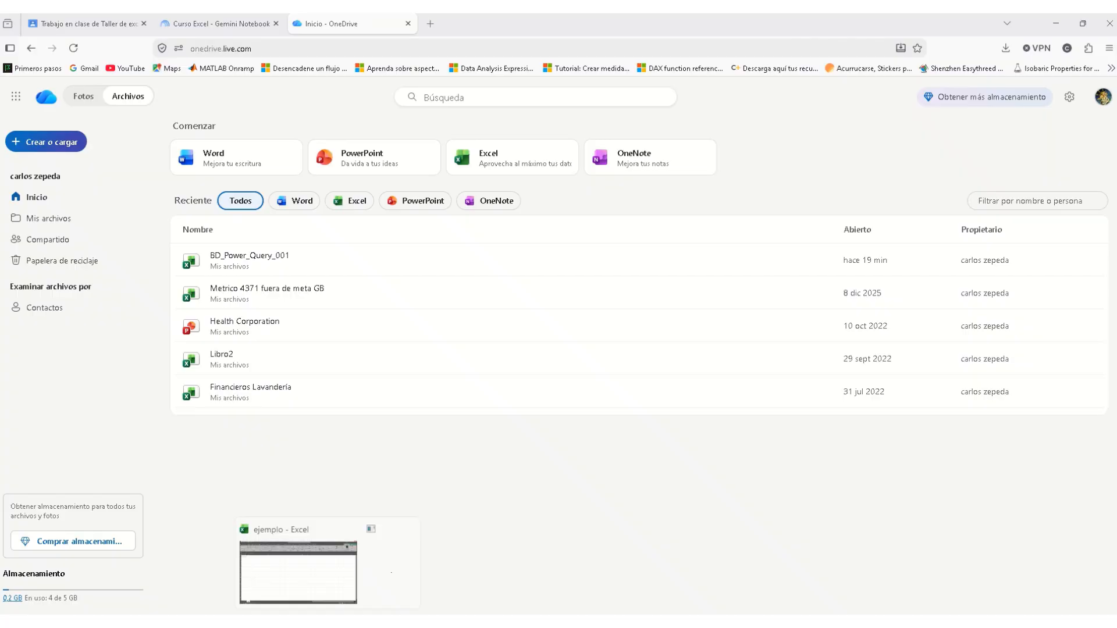
click(266, 573)
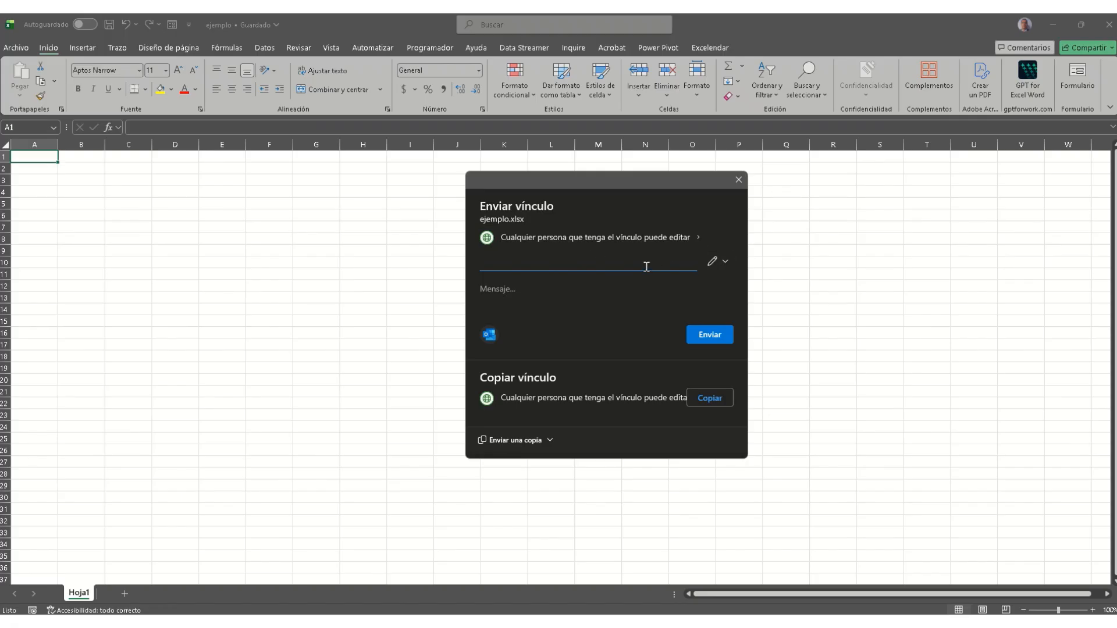
Step: Enter the message 'saludos', then create and copy an anyone-can-edit link for ejemplo.xlsx
text(sal)
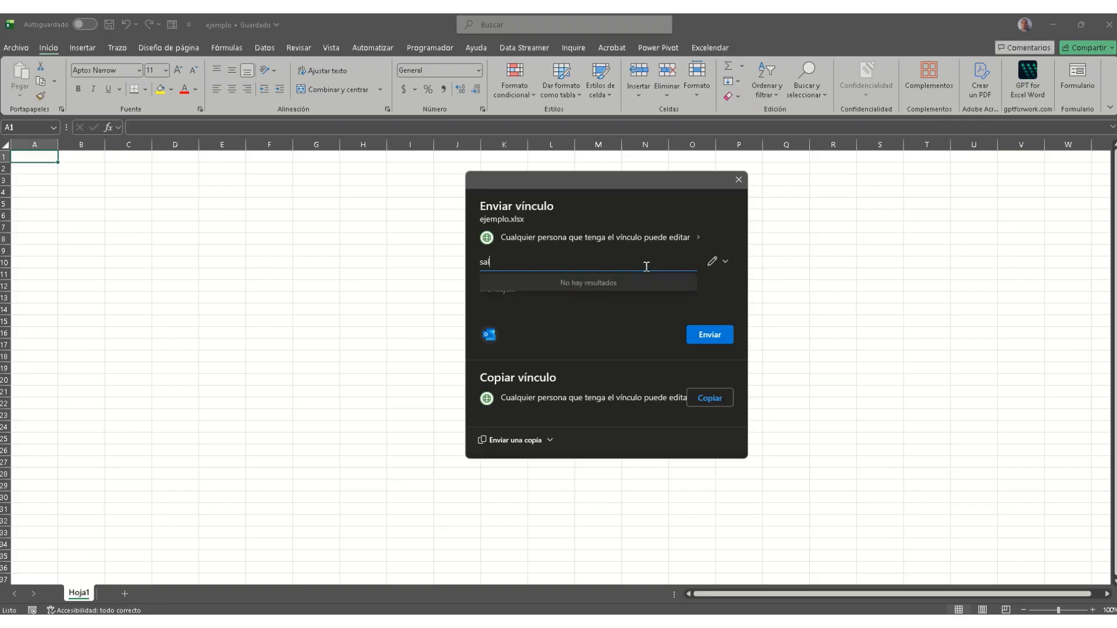
text(udos)
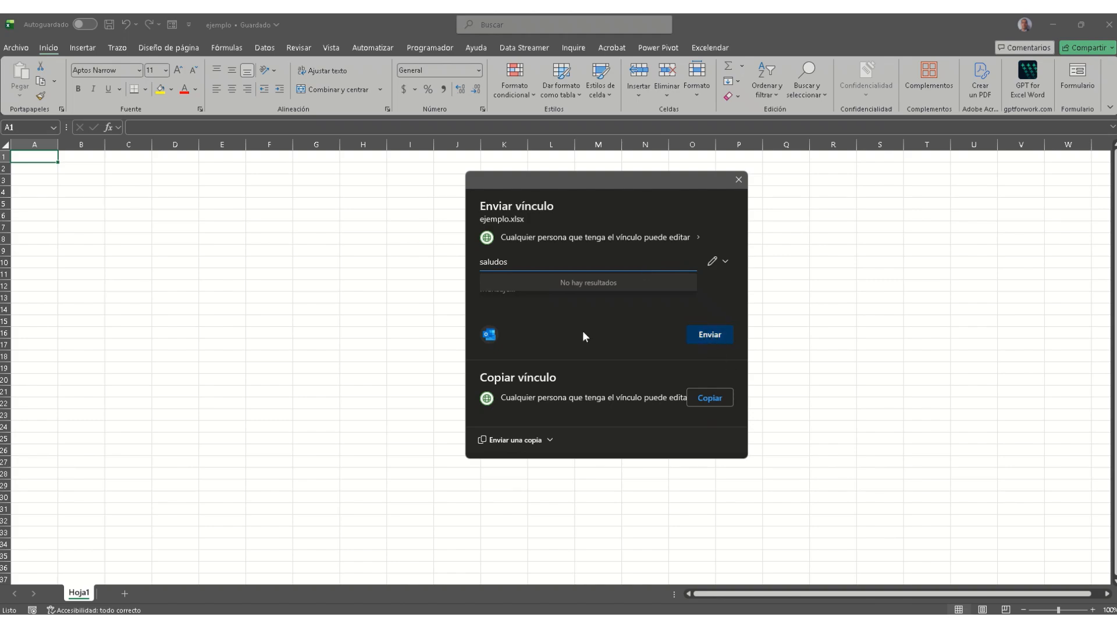
click(713, 398)
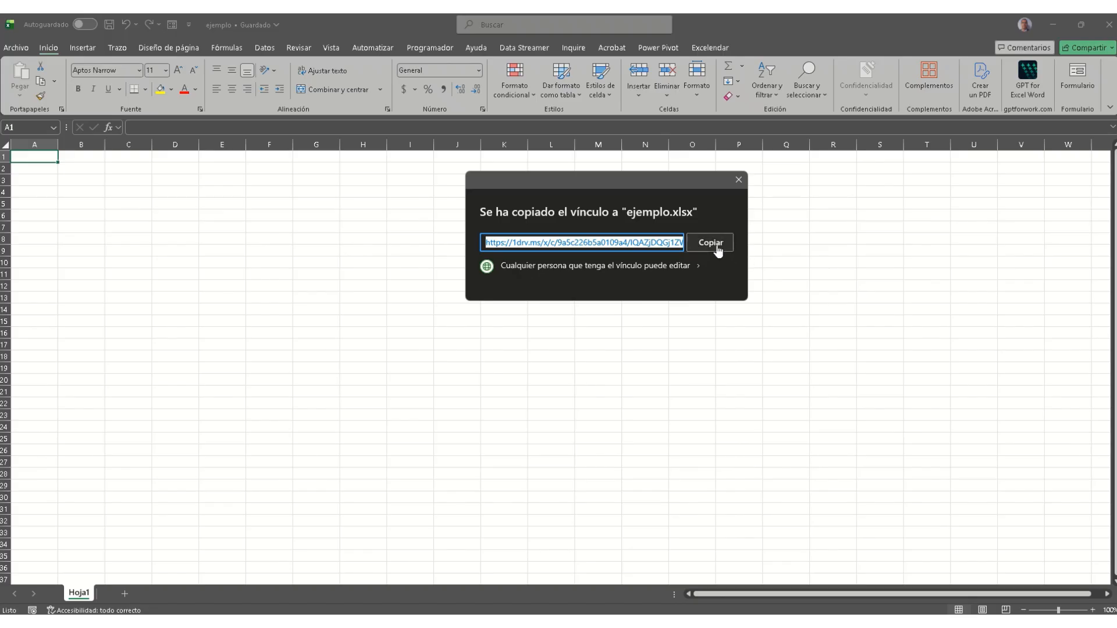
click(718, 248)
click(719, 251)
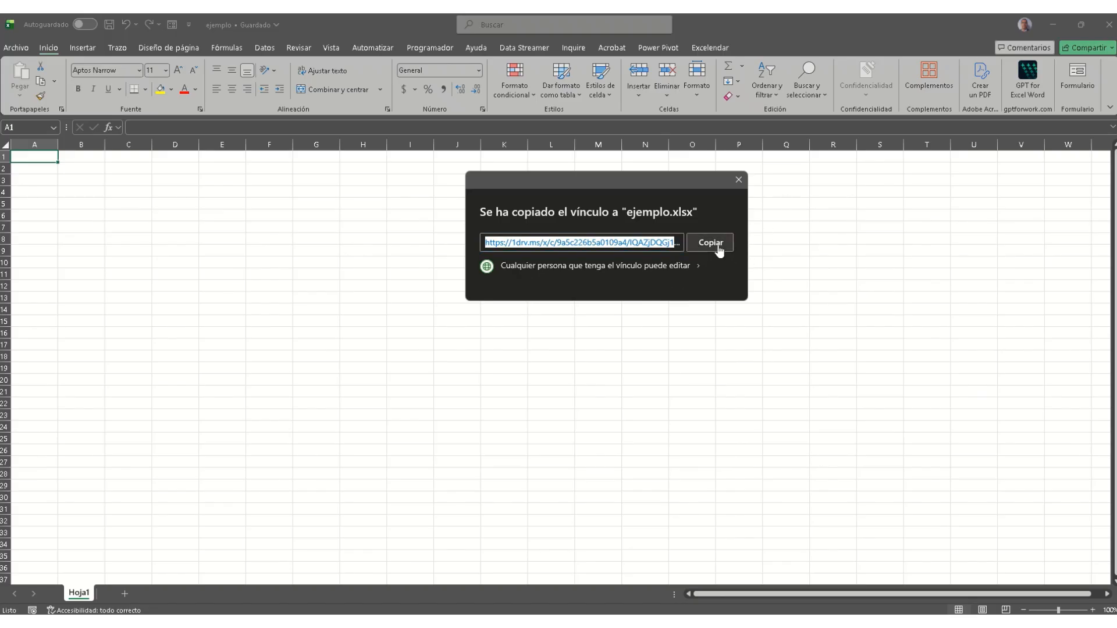
Step: Close the Enviar vínculo dialog and minimize Excel to get back to OneDrive
click(738, 179)
click(583, 345)
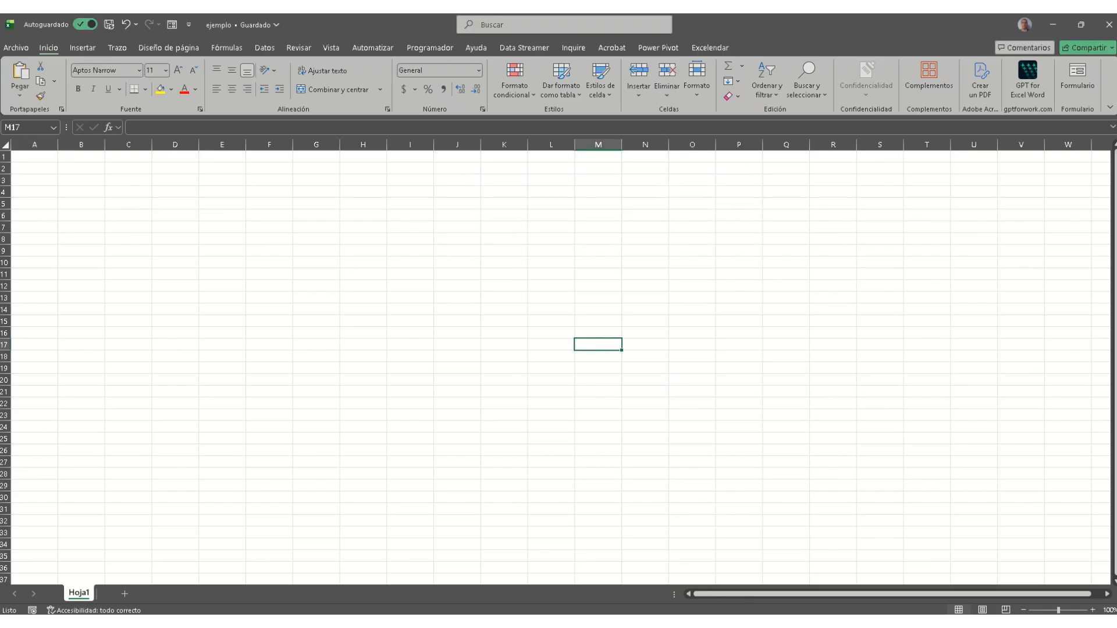
key(alt+Tab)
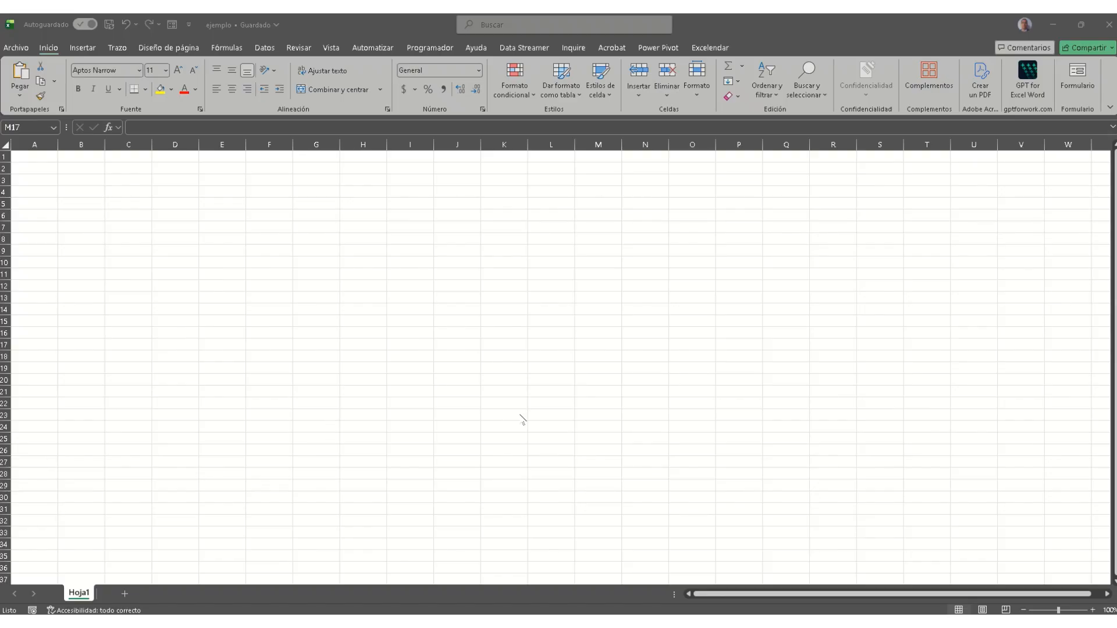
click(1051, 26)
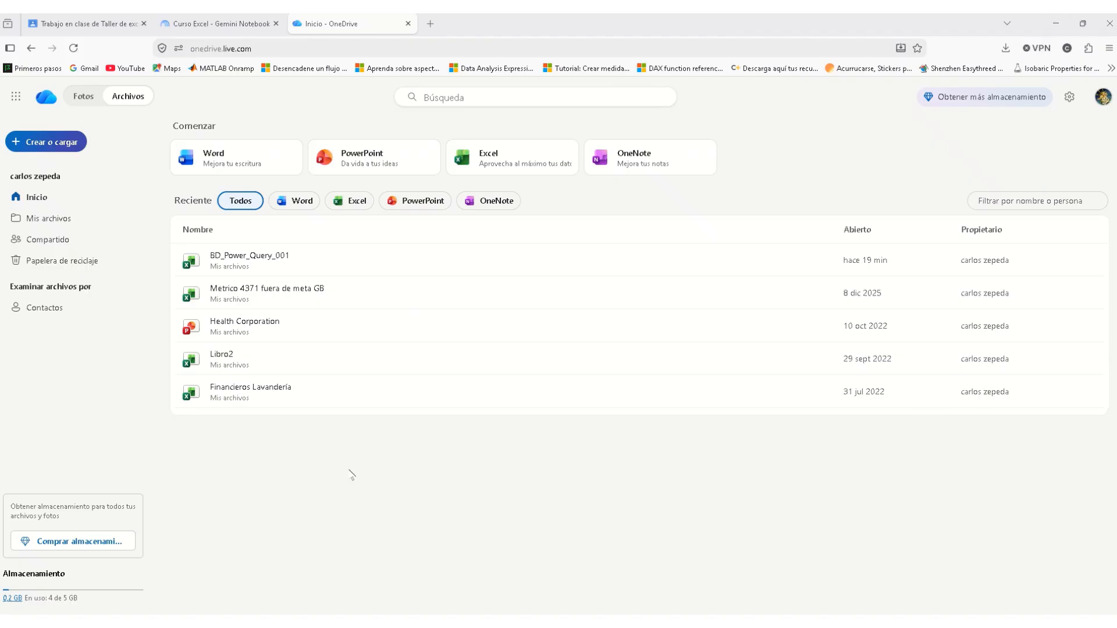
Step: Reload OneDrive home and open Libro2 from the Reciente list, which opens an error page
click(73, 49)
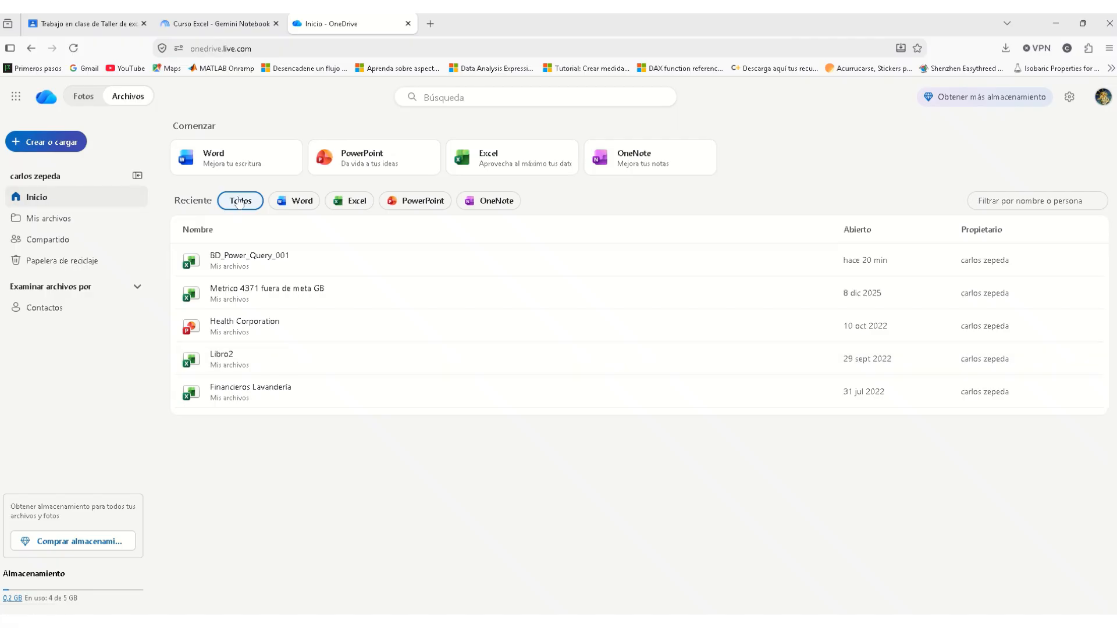
click(249, 362)
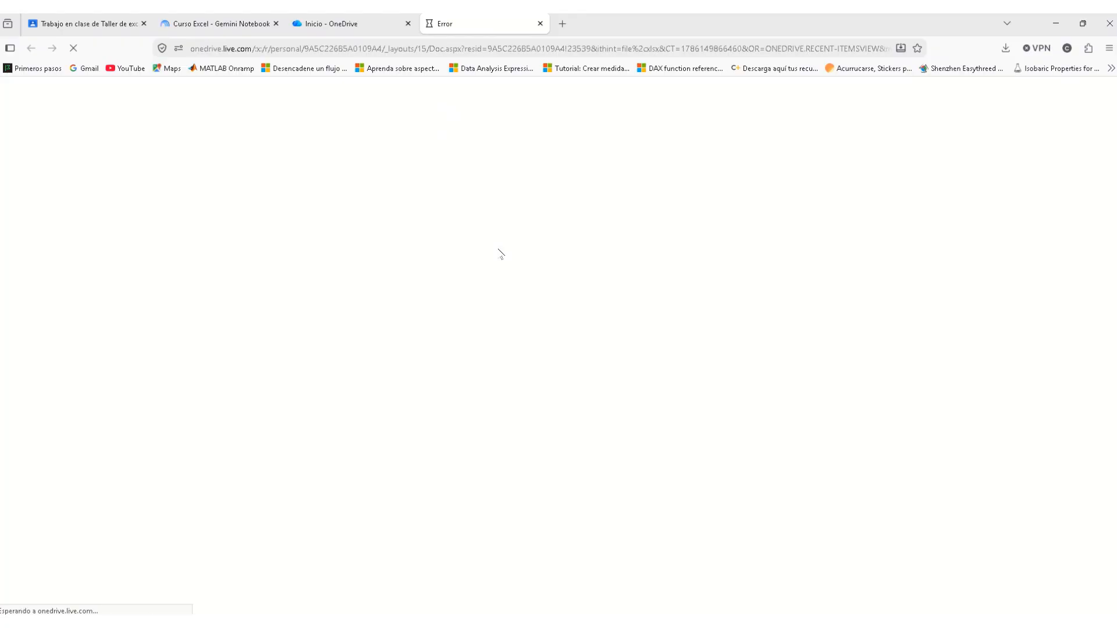
Step: Open the copied ejemplo sharing link in a new browser tab and close the Error tab
click(563, 25)
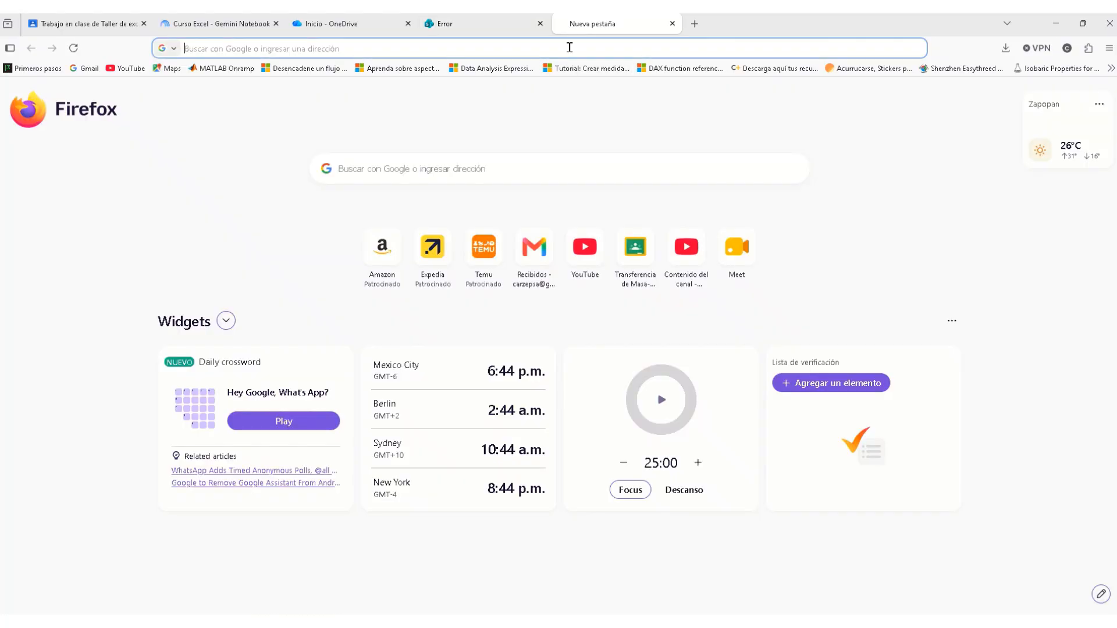
key(Return)
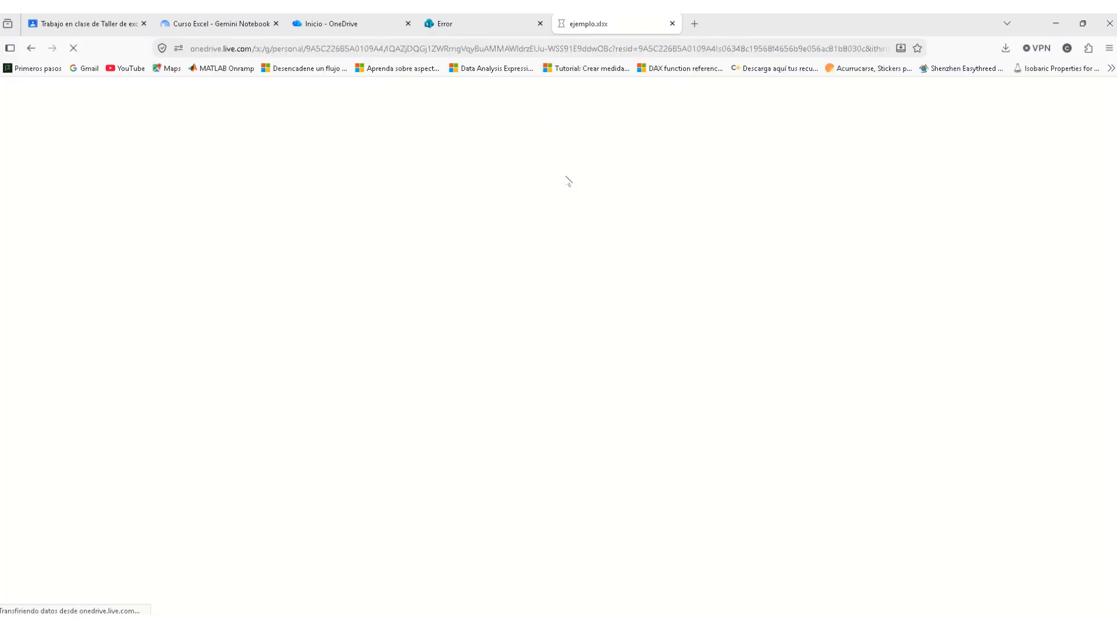
click(540, 23)
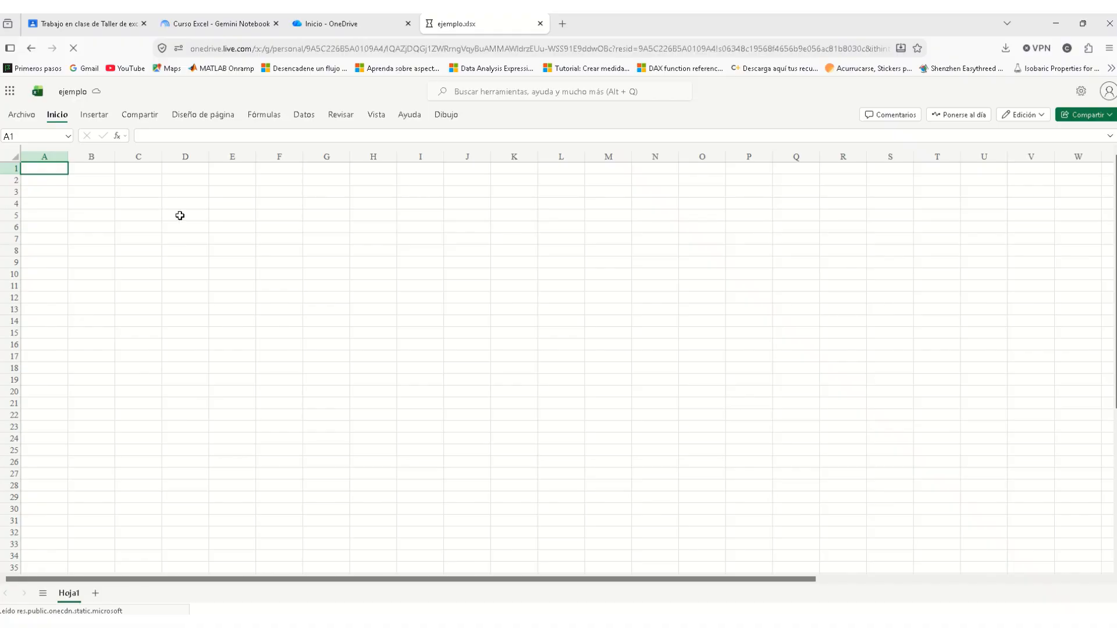
Step: Select cells F7, L7, O7 and E7 in the web workbook, then return to desktop Excel's ejemplo
click(274, 240)
click(578, 237)
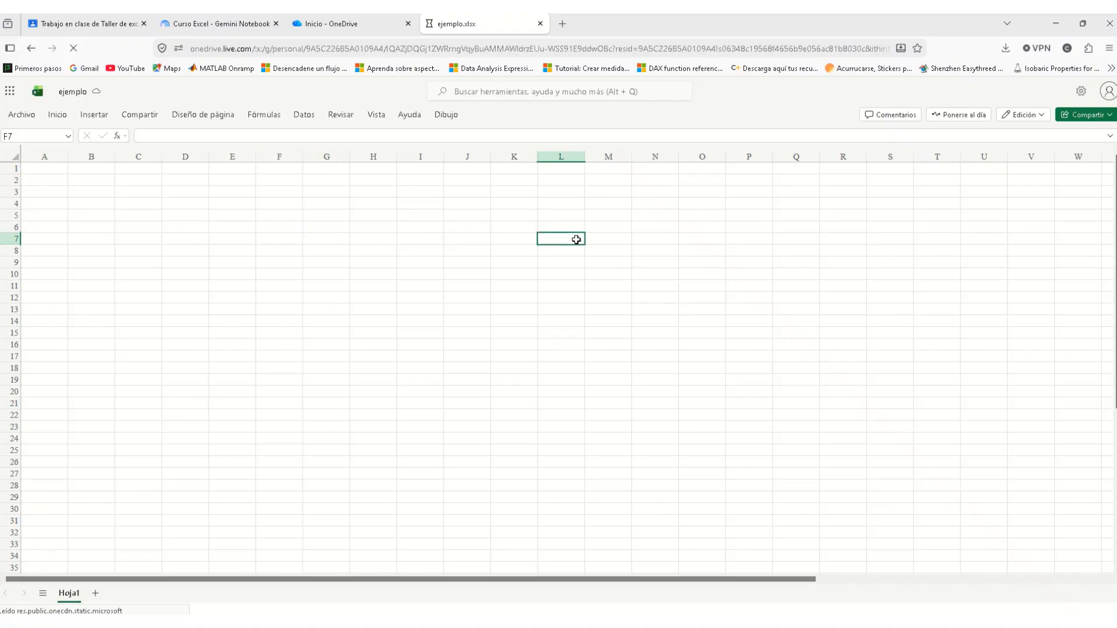
click(700, 241)
click(252, 236)
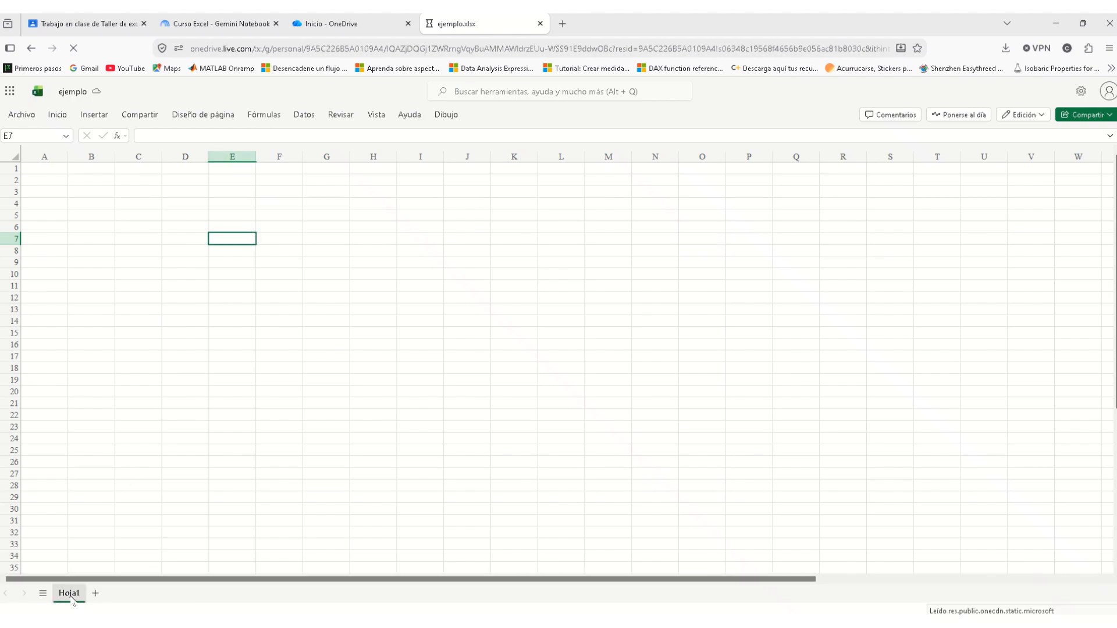
mouse_move(327, 624)
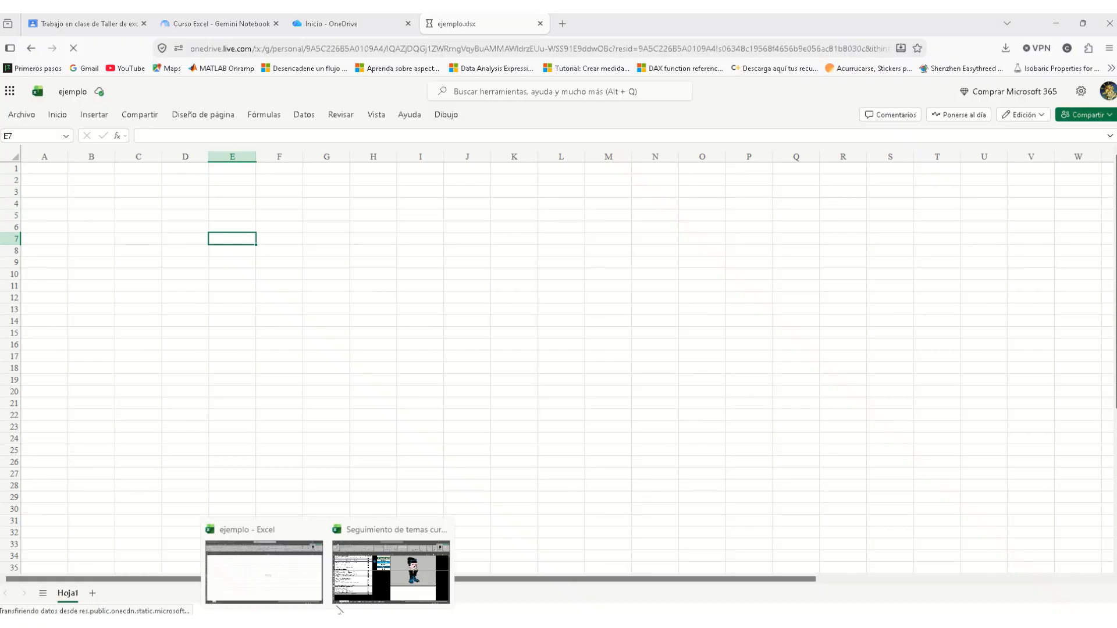
click(307, 599)
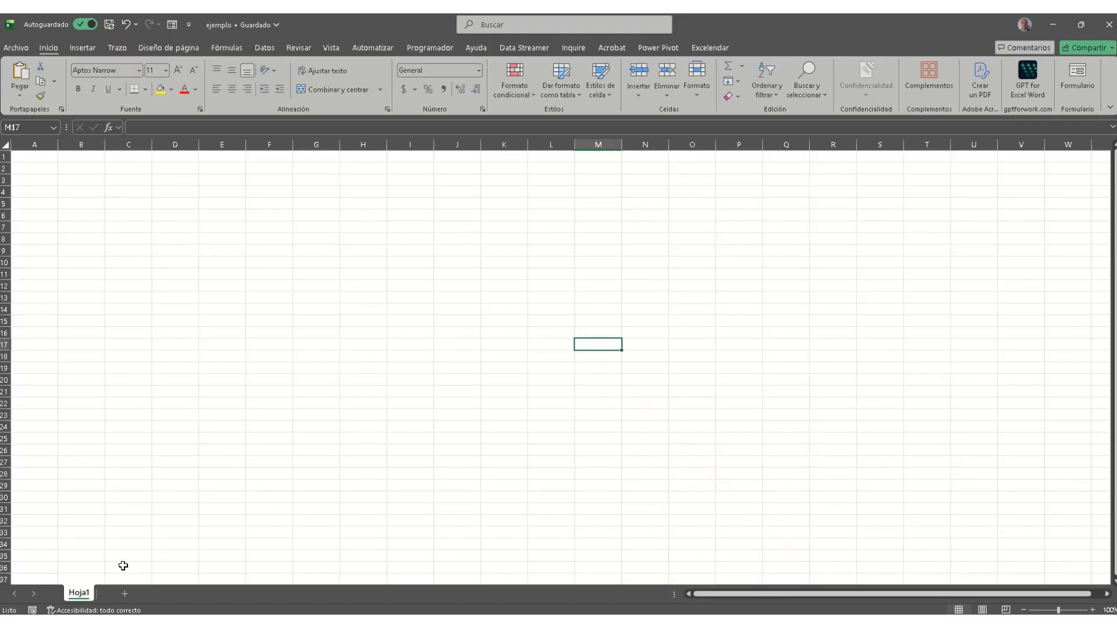
Step: Open the recent workbook 'Unidad 7 y 8 BD_Power_Query_001', entering its password
click(123, 566)
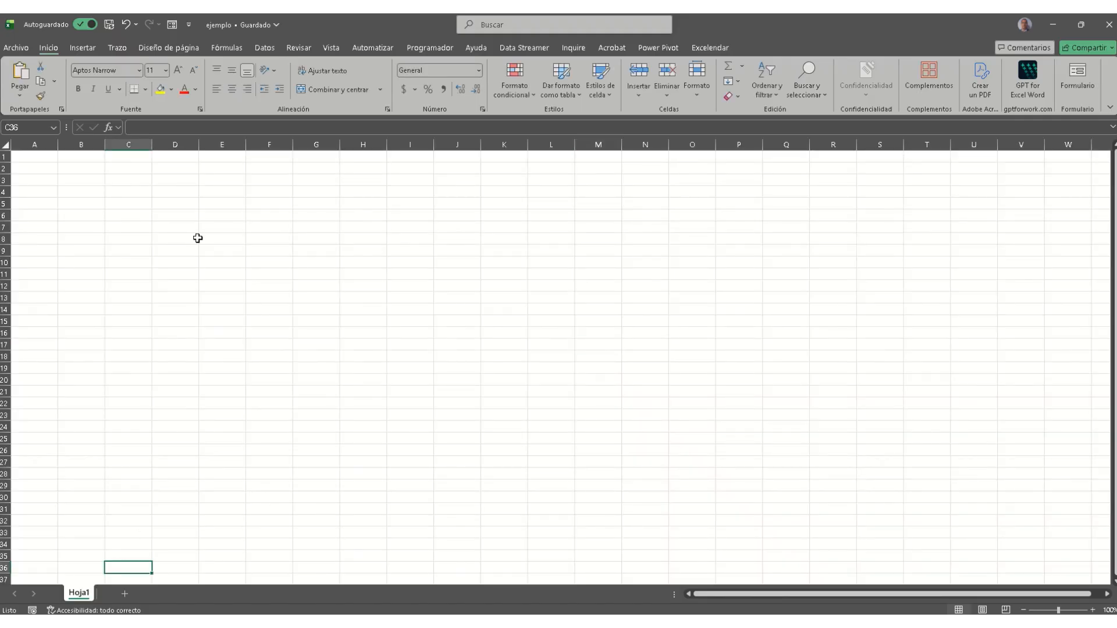
click(22, 48)
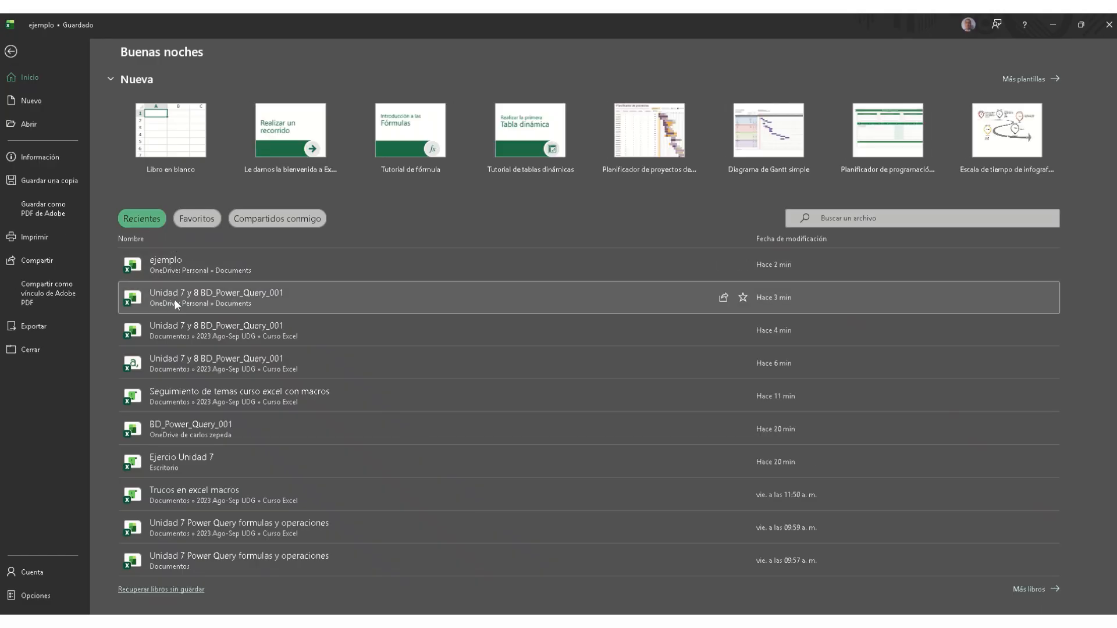
click(173, 299)
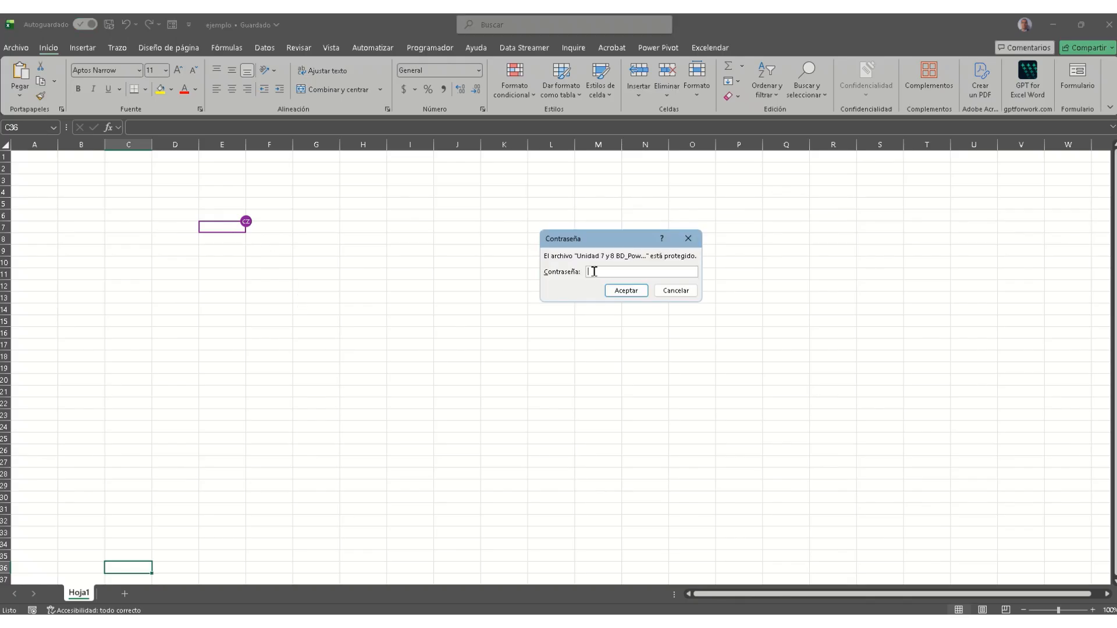
text(1)
click(623, 291)
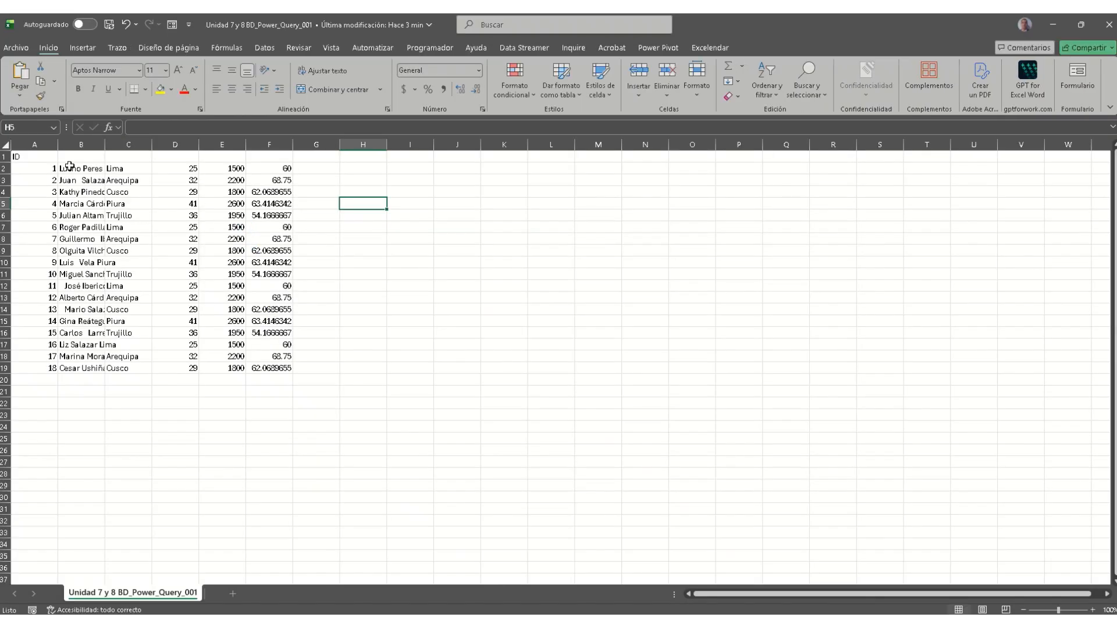
Step: Copy the client table A1:F19 and paste it into ejemplo at cell A1
drag(29, 158, 287, 367)
key(ctrl+c)
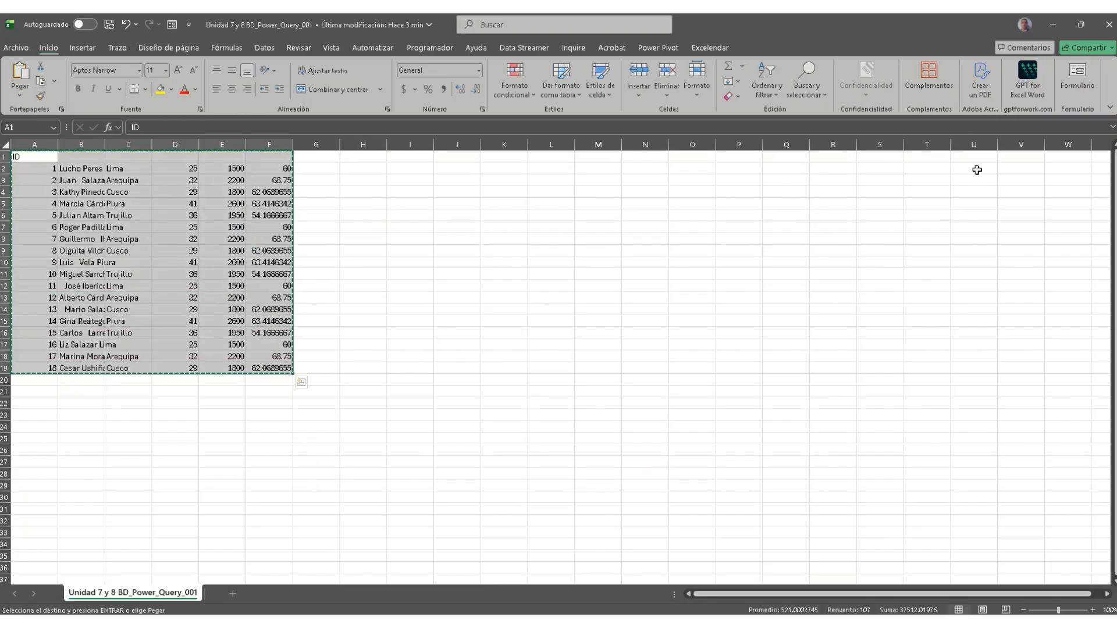
click(1053, 25)
click(48, 161)
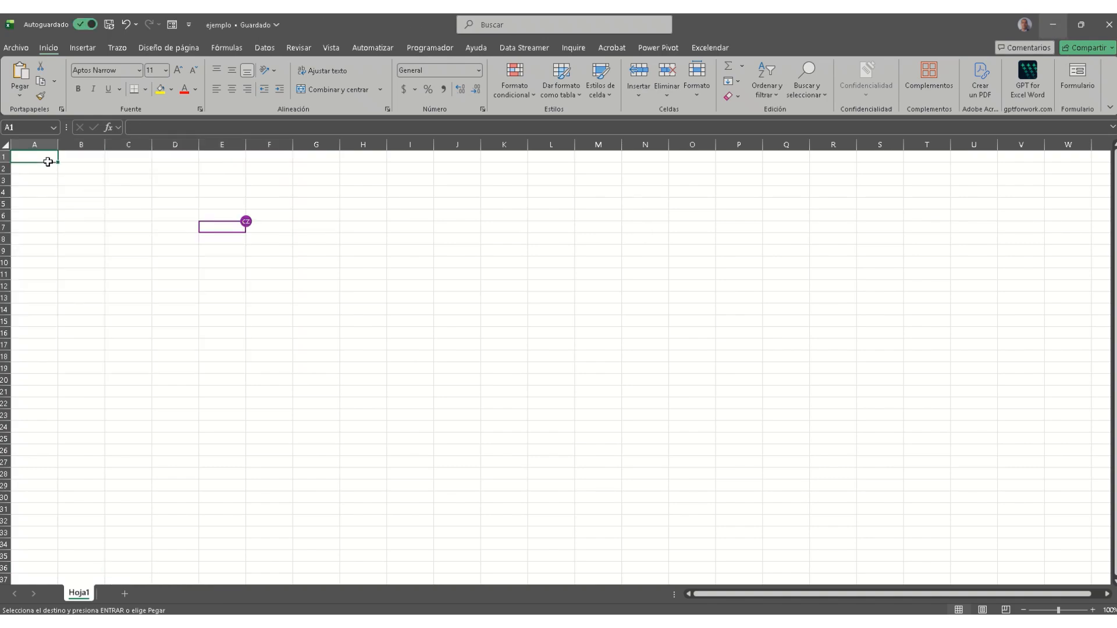
key(ctrl+v)
click(406, 296)
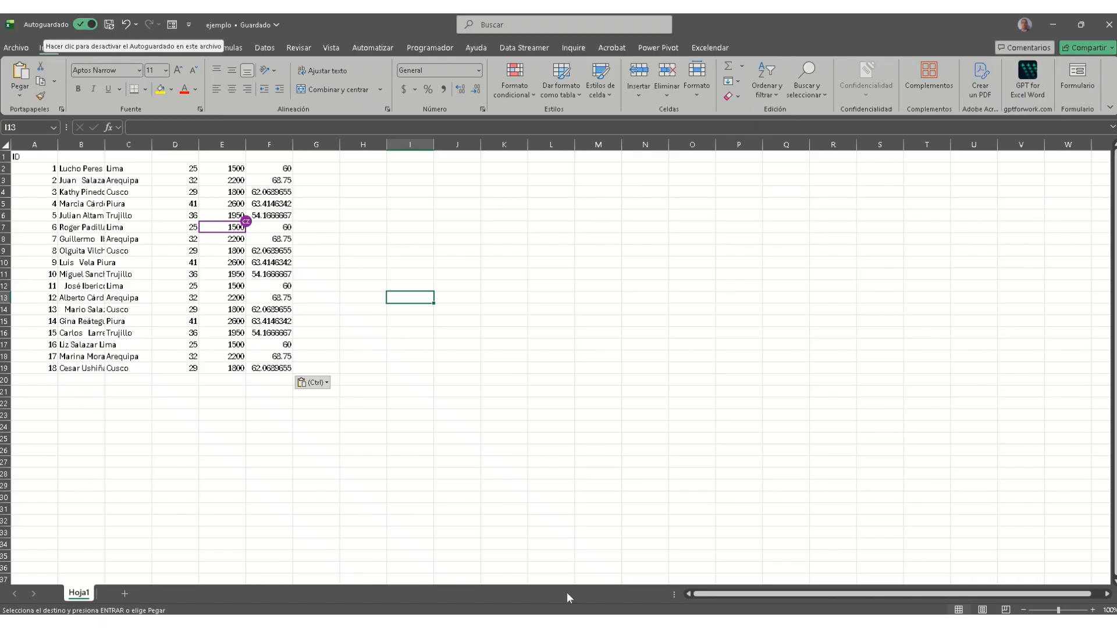
mouse_move(483, 621)
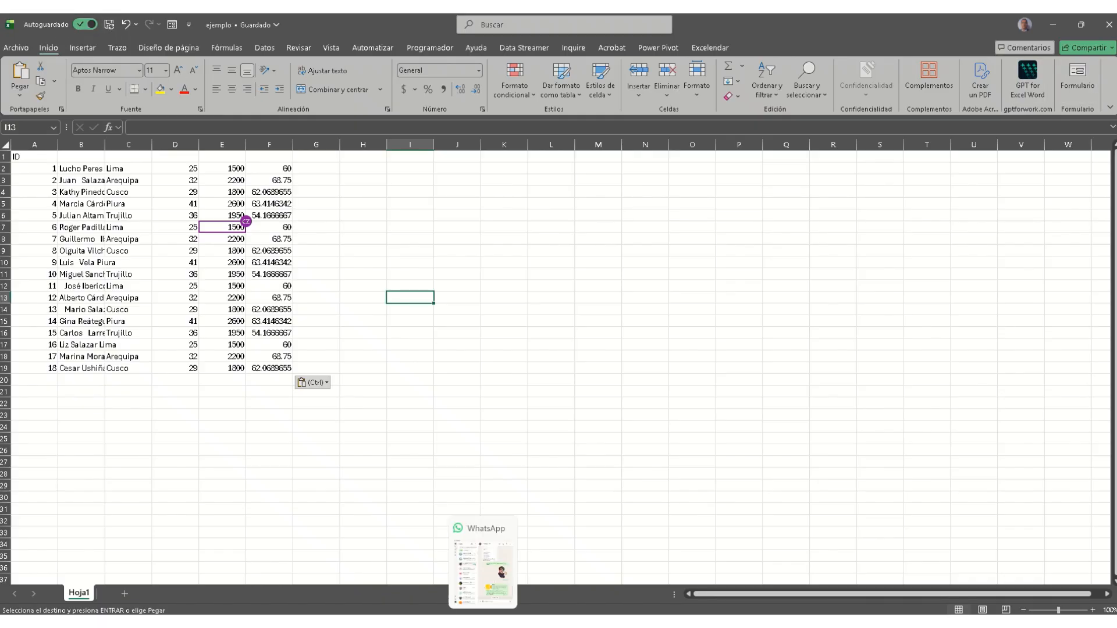
mouse_move(327, 622)
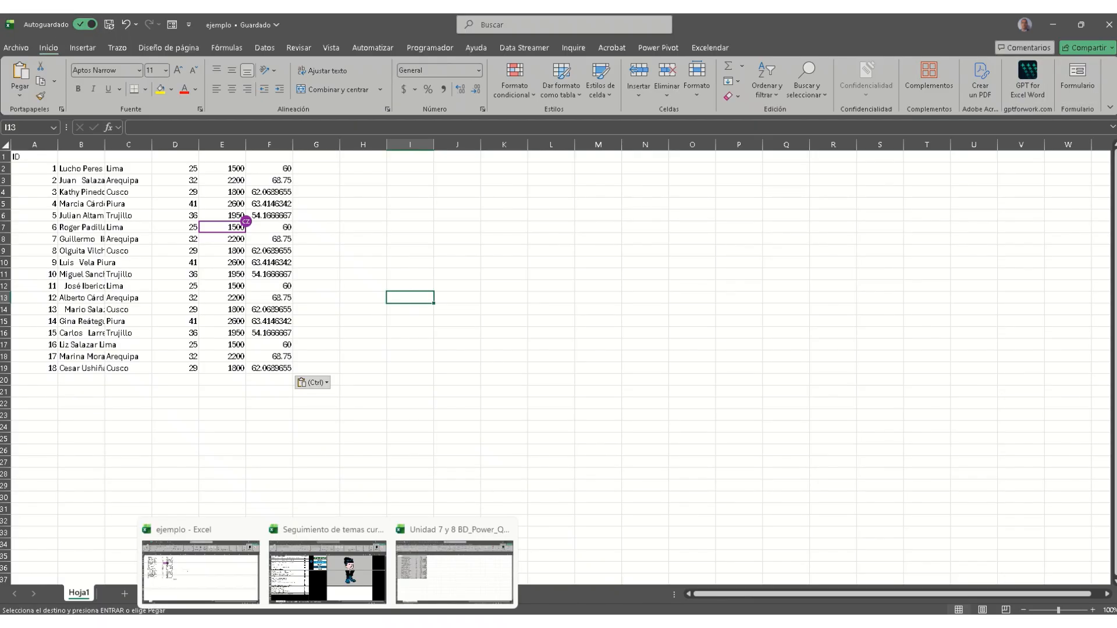
Step: Switch to the web copy of ejemplo and select empty cells I8, T10 and J10
mouse_move(387, 621)
click(305, 556)
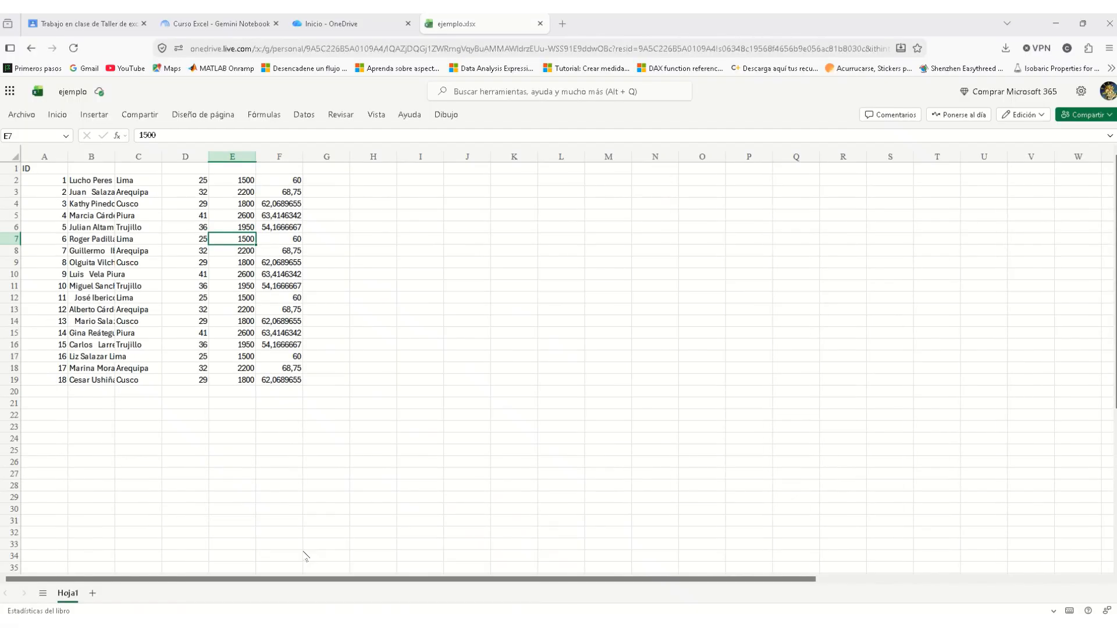
click(421, 251)
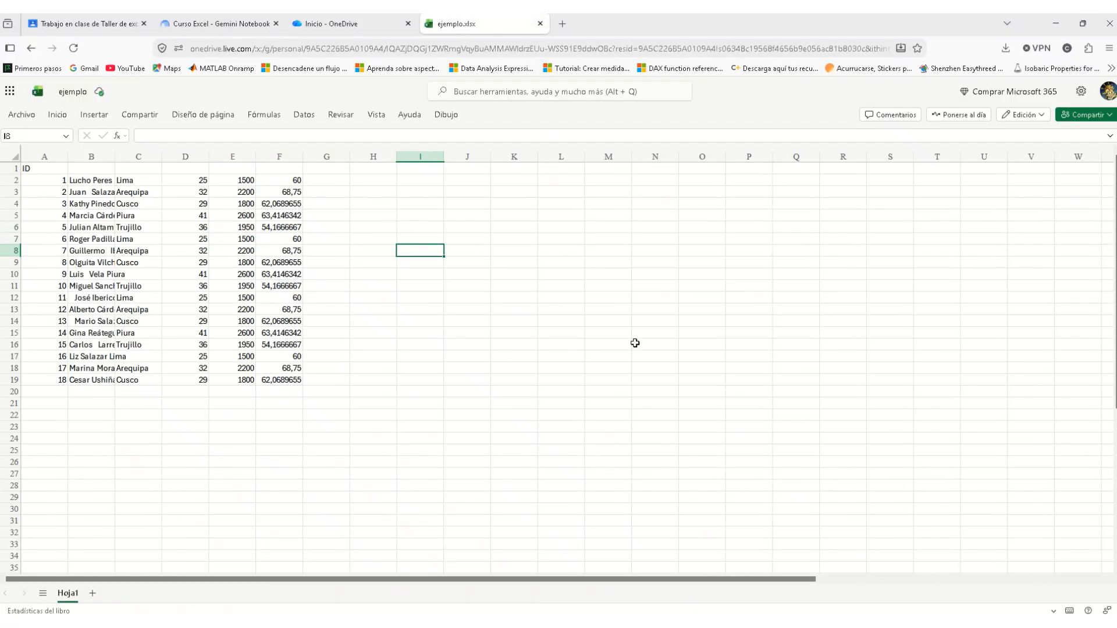
click(934, 271)
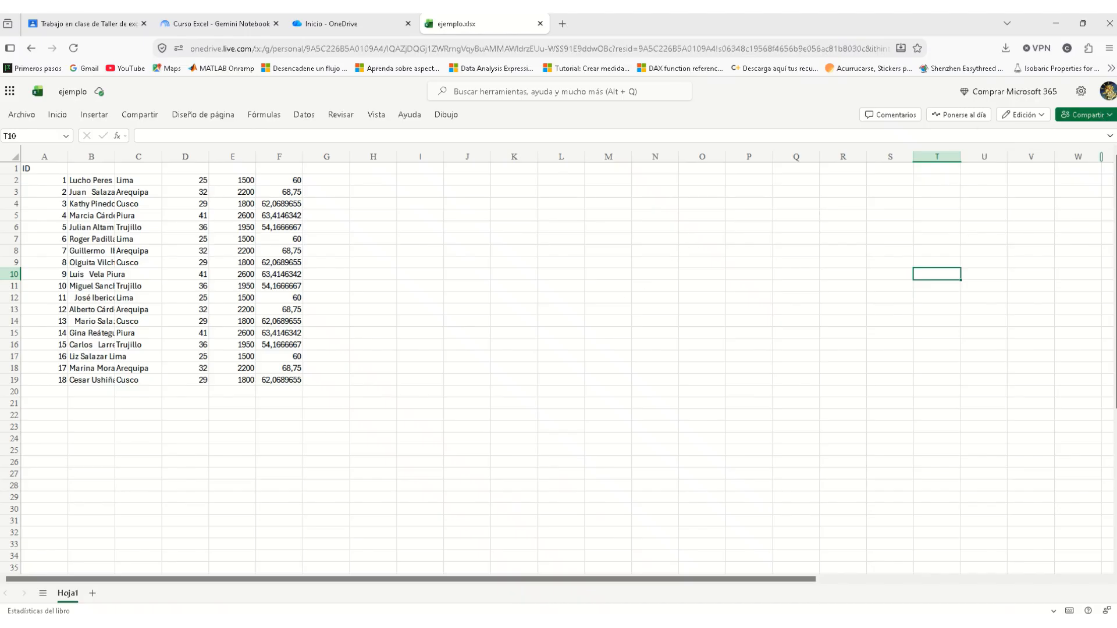
click(467, 272)
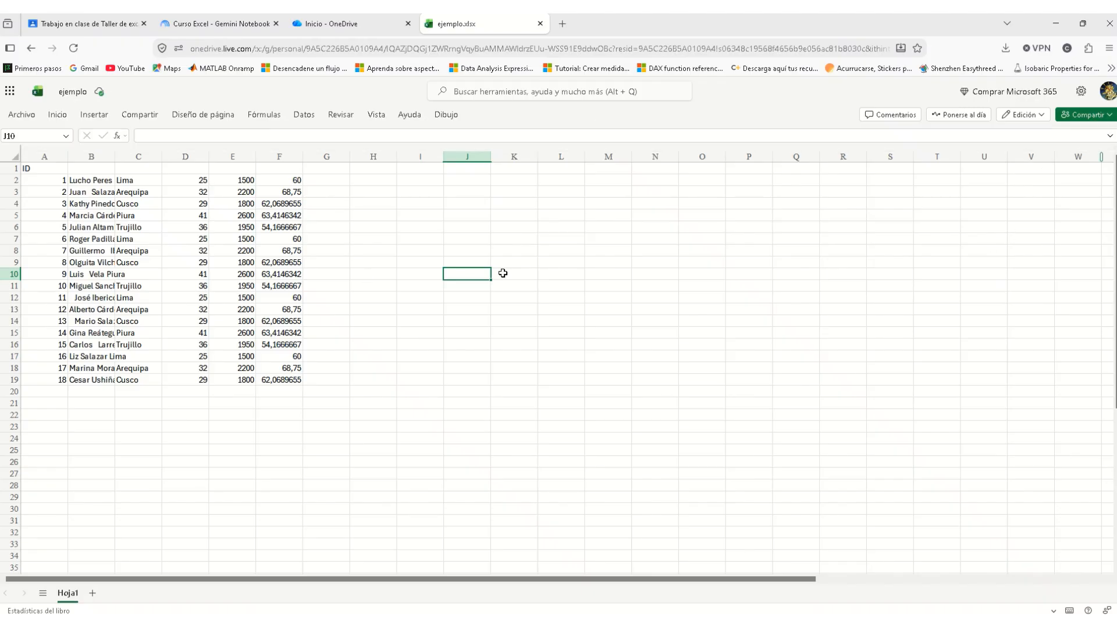
Step: Open and close the Compartir menu, then show the guest contributor's card
click(1109, 117)
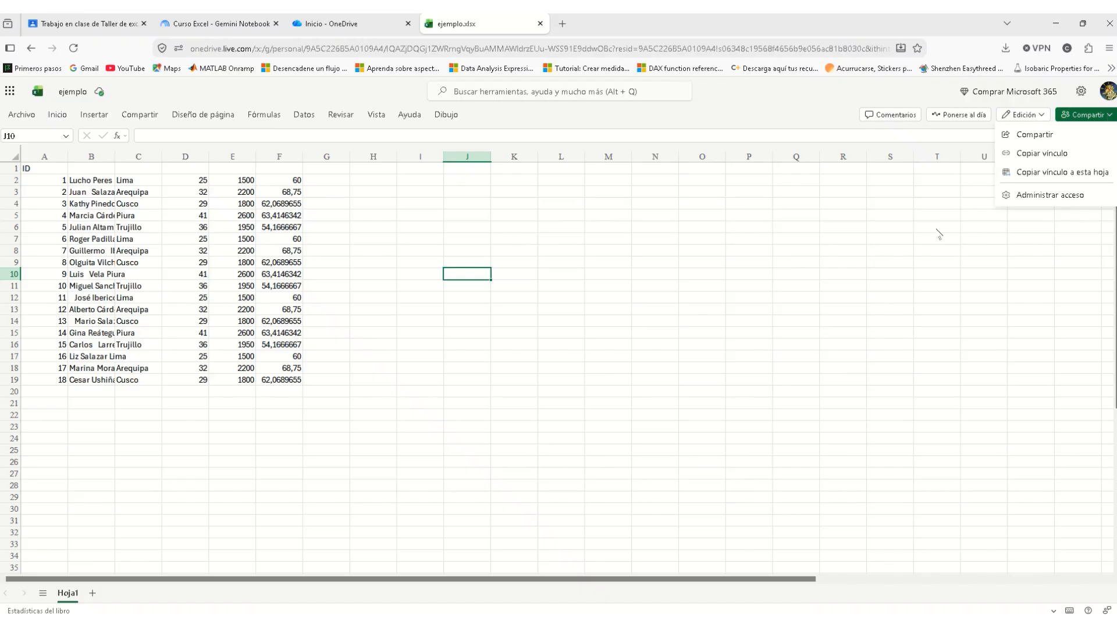
click(723, 226)
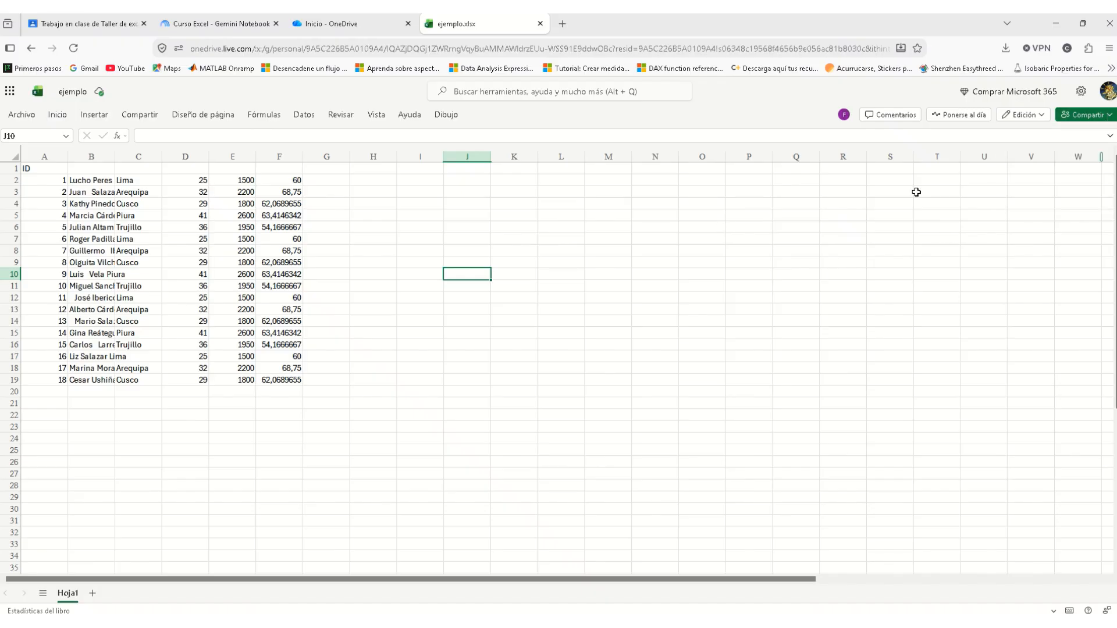
mouse_move(843, 116)
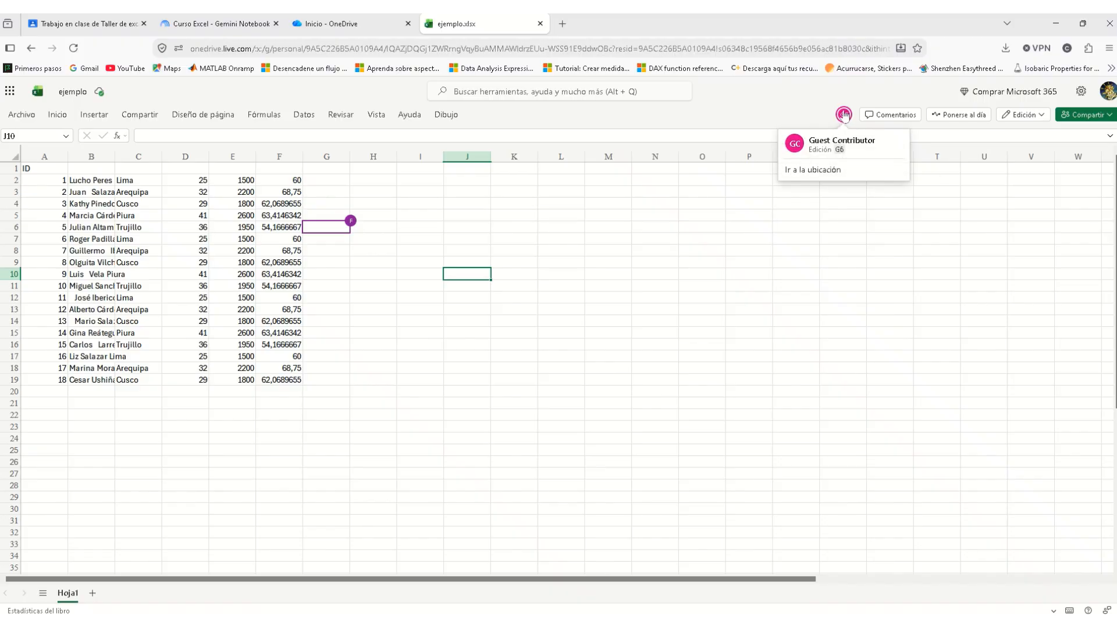
Step: Clear the values in cells F5 and F10, then select H17
click(288, 216)
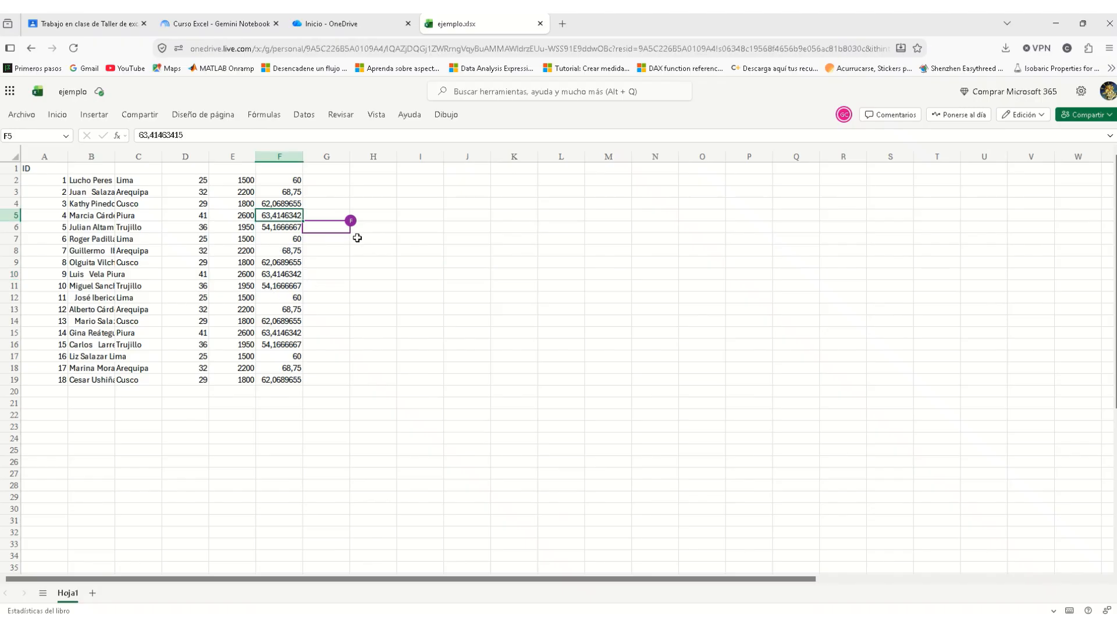
key(Delete)
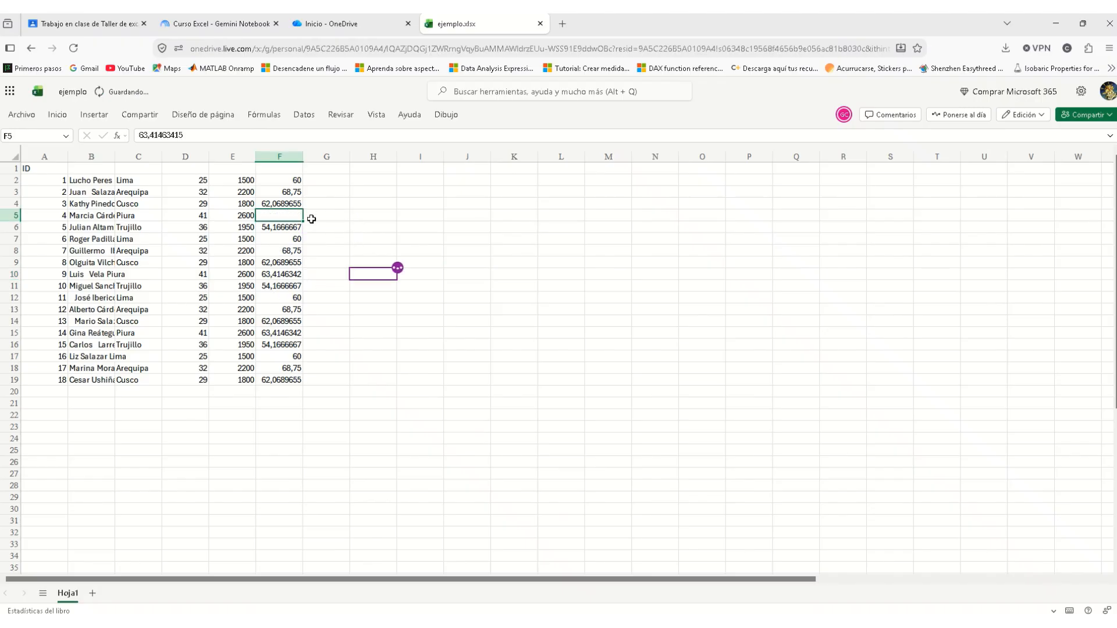
click(283, 271)
key(Delete)
click(357, 356)
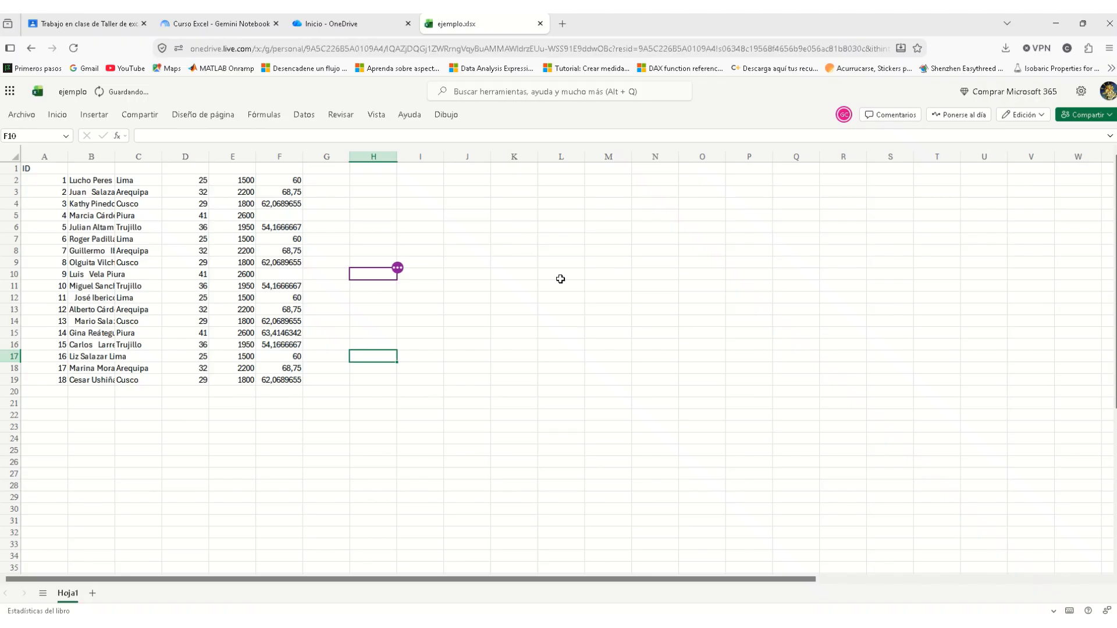
Step: Browse the ribbon tabs to Revisar and show recent changes under Cambios e historial
click(57, 115)
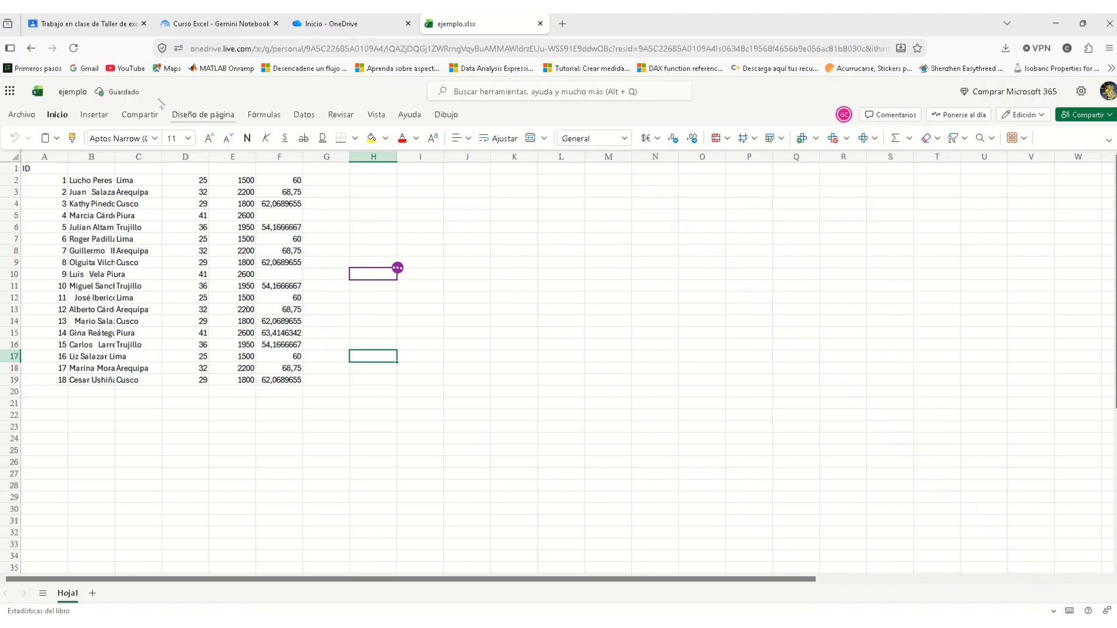
click(136, 115)
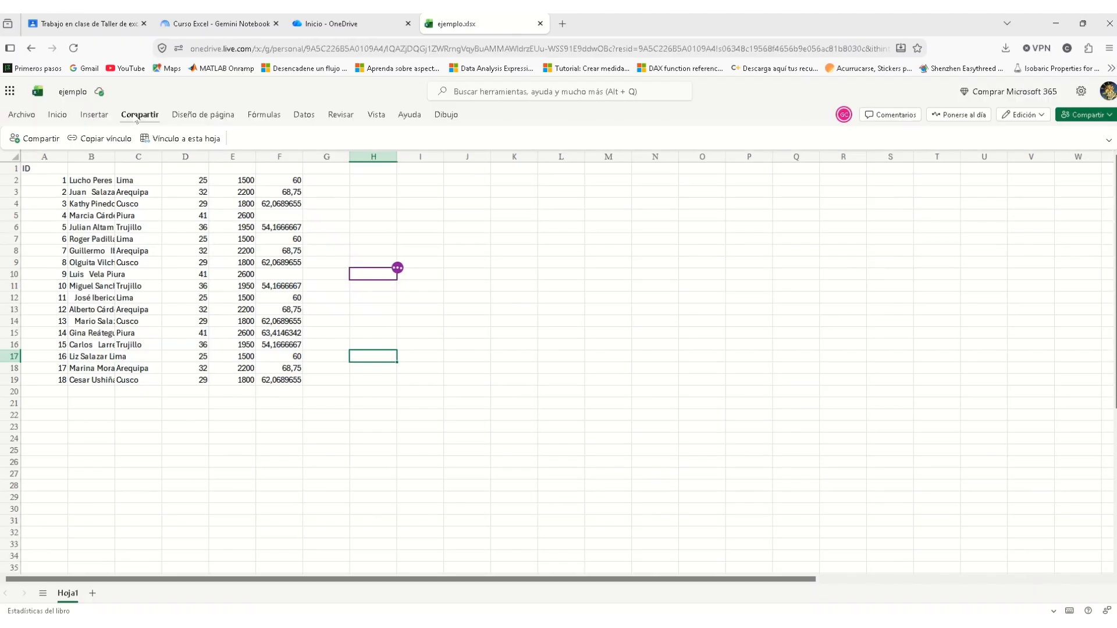
click(185, 114)
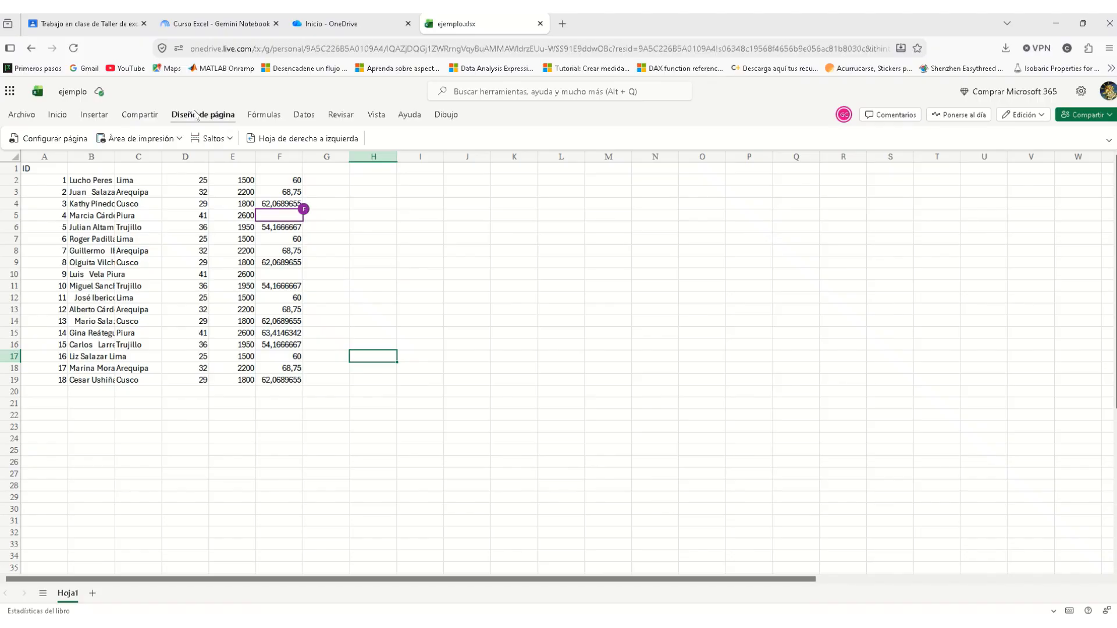
click(258, 116)
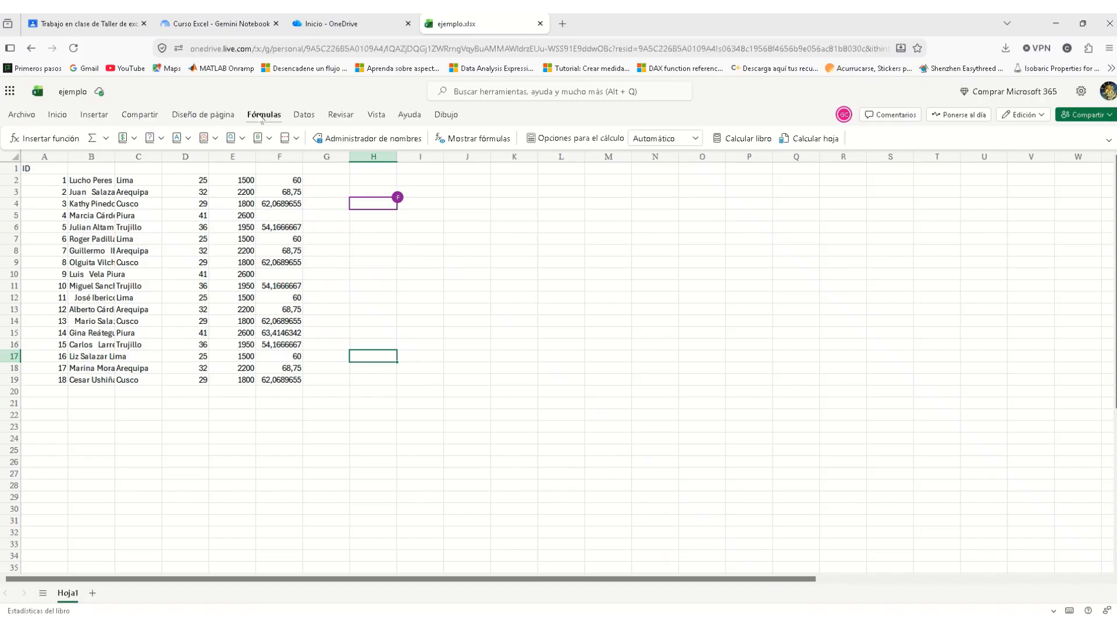
click(302, 116)
click(349, 116)
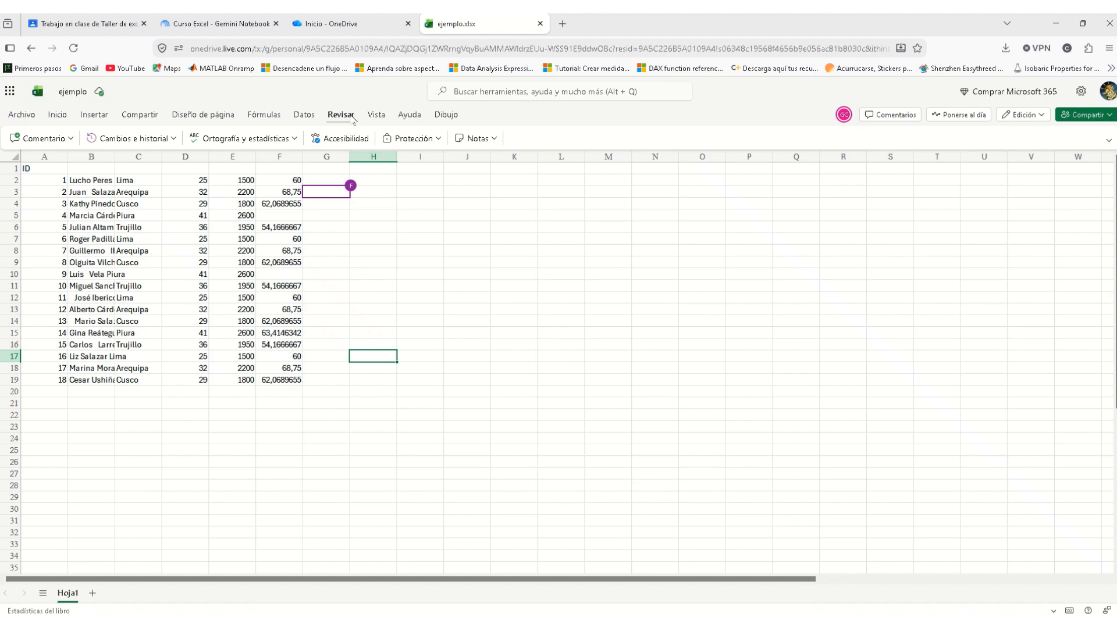
click(131, 138)
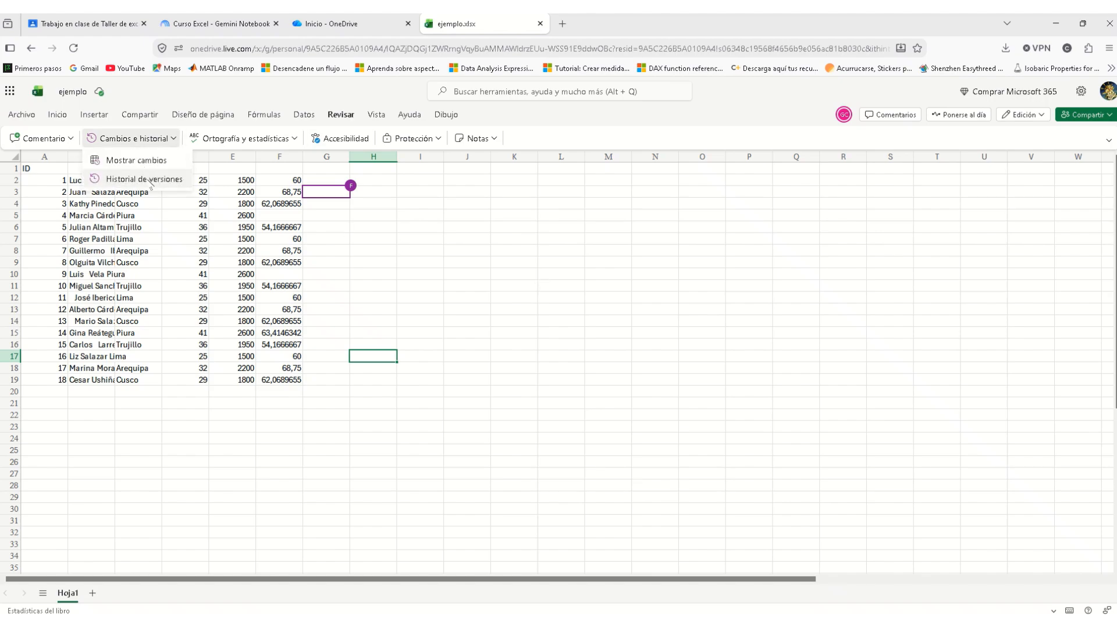
click(153, 162)
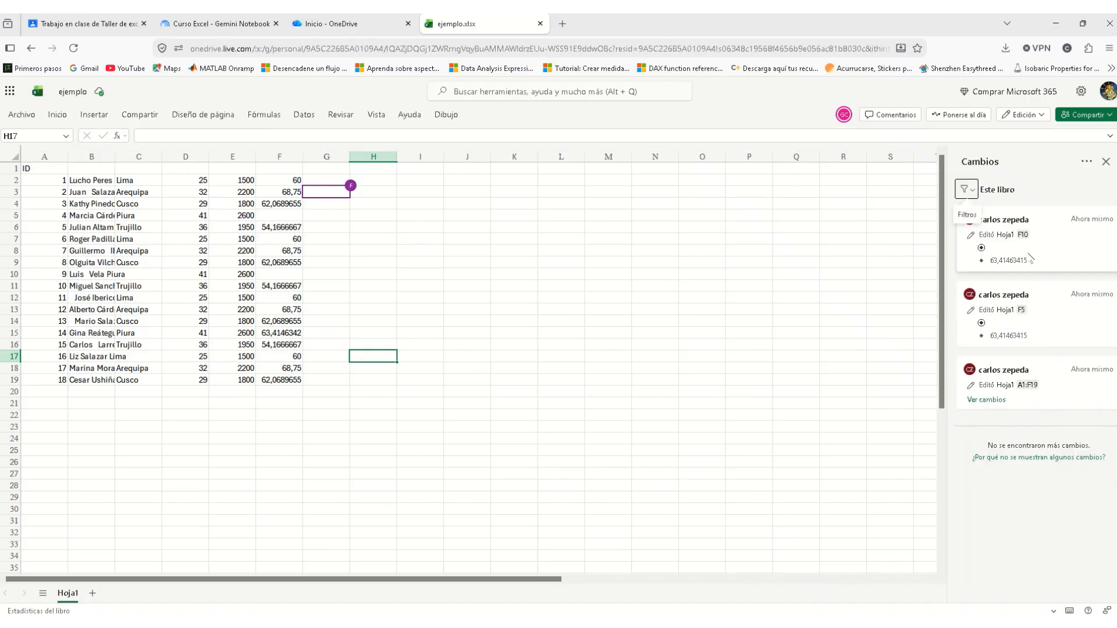
Step: Undo both deletions to restore 63,4146342 in F10 and F5, then open Revisar's Protección options
click(162, 117)
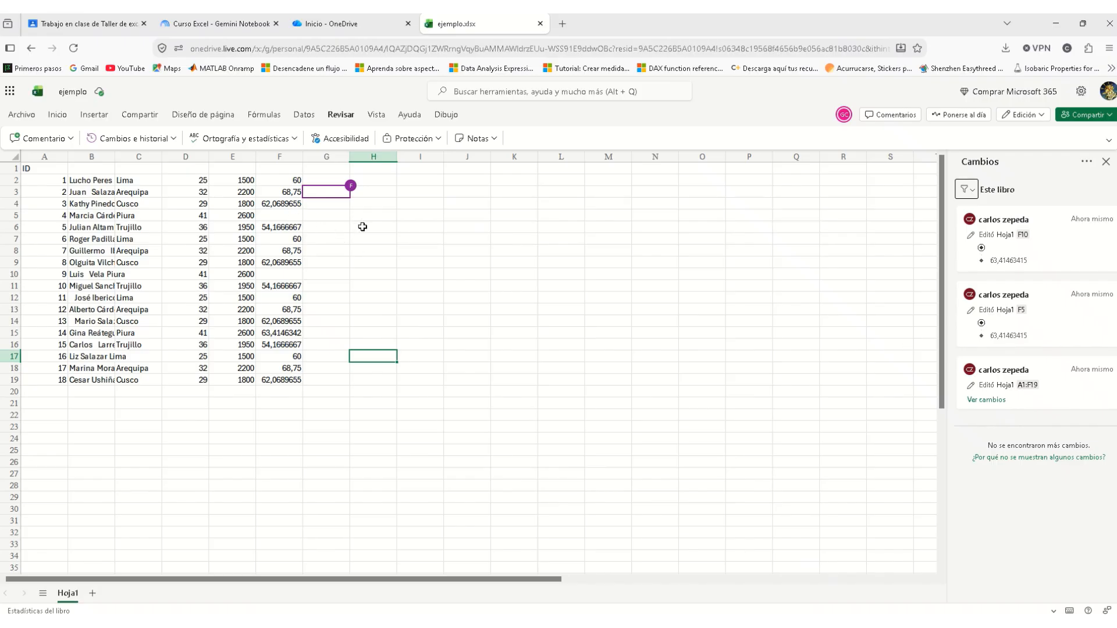
click(64, 117)
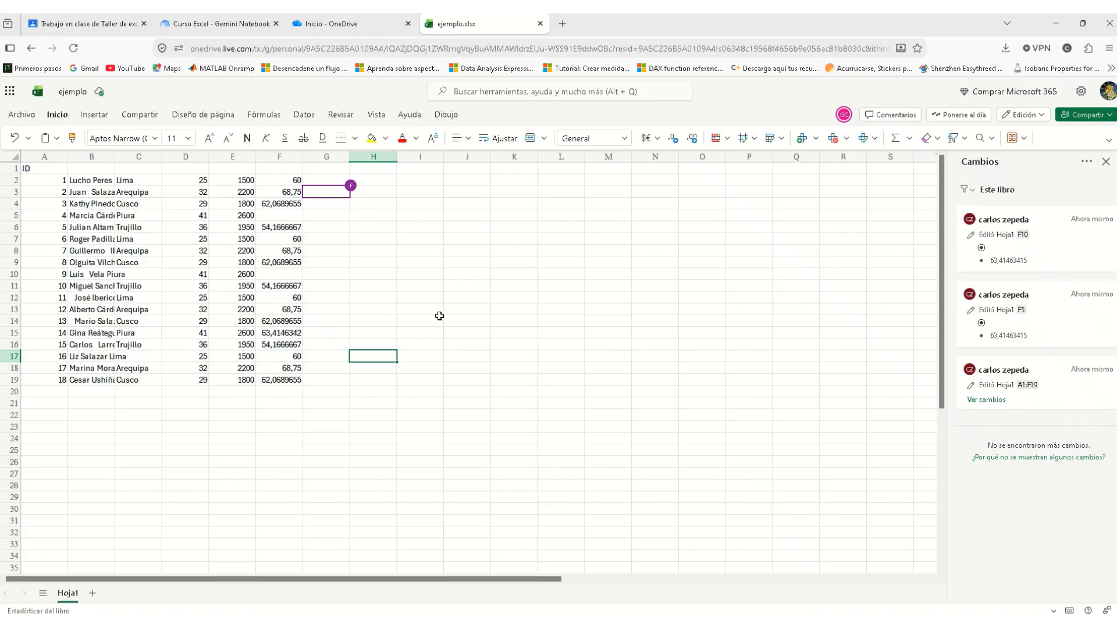
click(16, 139)
click(16, 139)
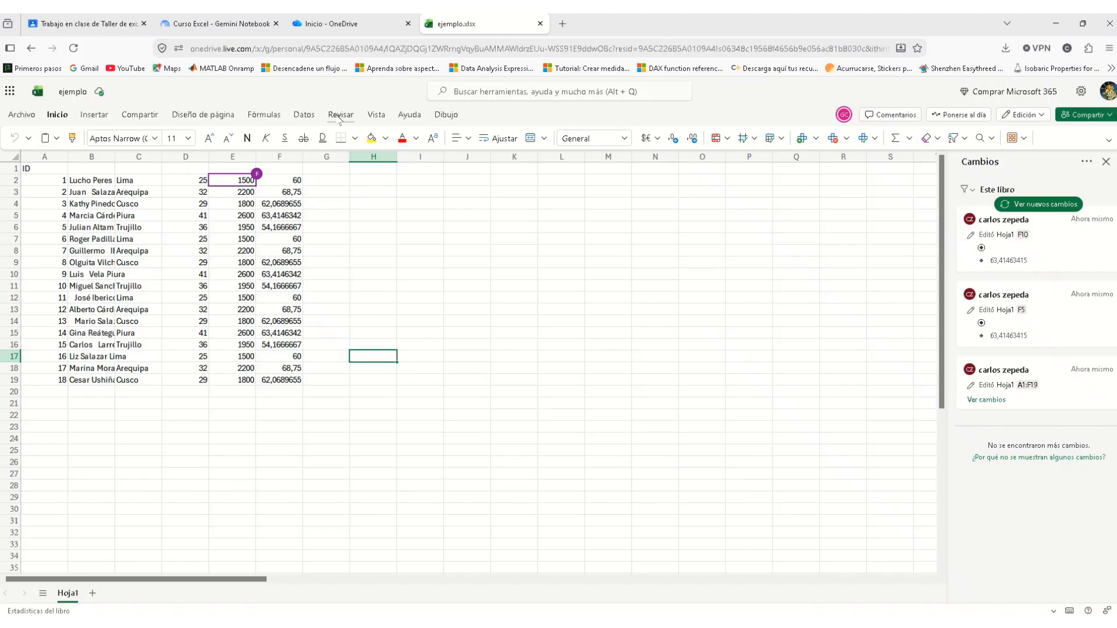
click(340, 115)
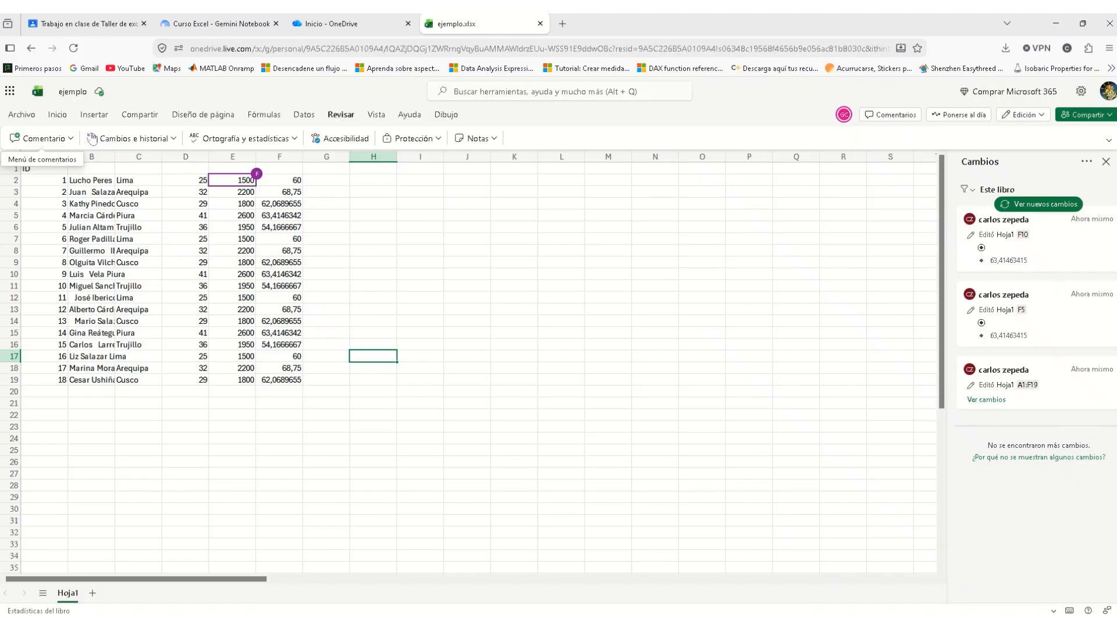
click(438, 140)
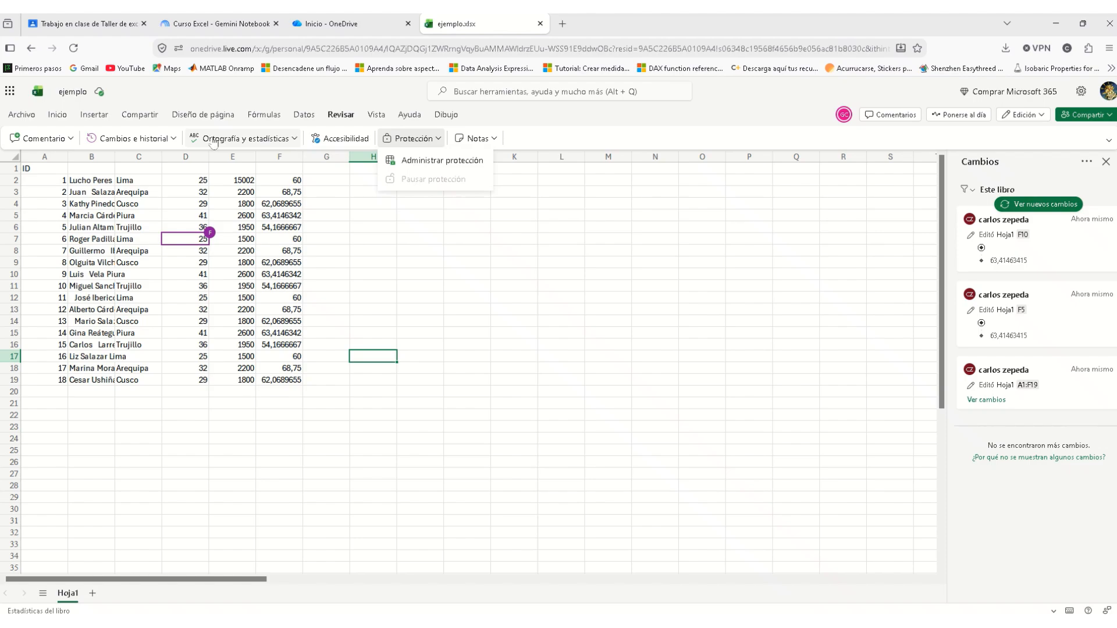
Step: Post a new comment 'Editado por F' on cell H17, then close the comment card
click(64, 141)
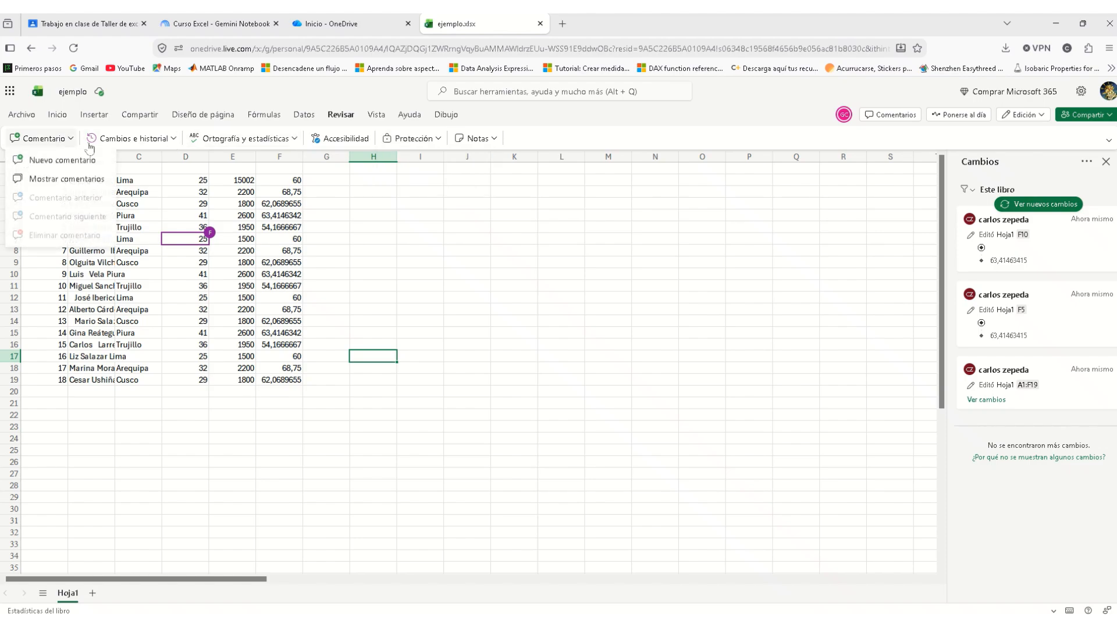
click(58, 164)
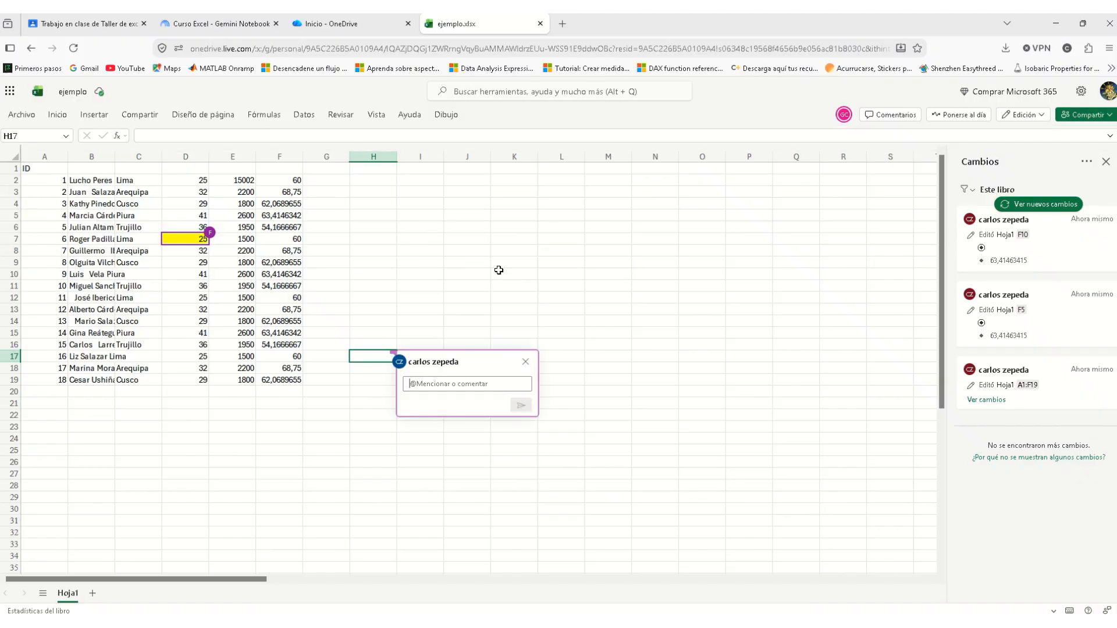
text(Edatado)
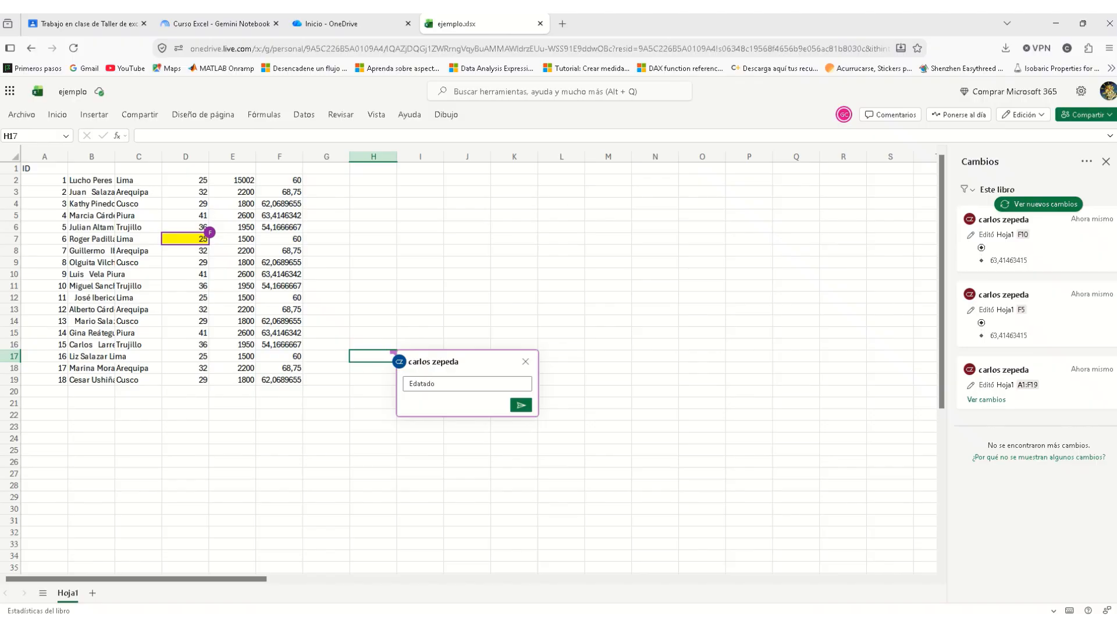
key(BackSpace)
key(BackSpace)
key(BackSpace)
key(BackSpace)
key(BackSpace)
text(itado por F)
key(Return)
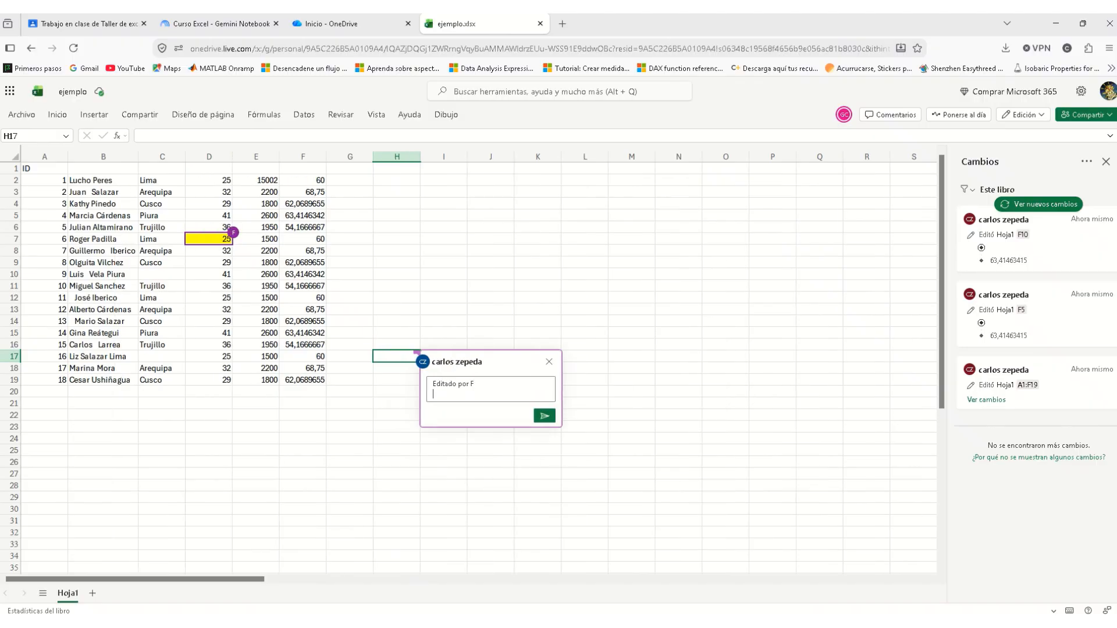
click(544, 415)
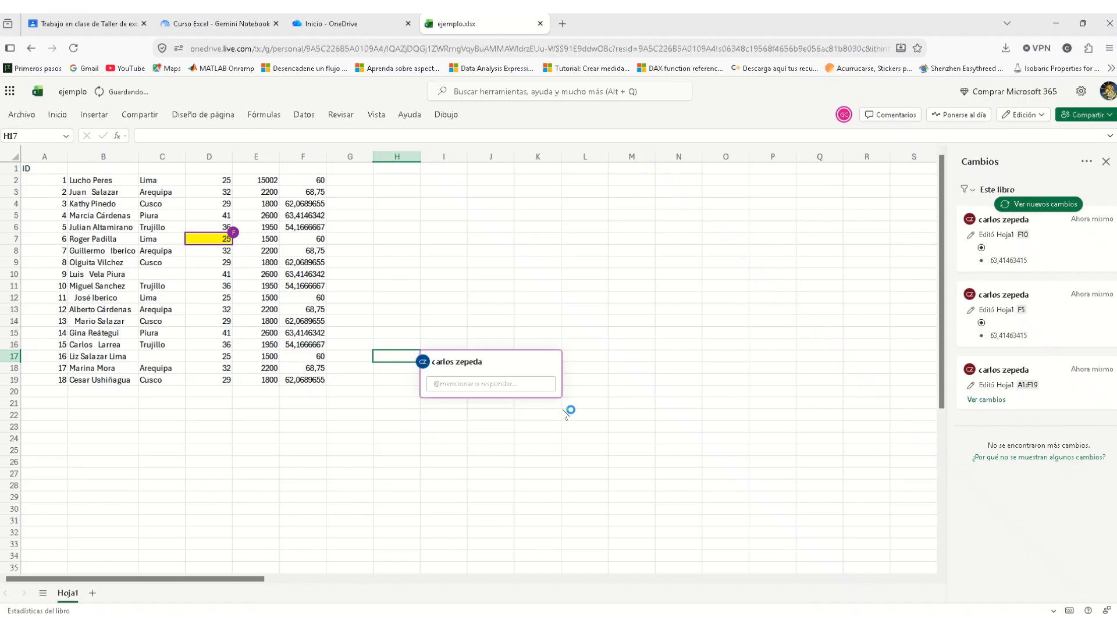
click(394, 381)
click(394, 353)
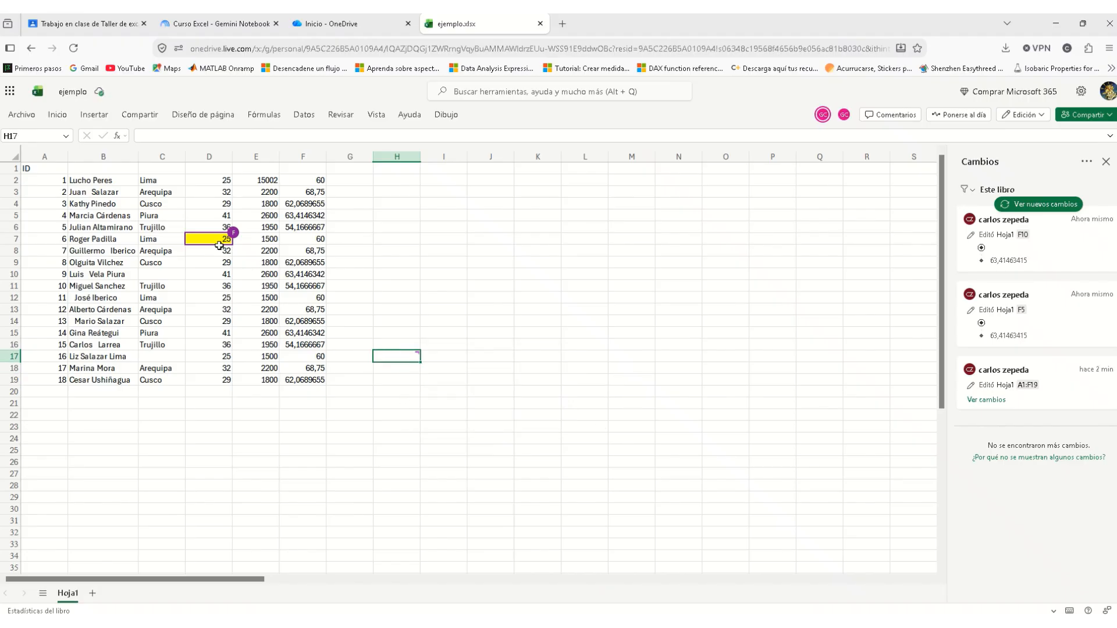
click(441, 311)
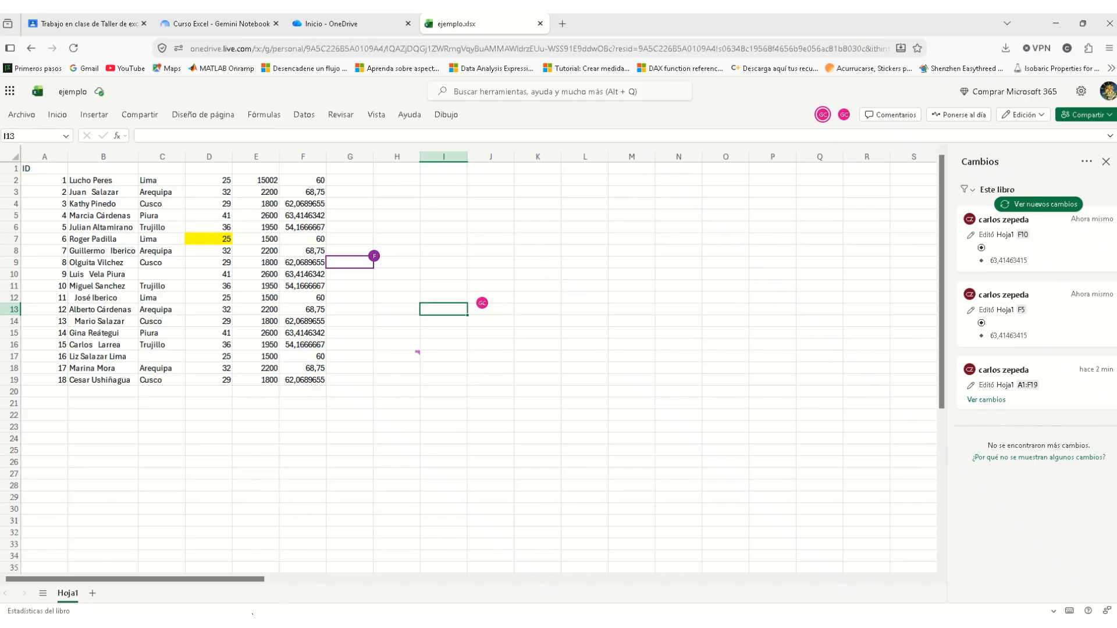
Step: Switch to the Google Classroom tab and scroll Trabajo en clase for Taller de excel Grupo 2 to the top
mouse_move(327, 623)
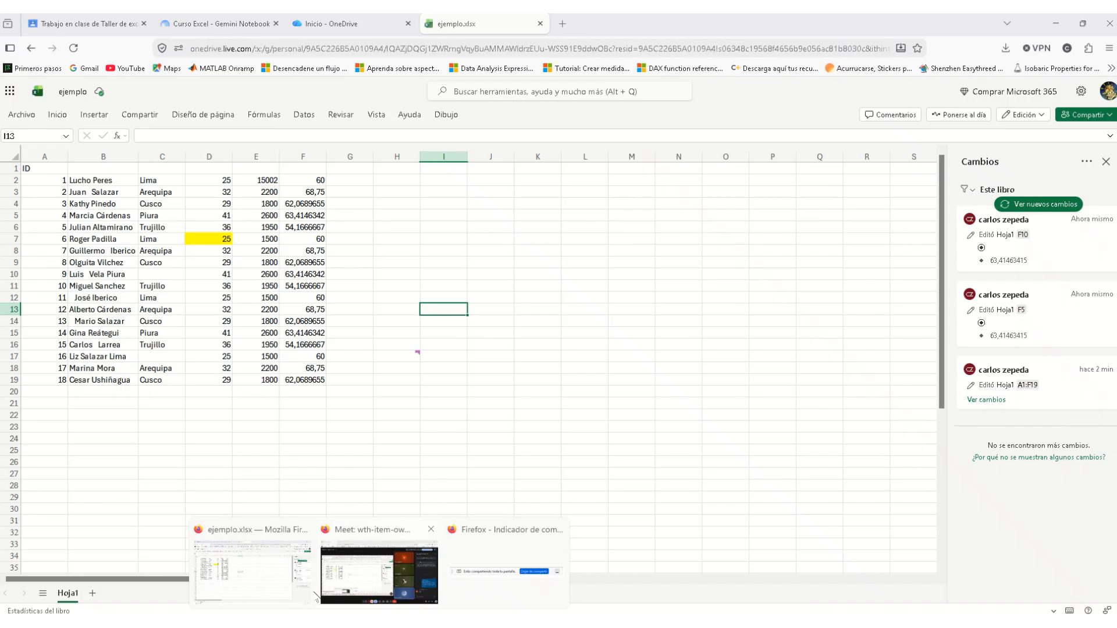
click(124, 27)
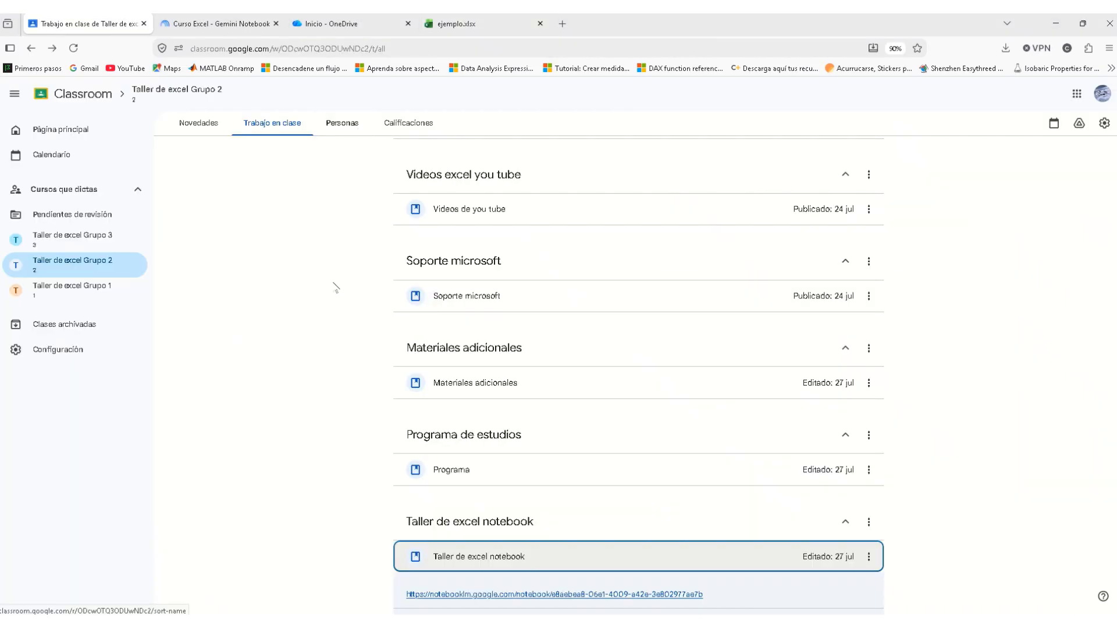
scroll(362, 337, up, 10)
scroll(362, 337, up, 3)
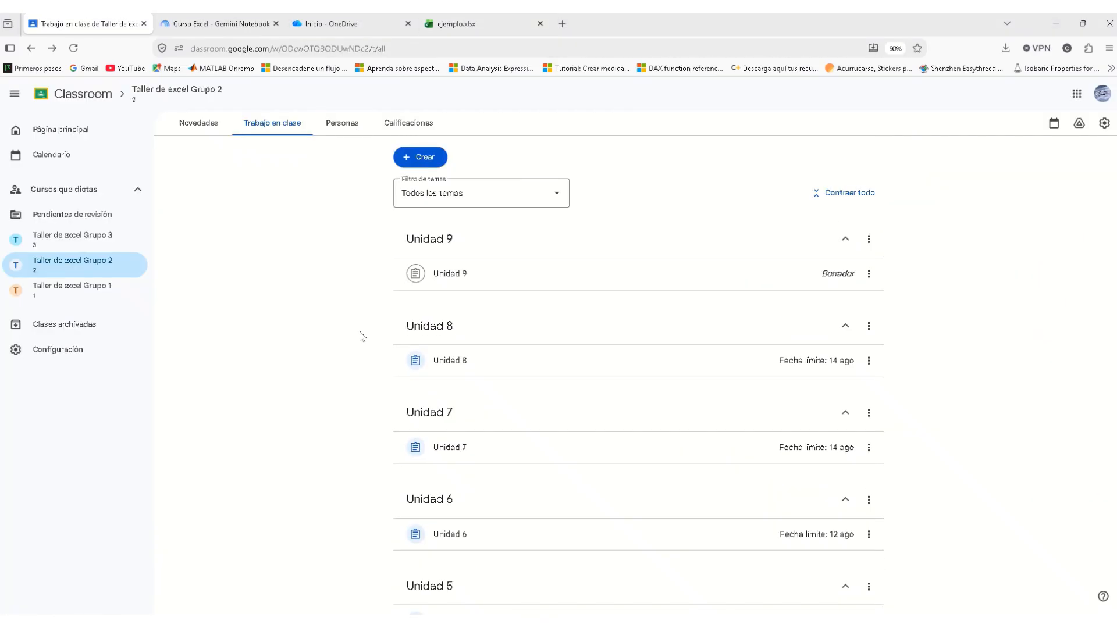